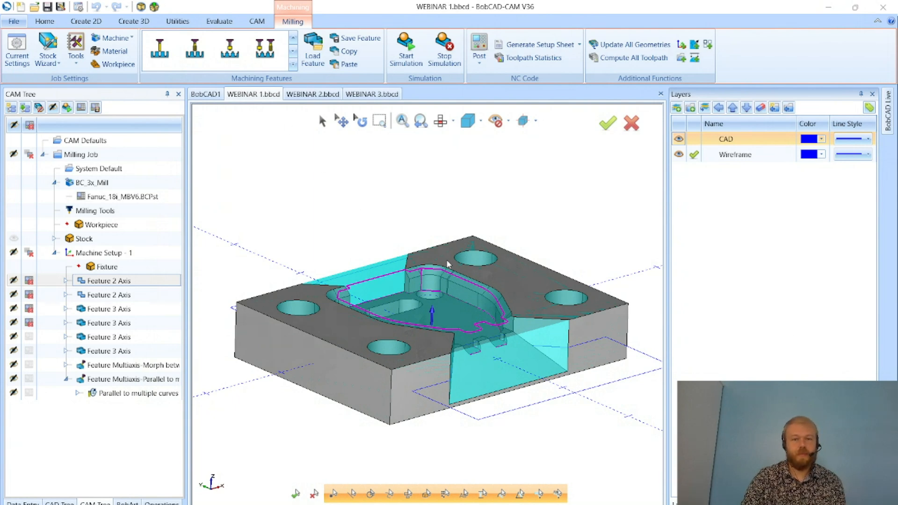
# Examine the example parts in the open WEBINAR 1, WEBINAR 2 and WEBINAR 3 documents
pyautogui.moveTo(447, 264); pyautogui.dragTo(451, 324, button='middle')
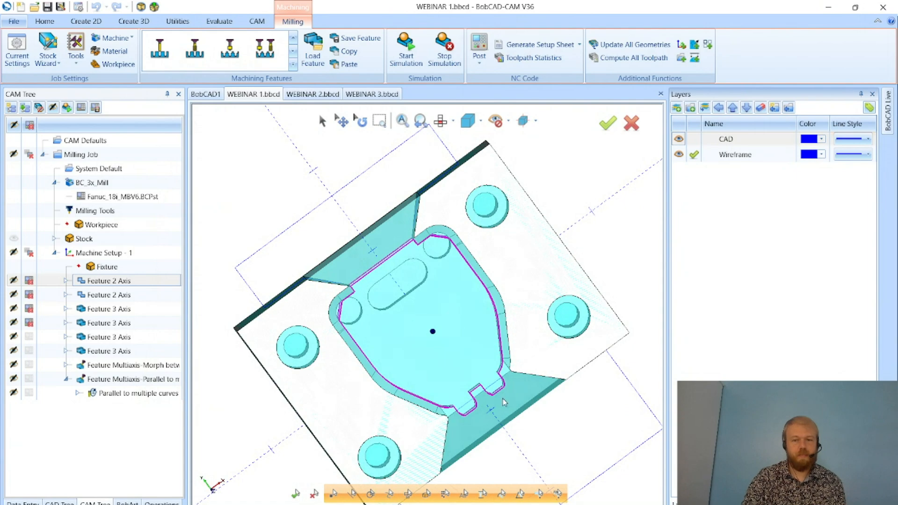
pyautogui.moveTo(422, 355); pyautogui.dragTo(487, 405, button='middle')
pyautogui.scroll(5, 478, 403)
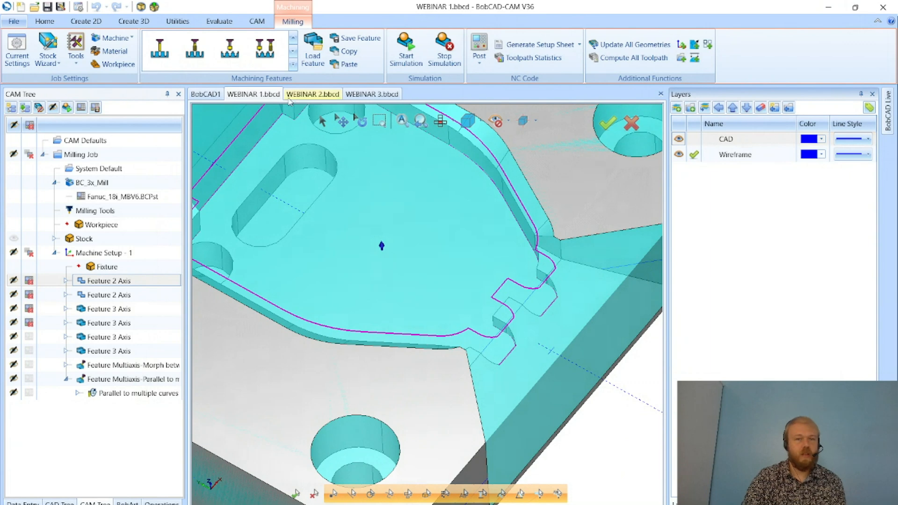
pyautogui.click(304, 95)
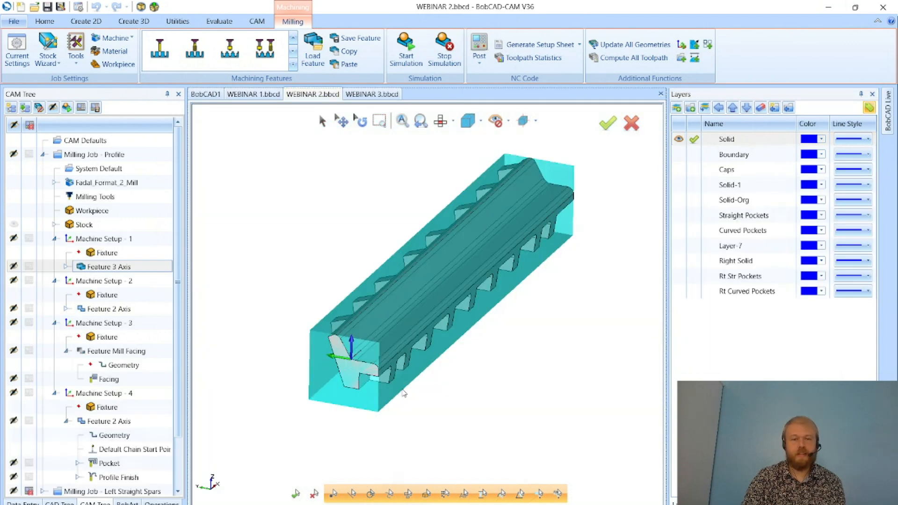
pyautogui.click(371, 94)
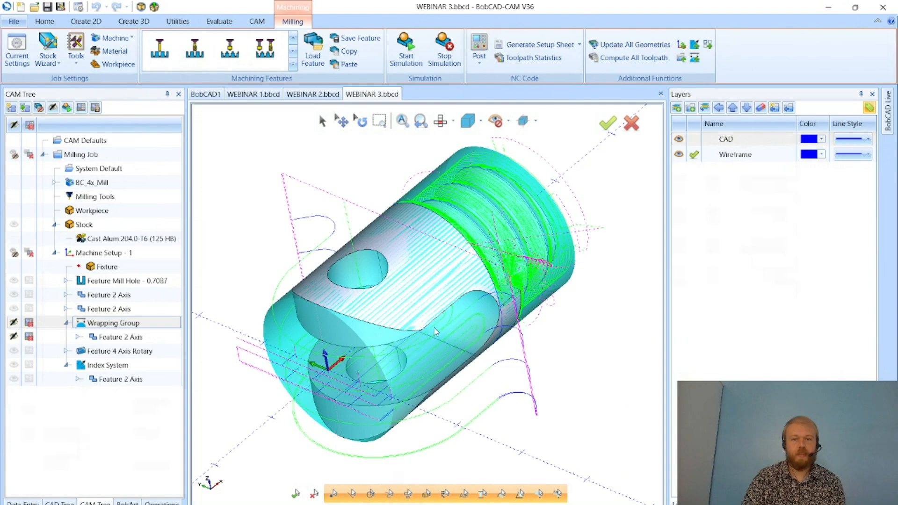
pyautogui.moveTo(437, 332)
pyautogui.mouseDown(button='middle')
pyautogui.moveTo(439, 318)
pyautogui.moveTo(450, 323)
pyautogui.mouseUp(button='middle')
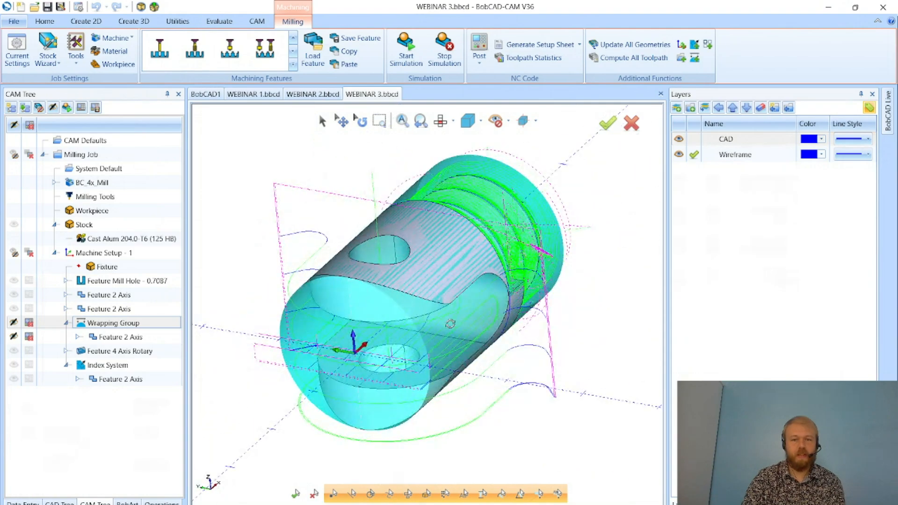
pyautogui.moveTo(498, 281); pyautogui.dragTo(481, 289, button='middle')
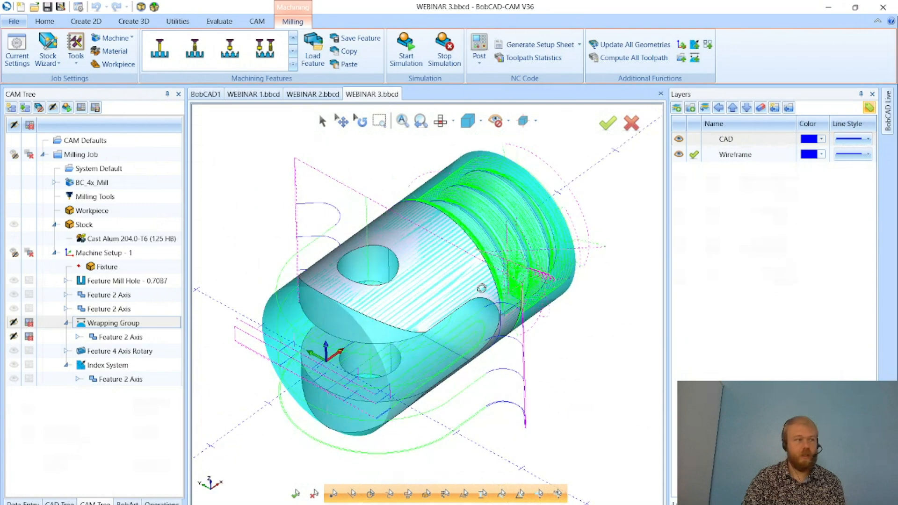
# Return to the WEBINAR 1 document and inspect its pocketed block up close
pyautogui.click(247, 98)
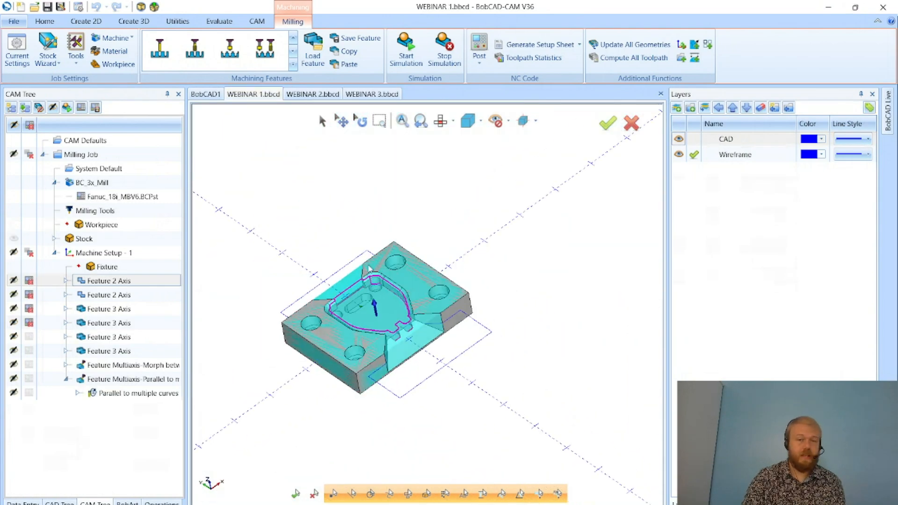
pyautogui.moveTo(324, 302); pyautogui.dragTo(331, 287, button='middle')
pyautogui.scroll(2, 328, 326)
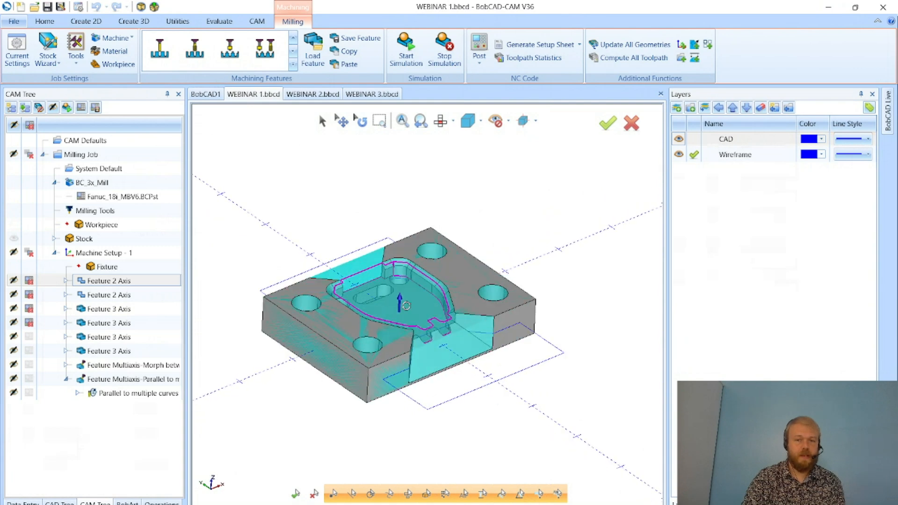
pyautogui.scroll(2, 283, 363)
pyautogui.scroll(-2, 294, 363)
pyautogui.scroll(2, 352, 333)
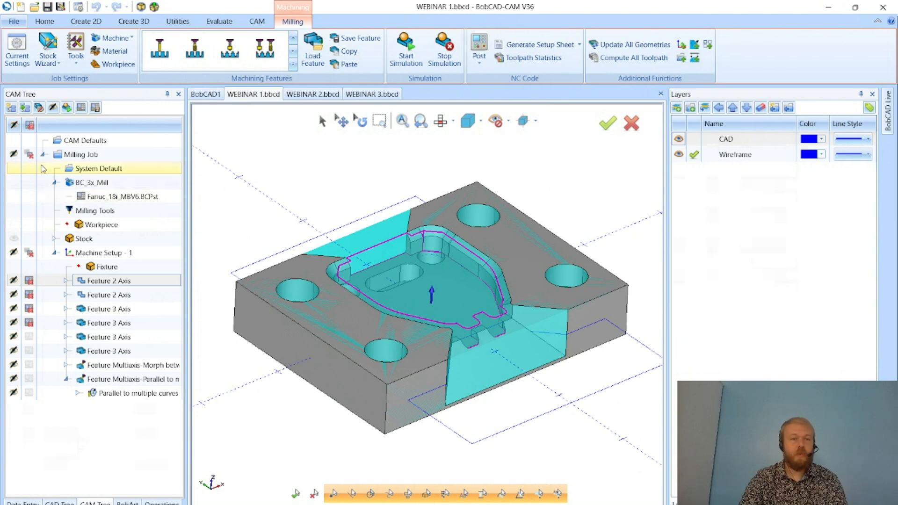
# Preview the existing Milling Job's toolpaths, hide them again and collapse that job
pyautogui.click(15, 154)
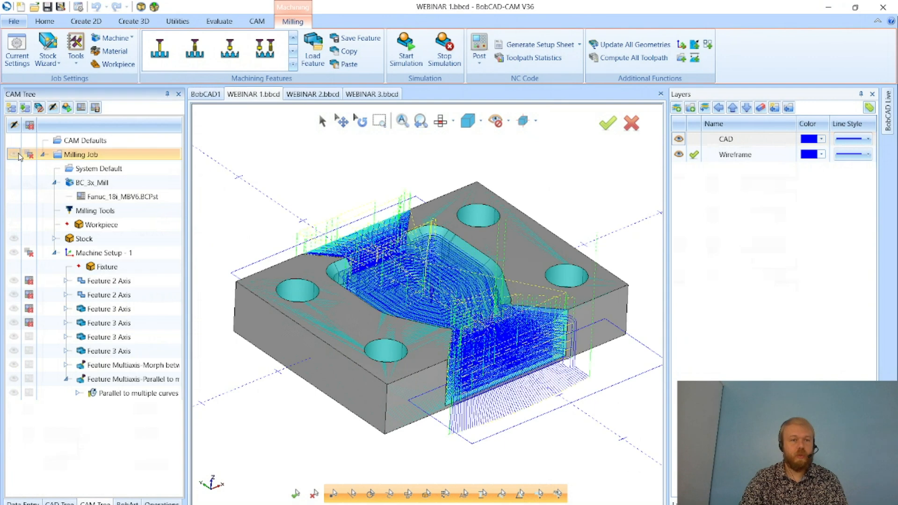
pyautogui.click(15, 154)
pyautogui.click(43, 154)
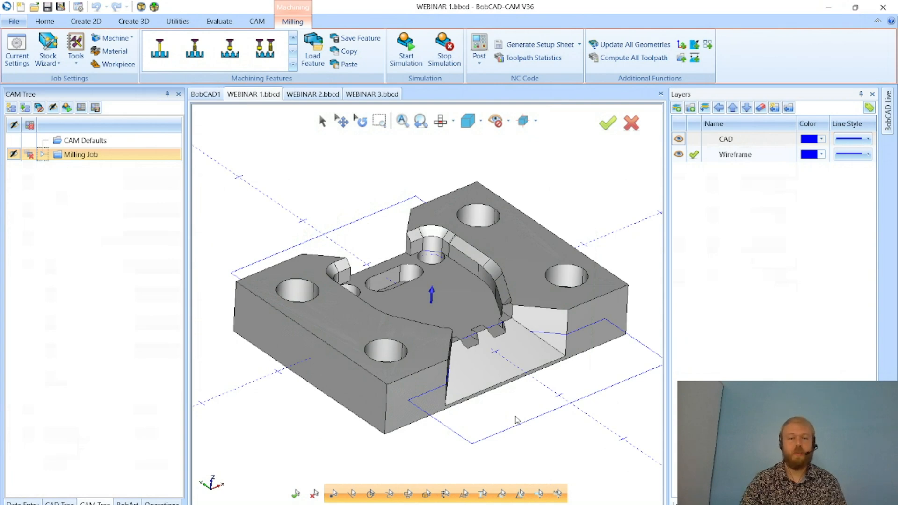
# Create a new machining job of type Milling with BC_3x_Mill as the machine
pyautogui.click(258, 22)
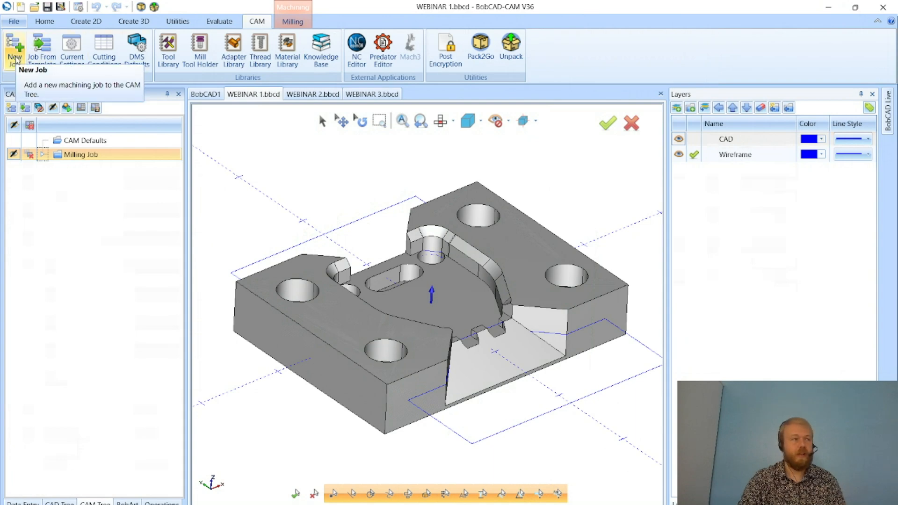
pyautogui.click(16, 60)
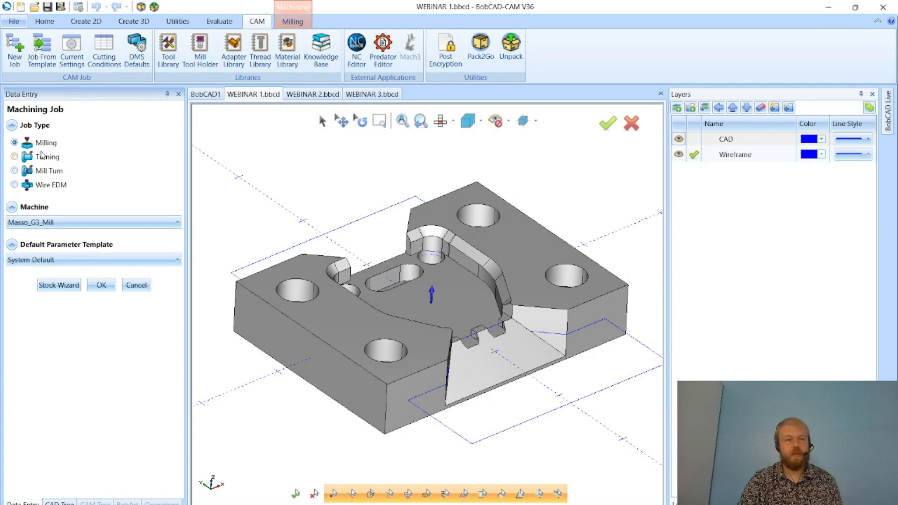
pyautogui.click(64, 221)
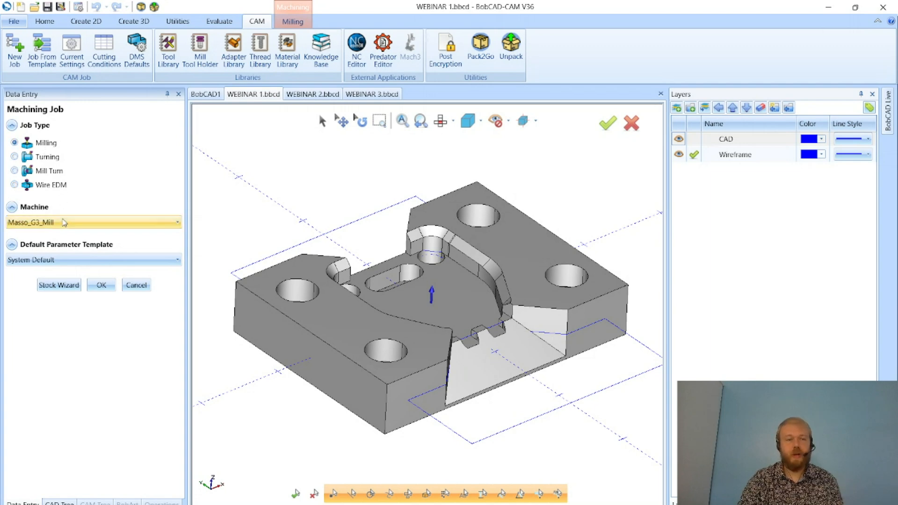
pyautogui.scroll(10, 55, 299)
pyautogui.scroll(-3, 56, 311)
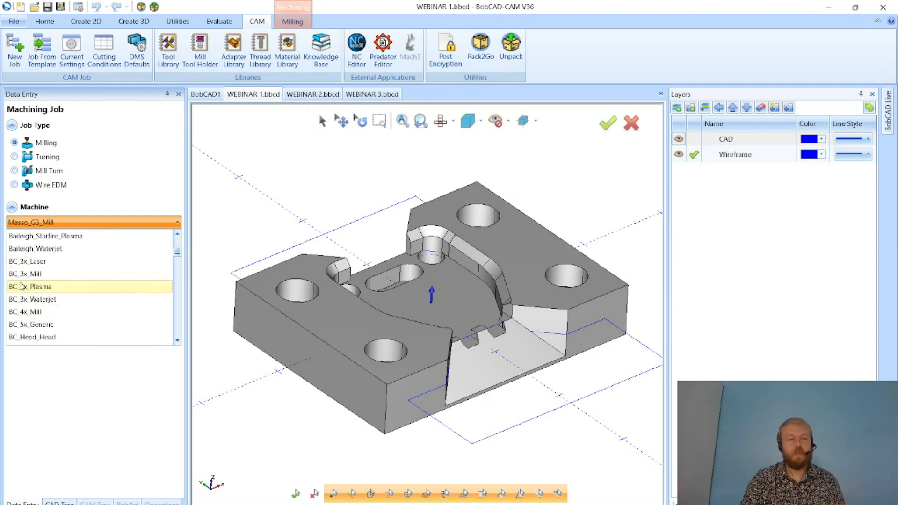
pyautogui.click(60, 274)
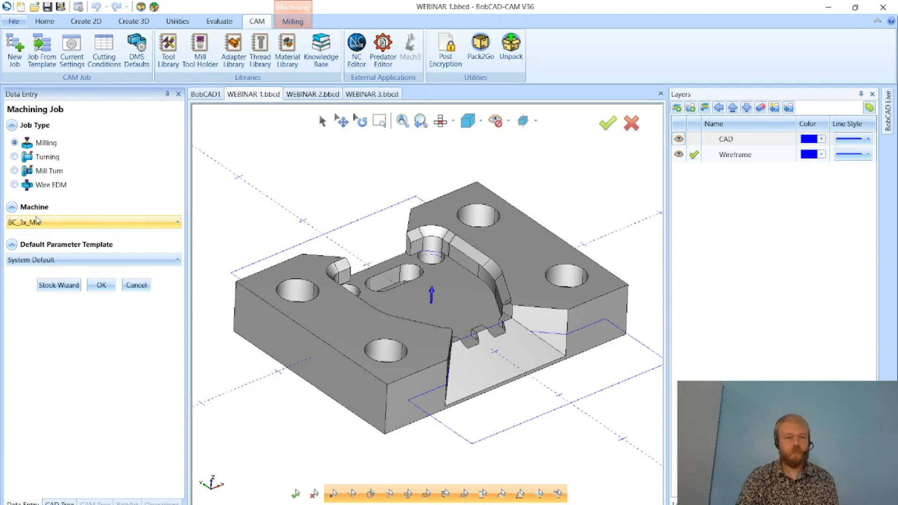
# Start the Stock Wizard and assign the block's solid as the workpiece
pyautogui.click(65, 286)
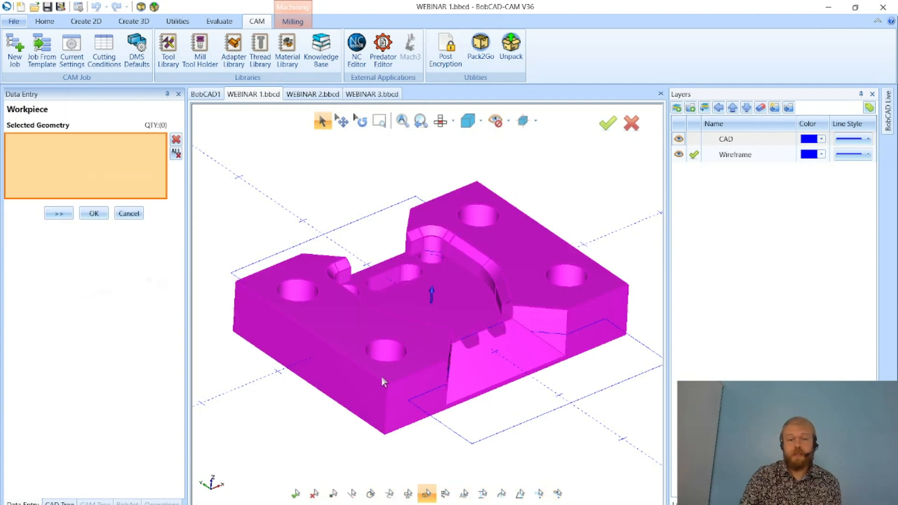
pyautogui.click(384, 368)
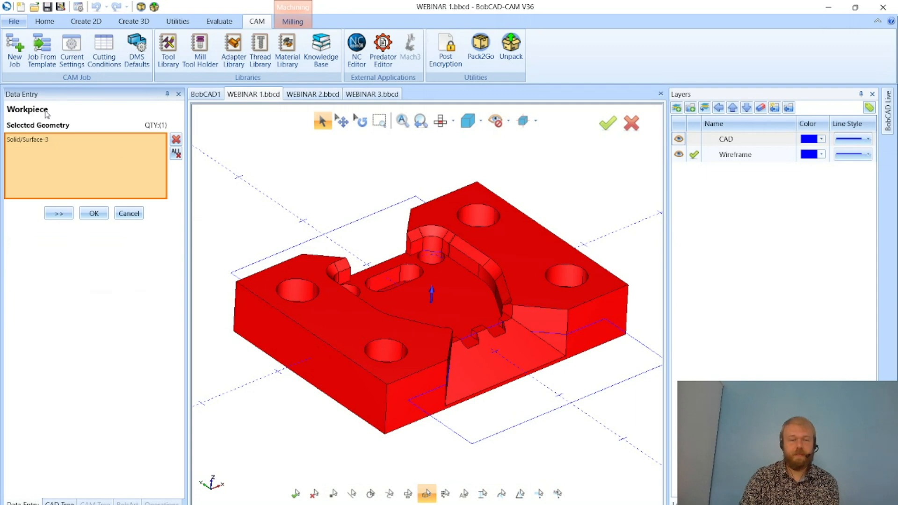
pyautogui.click(58, 213)
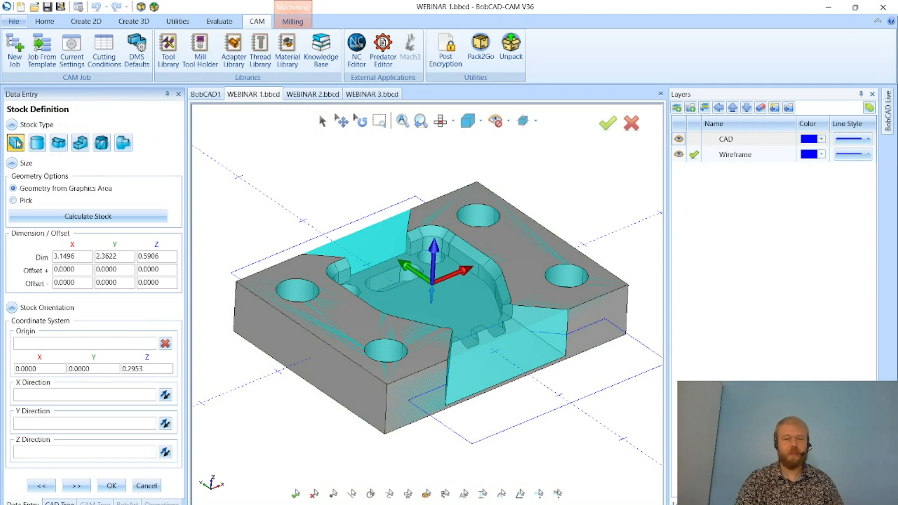
# Try a cylindrical stock calculated from the geometry in the graphics area
pyautogui.click(41, 144)
pyautogui.click(68, 254)
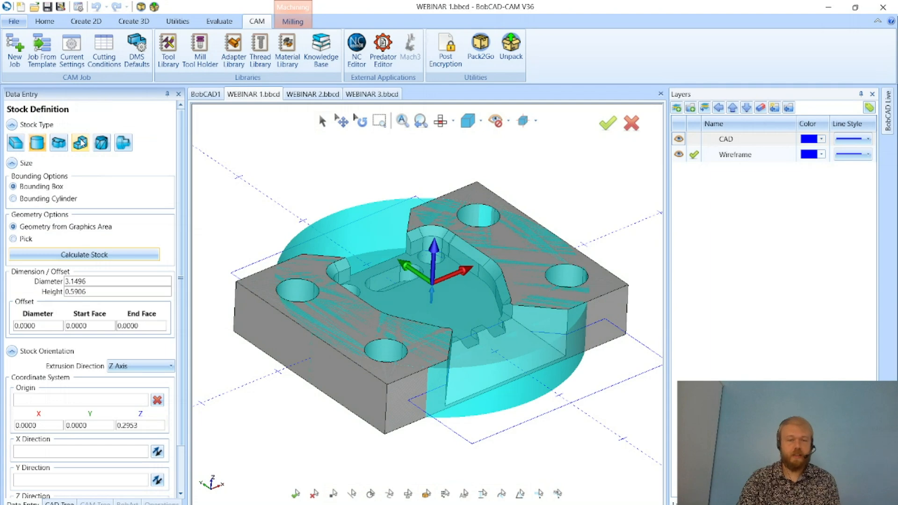
# Define a rectangular stock calculated from the geometry in the graphics area and proceed to the machine setup
pyautogui.click(15, 142)
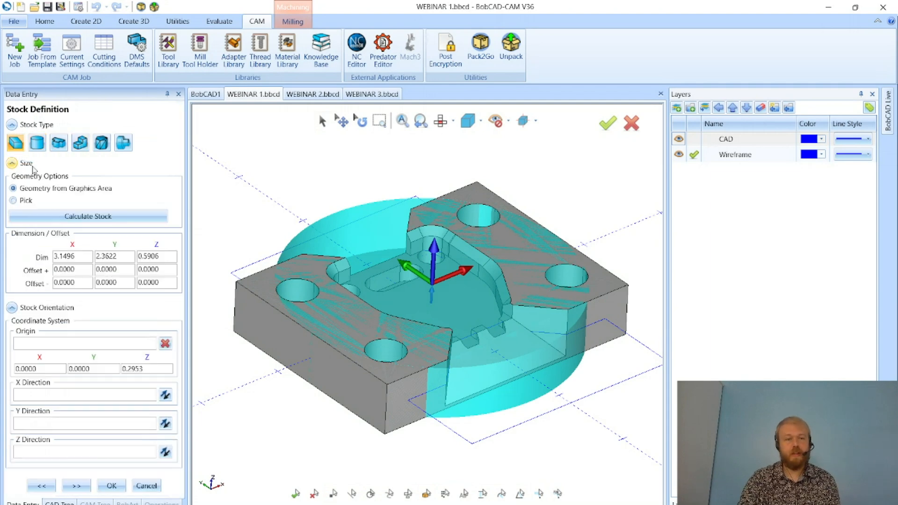
pyautogui.click(123, 222)
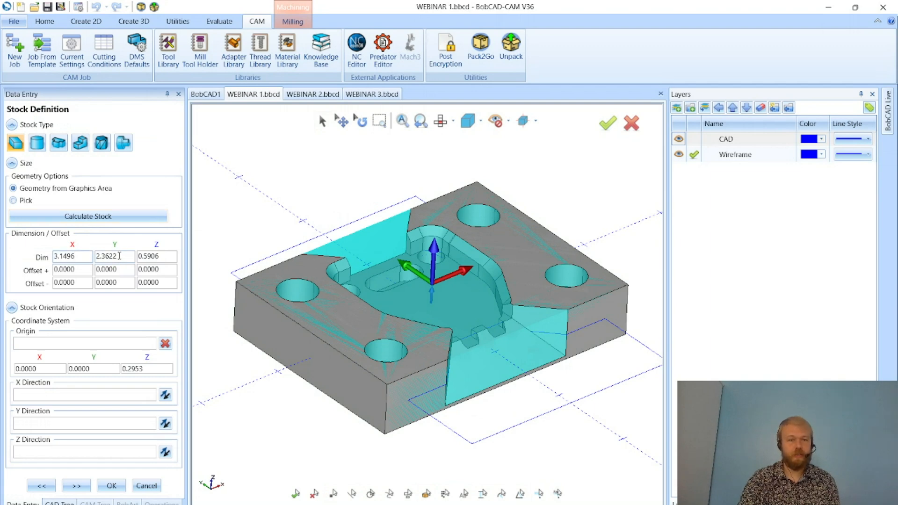
pyautogui.click(162, 255)
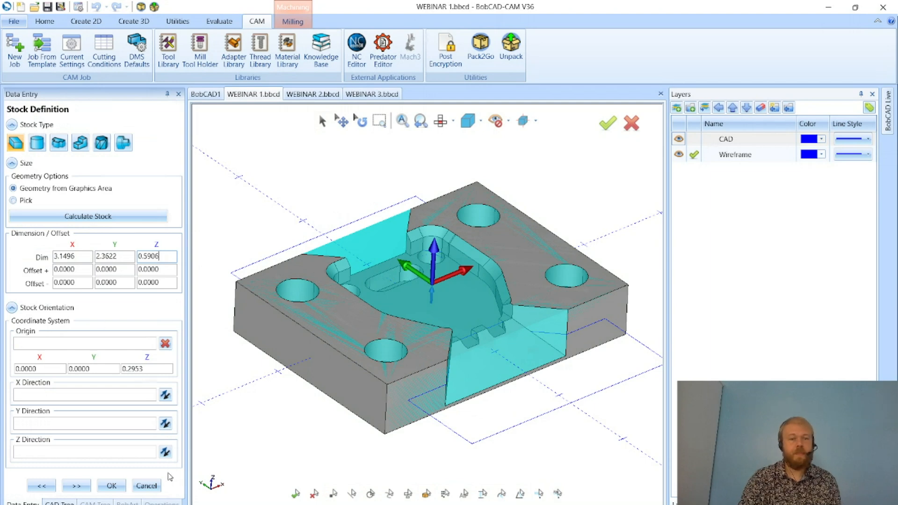
pyautogui.click(87, 488)
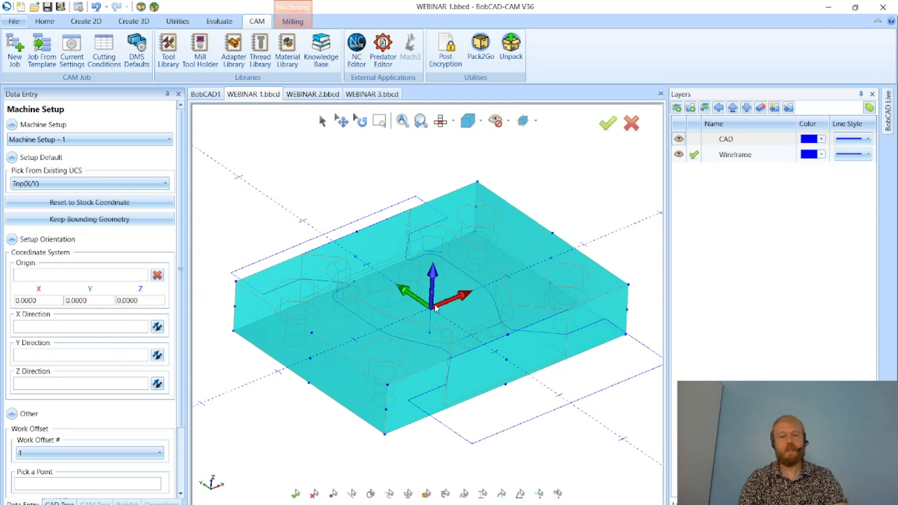
# Place the Machine Setup - 1 origin on the block's upper corner at X -1.5748, Y 1.1811, Z 0.2953, and complete the job setup
pyautogui.click(304, 452)
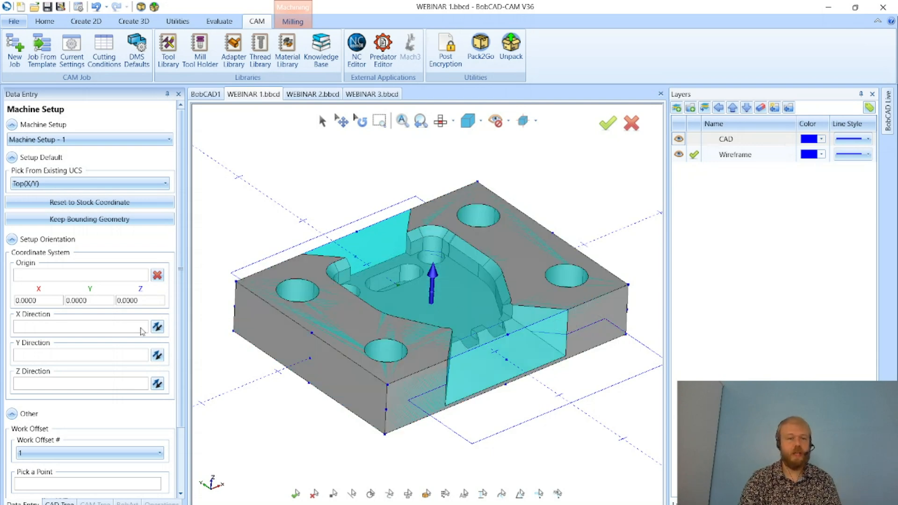
pyautogui.click(50, 273)
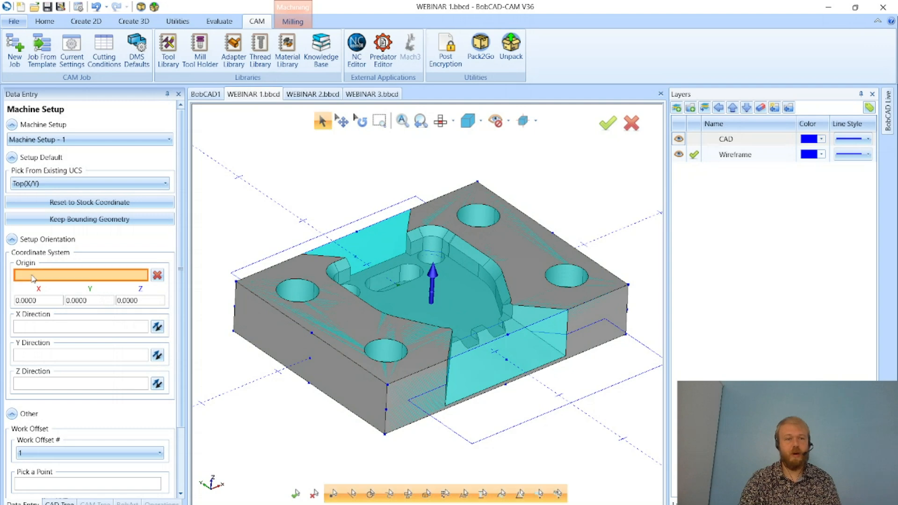
pyautogui.click(236, 283)
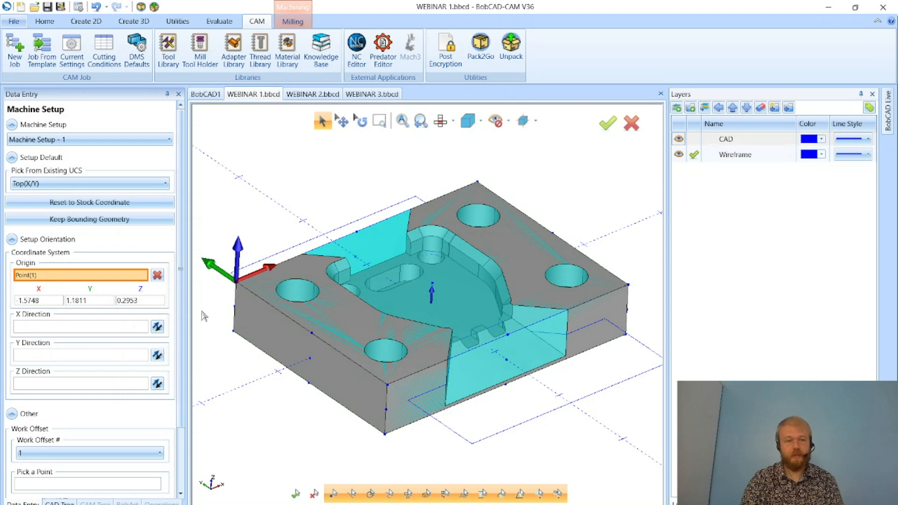
pyautogui.scroll(-3, 174, 388)
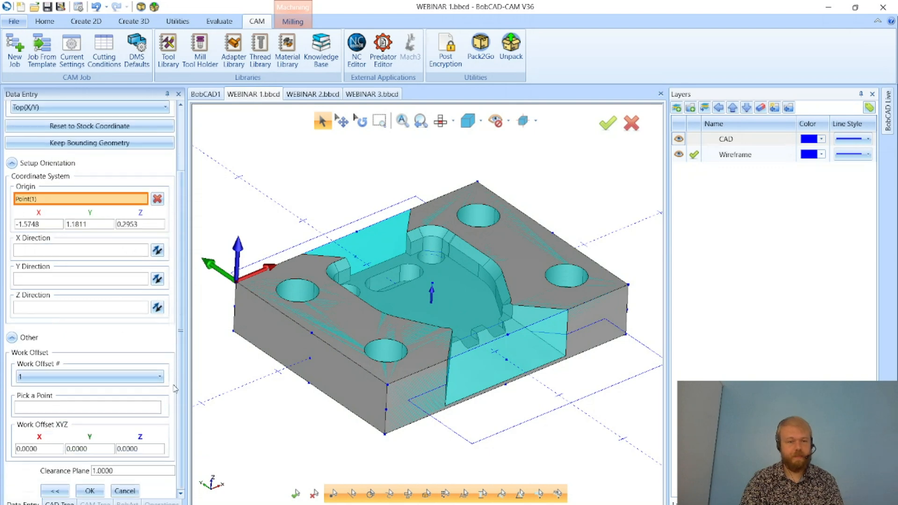
pyautogui.click(89, 490)
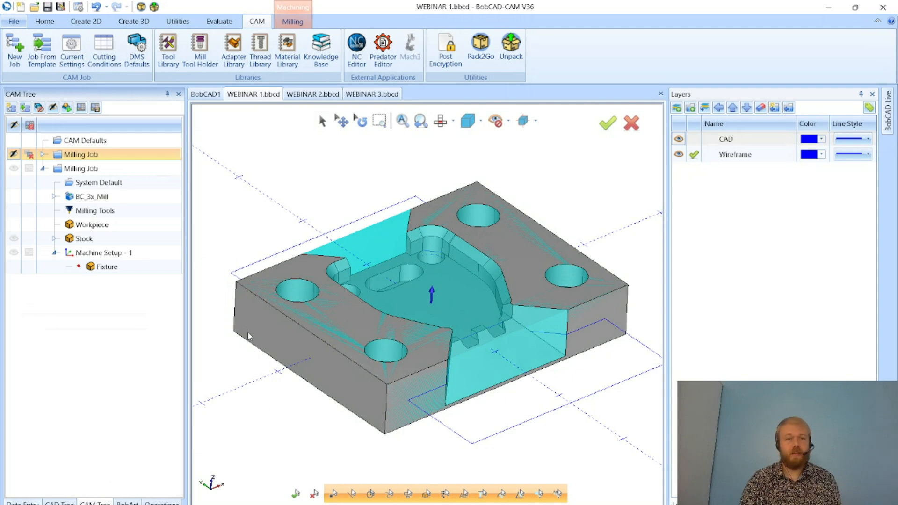
# Start a Mill 2 Axis feature on Machine Setup - 1 of the new milling job and show its machining strategies
pyautogui.click(135, 173)
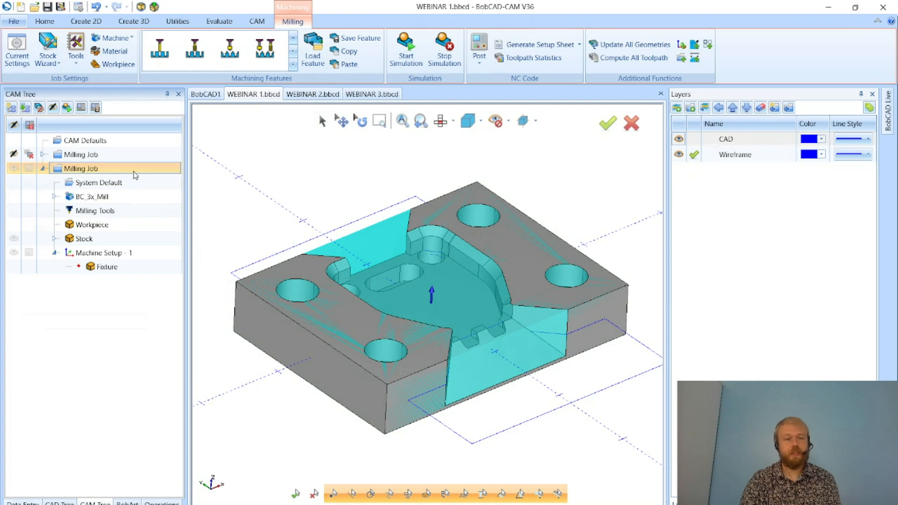
pyautogui.rightClick(155, 254)
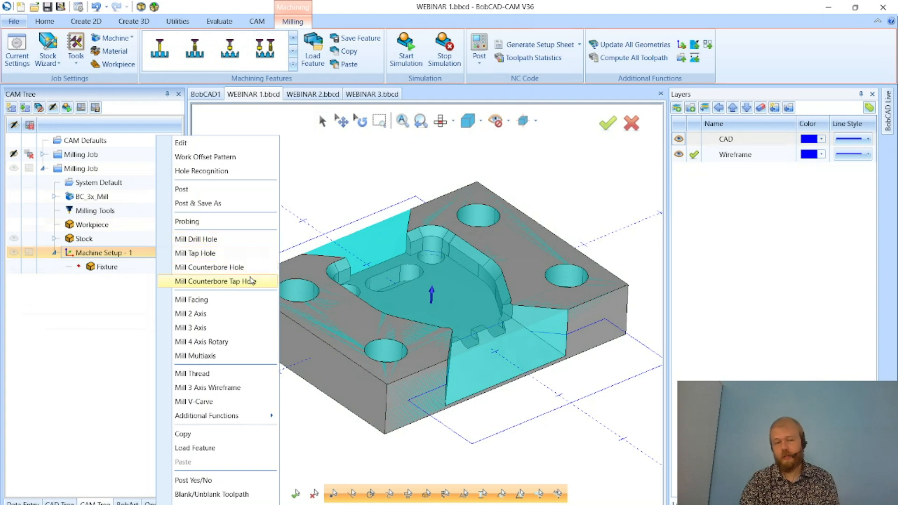
pyautogui.click(223, 314)
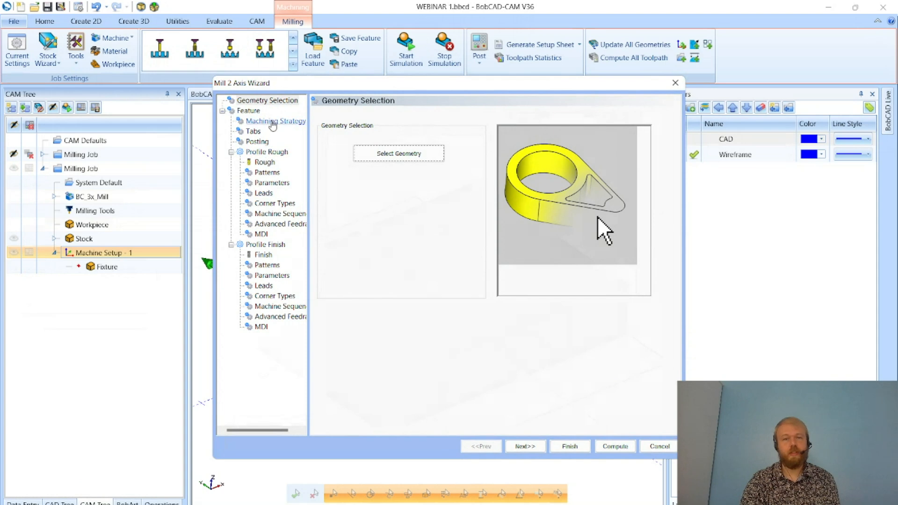
pyautogui.click(272, 122)
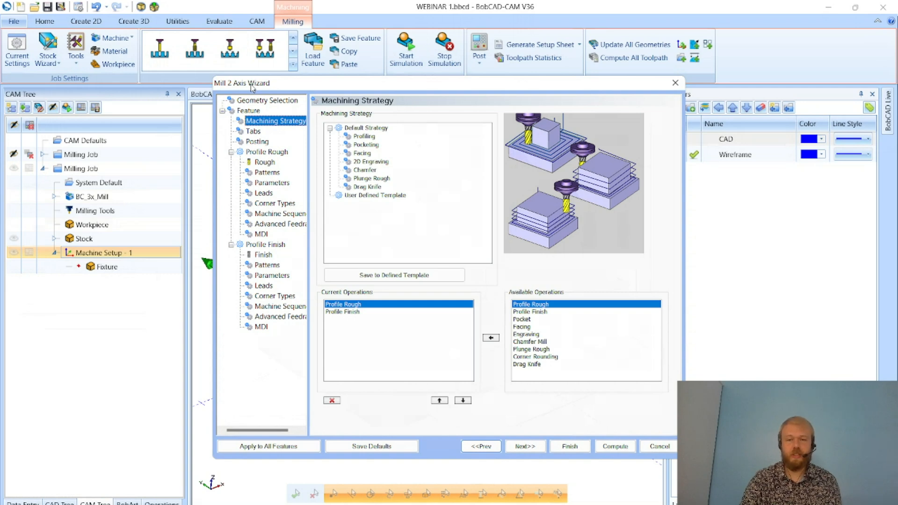
# Examine the previews of the available 2-axis operations, including Profile Finish, Facing, Engraving, Corner Rounding and Pocket, and cancel the feature
pyautogui.click(560, 304)
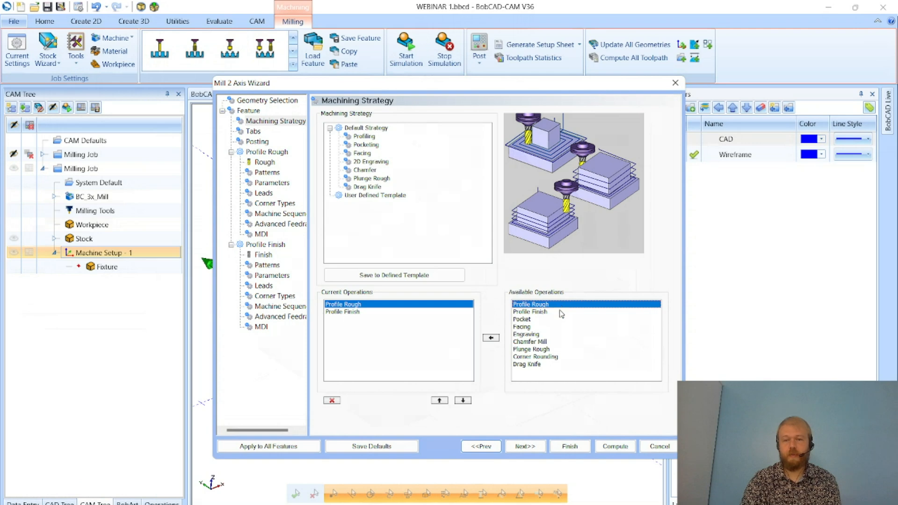
pyautogui.click(561, 312)
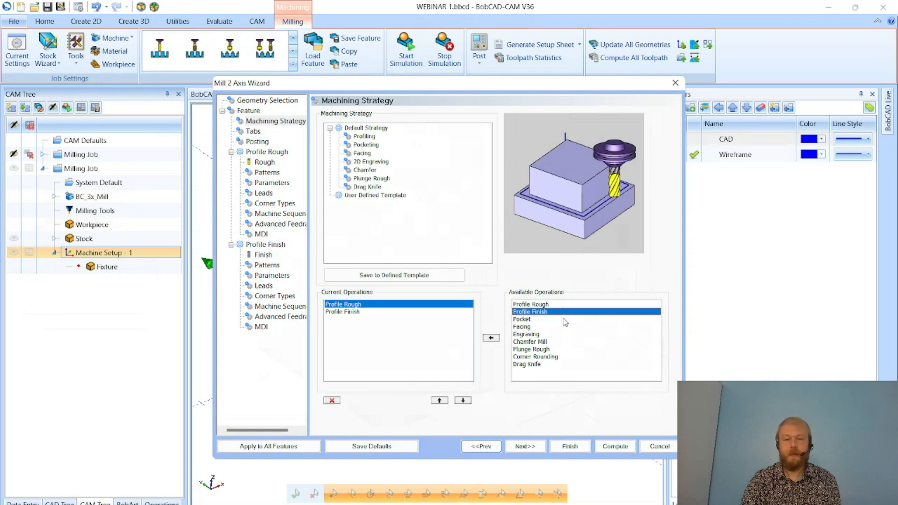
pyautogui.click(565, 320)
pyautogui.click(572, 327)
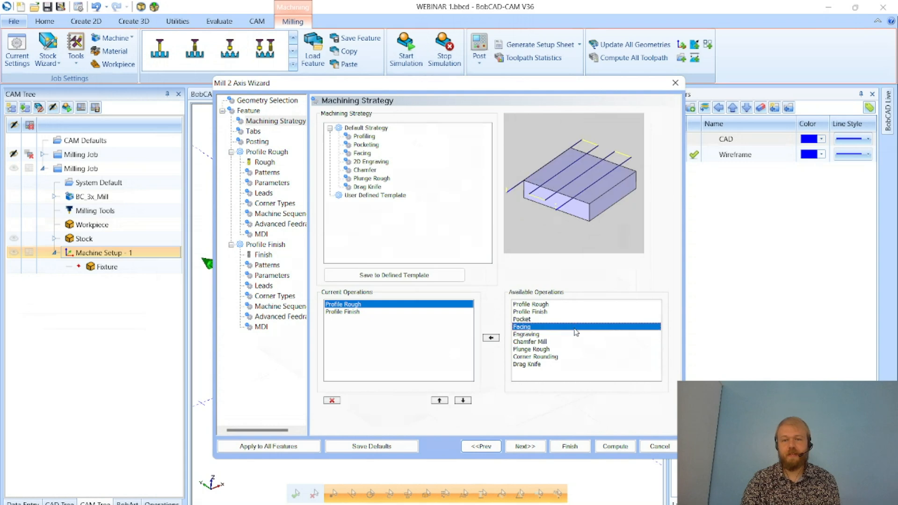
pyautogui.click(570, 334)
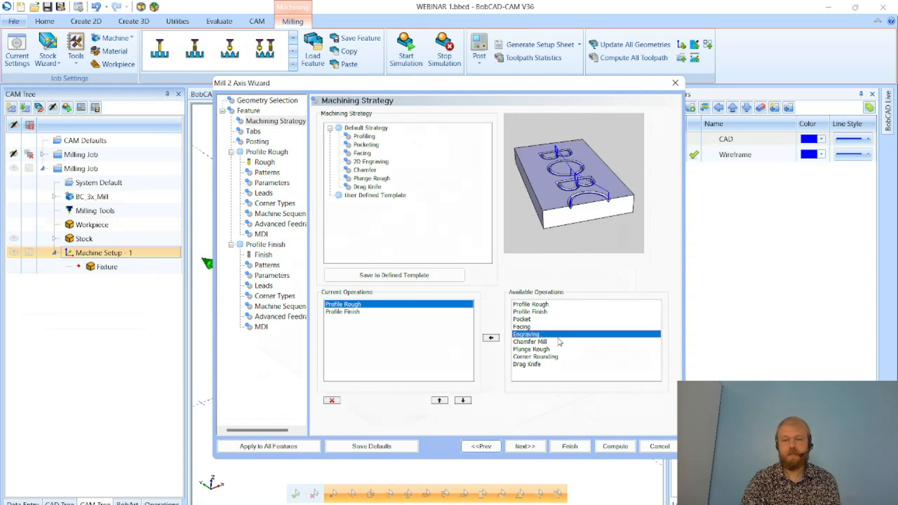
pyautogui.click(560, 342)
pyautogui.click(562, 357)
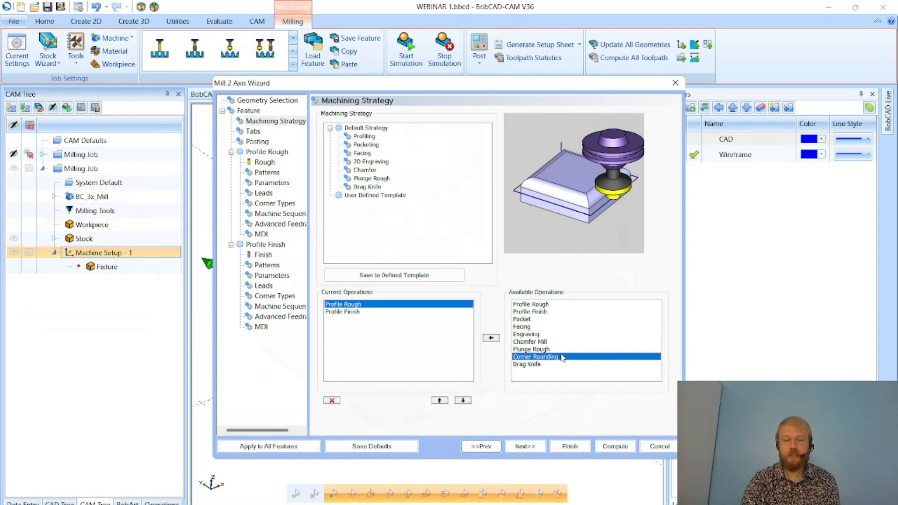
pyautogui.click(549, 312)
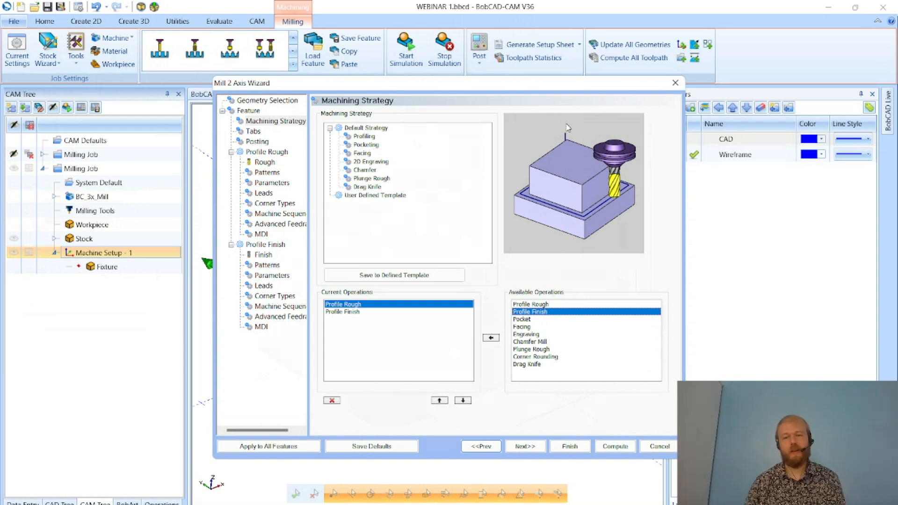
pyautogui.click(535, 319)
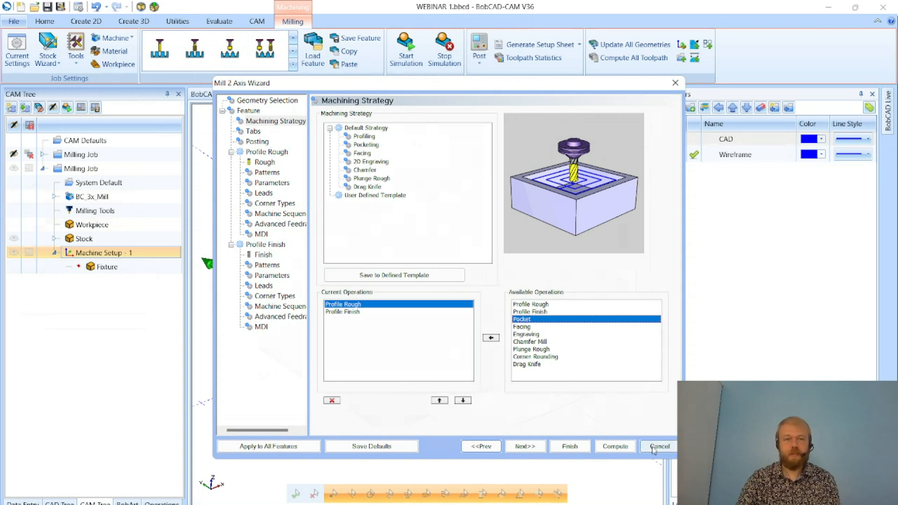
pyautogui.click(654, 448)
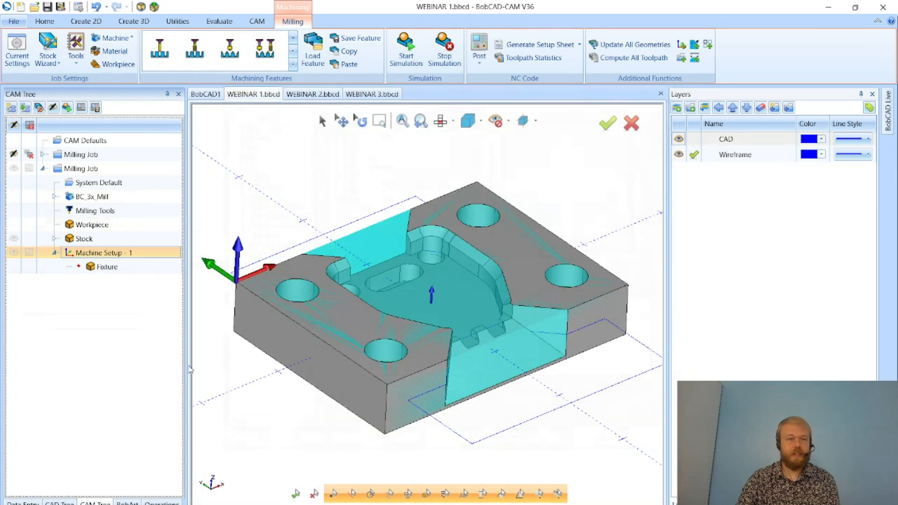
# Start a Mill 3 Axis feature on Machine Setup - 1 and preview the Z Level Finish, Planar, Spiral, Radial and 3 Axis Plunge Rough operations
pyautogui.rightClick(169, 253)
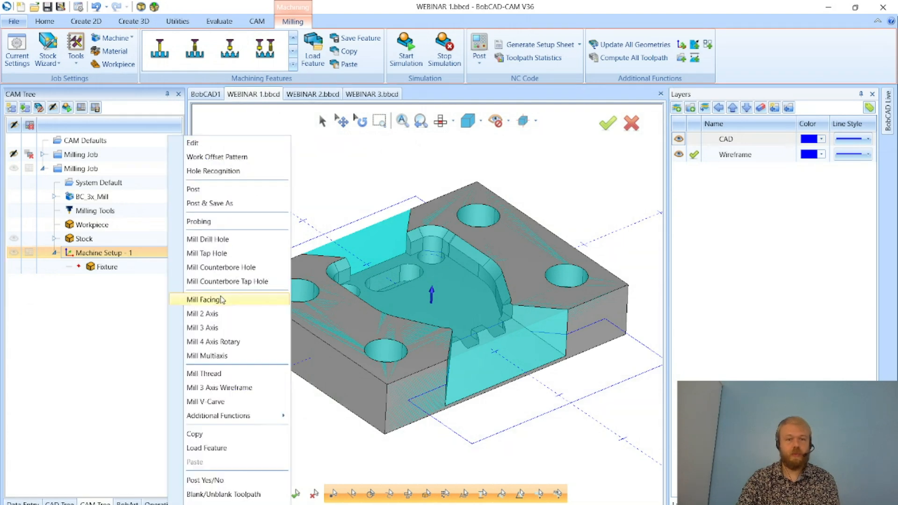
pyautogui.click(250, 329)
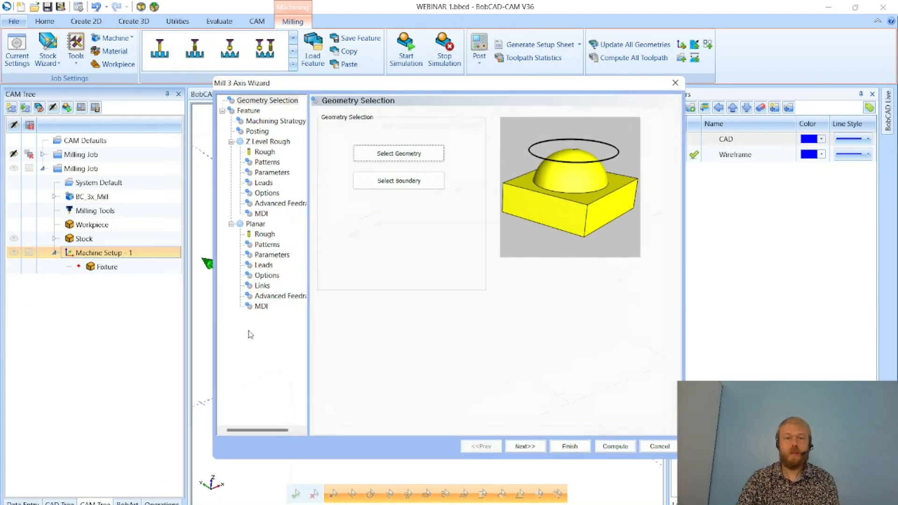
pyautogui.click(262, 123)
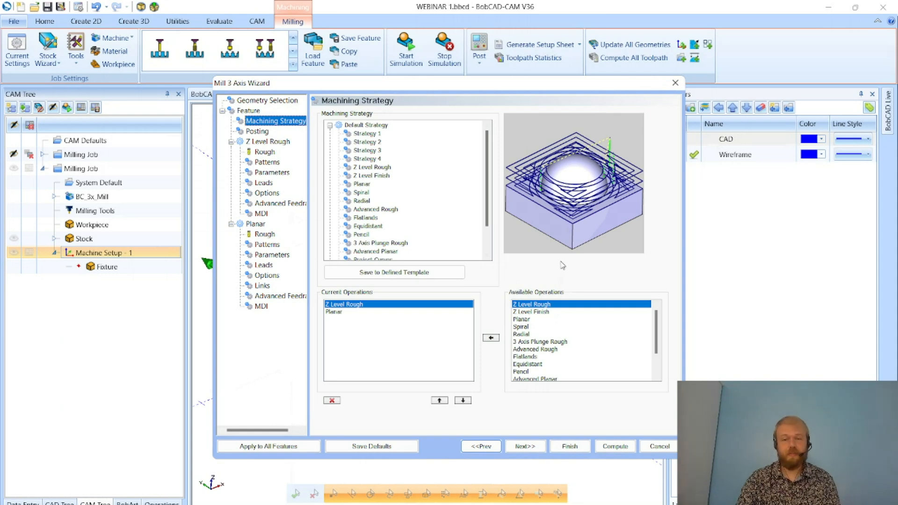
pyautogui.click(551, 312)
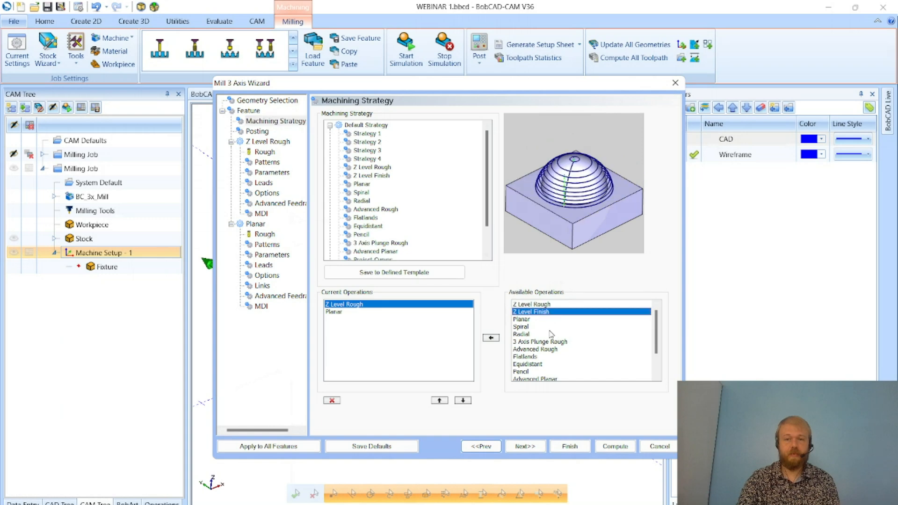
pyautogui.click(537, 320)
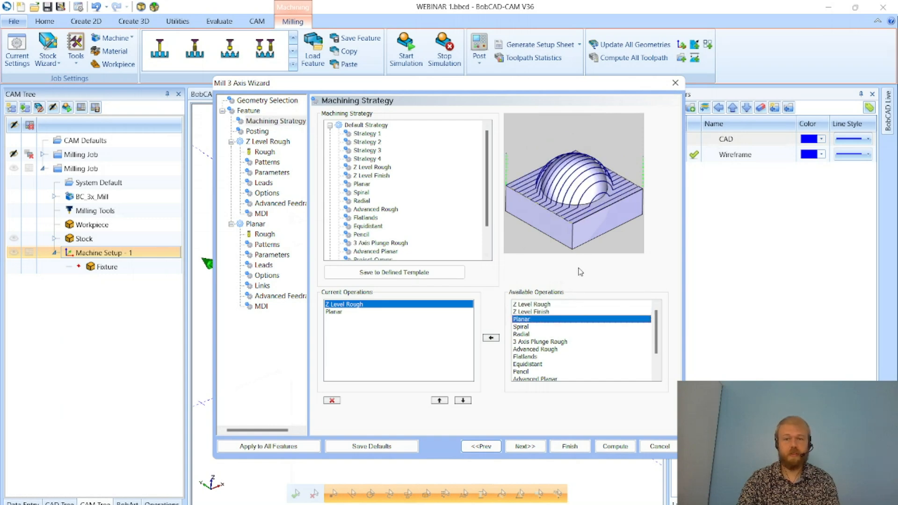
pyautogui.click(521, 327)
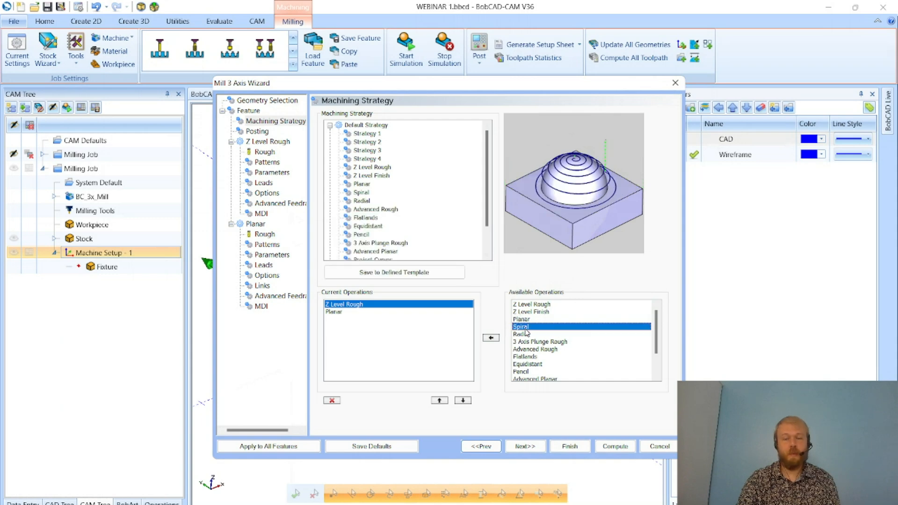
pyautogui.click(526, 334)
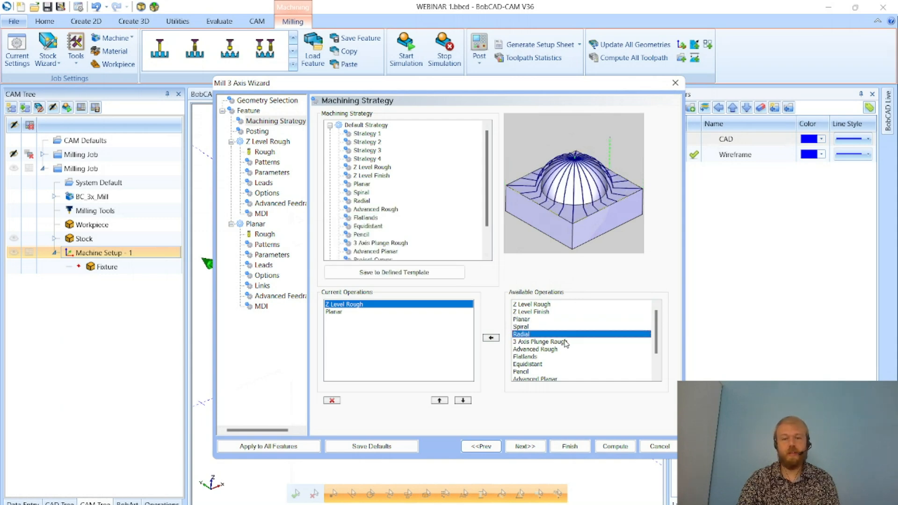
pyautogui.click(565, 342)
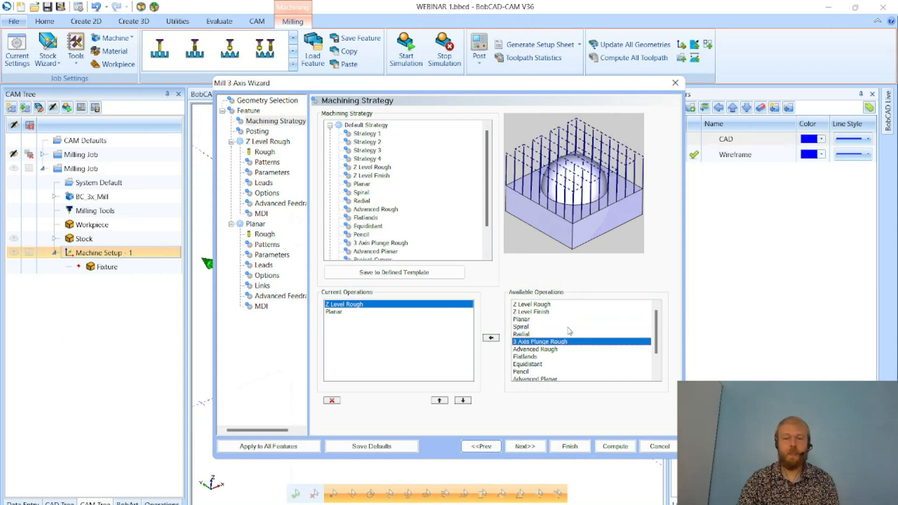
# Preview the Advanced Rough, Advanced Z Level Finish and Advanced Planar operations for the 3-axis feature
pyautogui.scroll(-2, 571, 332)
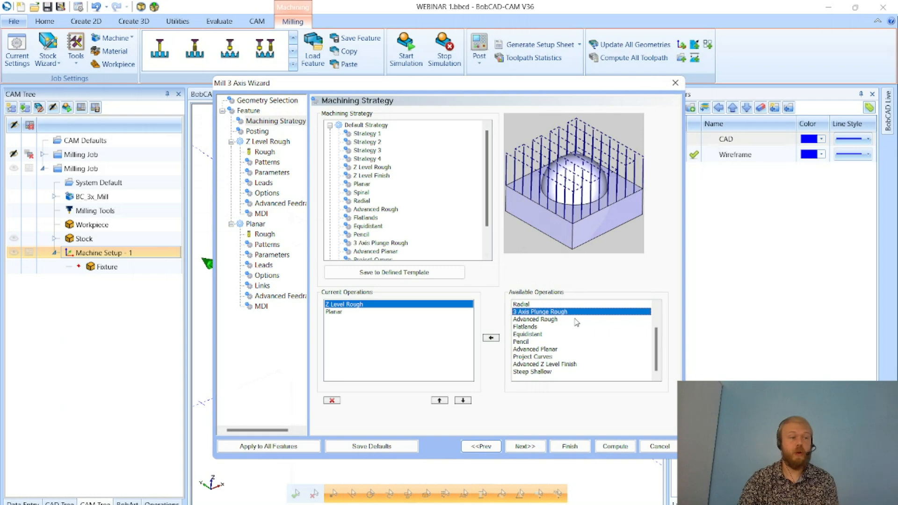
pyautogui.click(557, 319)
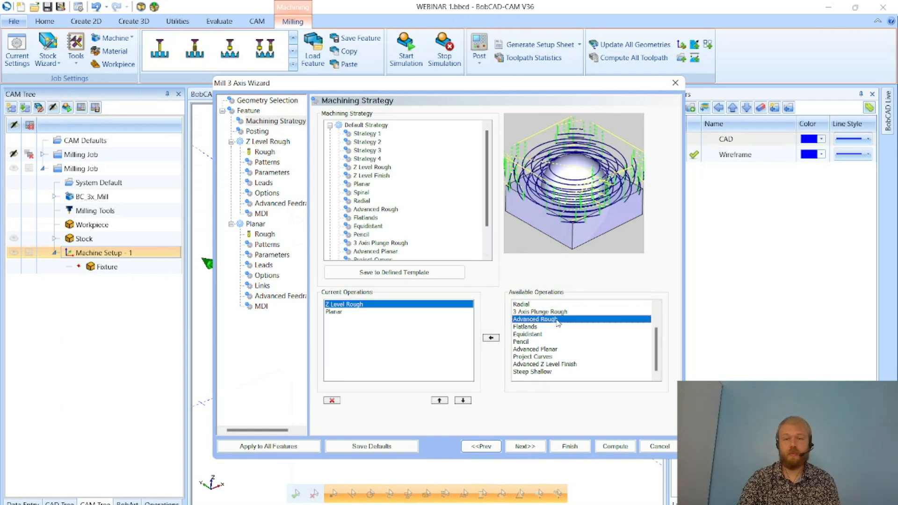
pyautogui.click(570, 365)
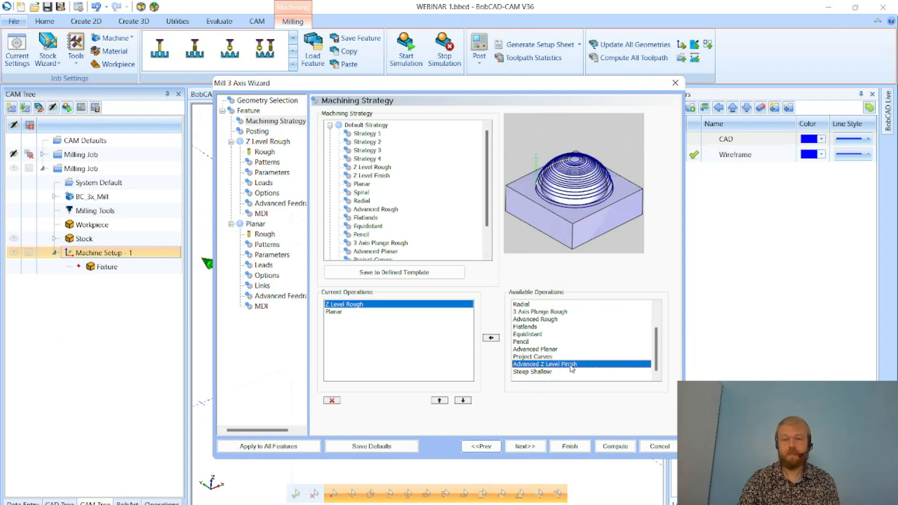
pyautogui.click(557, 350)
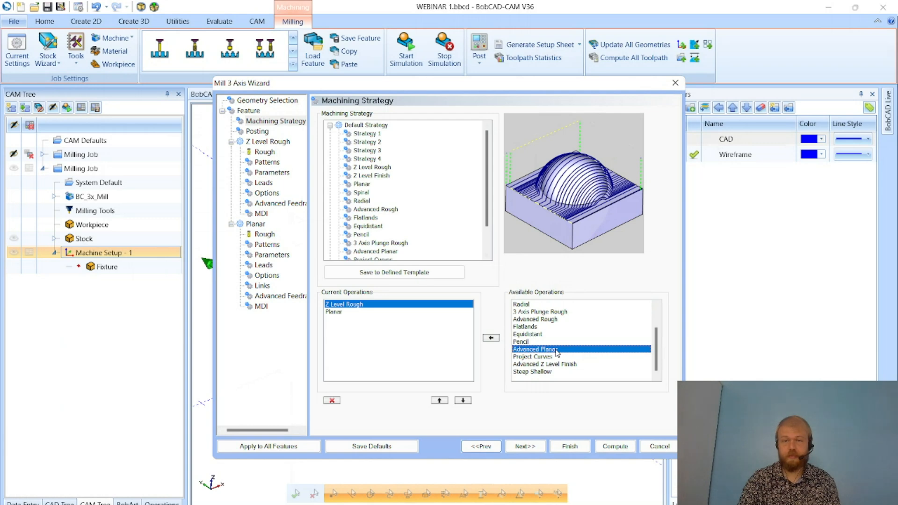
pyautogui.scroll(1, 557, 352)
pyautogui.scroll(-1, 560, 349)
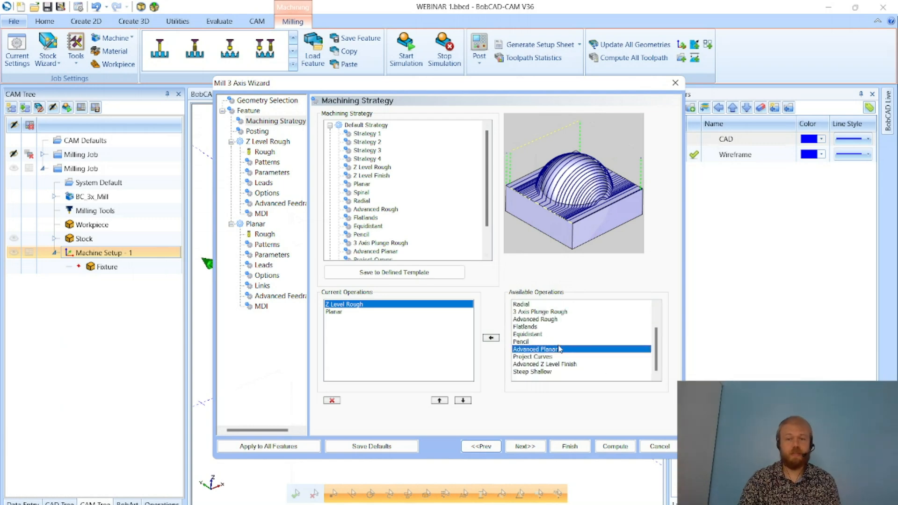
pyautogui.scroll(2, 570, 352)
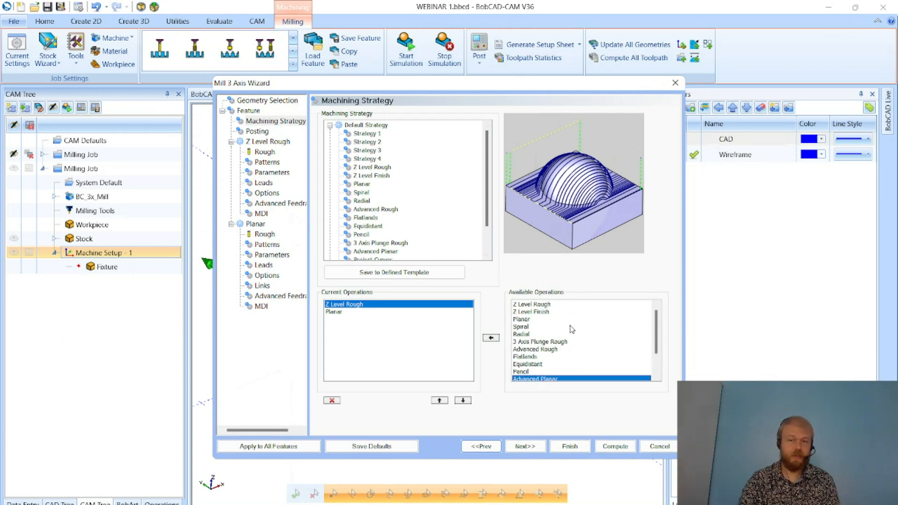
pyautogui.scroll(-2, 571, 329)
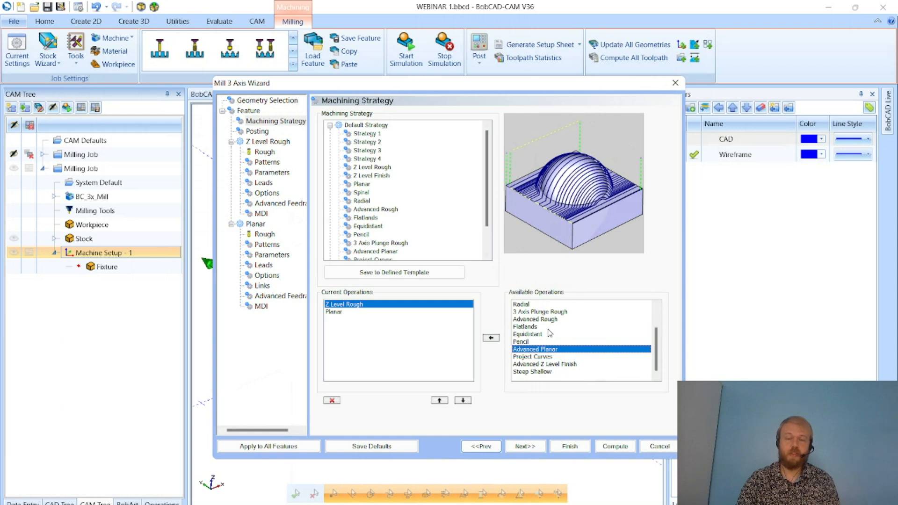
# Preview the Flatlands, Equidistant, Pencil and Project Curves operations and cancel the 3-axis feature
pyautogui.click(549, 329)
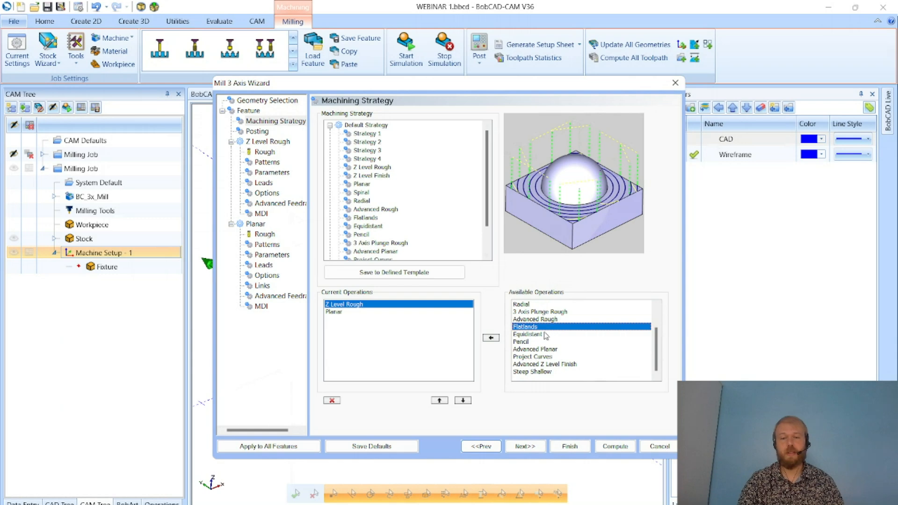
pyautogui.click(544, 334)
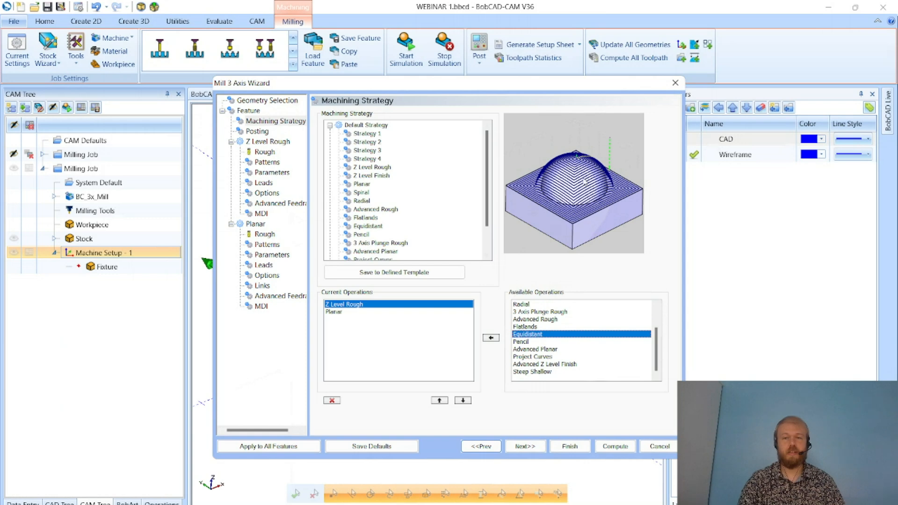
pyautogui.click(545, 344)
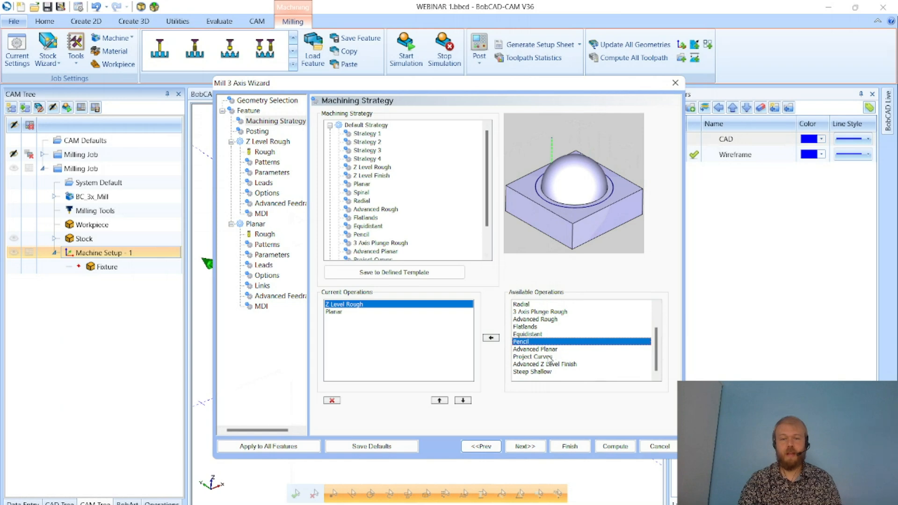
pyautogui.click(550, 357)
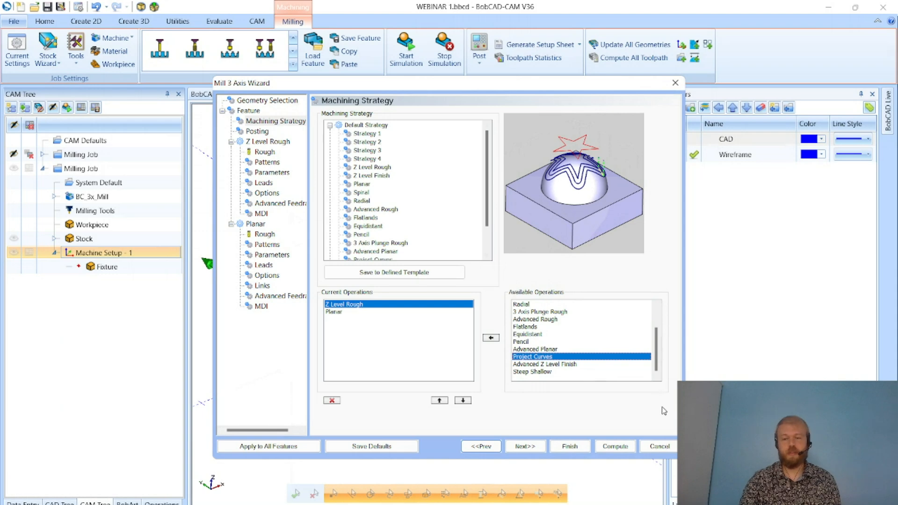
pyautogui.click(660, 447)
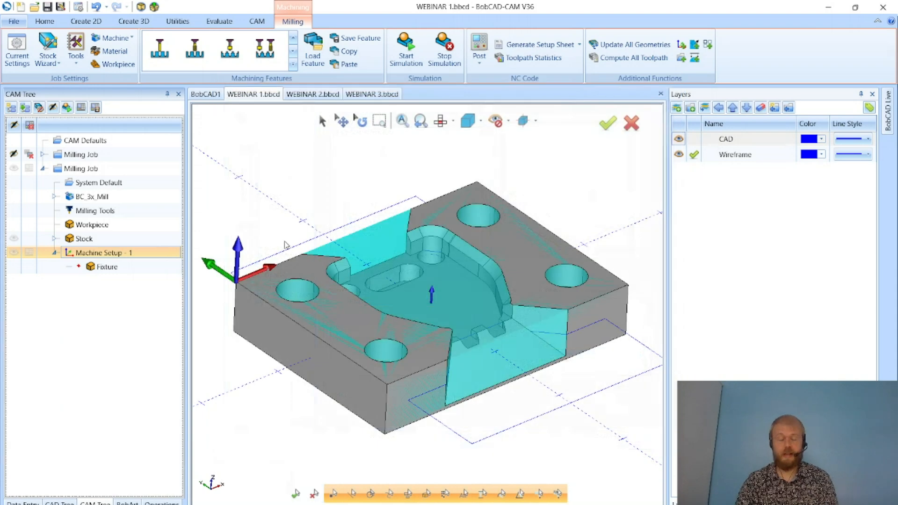
# Delete the second milling job from the CAM Tree and expand the original milling job to show its features
pyautogui.click(145, 172)
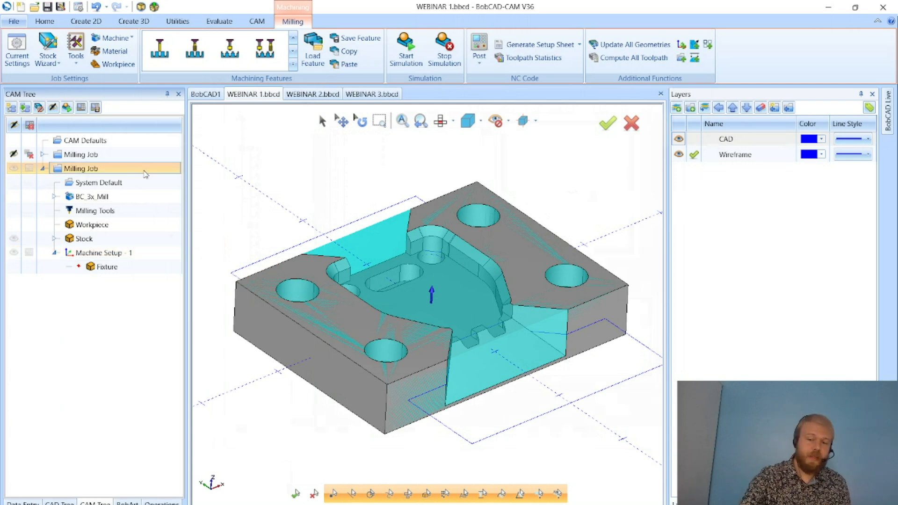
pyautogui.press('Delete')
pyautogui.press('Return')
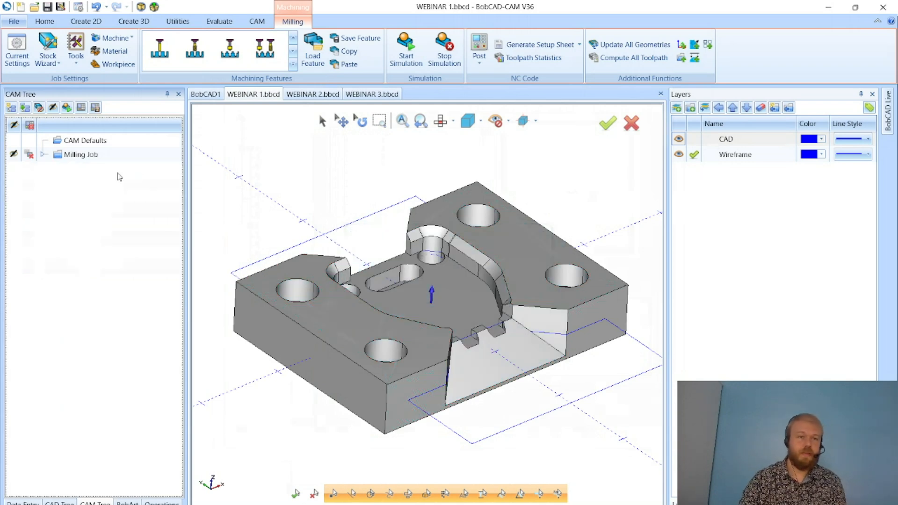
pyautogui.click(42, 154)
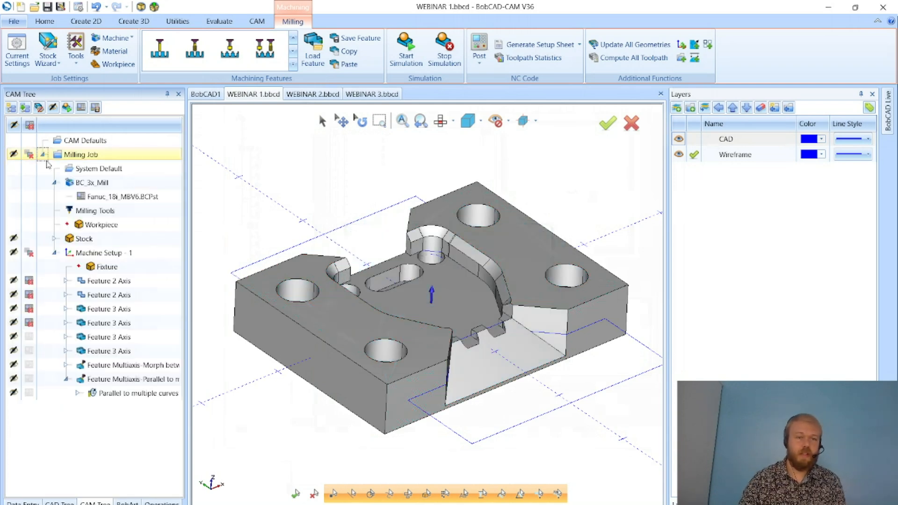
# Collapse the Parallel to multiple curves feature and toggle the first 2-axis feature's toolpath display to inspect its pocket cuts
pyautogui.click(66, 379)
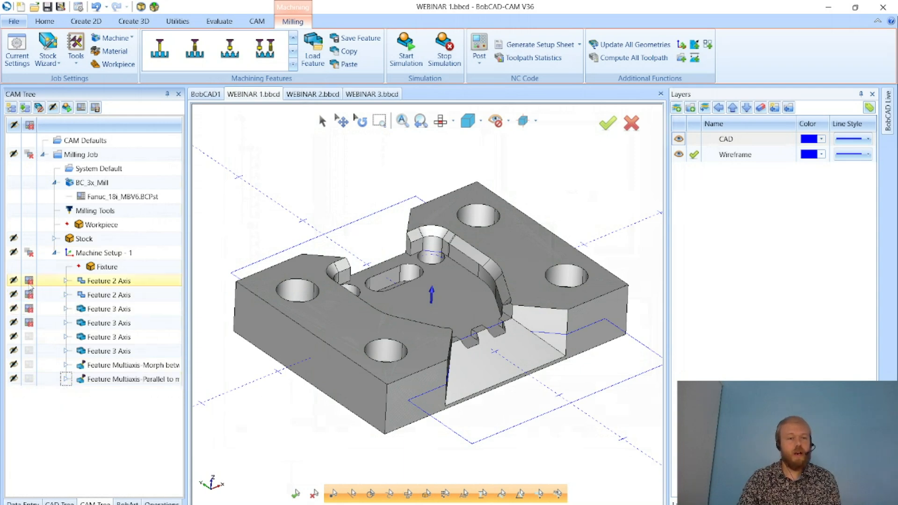
pyautogui.click(107, 283)
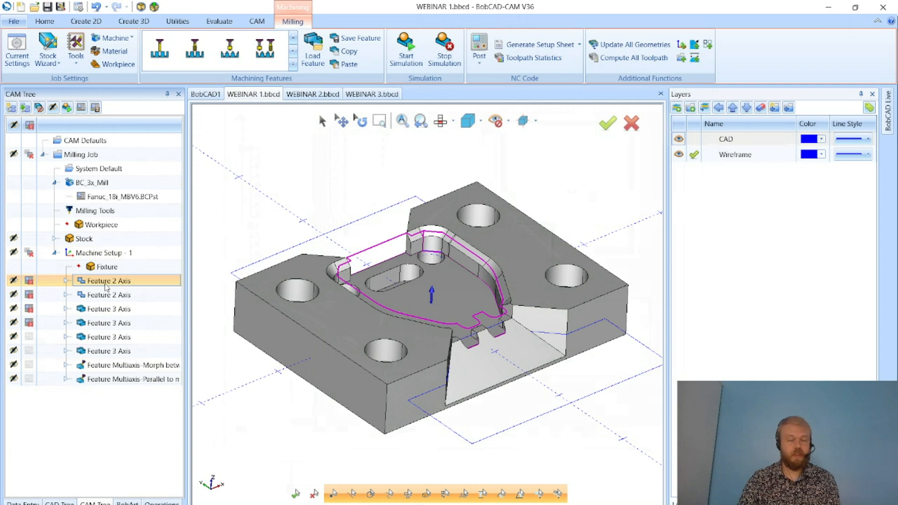
pyautogui.click(14, 280)
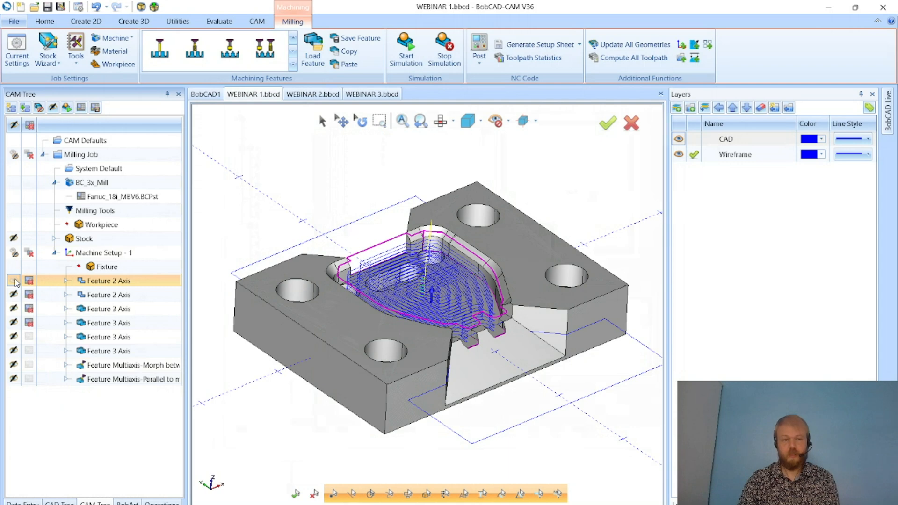
pyautogui.click(14, 280)
pyautogui.click(14, 280)
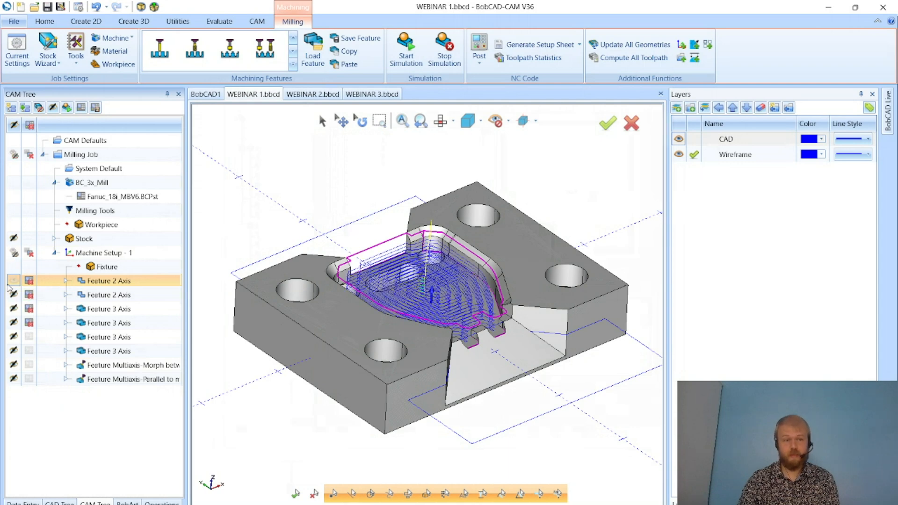
pyautogui.click(14, 280)
pyautogui.click(14, 280)
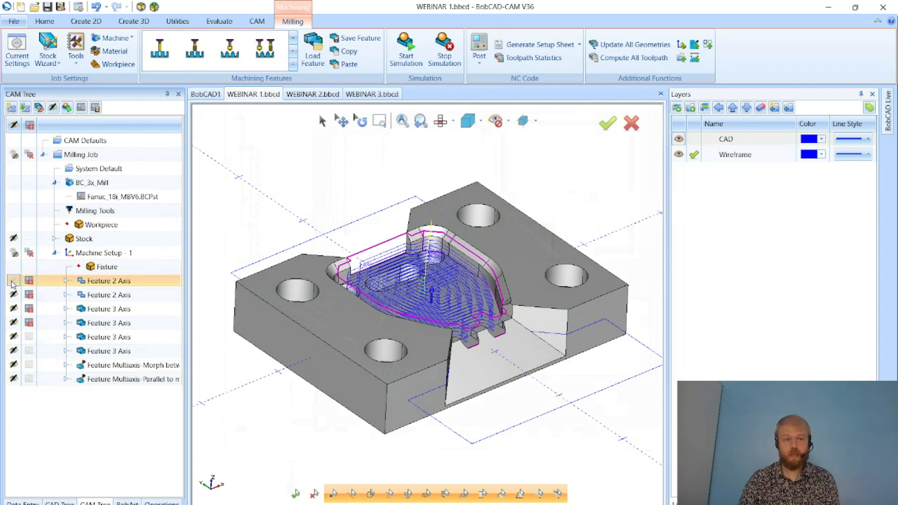
pyautogui.click(14, 280)
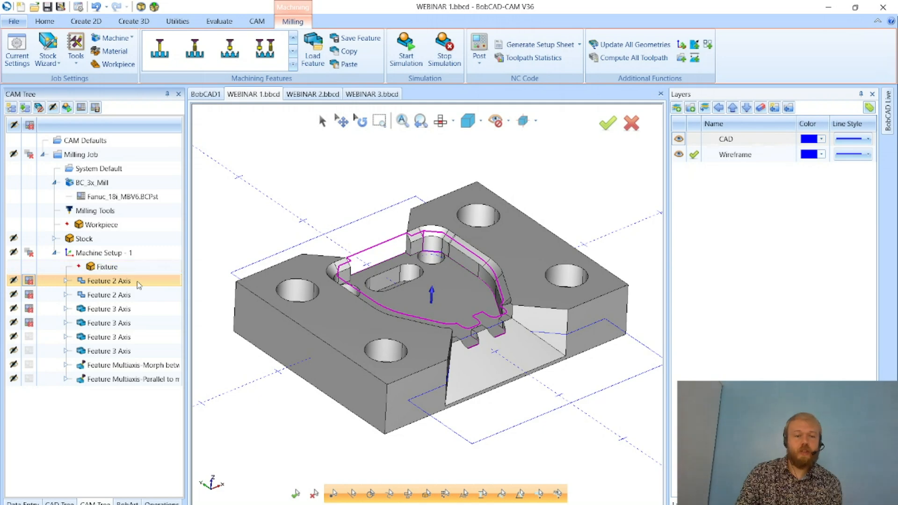
# Display the toolpaths of both 2-axis features and examine how they cover the pocket, slot and corner holes
pyautogui.click(14, 281)
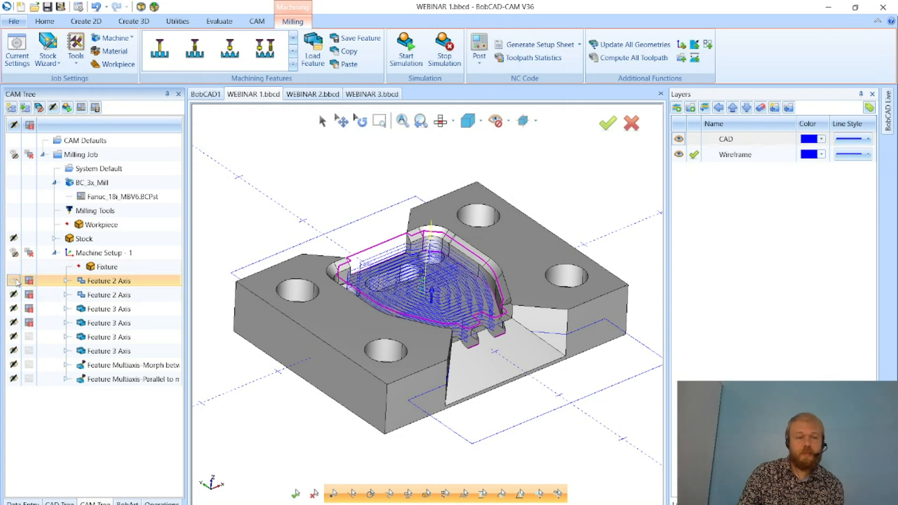
pyautogui.click(14, 295)
pyautogui.scroll(4, 446, 290)
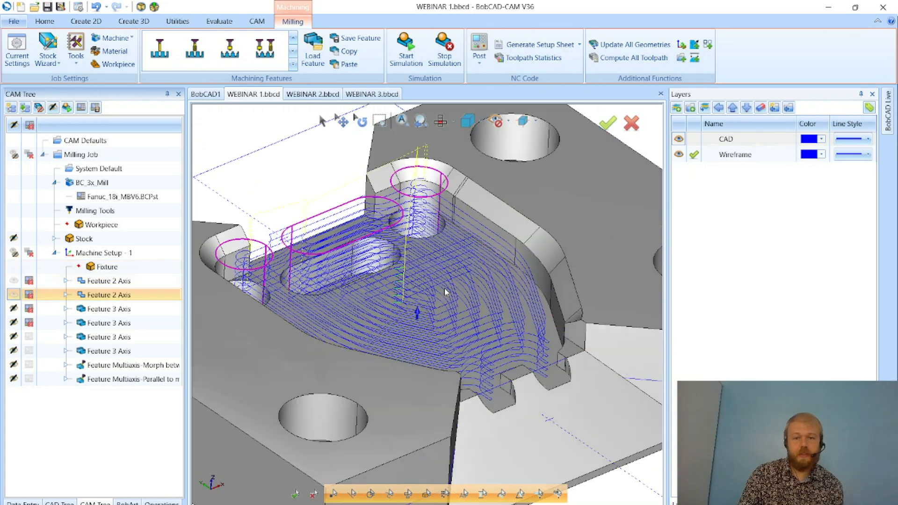
pyautogui.scroll(-2, 447, 315)
pyautogui.moveTo(461, 355); pyautogui.dragTo(435, 337, button='middle')
pyautogui.moveTo(489, 298); pyautogui.dragTo(504, 311, button='middle')
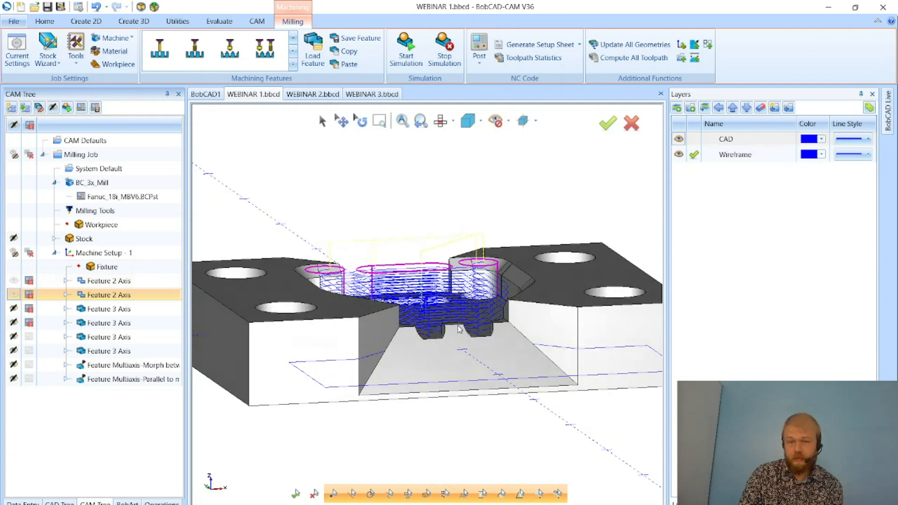
pyautogui.moveTo(459, 329); pyautogui.dragTo(416, 258, button='middle')
pyautogui.scroll(4, 402, 255)
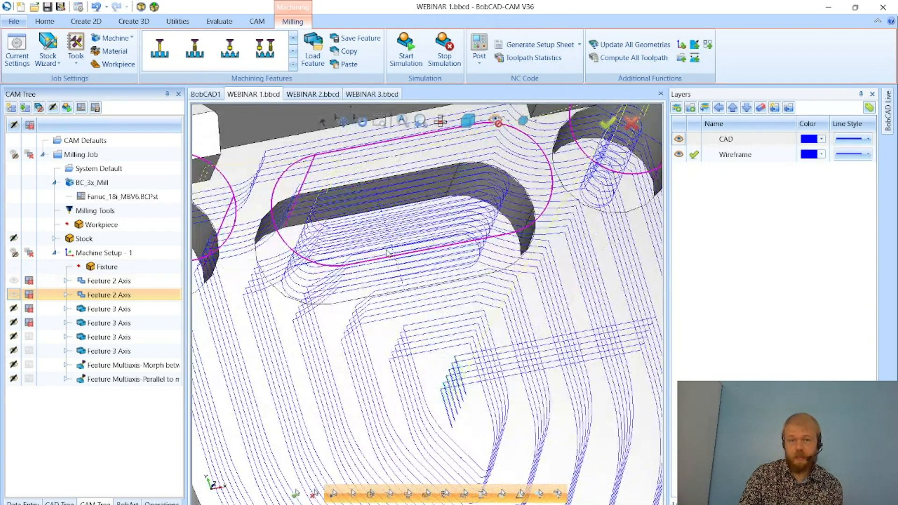
pyautogui.scroll(-5, 387, 253)
pyautogui.moveTo(554, 346); pyautogui.dragTo(566, 319, button='middle')
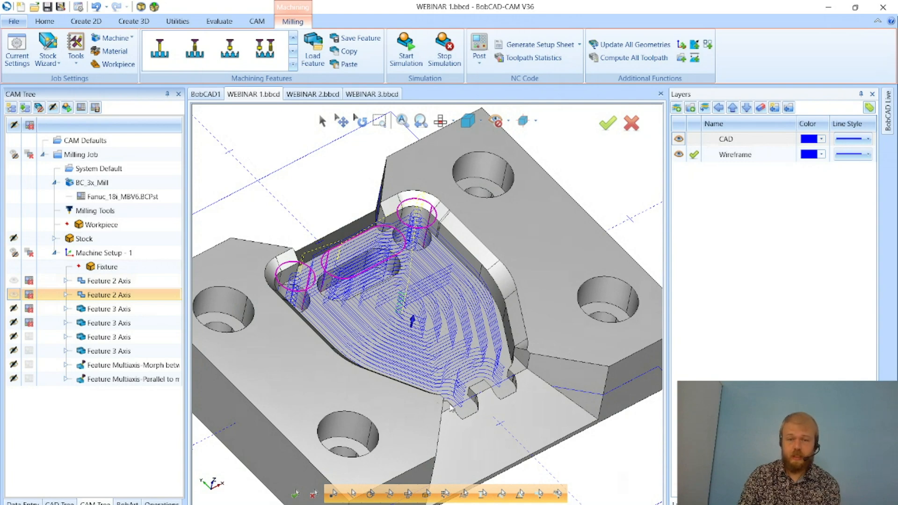
pyautogui.moveTo(479, 391); pyautogui.dragTo(475, 382, button='middle')
# Highlight the geometry of the first and second 2-axis features in turn and compare each with the displayed toolpaths
pyautogui.click(99, 282)
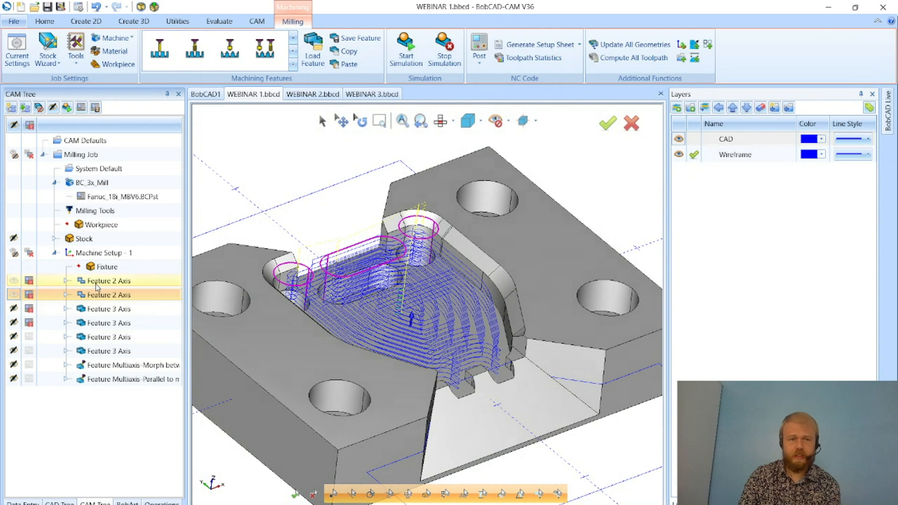
pyautogui.moveTo(424, 358); pyautogui.dragTo(322, 347, button='middle')
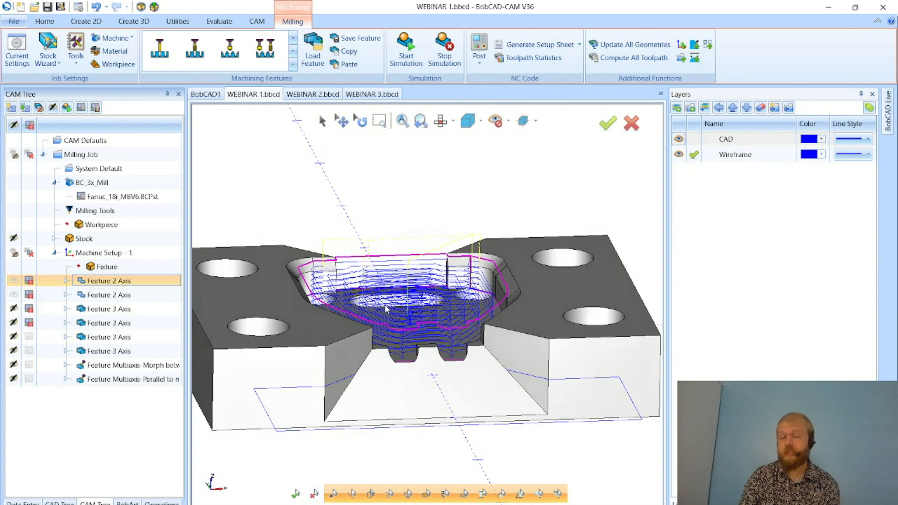
pyautogui.moveTo(391, 307); pyautogui.dragTo(400, 356, button='middle')
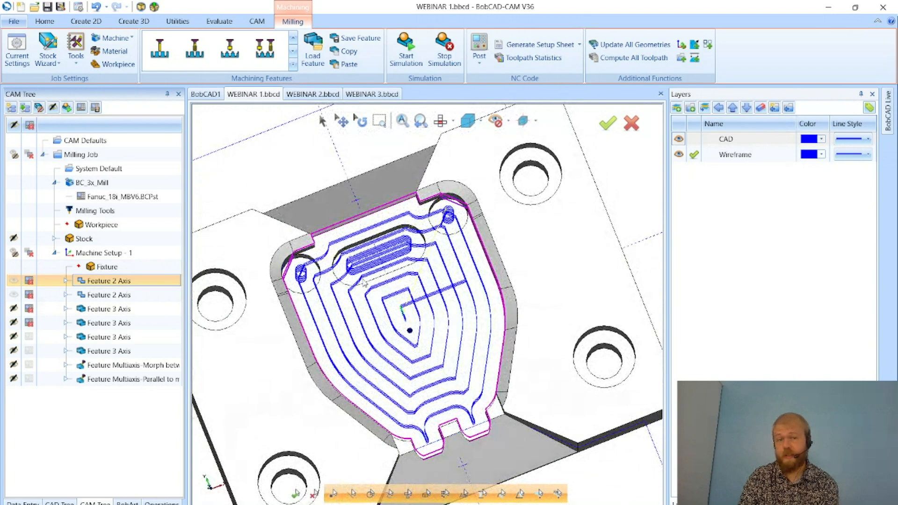
pyautogui.click(173, 295)
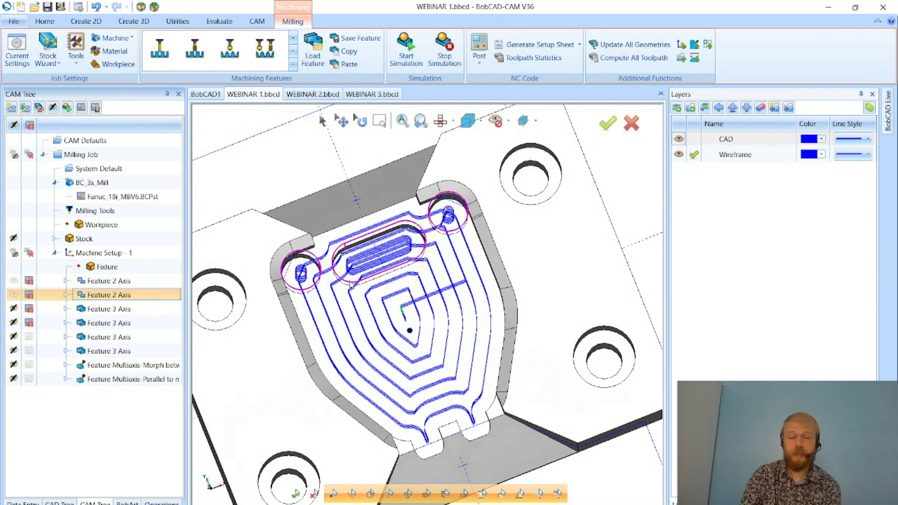
pyautogui.moveTo(408, 364); pyautogui.dragTo(408, 338, button='middle')
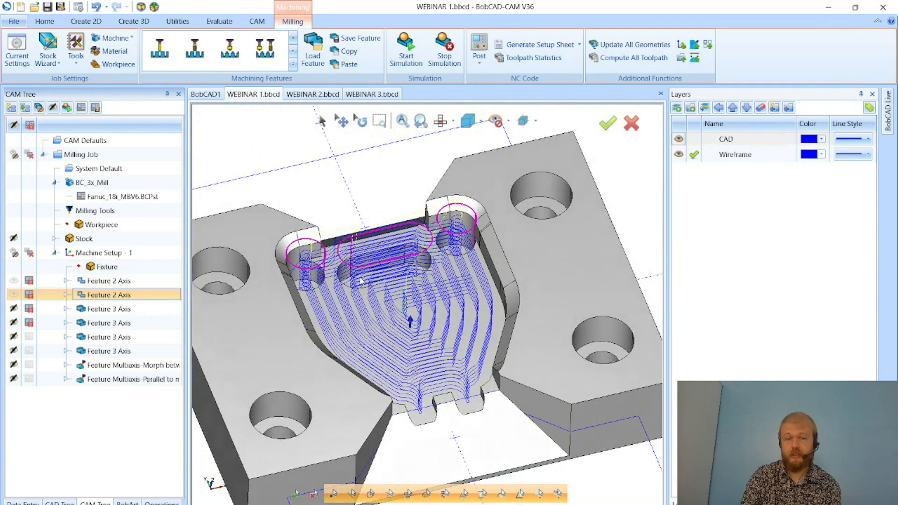
# Hide both 2-axis toolpaths and display the third 3-axis feature's toolpath, examining it over the pocket and sloped faces
pyautogui.click(14, 281)
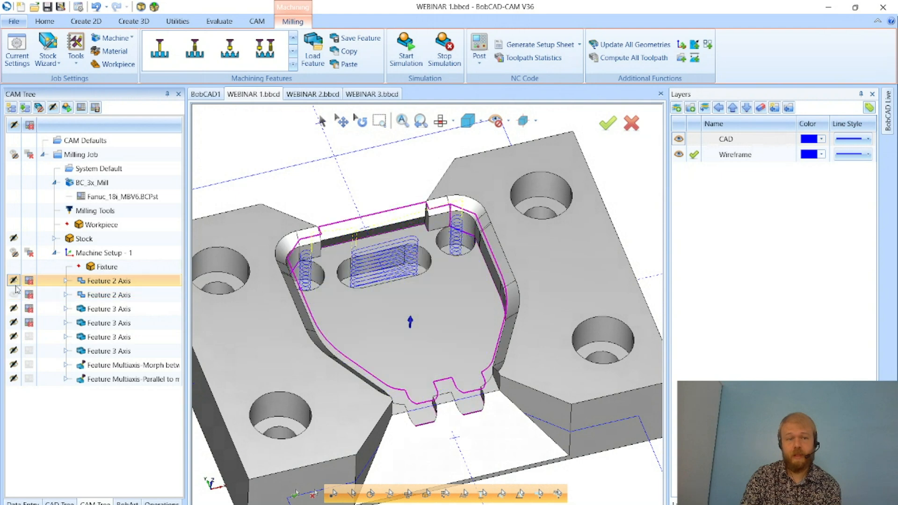
pyautogui.click(14, 294)
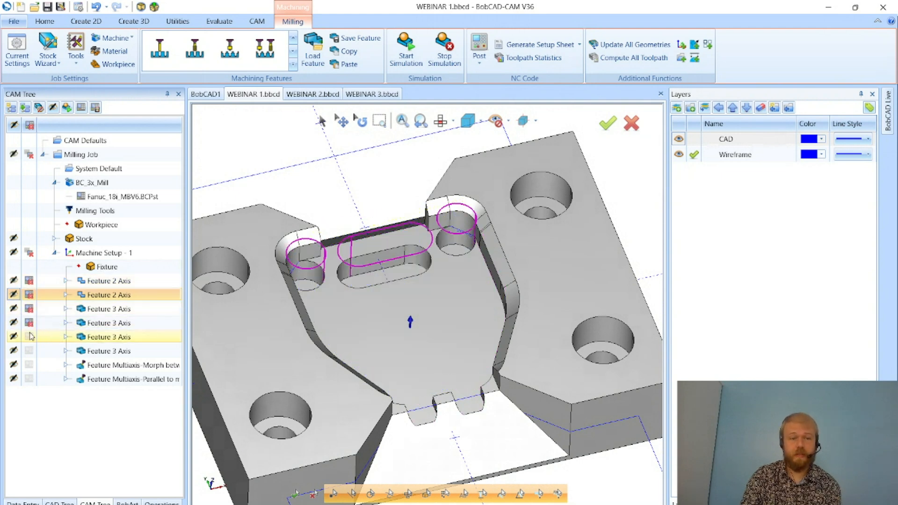
pyautogui.click(14, 337)
pyautogui.scroll(-2, 276, 312)
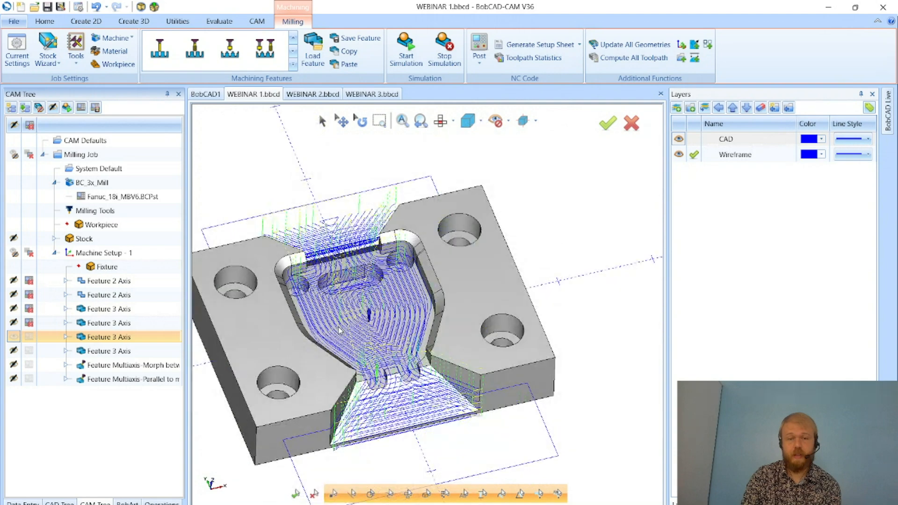
pyautogui.moveTo(418, 350); pyautogui.dragTo(418, 335, button='middle')
pyautogui.scroll(2, 336, 286)
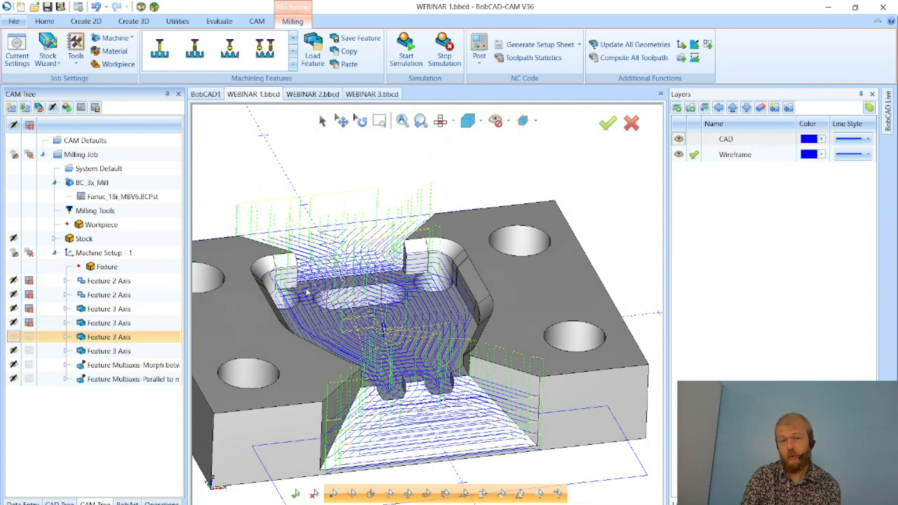
pyautogui.scroll(-2, 356, 301)
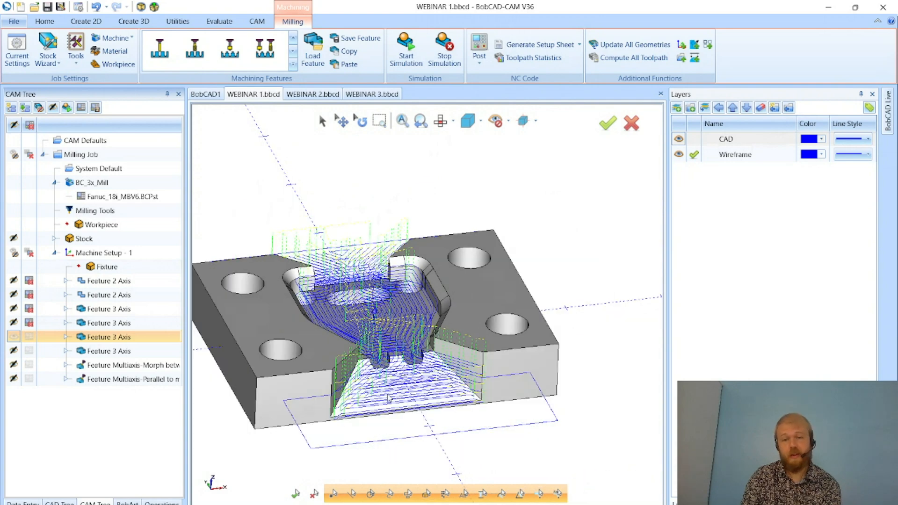
pyautogui.moveTo(390, 401); pyautogui.dragTo(247, 401, button='middle')
pyautogui.moveTo(346, 406); pyautogui.dragTo(345, 398, button='middle')
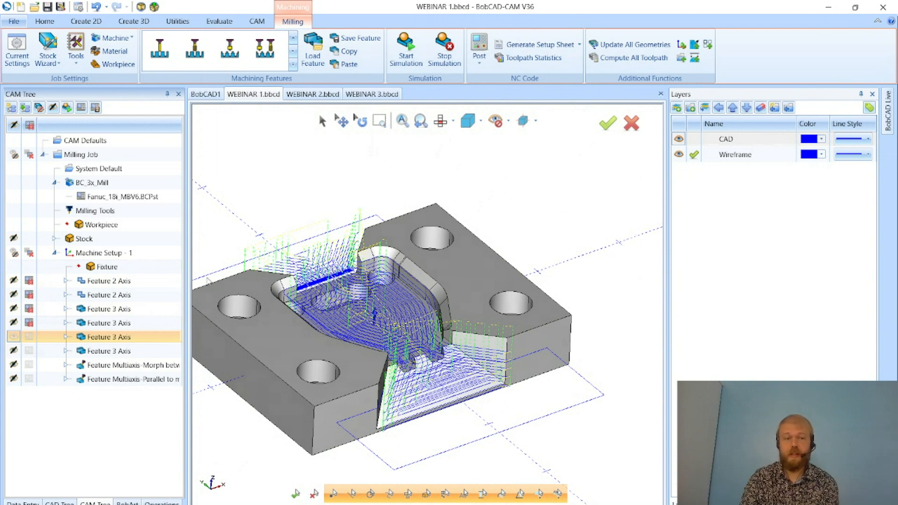
# Expand the first 2-axis feature, highlight its geometry in a top view, and check its Mill 2 Axis Wizard settings without changing them
pyautogui.click(65, 281)
pyautogui.click(131, 296)
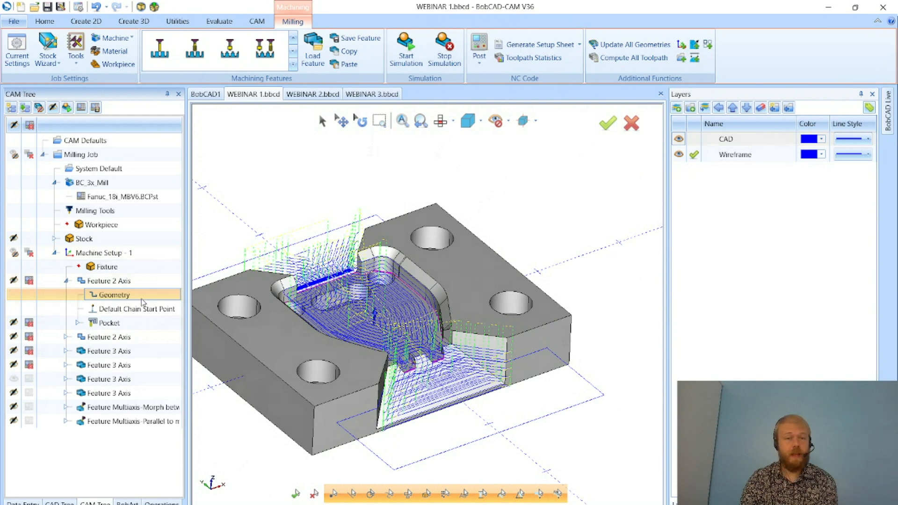
pyautogui.scroll(-2, 397, 374)
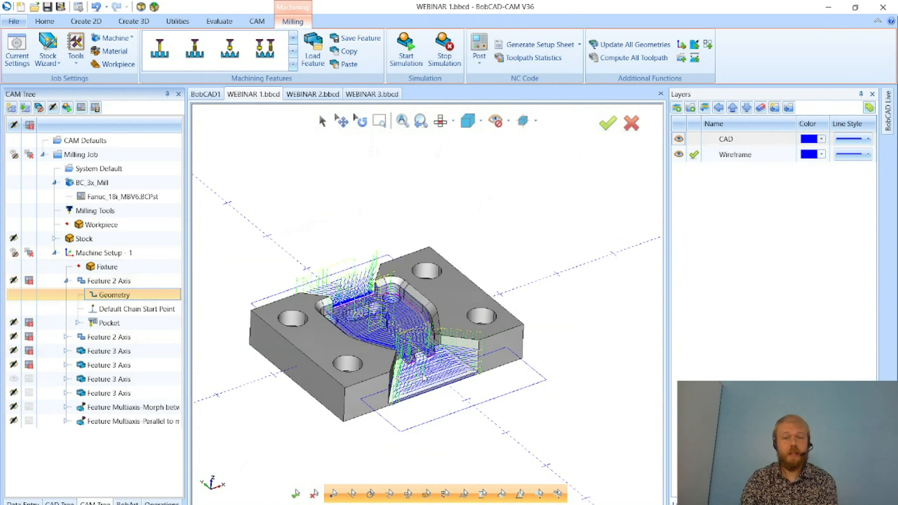
pyautogui.scroll(3, 402, 403)
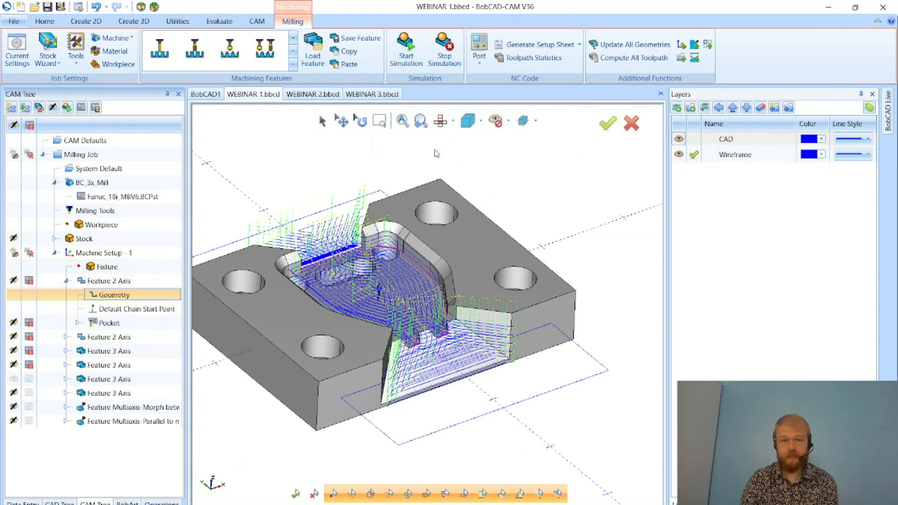
pyautogui.click(440, 121)
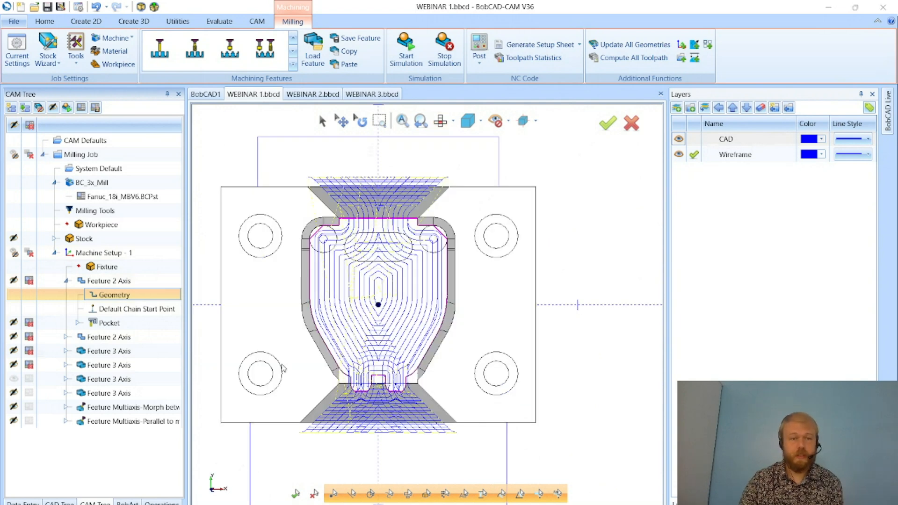
pyautogui.doubleClick(127, 283)
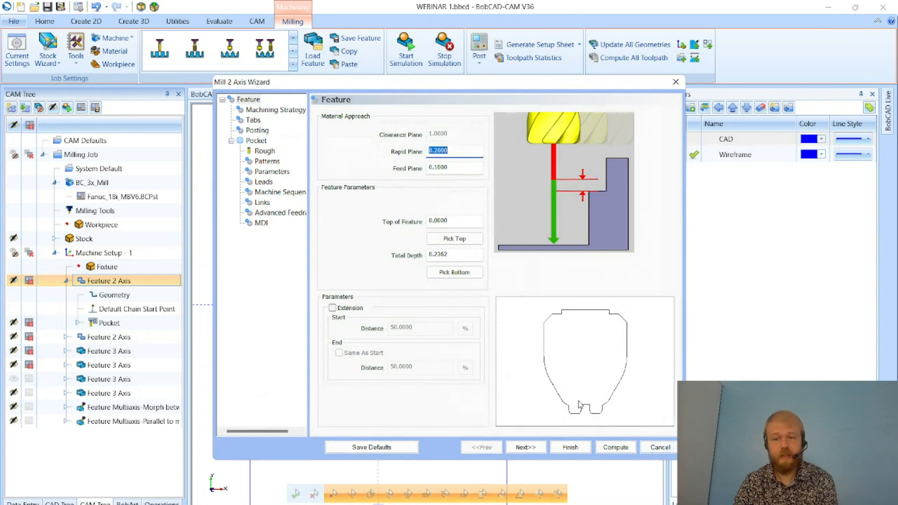
pyautogui.click(659, 449)
# Examine the pocket boundary's corners and tabs against the 3-axis toolpath and collapse the first 2-axis feature
pyautogui.scroll(5, 344, 270)
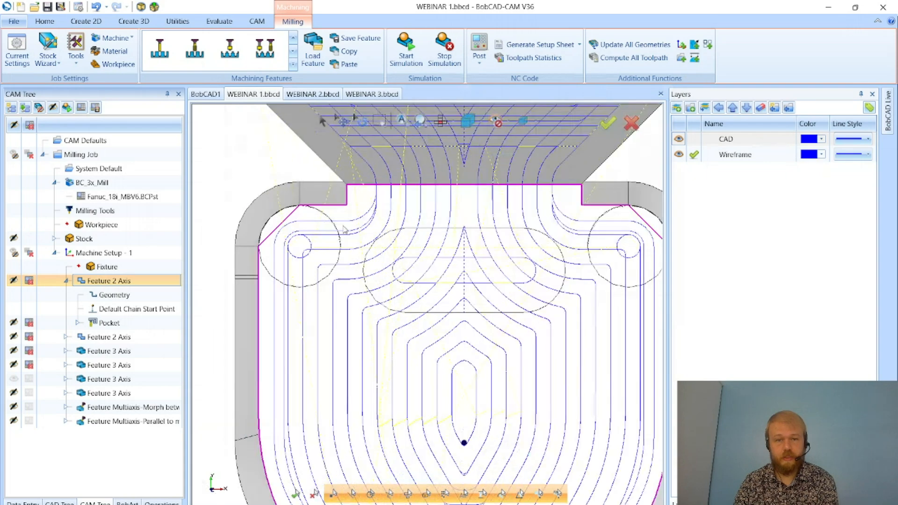
pyautogui.scroll(-5, 351, 191)
pyautogui.scroll(5, 381, 363)
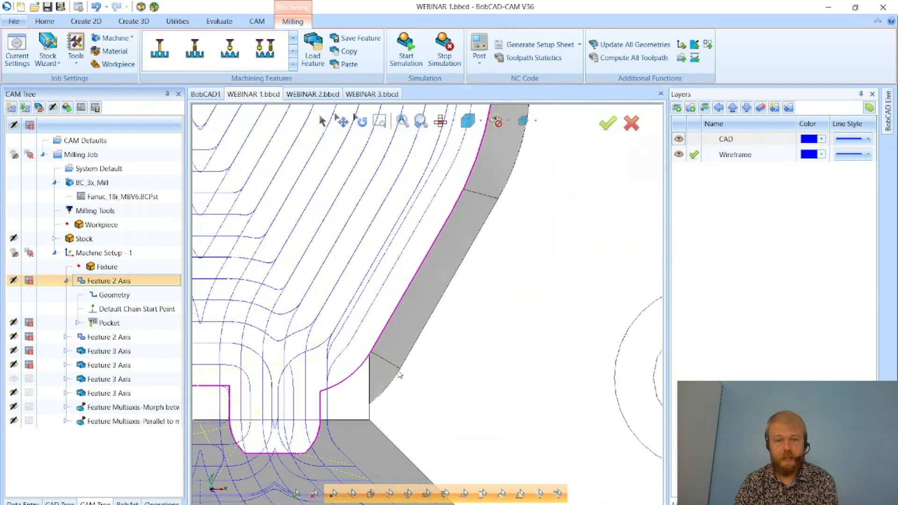
pyautogui.scroll(-3, 369, 370)
pyautogui.scroll(-4, 485, 412)
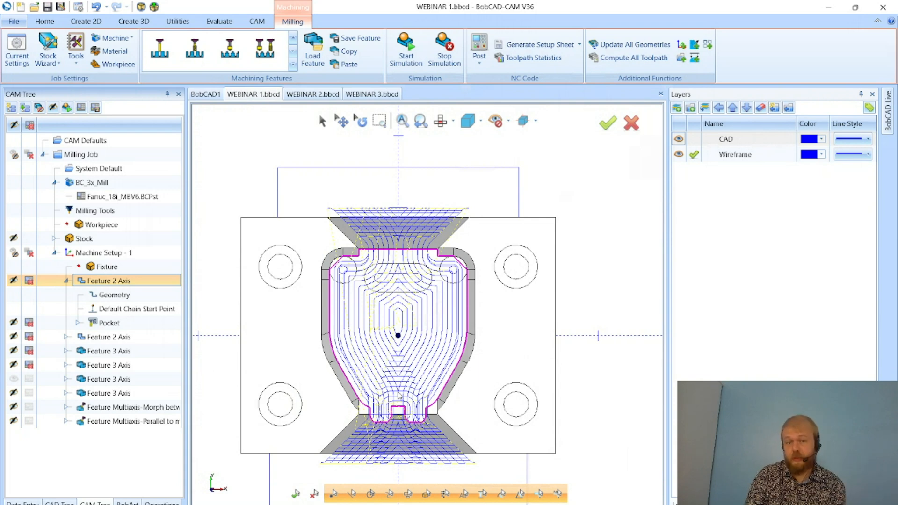
pyautogui.moveTo(490, 352); pyautogui.dragTo(486, 318, button='middle')
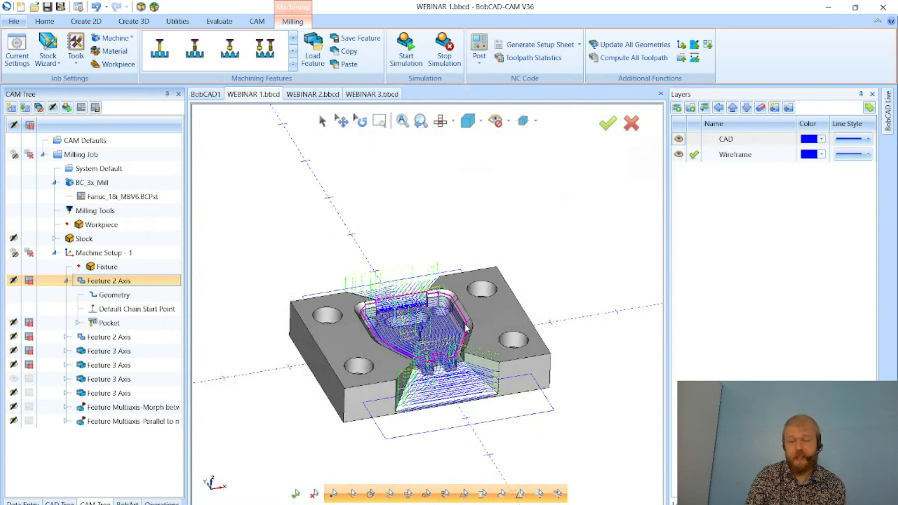
pyautogui.scroll(2, 443, 341)
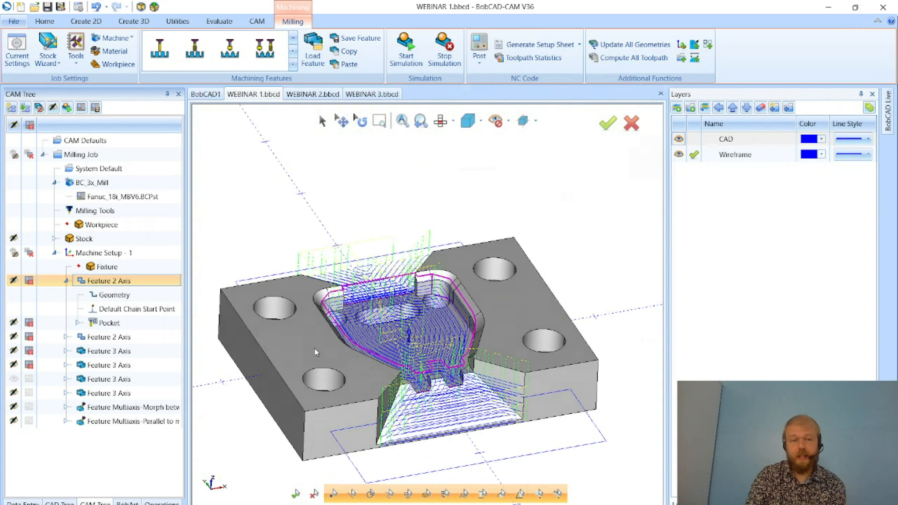
pyautogui.click(65, 280)
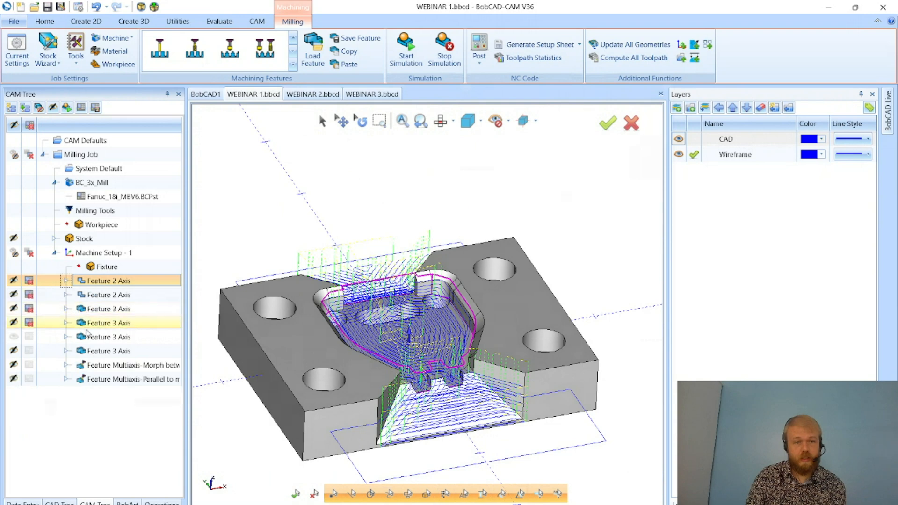
pyautogui.rightClick(112, 252)
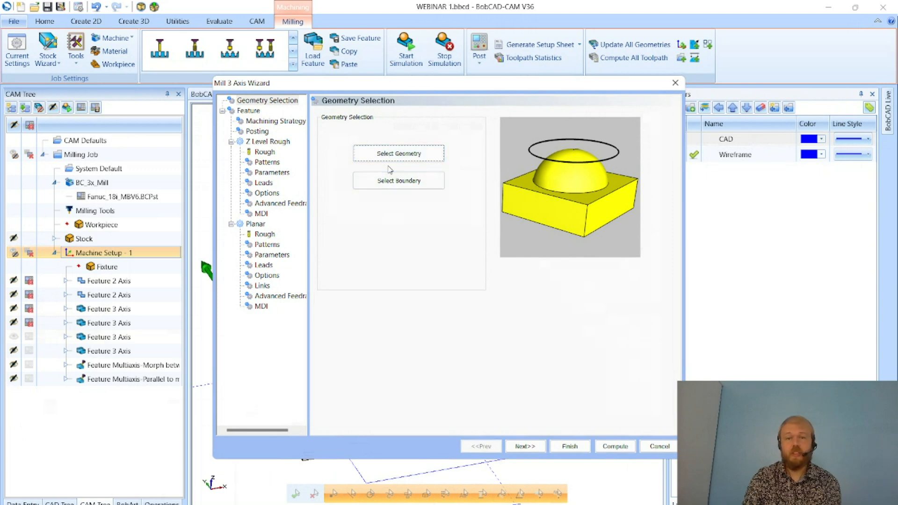
pyautogui.click(385, 164)
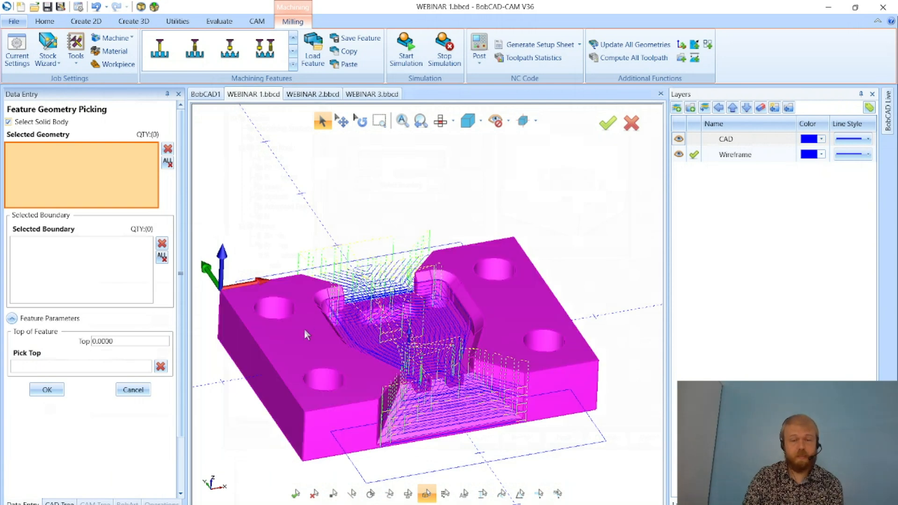
pyautogui.click(304, 331)
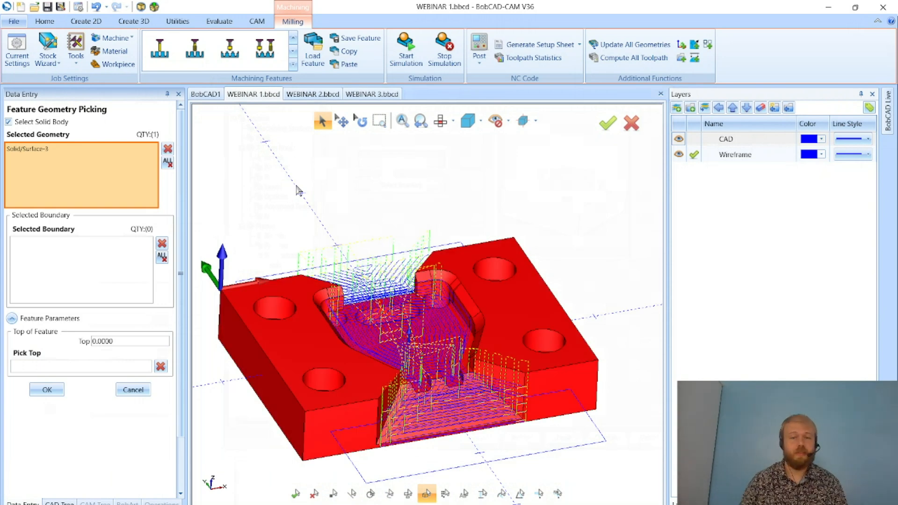
pyautogui.press('f')
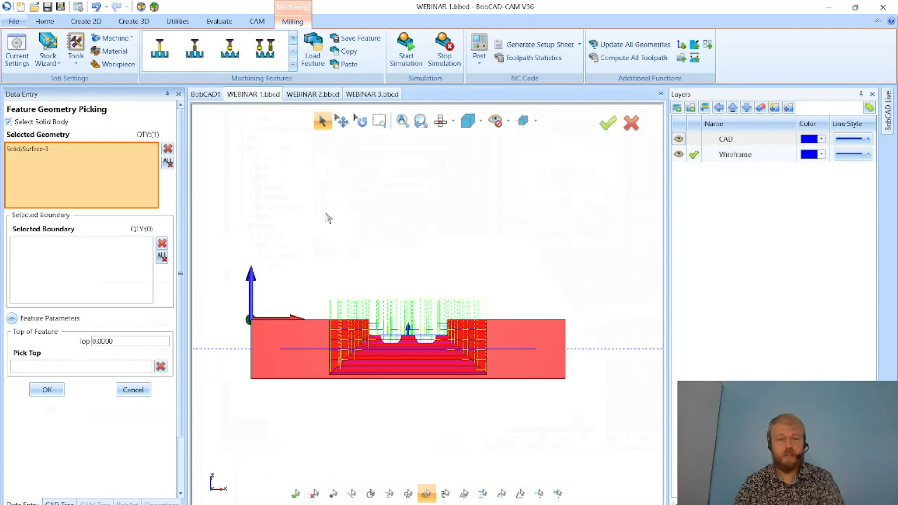
pyautogui.scroll(5, 291, 321)
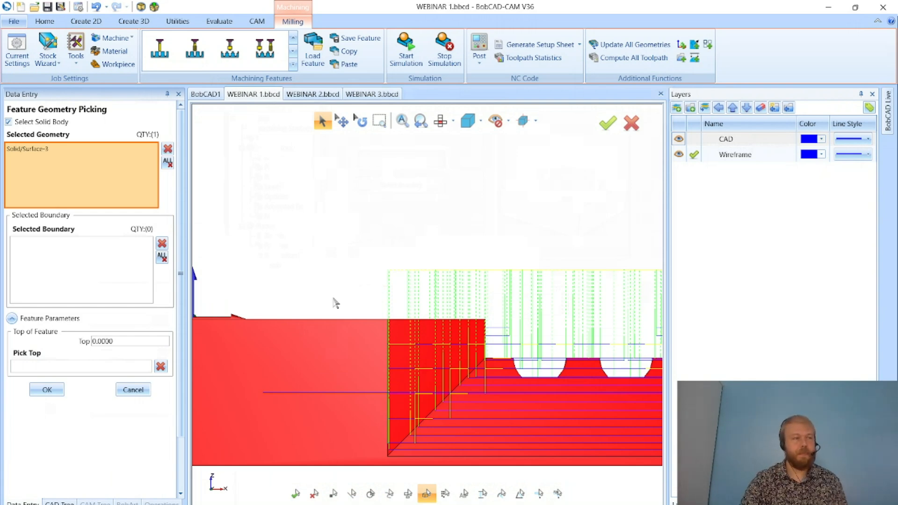
pyautogui.scroll(-2, 335, 302)
pyautogui.moveTo(336, 302); pyautogui.dragTo(394, 259, button='middle')
pyautogui.moveTo(528, 210); pyautogui.dragTo(547, 219, button='middle')
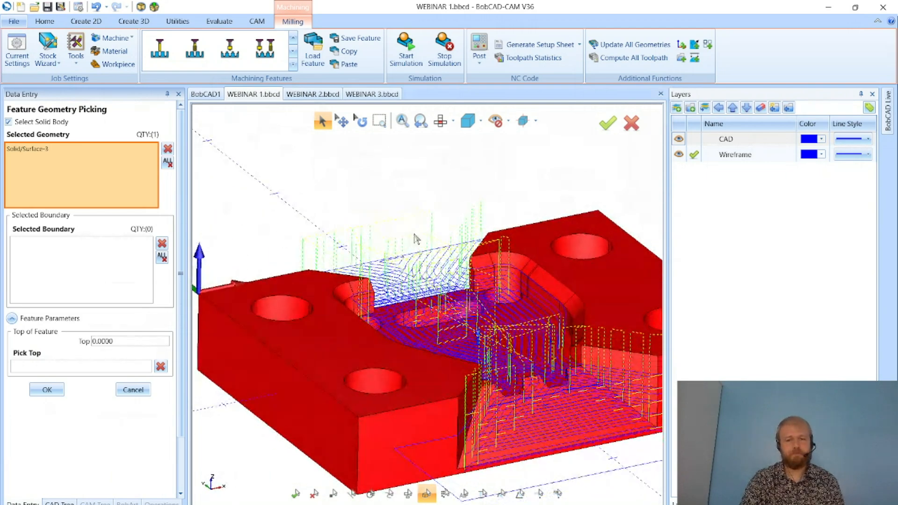
pyautogui.scroll(-2, 414, 236)
pyautogui.scroll(2, 590, 366)
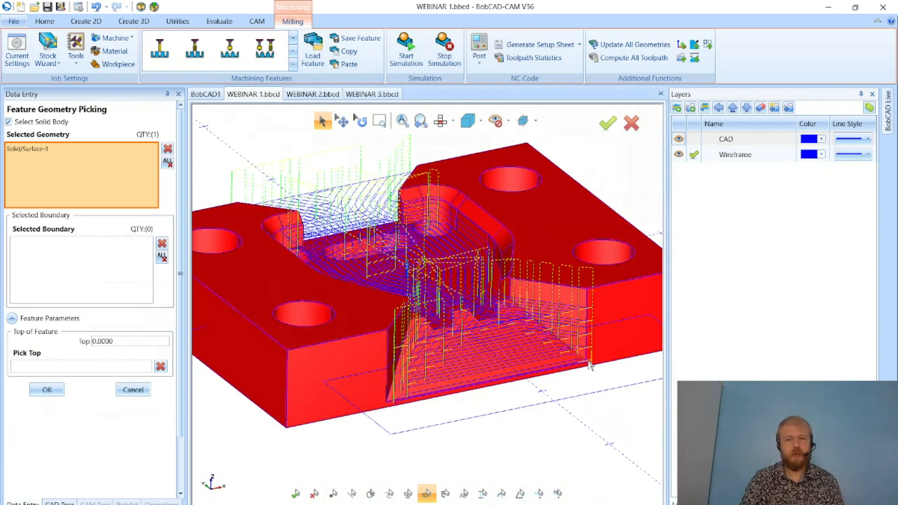
pyautogui.click(139, 390)
pyautogui.click(672, 444)
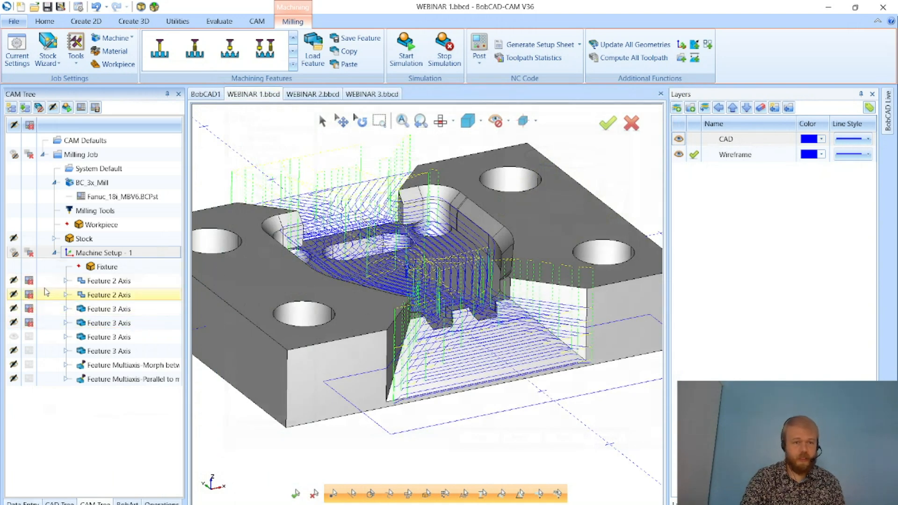
# Hide the third 3-axis feature's toolpath and display the first 3-axis feature's toolpath to examine it over the front sloped face
pyautogui.click(15, 336)
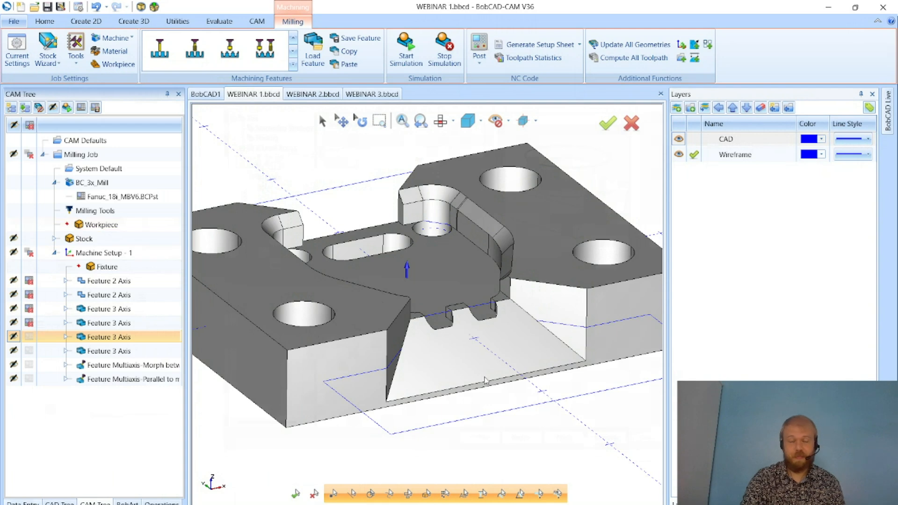
pyautogui.click(81, 311)
pyautogui.click(14, 309)
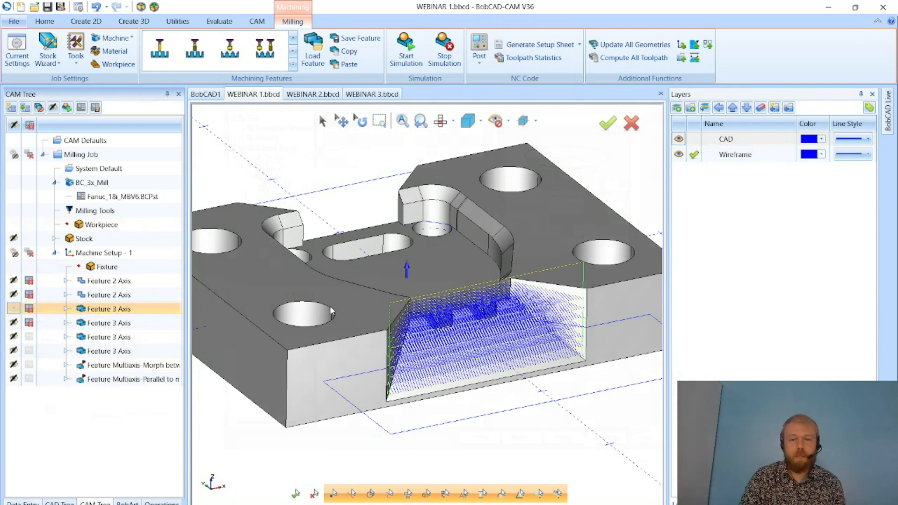
pyautogui.scroll(2, 548, 329)
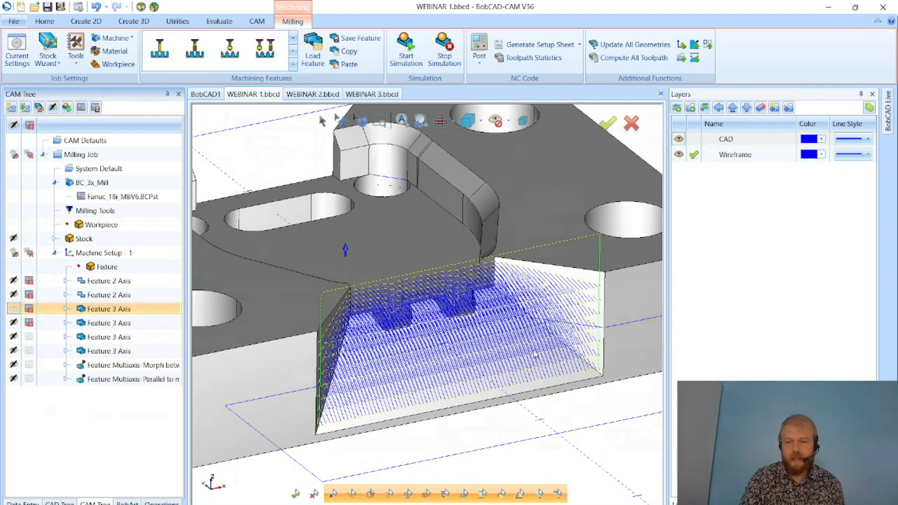
# Expand the first 3-axis feature and start a backplot of its Planar operation with the tool displayed as Shaded
pyautogui.click(66, 310)
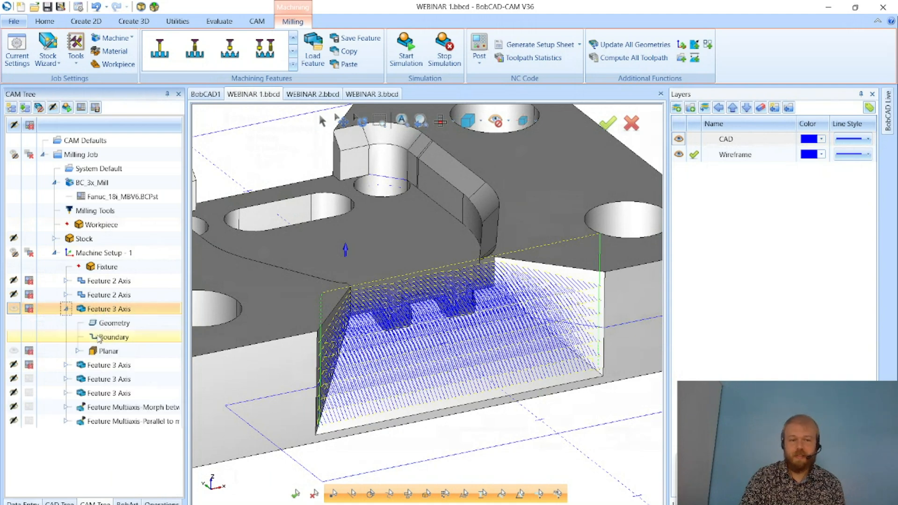
pyautogui.rightClick(131, 352)
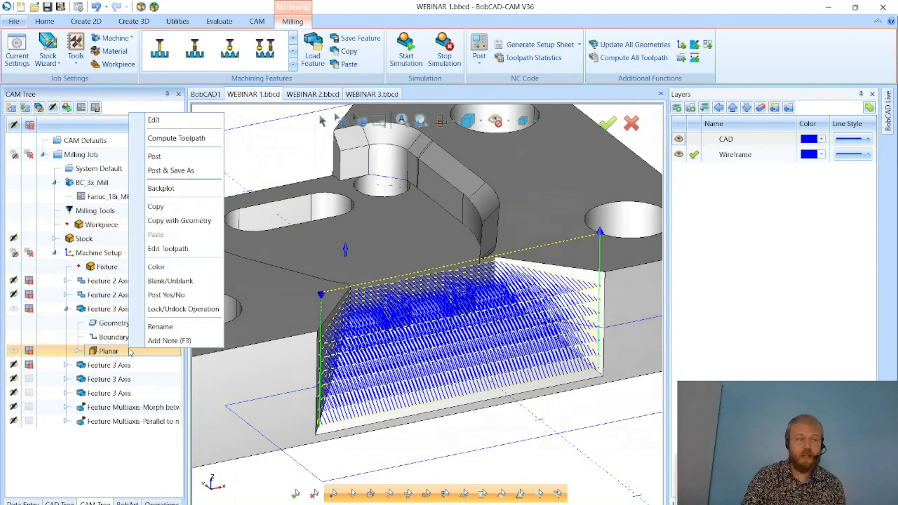
pyautogui.click(187, 194)
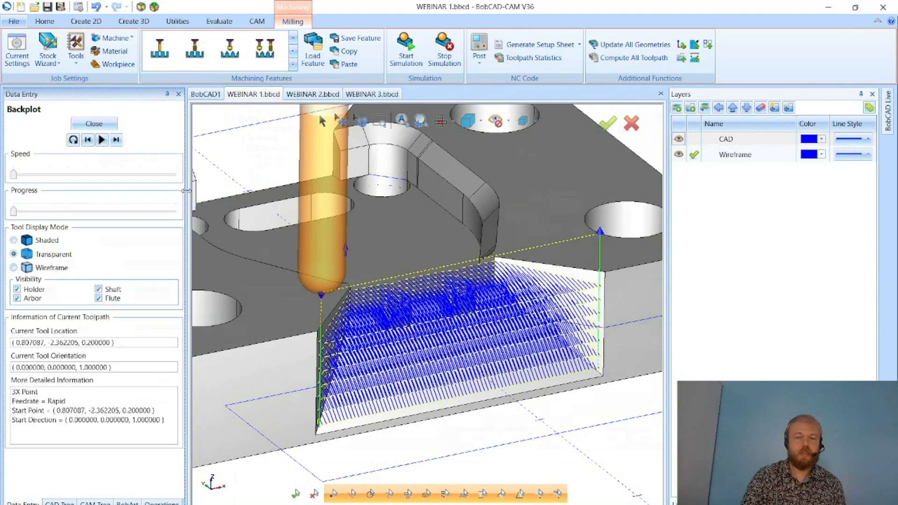
pyautogui.click(27, 240)
pyautogui.scroll(-2, 334, 330)
pyautogui.scroll(3, 335, 326)
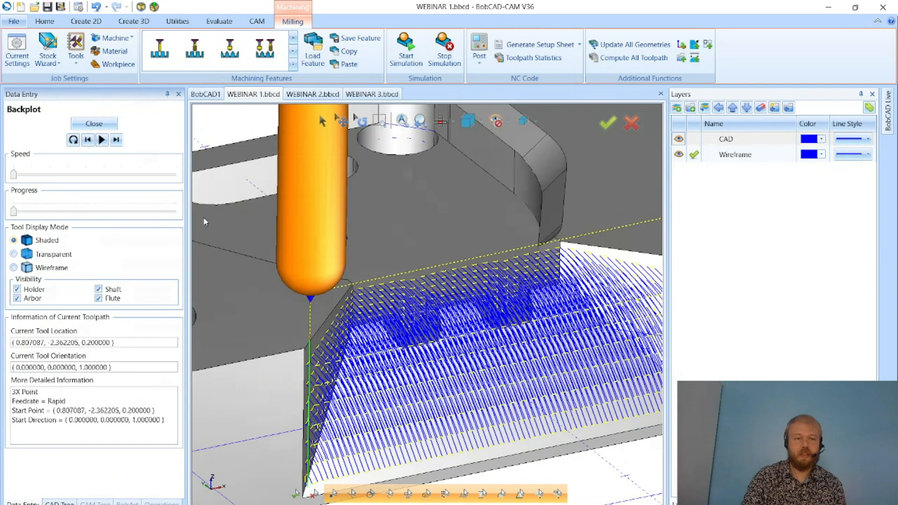
# Advance the backplot two moves, examine the ball-nose tool against the side wall, and close the backplot
pyautogui.click(116, 139)
pyautogui.click(116, 140)
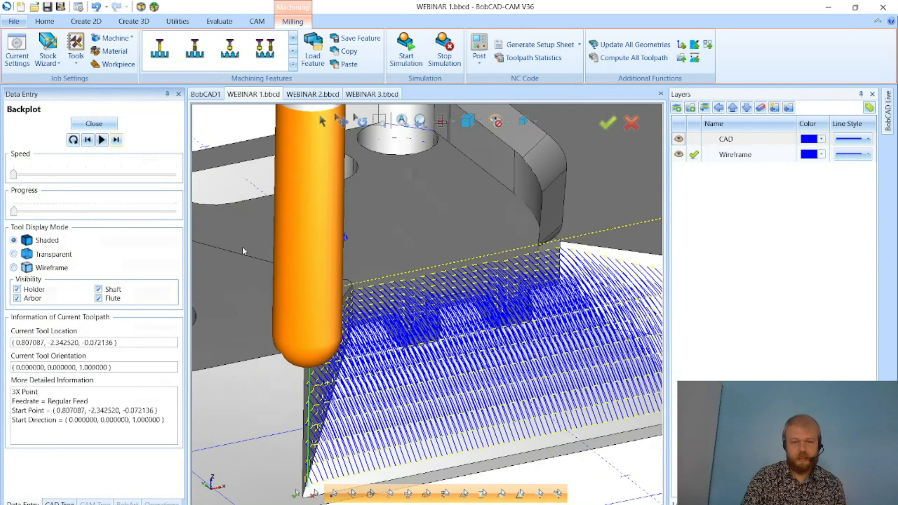
pyautogui.scroll(2, 272, 342)
pyautogui.scroll(-2, 278, 337)
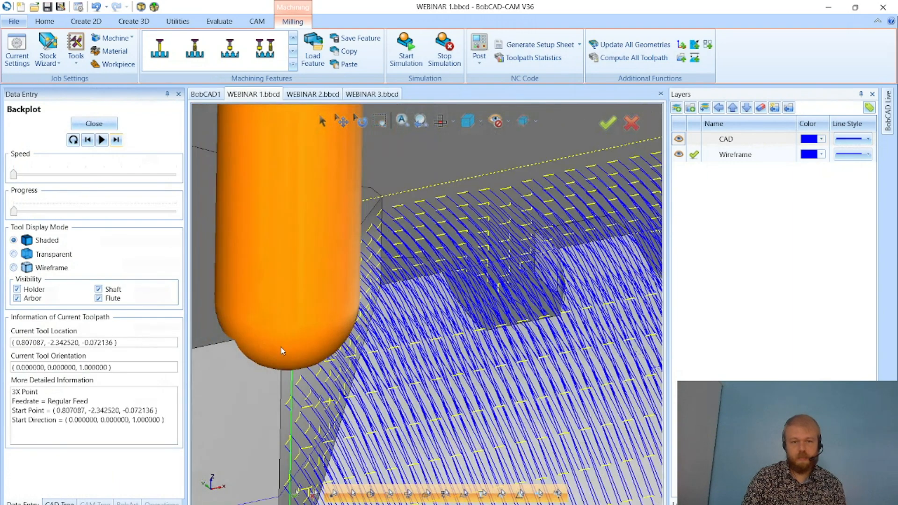
pyautogui.scroll(-3, 278, 337)
pyautogui.click(94, 123)
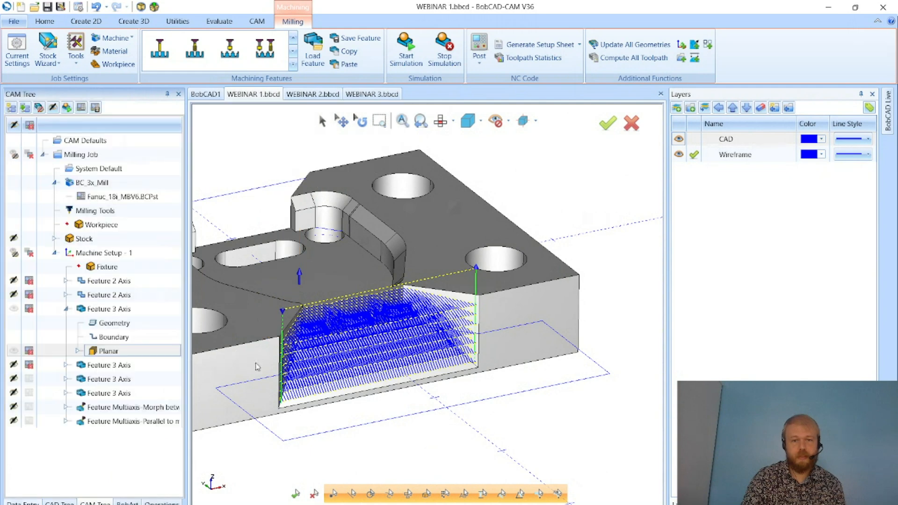
# Highlight the first 3-axis feature's geometry and examine the toolpath where the sloped face meets the side wall
pyautogui.click(113, 327)
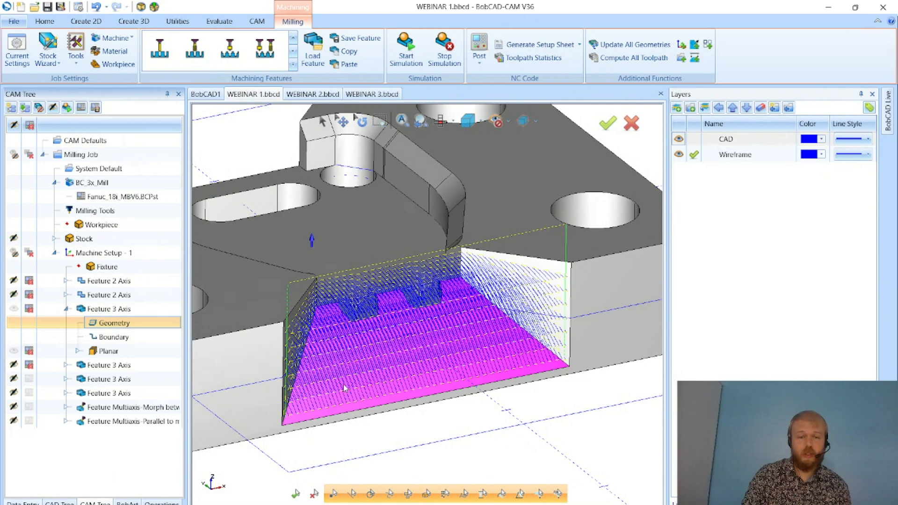
pyautogui.moveTo(342, 384); pyautogui.dragTo(327, 392, button='middle')
pyautogui.scroll(5, 243, 398)
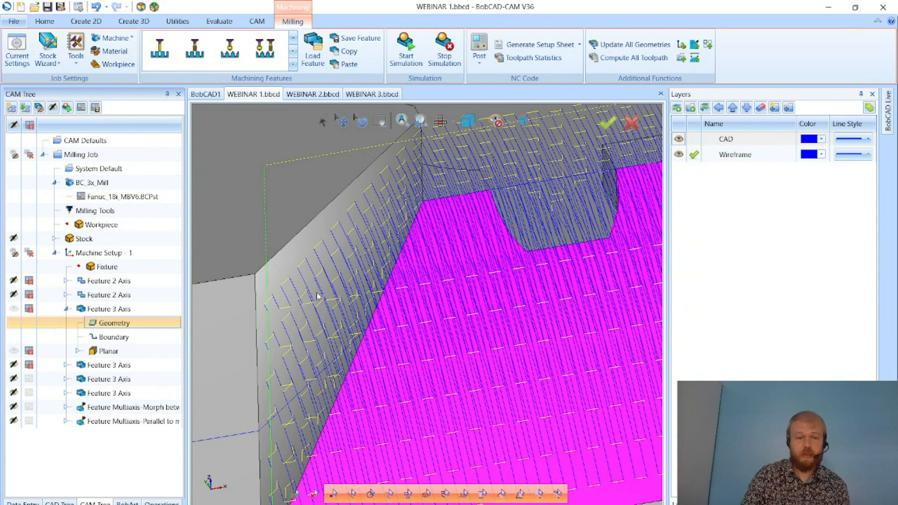
# Backplot the Planar operation again, stepping the tool two moves into the cut, and close the backplot
pyautogui.rightClick(133, 352)
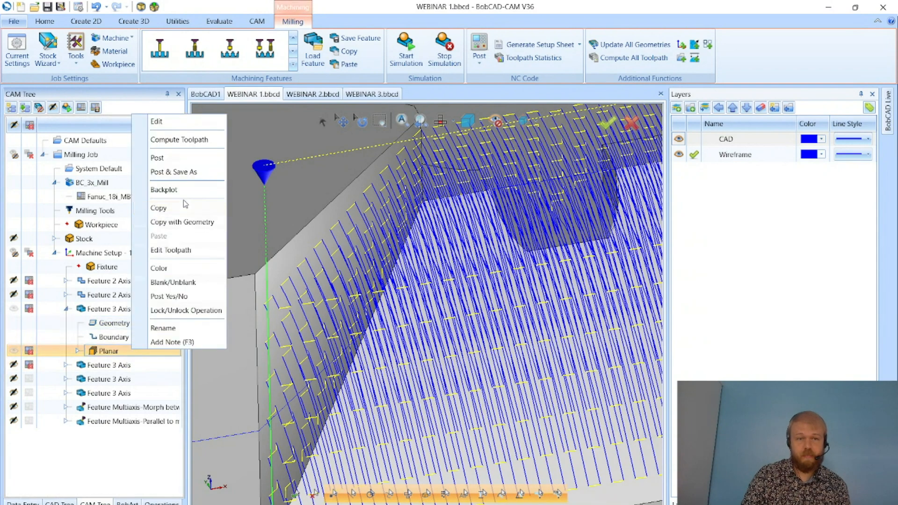
pyautogui.click(184, 190)
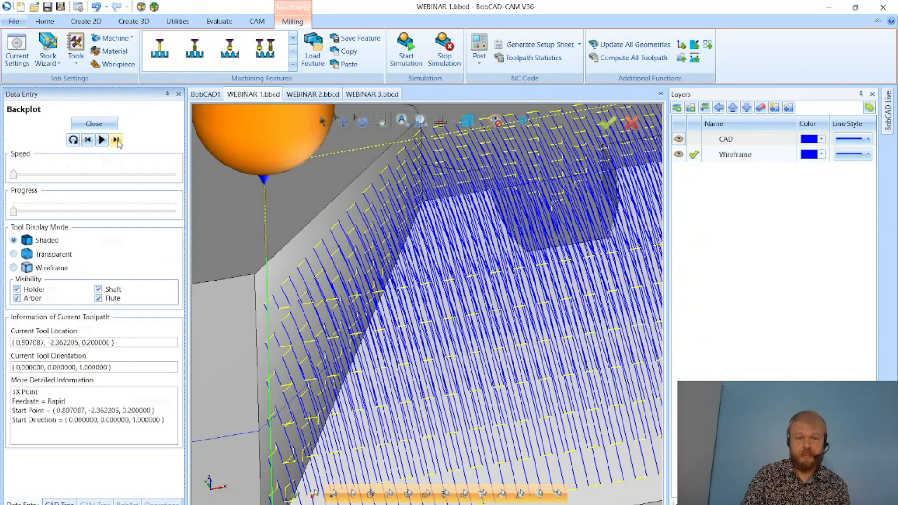
pyautogui.click(116, 140)
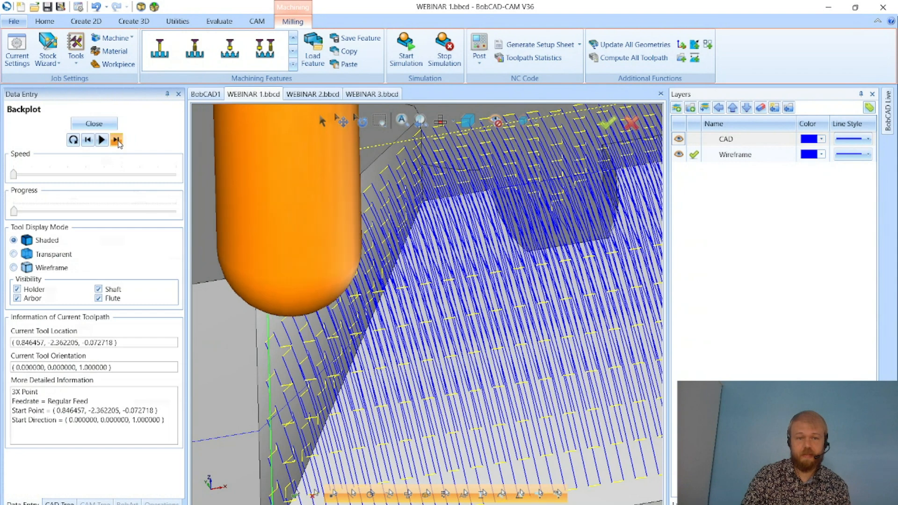
pyautogui.click(117, 140)
pyautogui.click(94, 123)
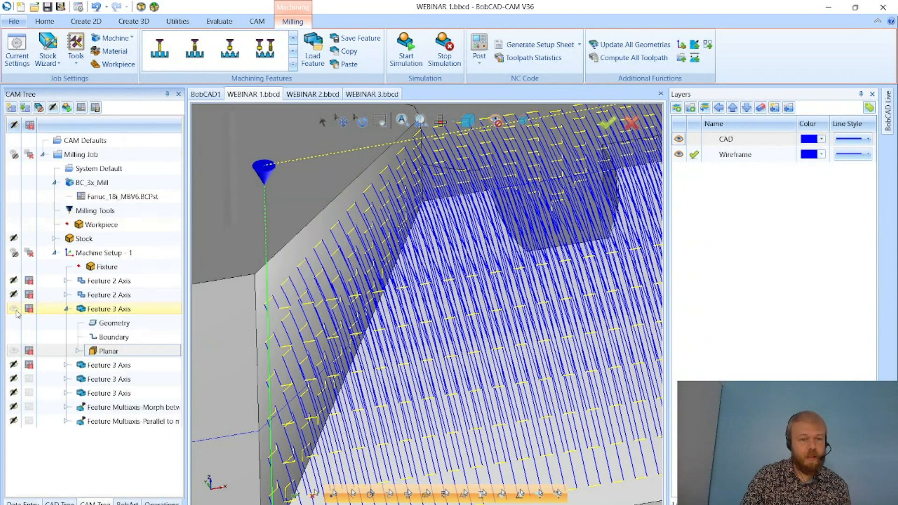
# Hide the first 3-axis feature's toolpath, expand the third 3-axis feature, and highlight its geometry on the model
pyautogui.click(14, 311)
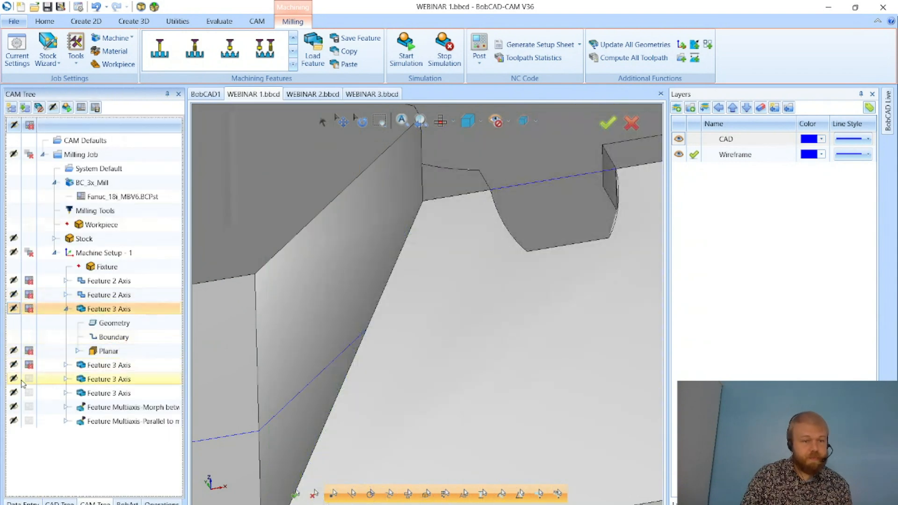
pyautogui.click(66, 380)
pyautogui.click(94, 392)
pyautogui.scroll(-5, 375, 355)
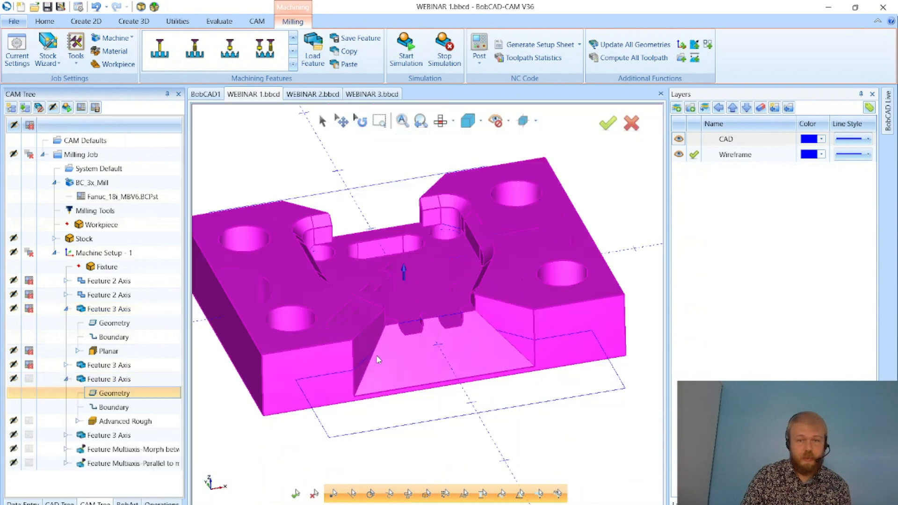
pyautogui.moveTo(376, 354); pyautogui.dragTo(457, 309, button='middle')
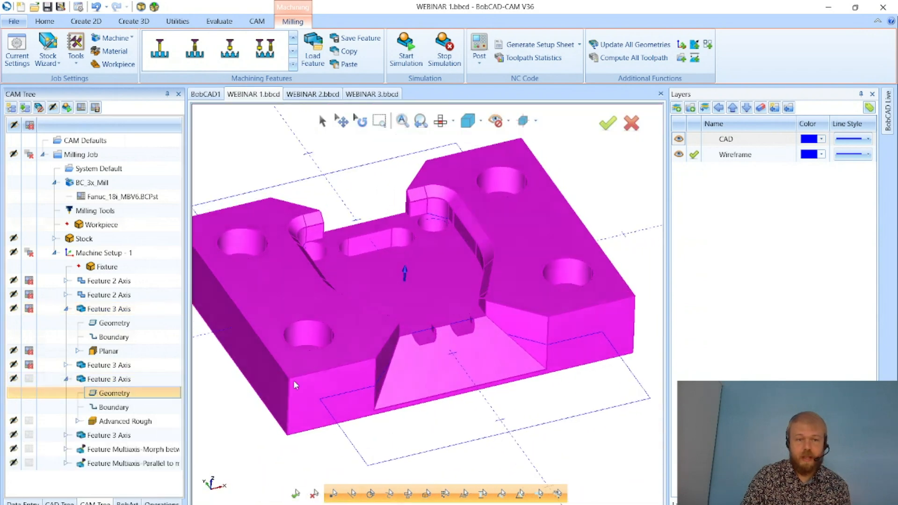
# Highlight the third 3-axis feature's boundary and view it alone by temporarily hiding the CAD layer
pyautogui.press('Down')
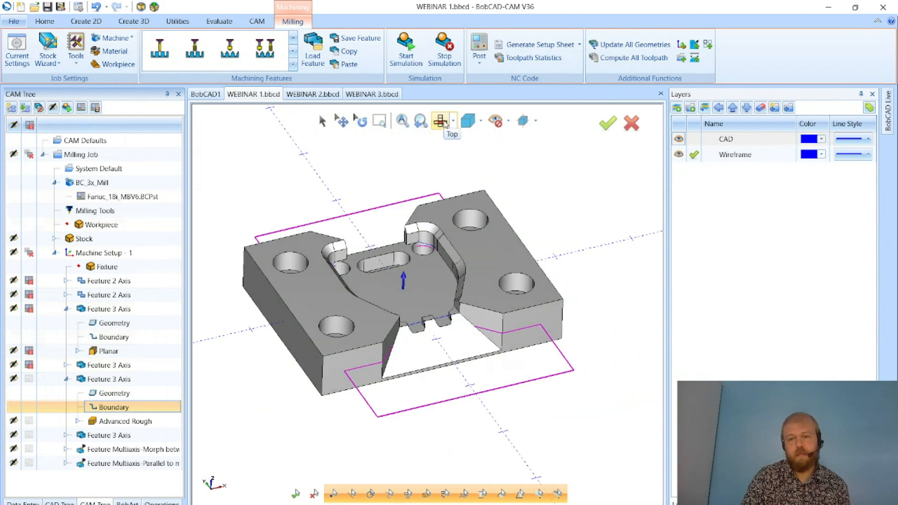
pyautogui.click(679, 139)
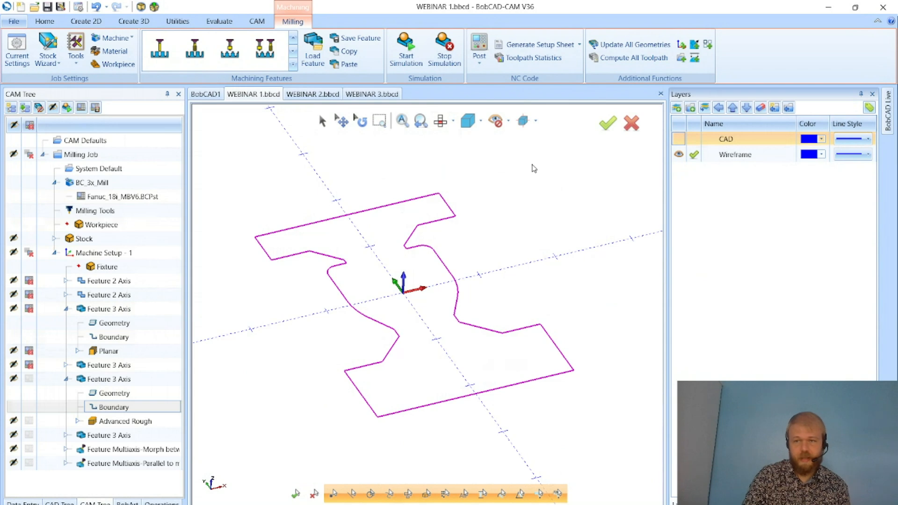
pyautogui.click(679, 138)
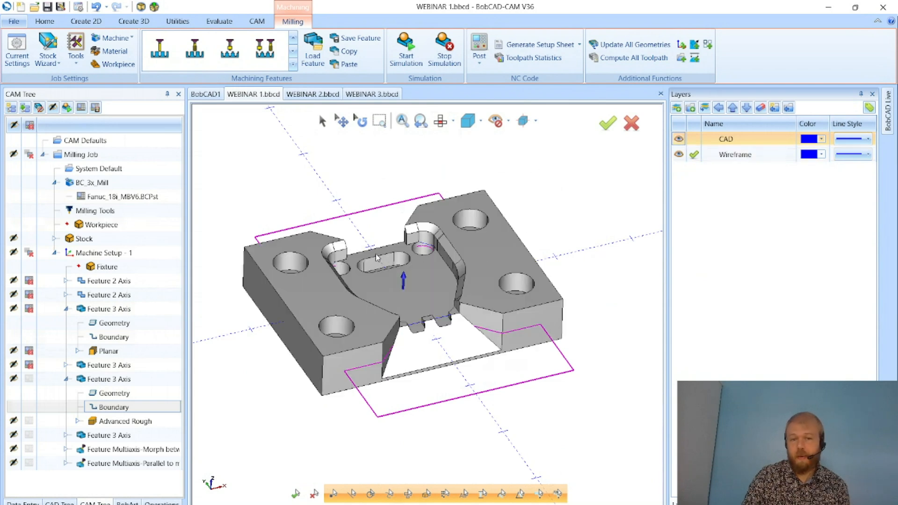
# Start extracting edges from the pocket floor and both sloped end faces with projection to a Z plane, and cancel the extraction
pyautogui.click(87, 22)
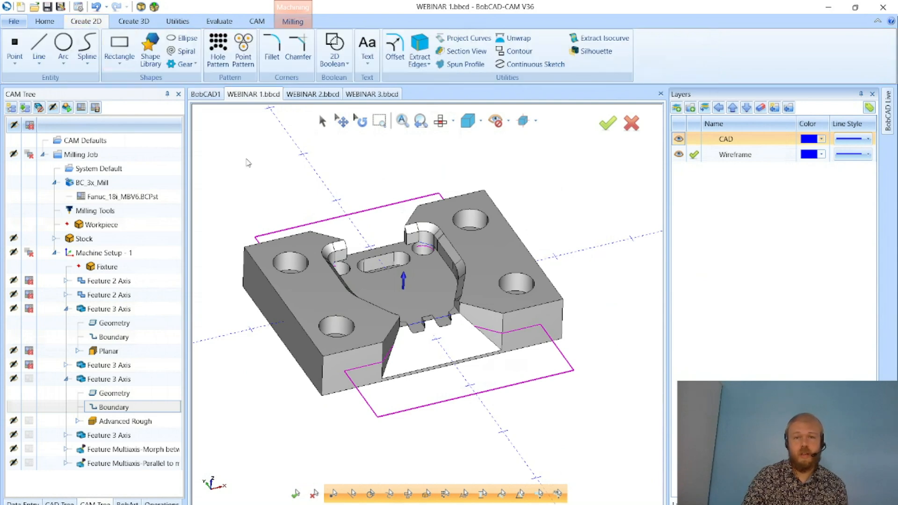
pyautogui.click(423, 54)
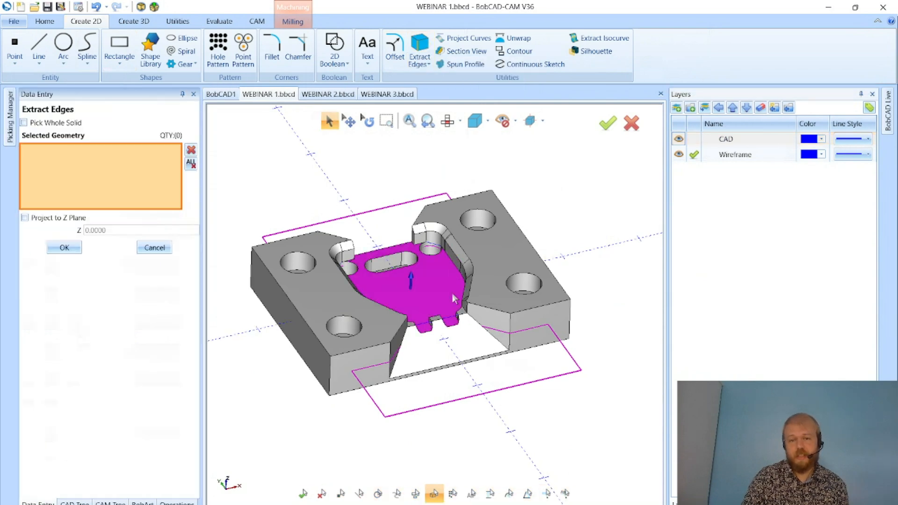
pyautogui.click(454, 360)
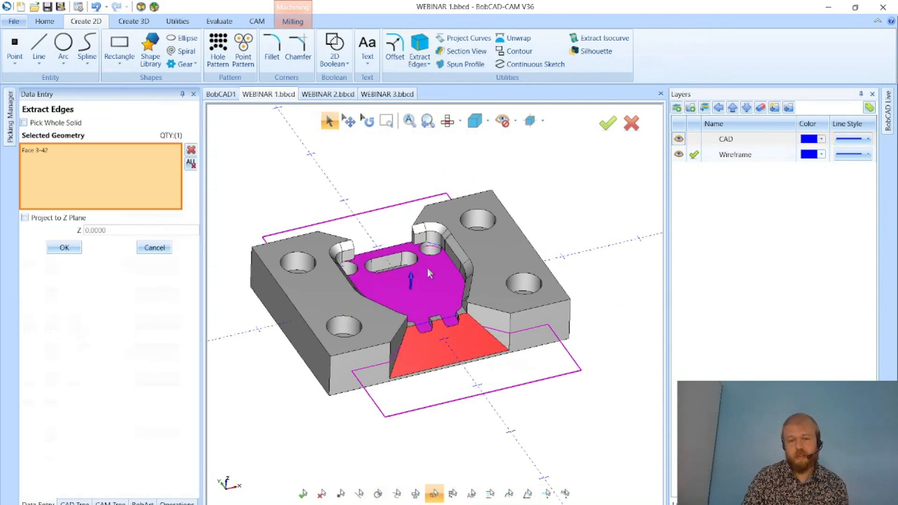
pyautogui.click(435, 278)
pyautogui.moveTo(394, 206); pyautogui.dragTo(389, 236, button='middle')
pyautogui.click(378, 219)
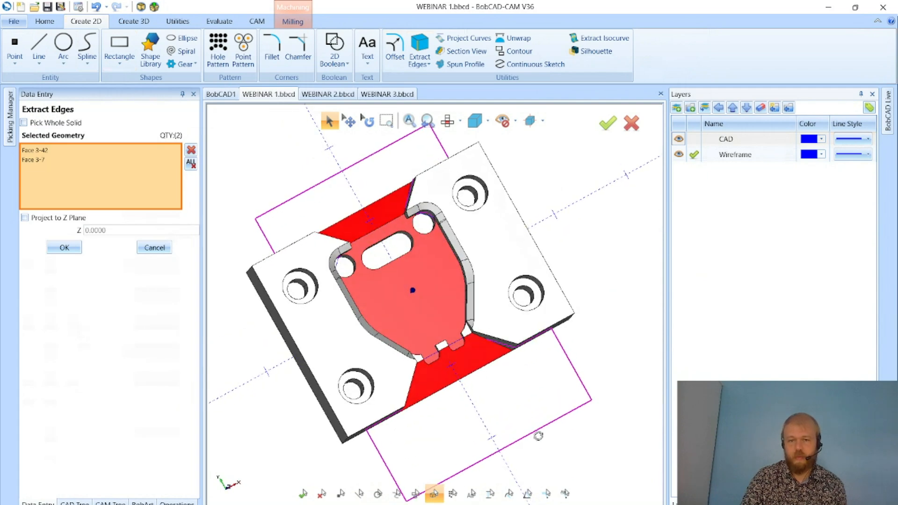
pyautogui.click(57, 218)
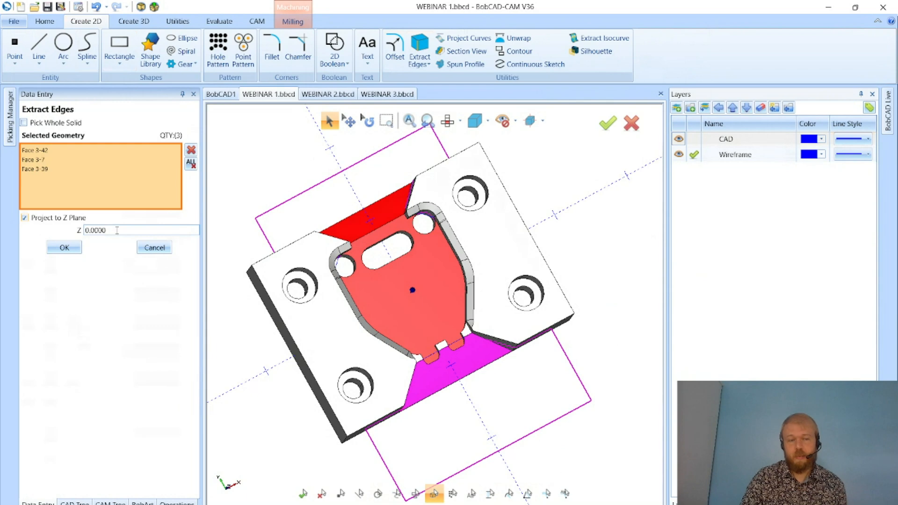
pyautogui.click(155, 248)
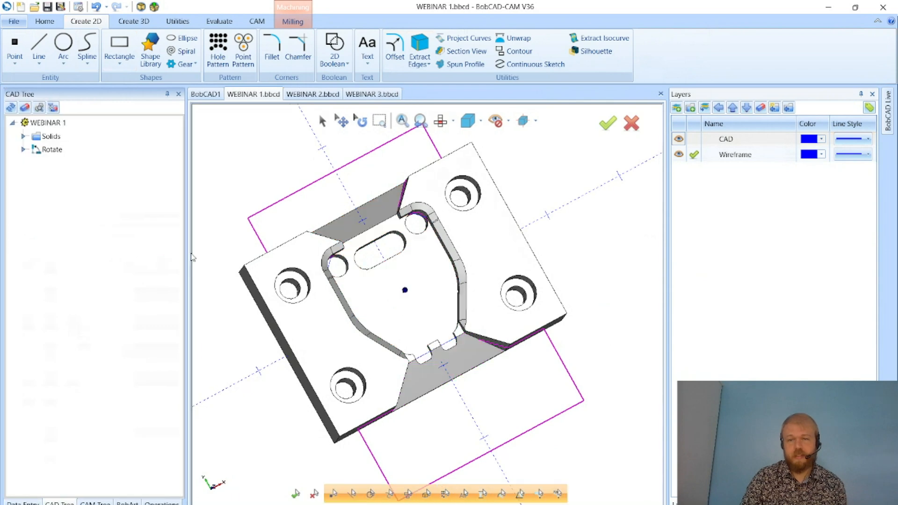
# Hide the CAD layer to examine the boundary wireframe by itself, and show the layer again
pyautogui.click(679, 142)
pyautogui.moveTo(507, 307); pyautogui.dragTo(503, 254, button='middle')
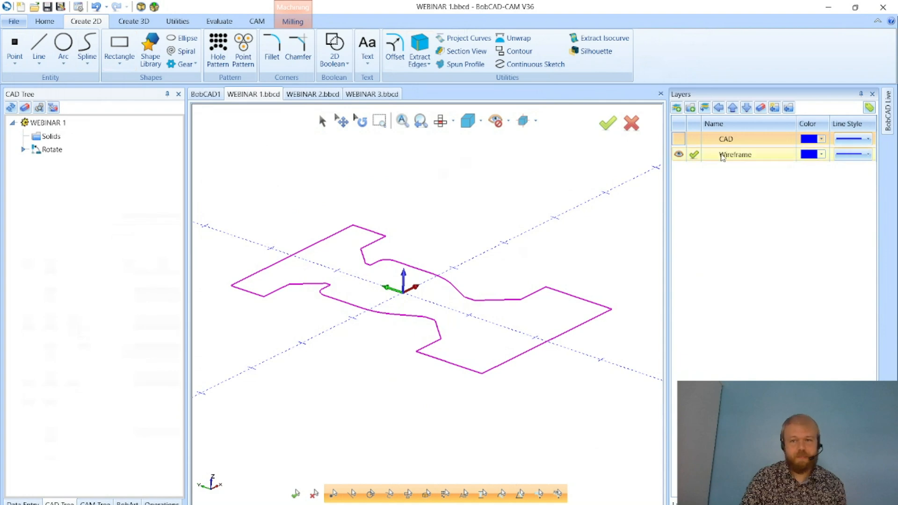
pyautogui.click(678, 139)
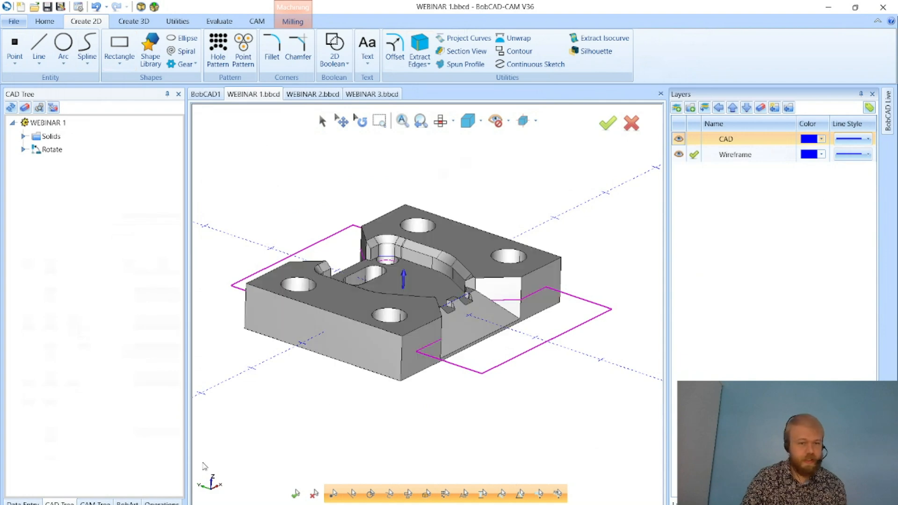
# Return to the CAM Tree and highlight the third 3-axis feature's geometry and its boundary on the model
pyautogui.click(95, 502)
pyautogui.moveTo(480, 364); pyautogui.dragTo(461, 366, button='middle')
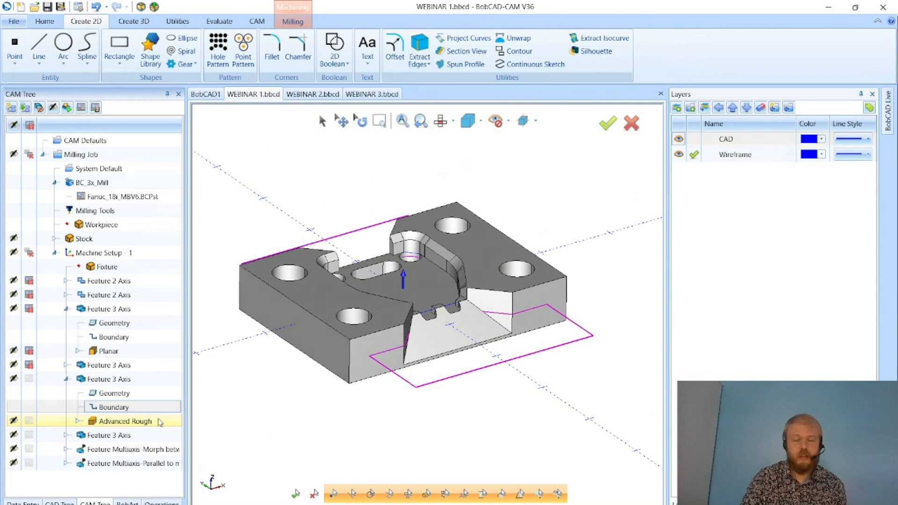
pyautogui.click(125, 421)
pyautogui.click(114, 393)
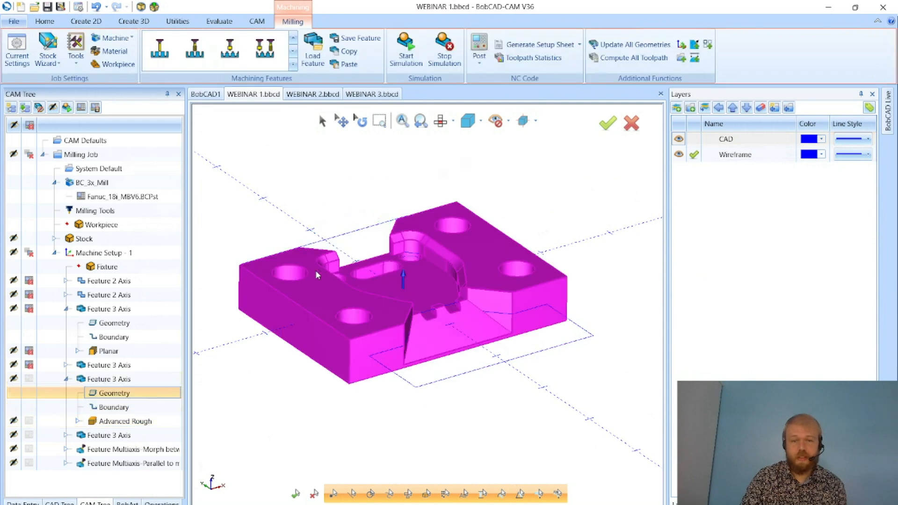
pyautogui.click(160, 408)
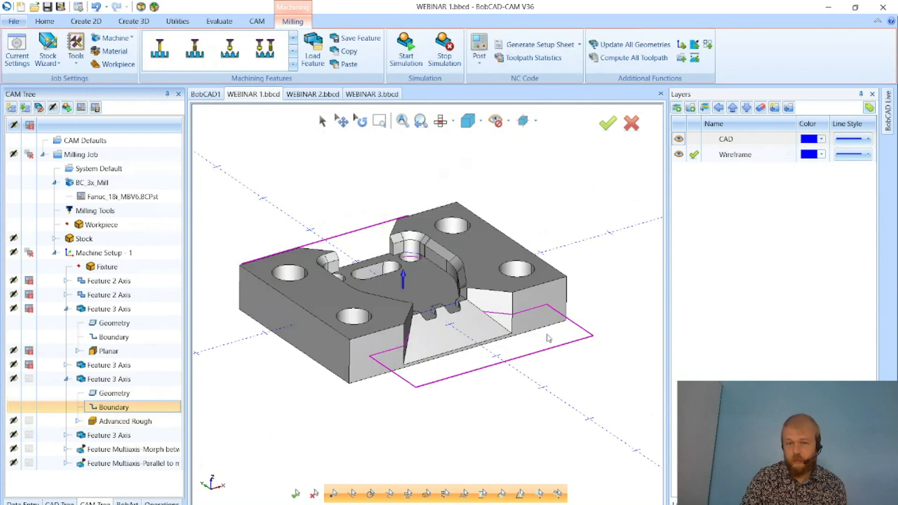
# Open the third 3-axis feature's wizard and review its strategy, posting, interface choice and roughing tool, keeping work offset 1
pyautogui.doubleClick(154, 380)
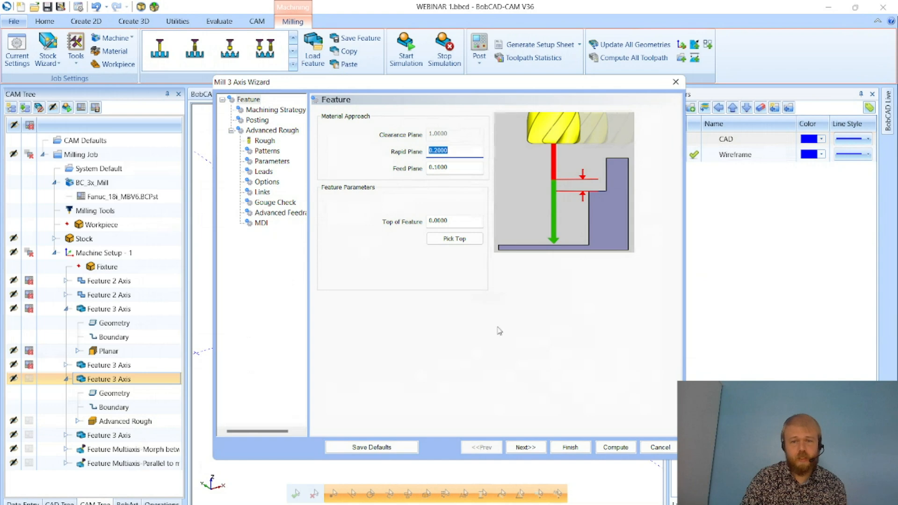
pyautogui.click(526, 447)
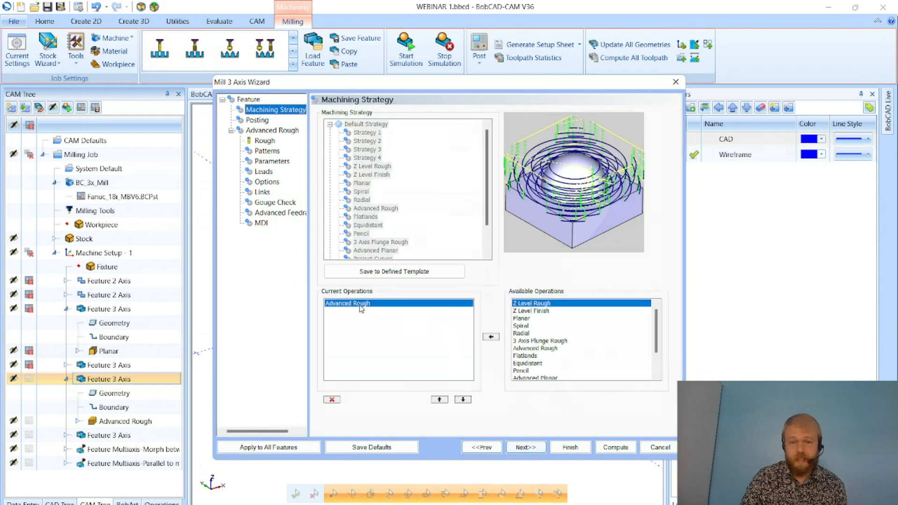
pyautogui.click(523, 448)
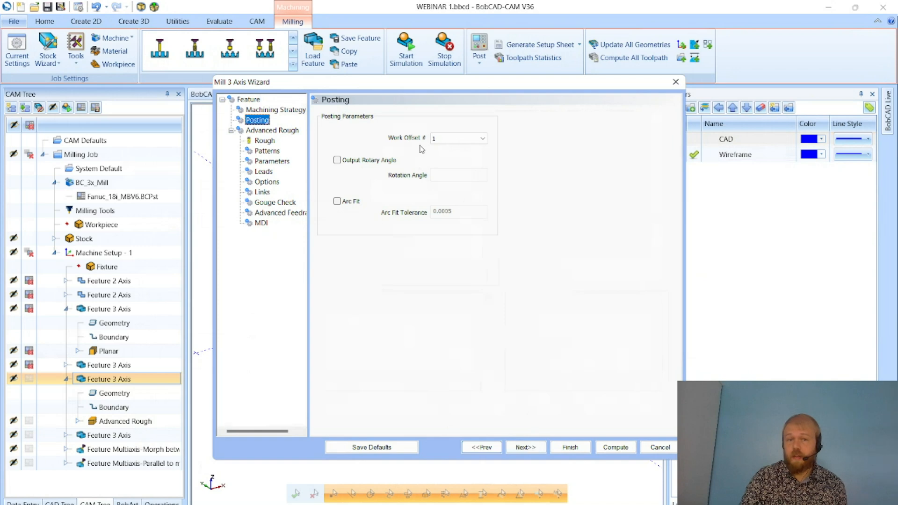
pyautogui.click(455, 140)
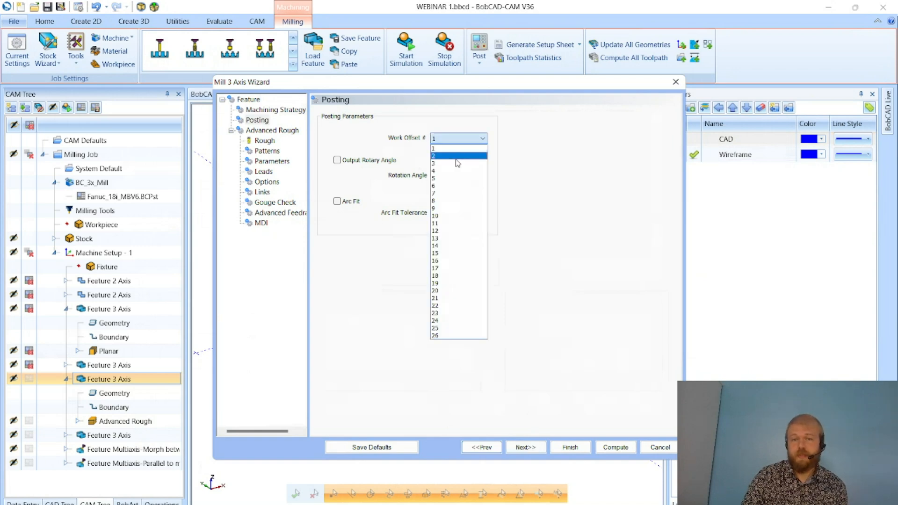
pyautogui.click(456, 148)
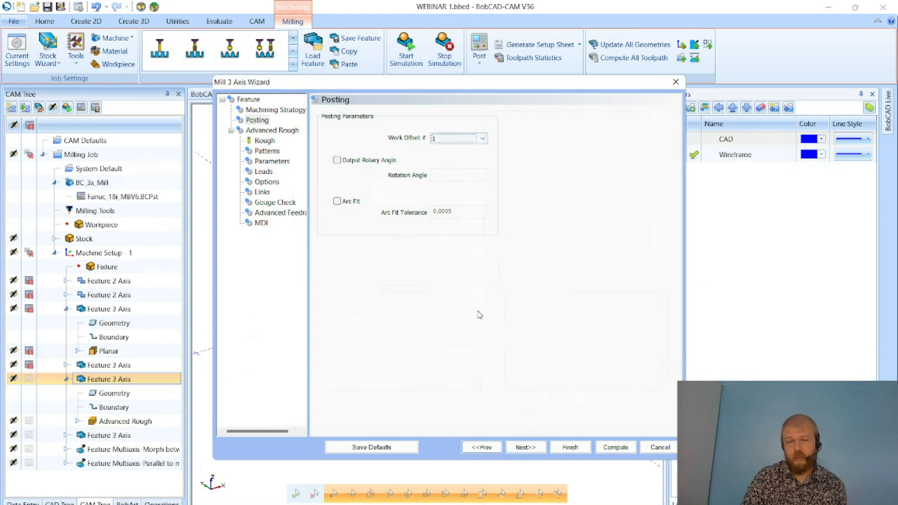
pyautogui.click(529, 448)
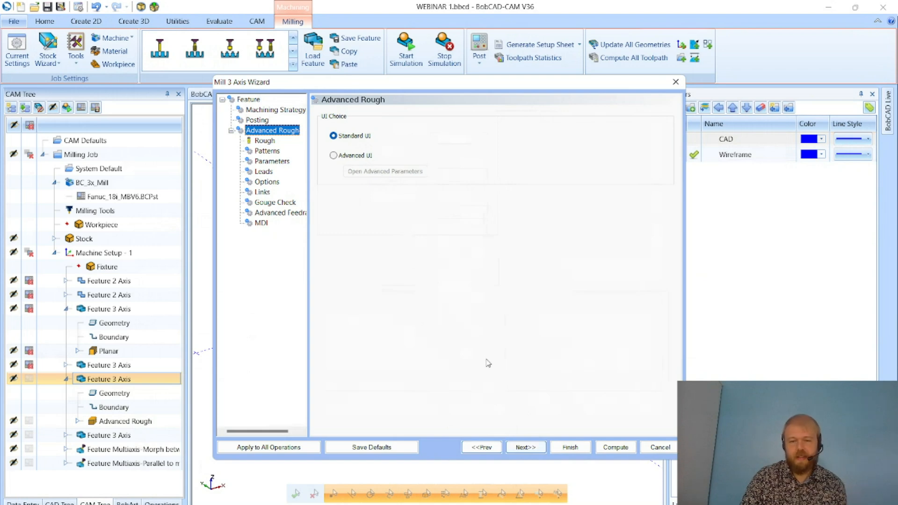
pyautogui.click(524, 448)
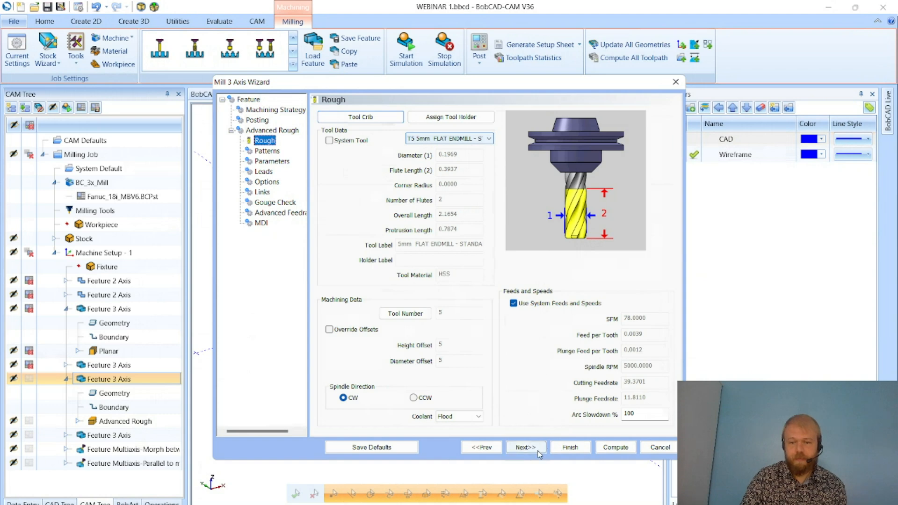
# Compare the Advanced Rough cut patterns and set the pattern to Adaptive Roughing with the Zig method
pyautogui.click(526, 448)
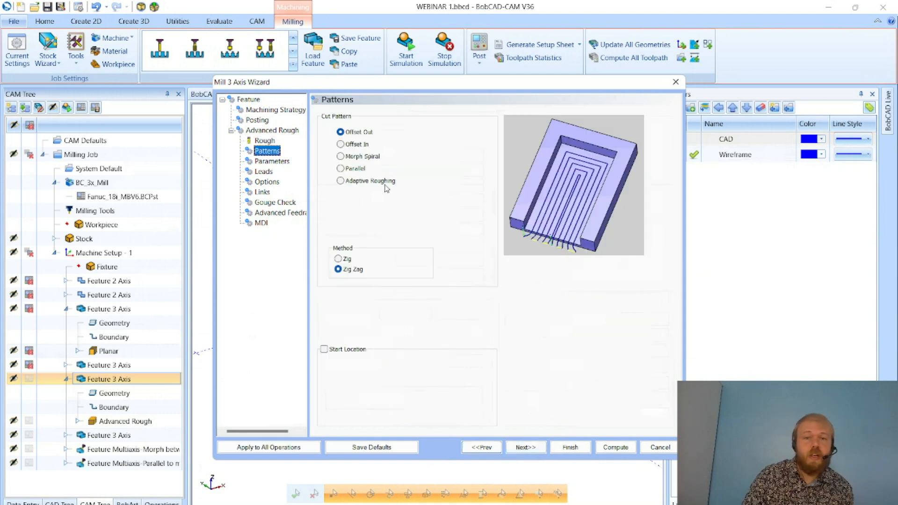
pyautogui.click(358, 171)
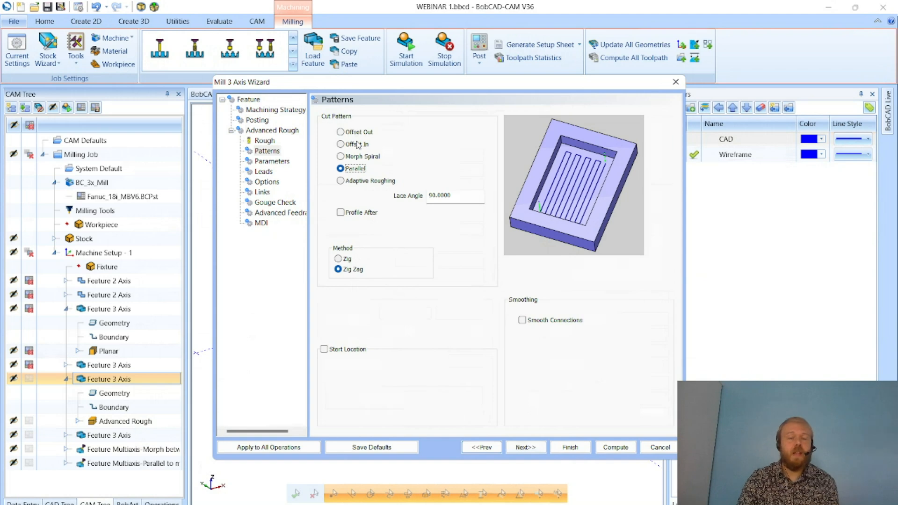
pyautogui.click(360, 133)
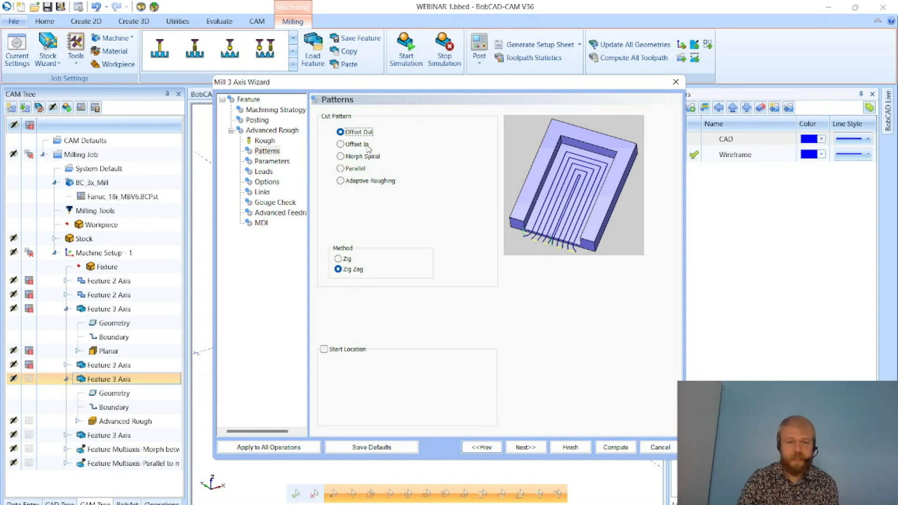
pyautogui.click(367, 147)
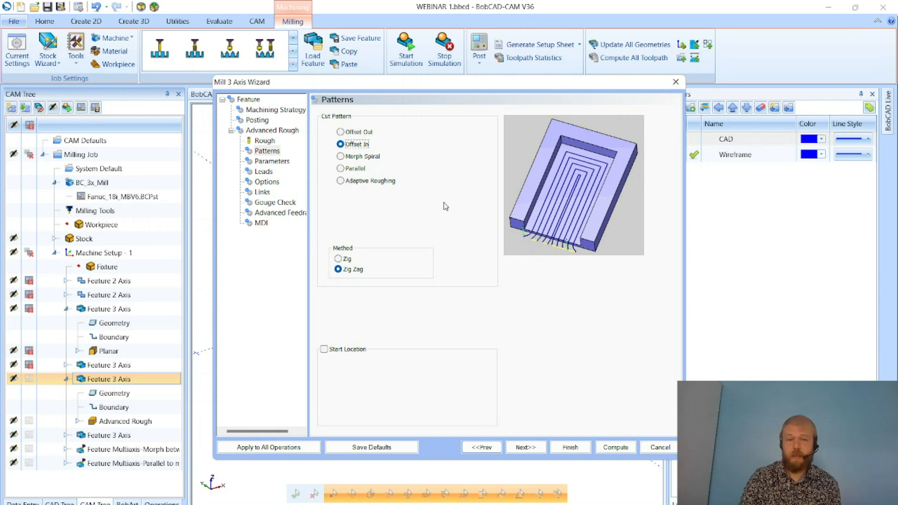
pyautogui.click(358, 157)
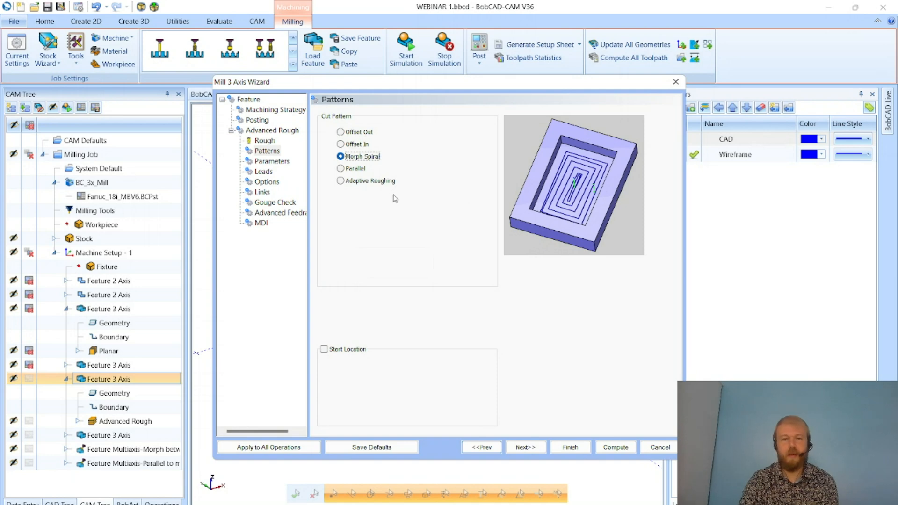
pyautogui.click(356, 183)
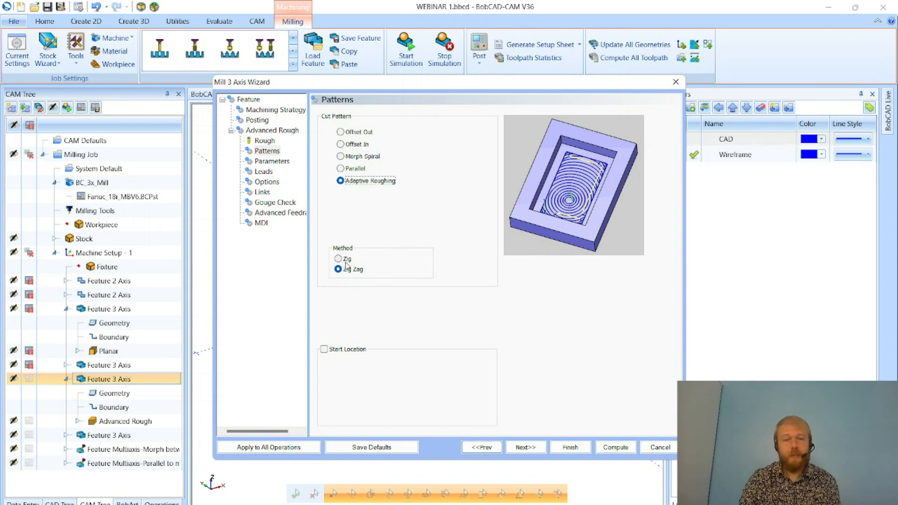
pyautogui.click(338, 259)
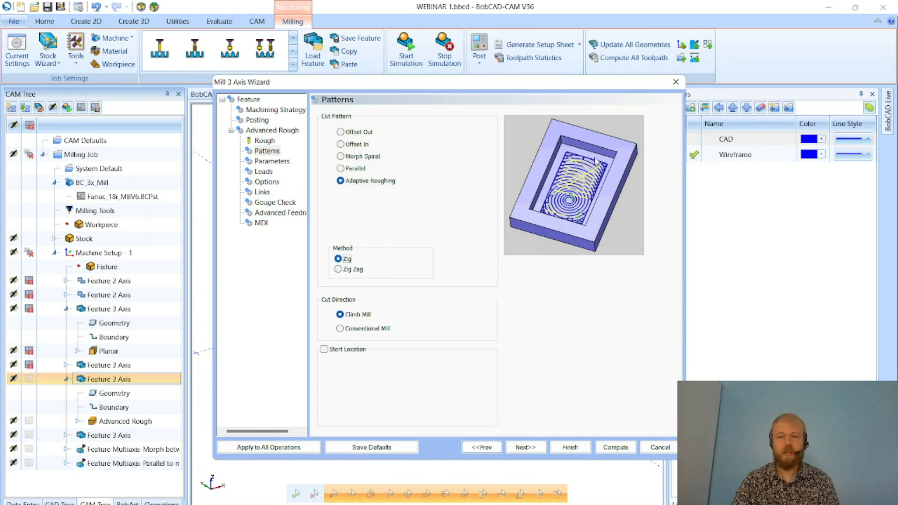
# Review the Advanced Rough parameters for depth of cut, stepover and XYZ allowance
pyautogui.click(542, 449)
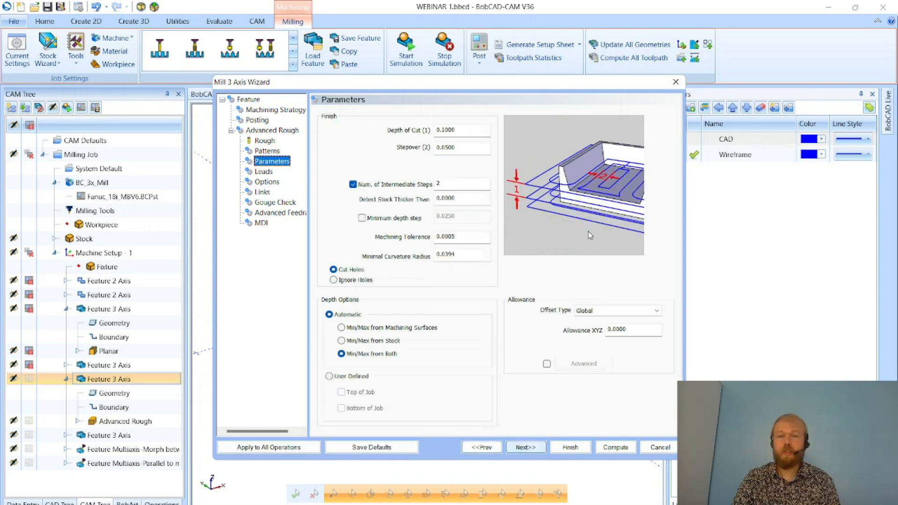
pyautogui.click(460, 134)
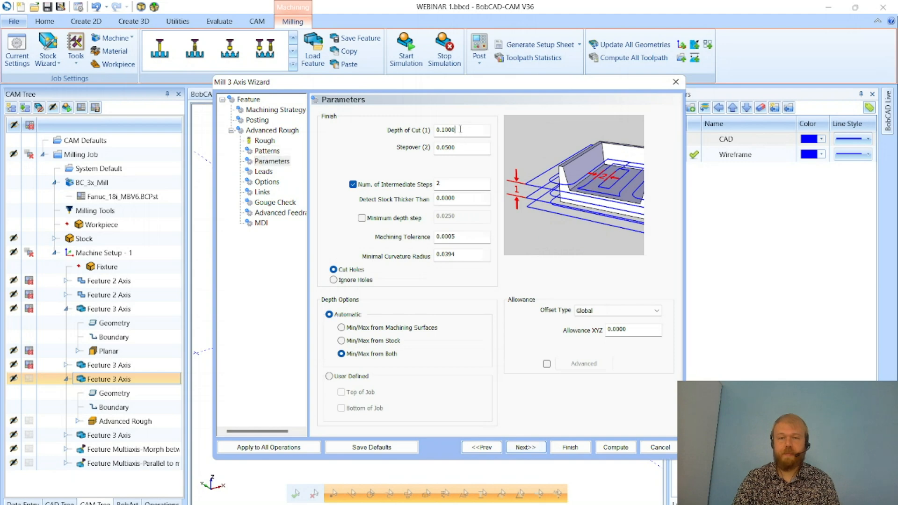
pyautogui.click(473, 148)
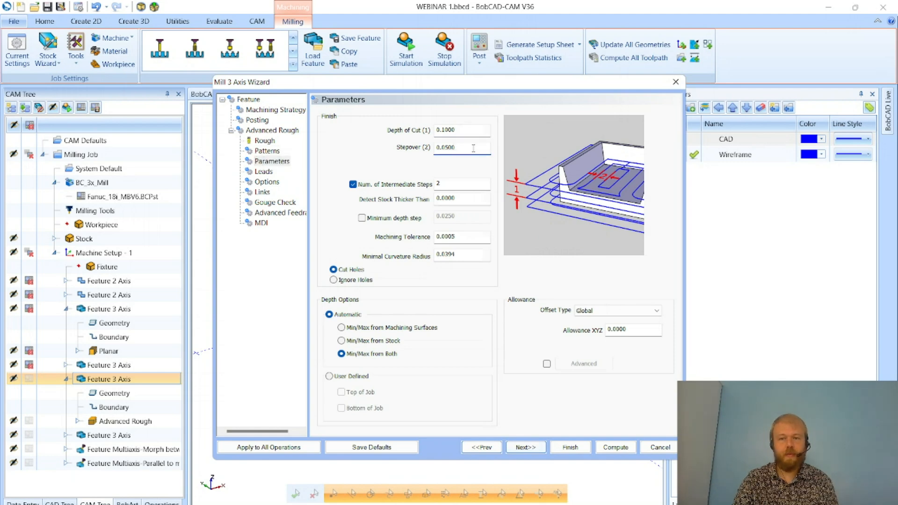
pyautogui.click(630, 333)
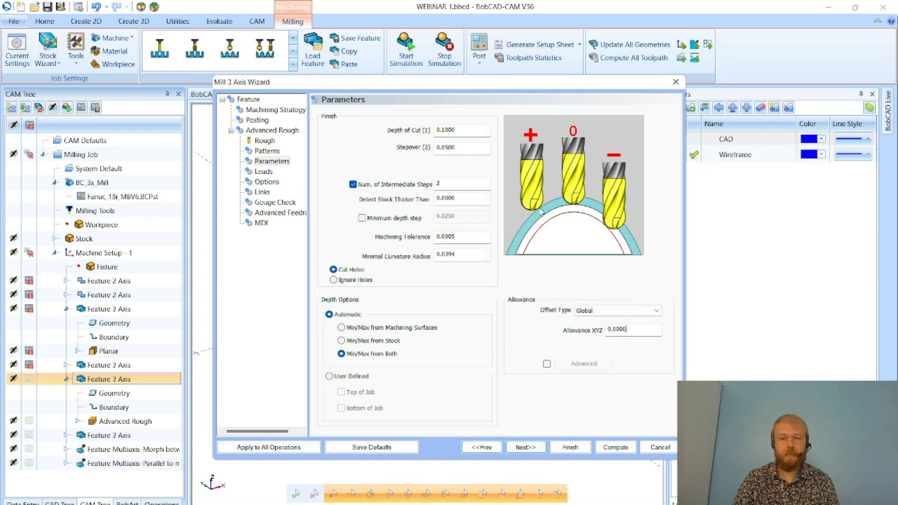
# Compare the plunge, line and spiral entry moves for the Advanced Rough operation, and set the entry to Ramp with Automatic
pyautogui.click(523, 447)
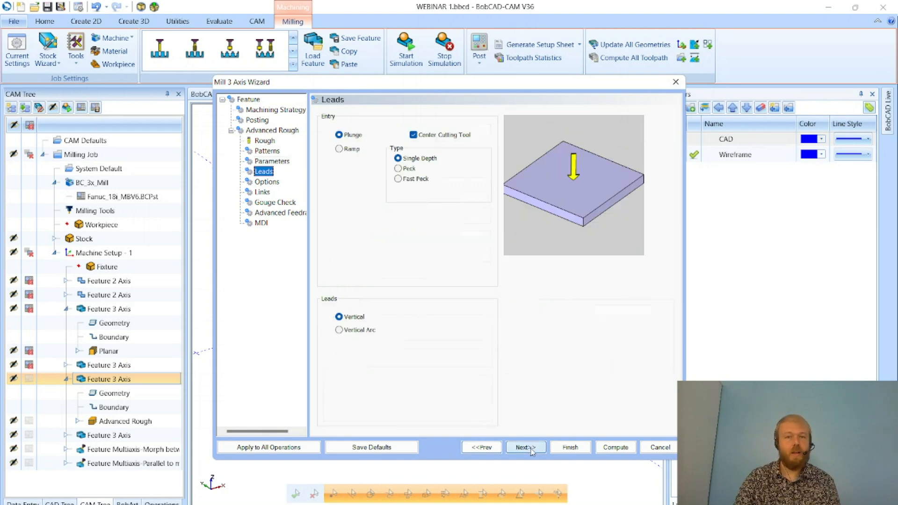
pyautogui.click(355, 139)
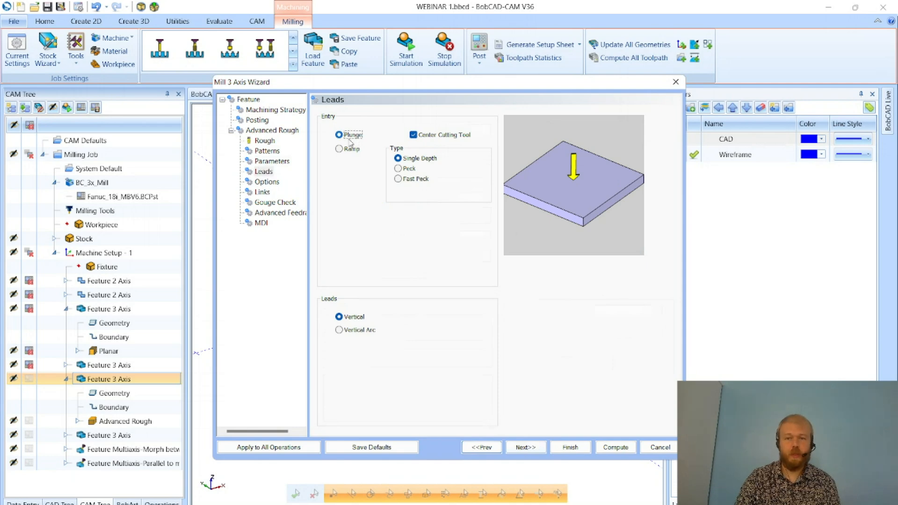
pyautogui.click(351, 149)
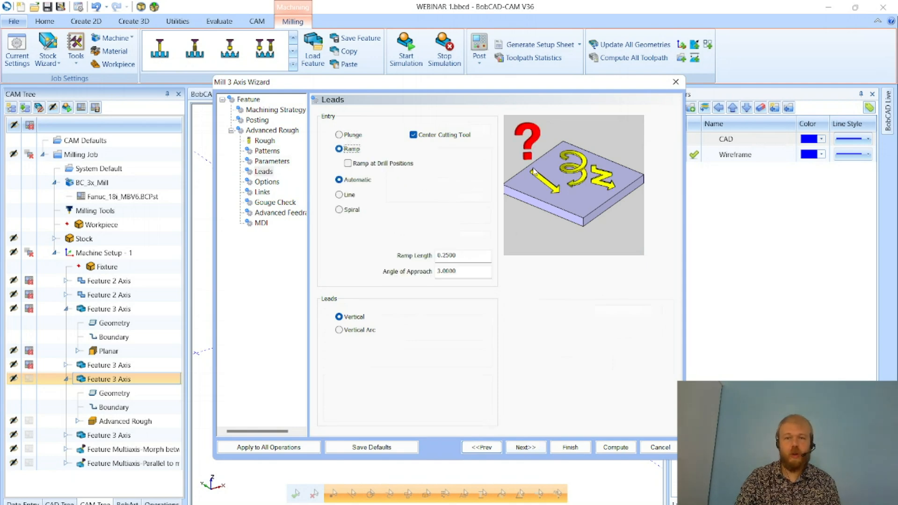
pyautogui.click(347, 193)
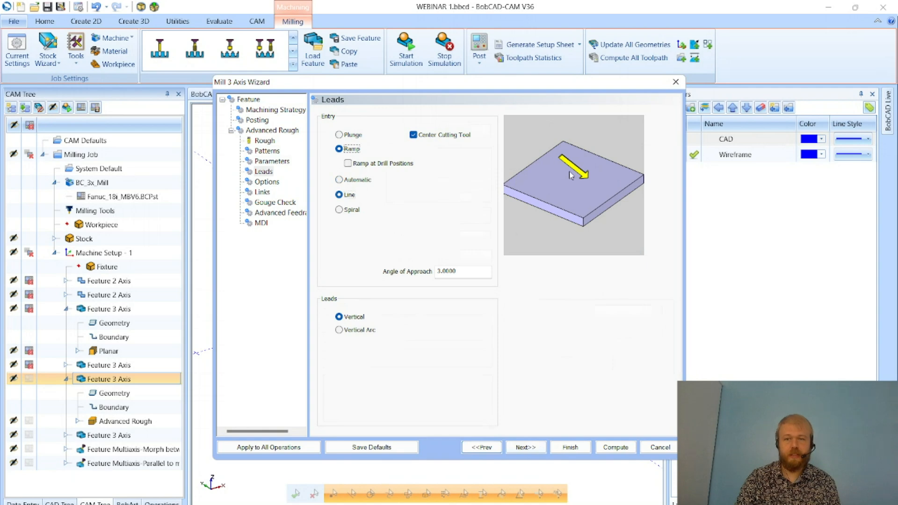
pyautogui.click(352, 210)
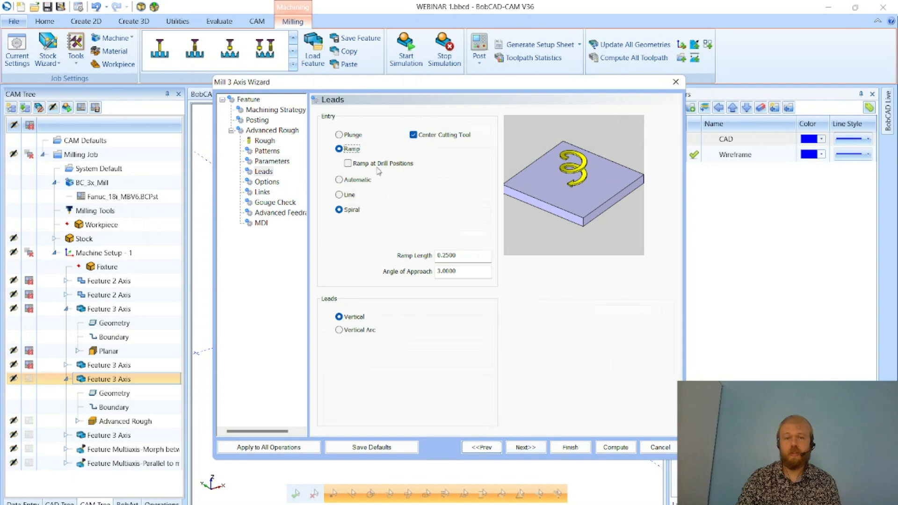
pyautogui.click(354, 181)
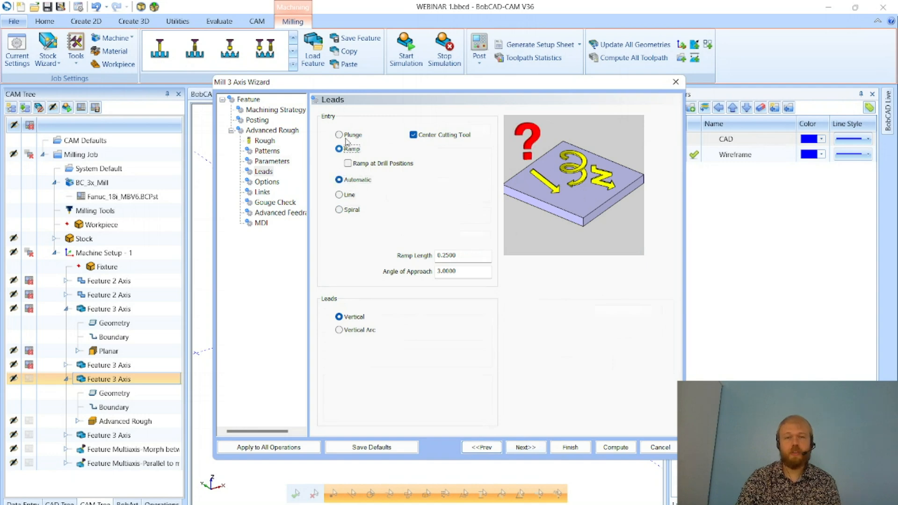
# Set the Advanced Rough entry to Plunge with Single Depth, disable Center Cutting Tool, and compute the toolpath
pyautogui.click(348, 136)
pyautogui.moveTo(304, 87); pyautogui.dragTo(645, 91)
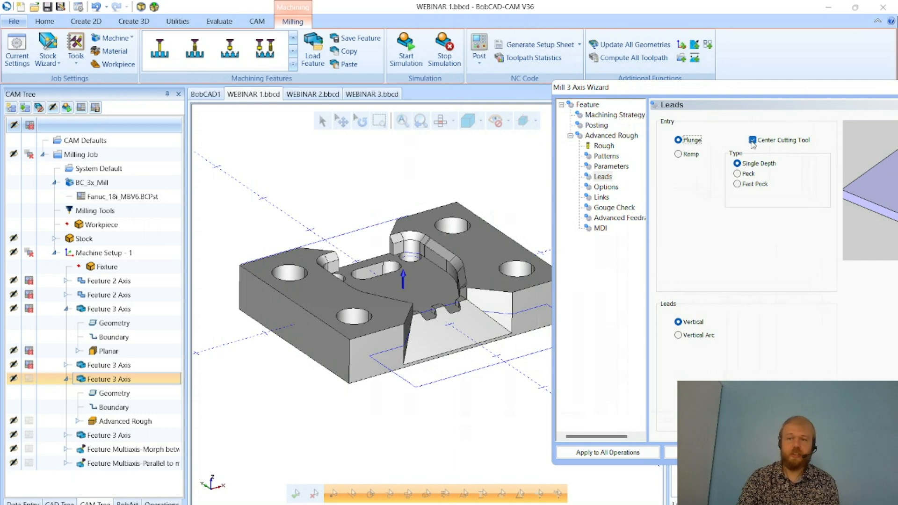
pyautogui.click(752, 140)
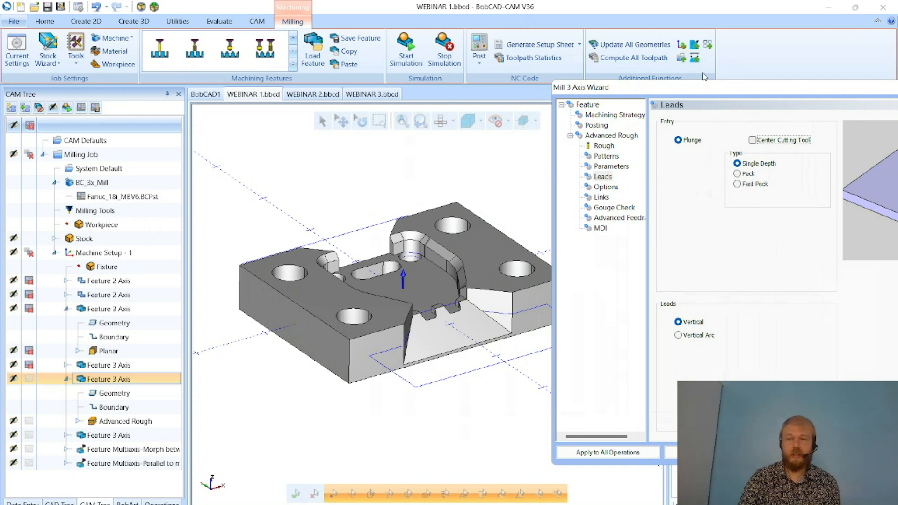
pyautogui.moveTo(696, 94); pyautogui.dragTo(584, 104)
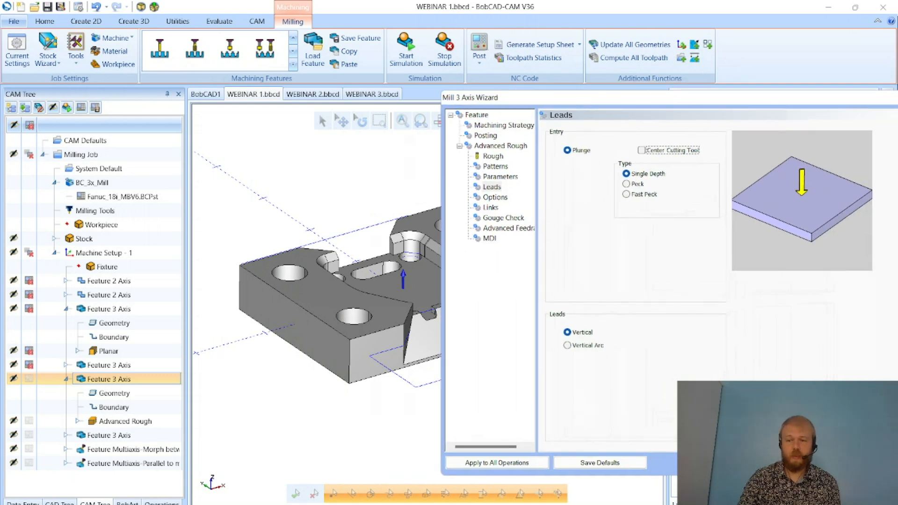
pyautogui.click(847, 463)
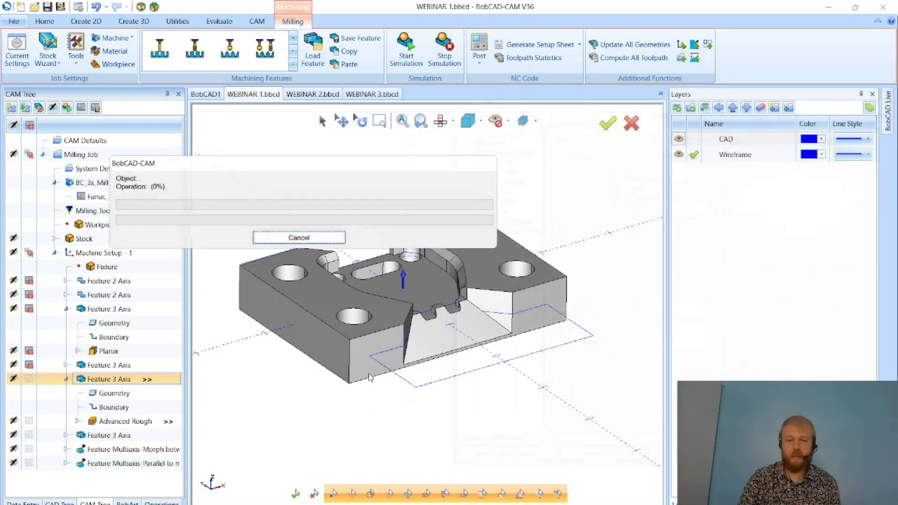
# Open the Backplot of the third 3-axis feature's Advanced Rough operation
pyautogui.click(143, 423)
pyautogui.rightClick(149, 425)
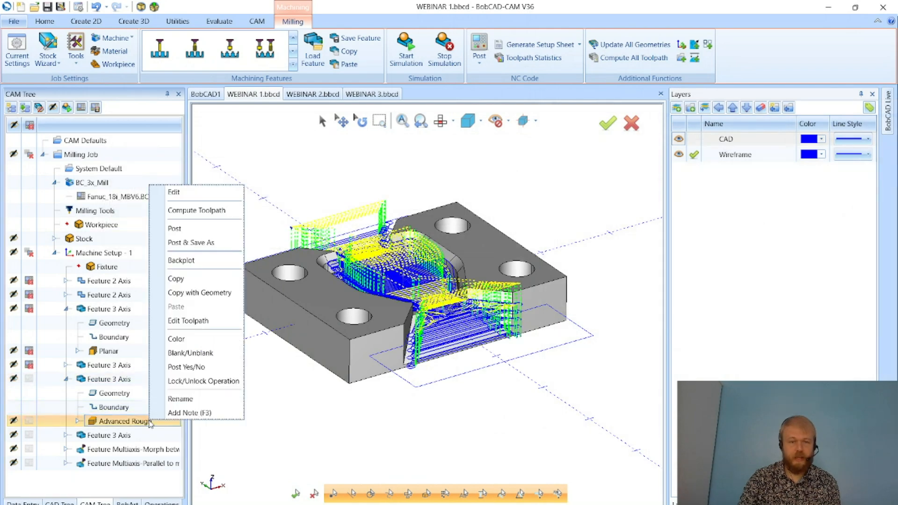
pyautogui.click(177, 260)
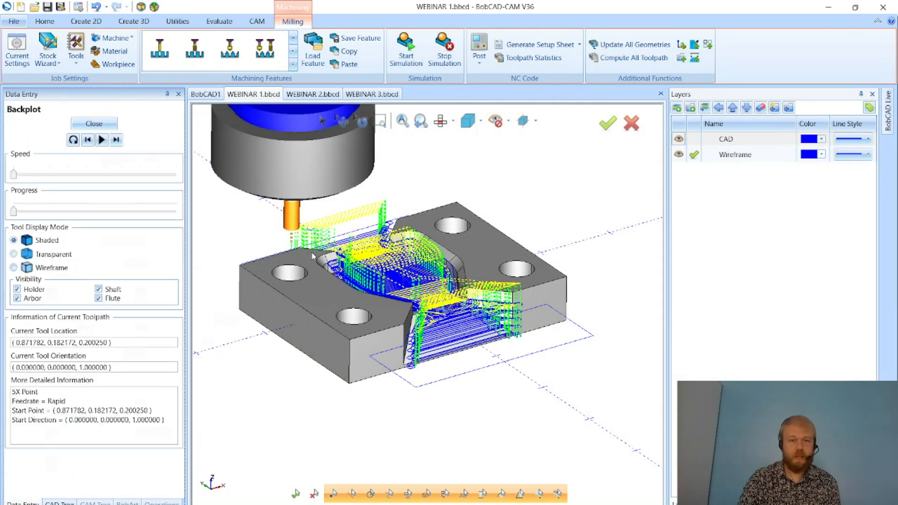
# Step the Advanced Rough backplot through its first plunge and entry moves, watching the tool at the block's edge
pyautogui.scroll(3, 271, 216)
pyautogui.scroll(3, 272, 215)
pyautogui.scroll(-3, 271, 215)
pyautogui.moveTo(590, 364); pyautogui.dragTo(566, 393, button='middle')
pyautogui.moveTo(428, 389); pyautogui.dragTo(435, 397, button='middle')
pyautogui.scroll(-3, 435, 397)
pyautogui.scroll(2, 443, 335)
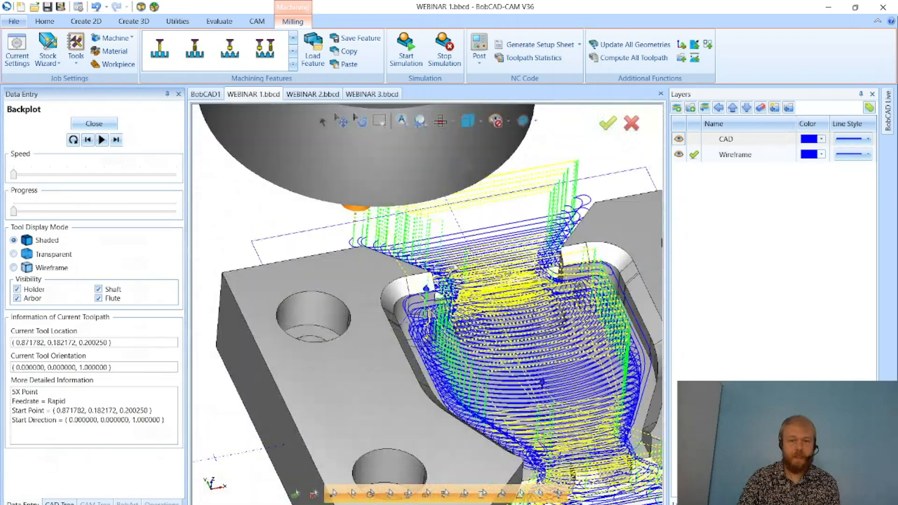
pyautogui.scroll(1, 449, 212)
pyautogui.click(116, 139)
pyautogui.click(116, 139)
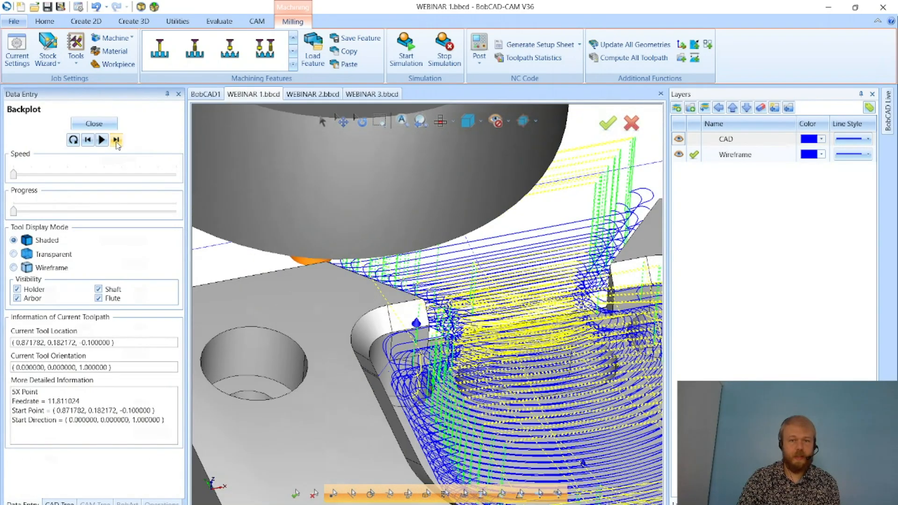
pyautogui.click(116, 139)
pyautogui.click(116, 139)
pyautogui.click(116, 140)
pyautogui.click(116, 139)
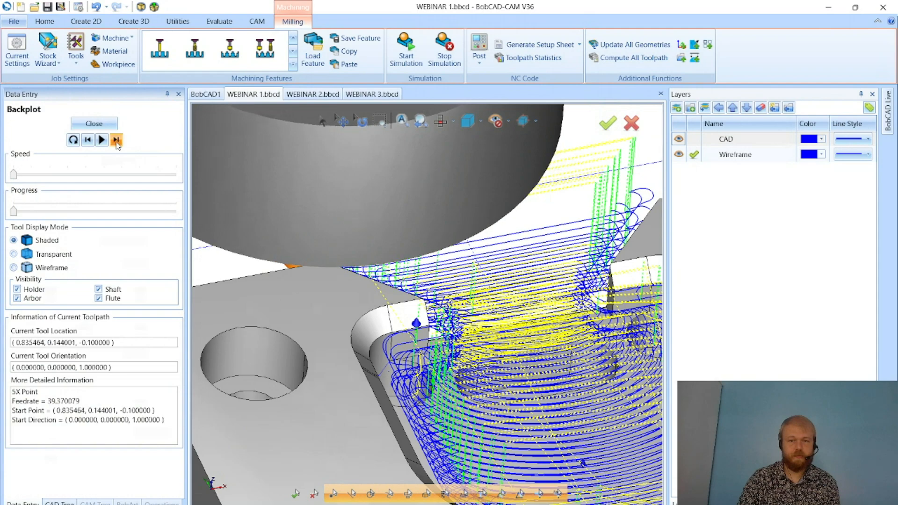
pyautogui.click(116, 140)
pyautogui.click(116, 140)
pyautogui.click(116, 140)
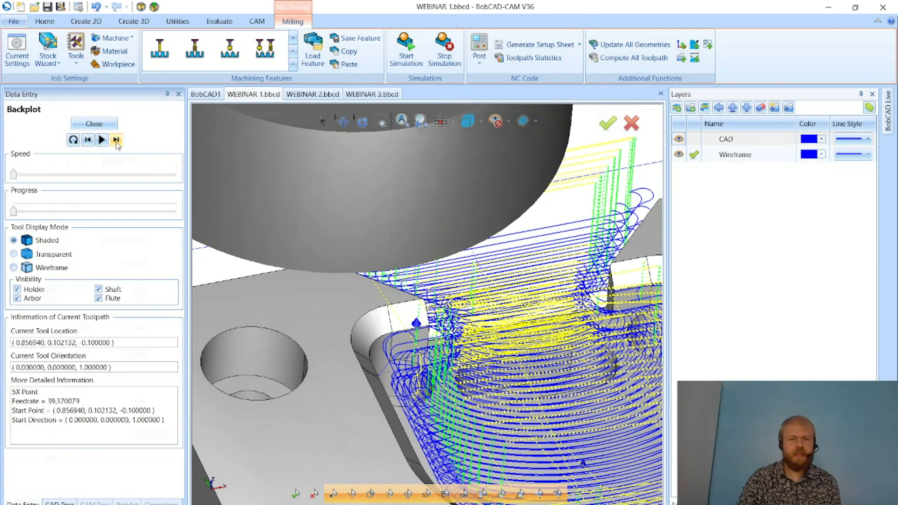
# View the toolpath from the opposite side, advance the backplot through the first cutting pass, and close it
pyautogui.scroll(-5, 408, 377)
pyautogui.moveTo(444, 423); pyautogui.dragTo(467, 312, button='middle')
pyautogui.scroll(3, 636, 379)
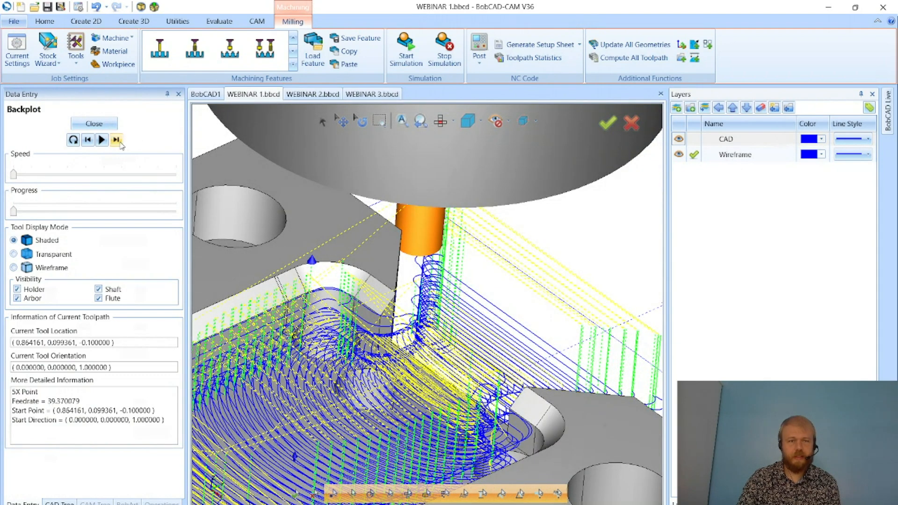
pyautogui.click(116, 141)
pyautogui.click(116, 142)
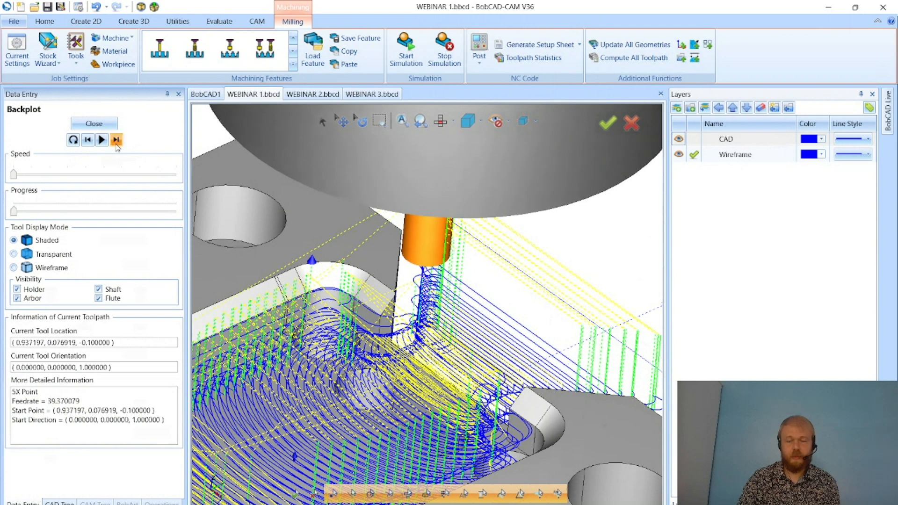
pyautogui.click(116, 144)
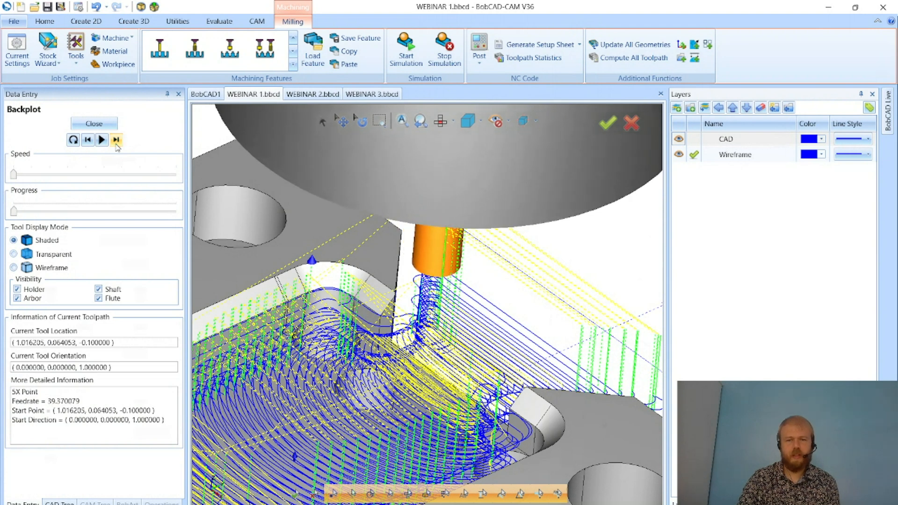
pyautogui.click(116, 144)
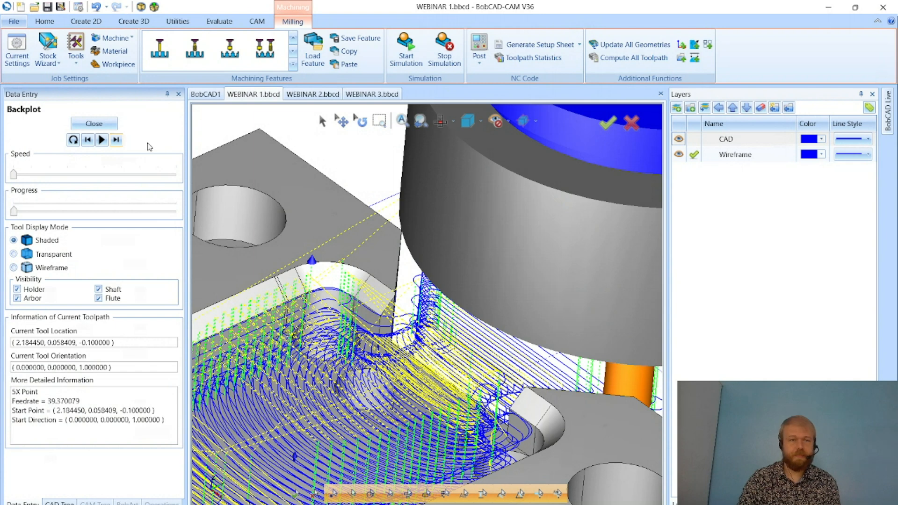
pyautogui.click(94, 123)
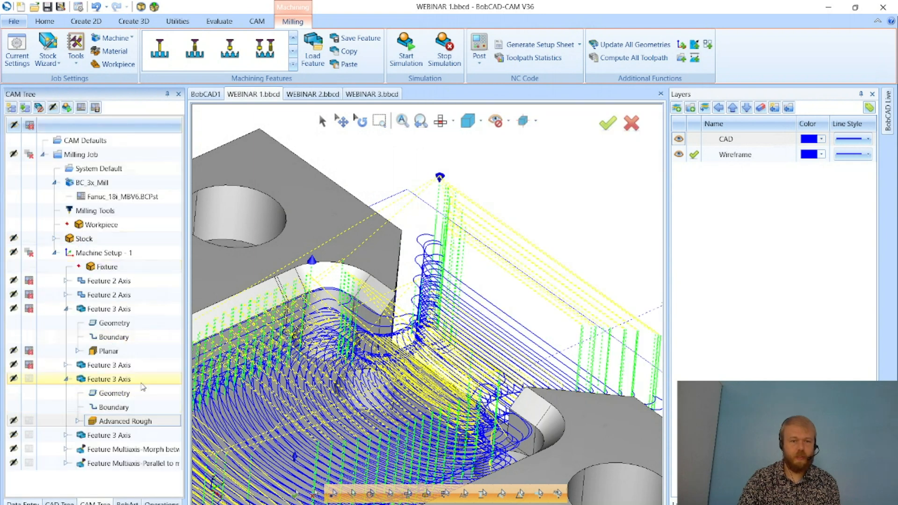
# Reopen the third 3-axis feature's wizard and enable Center Cutting Tool in the Advanced Rough entry settings
pyautogui.doubleClick(157, 377)
pyautogui.click(272, 161)
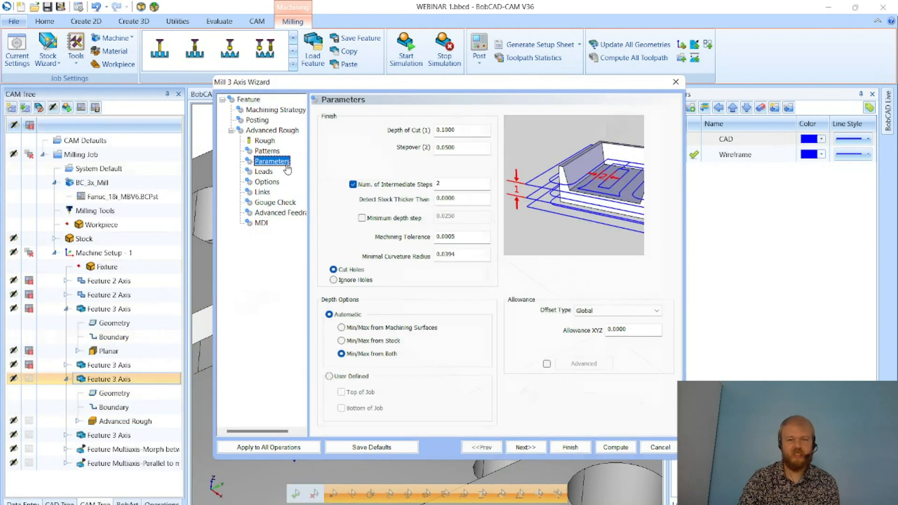
pyautogui.click(264, 172)
pyautogui.click(453, 136)
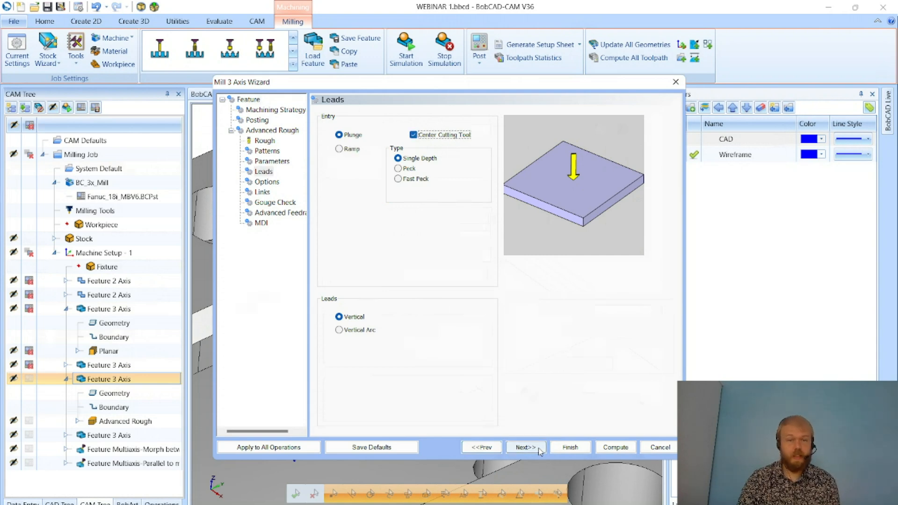
# Review the Advanced Rough Rest Roughing and Machine Flatlands options, leaving Rest Roughing off and Machine Flatlands on
pyautogui.click(525, 447)
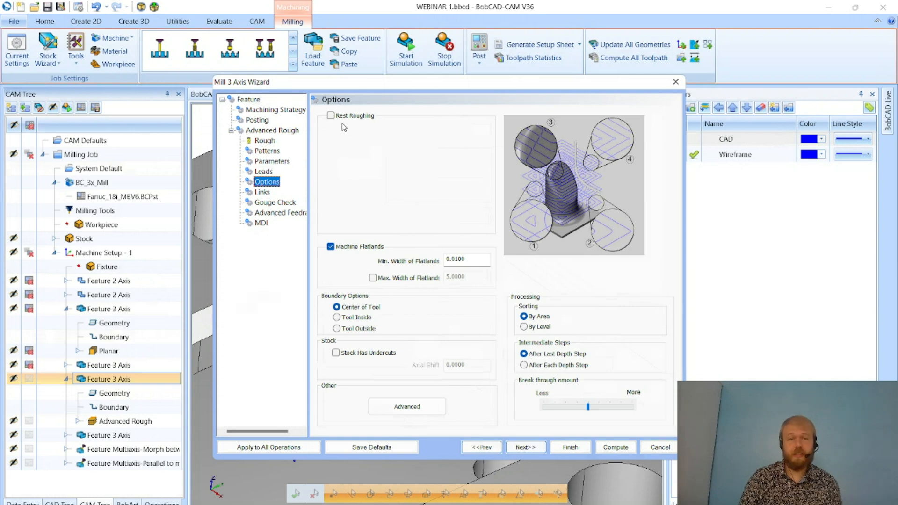
pyautogui.click(331, 115)
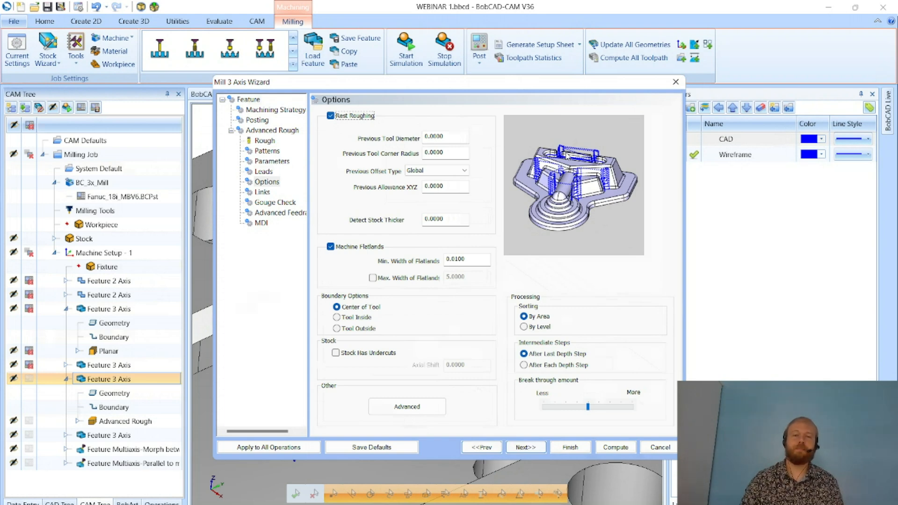
pyautogui.click(331, 115)
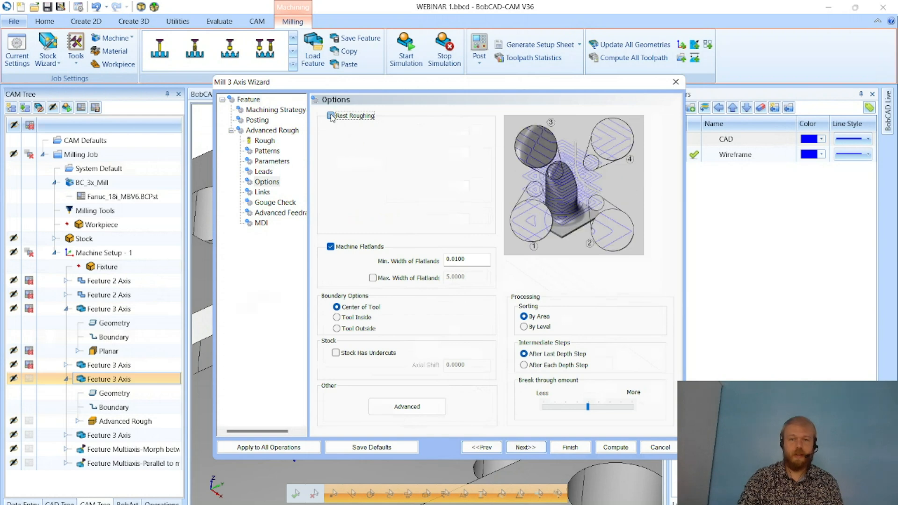
pyautogui.click(353, 248)
pyautogui.click(355, 248)
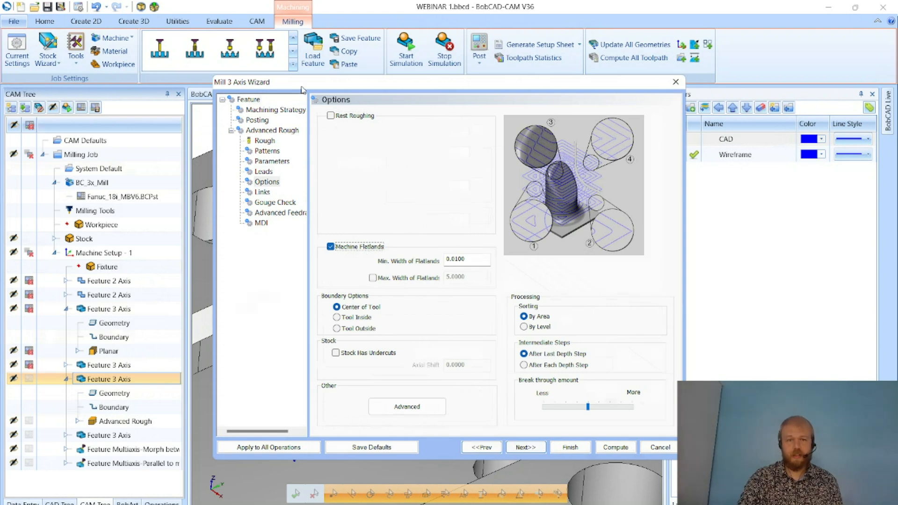
# Set the Advanced Rough depth of cut to 0.5 and compute the toolpath
pyautogui.moveTo(304, 87); pyautogui.dragTo(556, 91)
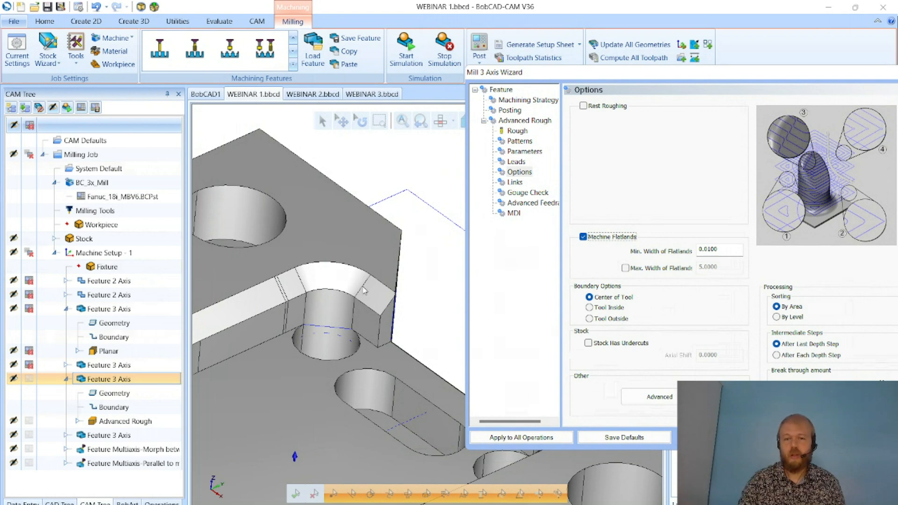
pyautogui.moveTo(527, 73); pyautogui.dragTo(367, 66)
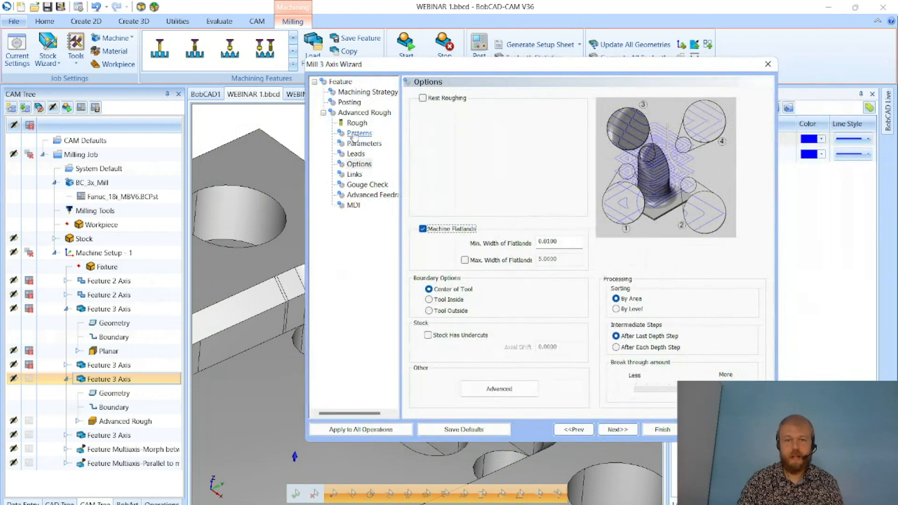
pyautogui.click(354, 133)
pyautogui.click(364, 143)
pyautogui.click(545, 112)
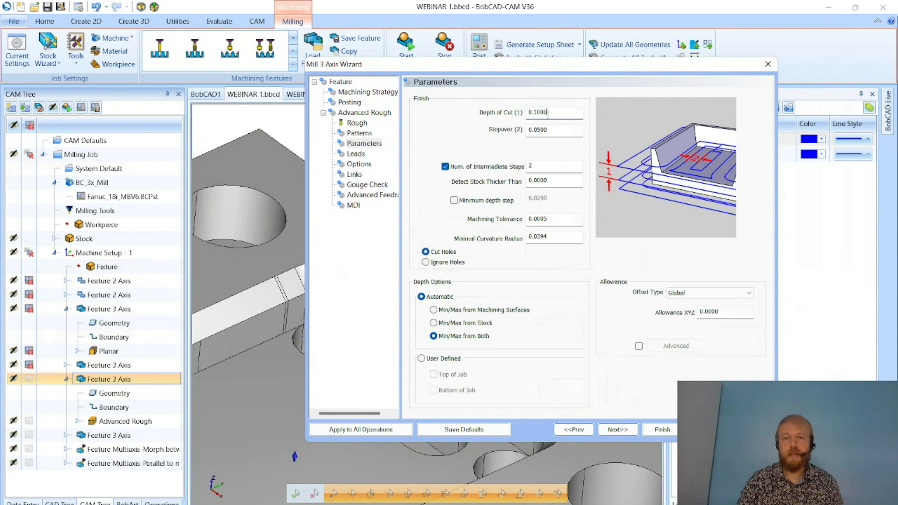
pyautogui.doubleClick(545, 112)
pyautogui.write('.5')
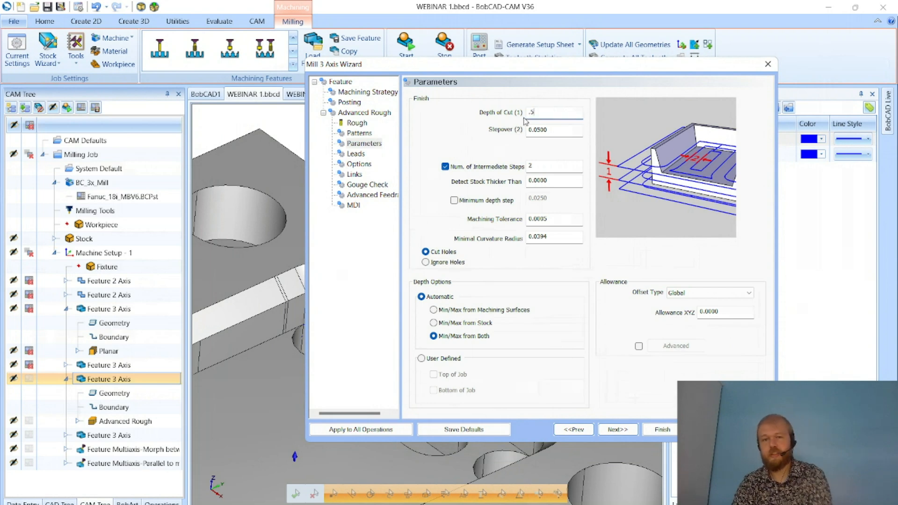
pyautogui.click(705, 429)
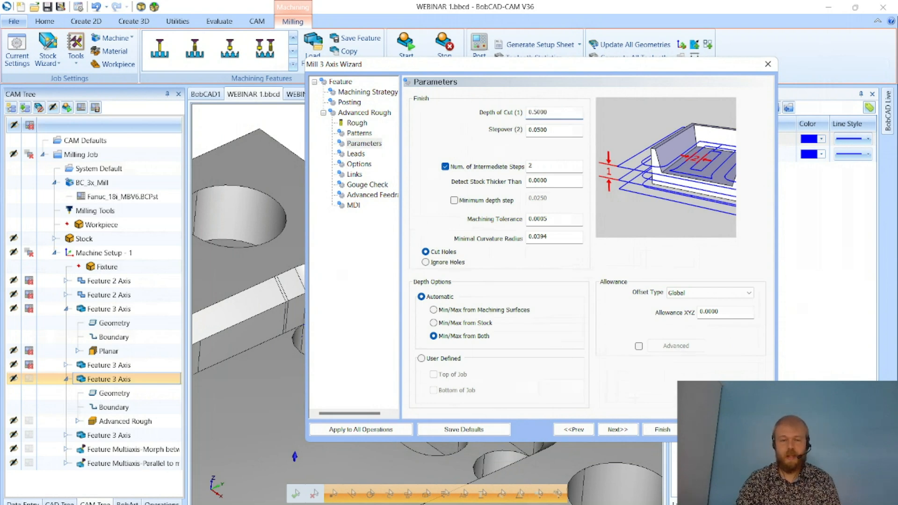
# Examine the flat levels of the block's pocket, and review the feature's flatlands, link and gouge check settings
pyautogui.scroll(-4, 370, 242)
pyautogui.moveTo(436, 327); pyautogui.dragTo(524, 326, button='middle')
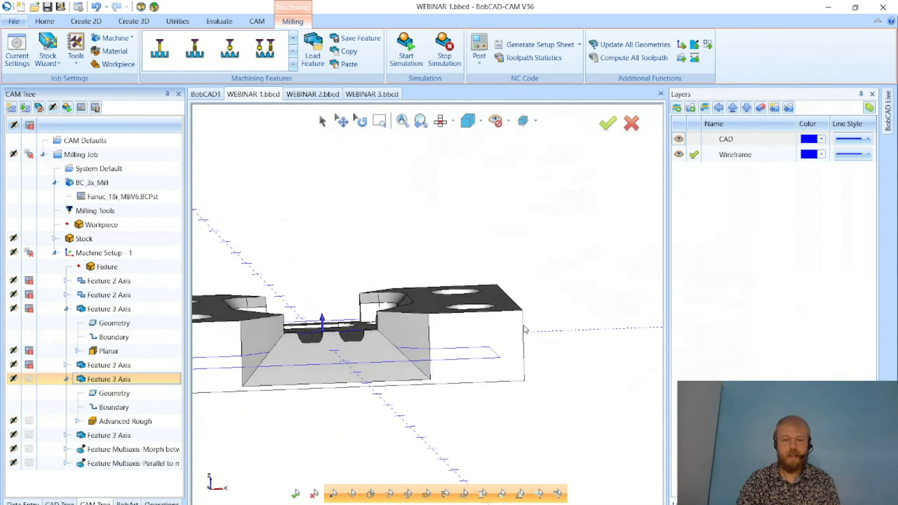
pyautogui.moveTo(460, 346); pyautogui.dragTo(447, 354, button='middle')
pyautogui.scroll(5, 346, 336)
pyautogui.scroll(2, 364, 337)
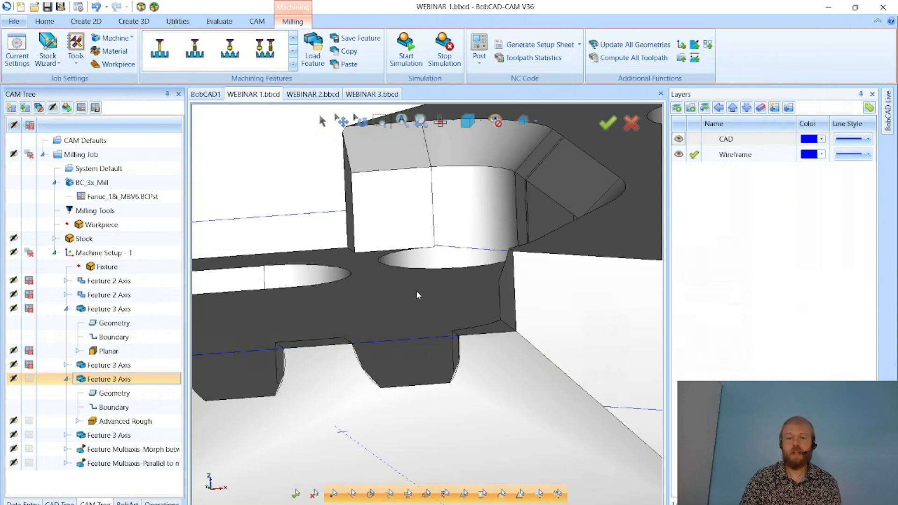
pyautogui.doubleClick(169, 380)
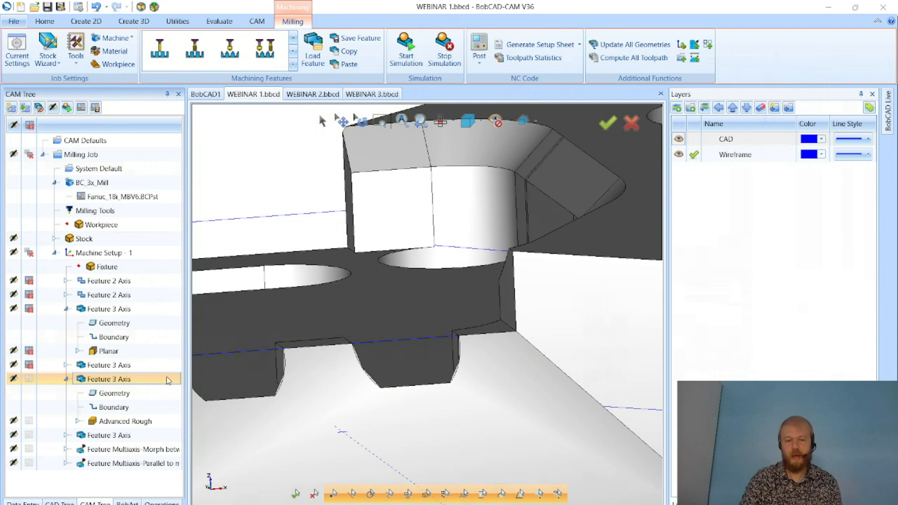
pyautogui.click(275, 182)
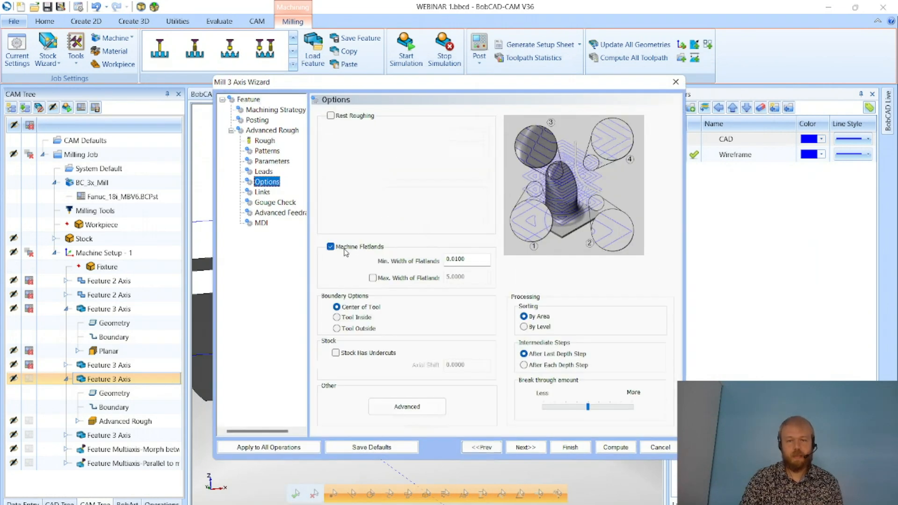
pyautogui.click(526, 448)
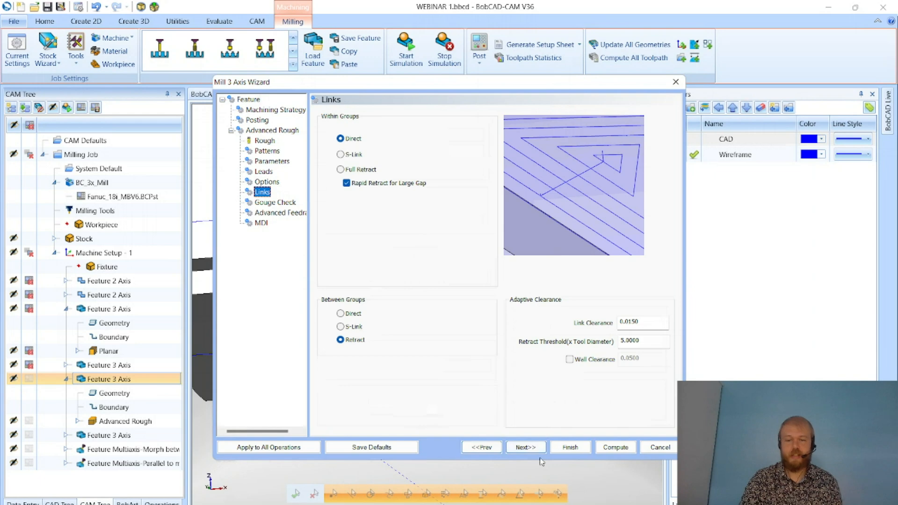
pyautogui.click(532, 448)
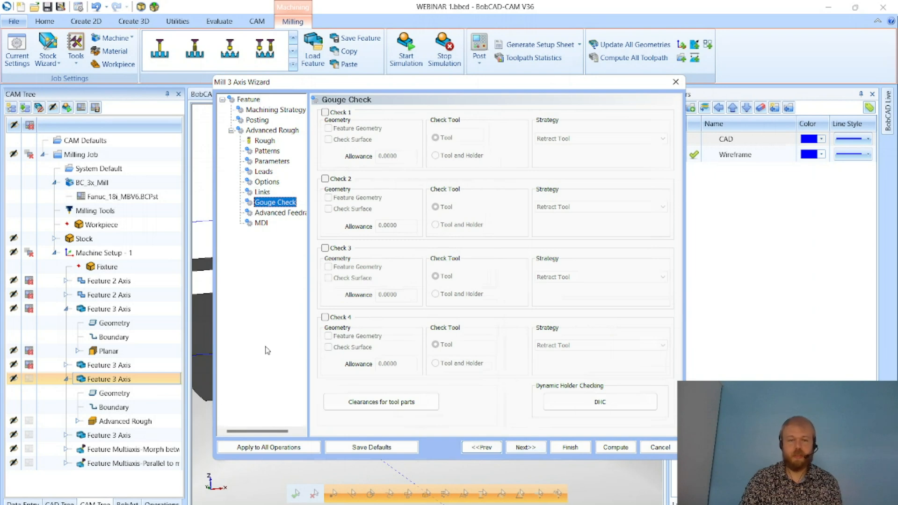
# Review the Adaptive (Volume based) feedrate limits, keep Adaptive Feedrates on Standard, and compute the Advanced Rough toolpath
pyautogui.click(525, 447)
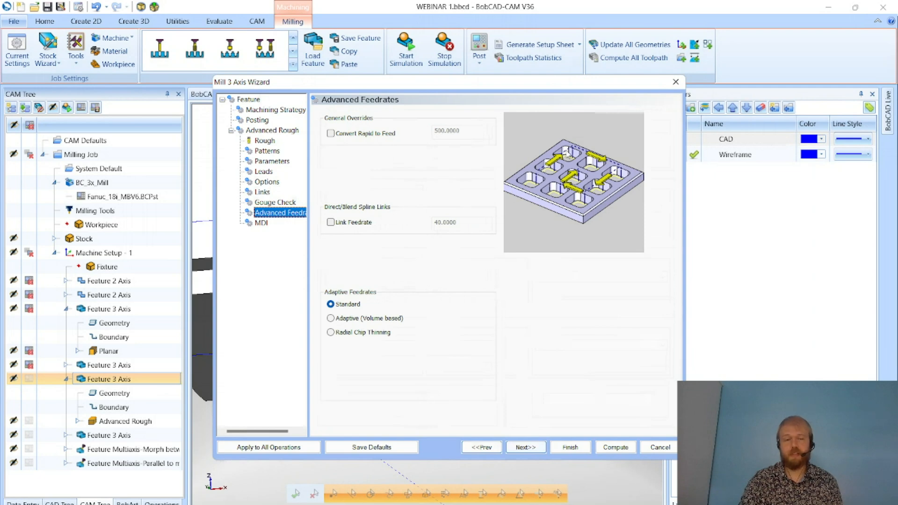
pyautogui.click(374, 319)
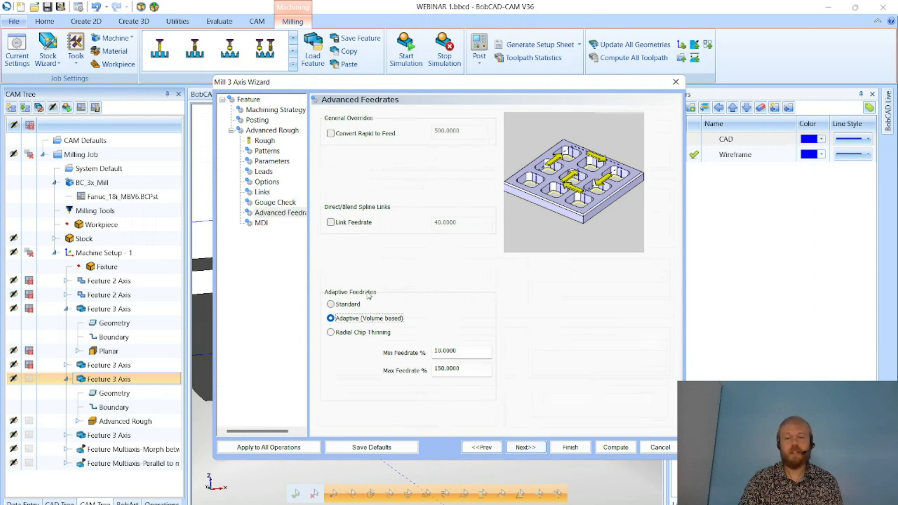
pyautogui.click(460, 352)
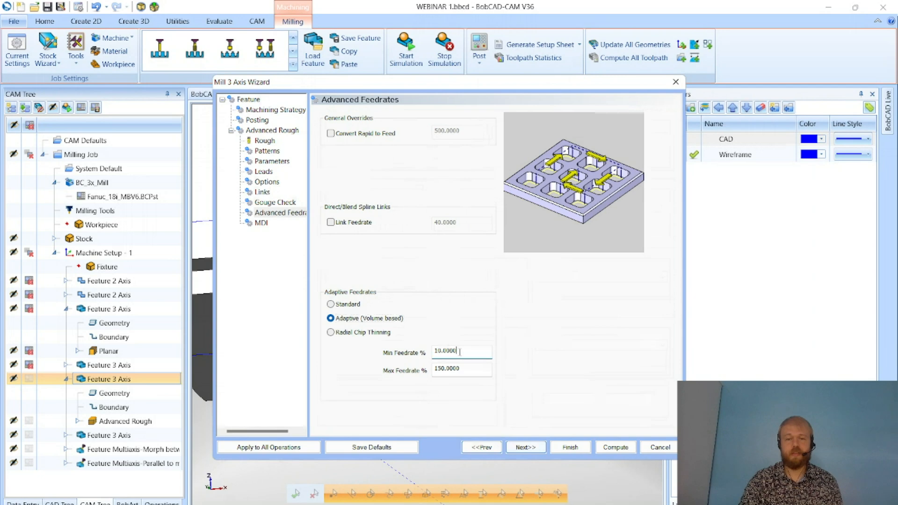
pyautogui.click(474, 371)
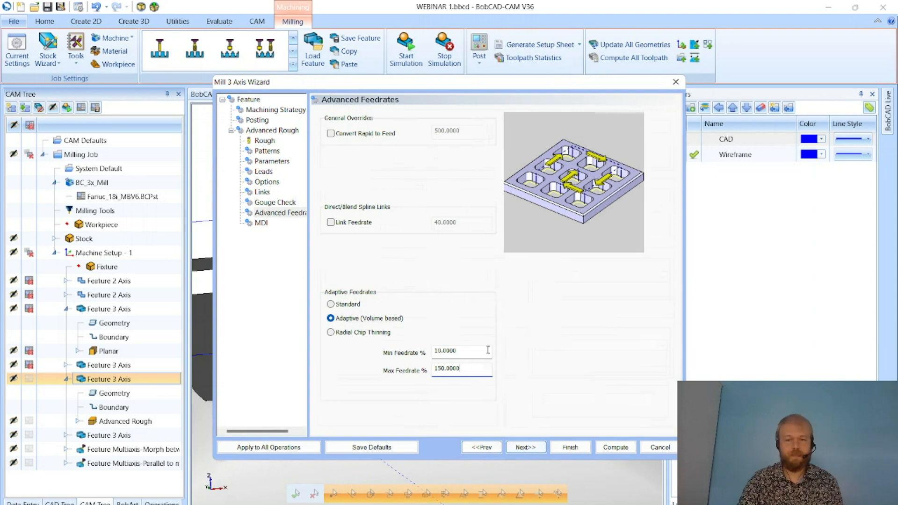
pyautogui.click(354, 305)
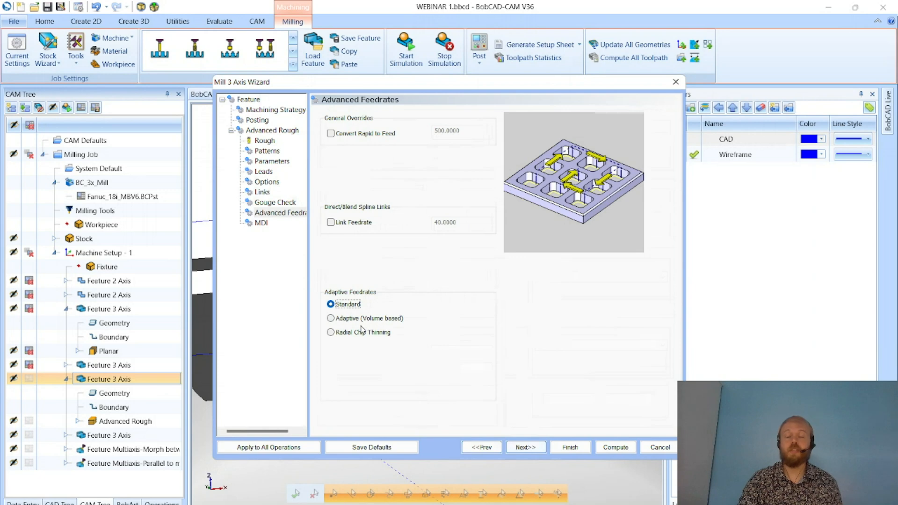
pyautogui.click(600, 447)
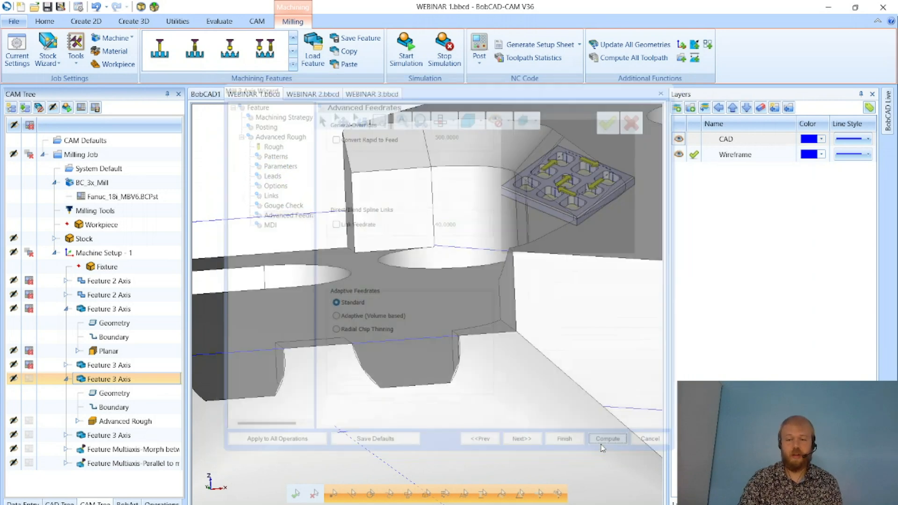
# Show the Advanced Rough toolpath on the block and examine its passes and retracts
pyautogui.scroll(-6, 476, 384)
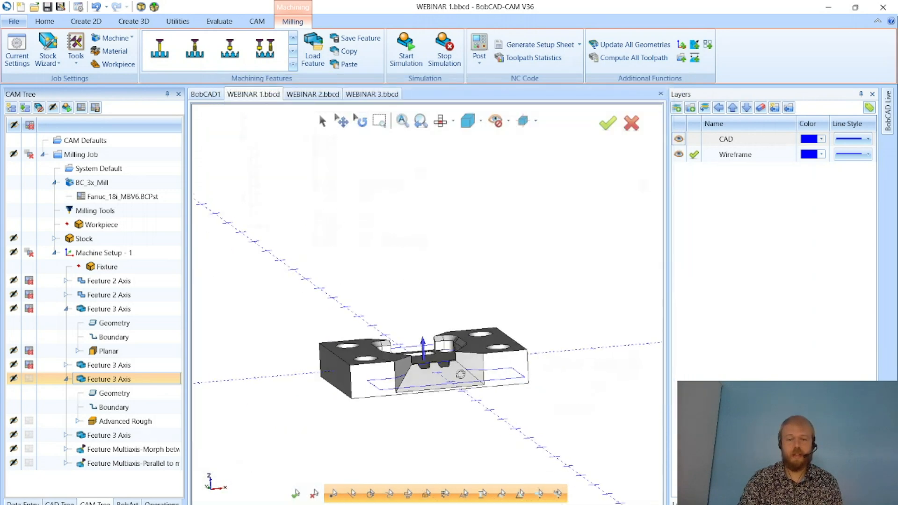
pyautogui.moveTo(483, 348); pyautogui.dragTo(496, 354, button='middle')
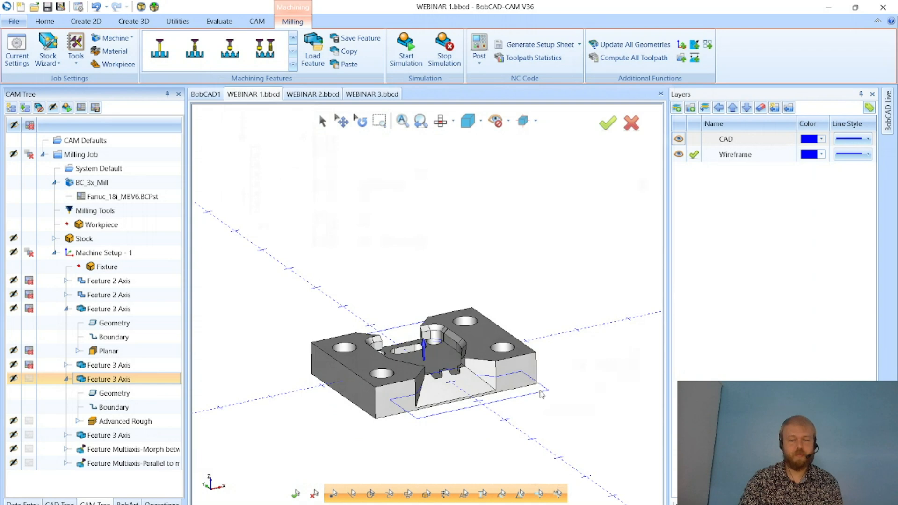
pyautogui.moveTo(539, 390); pyautogui.dragTo(541, 394, button='middle')
pyautogui.scroll(3, 467, 407)
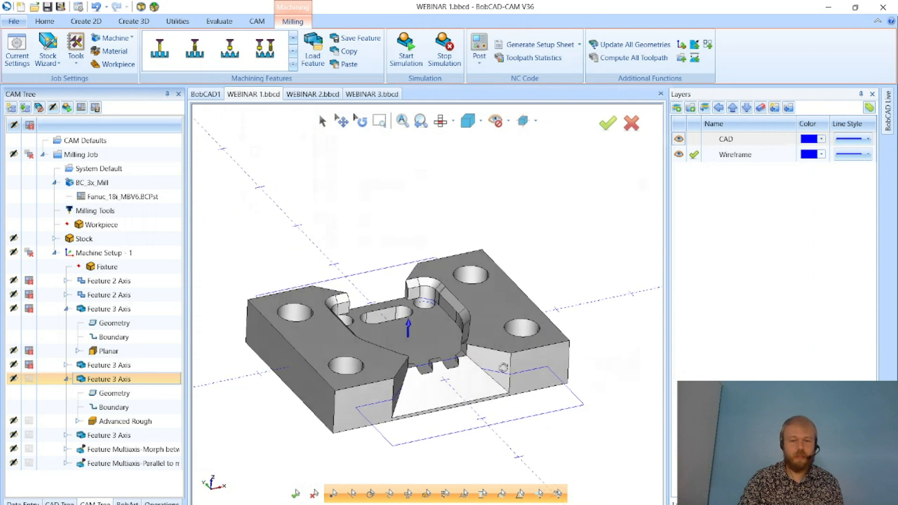
pyautogui.click(159, 420)
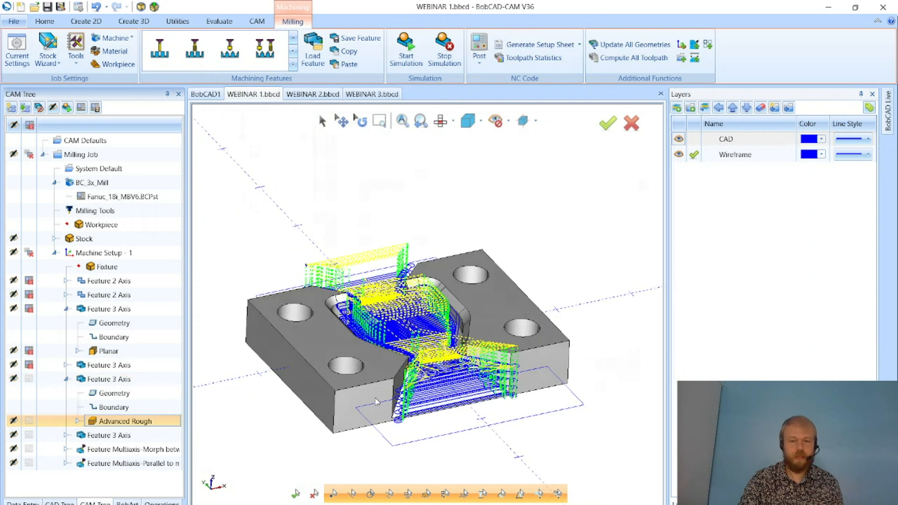
pyautogui.scroll(2, 377, 401)
# Enable Center Cutting Tool in the Advanced Rough operation's entry settings and recompute the toolpath
pyautogui.doubleClick(174, 423)
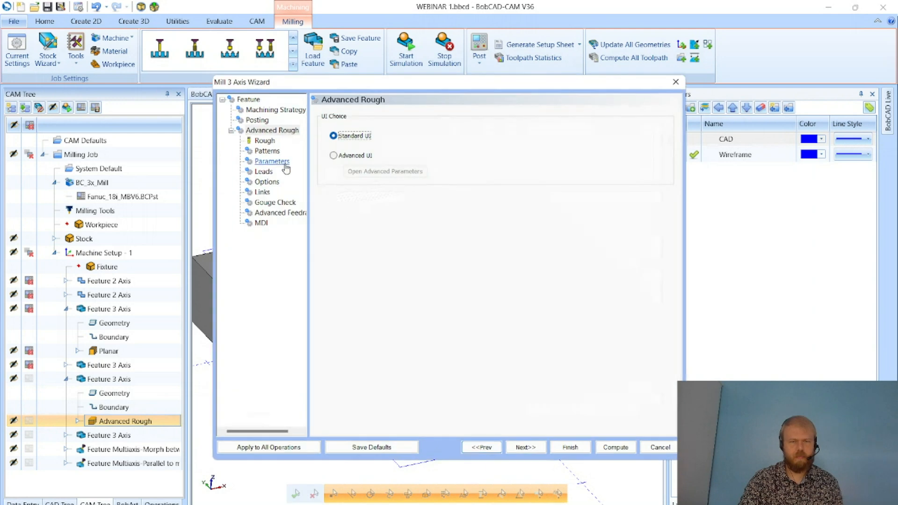
pyautogui.click(273, 161)
pyautogui.click(265, 181)
pyautogui.click(263, 171)
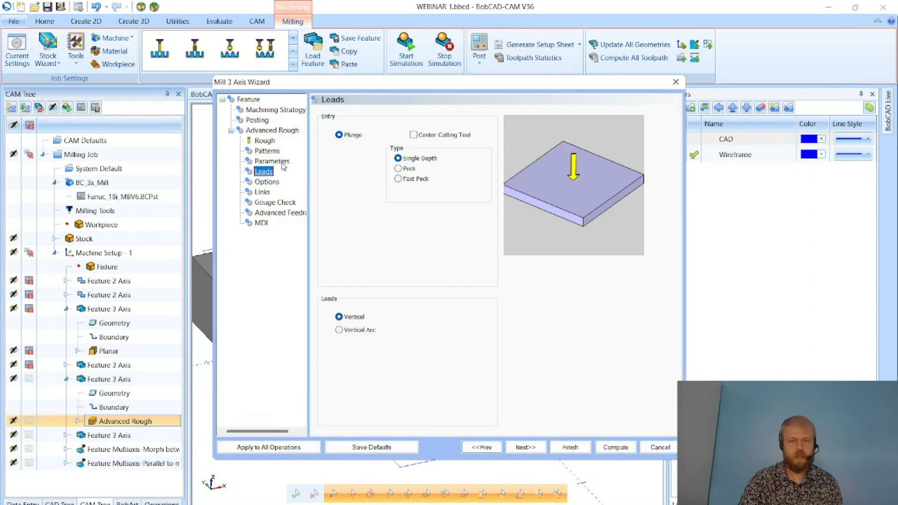
pyautogui.click(413, 134)
pyautogui.click(616, 447)
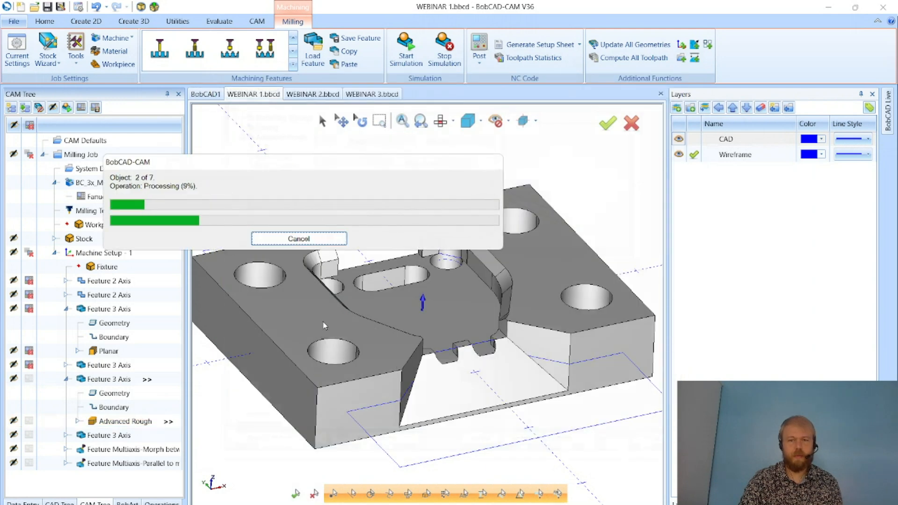
# Review the Advanced Rough parameters, leads and options, and finish the wizard without changing them
pyautogui.doubleClick(169, 422)
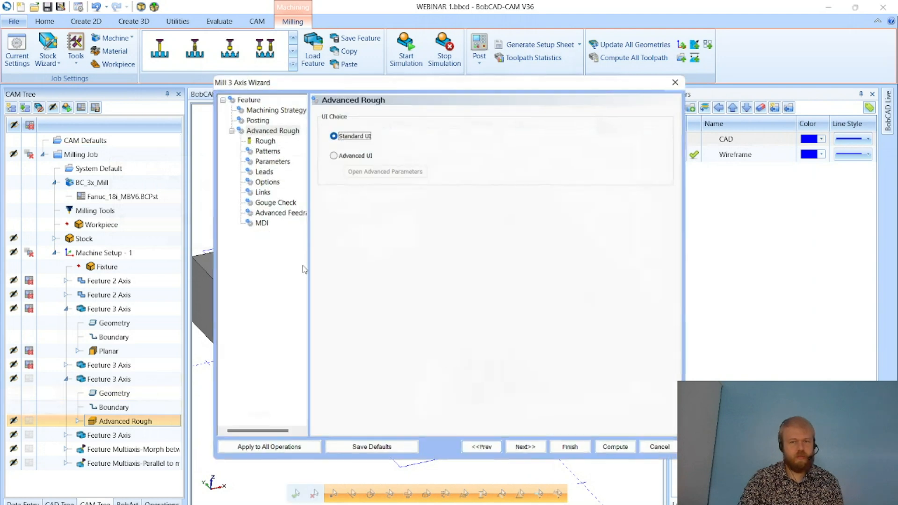
pyautogui.click(284, 162)
pyautogui.click(263, 172)
pyautogui.click(267, 181)
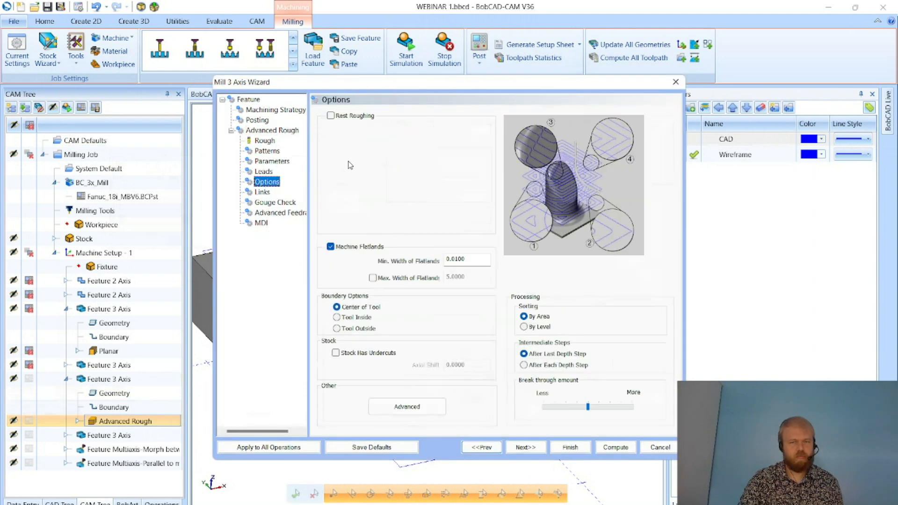
pyautogui.click(570, 448)
# Examine the recomputed Advanced Rough toolpath inside the pocket from close up and from above
pyautogui.scroll(6, 428, 365)
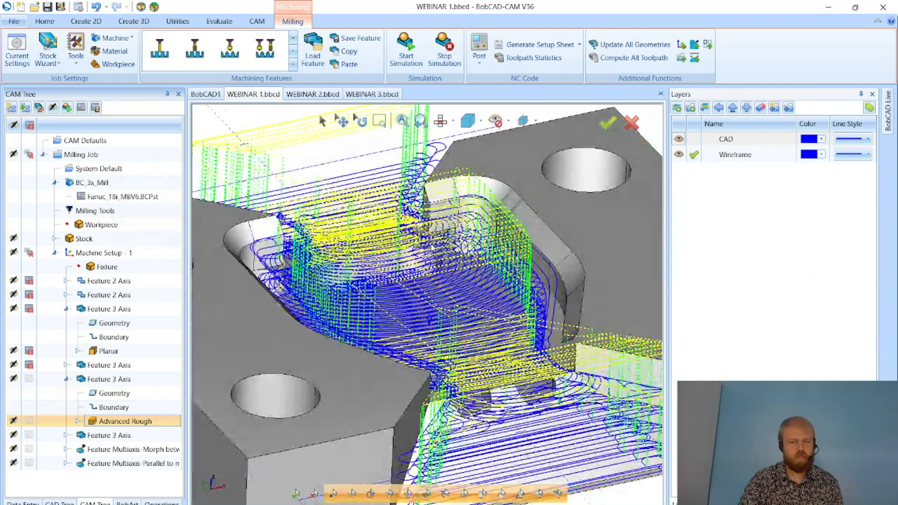
pyautogui.scroll(5, 397, 216)
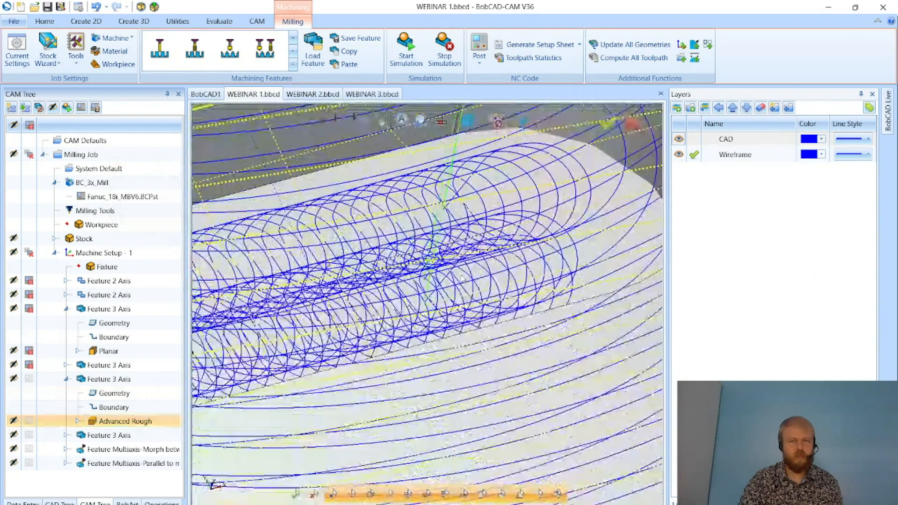
pyautogui.scroll(-7, 434, 281)
pyautogui.scroll(-6, 434, 296)
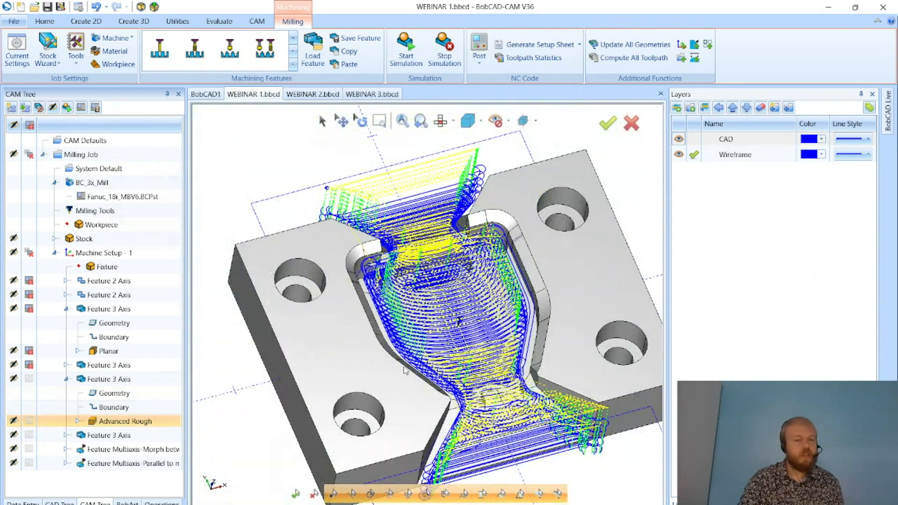
pyautogui.moveTo(344, 413)
pyautogui.mouseDown(button='middle')
pyautogui.moveTo(340, 385)
pyautogui.moveTo(341, 396)
pyautogui.mouseUp(button='middle')
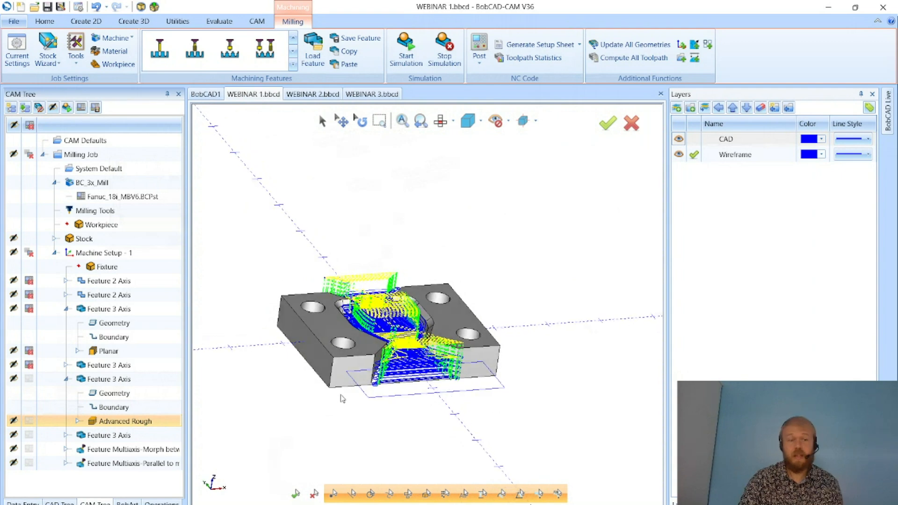
# Turn off posting for the last 3-axis feature and for both multiaxis features
pyautogui.click(29, 435)
pyautogui.click(29, 449)
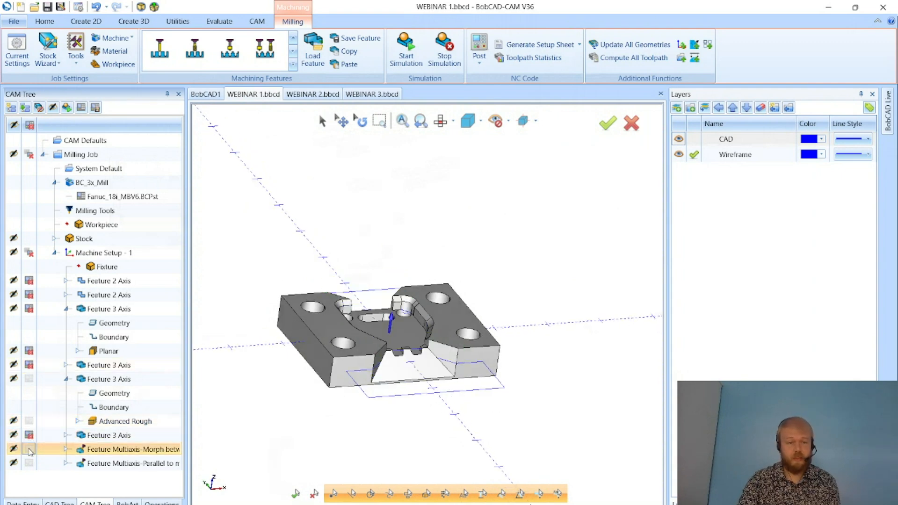
pyautogui.click(29, 464)
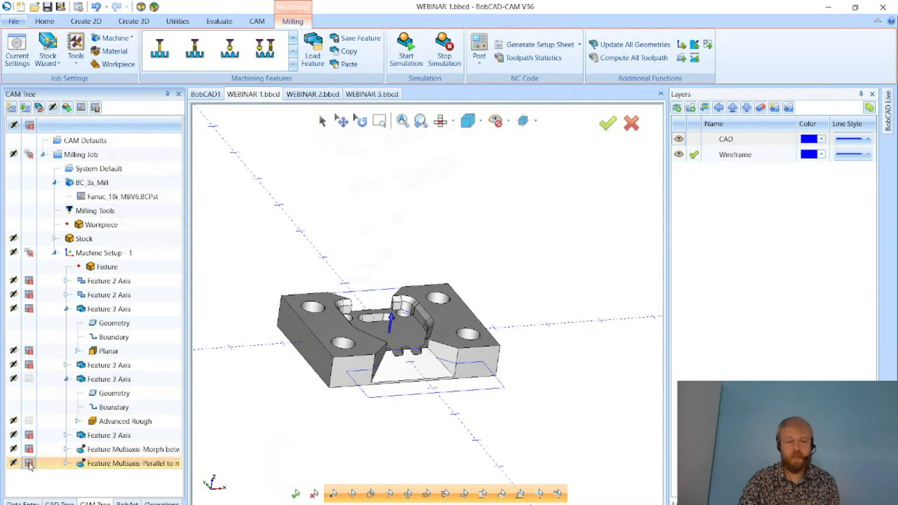
# Start the machining simulation, lower the run speed, and play the Advanced Rough operation
pyautogui.click(407, 70)
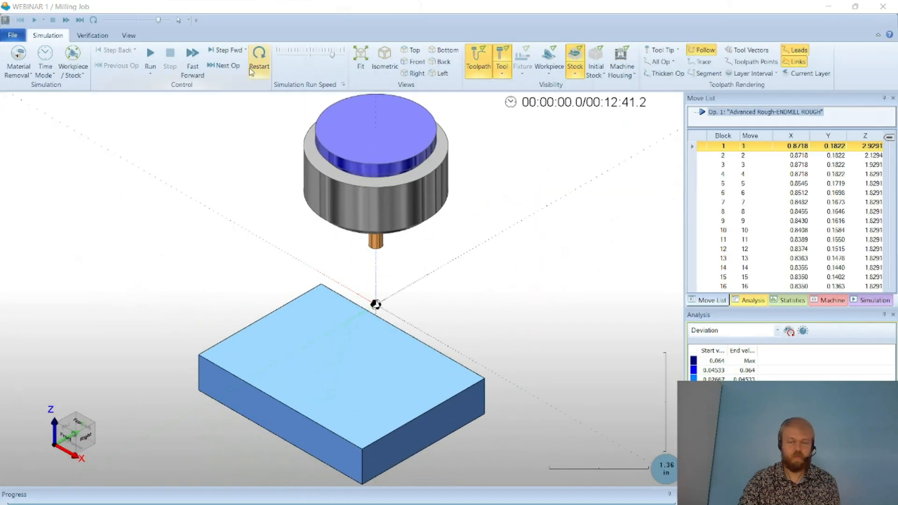
pyautogui.click(301, 58)
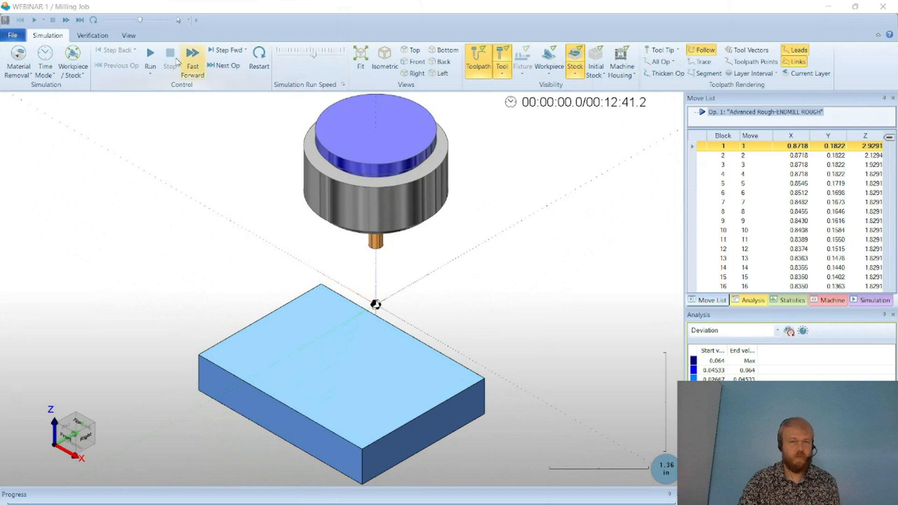
pyautogui.click(150, 53)
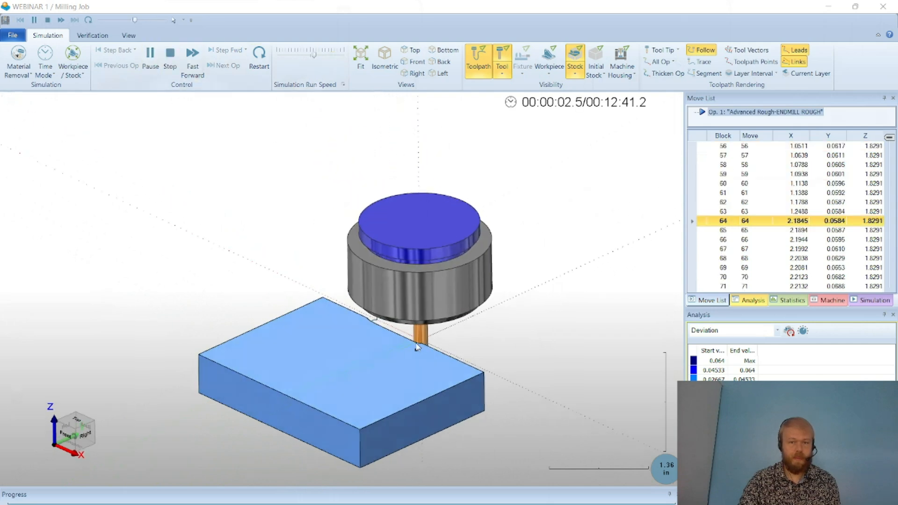
pyautogui.scroll(2, 367, 395)
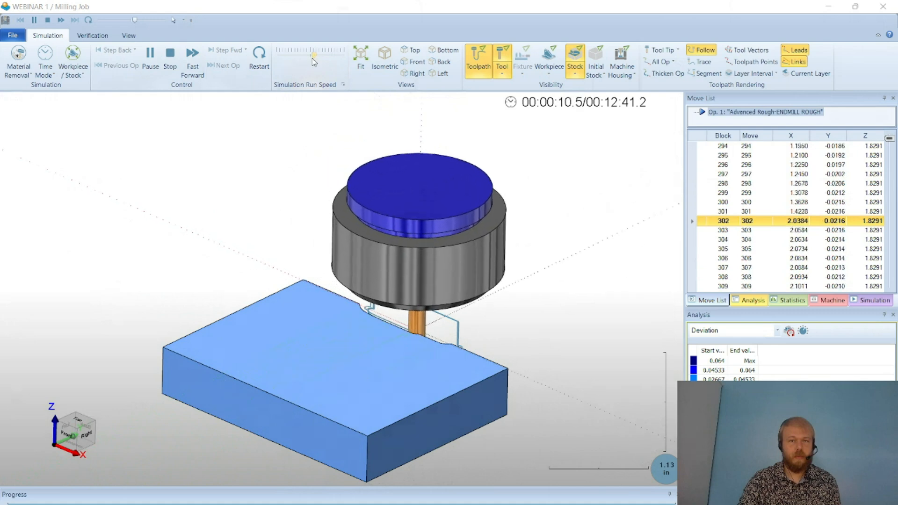
pyautogui.moveTo(313, 56); pyautogui.dragTo(320, 56)
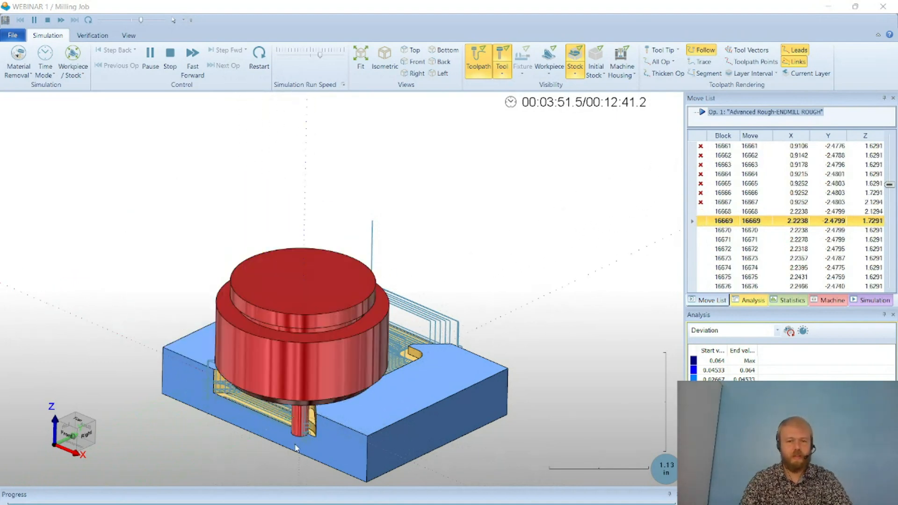
# Set the simulation's analysis mode to None and hide the toolpath to expose the machined stock
pyautogui.scroll(3, 304, 454)
pyautogui.click(750, 330)
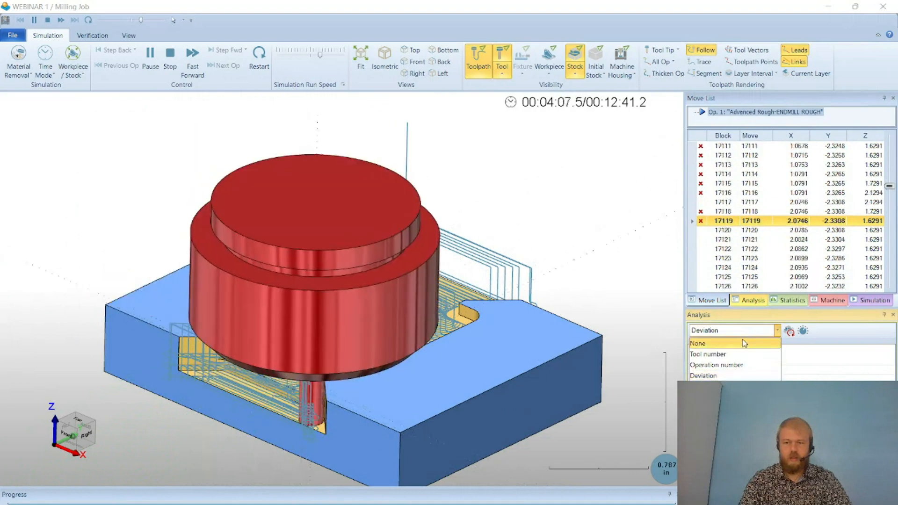
pyautogui.click(698, 343)
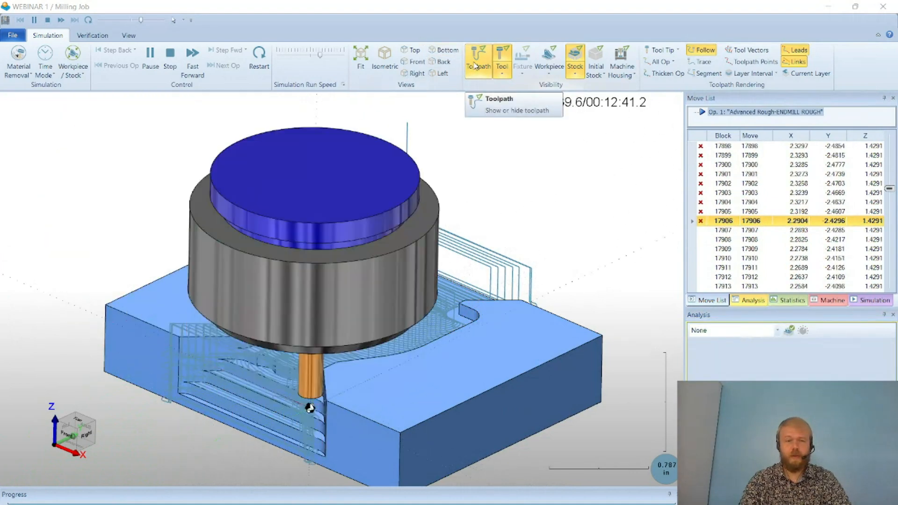
pyautogui.click(473, 67)
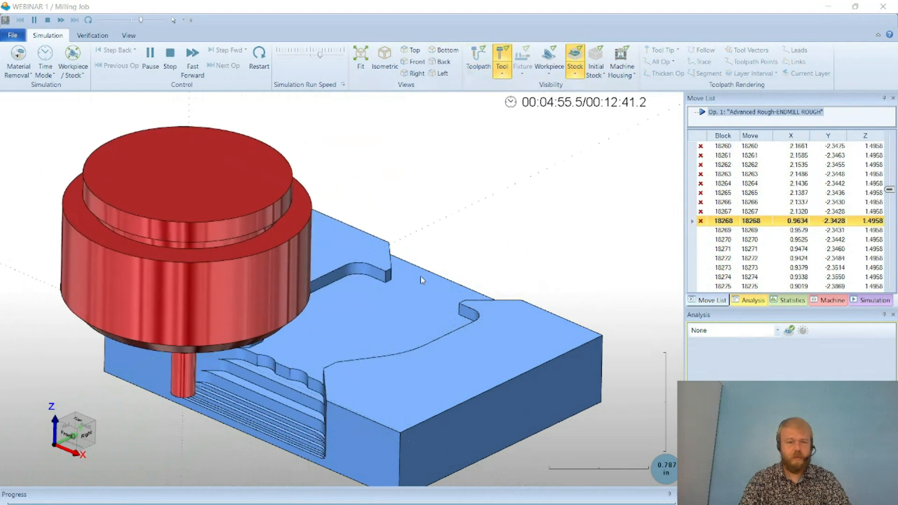
pyautogui.moveTo(419, 276); pyautogui.dragTo(418, 267, button='middle')
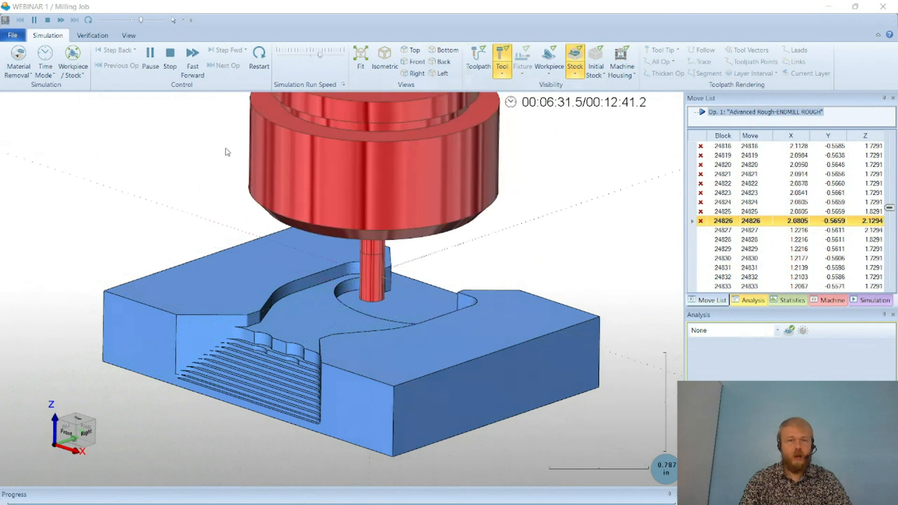
# Restart the simulation, run it again, and watch the roughing of the pocket from the block's open end
pyautogui.click(150, 55)
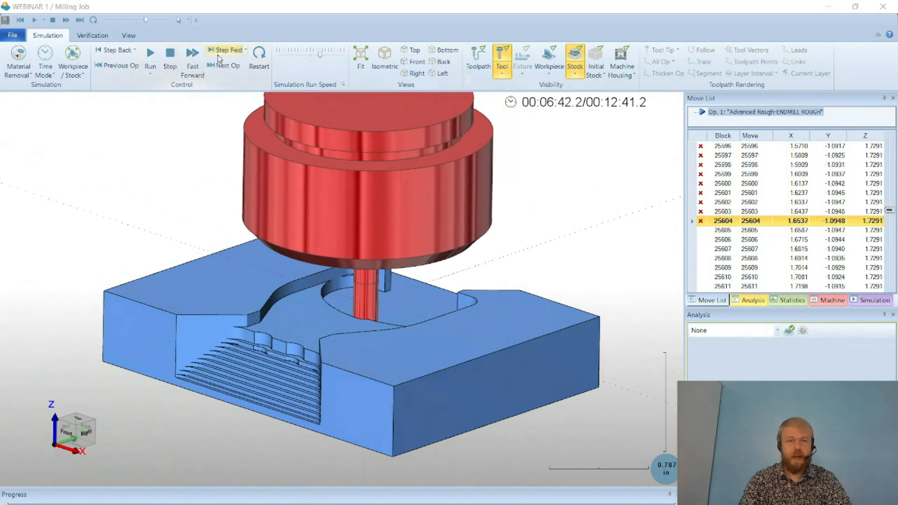
pyautogui.click(260, 54)
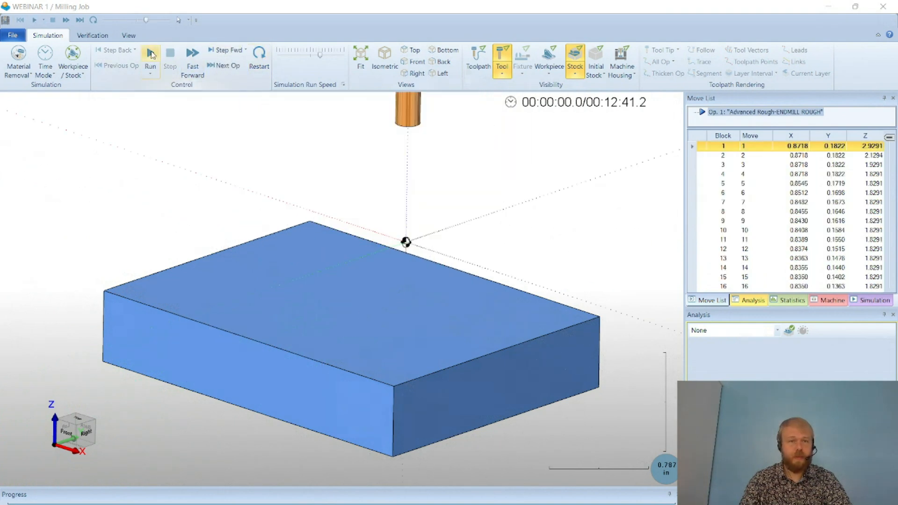
pyautogui.click(150, 55)
pyautogui.moveTo(444, 390); pyautogui.dragTo(461, 335)
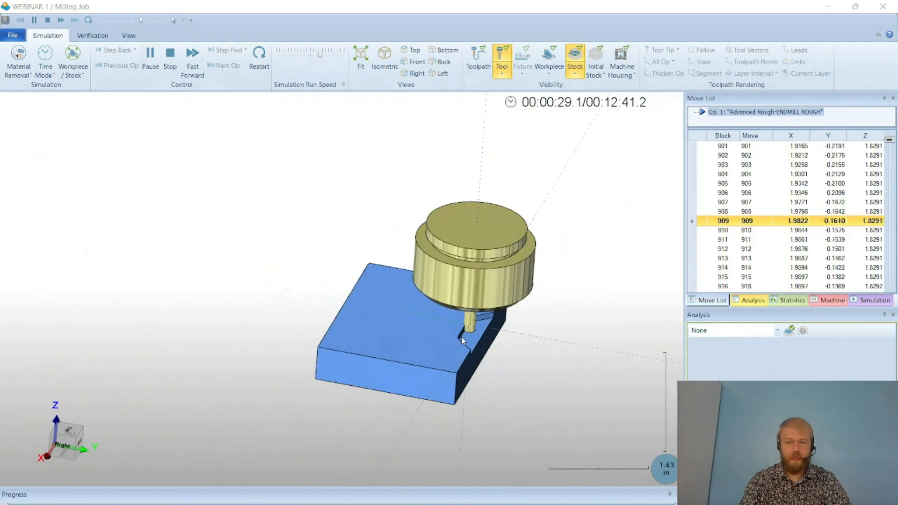
pyautogui.scroll(7, 552, 363)
pyautogui.scroll(-3, 315, 307)
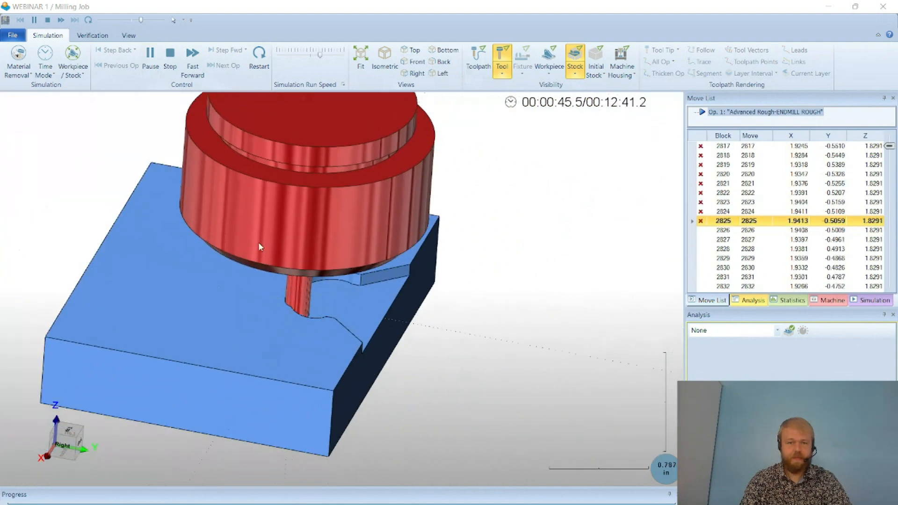
pyautogui.scroll(3, 259, 246)
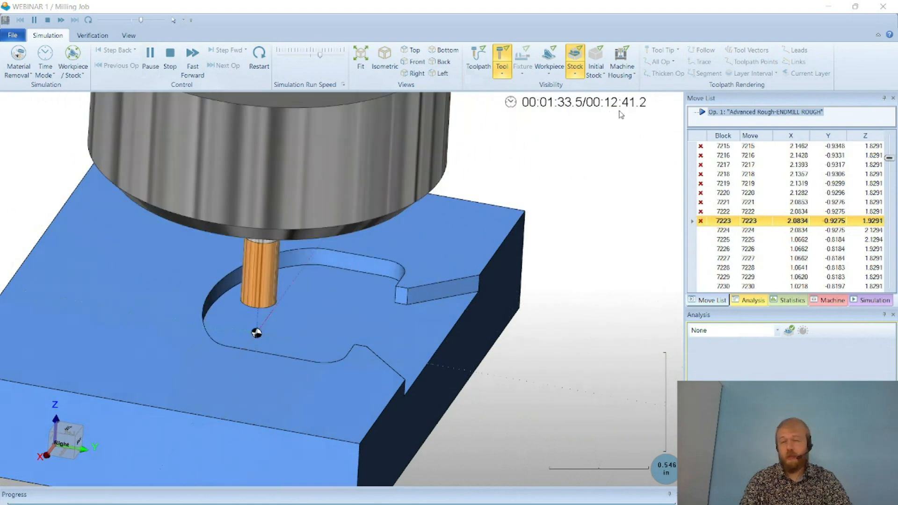
# Raise the simulation run speed and watch the Advanced Rough operation reach the sloped open end of the block
pyautogui.click(324, 55)
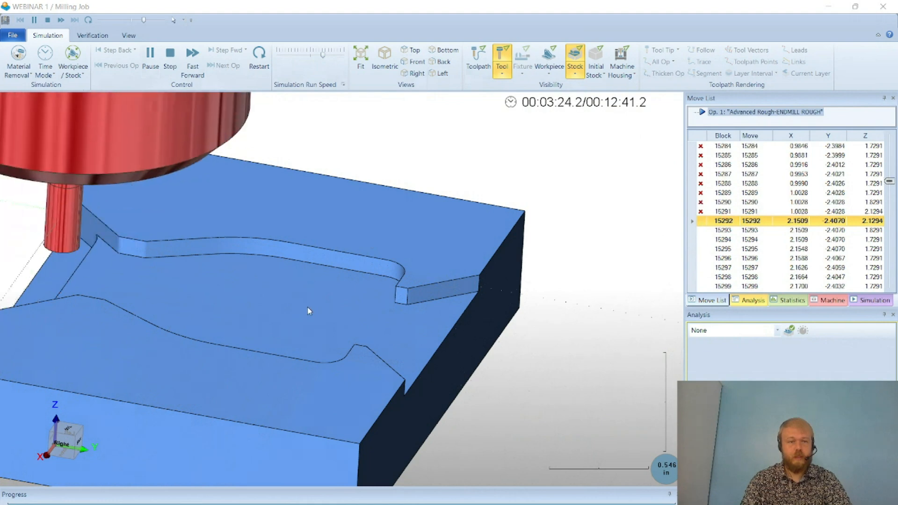
pyautogui.moveTo(384, 413)
pyautogui.mouseDown(button='middle')
pyautogui.moveTo(403, 400)
pyautogui.moveTo(396, 410)
pyautogui.mouseUp(button='middle')
pyautogui.scroll(-3, 445, 361)
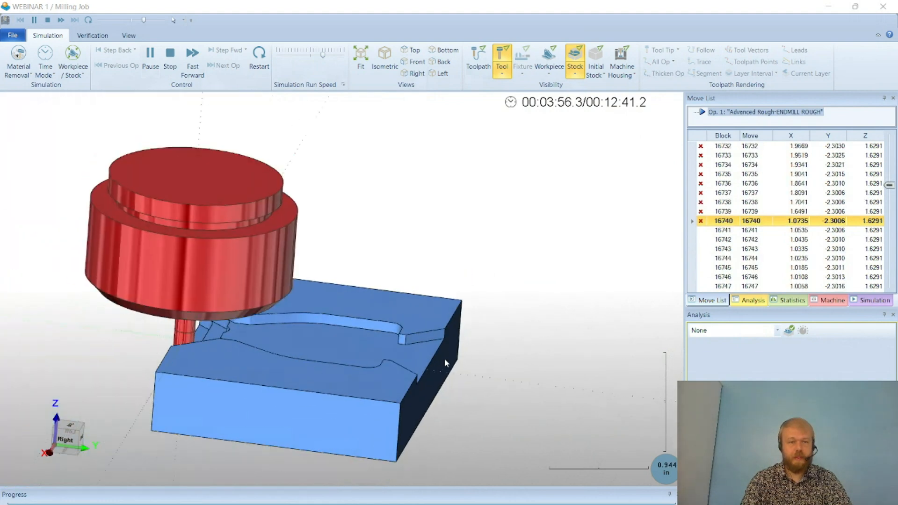
pyautogui.moveTo(317, 396)
pyautogui.mouseDown(button='middle')
pyautogui.moveTo(432, 418)
pyautogui.moveTo(406, 399)
pyautogui.mouseUp(button='middle')
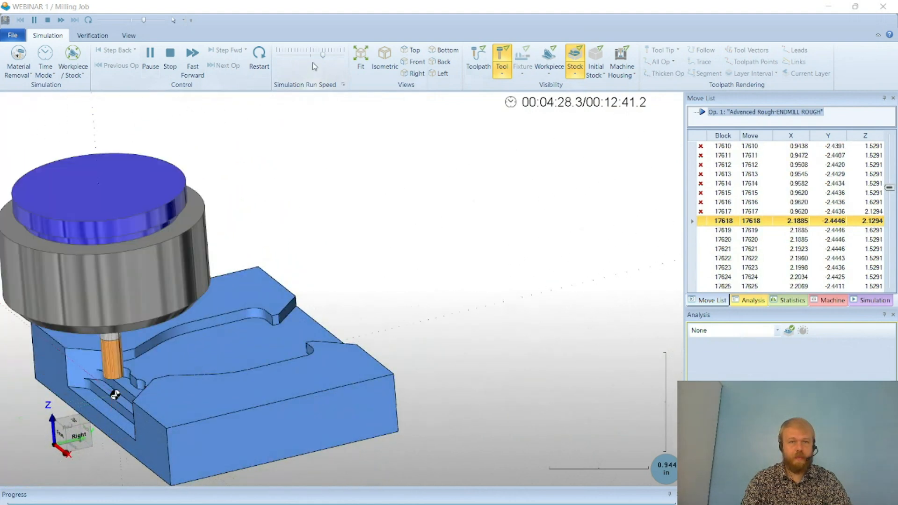
# Lower the simulation run speed and examine the depth steps being cut into the sloped open end
pyautogui.click(305, 54)
pyautogui.scroll(-3, 326, 310)
pyautogui.scroll(9, 139, 387)
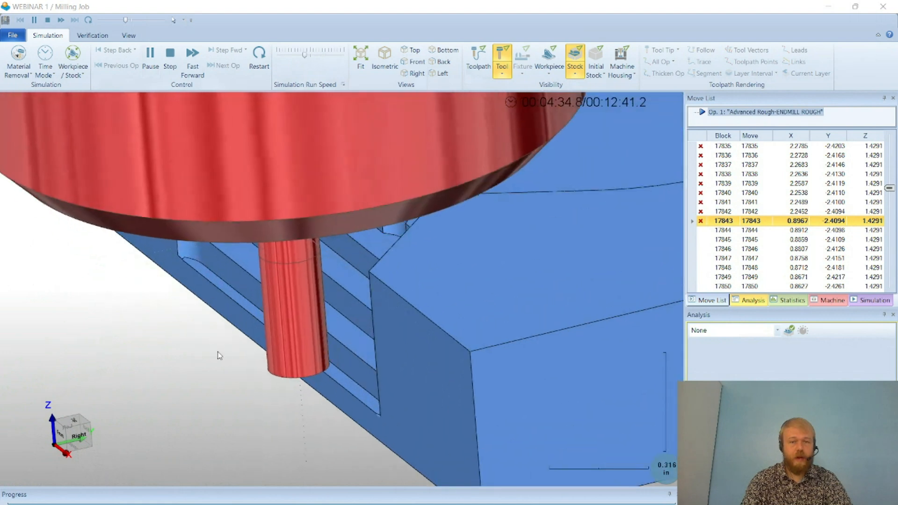
pyautogui.moveTo(217, 355); pyautogui.dragTo(465, 412, button='middle')
pyautogui.scroll(-2, 357, 459)
pyautogui.scroll(4, 415, 269)
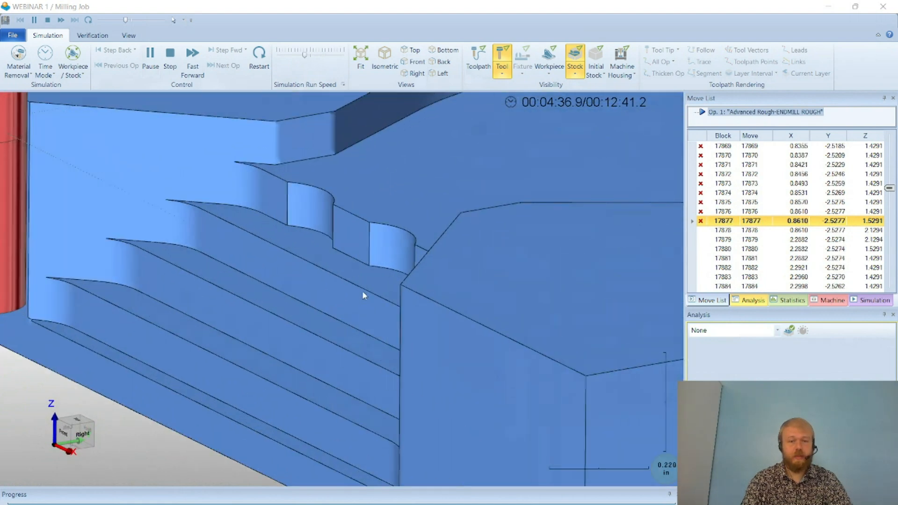
pyautogui.scroll(-2, 296, 327)
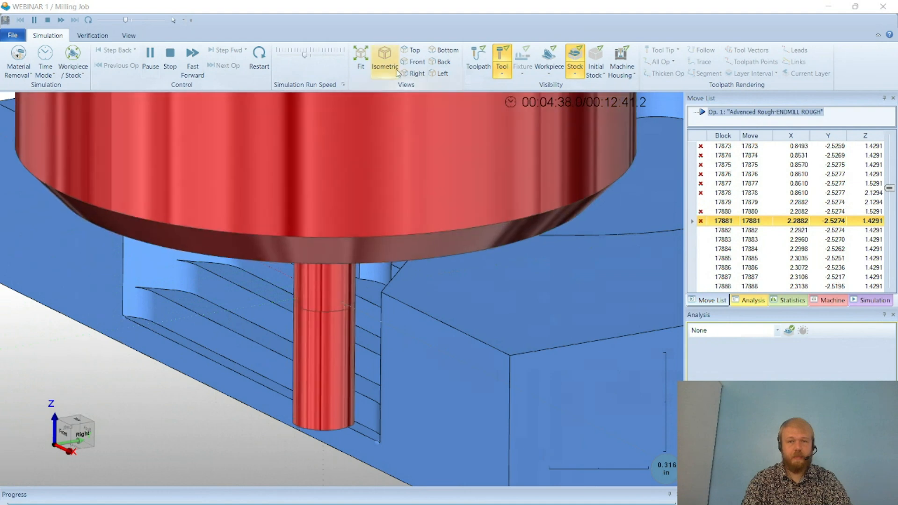
# Raise the run speed, examine the intermediate steps on the sloped face, and pause and close the simulation
pyautogui.moveTo(306, 55); pyautogui.dragTo(316, 57)
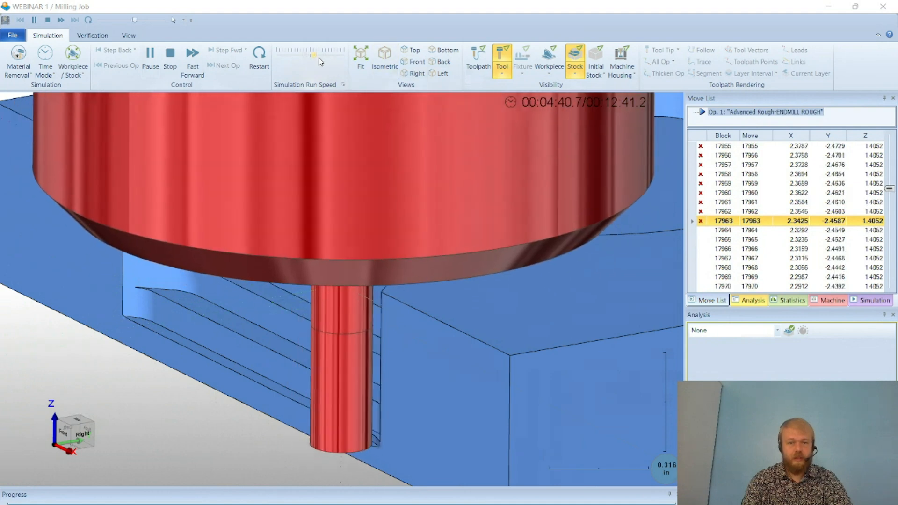
pyautogui.click(321, 59)
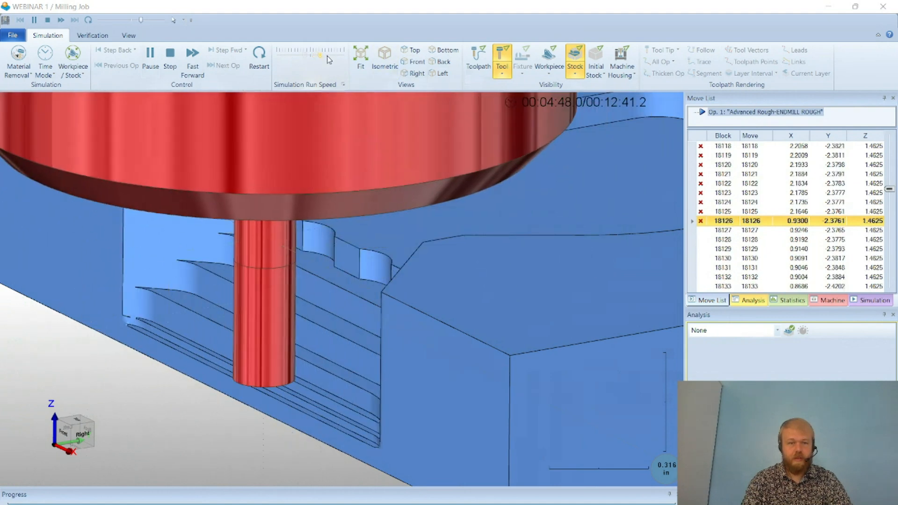
pyautogui.scroll(5, 332, 377)
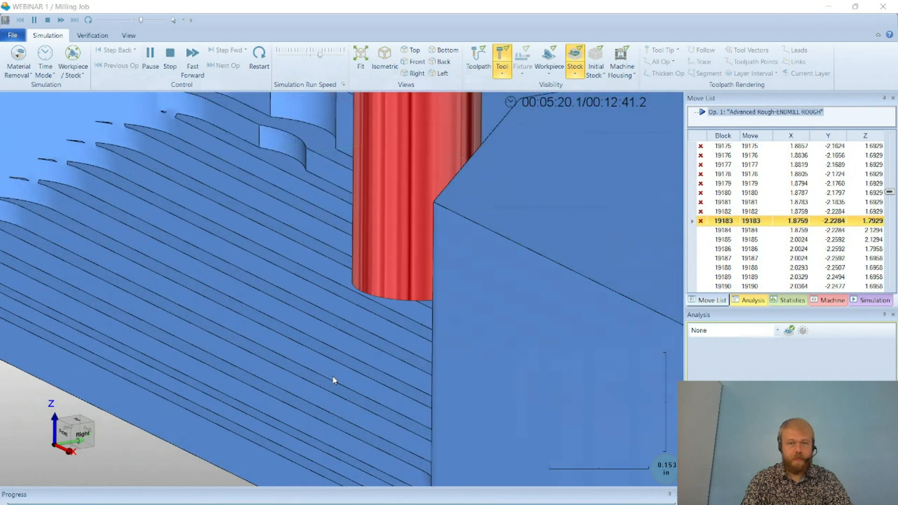
pyautogui.scroll(-5, 334, 379)
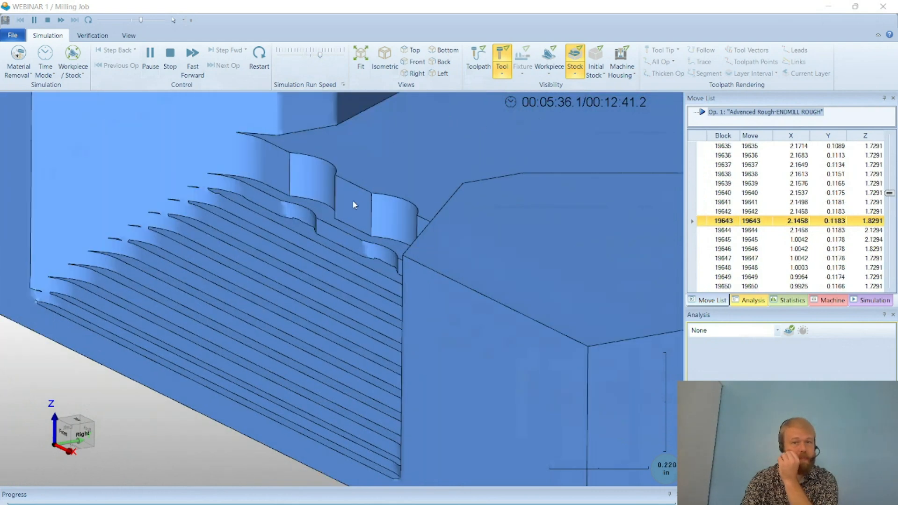
pyautogui.scroll(-4, 121, 335)
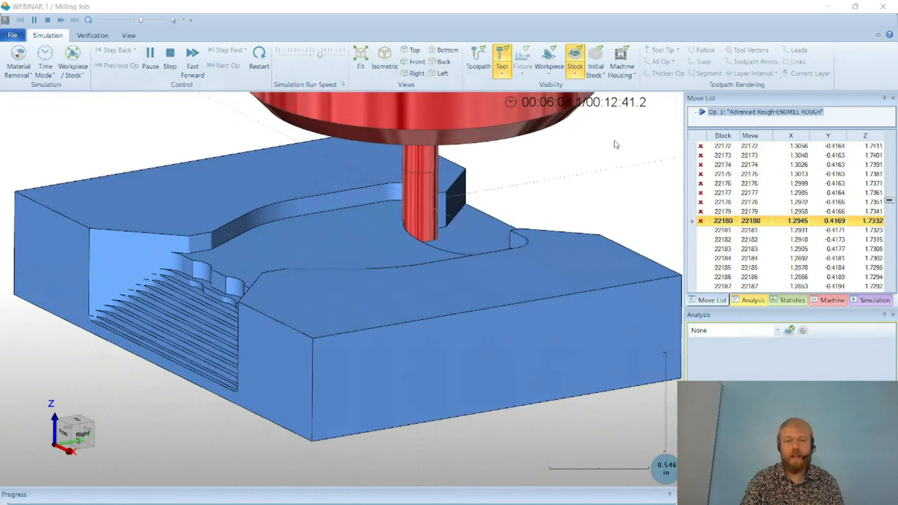
pyautogui.click(149, 55)
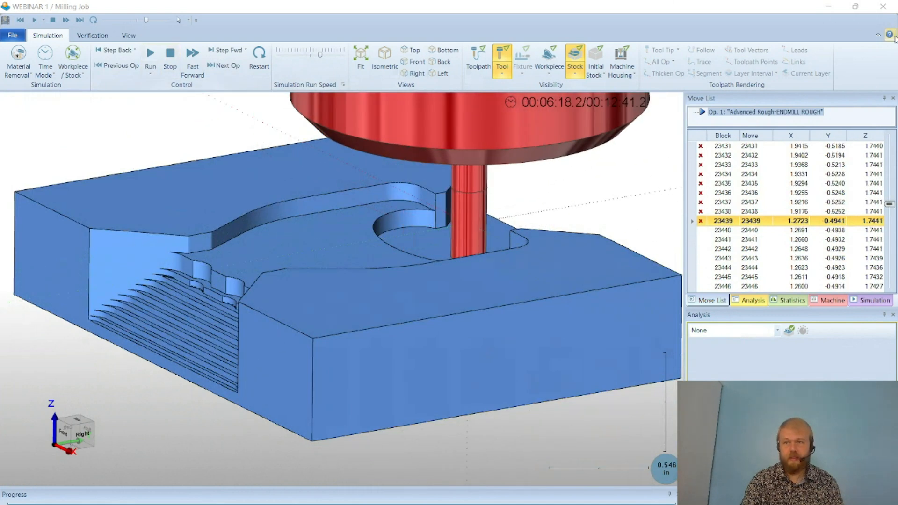
pyautogui.click(883, 6)
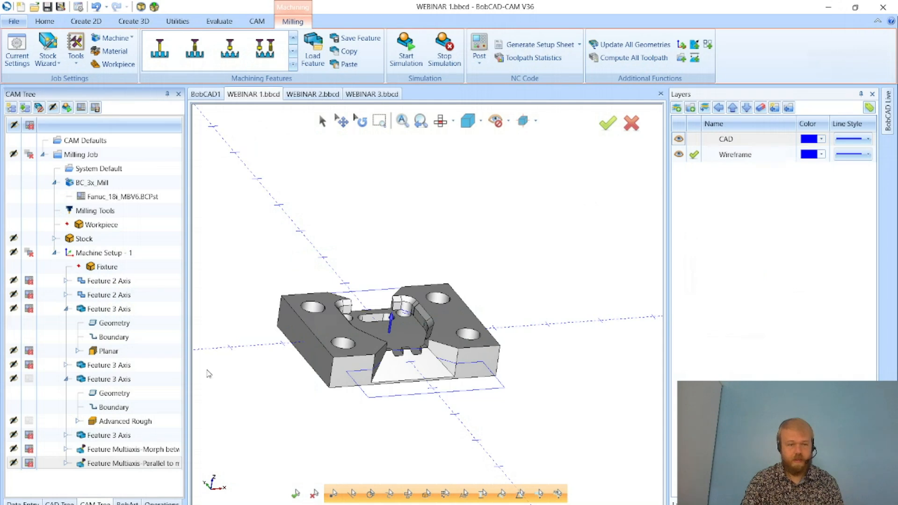
# Review the number of intermediate steps and depth of cut in the third 3-axis feature's Advanced Rough parameters
pyautogui.doubleClick(149, 383)
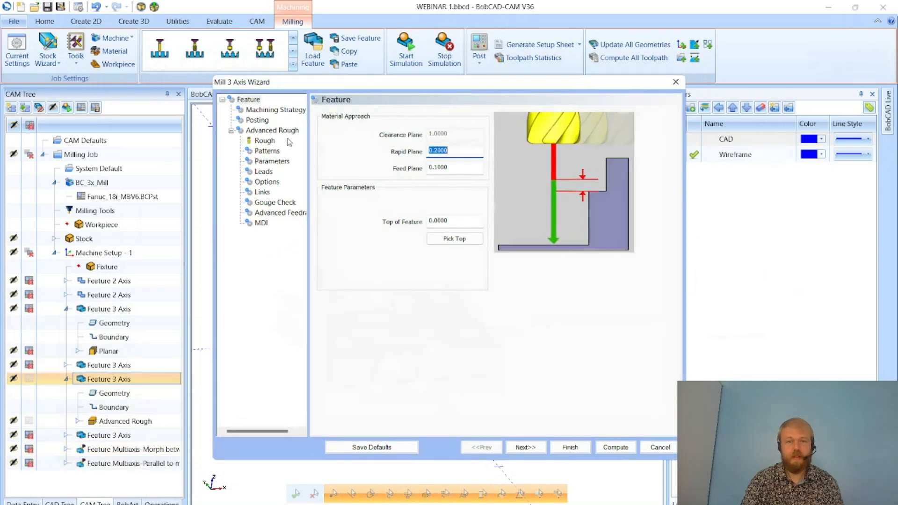
pyautogui.click(274, 161)
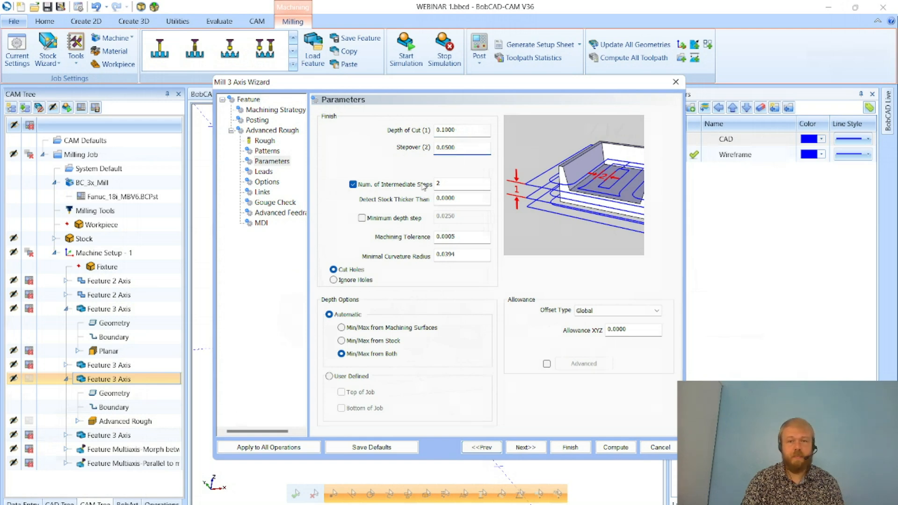
pyautogui.click(459, 187)
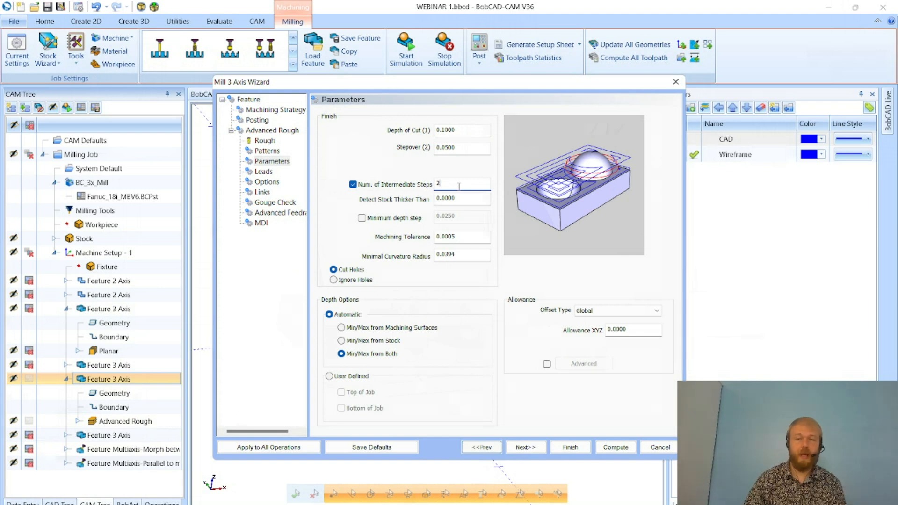
pyautogui.click(455, 131)
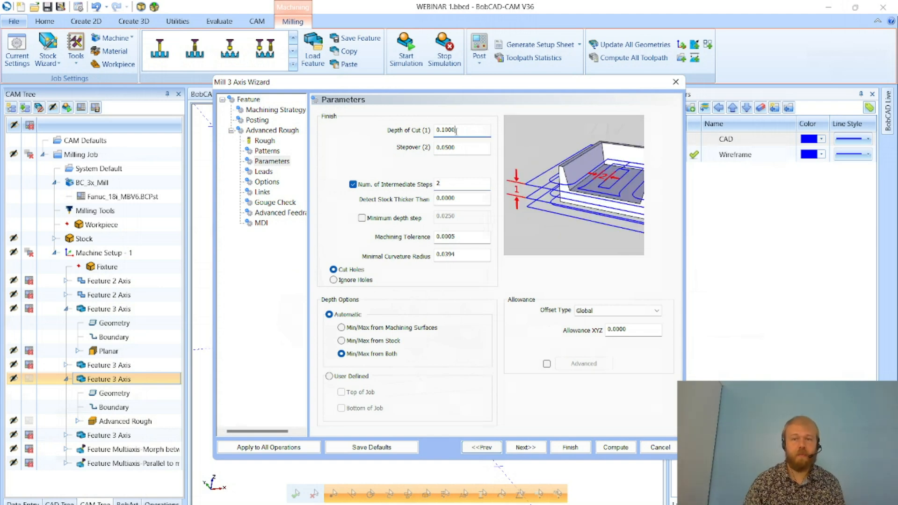
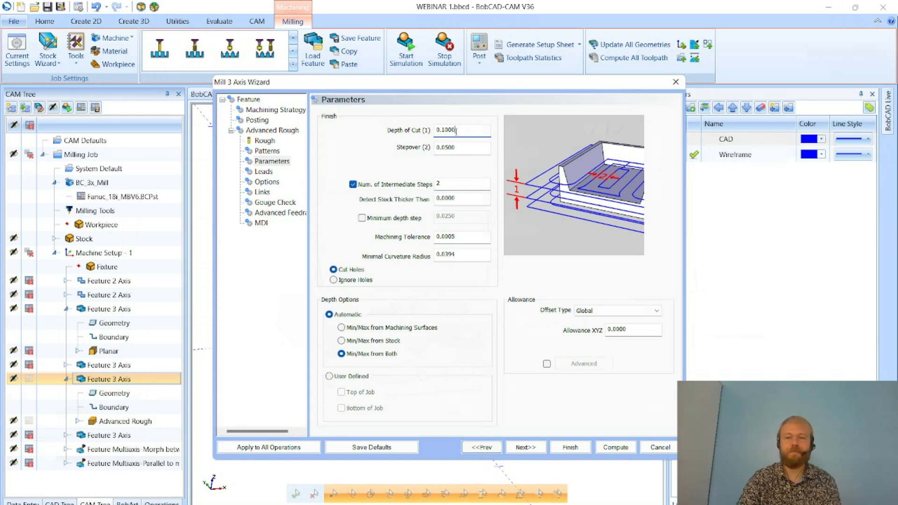
pyautogui.click(664, 449)
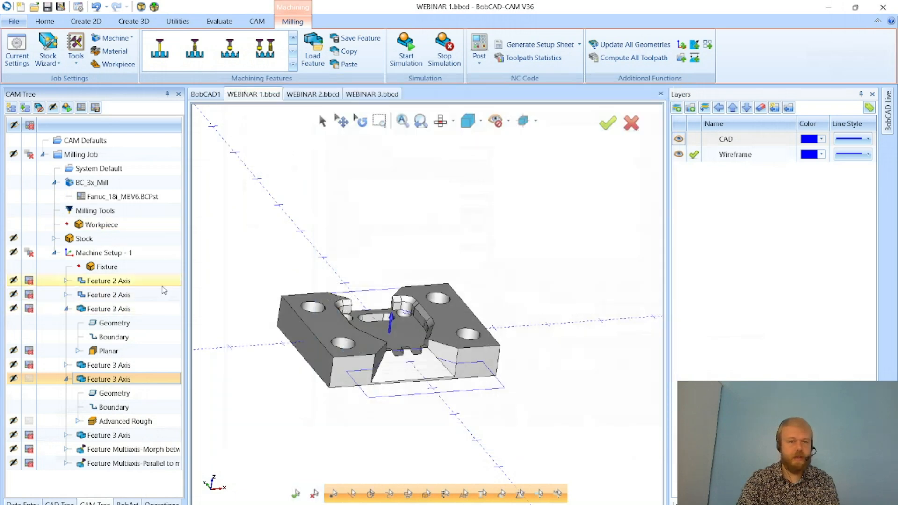
# Check the roughing tools assigned to the Pocket and Profile Rough operations of the two 2-axis features
pyautogui.doubleClick(162, 283)
pyautogui.click(264, 151)
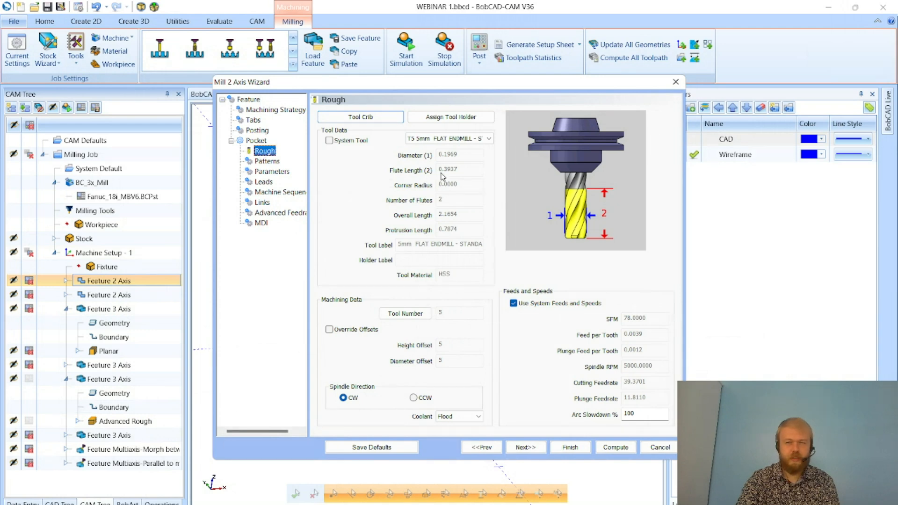
pyautogui.click(659, 447)
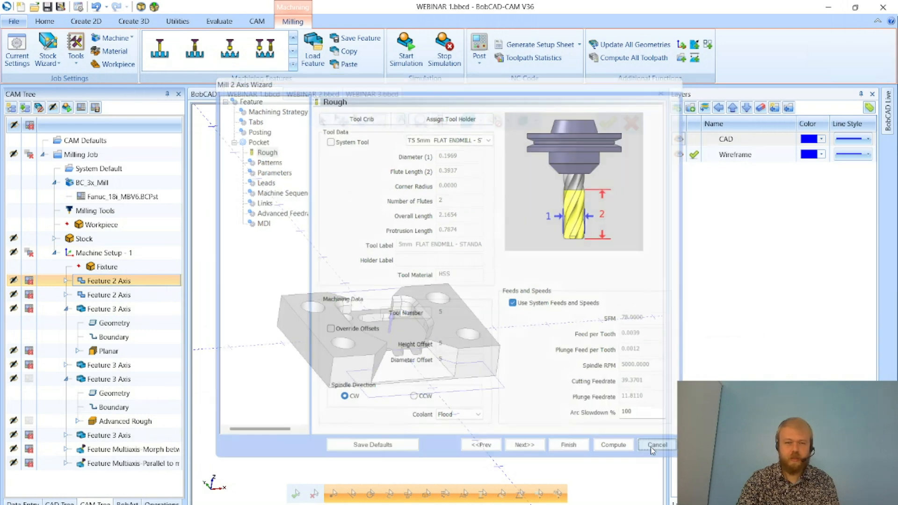
pyautogui.doubleClick(141, 294)
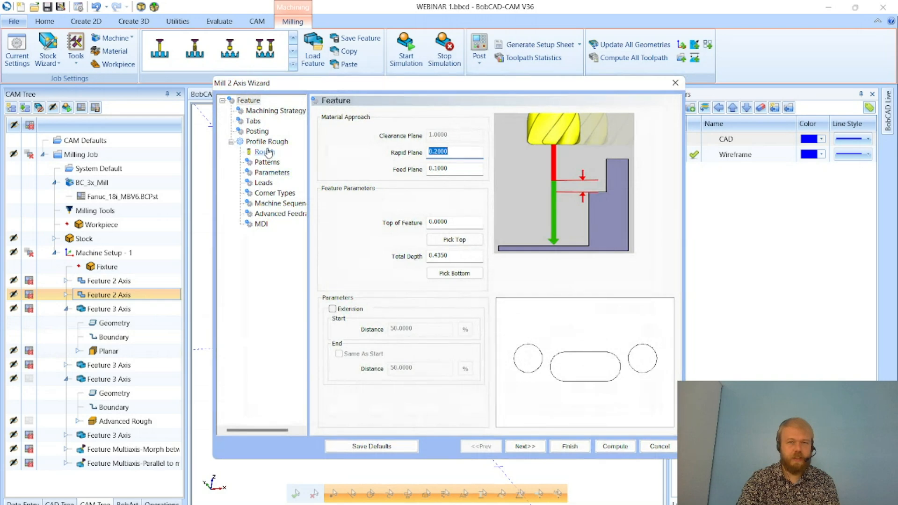
pyautogui.click(264, 152)
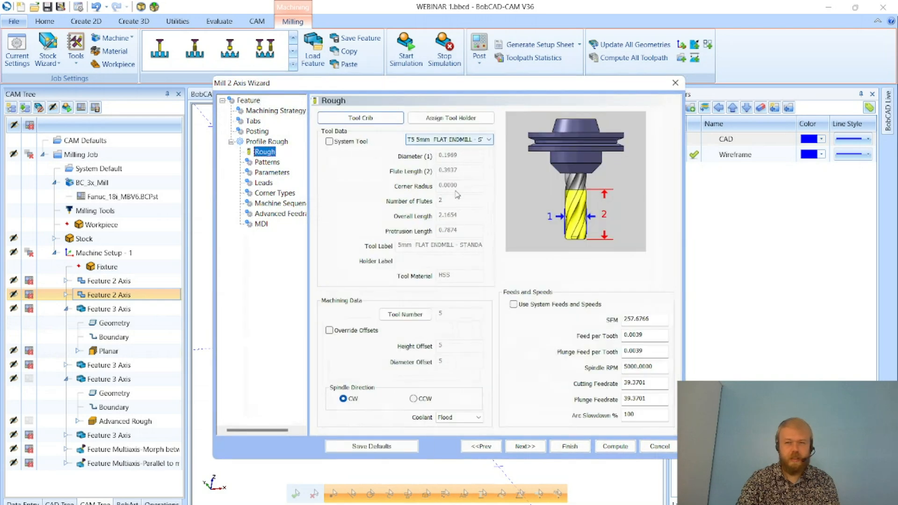
pyautogui.click(659, 446)
# Check the tool of the first 3-axis feature's Planar operation and examine its toolpath on the sloped face
pyautogui.doubleClick(93, 350)
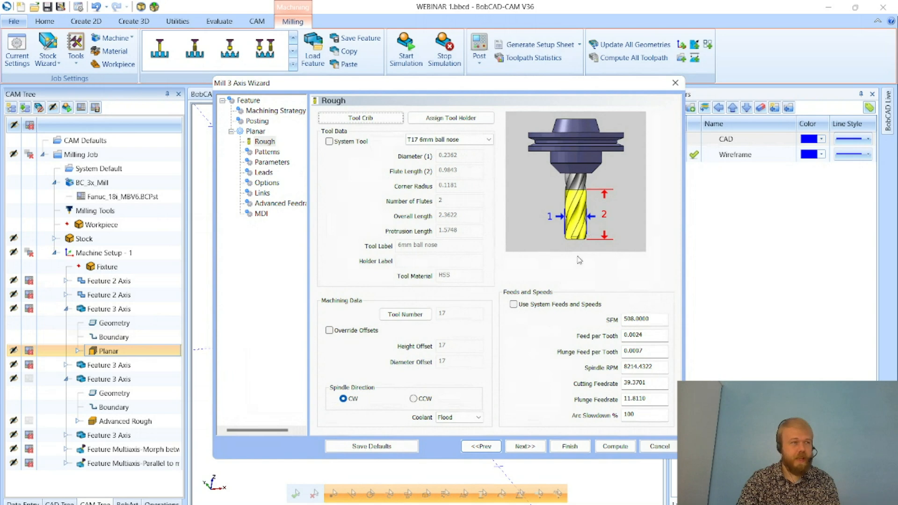
pyautogui.click(663, 447)
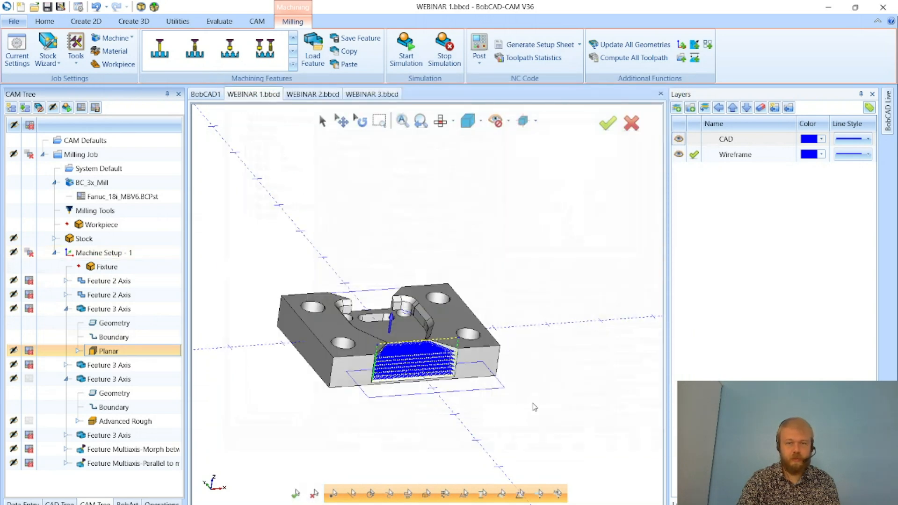
pyautogui.moveTo(534, 407); pyautogui.dragTo(570, 393, button='middle')
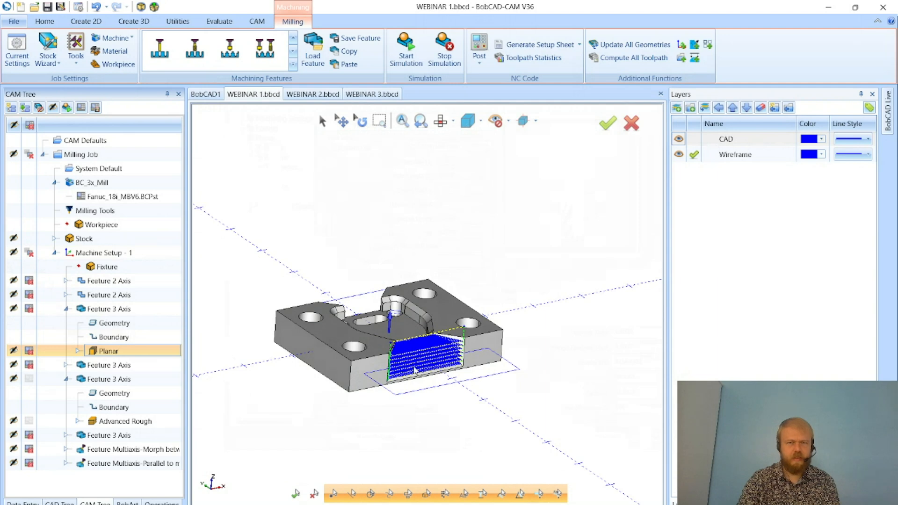
pyautogui.scroll(2, 414, 369)
pyautogui.moveTo(503, 336); pyautogui.dragTo(499, 336, button='middle')
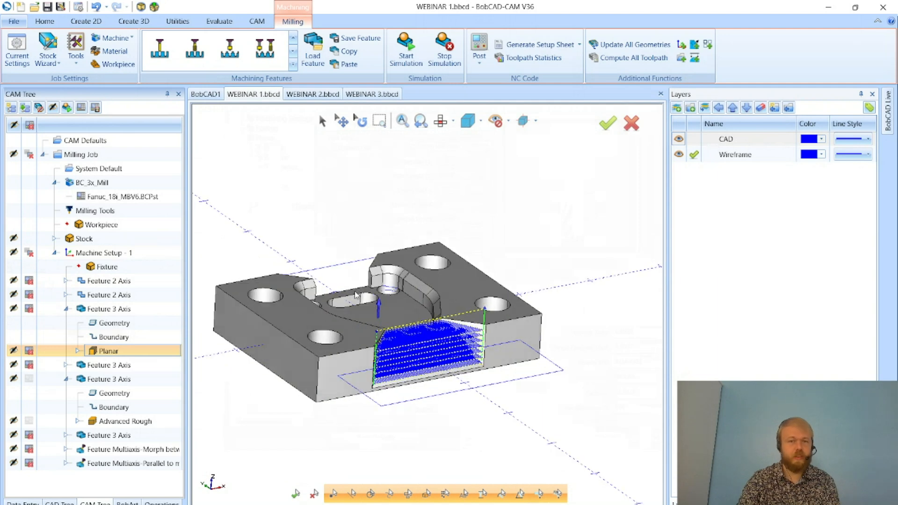
pyautogui.click(77, 310)
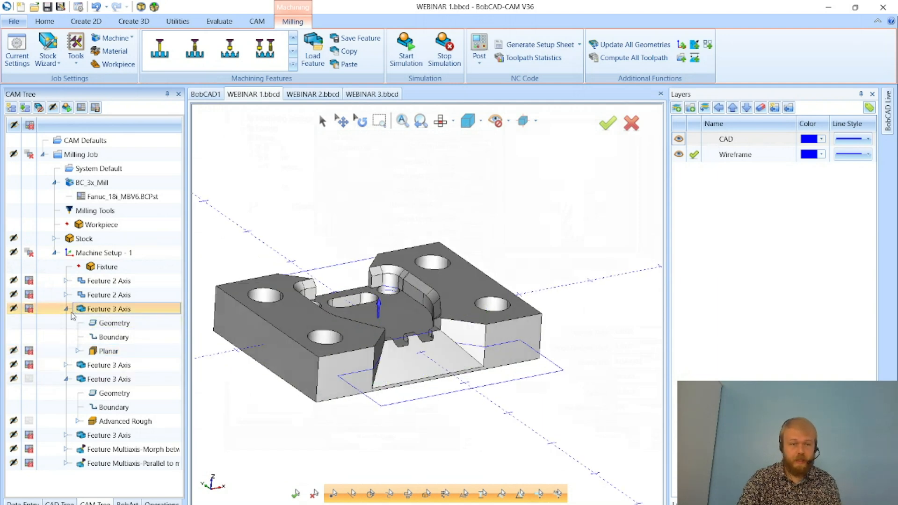
pyautogui.click(65, 309)
# Examine the Advanced Rough toolpath of the third 3-axis feature around the pocket and sloped face
pyautogui.click(107, 380)
pyautogui.scroll(2, 359, 310)
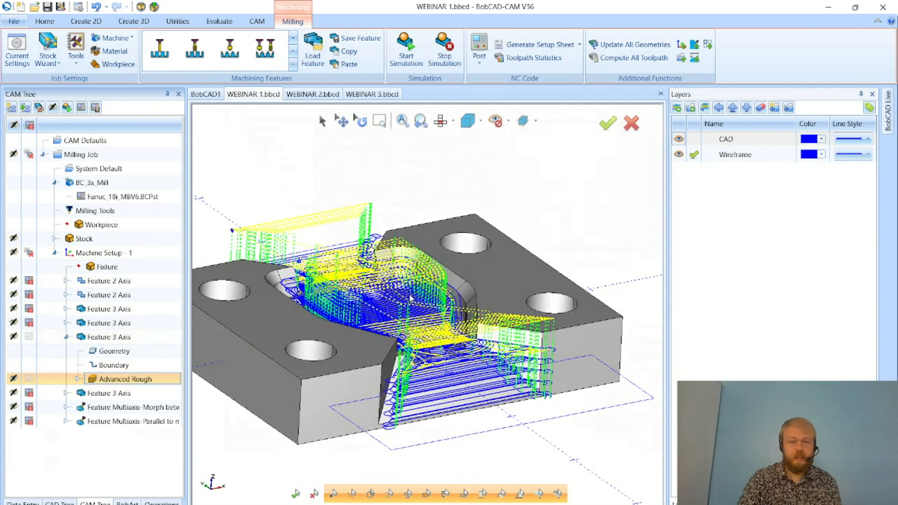
pyautogui.scroll(5, 437, 366)
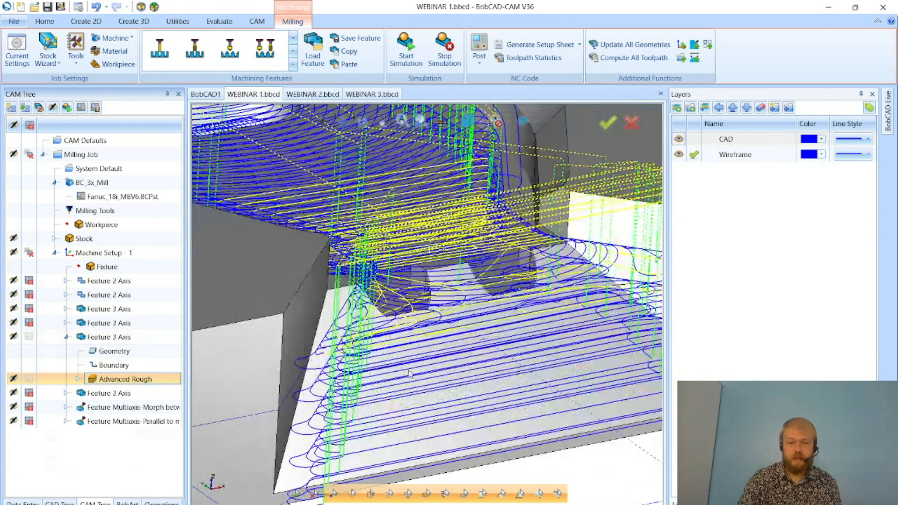
pyautogui.scroll(-3, 356, 442)
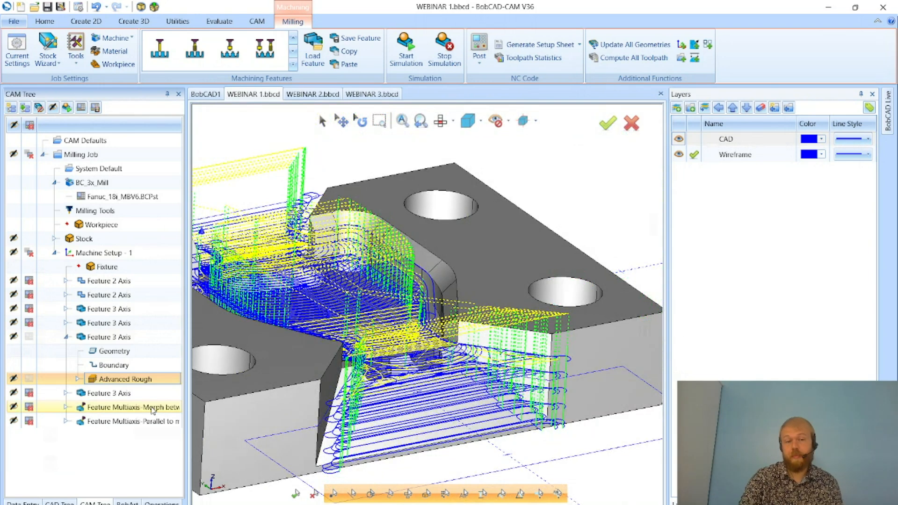
pyautogui.click(67, 337)
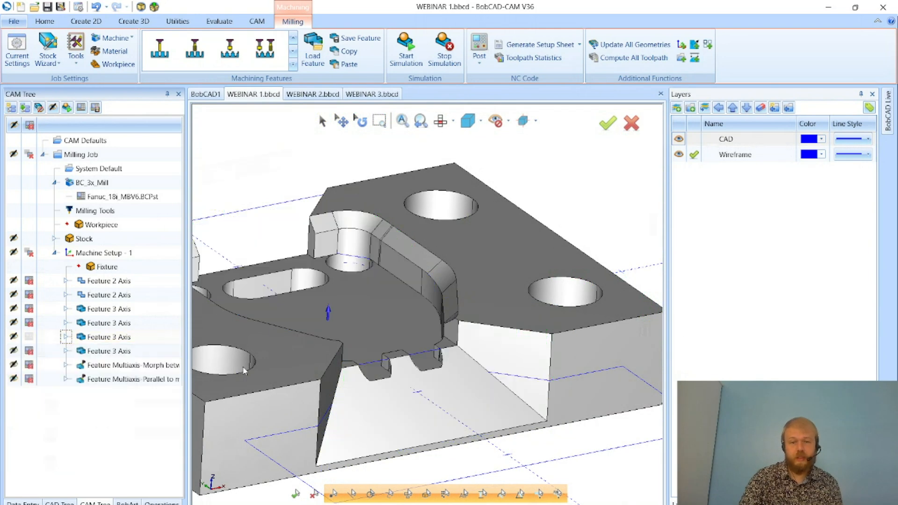
# Show the last 3-axis feature's Advanced Planar toolpath, turn its posting on, and inspect the passes over the slopes
pyautogui.click(66, 351)
pyautogui.click(14, 351)
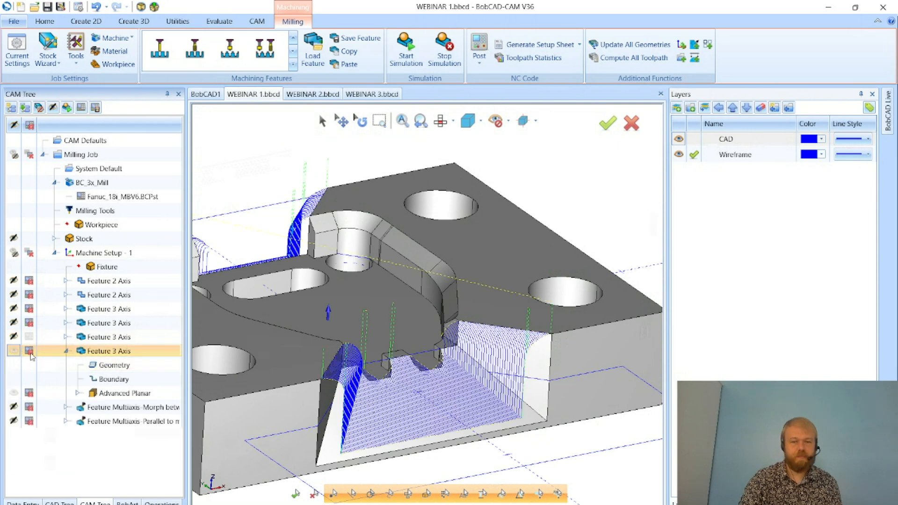
pyautogui.click(29, 352)
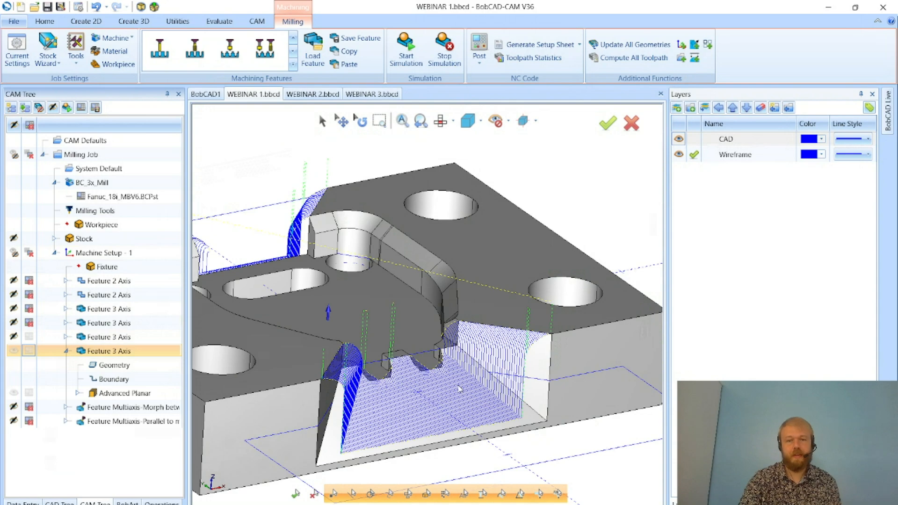
pyautogui.scroll(-2, 459, 389)
pyautogui.scroll(3, 420, 411)
pyautogui.moveTo(407, 422); pyautogui.dragTo(361, 405, button='middle')
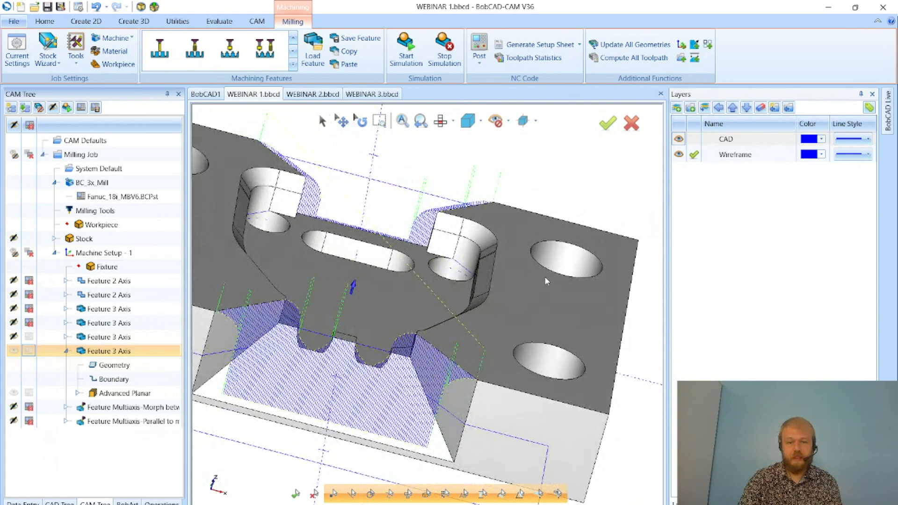
# Examine the Advanced Planar passes along the sloped face and the curved side walls next to it
pyautogui.moveTo(546, 281); pyautogui.dragTo(531, 275, button='middle')
pyautogui.scroll(3, 380, 371)
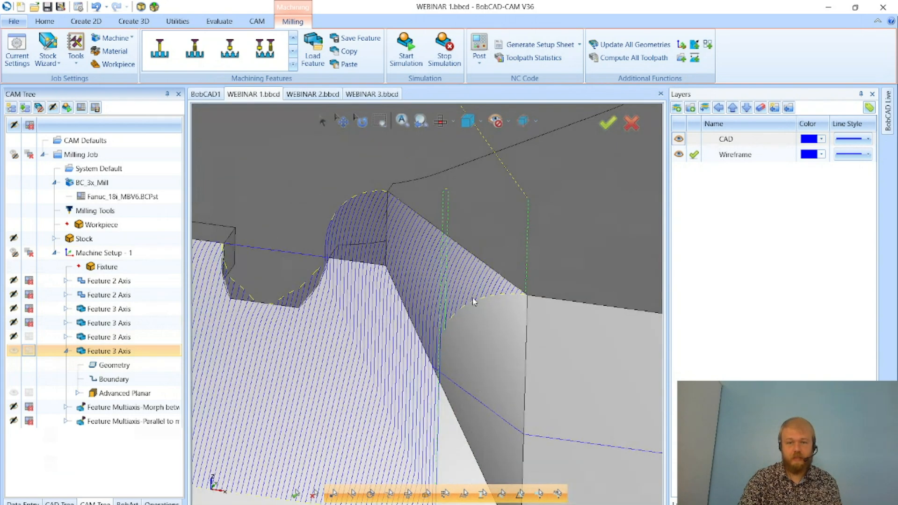
pyautogui.scroll(-3, 504, 343)
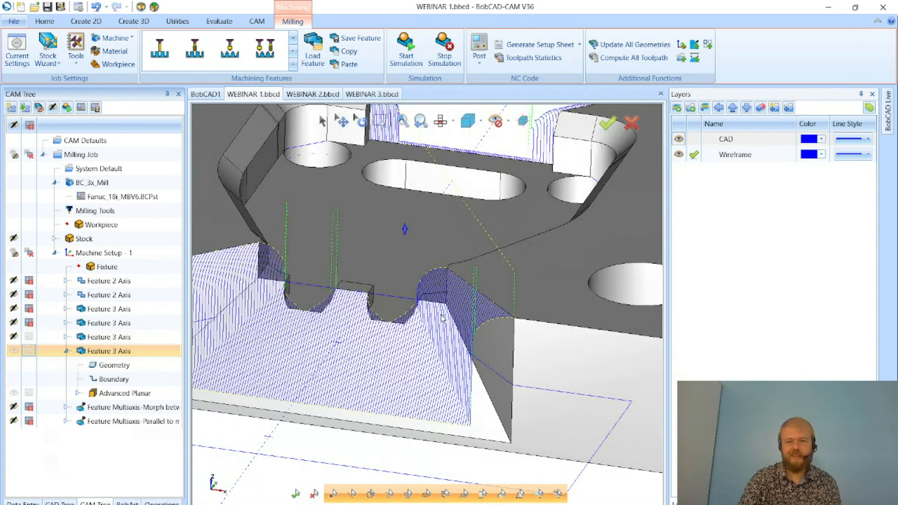
pyautogui.doubleClick(146, 354)
pyautogui.click(658, 446)
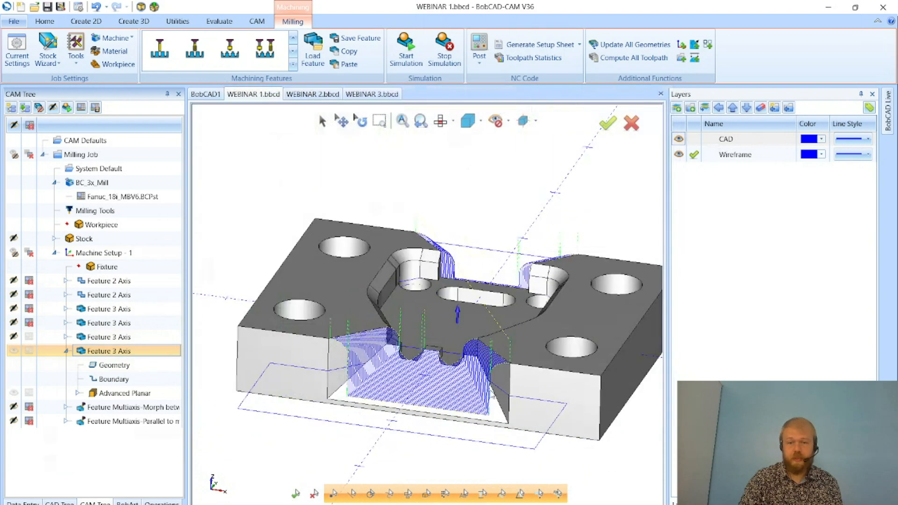
# Highlight the last 3-axis feature's machining geometry and boundary, and examine how the boundary runs around the sloped face
pyautogui.click(148, 367)
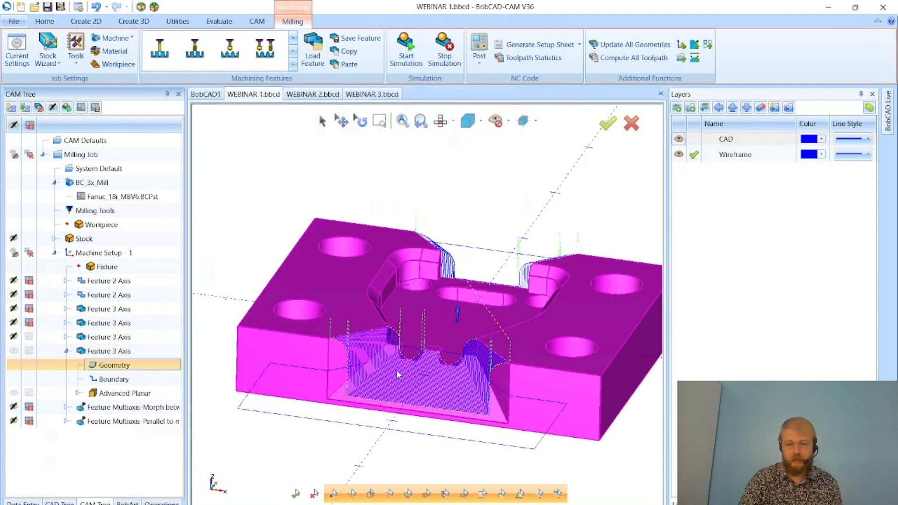
pyautogui.click(174, 382)
pyautogui.scroll(4, 358, 383)
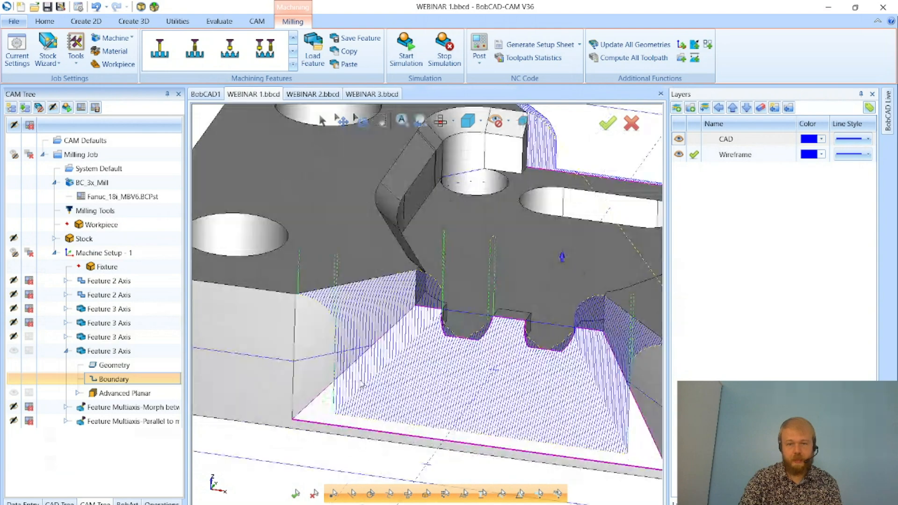
pyautogui.scroll(-6, 383, 385)
pyautogui.moveTo(355, 398); pyautogui.dragTo(475, 402, button='middle')
pyautogui.scroll(6, 462, 451)
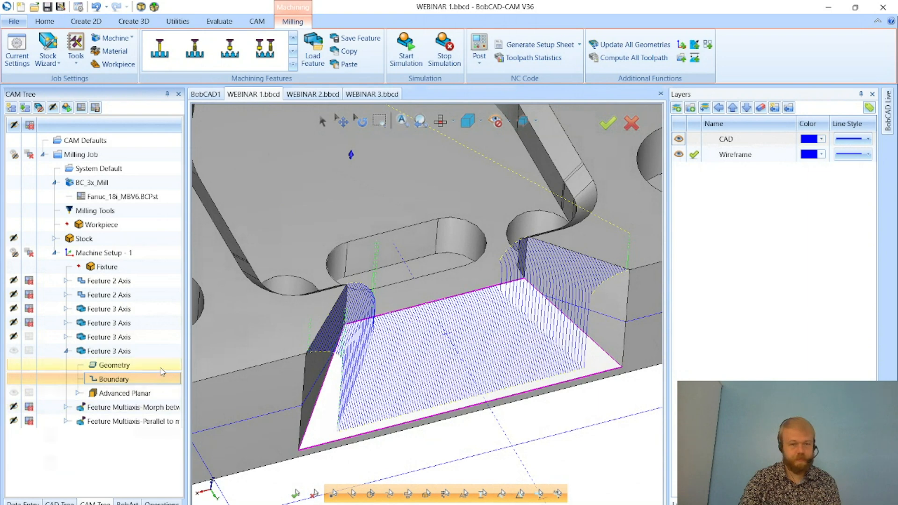
# Open the last 3-axis feature's settings and review its machining strategy, posting, tool and cut pattern
pyautogui.doubleClick(159, 352)
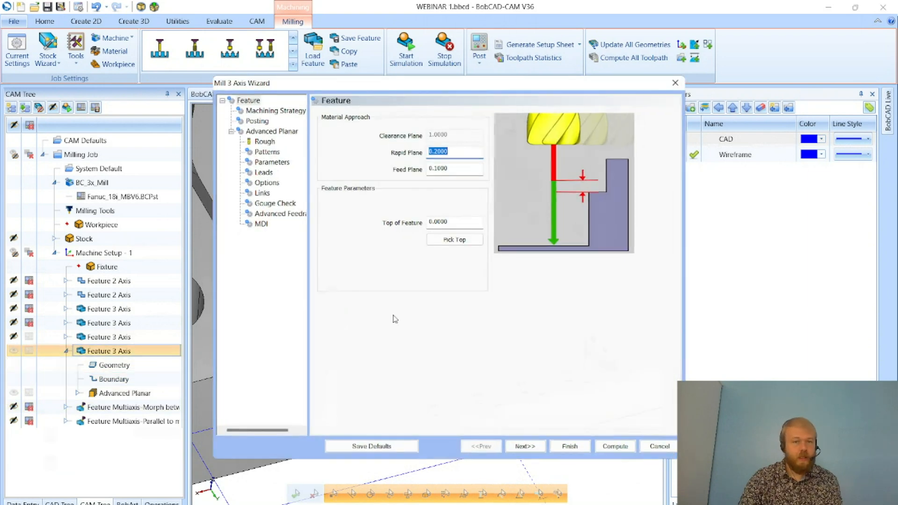
pyautogui.click(524, 446)
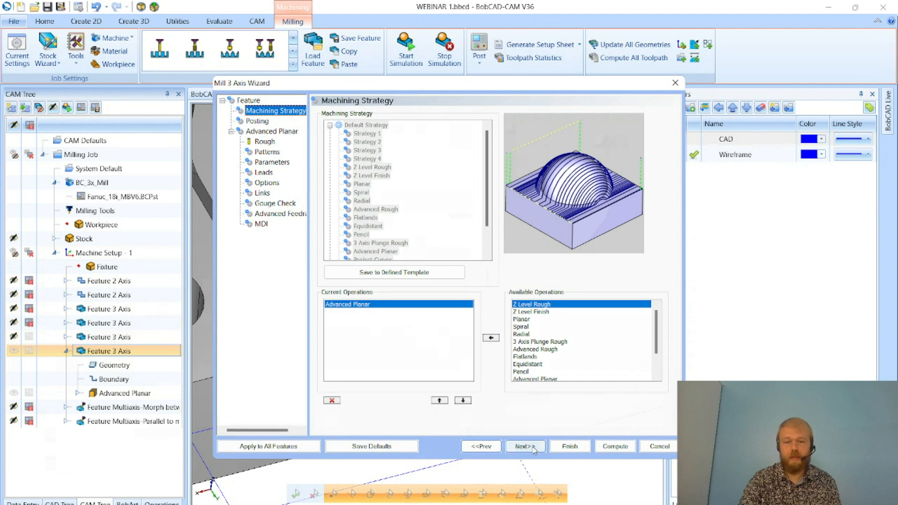
pyautogui.click(520, 449)
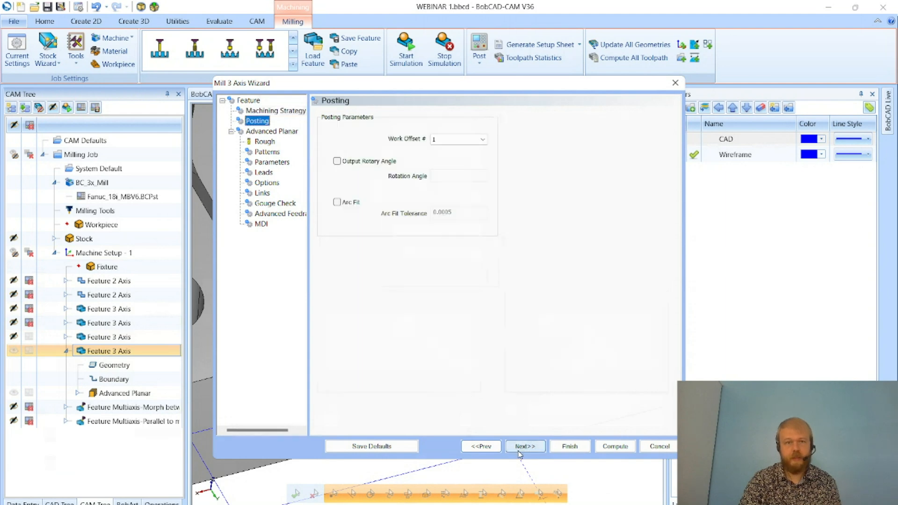
pyautogui.click(519, 451)
pyautogui.click(518, 452)
pyautogui.click(519, 452)
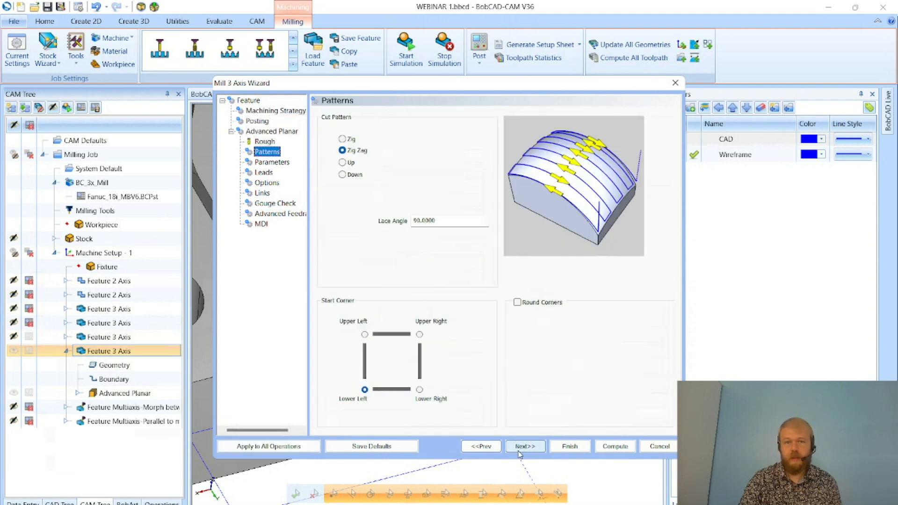
# Switch the Advanced Planar stepover to Adaptive with a minimum stepover of .005
pyautogui.click(519, 448)
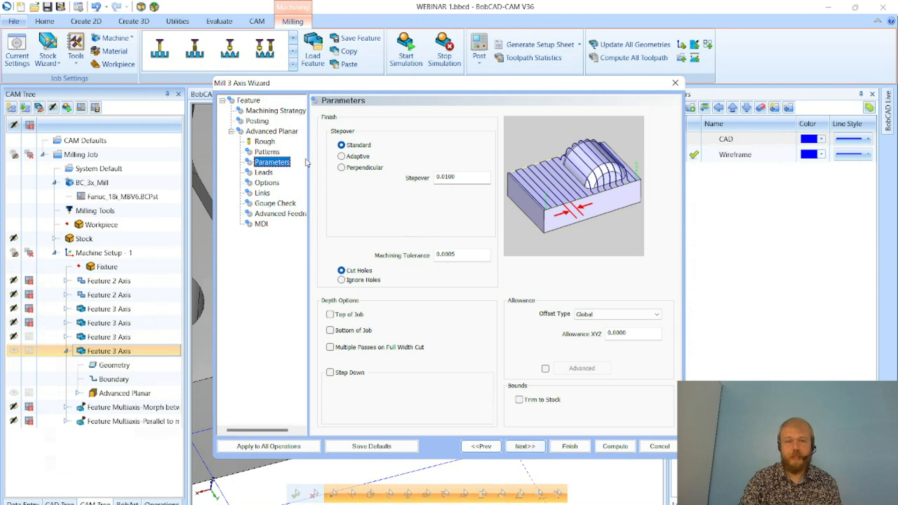
pyautogui.click(358, 147)
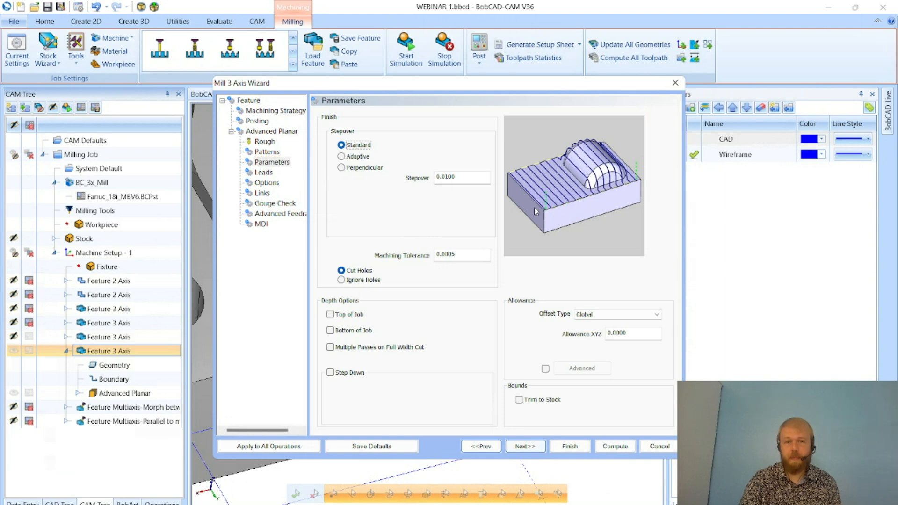
pyautogui.click(463, 177)
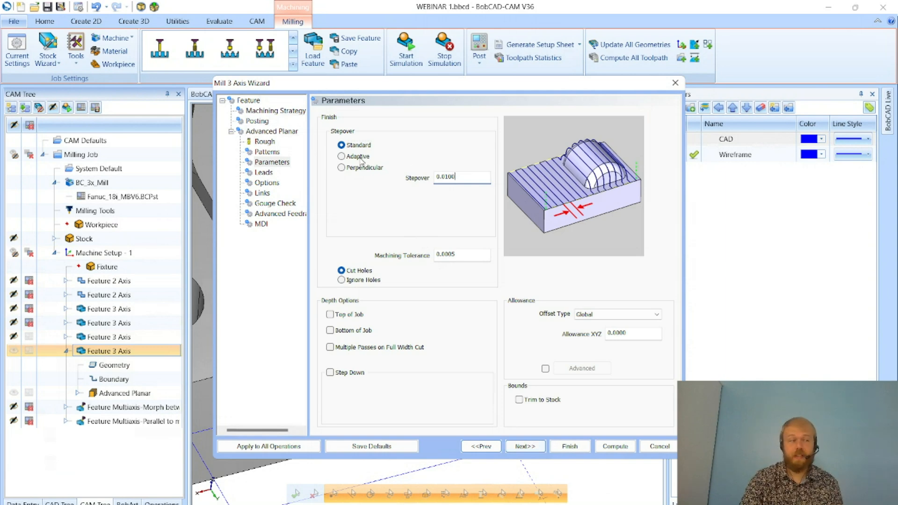
pyautogui.click(360, 159)
pyautogui.click(463, 195)
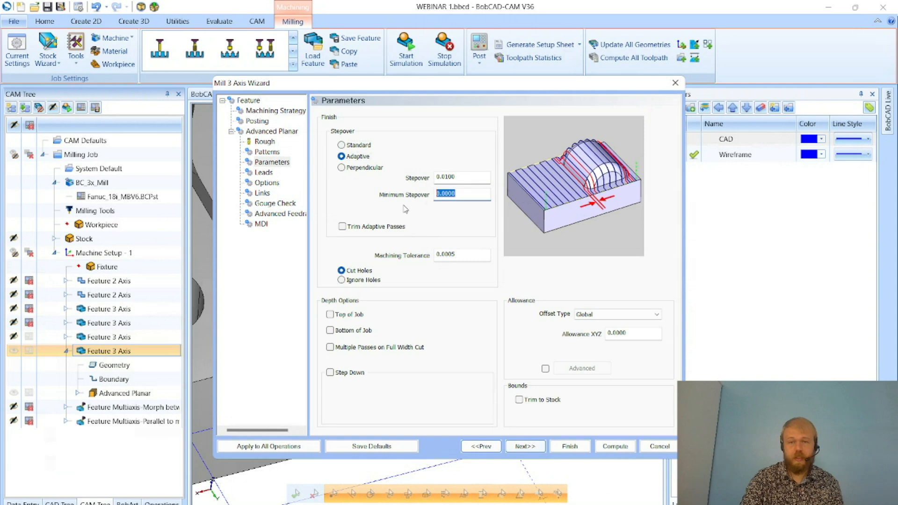
pyautogui.write('.')
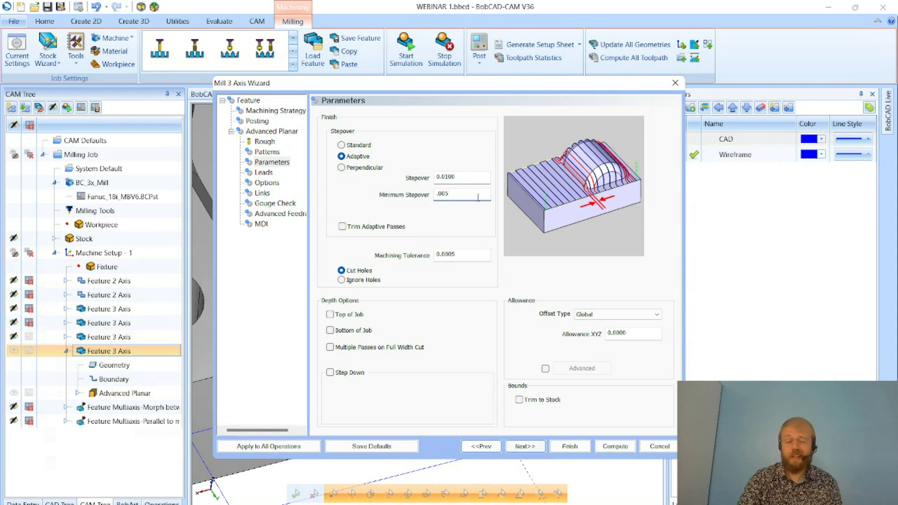
# Compare the preview illustrations for the adaptive Stepover and Minimum Stepover values
pyautogui.click(467, 180)
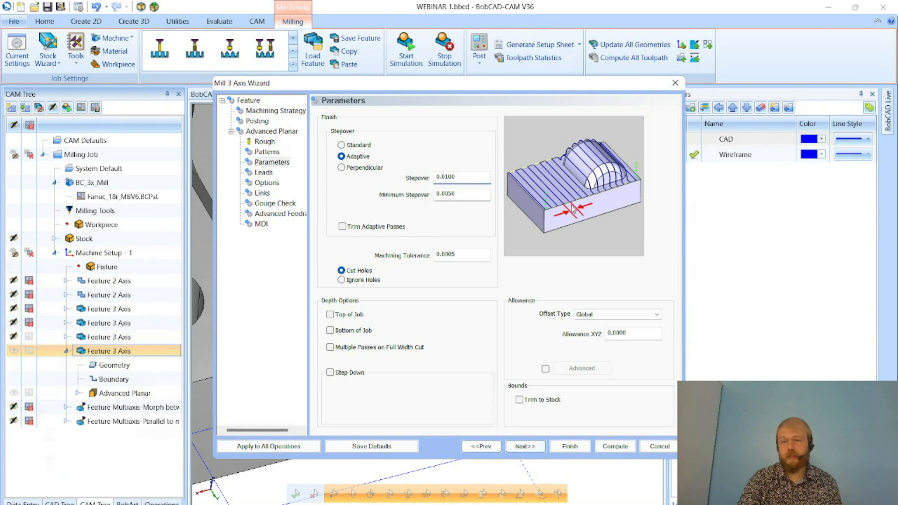
pyautogui.click(473, 194)
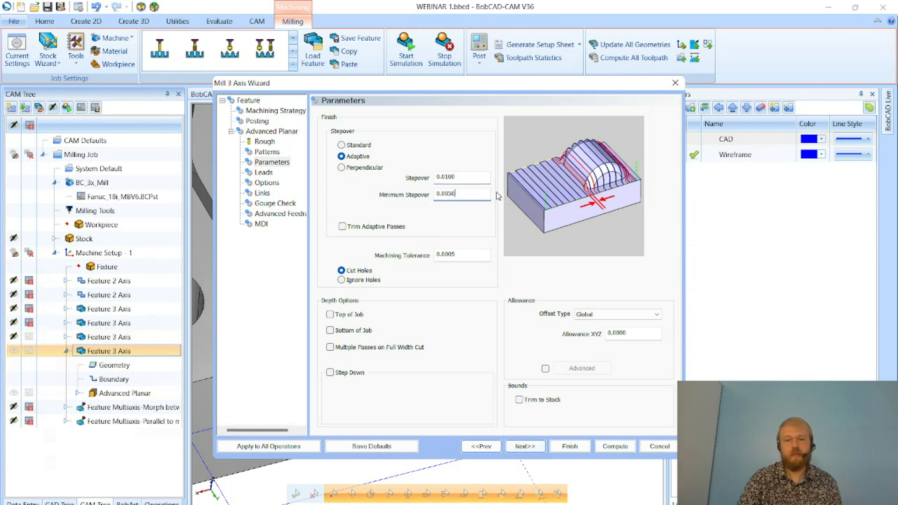
pyautogui.click(475, 178)
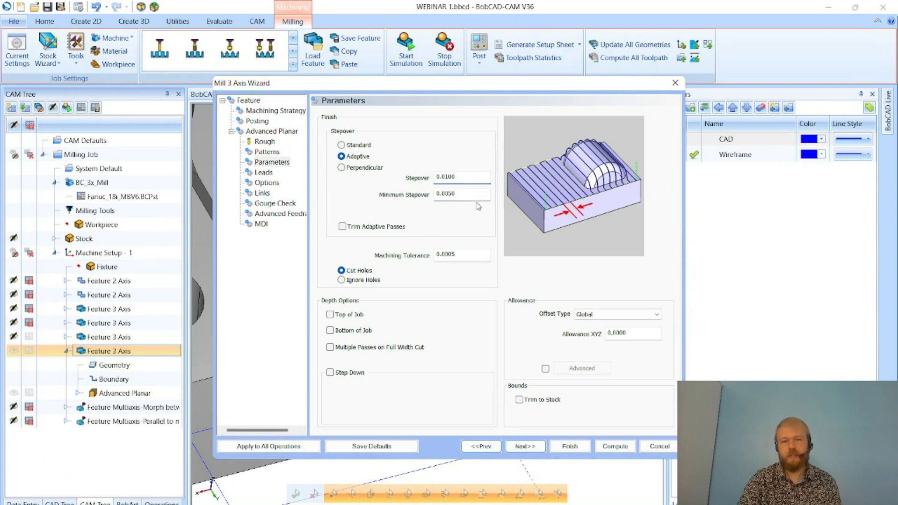
pyautogui.click(470, 198)
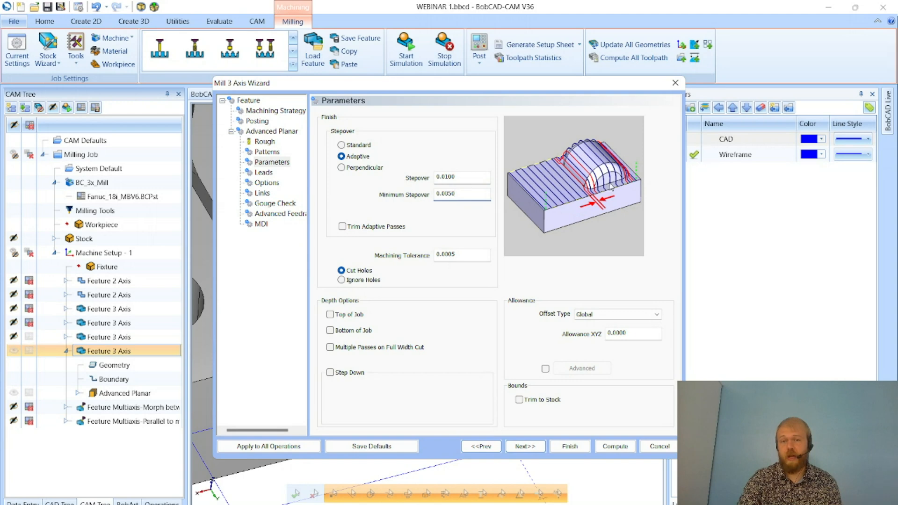
pyautogui.click(477, 181)
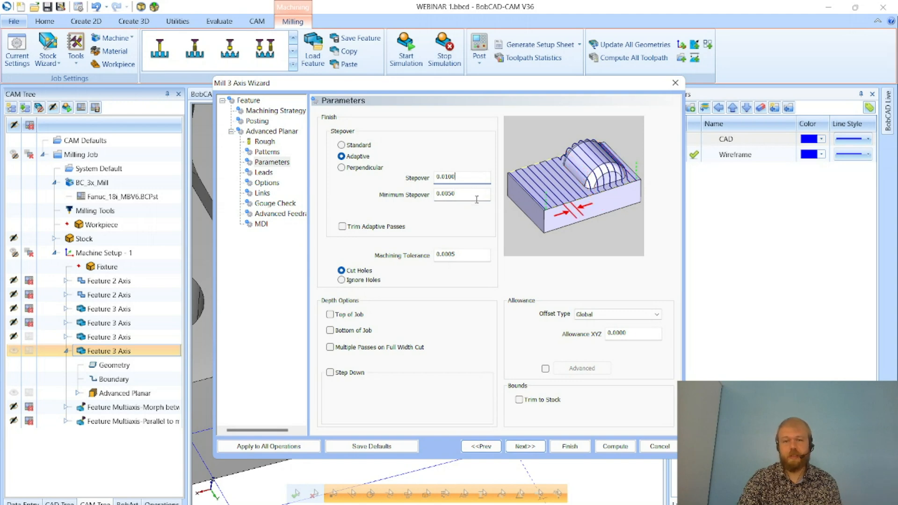
pyautogui.click(477, 199)
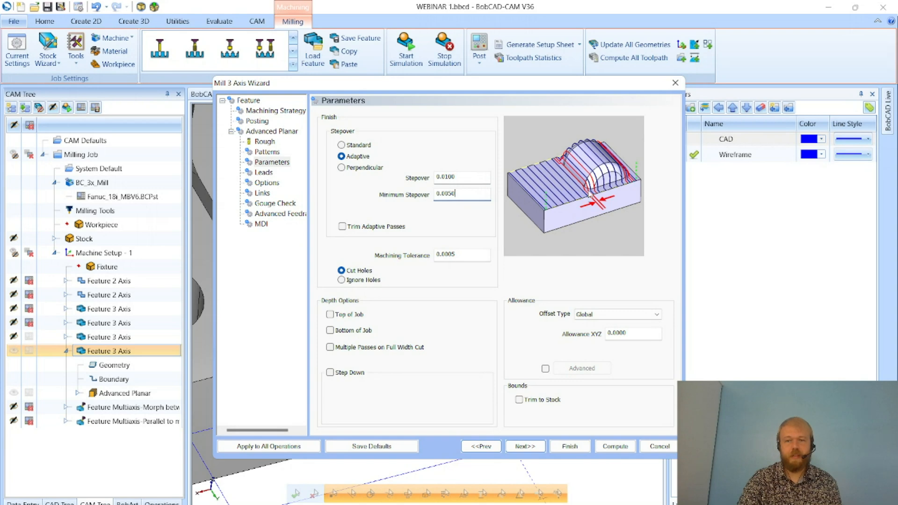
# Review the Leads and Options settings, showing what Rest Finishing offers and leaving it disabled
pyautogui.click(520, 446)
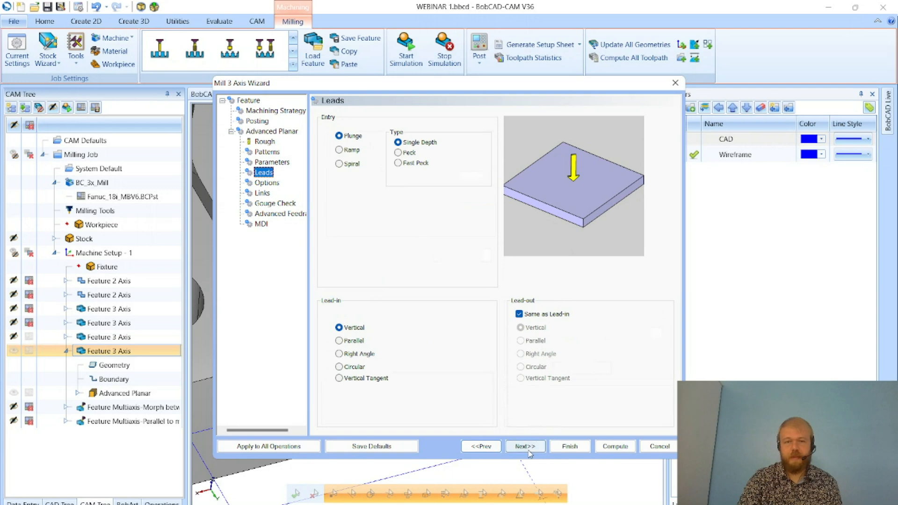
pyautogui.click(528, 449)
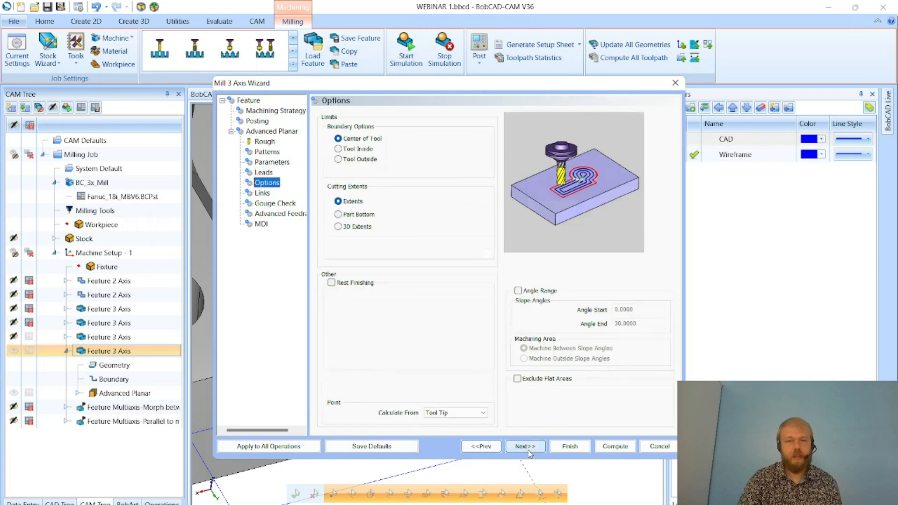
pyautogui.click(358, 285)
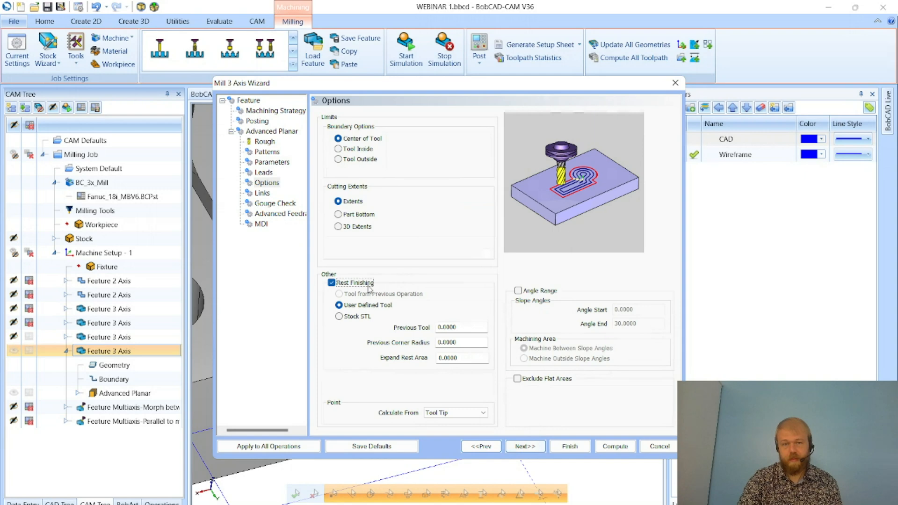
pyautogui.click(332, 283)
# Review the Links, Gouge Check and Advanced Feedrates settings and the predefined MDI commands such as Spindle Speed and Work Offset
pyautogui.click(531, 449)
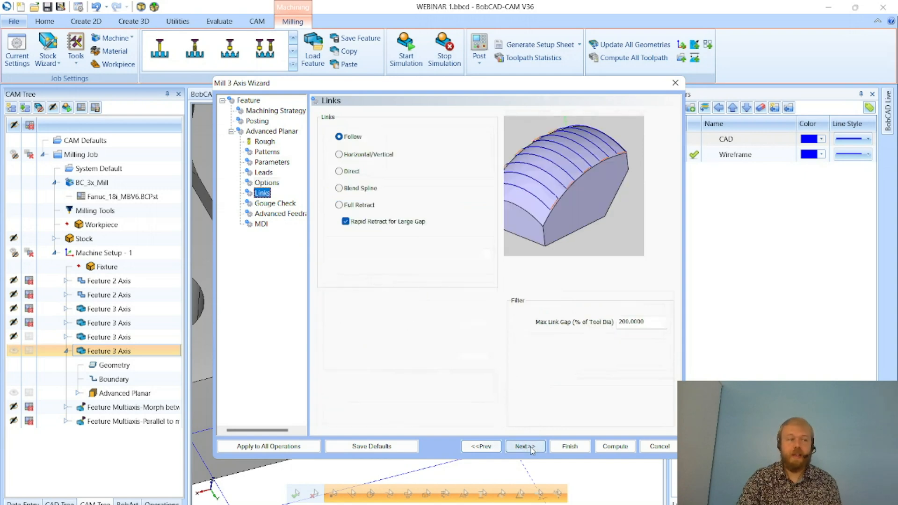
pyautogui.click(532, 450)
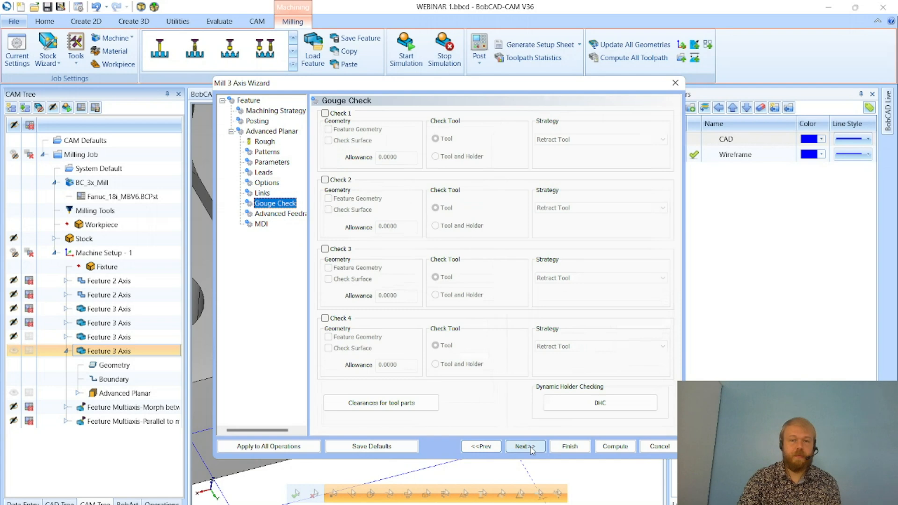
pyautogui.click(531, 450)
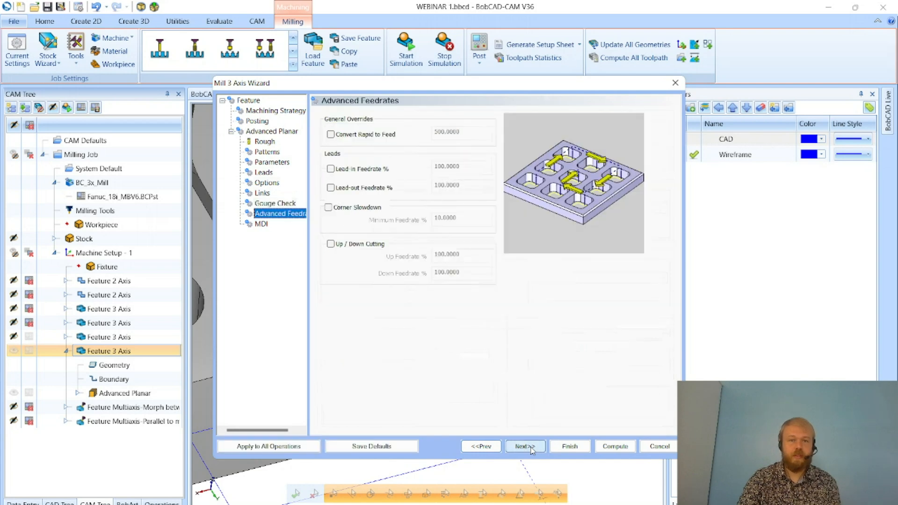
pyautogui.click(531, 450)
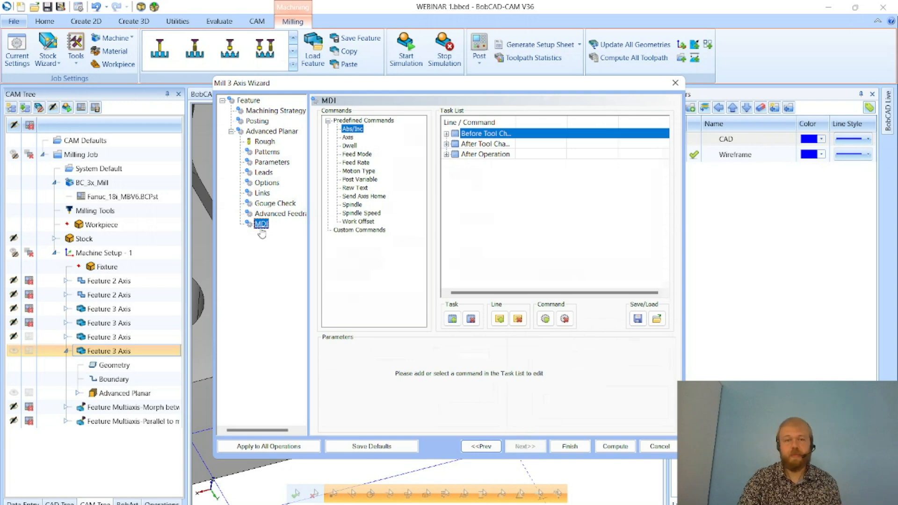
pyautogui.click(361, 213)
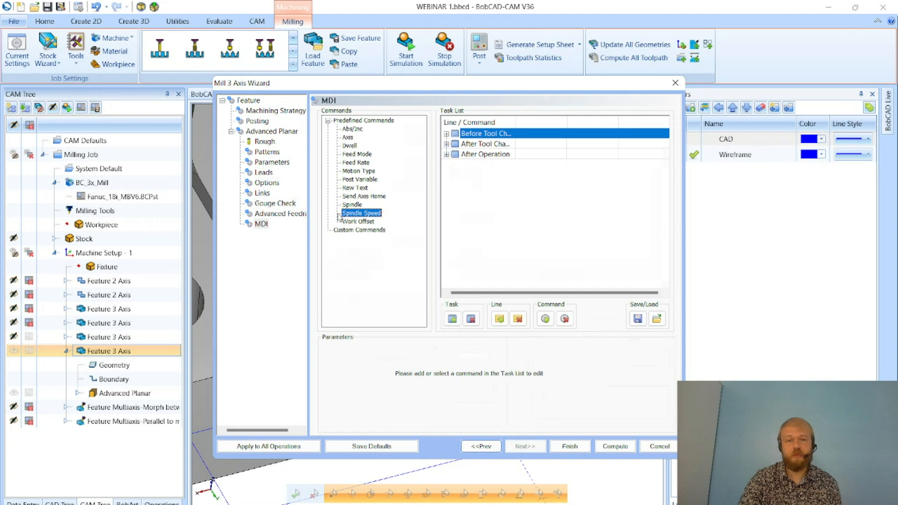
pyautogui.click(358, 222)
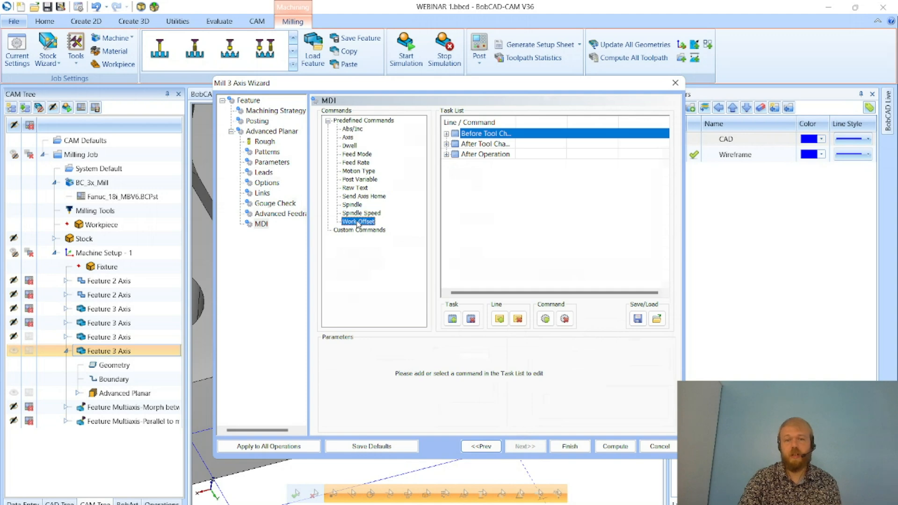
# Add a Raw Text MDI command after the operation, reading "TEST COMMENT" and output as a comment
pyautogui.click(354, 188)
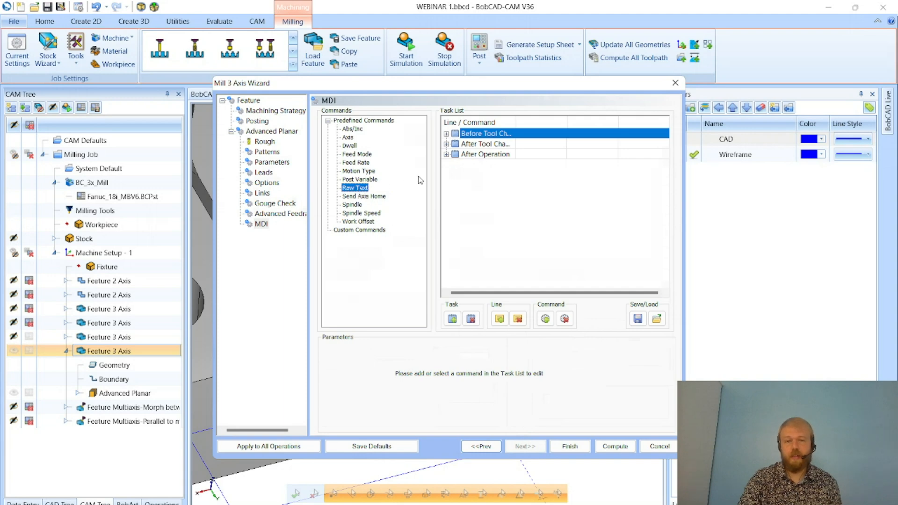
pyautogui.click(500, 156)
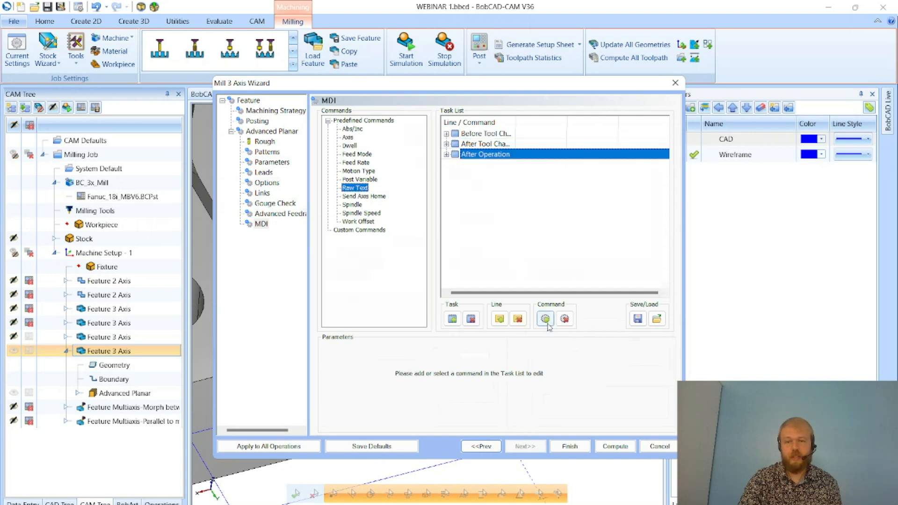
pyautogui.click(546, 319)
pyautogui.moveTo(458, 359); pyautogui.dragTo(353, 399)
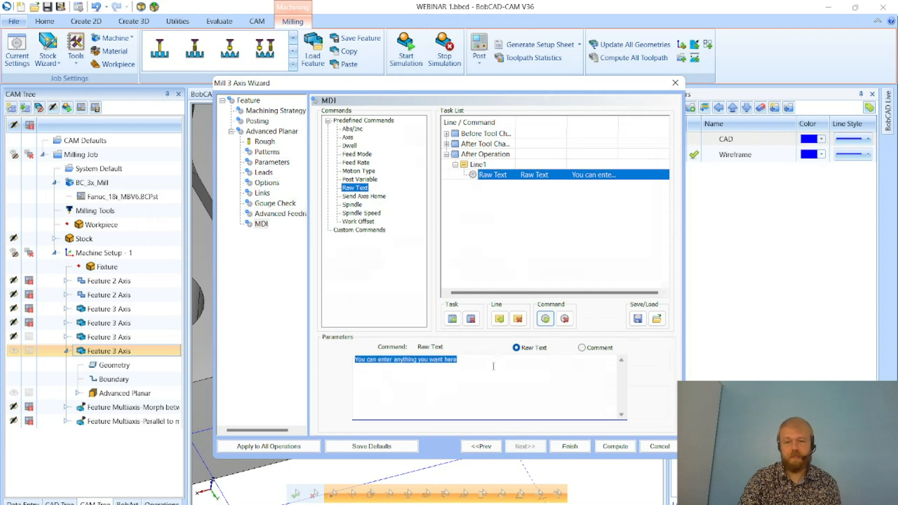
pyautogui.write('TEST COMMENT')
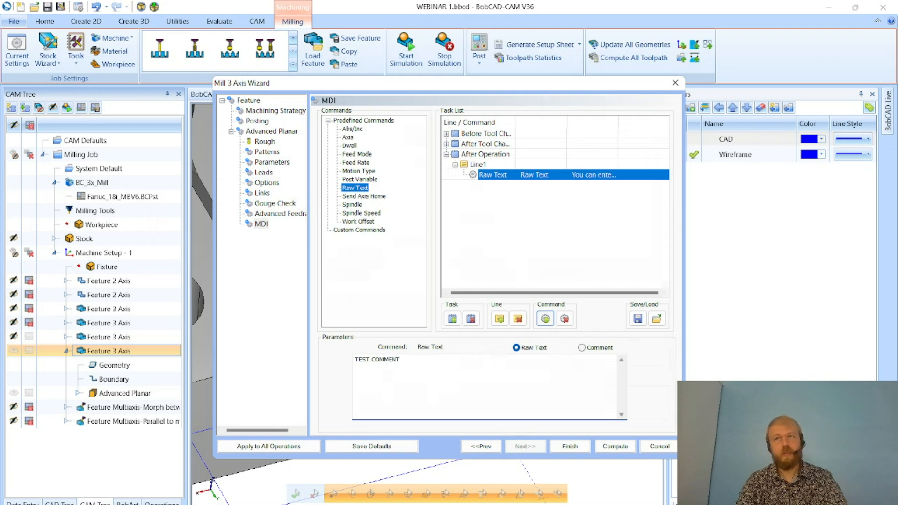
pyautogui.click(581, 349)
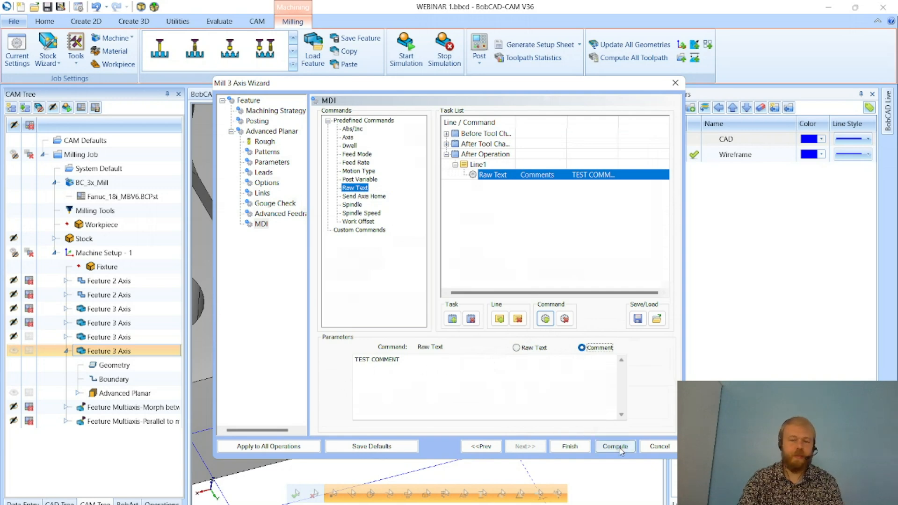
# Finish the Advanced Planar feature wizard and start a Backplot of its Advanced Planar operation
pyautogui.click(569, 447)
pyautogui.click(181, 394)
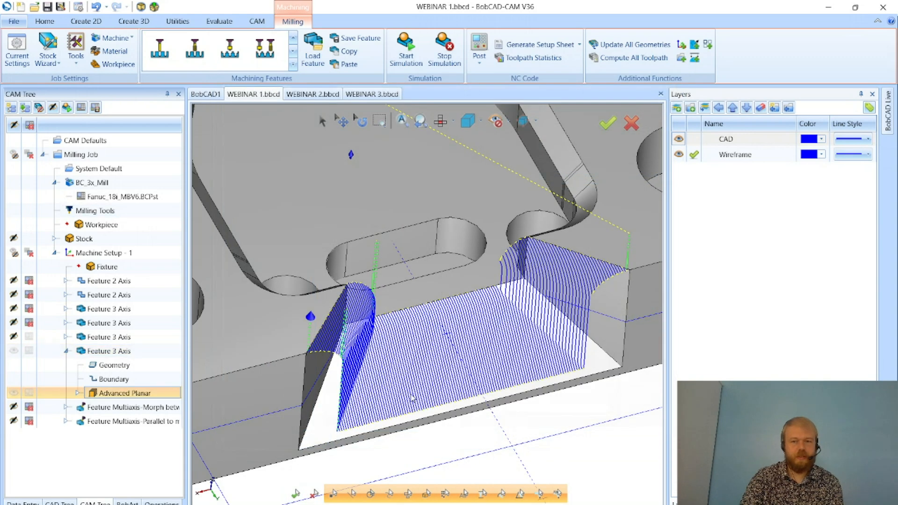
pyautogui.scroll(-2, 411, 398)
pyautogui.scroll(2, 363, 362)
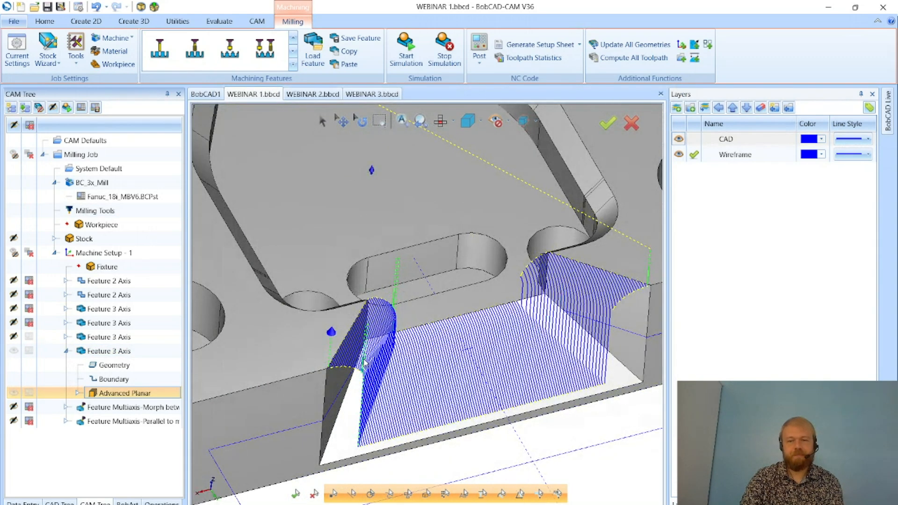
pyautogui.rightClick(162, 397)
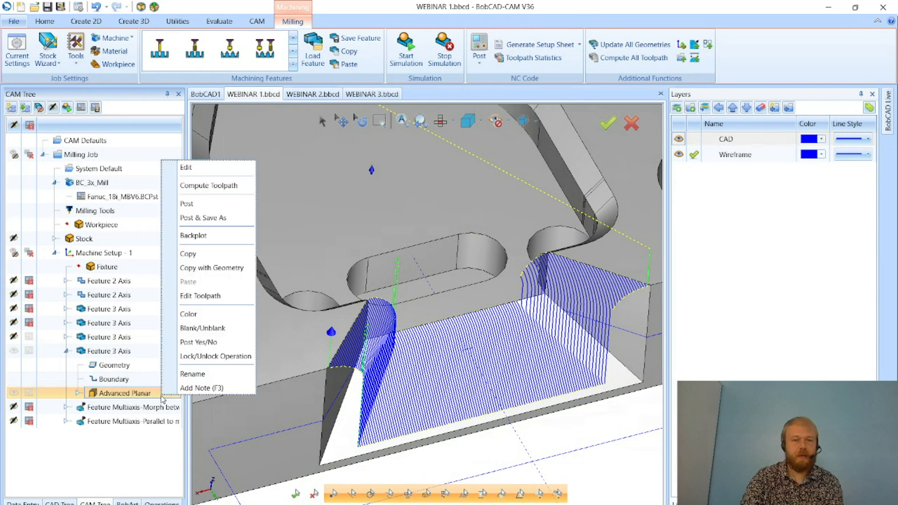
pyautogui.click(193, 235)
# Step the Advanced Planar backplot forward from its start point and play it with the front notch in close view
pyautogui.scroll(-3, 273, 325)
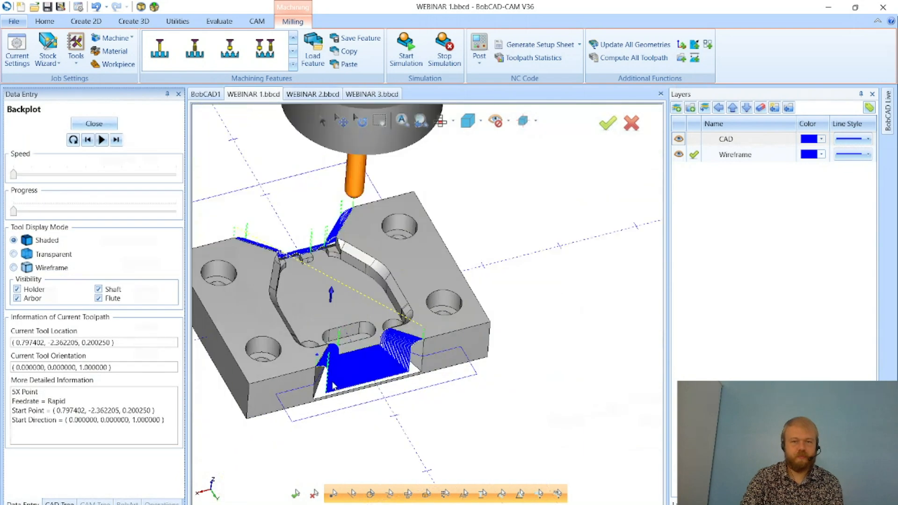
pyautogui.scroll(-3, 333, 386)
pyautogui.moveTo(403, 408); pyautogui.dragTo(525, 385, button='middle')
pyautogui.moveTo(366, 277); pyautogui.dragTo(412, 292, button='middle')
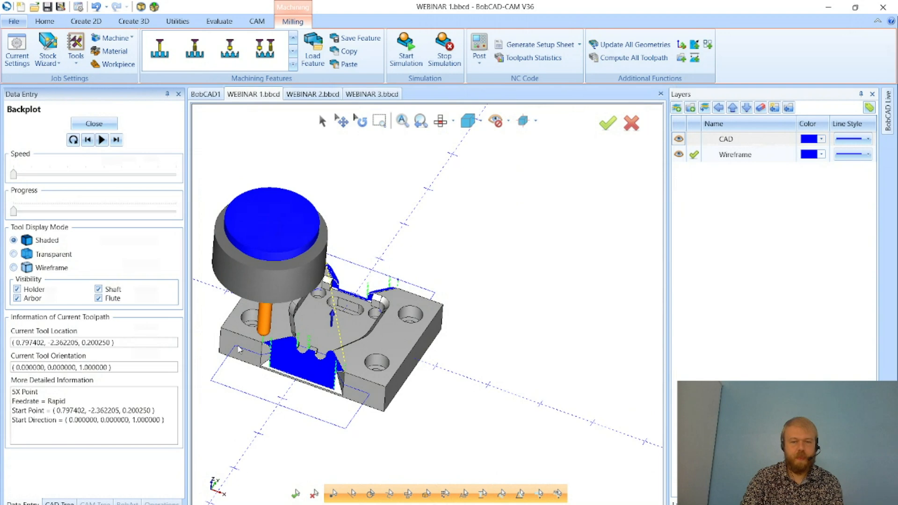
pyautogui.scroll(5, 239, 350)
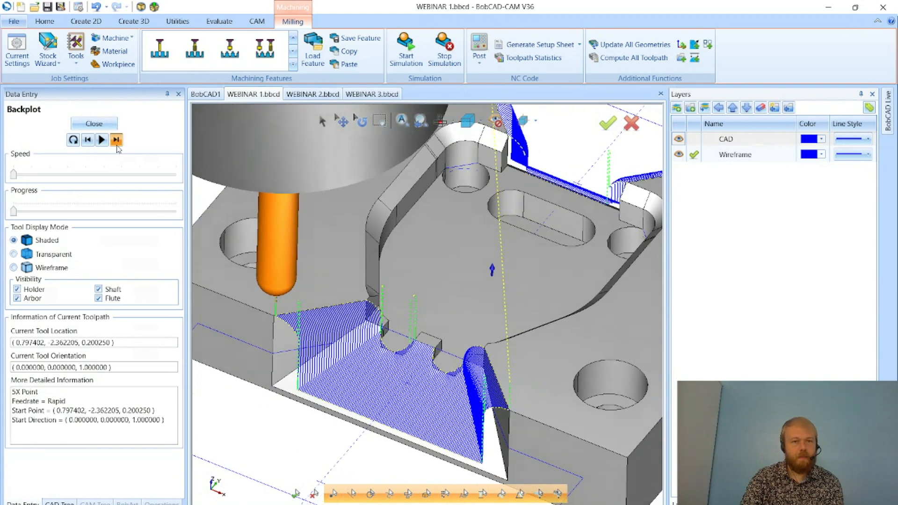
pyautogui.click(117, 143)
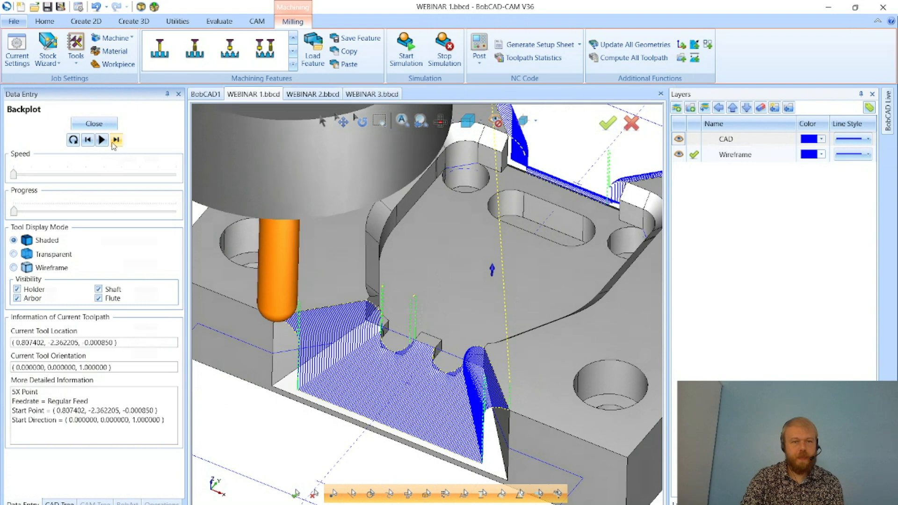
pyautogui.click(102, 140)
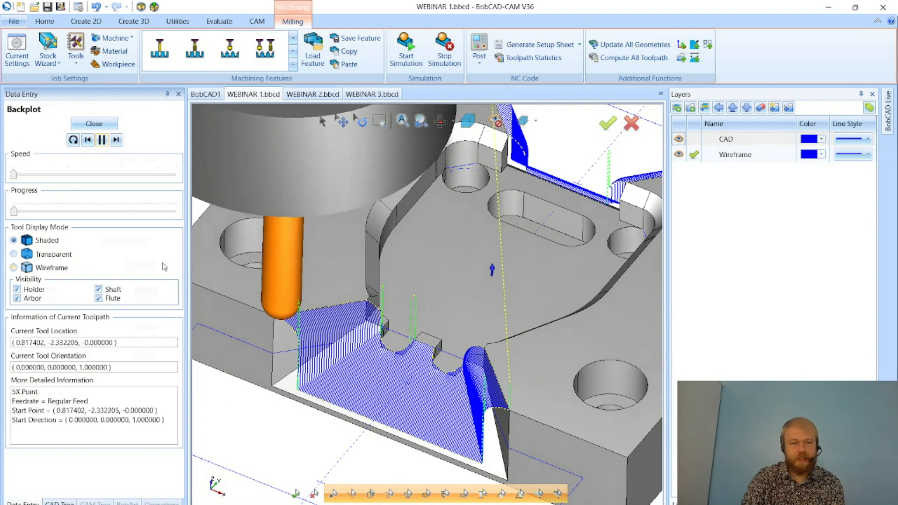
# Show the backplot from the top and hide the holder, arbor and shaft, leaving only the flute displayed
pyautogui.click(440, 121)
pyautogui.scroll(-3, 414, 196)
pyautogui.scroll(4, 413, 318)
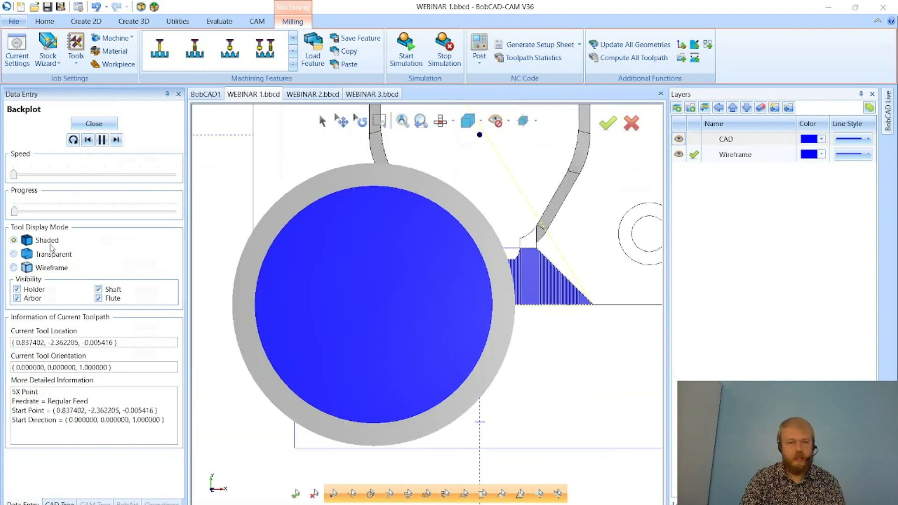
pyautogui.click(31, 290)
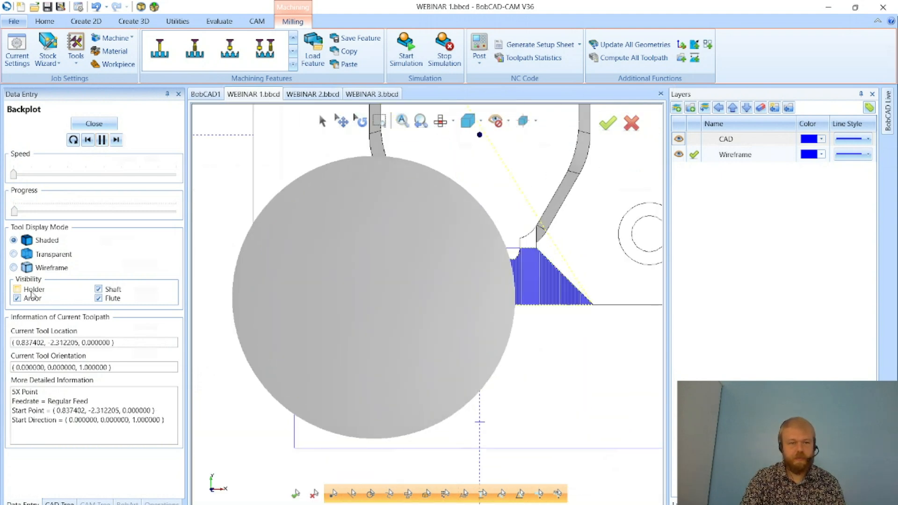
pyautogui.click(32, 296)
pyautogui.scroll(3, 388, 290)
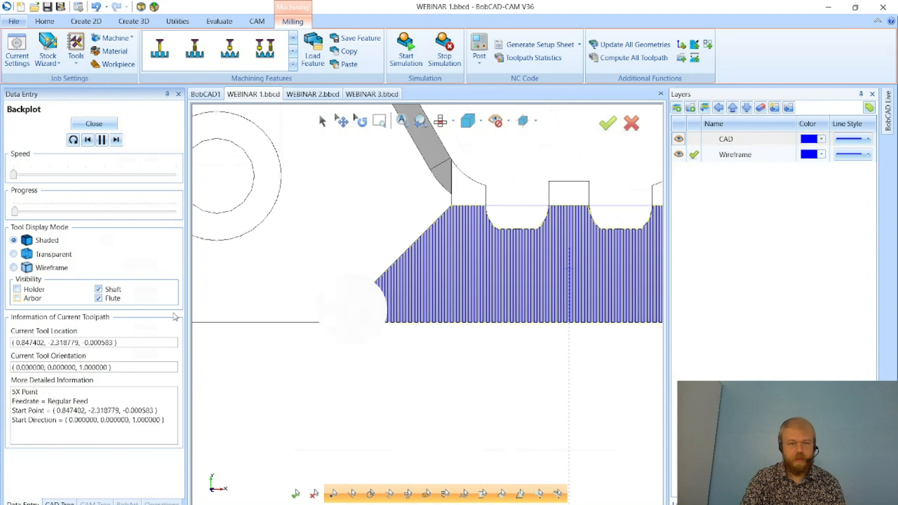
pyautogui.click(98, 289)
pyautogui.scroll(2, 381, 313)
pyautogui.scroll(-2, 269, 369)
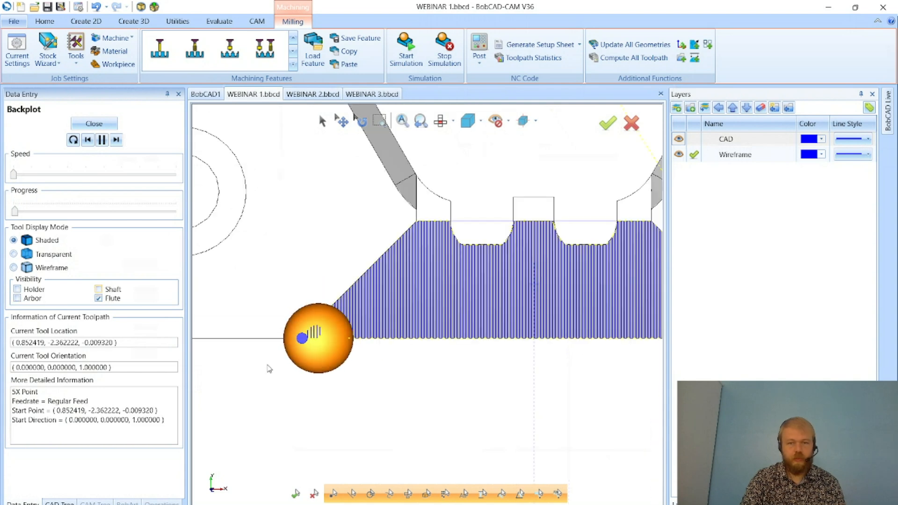
# Examine the ball tool's motion and the Advanced Planar passes along the front notch's side wall, from above and at an angle
pyautogui.scroll(-2, 269, 369)
pyautogui.scroll(2, 286, 348)
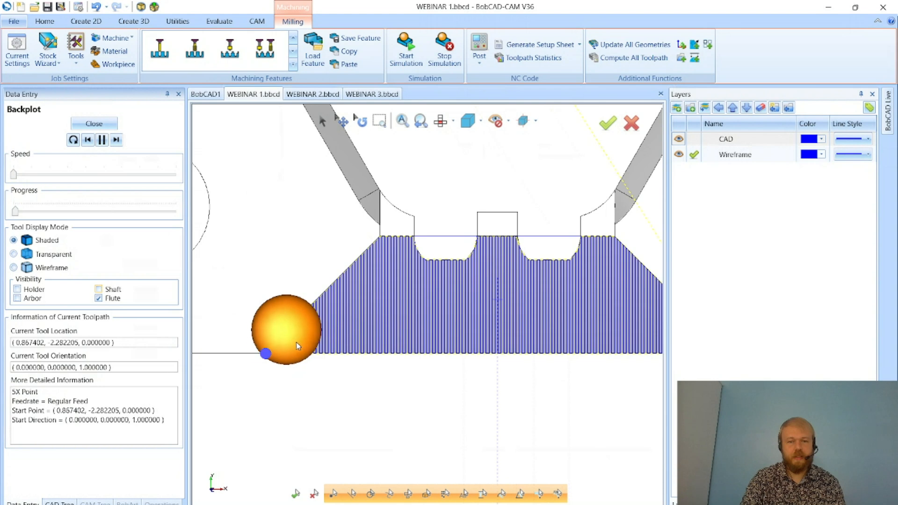
pyautogui.scroll(-3, 301, 340)
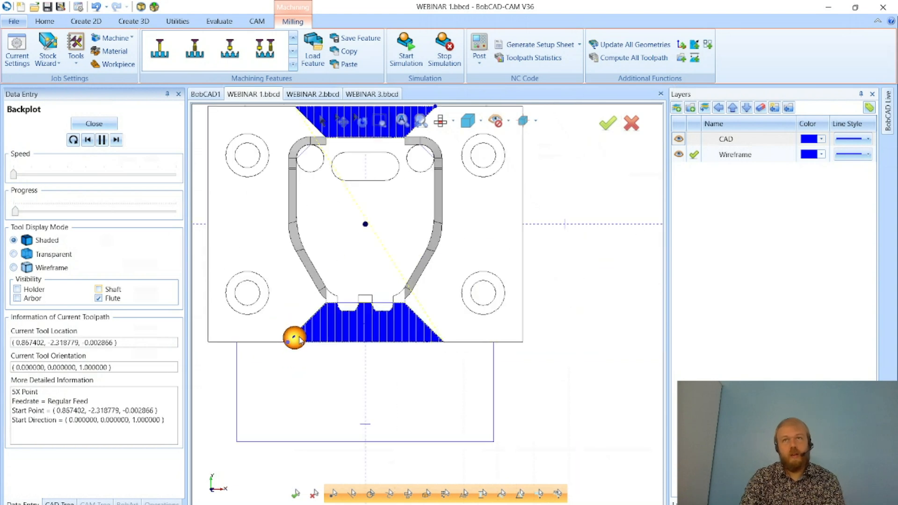
pyautogui.scroll(4, 299, 340)
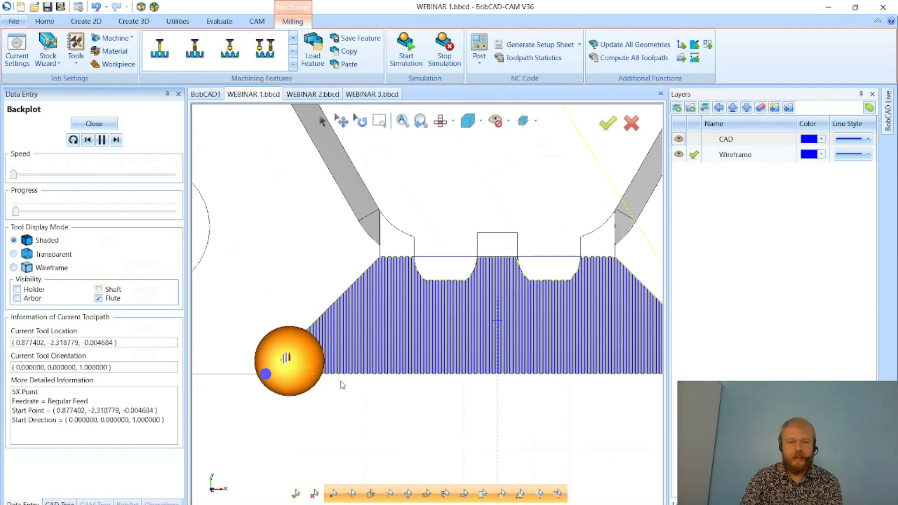
pyautogui.moveTo(341, 385); pyautogui.dragTo(401, 305, button='middle')
pyautogui.scroll(-2, 339, 358)
pyautogui.scroll(3, 267, 300)
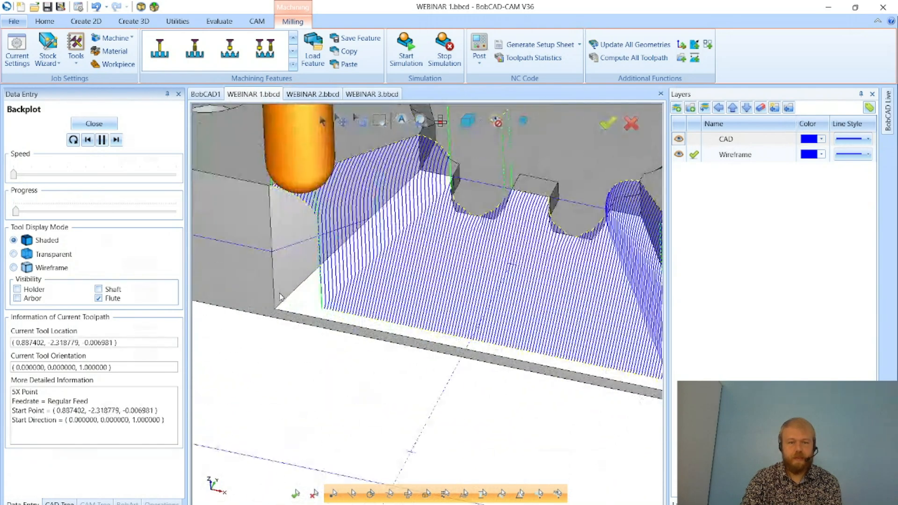
pyautogui.scroll(3, 279, 296)
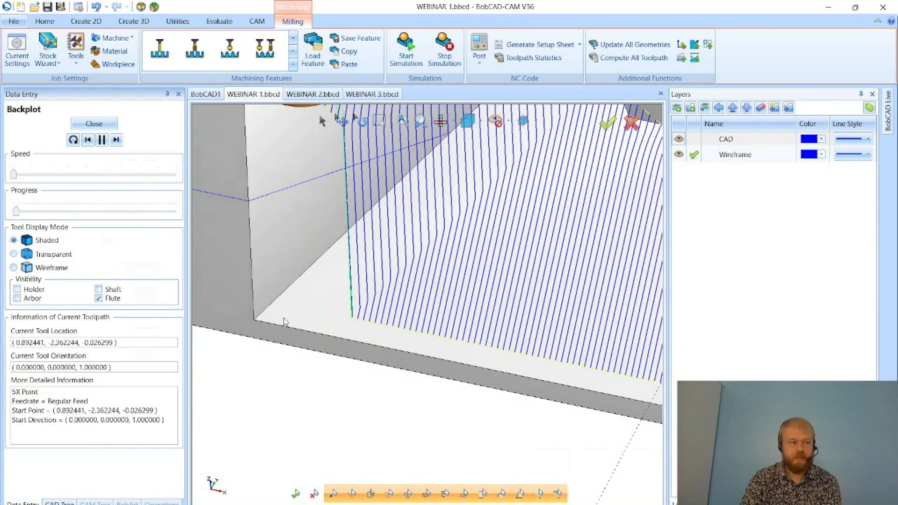
pyautogui.scroll(-4, 292, 358)
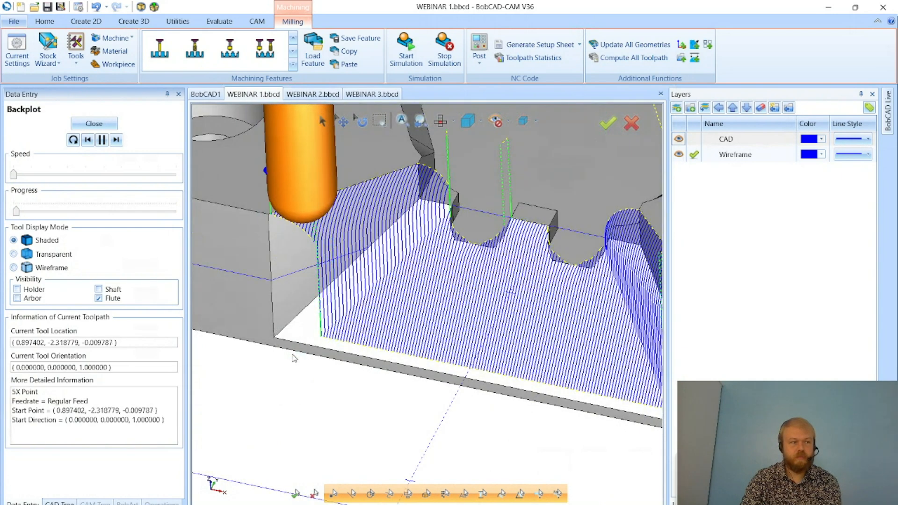
pyautogui.scroll(-2, 293, 357)
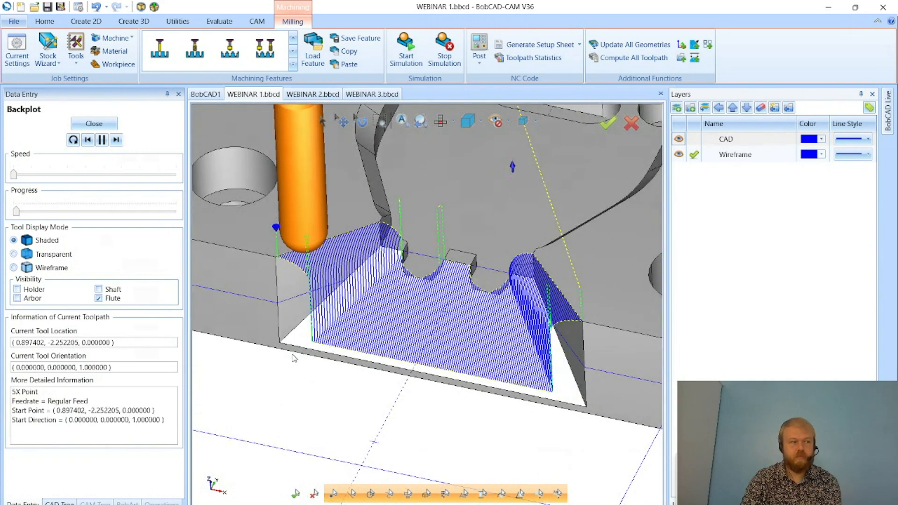
# Raise the backplot playback speed to just under half of its range
pyautogui.click(125, 177)
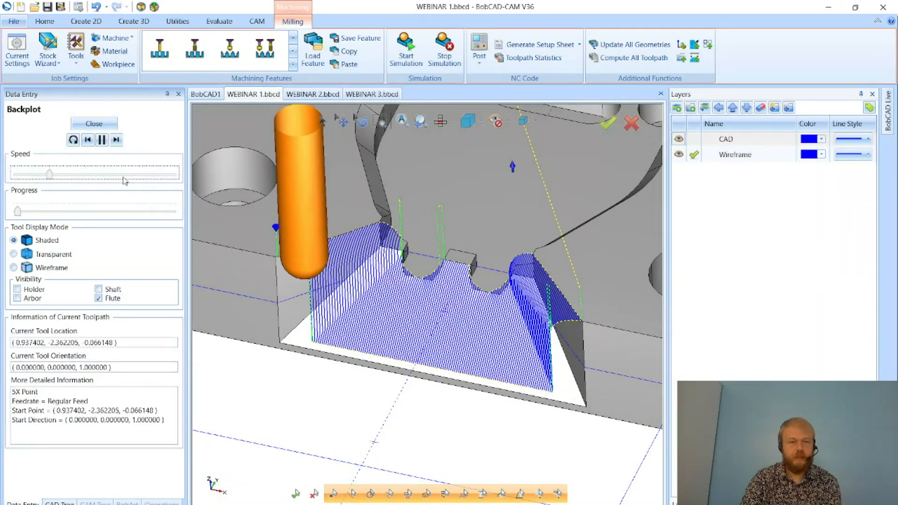
pyautogui.click(125, 180)
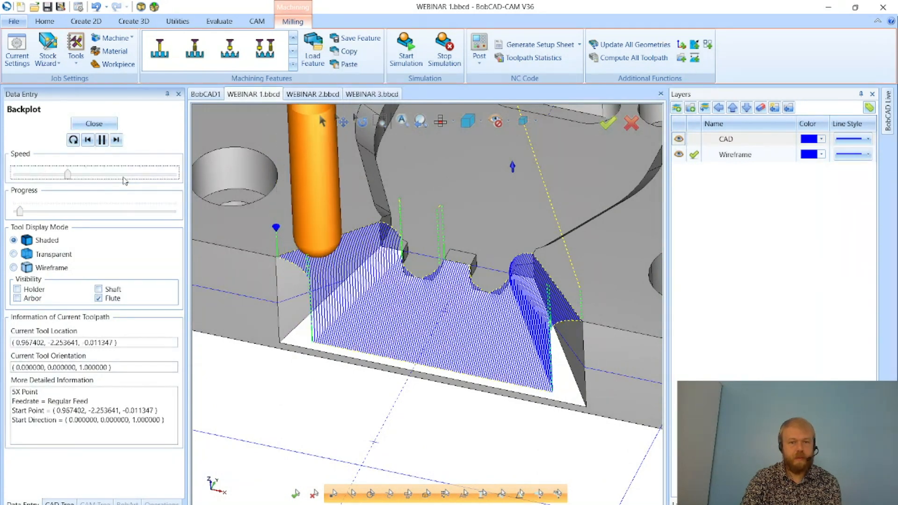
pyautogui.click(125, 180)
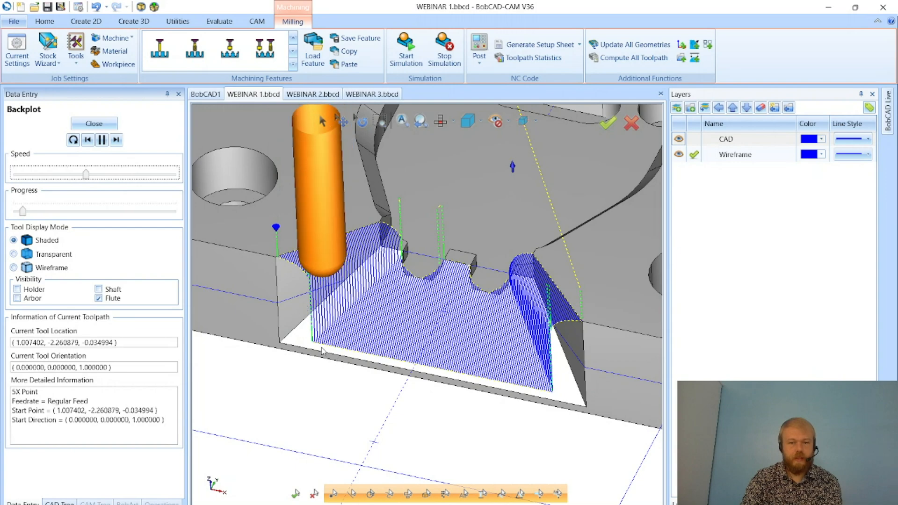
# Compare the spacing of the planar passes on the notch's walls and floor, including from the top, and close the backplot
pyautogui.scroll(-5, 320, 349)
pyautogui.scroll(8, 319, 348)
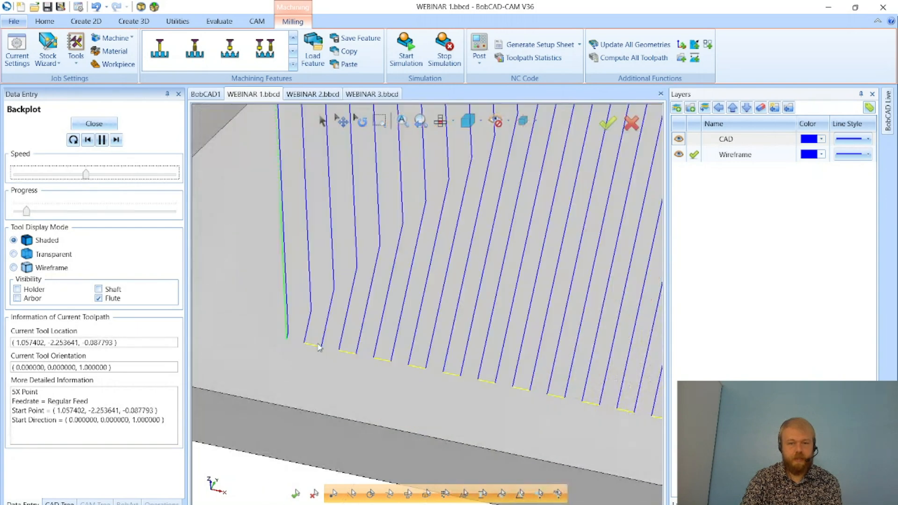
pyautogui.scroll(-6, 319, 349)
pyautogui.scroll(5, 319, 348)
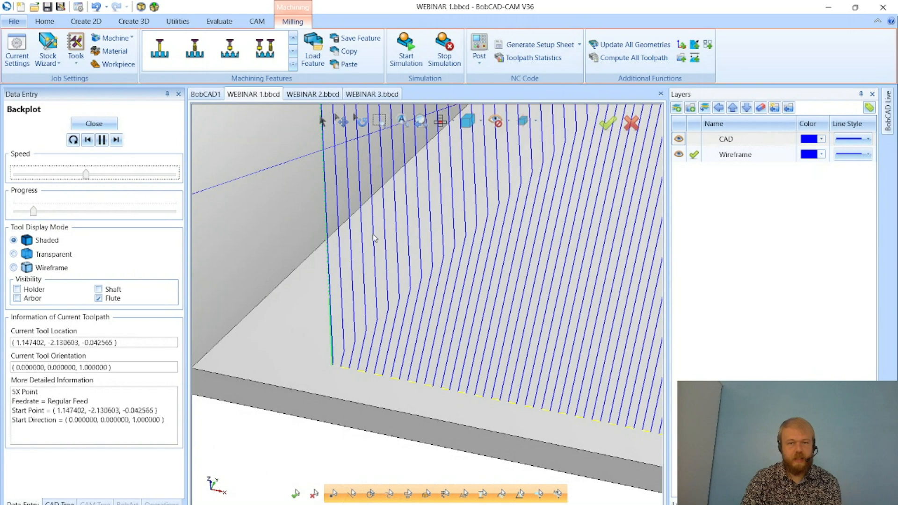
pyautogui.scroll(-6, 323, 309)
pyautogui.scroll(3, 479, 291)
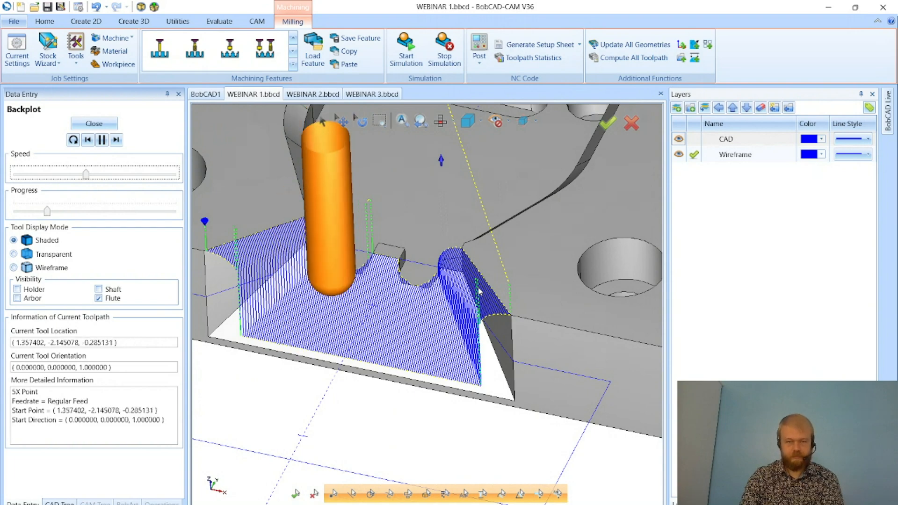
pyautogui.hotkey('ctrl', 't')
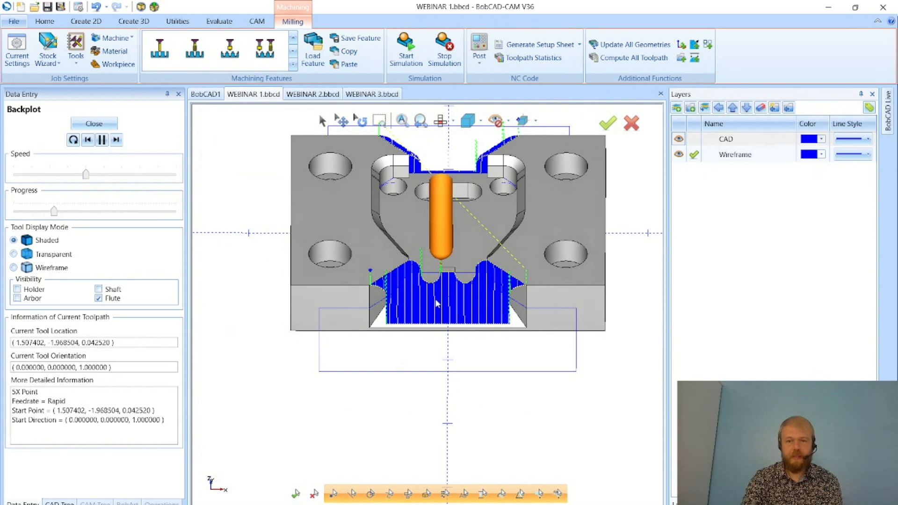
pyautogui.hotkey('ctrl', 't')
pyautogui.scroll(5, 402, 338)
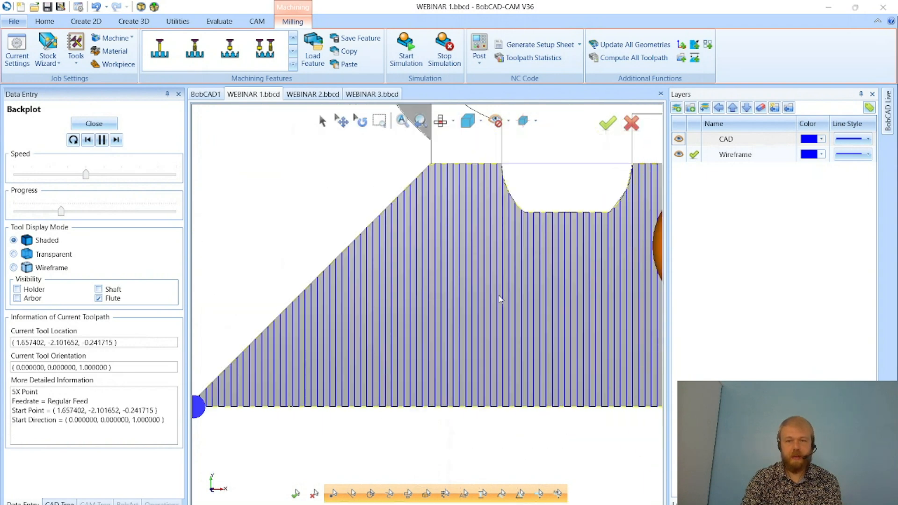
pyautogui.scroll(-4, 201, 395)
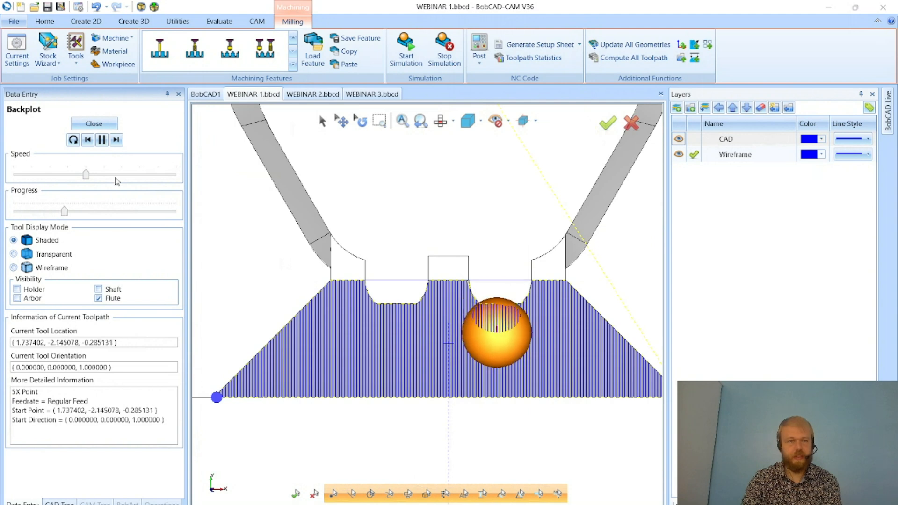
pyautogui.click(94, 124)
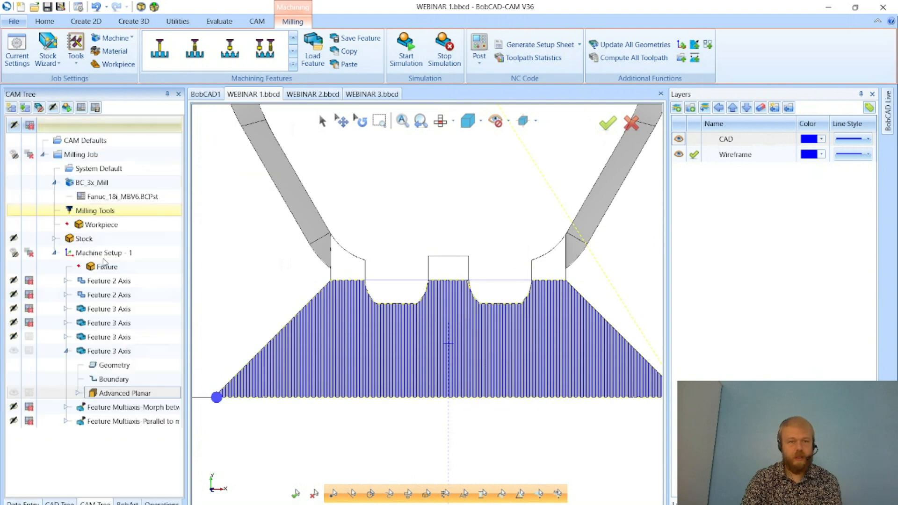
# Reopen the Advanced Planar feature for editing and set its pattern Lace Angle to 0, moving the wizard aside
pyautogui.doubleClick(151, 354)
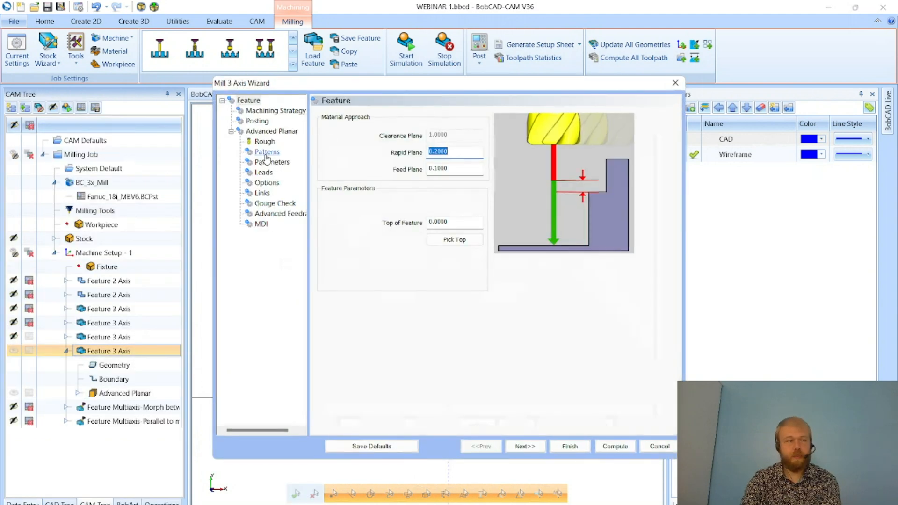
pyautogui.click(266, 153)
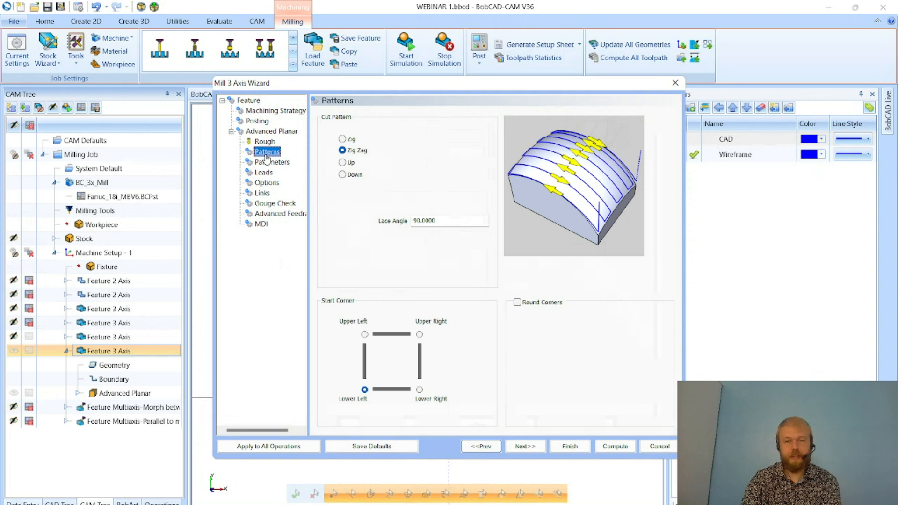
pyautogui.click(455, 221)
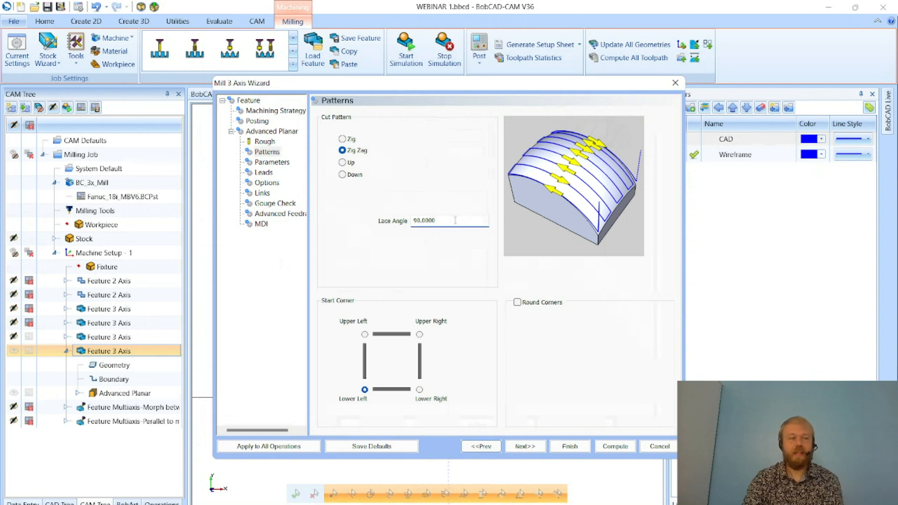
pyautogui.moveTo(455, 220); pyautogui.dragTo(392, 230)
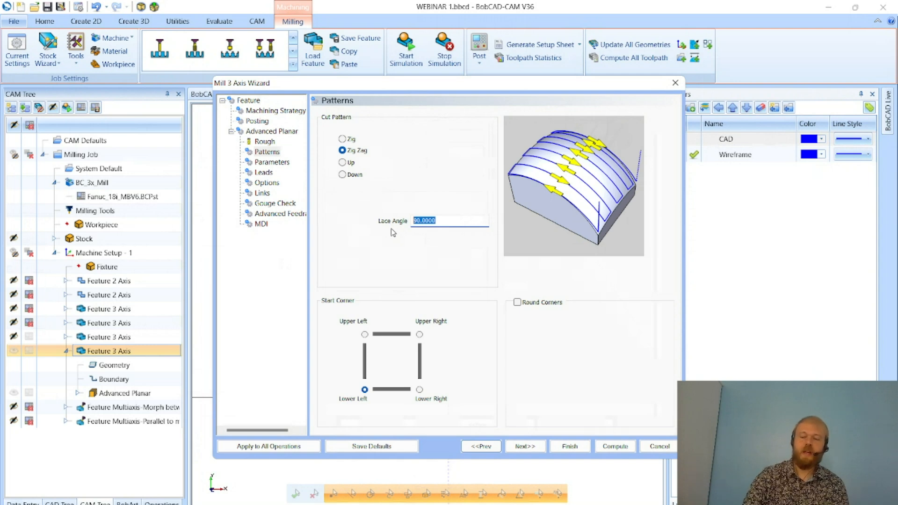
pyautogui.write('0')
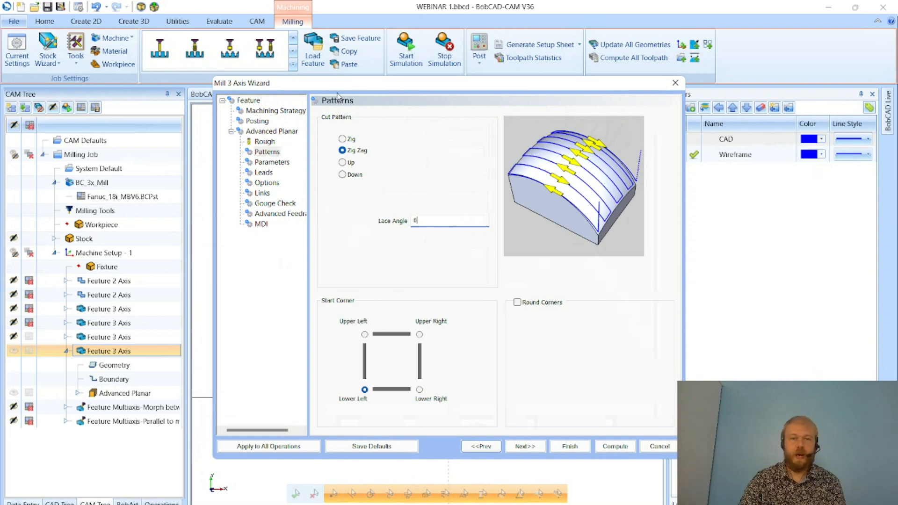
pyautogui.moveTo(326, 88); pyautogui.dragTo(444, 92)
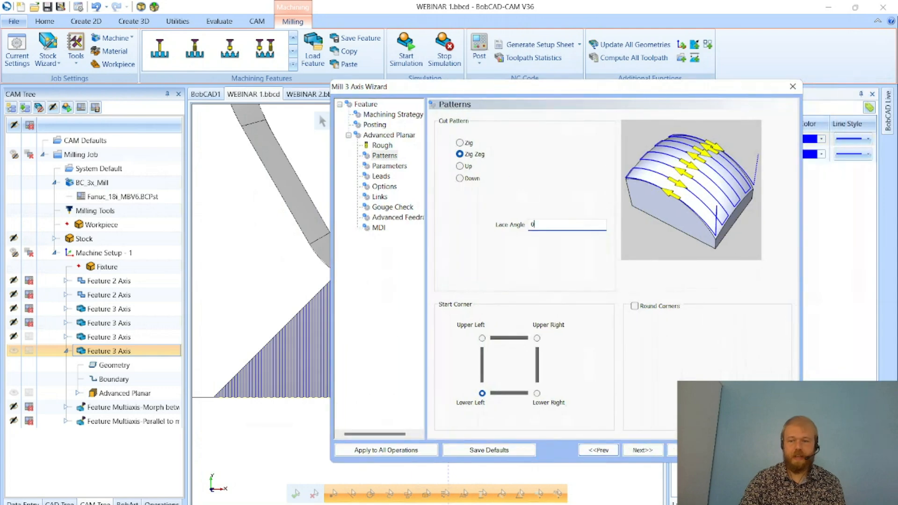
# Apply the new lace angle to the Advanced Planar feature and examine the recomputed passes over the front notch at an angle
pyautogui.press('Return')
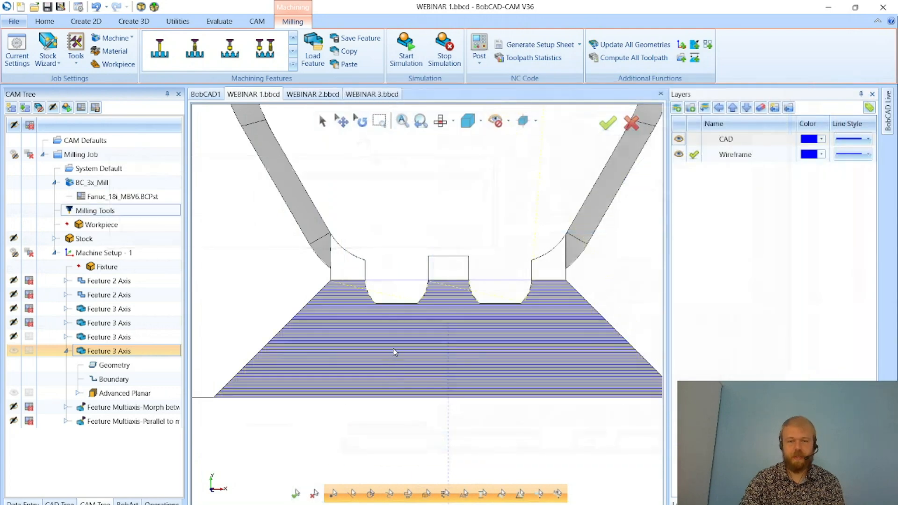
pyautogui.scroll(-2, 385, 339)
pyautogui.moveTo(569, 420); pyautogui.dragTo(391, 345, button='middle')
pyautogui.moveTo(413, 419); pyautogui.dragTo(397, 411, button='middle')
pyautogui.moveTo(611, 277); pyautogui.dragTo(617, 283, button='middle')
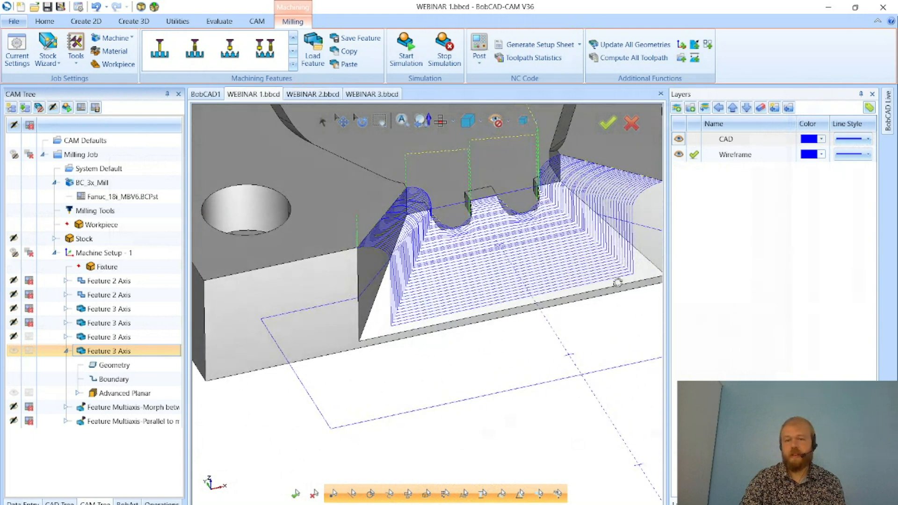
pyautogui.scroll(-2, 335, 323)
pyautogui.scroll(2, 486, 274)
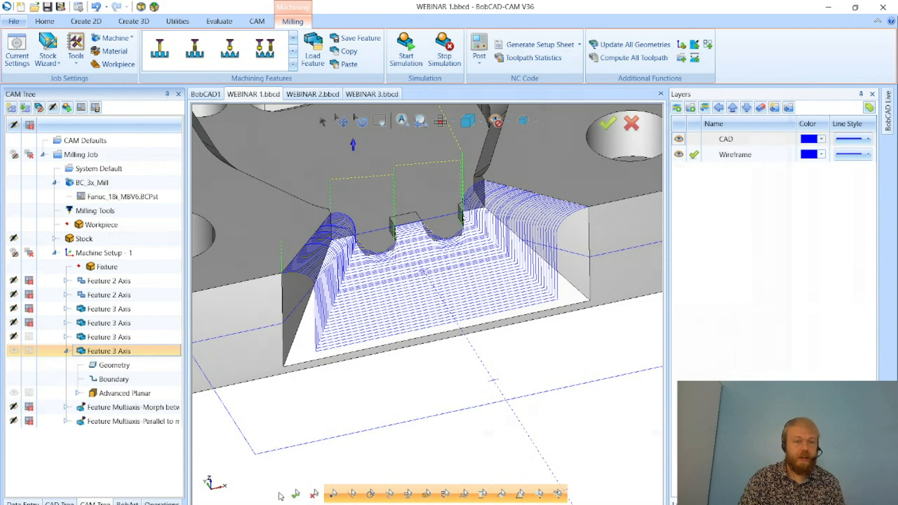
# Highlight the Advanced Planar feature's boundary and examine its outline around the front notch's floor
pyautogui.click(114, 379)
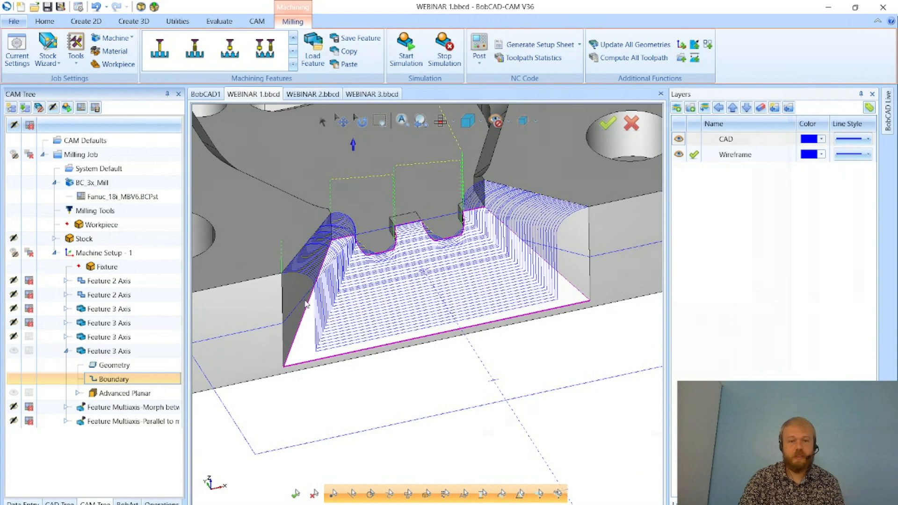
pyautogui.scroll(3, 315, 296)
pyautogui.scroll(-1, 290, 333)
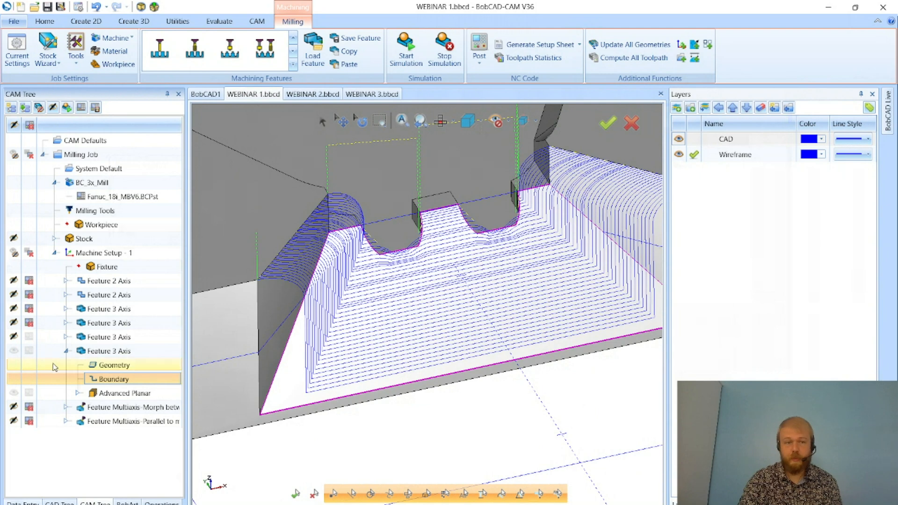
# Hide the Advanced Planar toolpath, collapse its feature, and highlight the Advanced Rough feature's boundary around the whole block
pyautogui.click(66, 350)
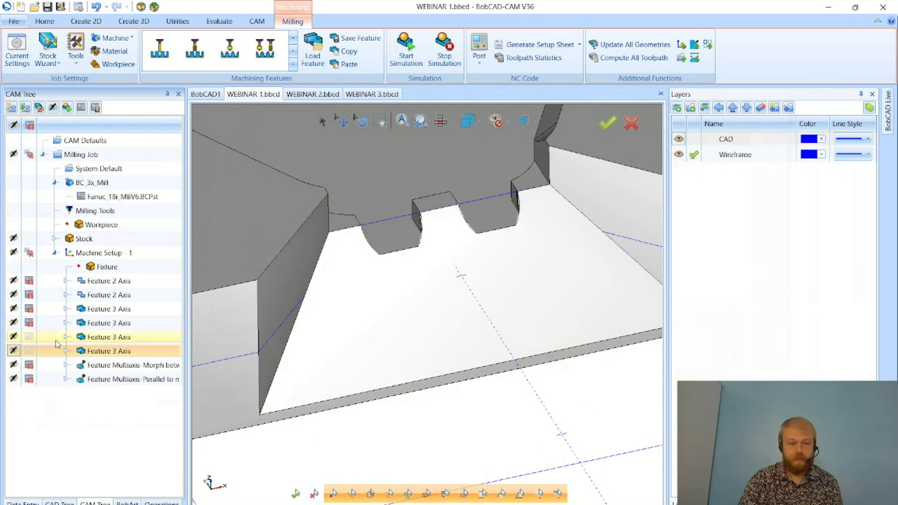
pyautogui.click(66, 337)
pyautogui.click(108, 366)
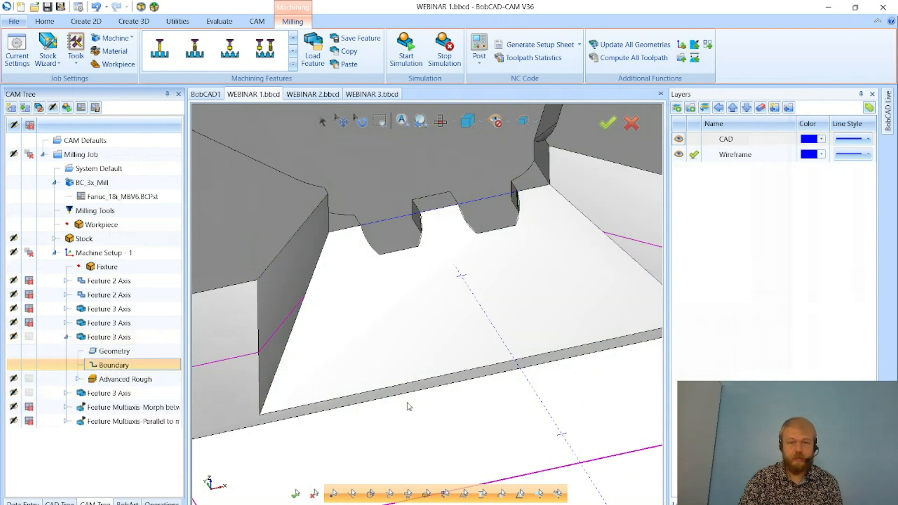
pyautogui.scroll(-3, 407, 405)
pyautogui.scroll(-2, 374, 428)
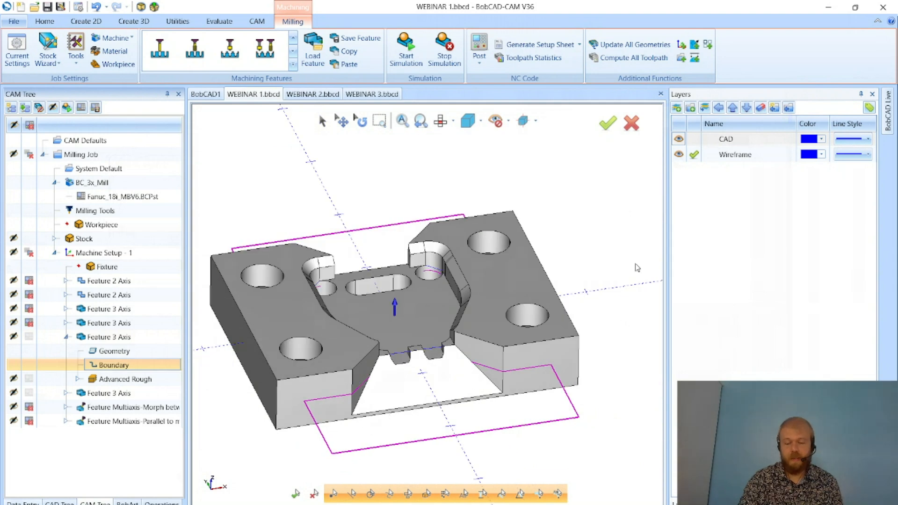
# Hide the CAD layer to view the roughing boundary alone from the top, and show the layer again
pyautogui.click(679, 139)
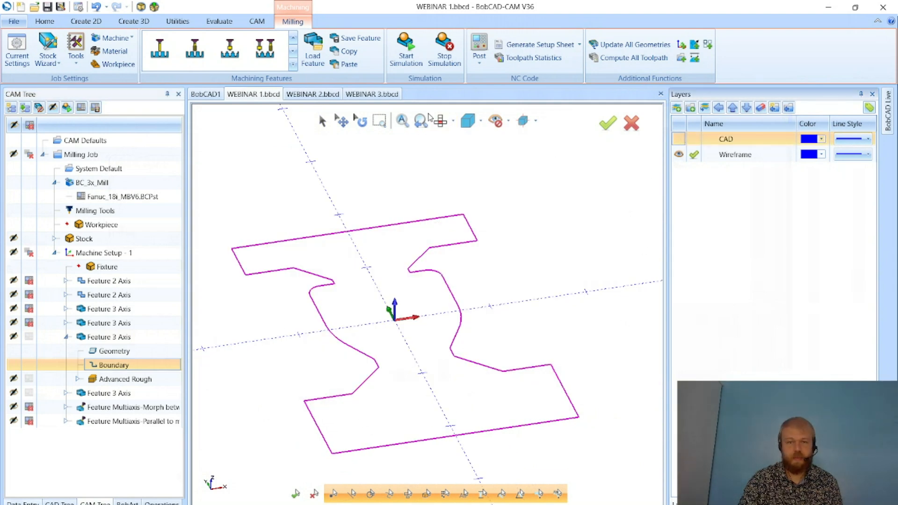
pyautogui.click(440, 121)
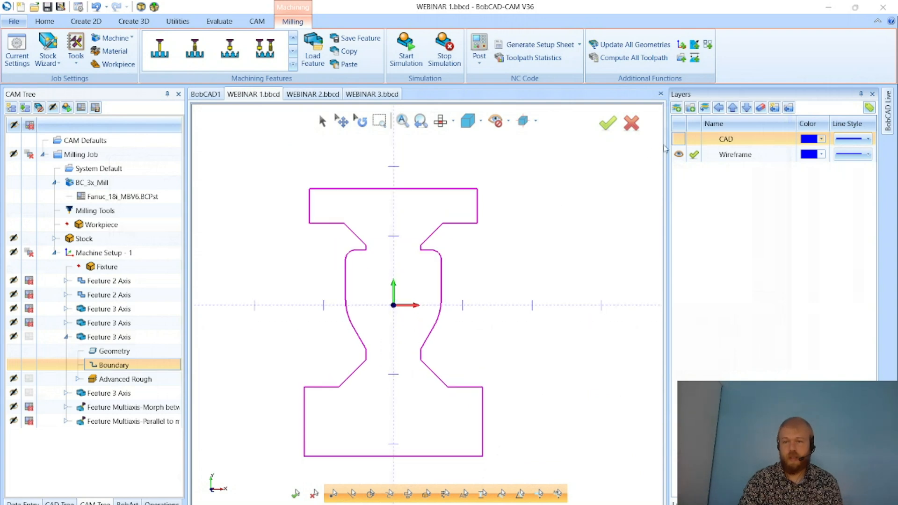
pyautogui.click(679, 139)
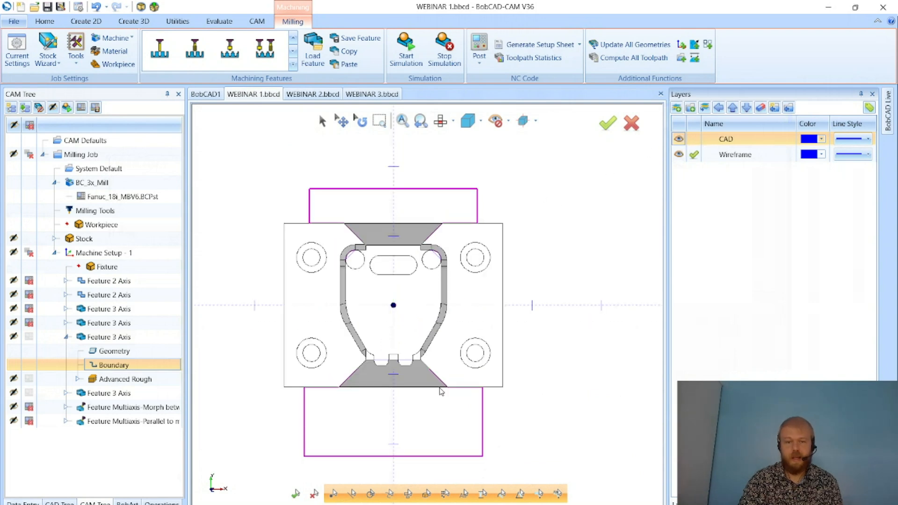
# Examine up close where the roughing boundary runs across the front notch's side wall
pyautogui.moveTo(440, 388); pyautogui.dragTo(467, 345, button='middle')
pyautogui.scroll(4, 468, 345)
pyautogui.scroll(4, 462, 332)
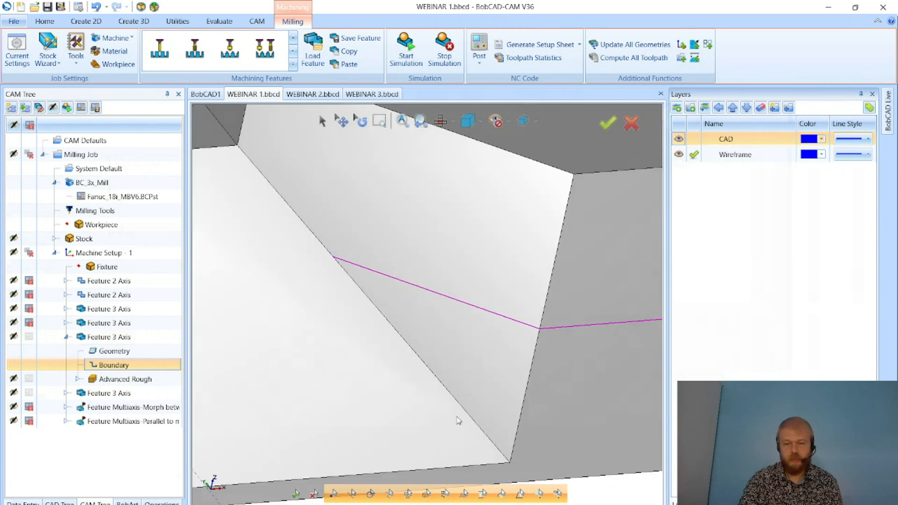
pyautogui.scroll(-6, 494, 324)
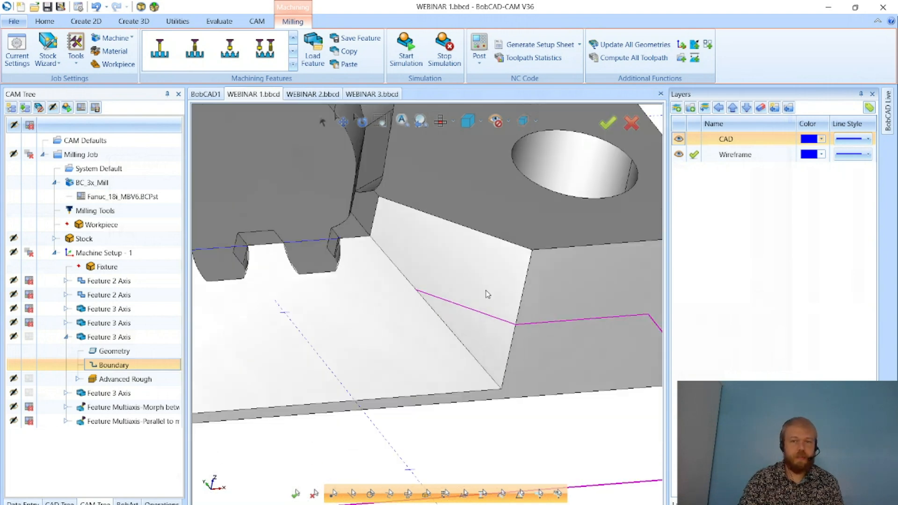
# Compare the roughing boundary with the block's outline from the top by hiding and restoring the CAD layer
pyautogui.click(445, 125)
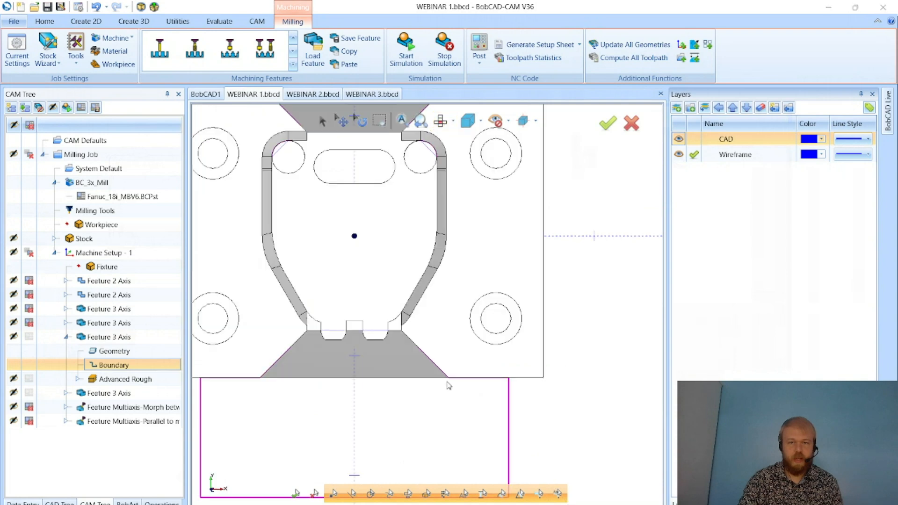
pyautogui.scroll(-3, 447, 384)
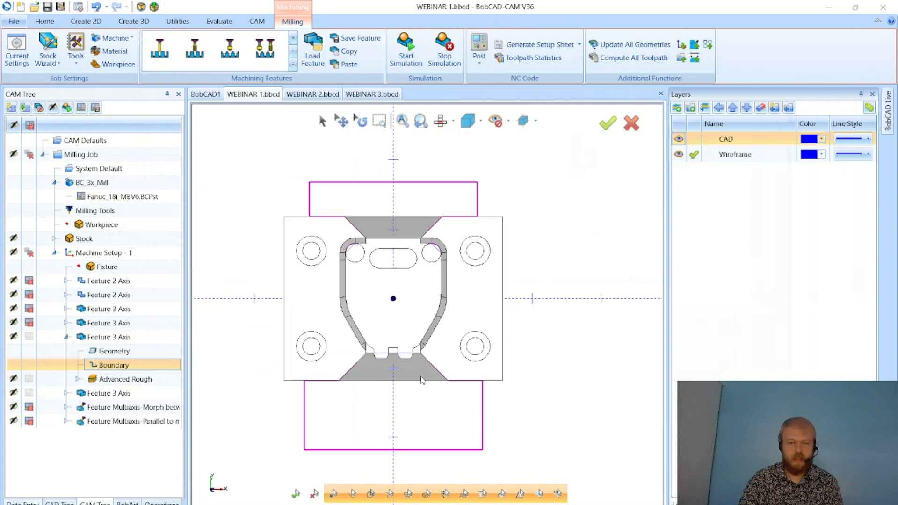
pyautogui.click(682, 139)
pyautogui.scroll(2, 390, 214)
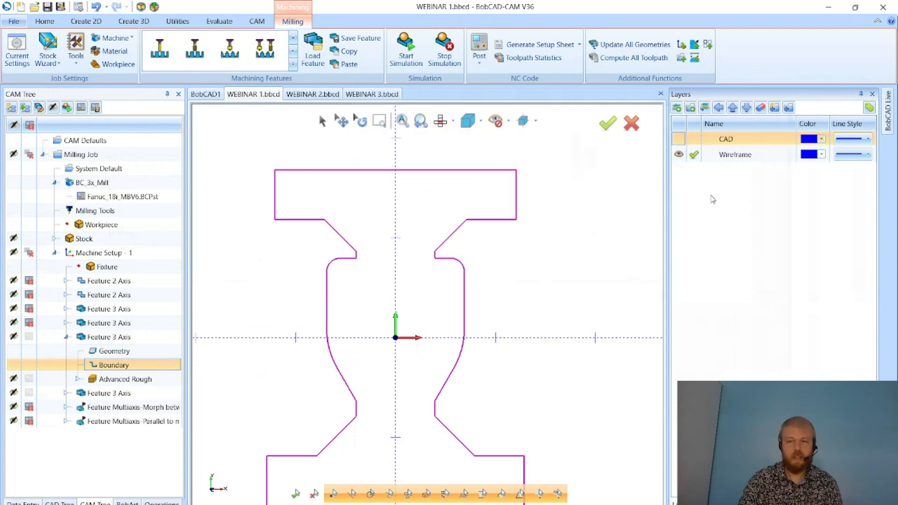
pyautogui.click(681, 139)
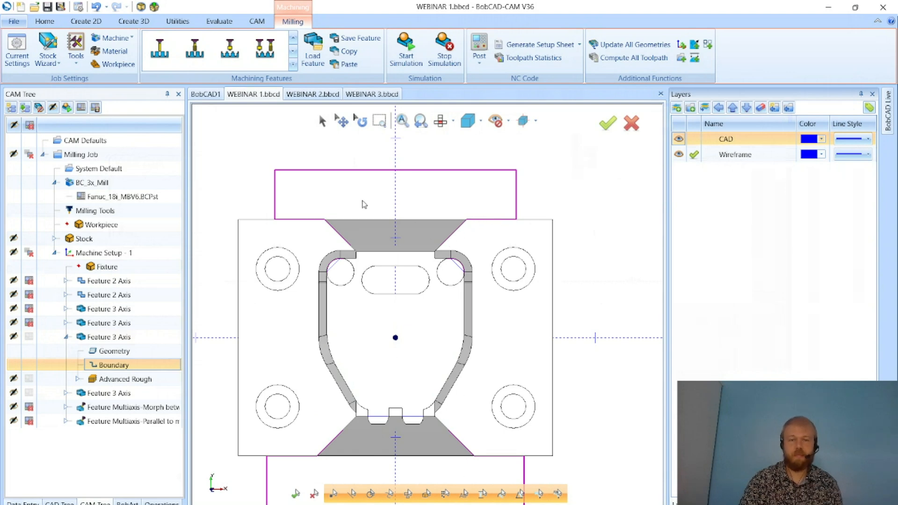
# Isolate the roughing boundary from the CAD layer, inspect its front and back extensions, and redisplay the block
pyautogui.click(679, 138)
pyautogui.scroll(-2, 449, 261)
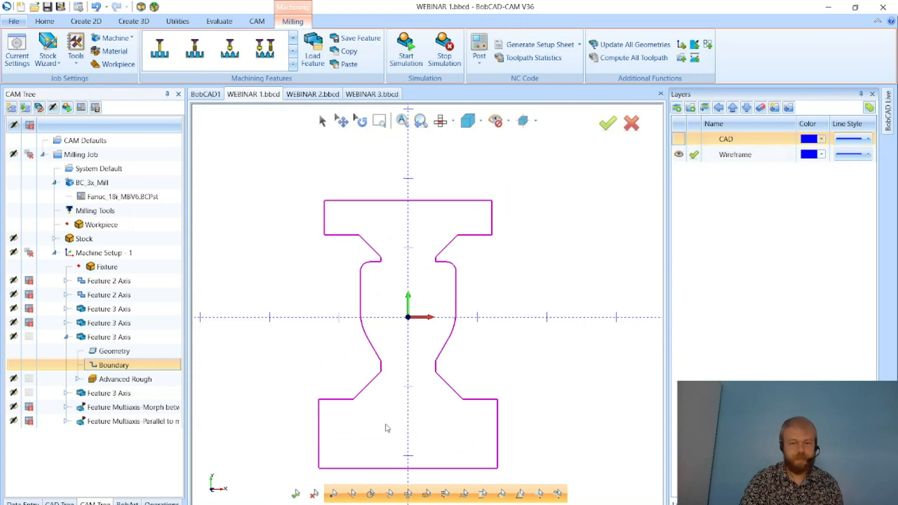
pyautogui.scroll(3, 395, 460)
pyautogui.scroll(-2, 335, 376)
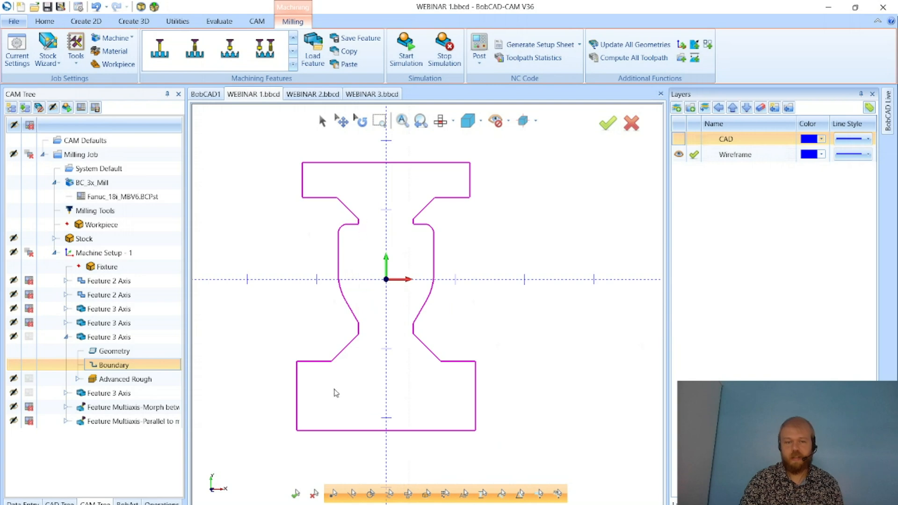
pyautogui.click(678, 139)
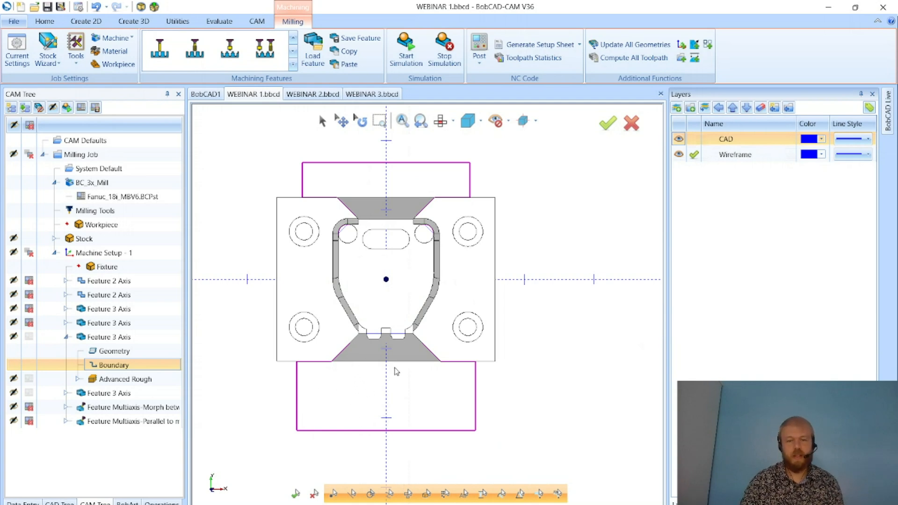
# Examine the roughing boundary along the notch's angled edge, and the complete outline around the block at an angle
pyautogui.scroll(6, 436, 347)
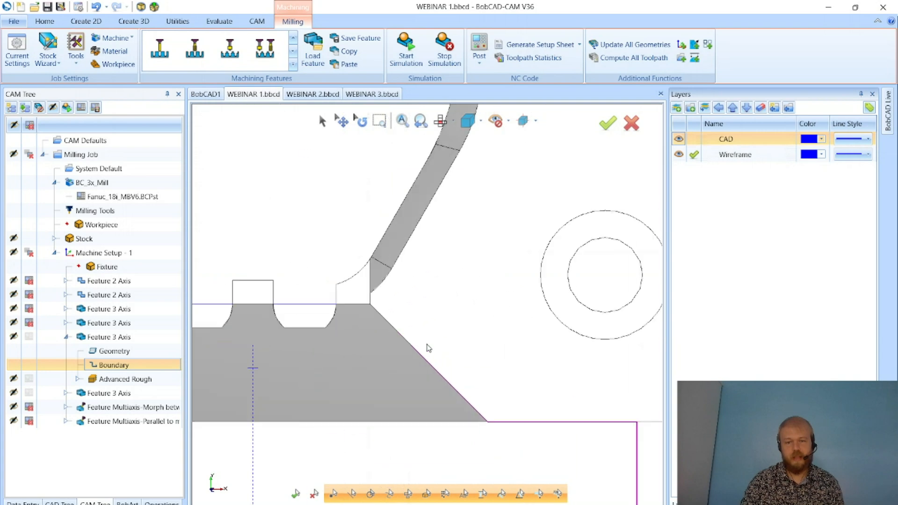
pyautogui.moveTo(450, 399); pyautogui.dragTo(468, 383, button='middle')
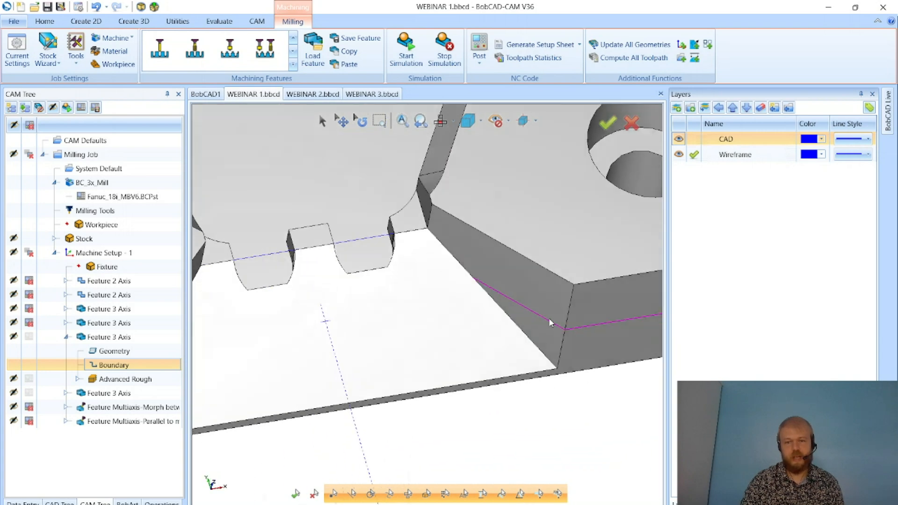
pyautogui.scroll(-8, 548, 318)
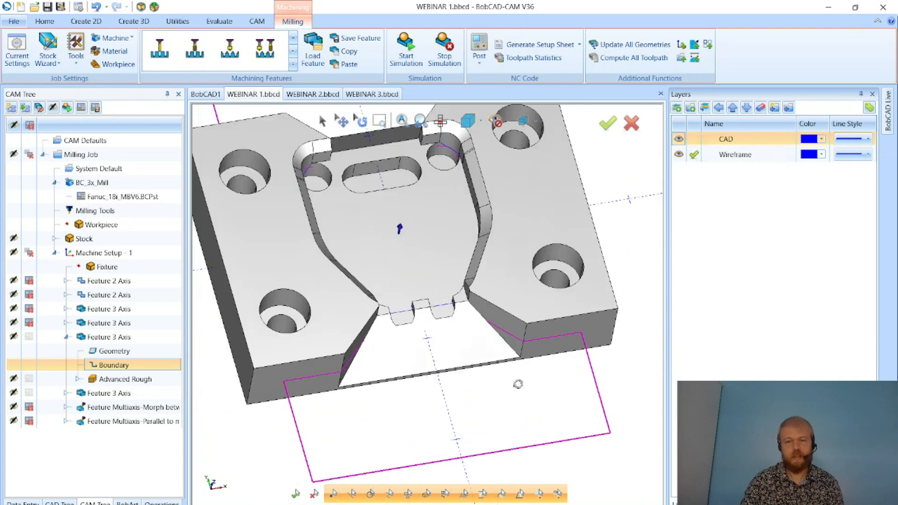
pyautogui.moveTo(517, 384); pyautogui.dragTo(533, 373, button='middle')
pyautogui.scroll(-4, 445, 370)
pyautogui.moveTo(451, 344); pyautogui.dragTo(456, 326, button='middle')
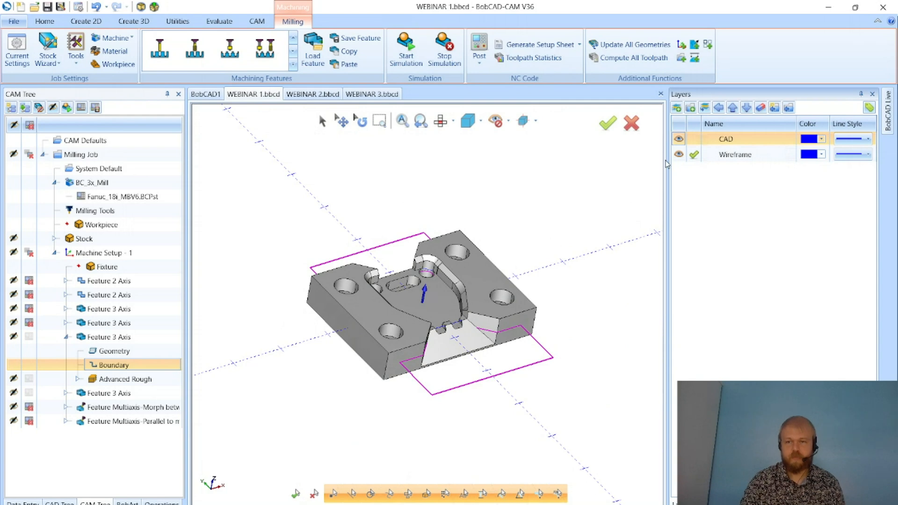
# Display the Advanced Rough toolpath of the expanded 3 Axis feature on the part
pyautogui.click(678, 139)
pyautogui.click(679, 140)
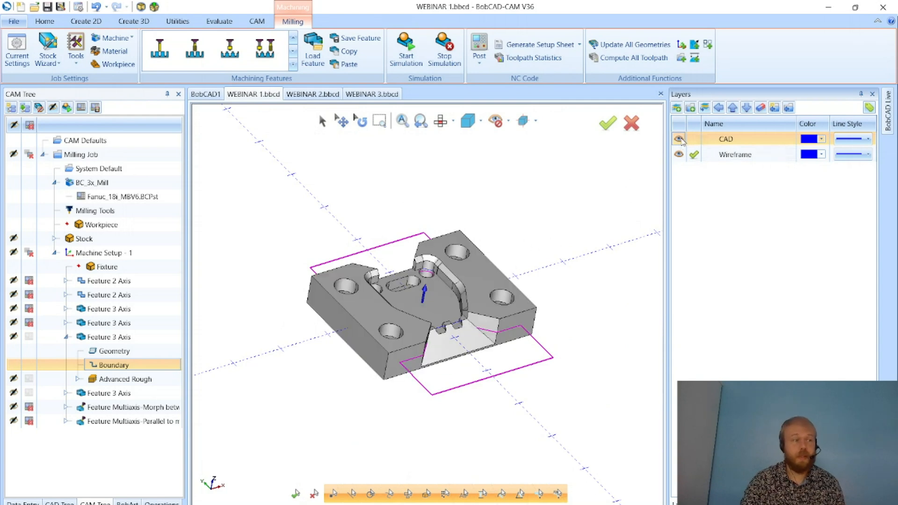
pyautogui.click(152, 338)
pyautogui.click(123, 378)
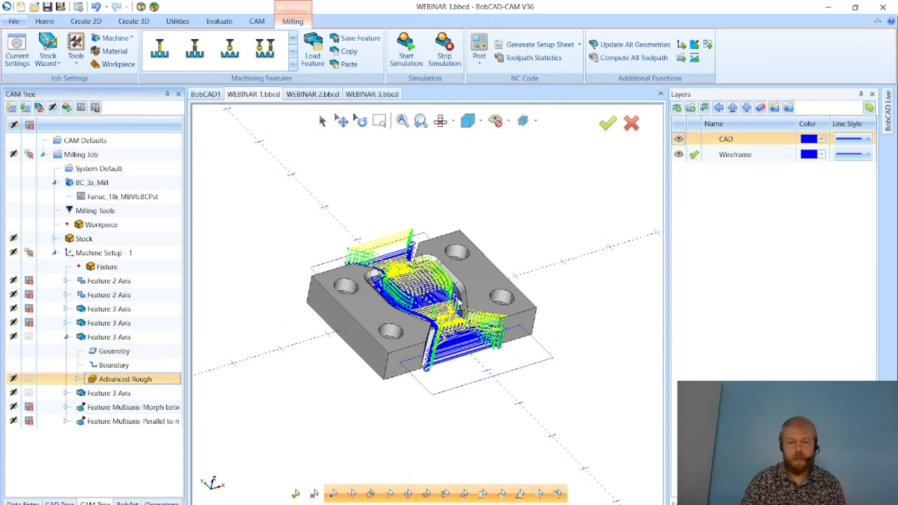
# Display the Advanced Planar toolpath of the following 3 Axis feature and examine its passes over the sloped channel opening
pyautogui.click(67, 337)
pyautogui.click(66, 352)
pyautogui.click(124, 392)
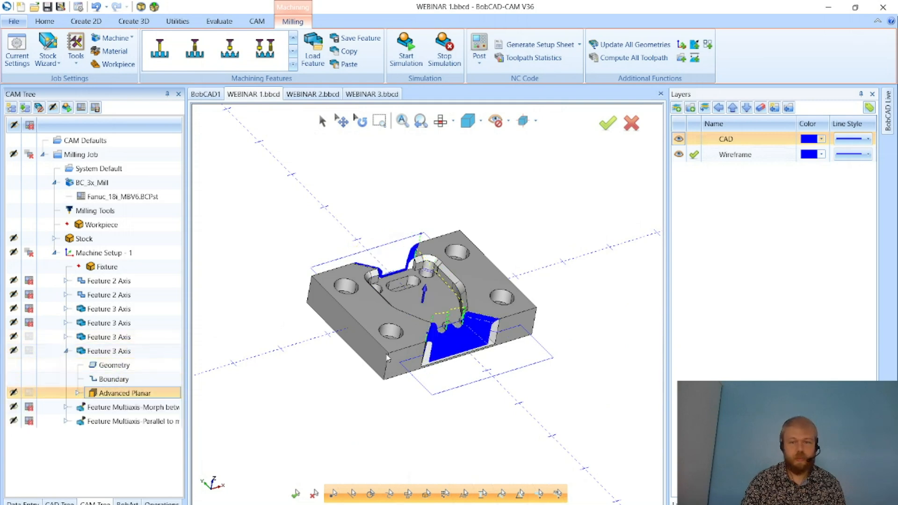
pyautogui.scroll(5, 496, 327)
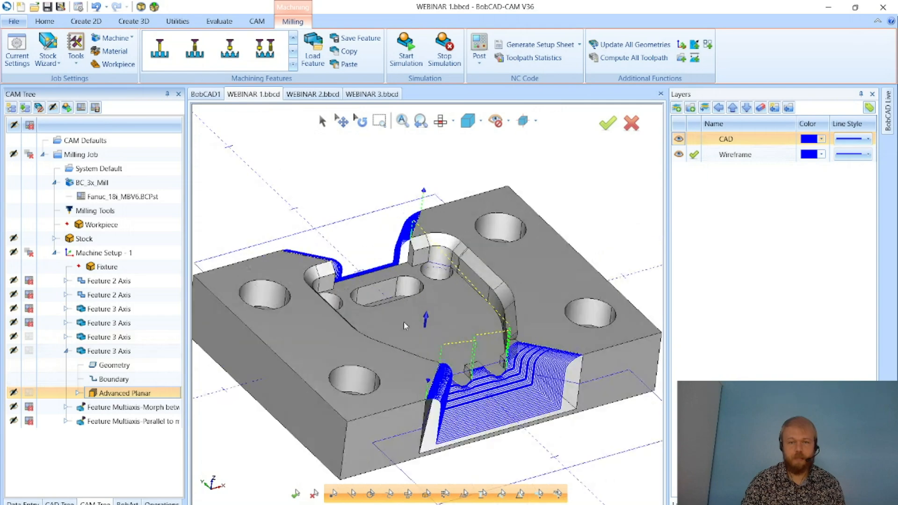
pyautogui.scroll(3, 467, 426)
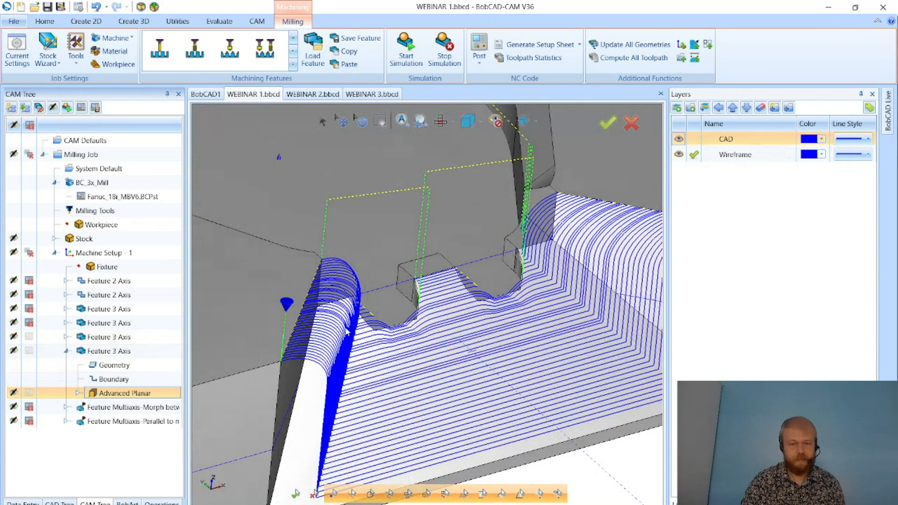
pyautogui.scroll(-3, 339, 367)
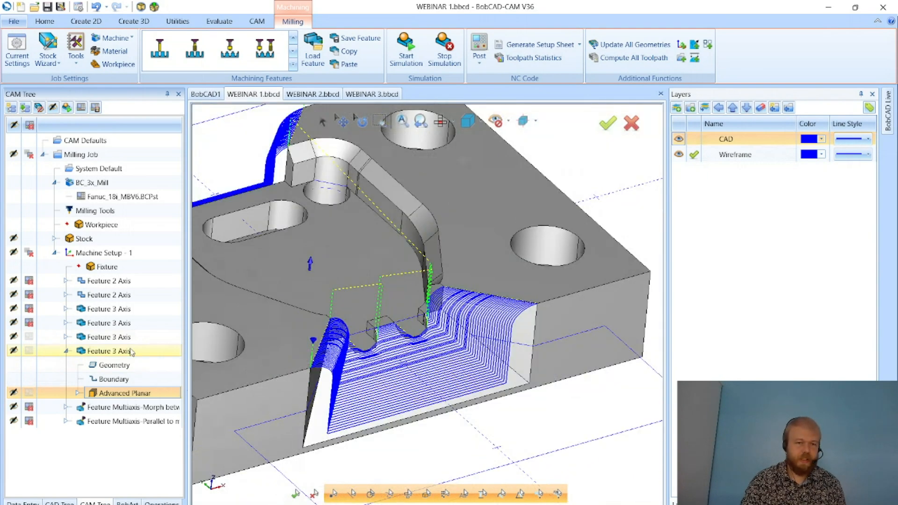
# Set the Advanced Planar operation's lace angle to 90 in its cut pattern and compute the toolpath
pyautogui.doubleClick(108, 351)
pyautogui.click(271, 162)
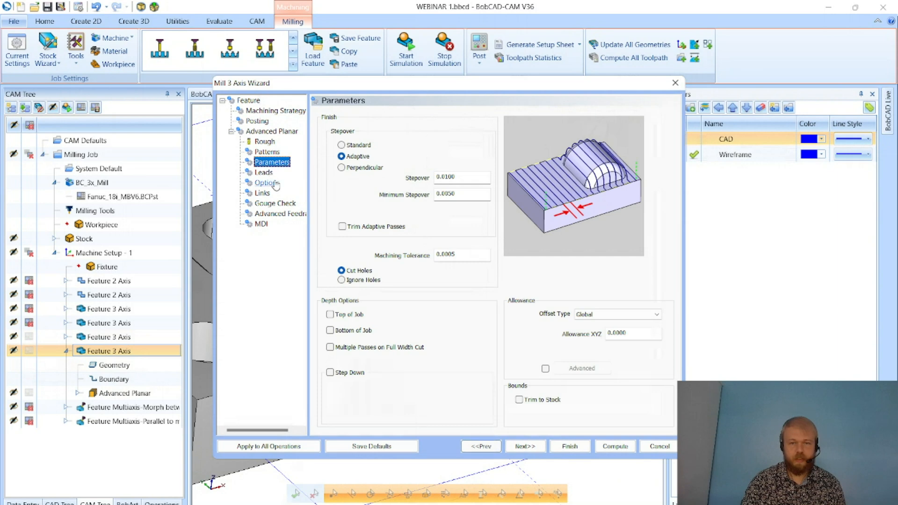
pyautogui.click(266, 182)
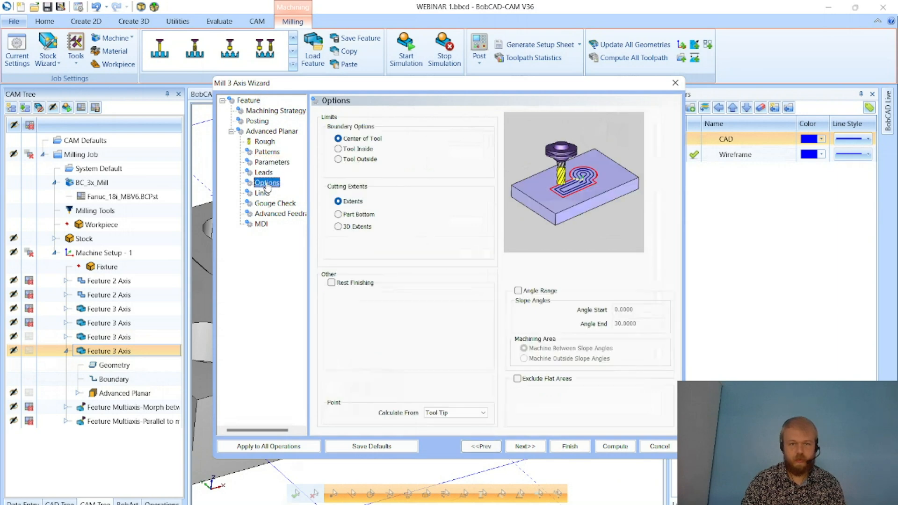
pyautogui.click(267, 152)
pyautogui.click(443, 220)
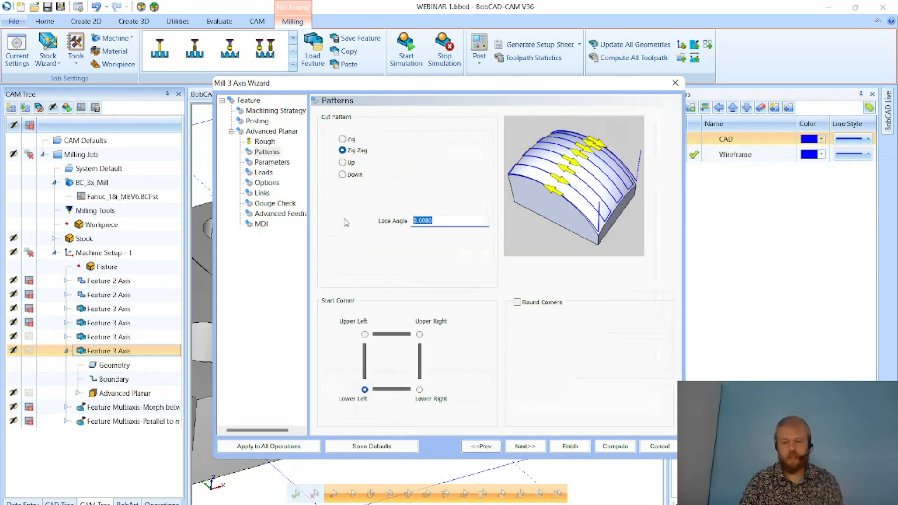
pyautogui.write('90')
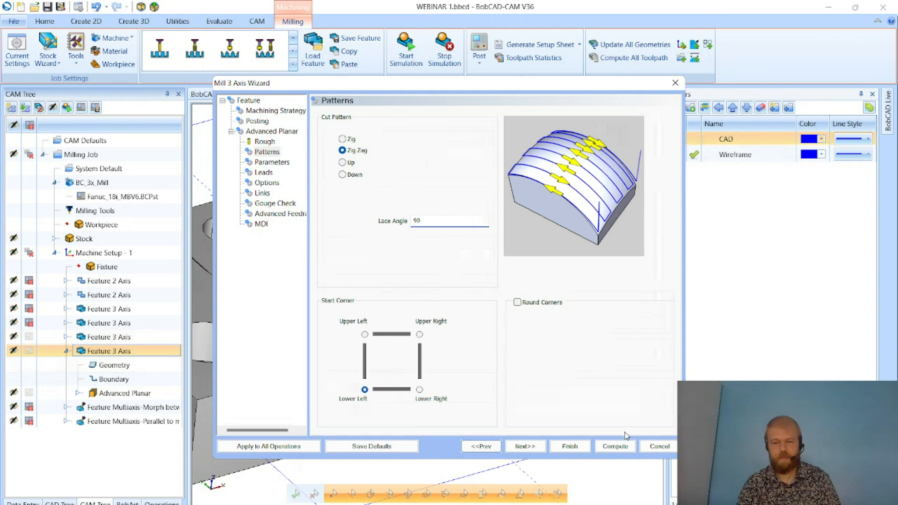
pyautogui.click(617, 446)
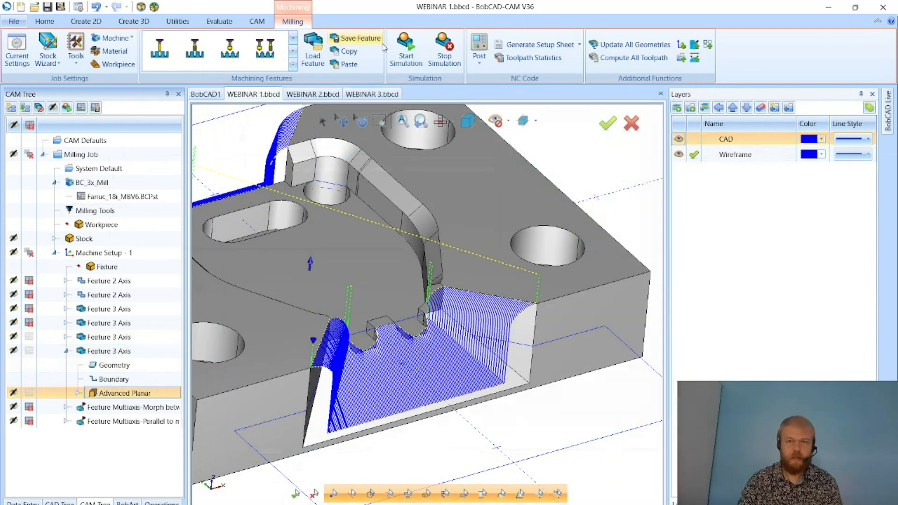
# Start and run the machining simulation with the toolpath display hidden and the run speed increased
pyautogui.click(406, 47)
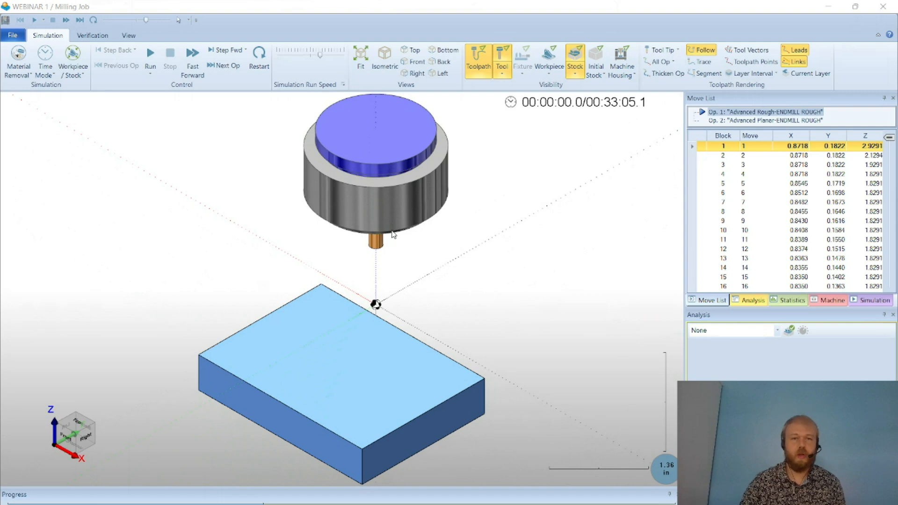
pyautogui.click(150, 55)
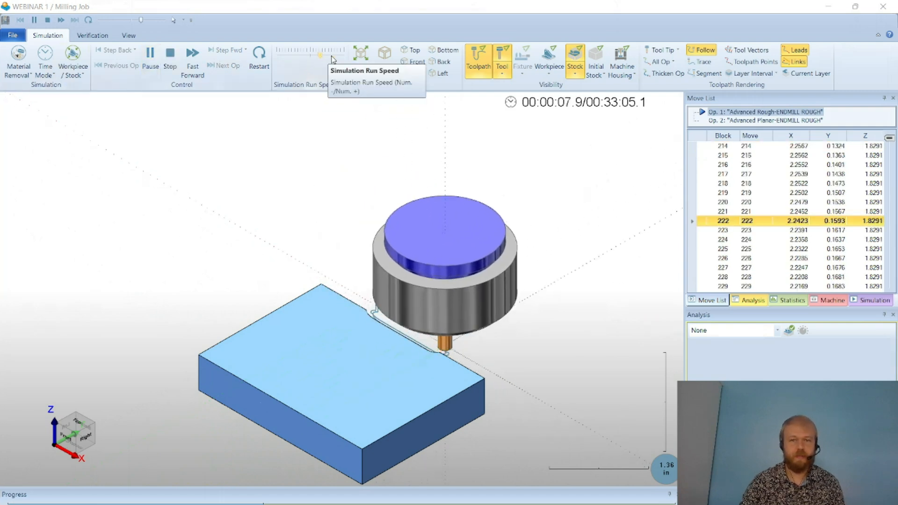
pyautogui.click(478, 60)
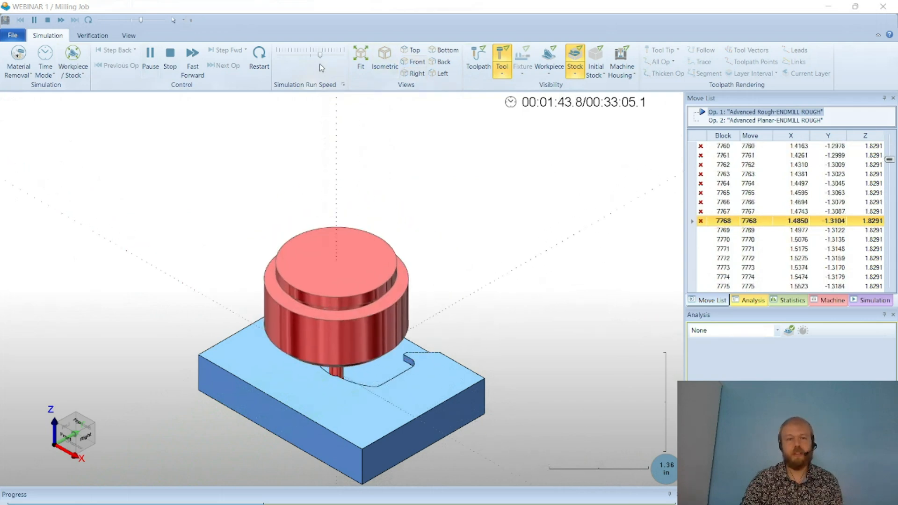
pyautogui.moveTo(319, 54); pyautogui.dragTo(329, 55)
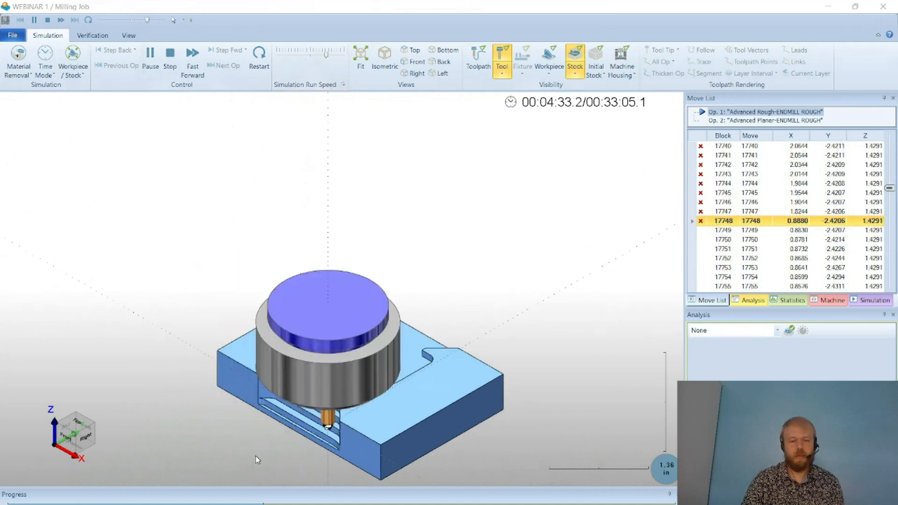
# Examine the simulated stock from several angles, checking the sloped channel floor, its side walls and the two notches for leftover material
pyautogui.scroll(5, 337, 386)
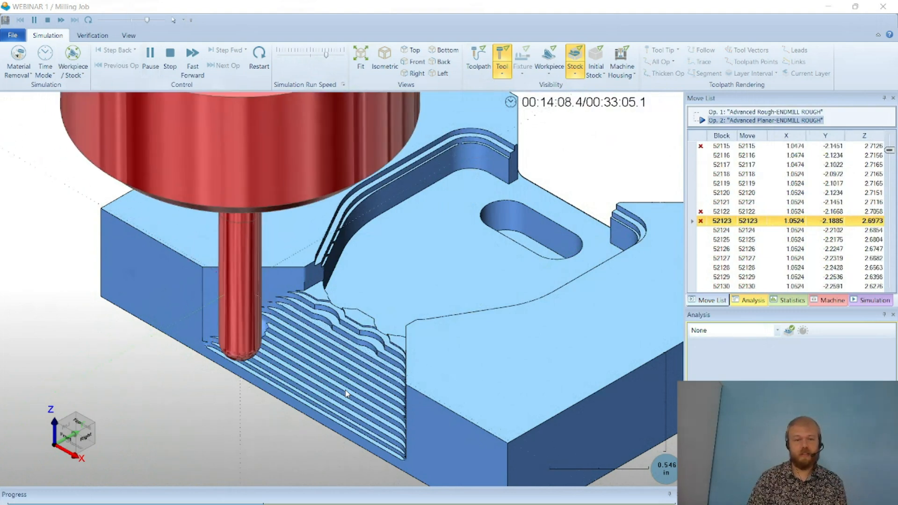
pyautogui.moveTo(429, 389); pyautogui.dragTo(561, 364, button='middle')
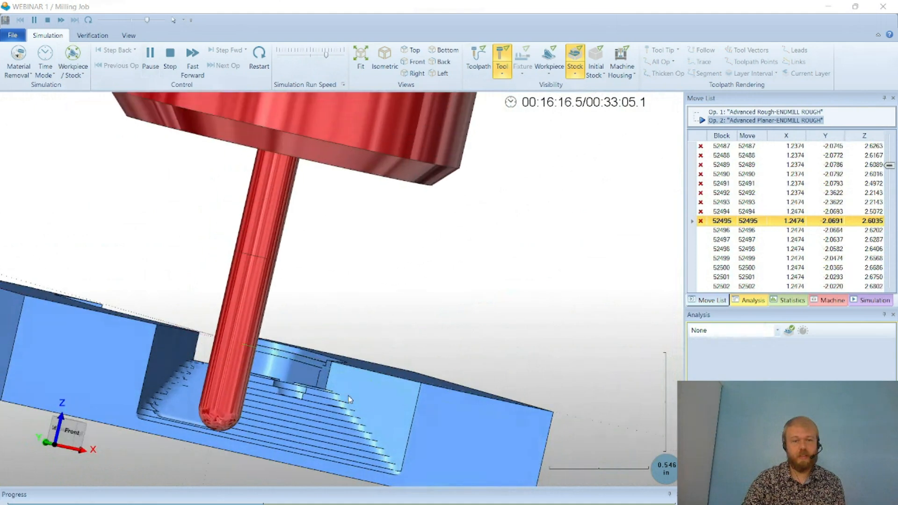
pyautogui.scroll(13, 159, 377)
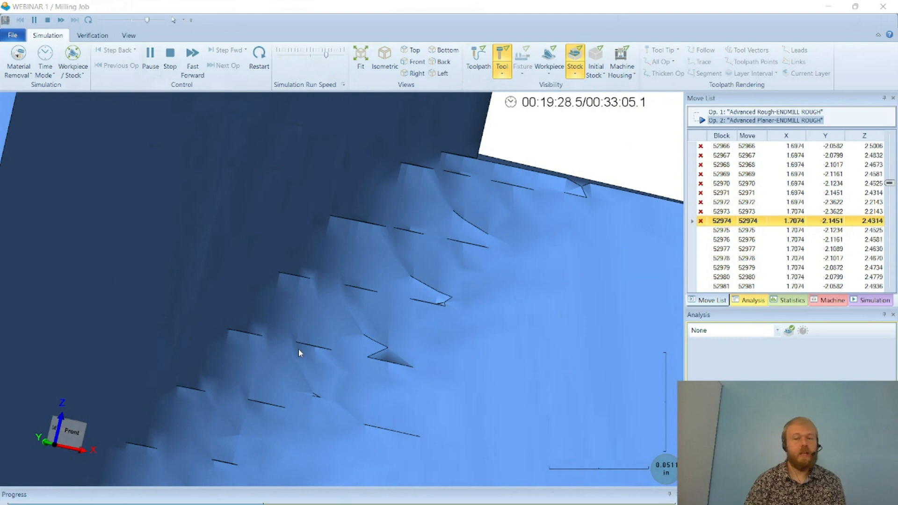
pyautogui.scroll(-12, 298, 349)
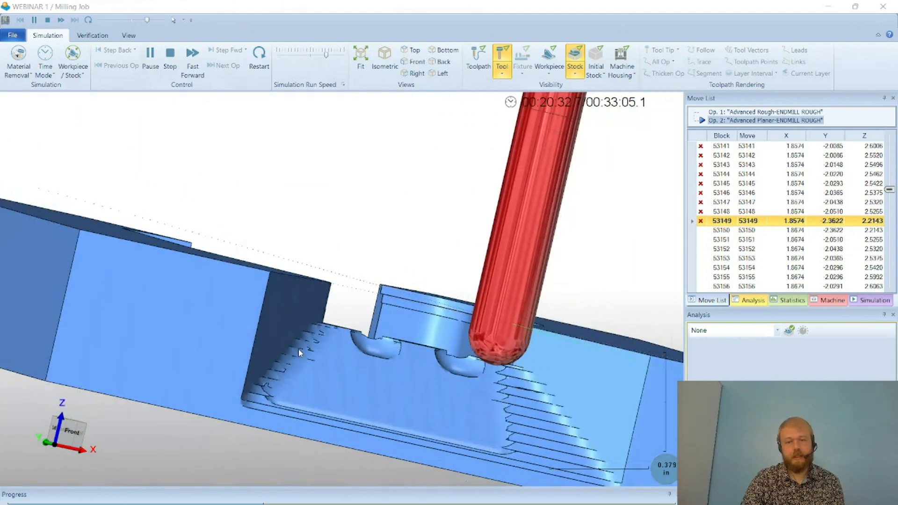
pyautogui.scroll(-2, 260, 414)
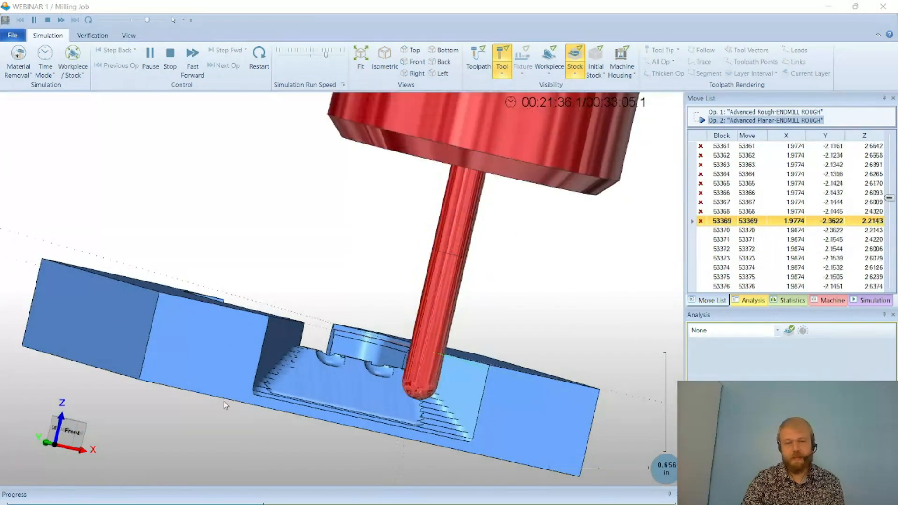
pyautogui.moveTo(200, 413); pyautogui.dragTo(229, 448, button='middle')
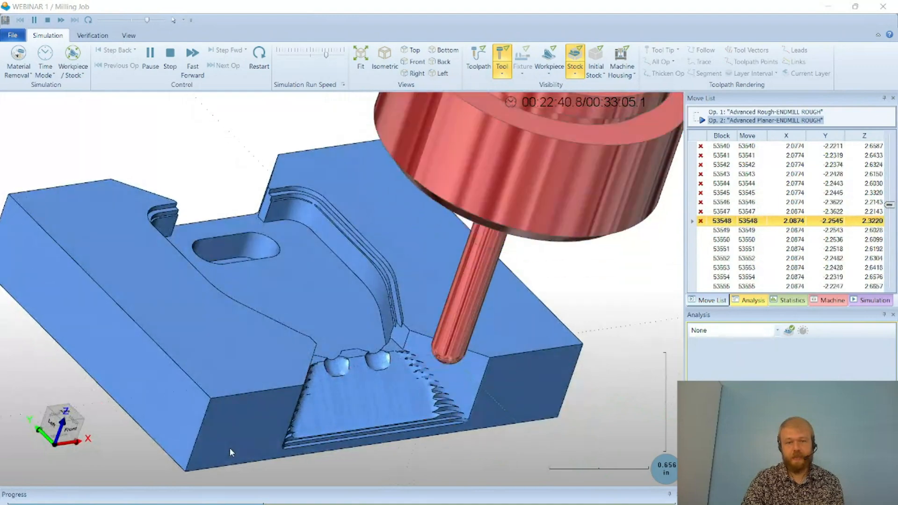
pyautogui.moveTo(321, 393); pyautogui.dragTo(421, 300, button='middle')
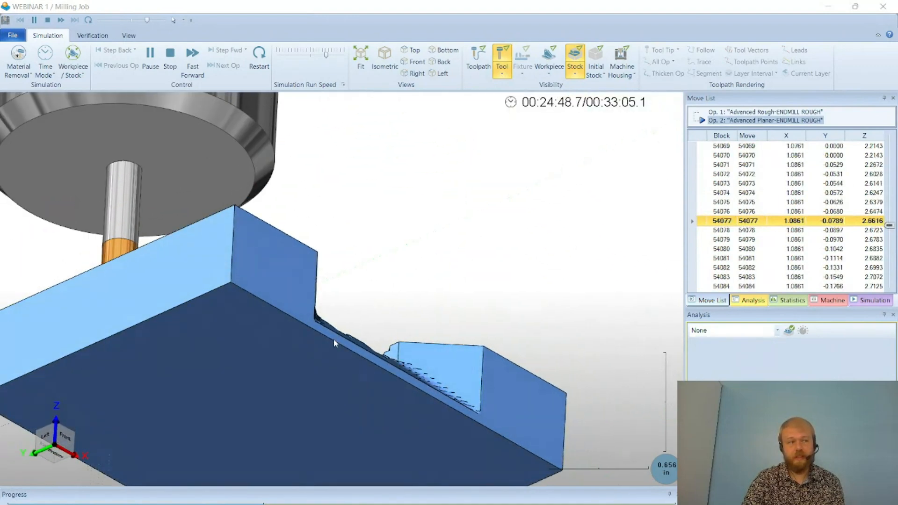
pyautogui.scroll(4, 303, 329)
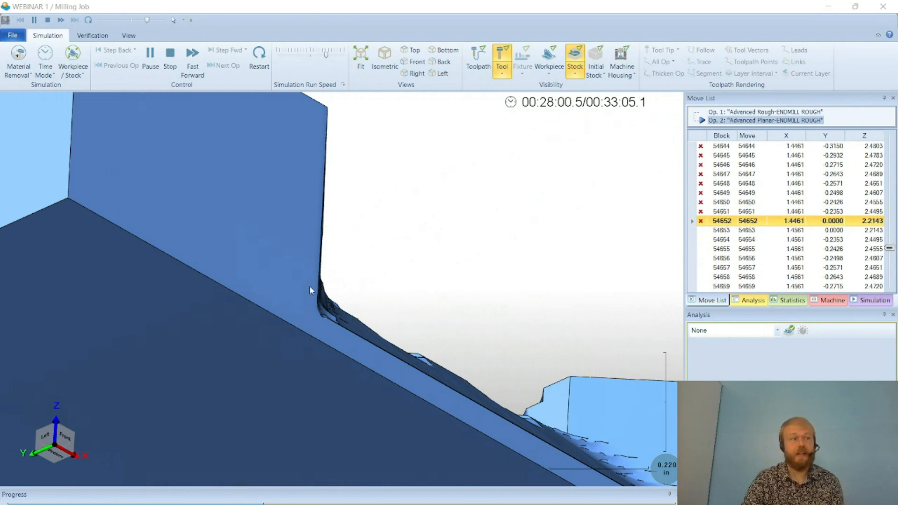
pyautogui.scroll(-6, 353, 285)
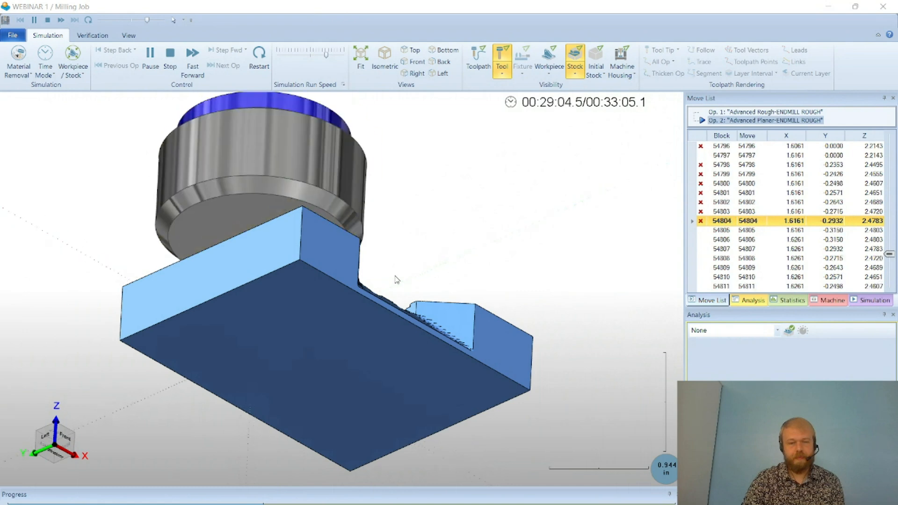
pyautogui.moveTo(396, 279); pyautogui.dragTo(394, 346, button='middle')
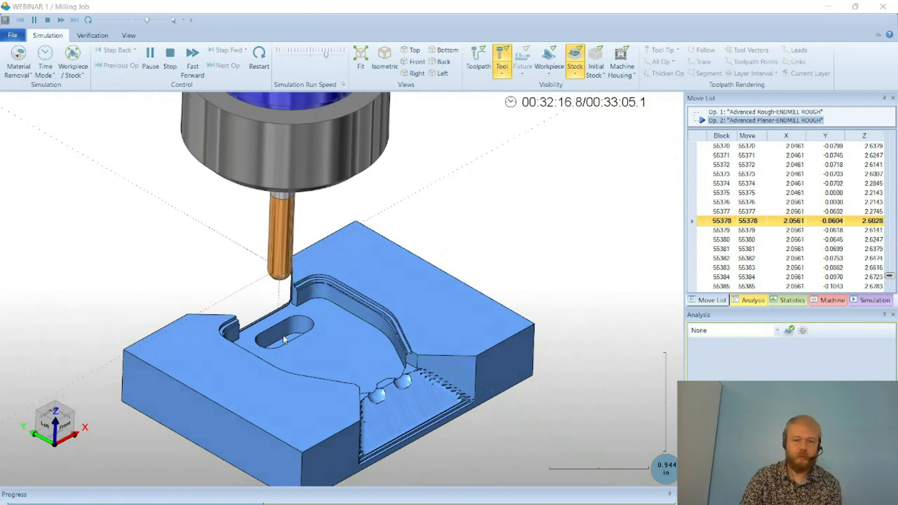
pyautogui.scroll(5, 425, 423)
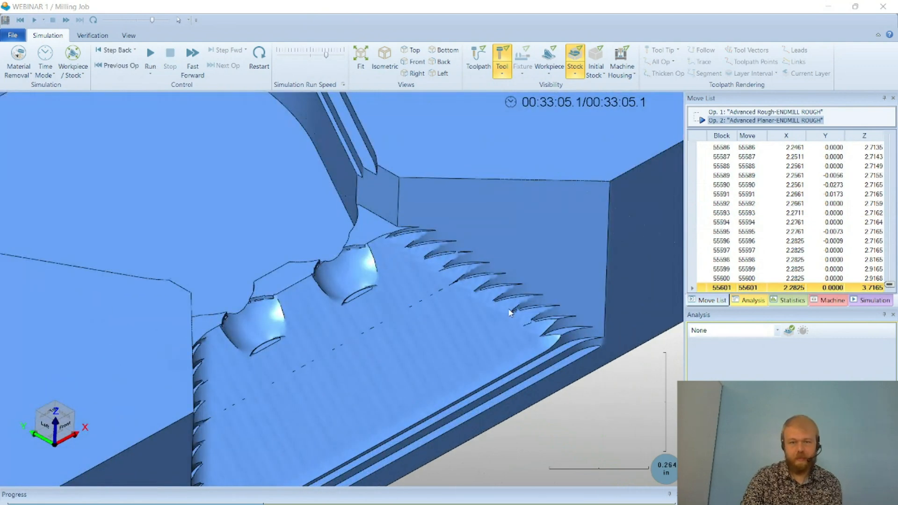
pyautogui.scroll(-3, 446, 331)
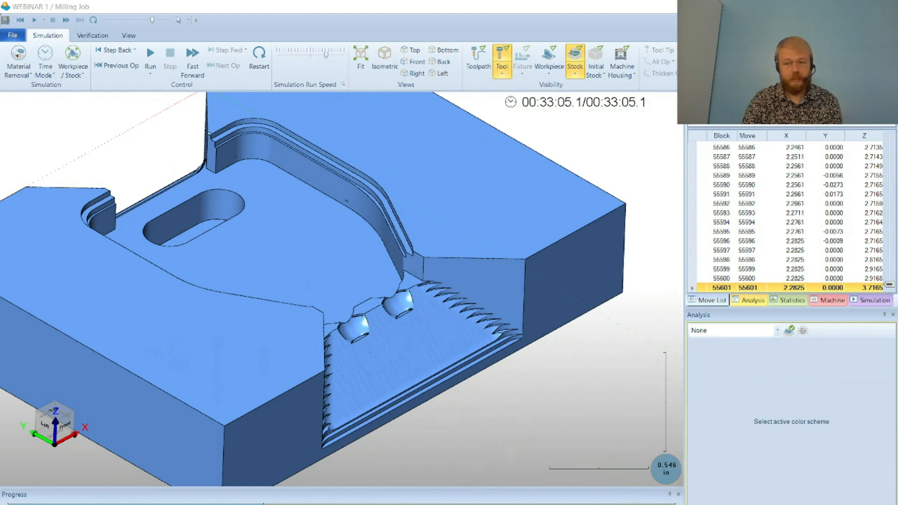
# Apply the Deviation analysis color scheme to the machined stock and refresh the simulation result
pyautogui.click(777, 330)
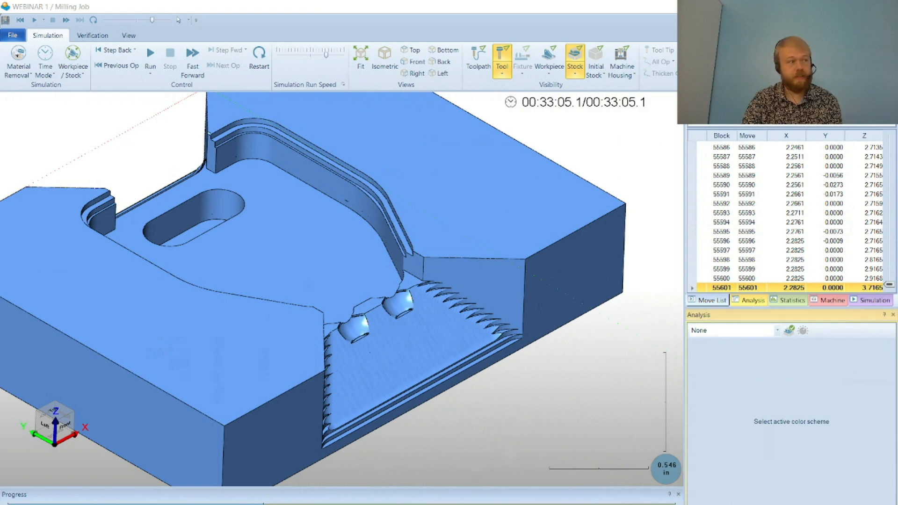
pyautogui.click(767, 331)
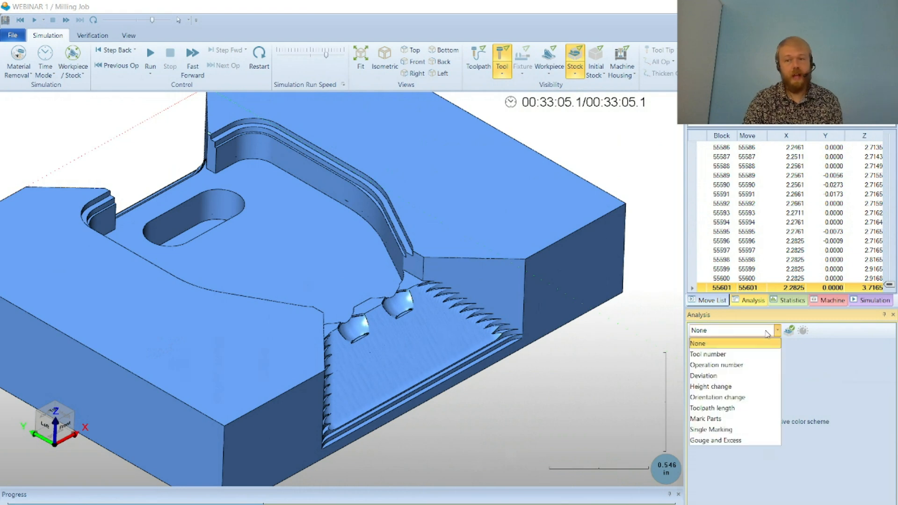
pyautogui.click(716, 376)
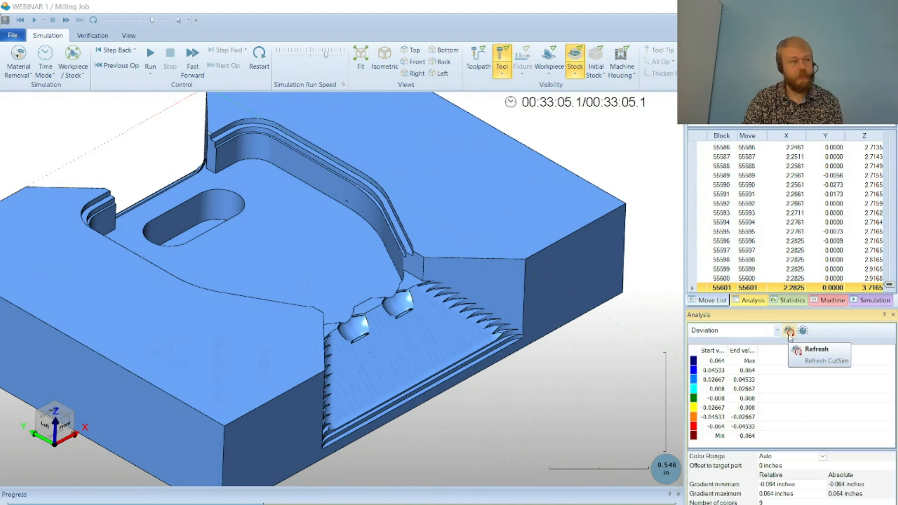
pyautogui.click(789, 331)
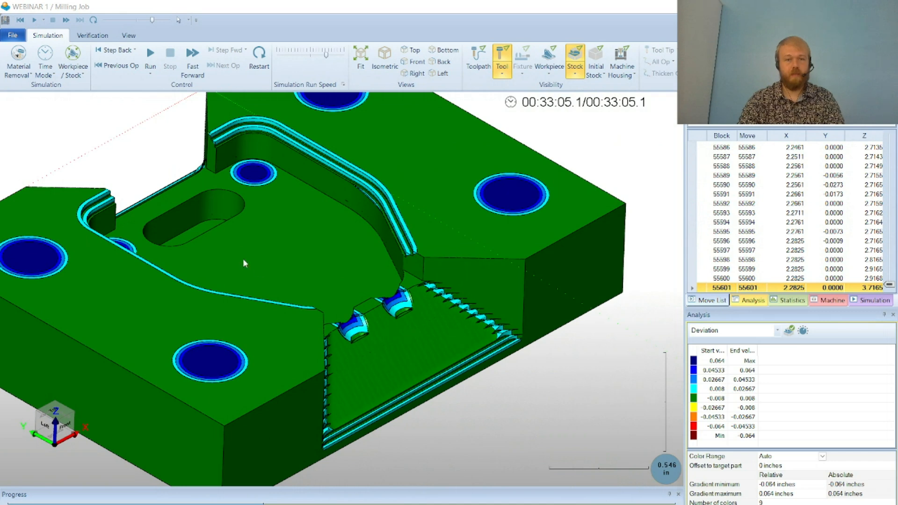
# Examine the deviation colors on the pocket floor and at the notches against the color range legend
pyautogui.scroll(10, 185, 235)
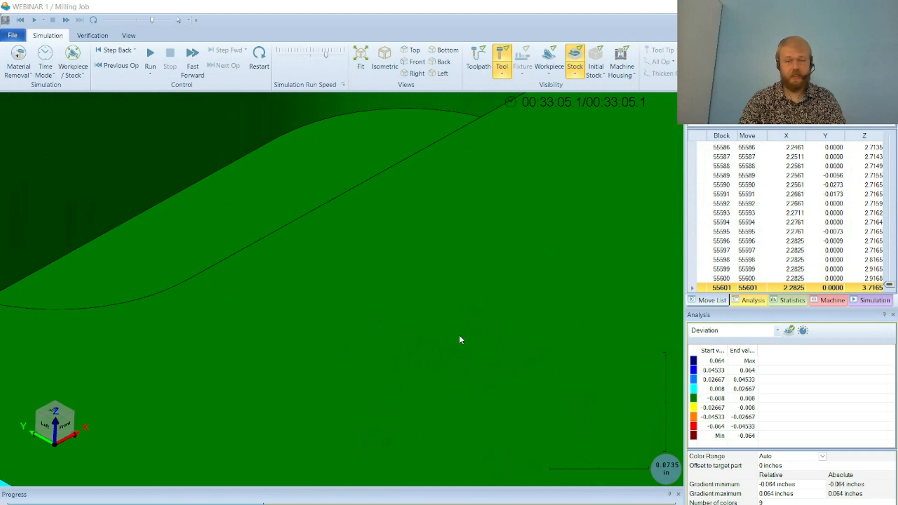
pyautogui.scroll(-10, 329, 293)
pyautogui.scroll(10, 388, 304)
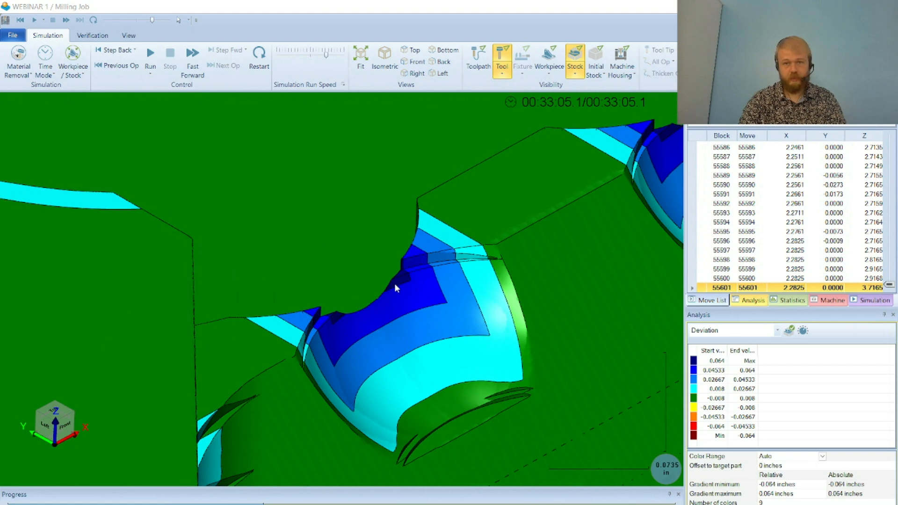
pyautogui.scroll(6, 395, 284)
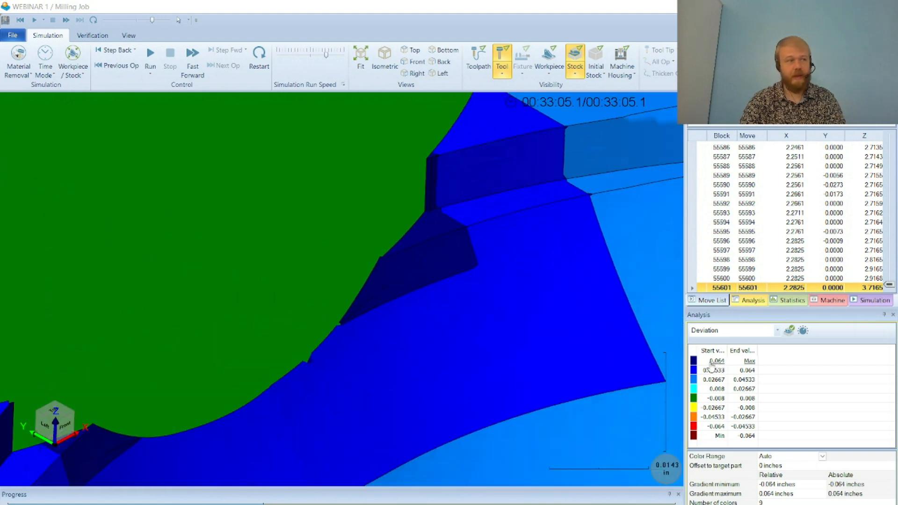
pyautogui.scroll(-10, 348, 304)
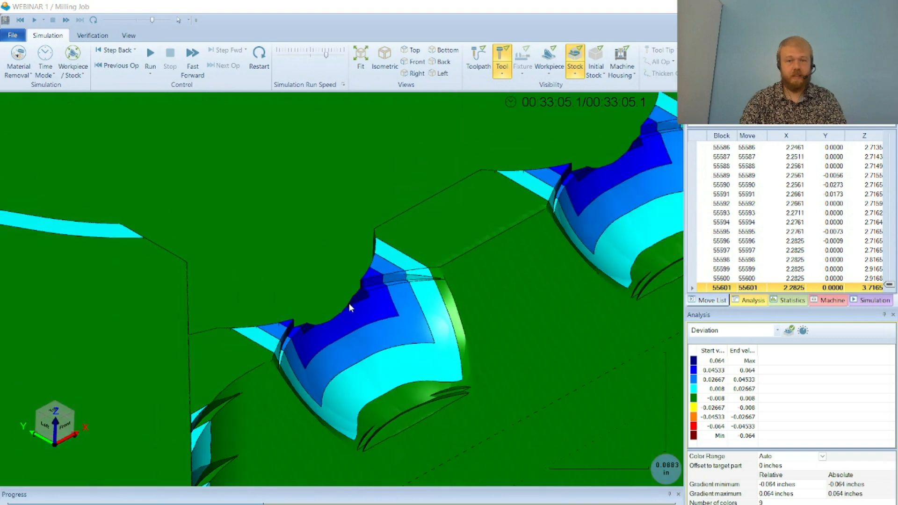
# Examine the deviation colors along the sloped channel's side scallops, its stepped lower edge and the pocket rim for leftover material
pyautogui.scroll(9, 560, 296)
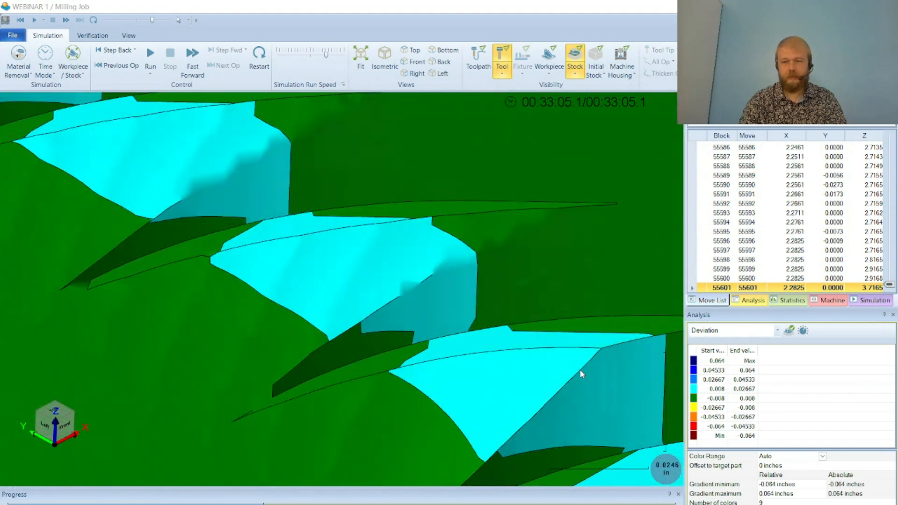
pyautogui.scroll(-4, 550, 343)
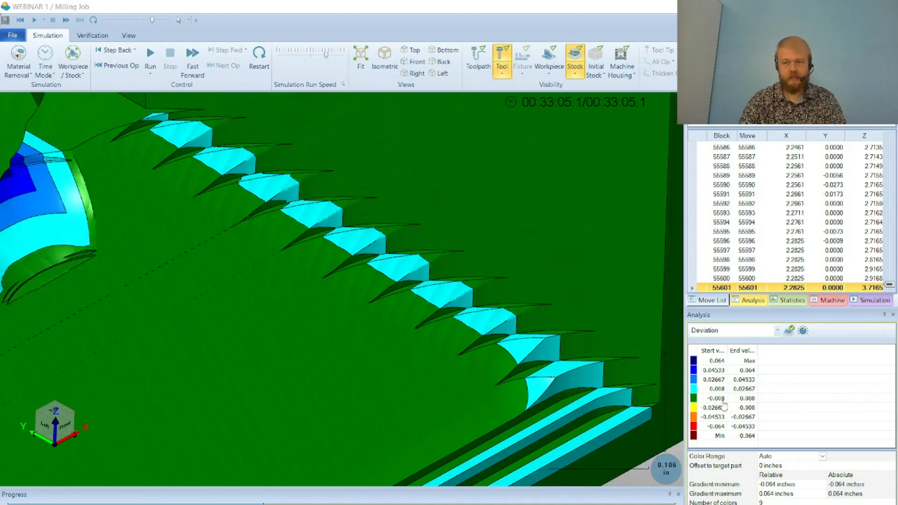
pyautogui.scroll(-1, 625, 390)
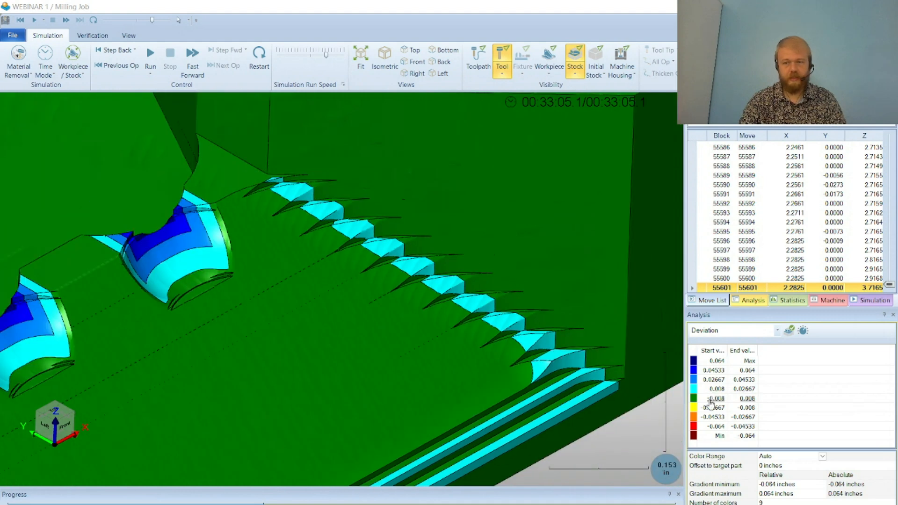
pyautogui.scroll(-4, 330, 391)
pyautogui.scroll(6, 330, 390)
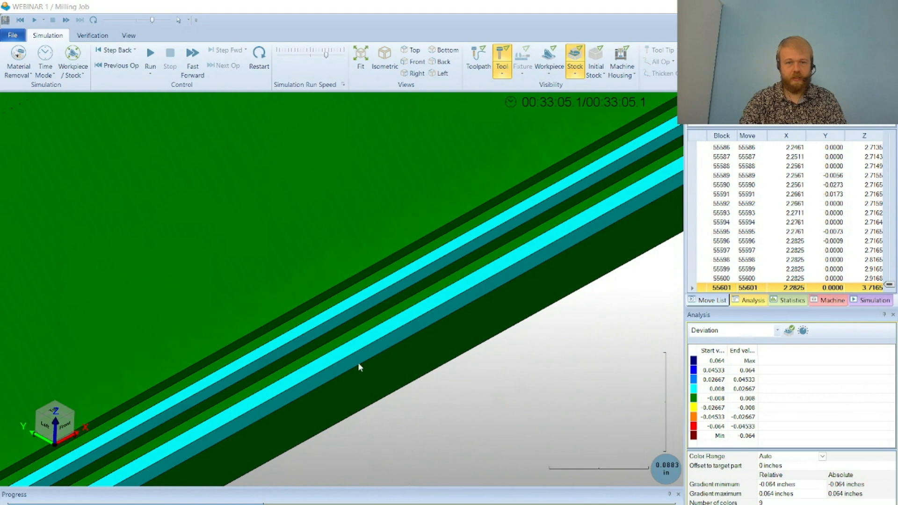
pyautogui.scroll(-8, 509, 436)
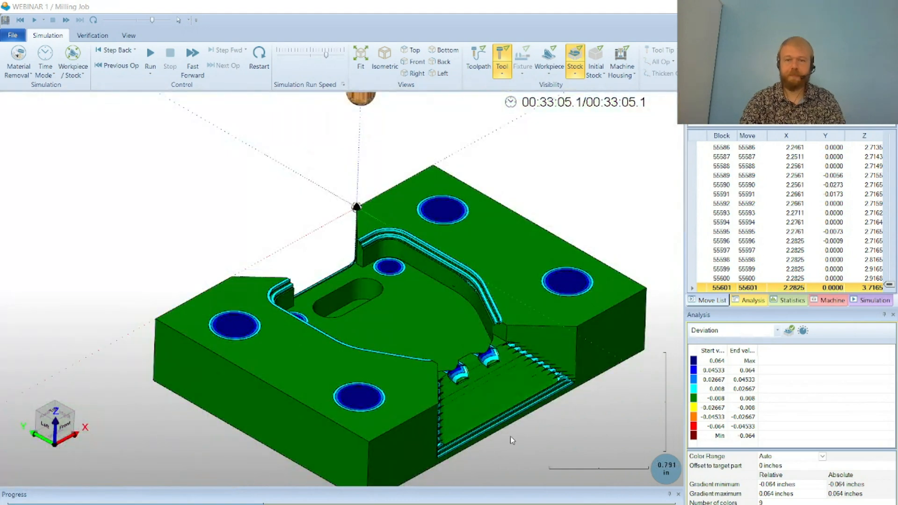
pyautogui.scroll(8, 492, 298)
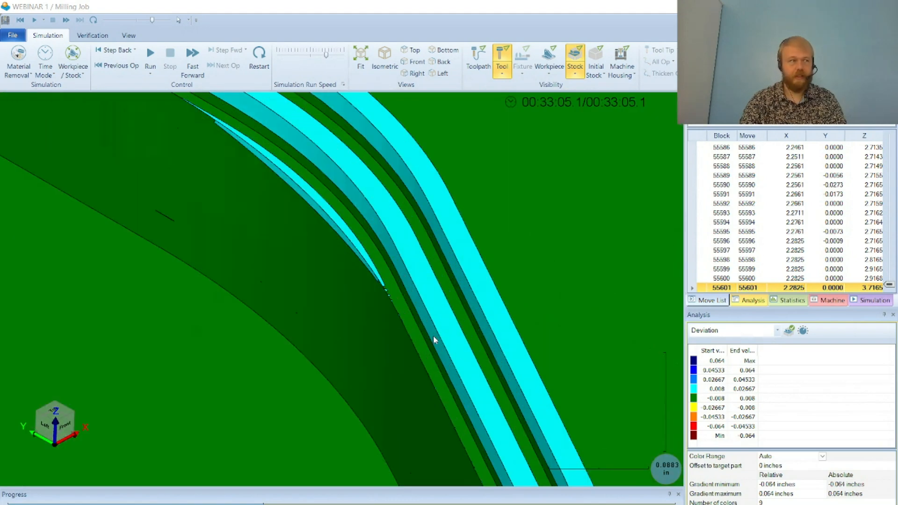
pyautogui.scroll(-5, 482, 304)
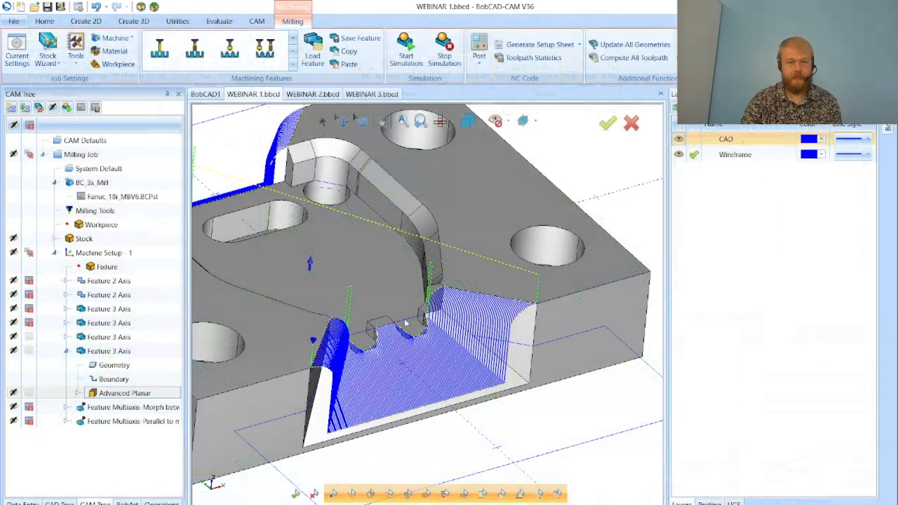
# Hide the planar finishing toolpath of the last 3-axis feature and collapse that feature in the CAM tree
pyautogui.click(29, 351)
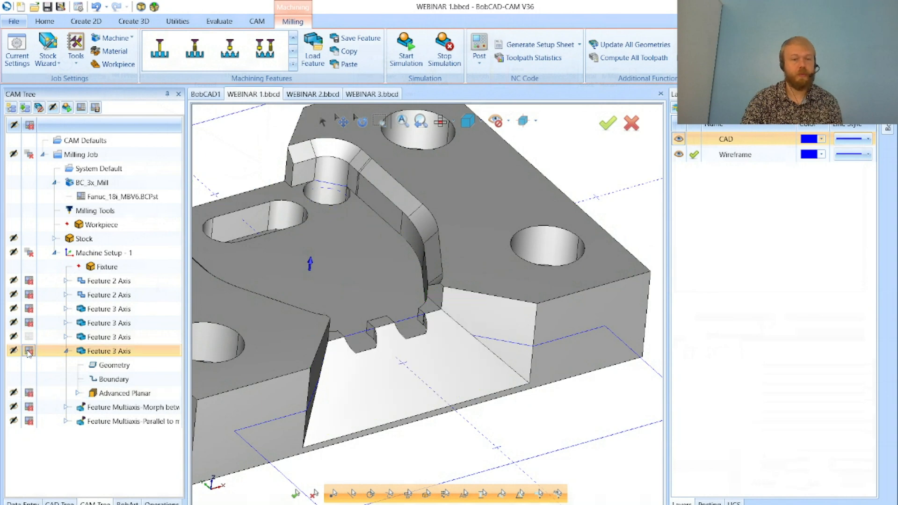
pyautogui.click(67, 352)
pyautogui.click(109, 365)
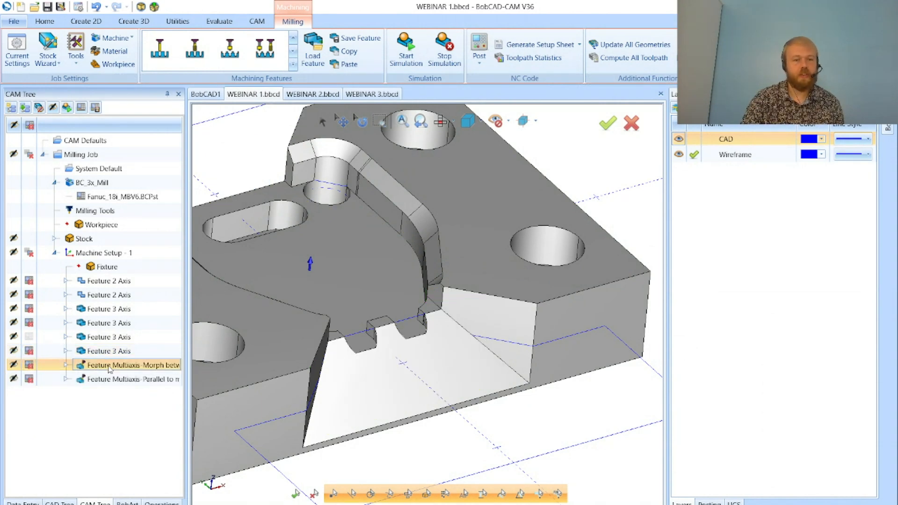
# Widen the CAM tree to read the names of the two multiaxis features, leaving the Morph between 2 curves feature selected
pyautogui.moveTo(186, 366); pyautogui.dragTo(208, 366)
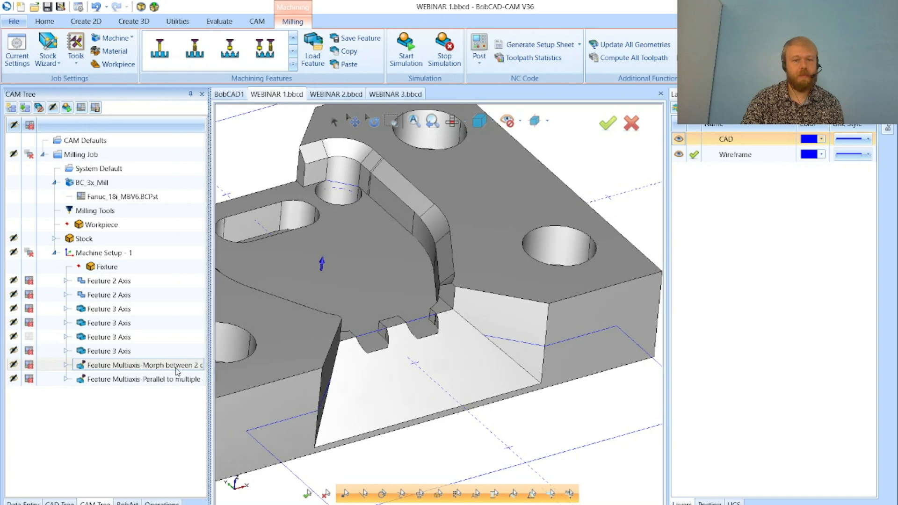
pyautogui.click(177, 369)
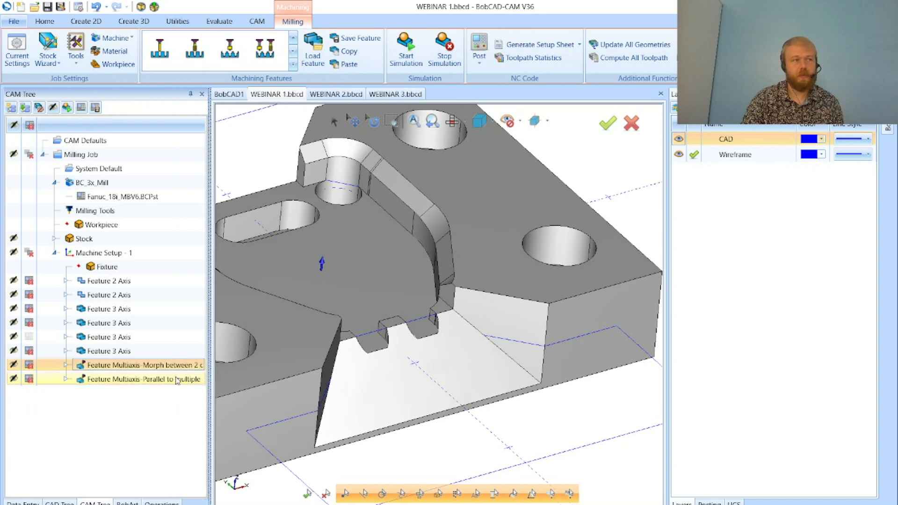
pyautogui.click(177, 380)
pyautogui.click(170, 368)
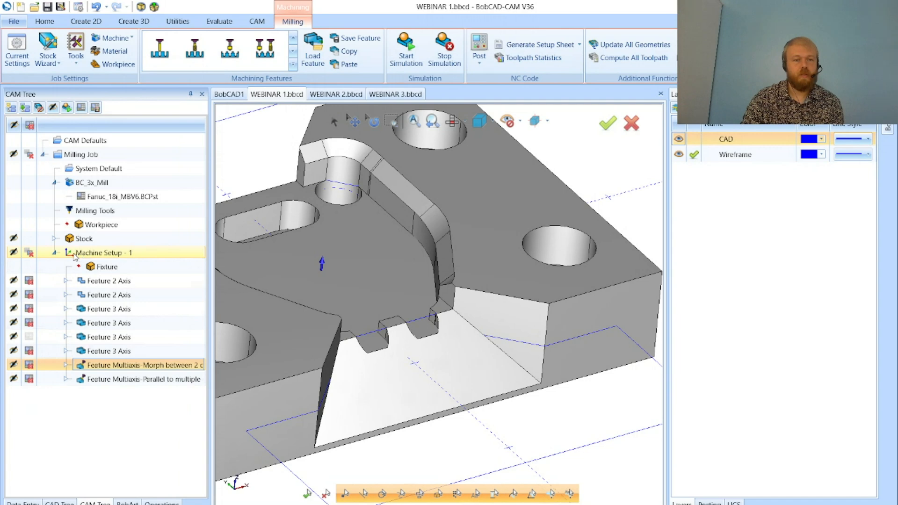
# Open the license status from the program's help page and look through the list of licensed products
pyautogui.click(15, 21)
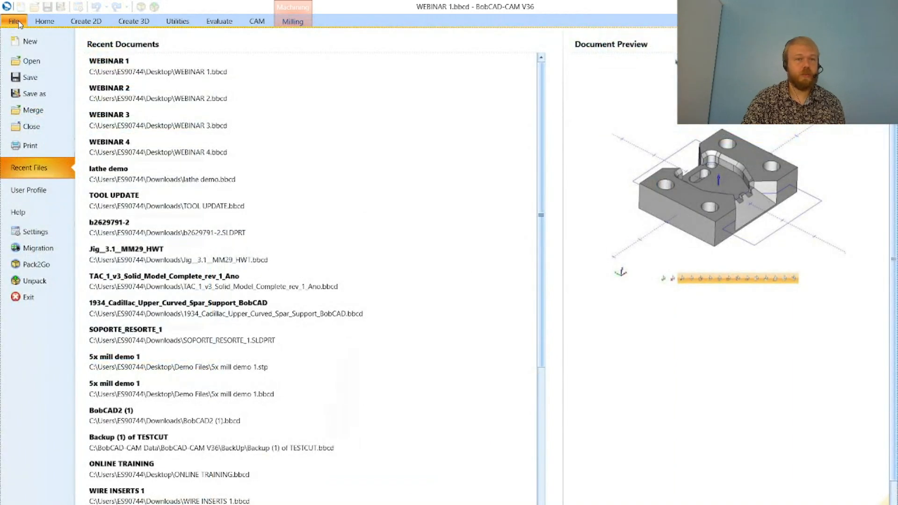
pyautogui.click(30, 219)
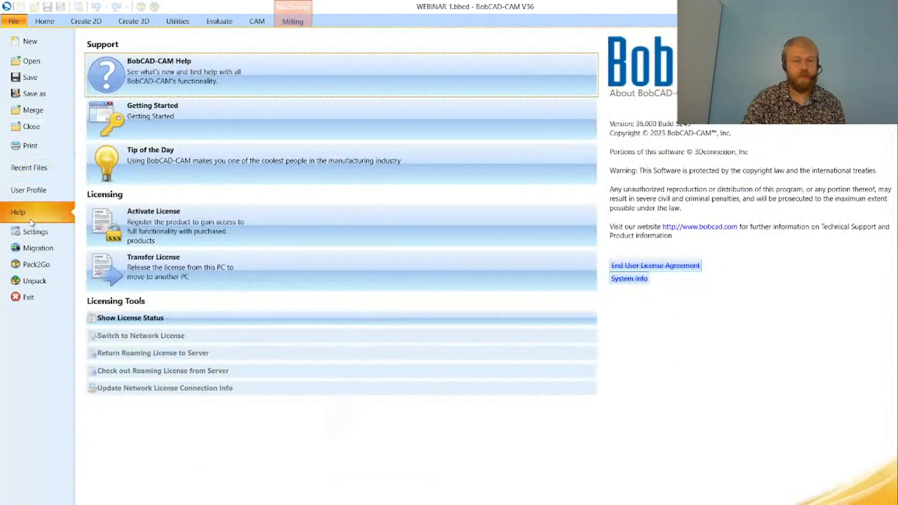
pyautogui.click(183, 322)
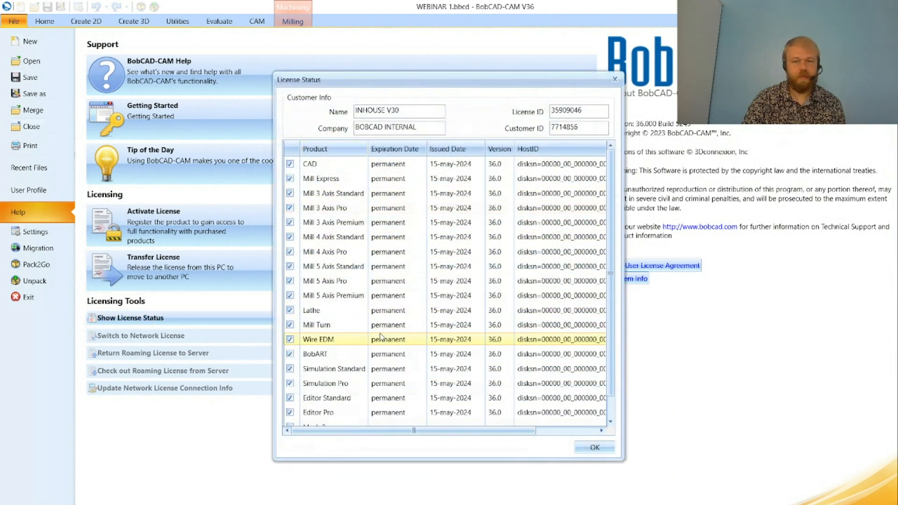
pyautogui.scroll(-1, 381, 336)
pyautogui.scroll(1, 381, 337)
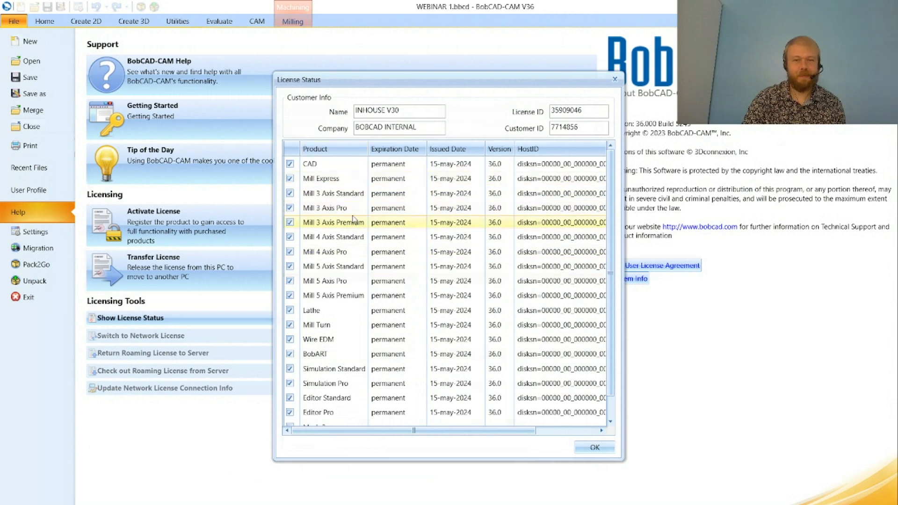
# Examine the Mill 3 Axis and Mill 4 Axis license levels, close the license status and return to the model
pyautogui.click(368, 194)
pyautogui.click(359, 210)
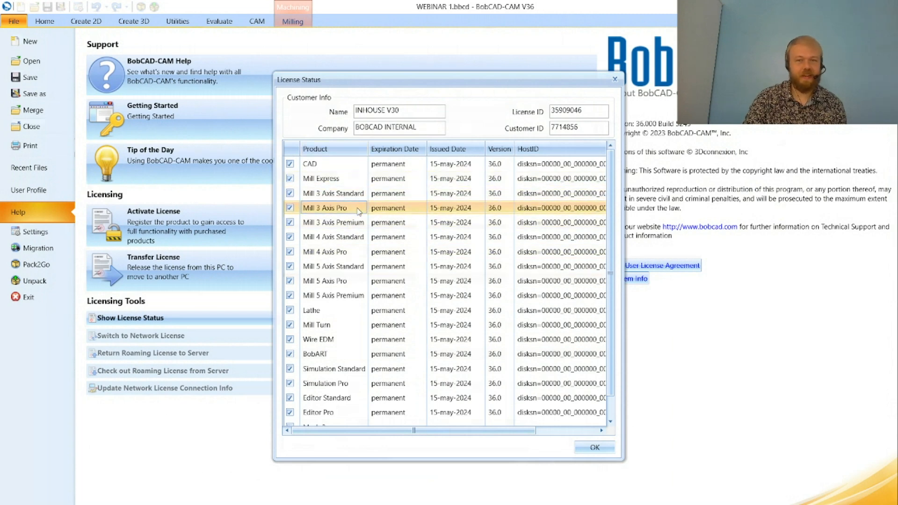
pyautogui.click(355, 227)
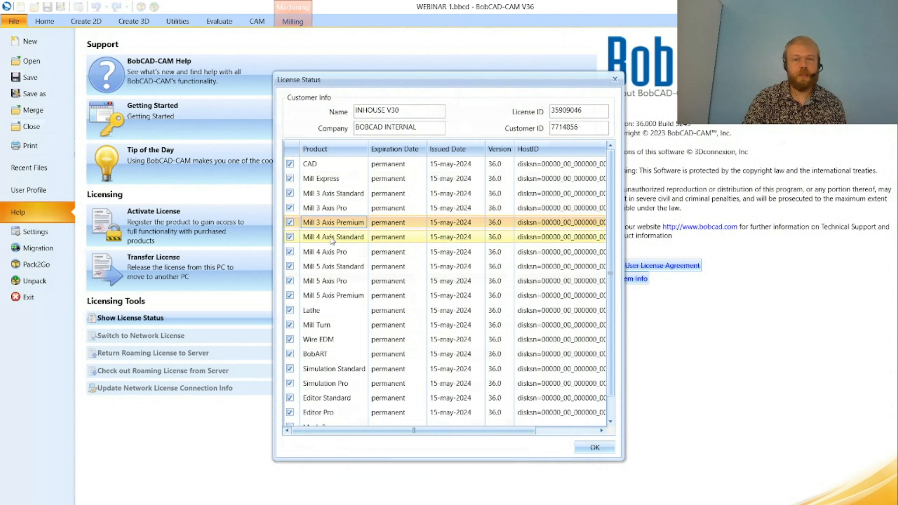
pyautogui.click(337, 239)
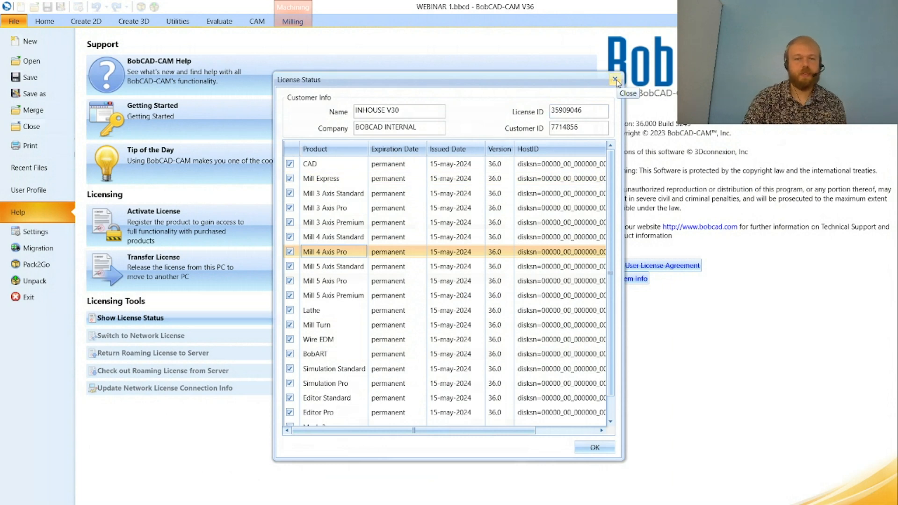
pyautogui.click(357, 222)
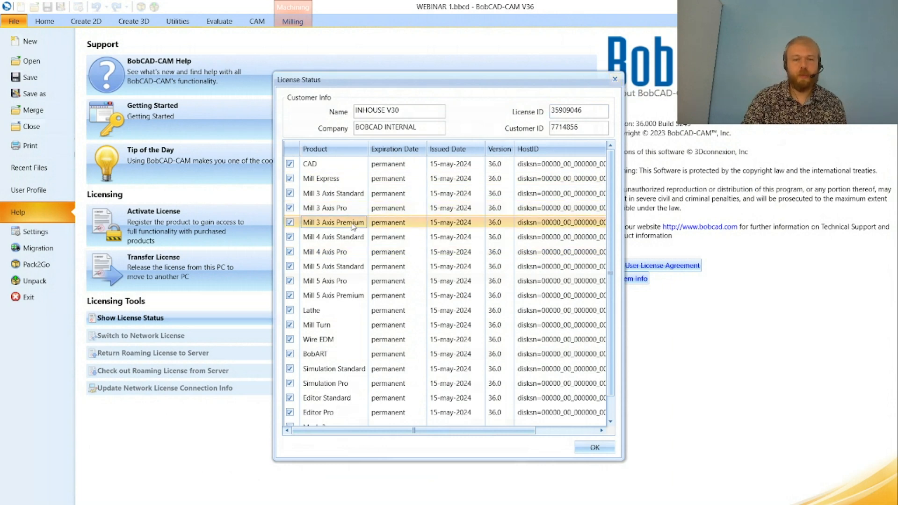
pyautogui.click(615, 79)
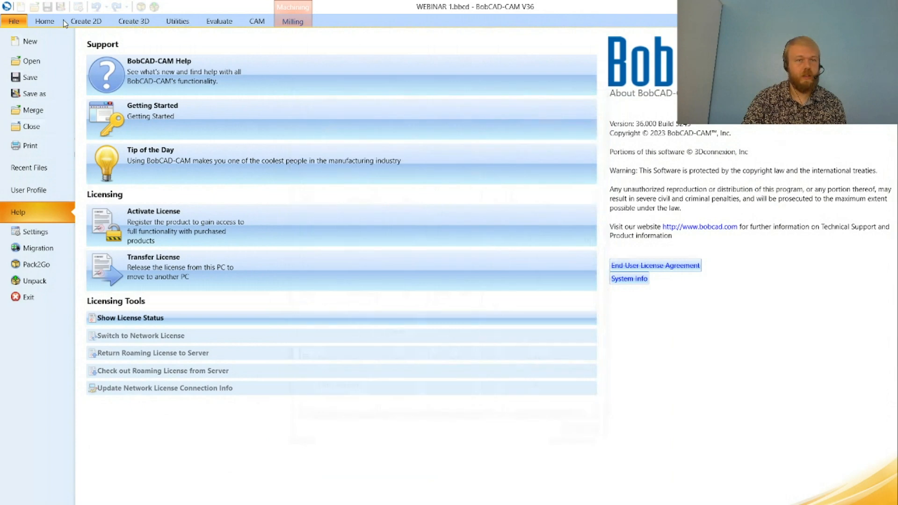
pyautogui.click(19, 23)
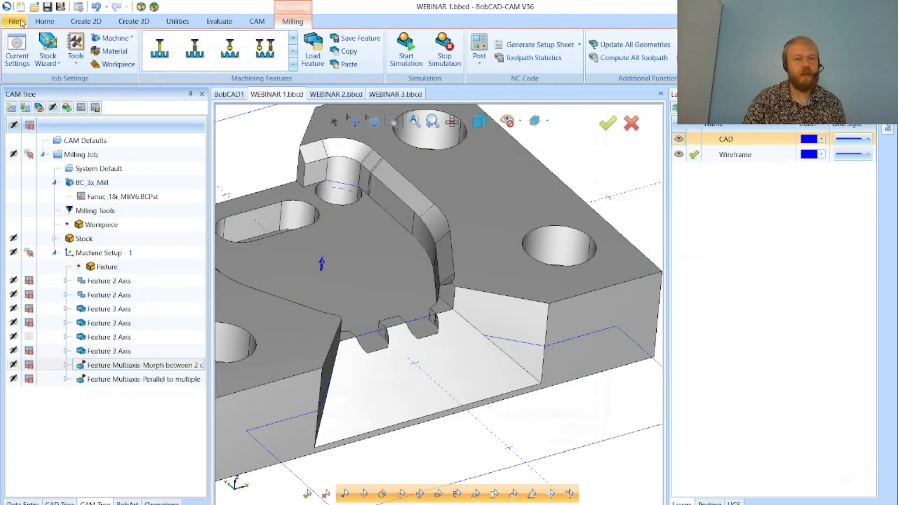
pyautogui.click(34, 21)
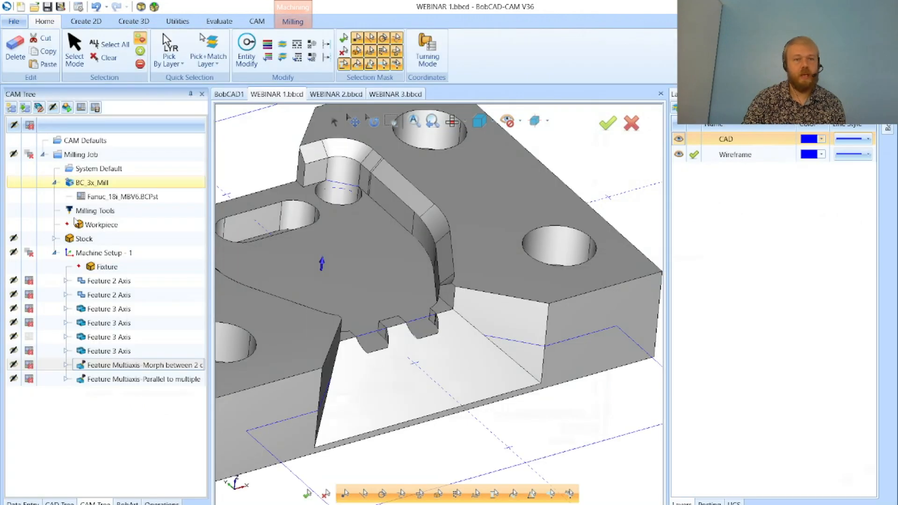
# Start a new Mill Multiaxis feature under Machine Setup - 1 and bring up the Surface toolpath options
pyautogui.rightClick(183, 255)
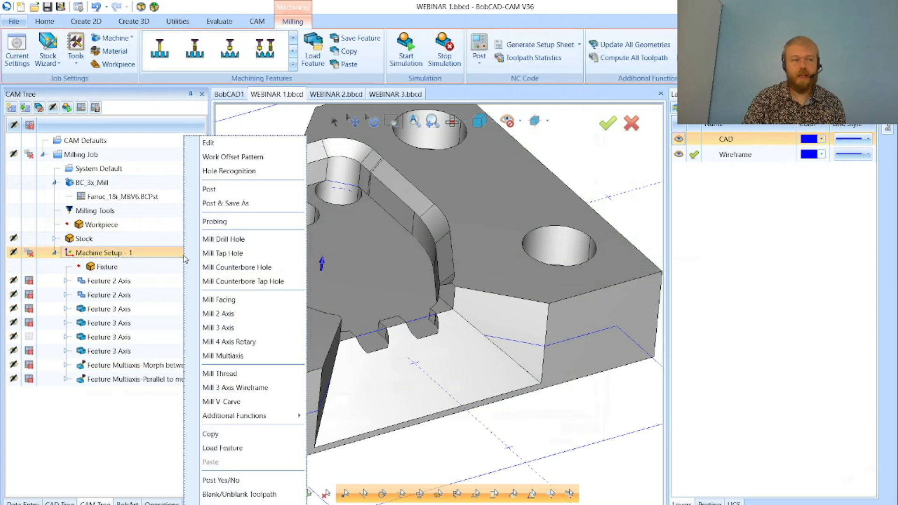
pyautogui.click(270, 356)
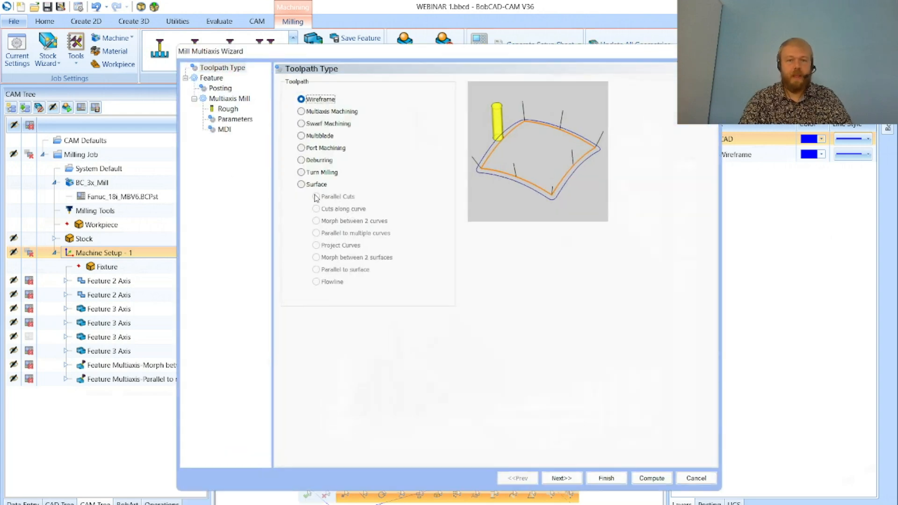
pyautogui.click(317, 186)
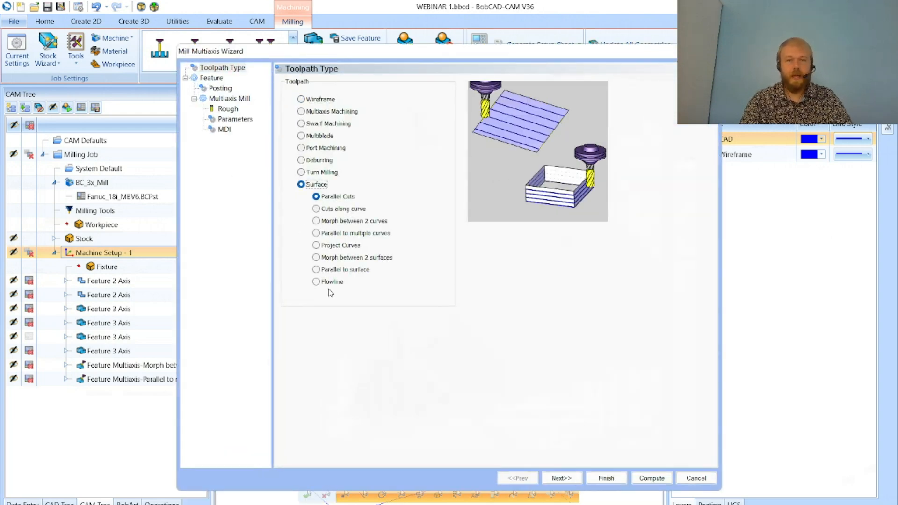
# Compare the previews of the multiaxis toolpath types, from Deburring, Turn Milling and Port Machining to Multiblade, Swarf, Multiaxis Machining, Wireframe and Surface
pyautogui.click(320, 161)
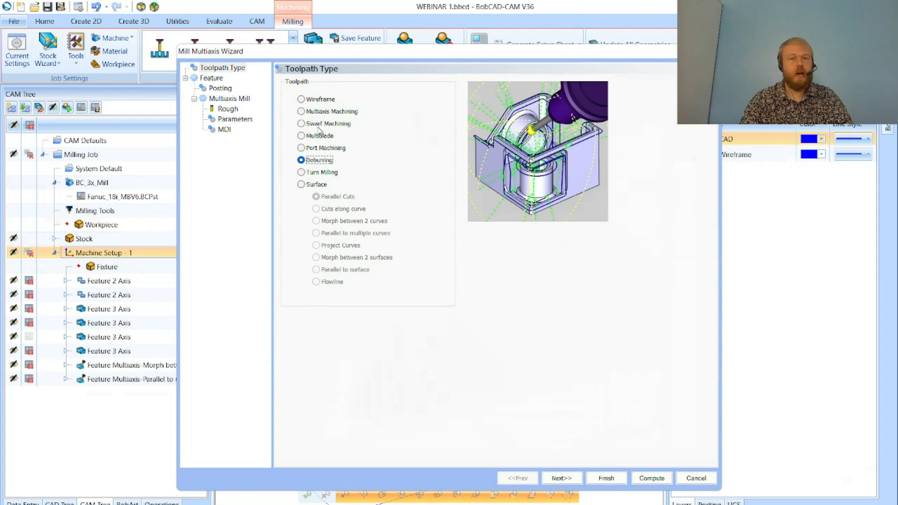
pyautogui.click(333, 174)
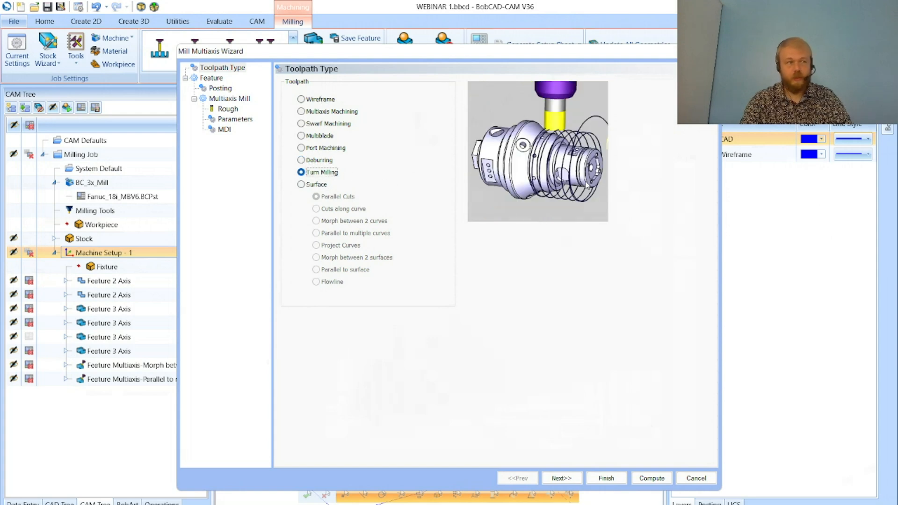
pyautogui.click(337, 149)
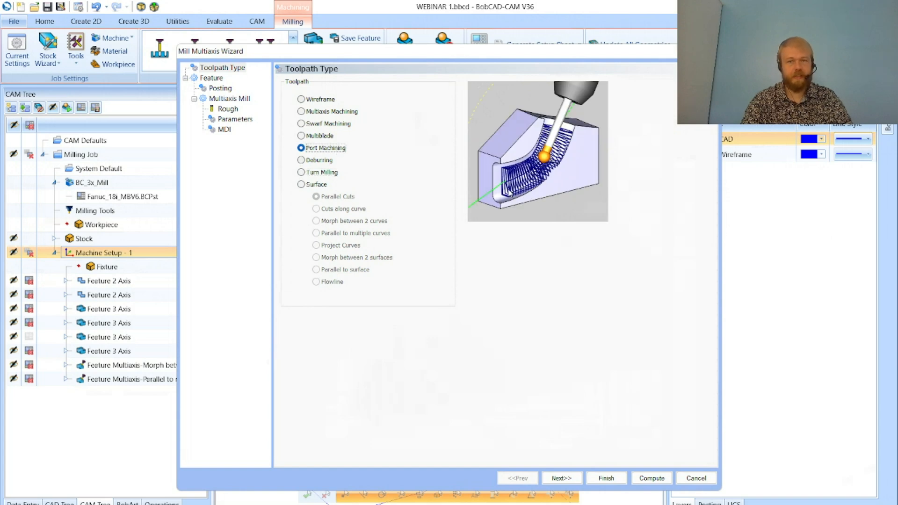
pyautogui.click(314, 138)
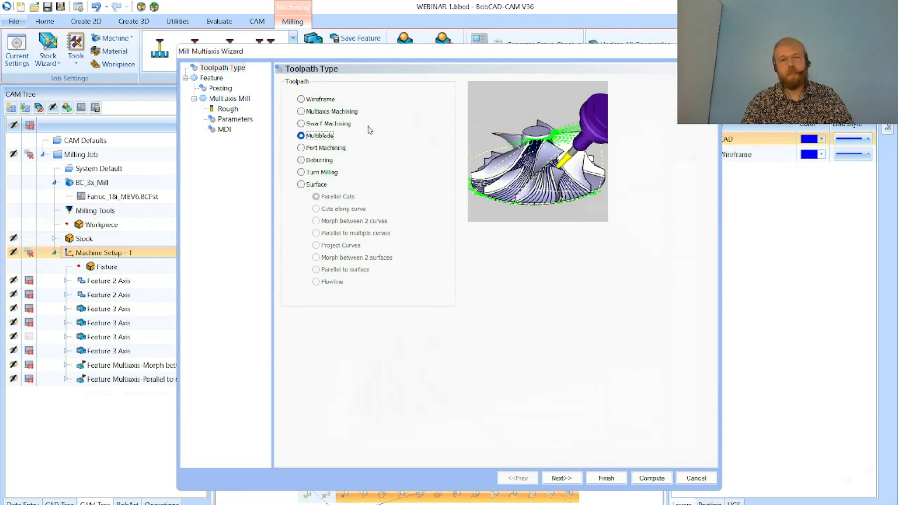
pyautogui.click(333, 125)
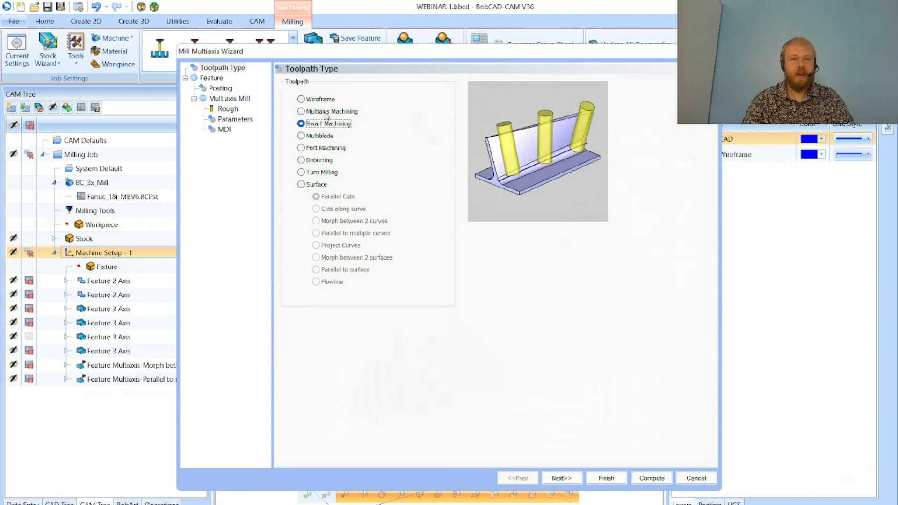
pyautogui.click(327, 112)
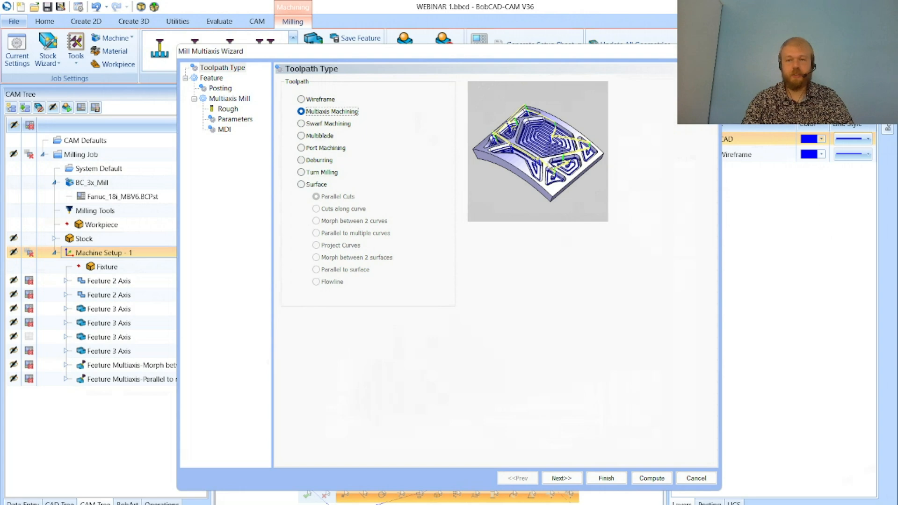
pyautogui.click(319, 102)
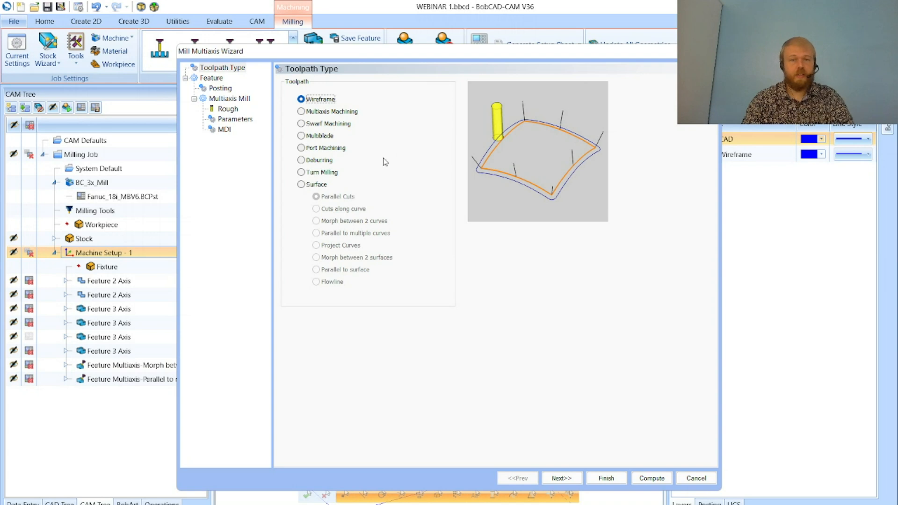
pyautogui.click(320, 186)
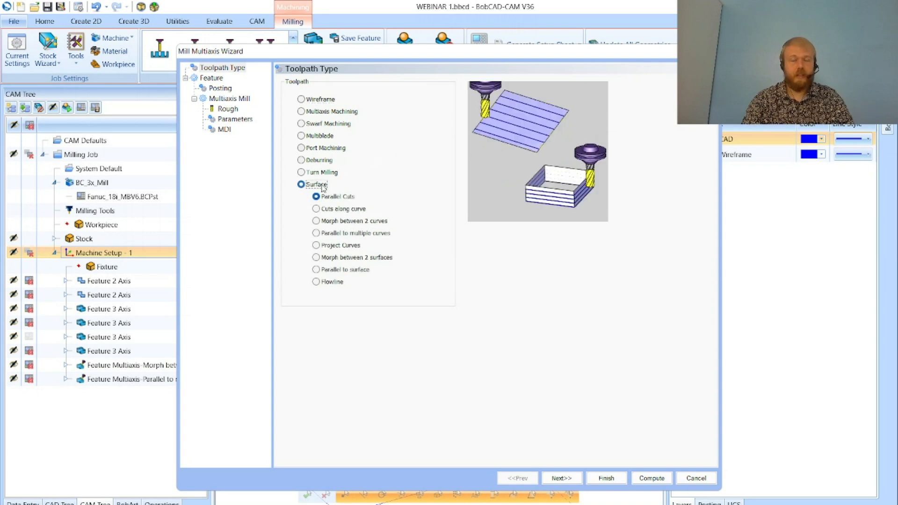
pyautogui.click(319, 160)
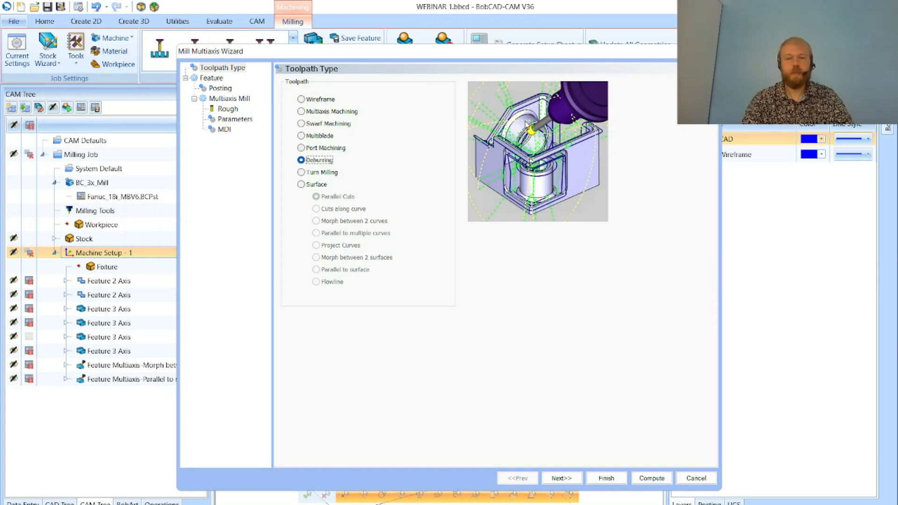
# Preview the Morph between 2 curves option of the Surface toolpath and cancel the new Mill Multiaxis feature
pyautogui.click(305, 186)
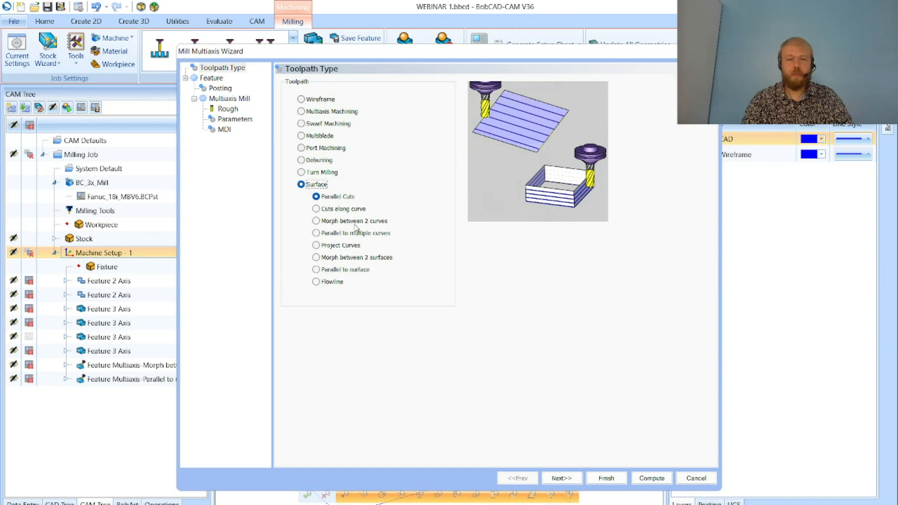
pyautogui.click(346, 223)
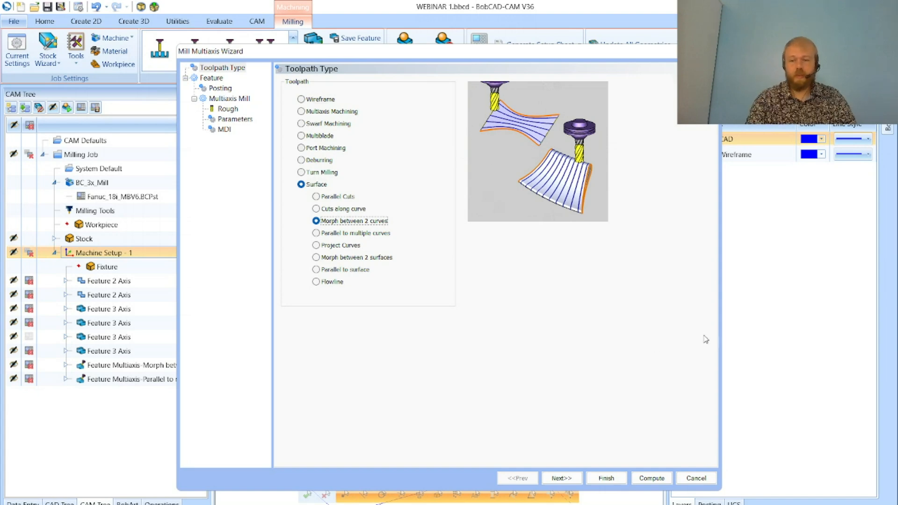
pyautogui.click(696, 478)
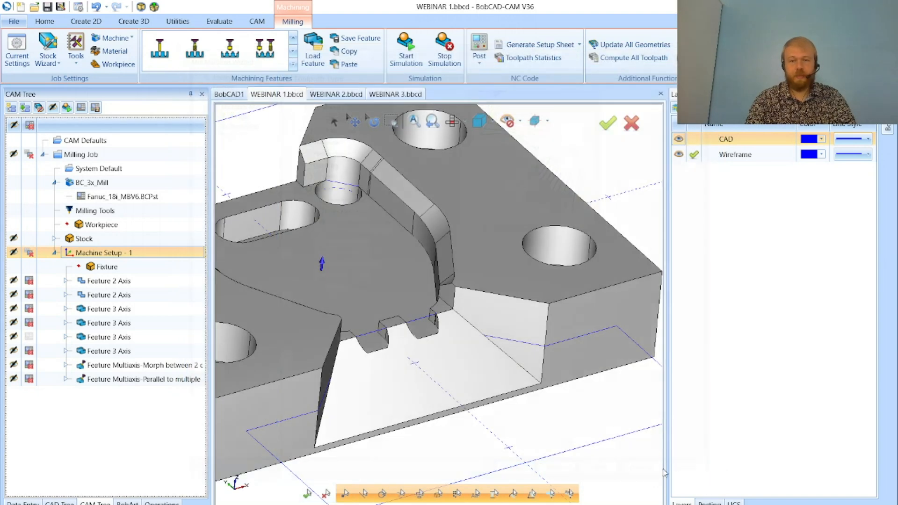
# Examine the sloped floor, angled side walls and small notches of the part's open pocket from several angles
pyautogui.moveTo(561, 428); pyautogui.dragTo(521, 333, button='middle')
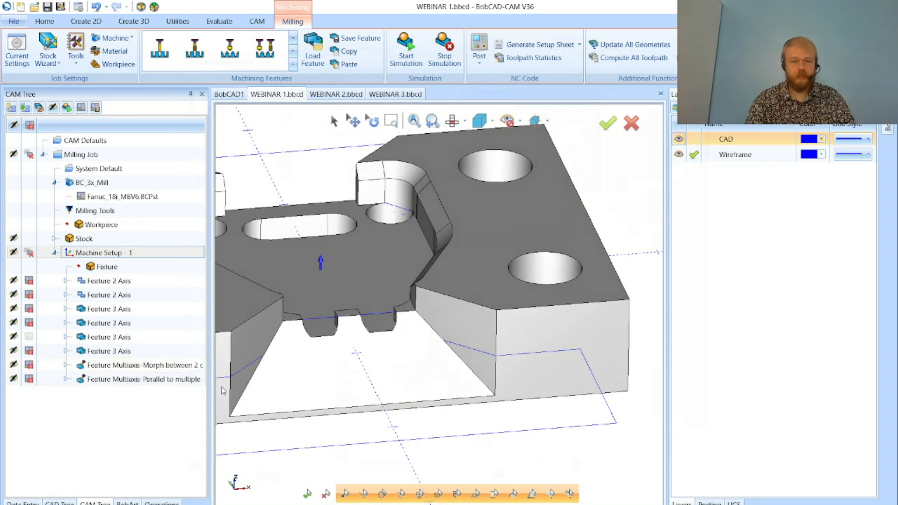
pyautogui.scroll(4, 222, 386)
pyautogui.scroll(-2, 222, 385)
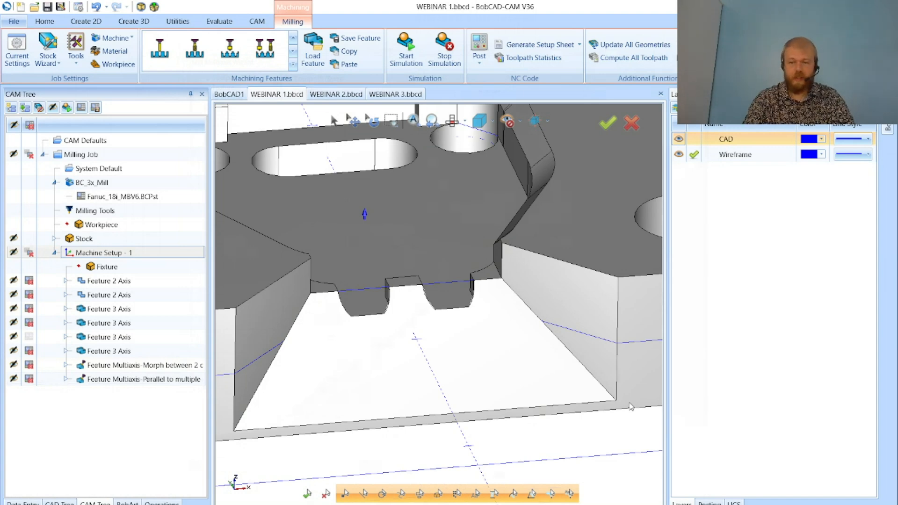
pyautogui.moveTo(600, 381); pyautogui.dragTo(554, 353, button='middle')
pyautogui.scroll(3, 345, 271)
pyautogui.scroll(3, 308, 285)
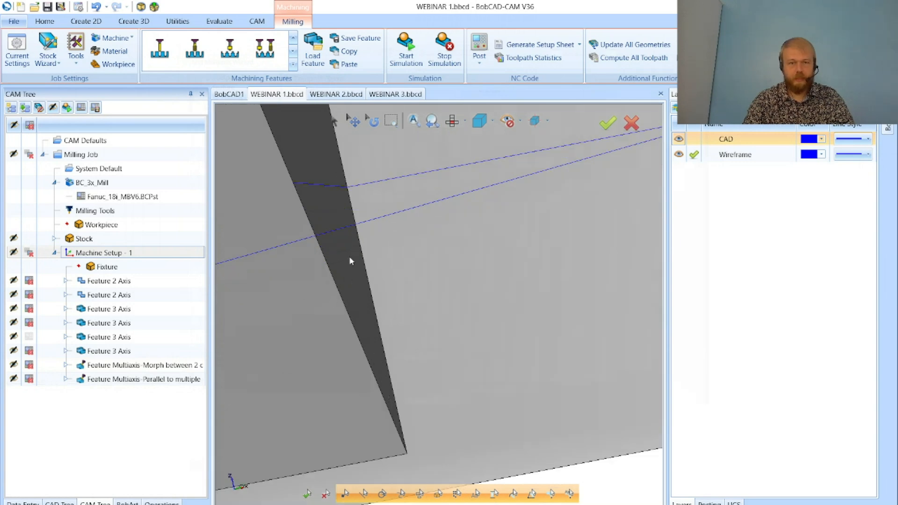
pyautogui.scroll(-5, 355, 265)
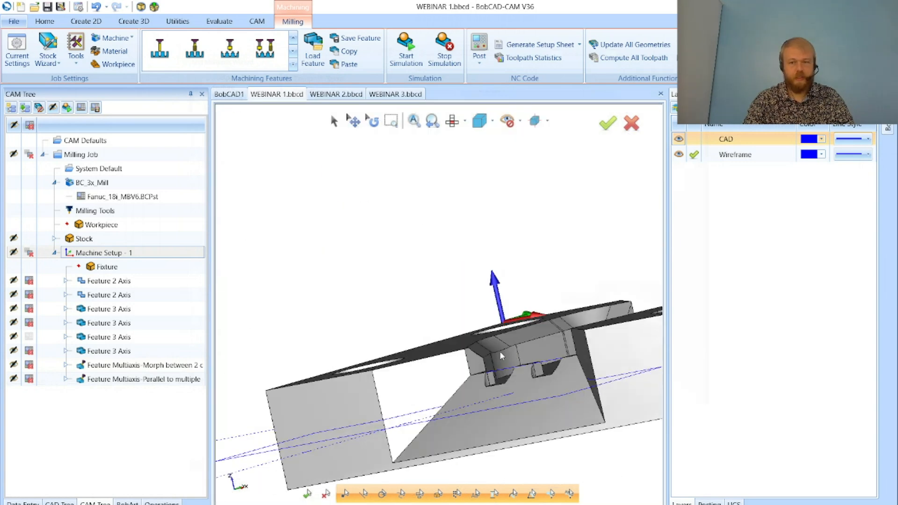
pyautogui.moveTo(499, 350); pyautogui.dragTo(435, 401, button='middle')
pyautogui.scroll(5, 602, 372)
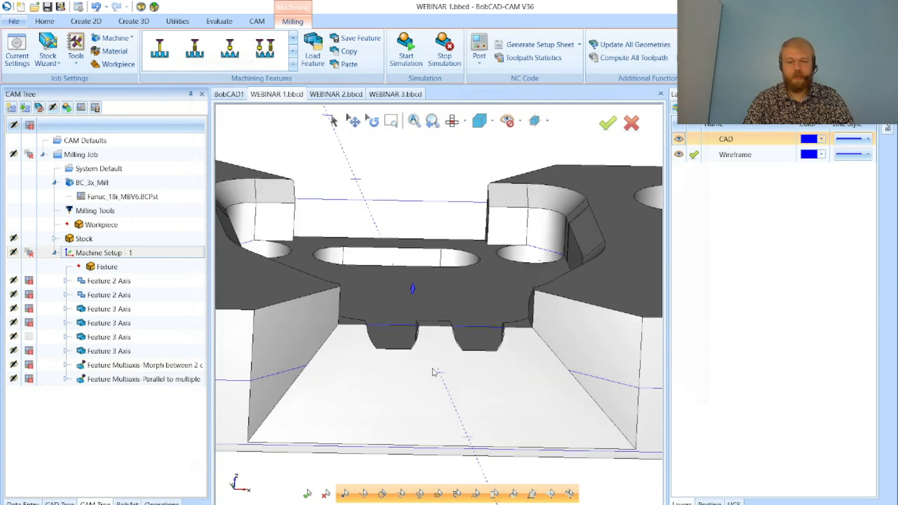
pyautogui.moveTo(256, 417); pyautogui.dragTo(253, 414, button='middle')
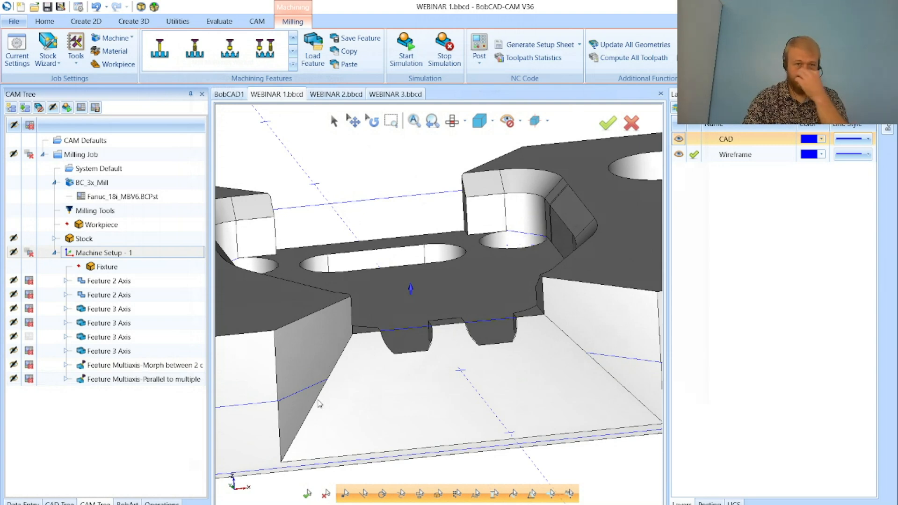
# Widen the CAM tree and open the existing Multiaxis-Morph between 2 curves feature up to its Rough tool settings
pyautogui.moveTo(210, 334); pyautogui.dragTo(233, 331)
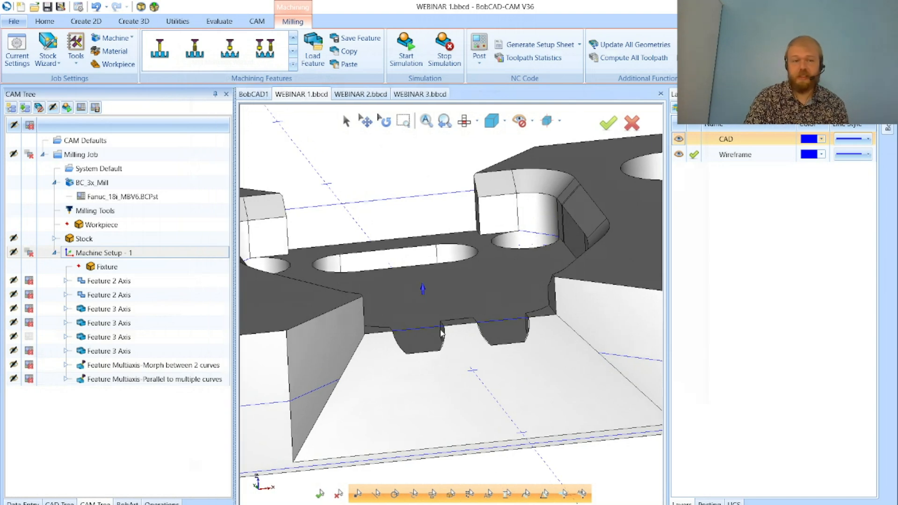
pyautogui.scroll(-3, 421, 320)
pyautogui.moveTo(421, 320); pyautogui.dragTo(441, 316, button='middle')
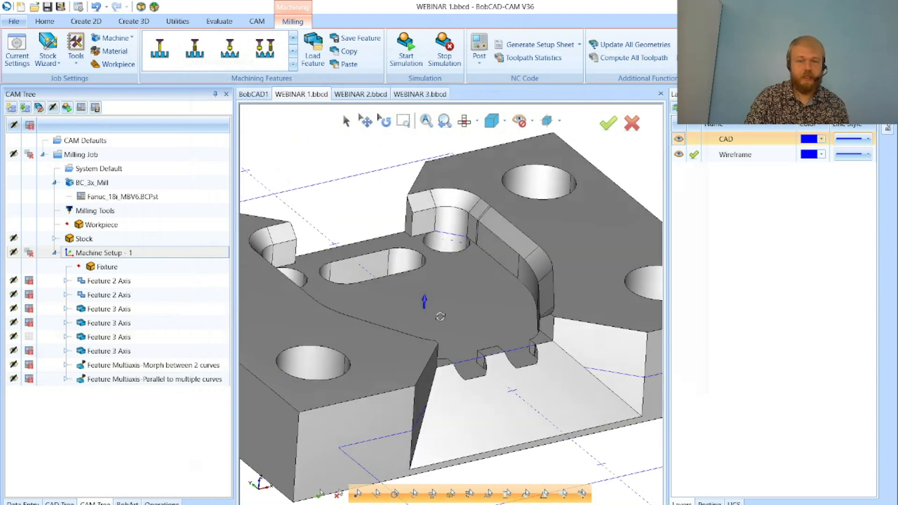
pyautogui.doubleClick(84, 369)
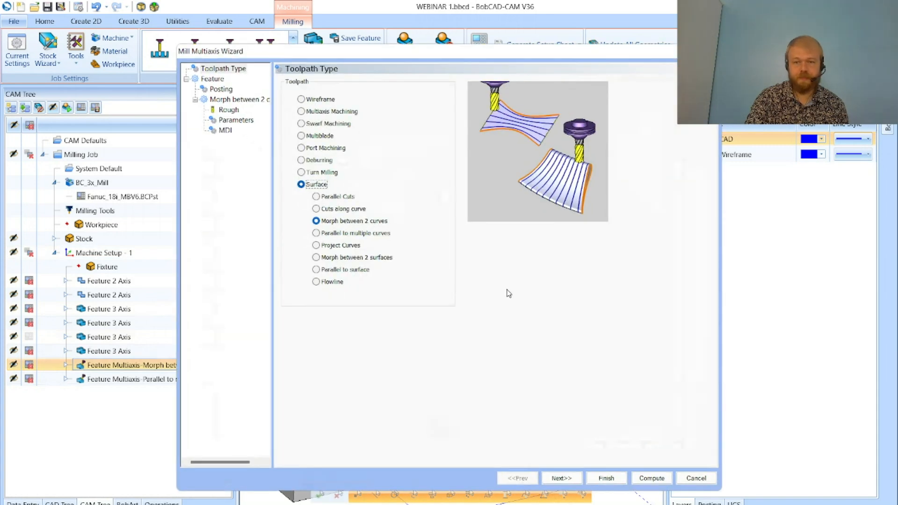
pyautogui.click(571, 477)
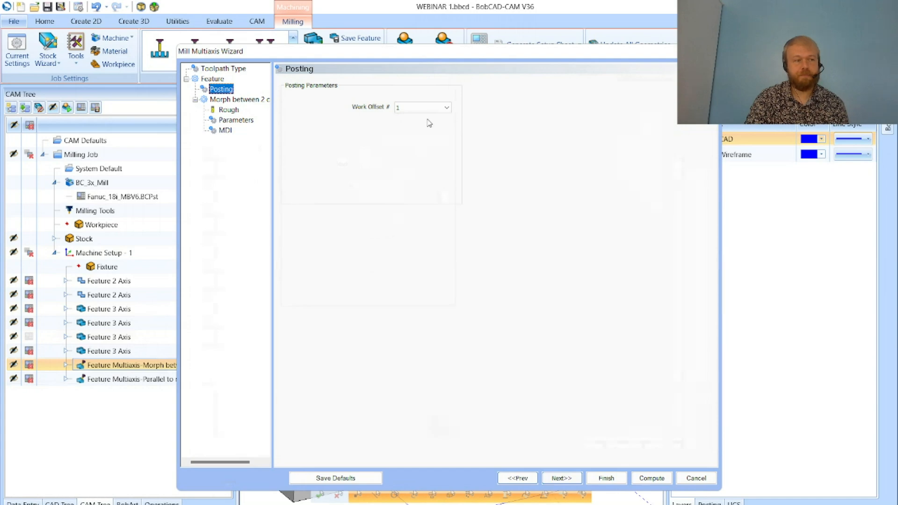
pyautogui.click(556, 478)
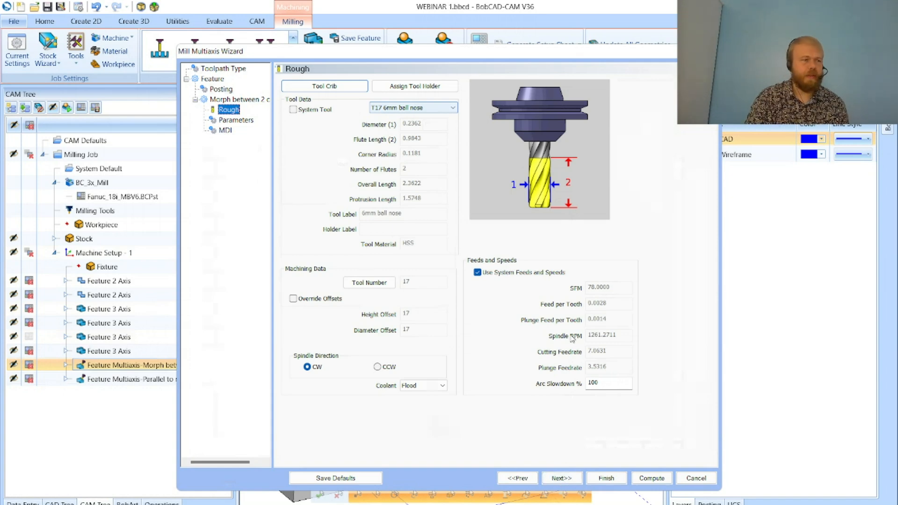
# Unlock the manual feeds and speeds of the 6mm ball nose, re-enable the system feeds and speeds, and finish the feature
pyautogui.click(477, 272)
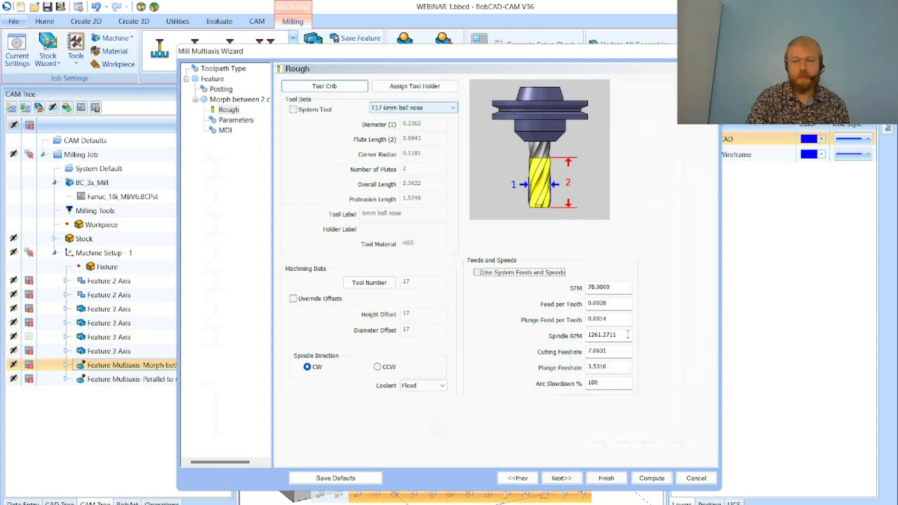
pyautogui.doubleClick(627, 334)
pyautogui.doubleClick(611, 350)
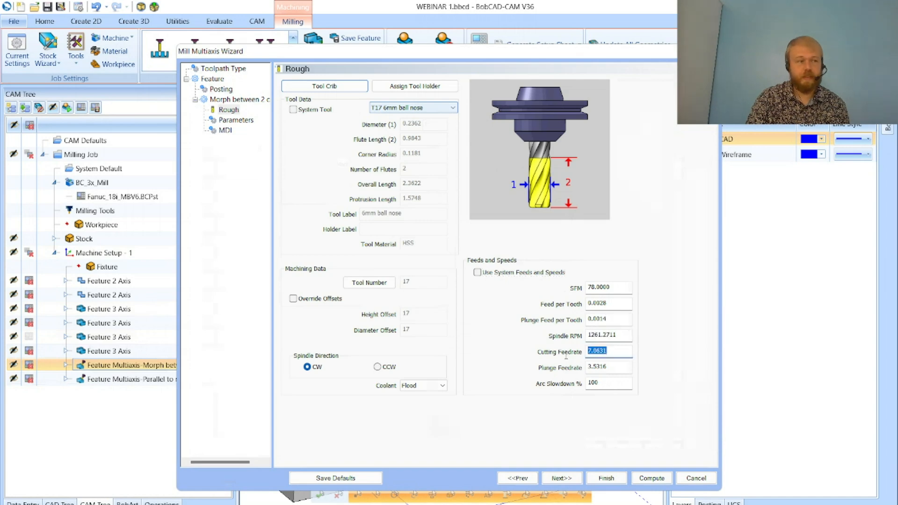
pyautogui.click(496, 275)
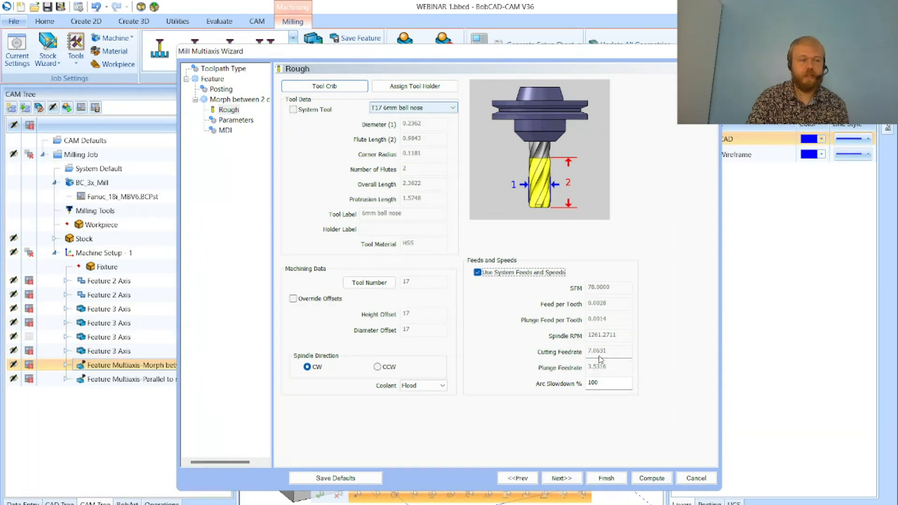
pyautogui.click(607, 479)
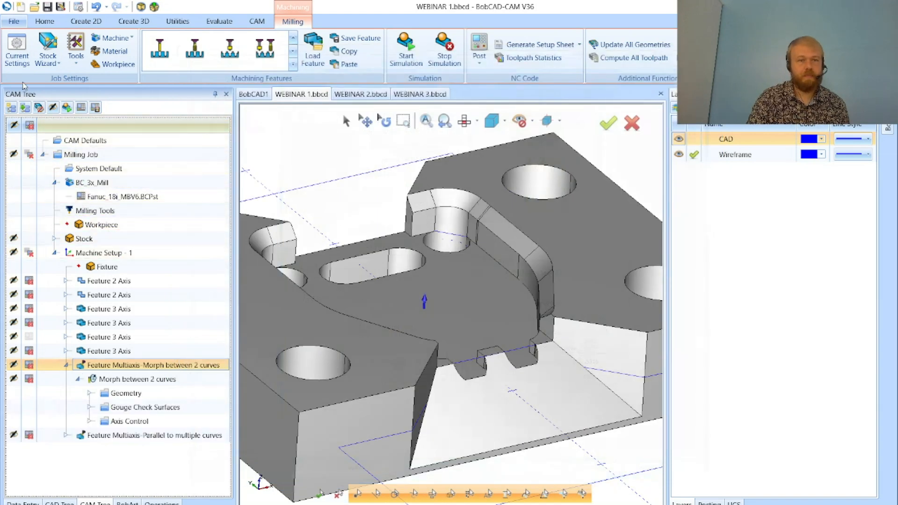
# Assign Cast Alum 208.0-F (55 HB) from the ALUMINUM material group as the stock material
pyautogui.click(56, 239)
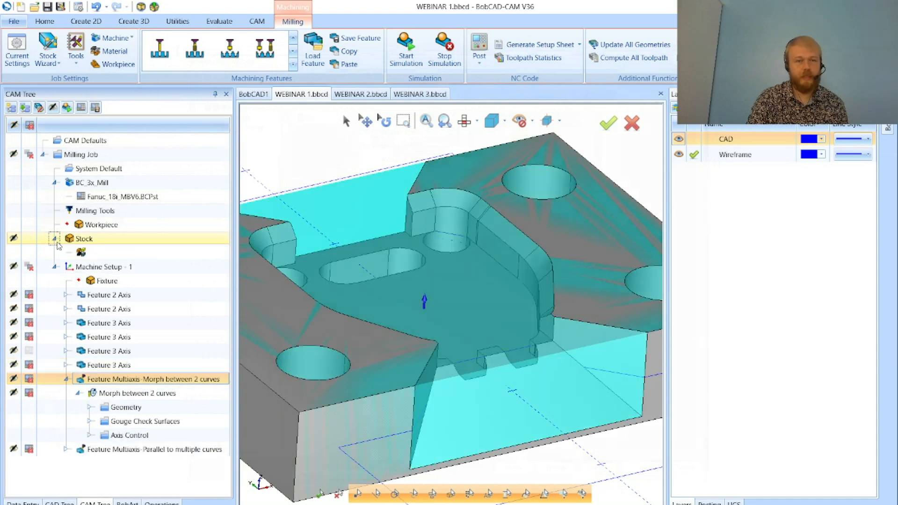
pyautogui.doubleClick(81, 253)
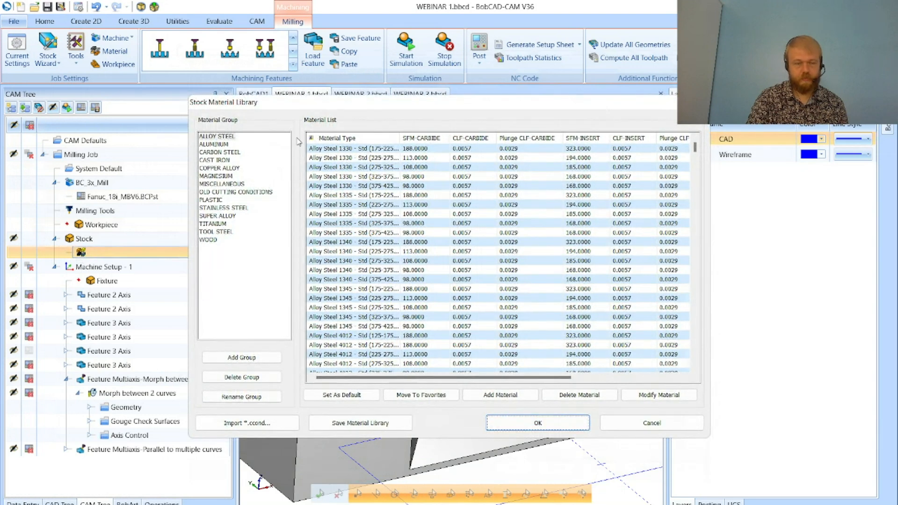
pyautogui.click(326, 195)
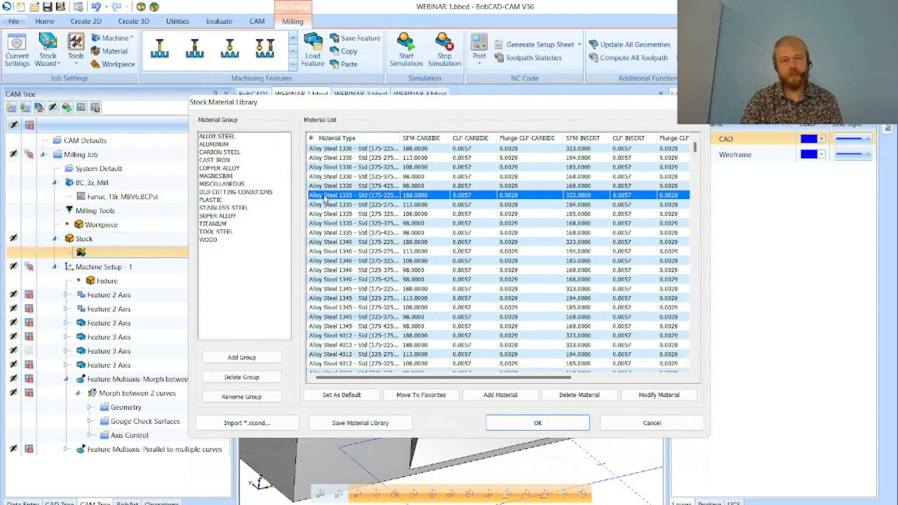
pyautogui.click(210, 146)
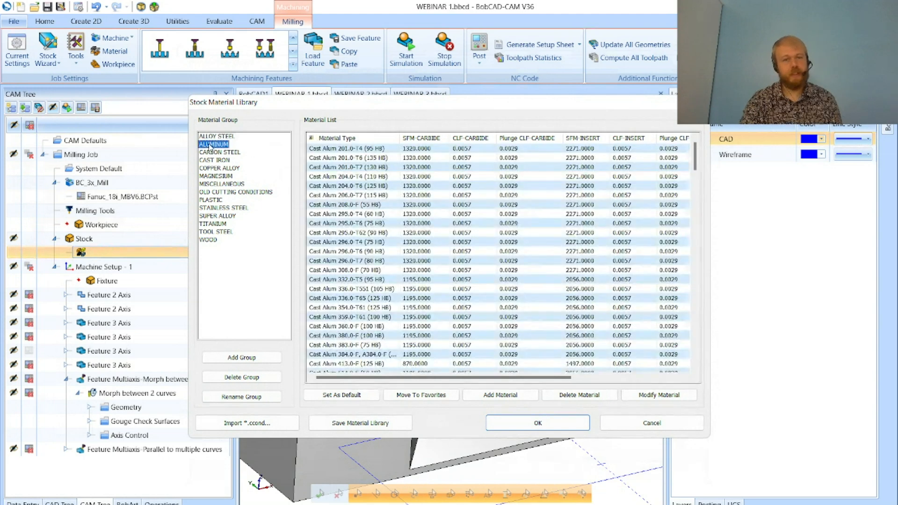
pyautogui.click(391, 204)
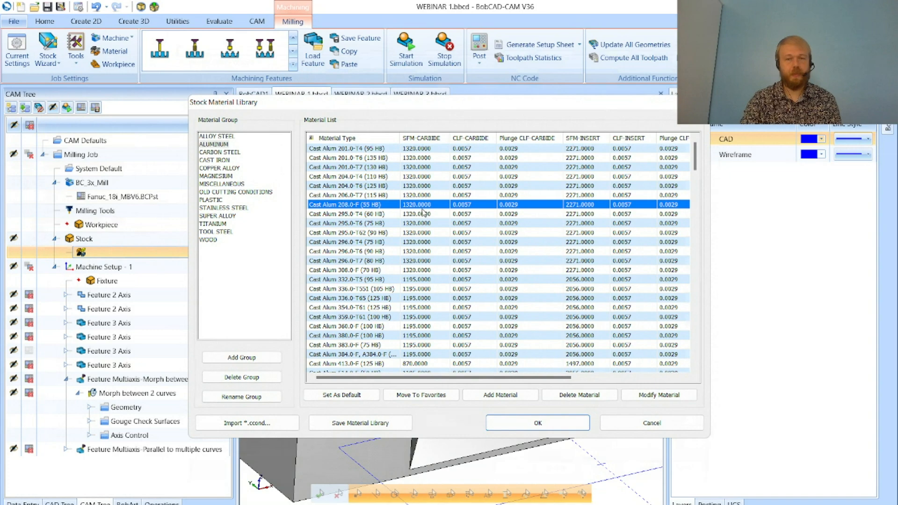
pyautogui.click(519, 424)
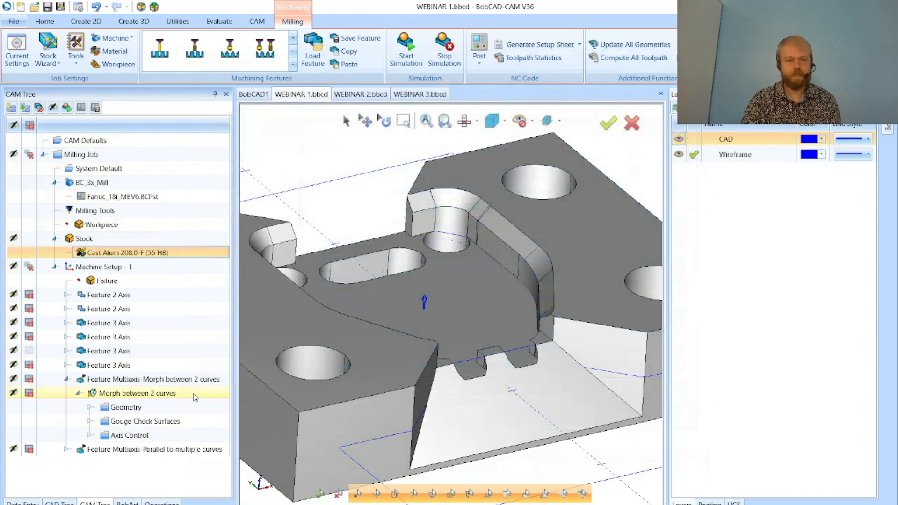
# Check the feeds and speeds and the surface path parameters of the Morph between 2 curves operation, and cancel
pyautogui.doubleClick(195, 397)
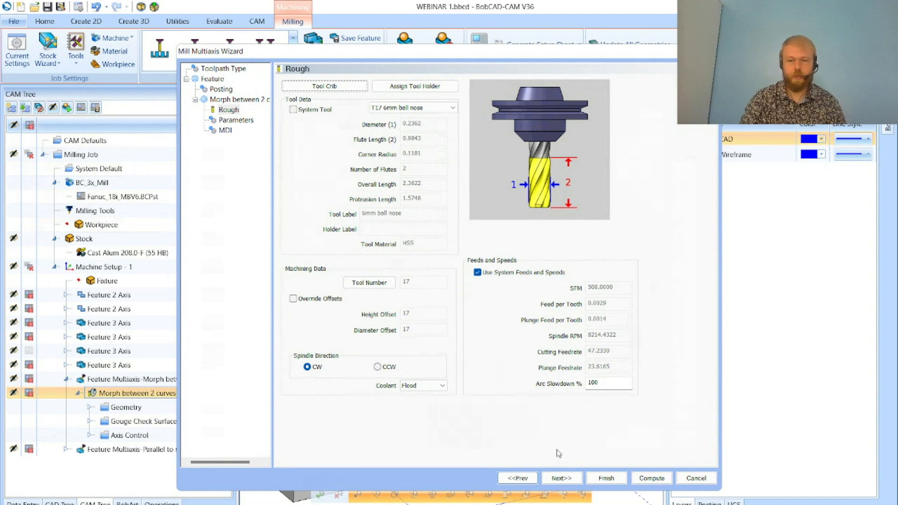
pyautogui.click(561, 477)
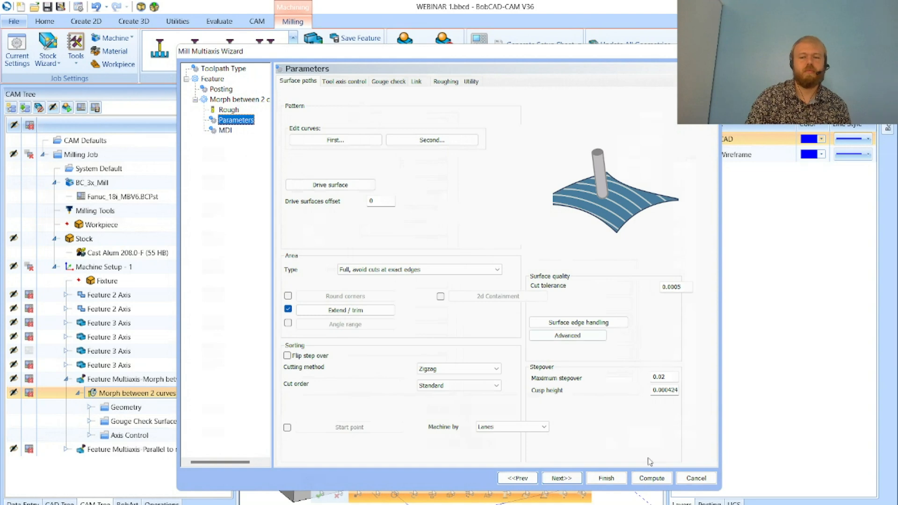
pyautogui.click(696, 477)
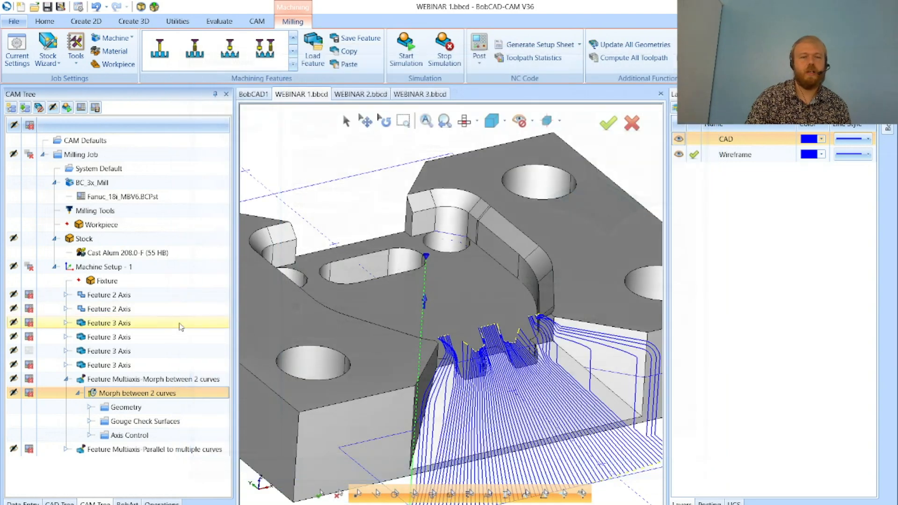
# Compare the Standard UI and Advanced UI choices of the last 3 Axis feature's Advanced Planar operation, and cancel
pyautogui.doubleClick(168, 364)
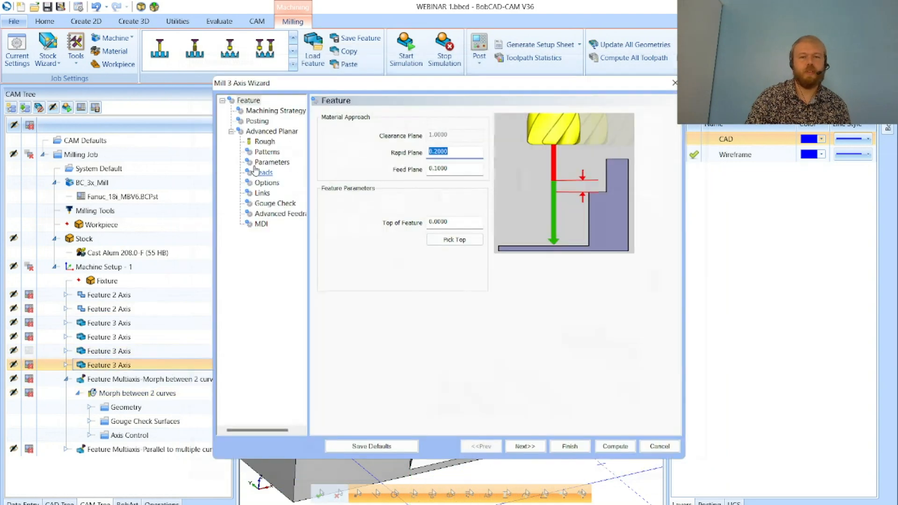
pyautogui.click(271, 131)
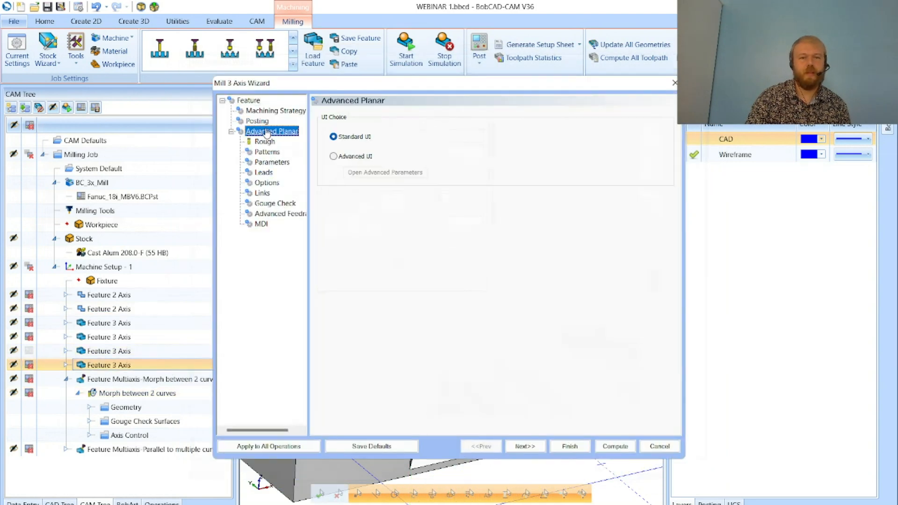
pyautogui.click(347, 157)
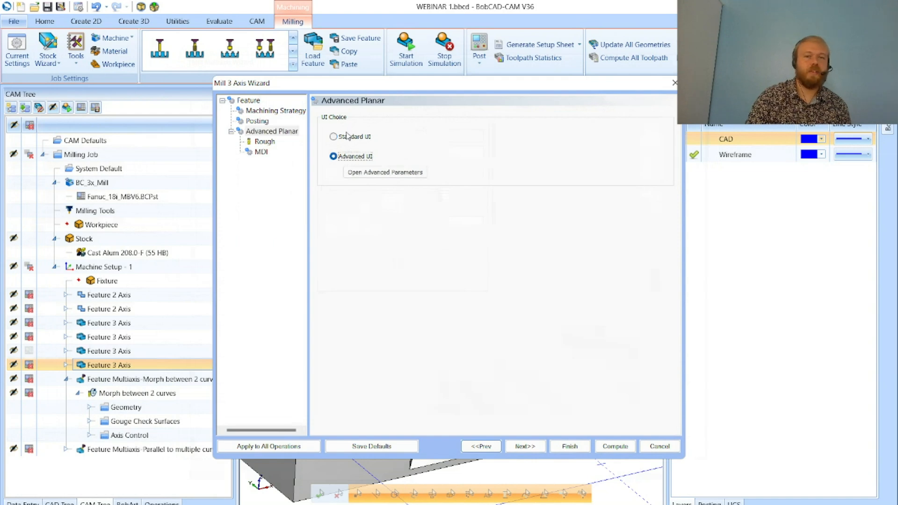
pyautogui.click(353, 137)
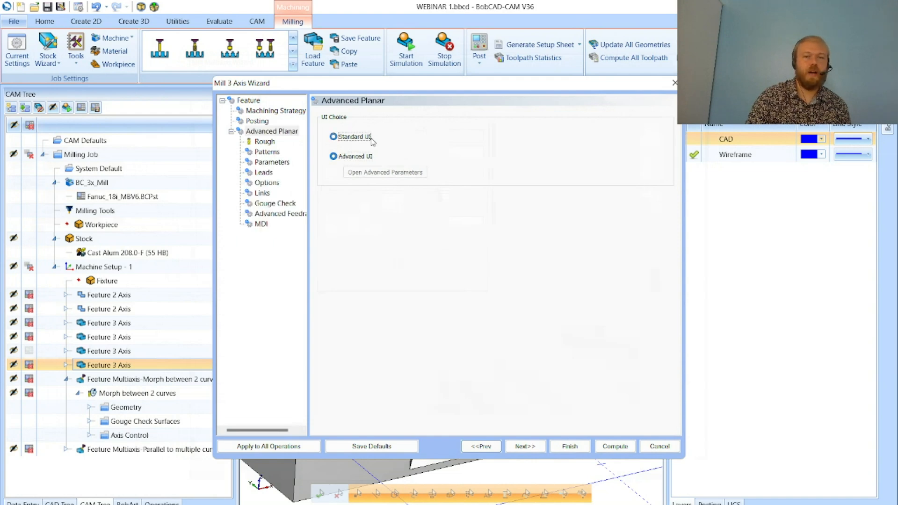
pyautogui.click(659, 446)
# Reopen the Morph between 2 curves operation and review its Parameters and MDI pages, returning to the surface path parameters
pyautogui.doubleClick(196, 394)
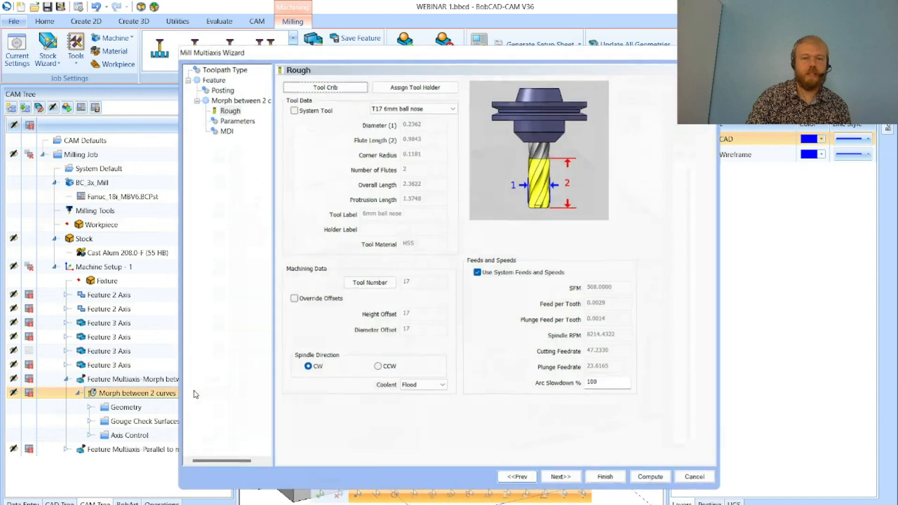
pyautogui.click(238, 120)
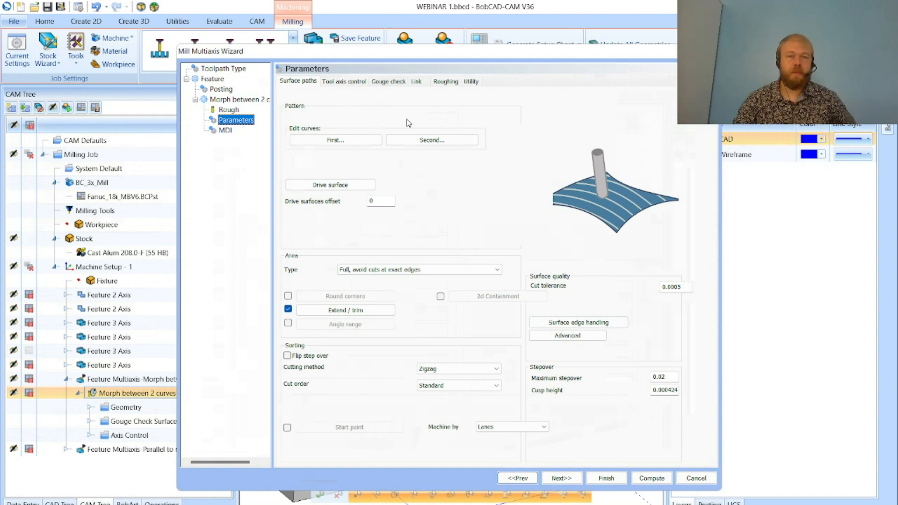
pyautogui.click(225, 131)
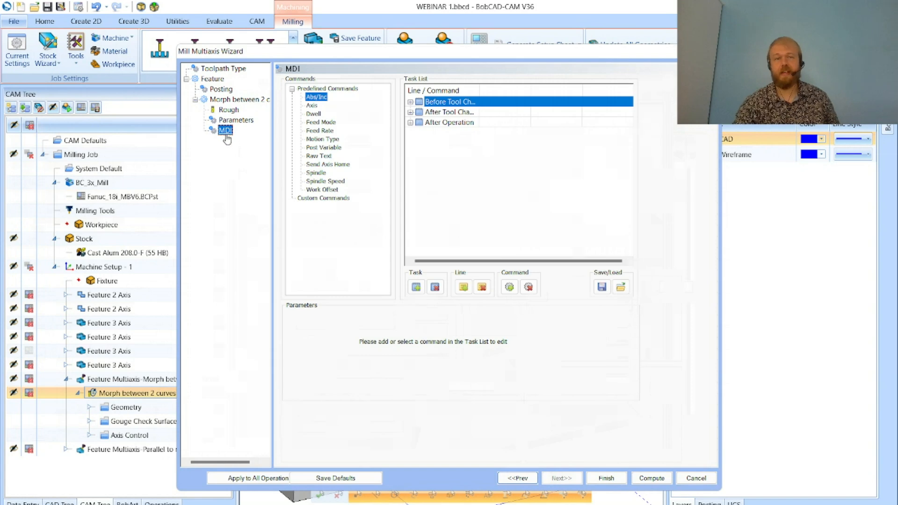
pyautogui.press('Up')
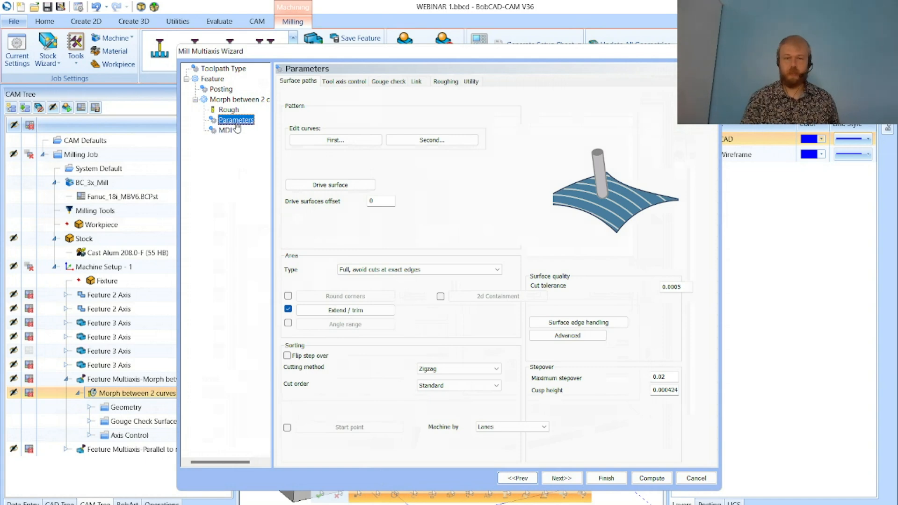
# Review the drive surface picked for the Morph between 2 curves operation on the sloped face of the part, and accept it
pyautogui.click(354, 185)
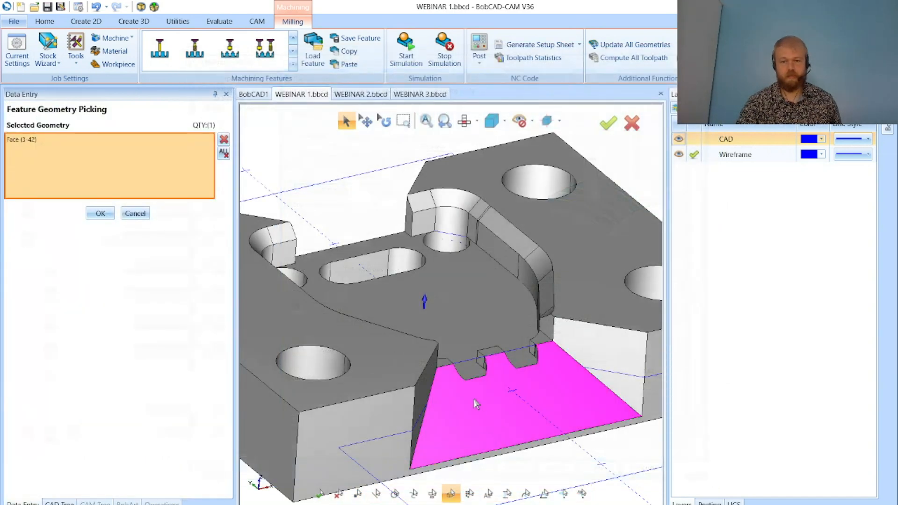
pyautogui.scroll(-2, 474, 400)
pyautogui.moveTo(463, 383); pyautogui.dragTo(492, 395, button='middle')
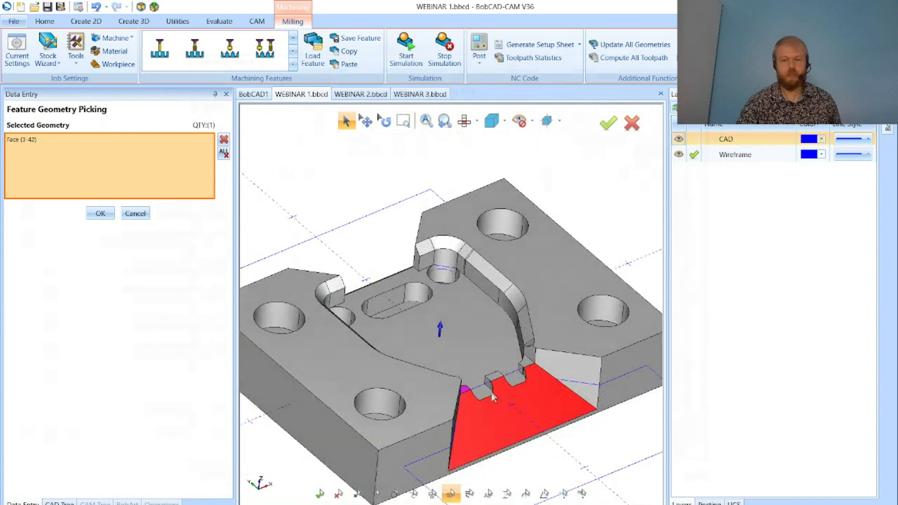
pyautogui.moveTo(520, 436); pyautogui.dragTo(509, 432, button='middle')
pyautogui.scroll(2, 508, 431)
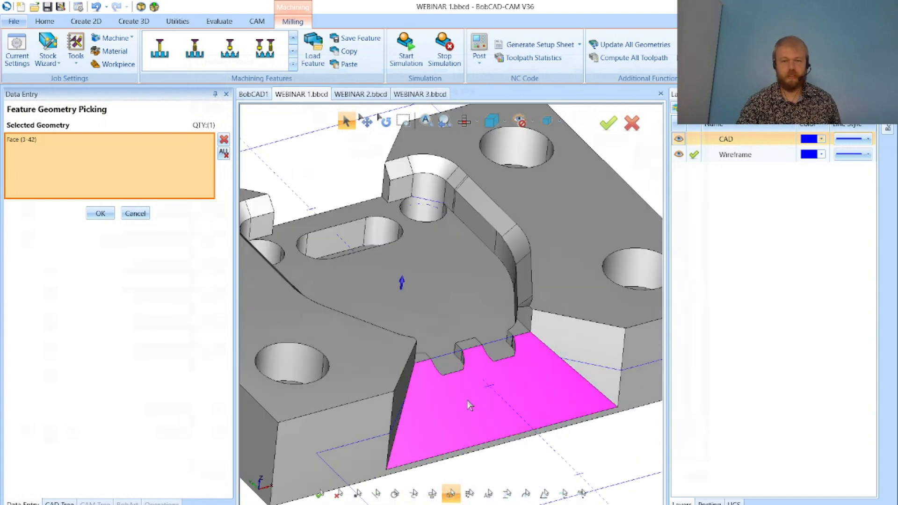
pyautogui.click(100, 213)
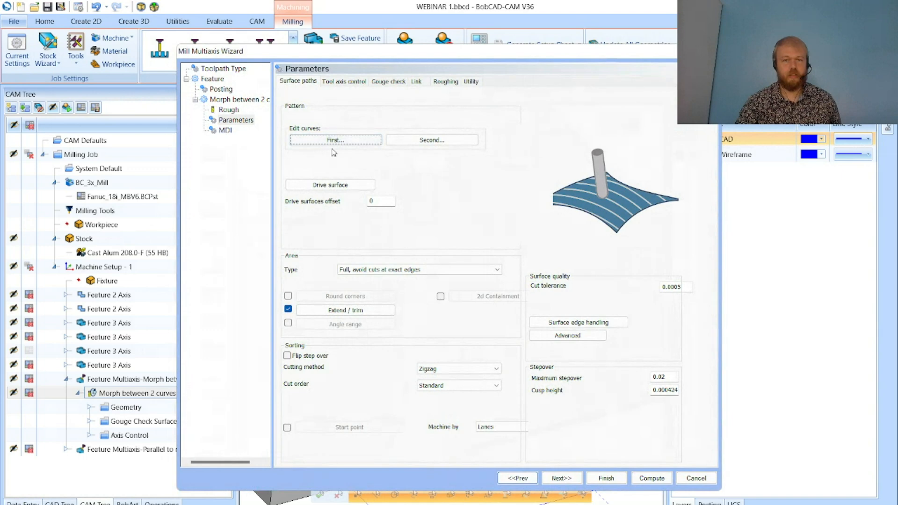
# Inspect the edges picked as first and second curves, and check the drive surfaces offset
pyautogui.click(335, 140)
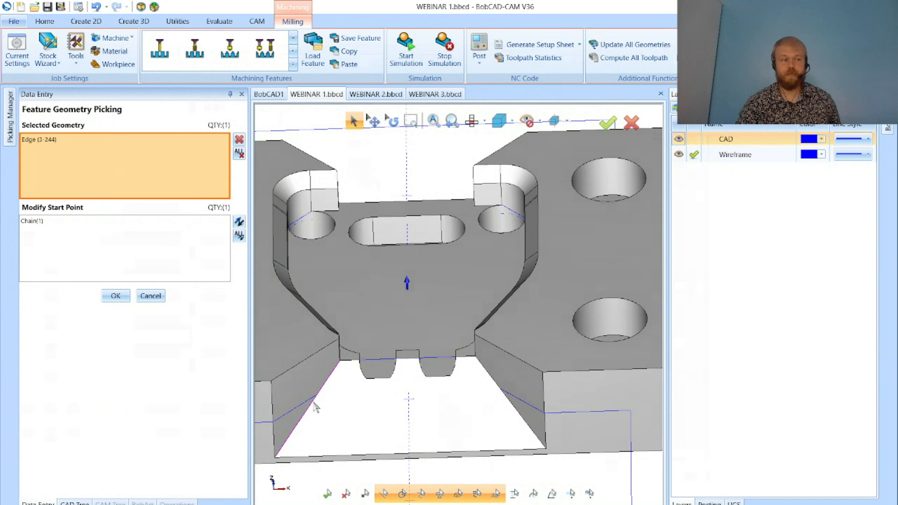
pyautogui.click(150, 296)
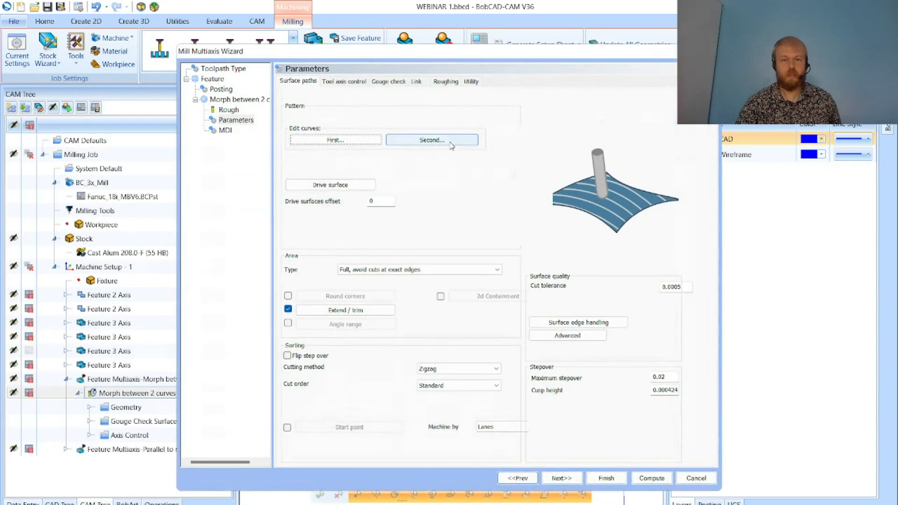
pyautogui.click(461, 134)
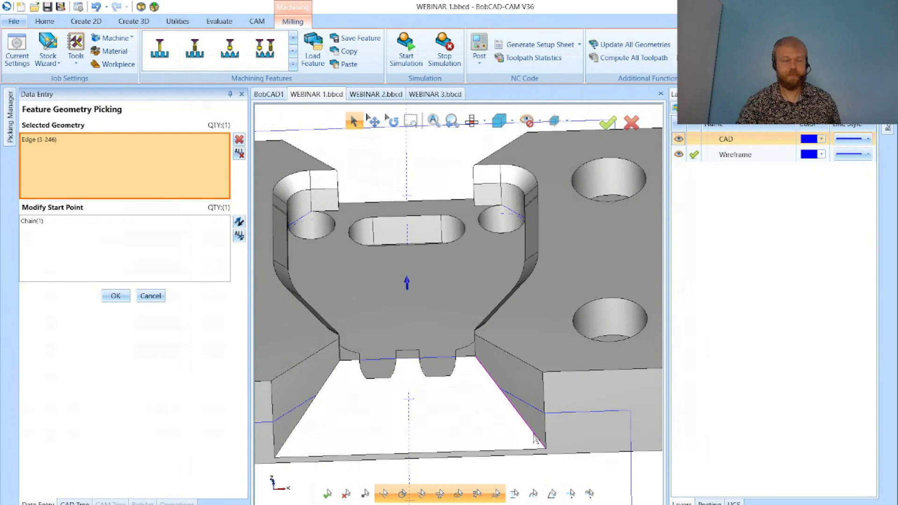
pyautogui.click(115, 296)
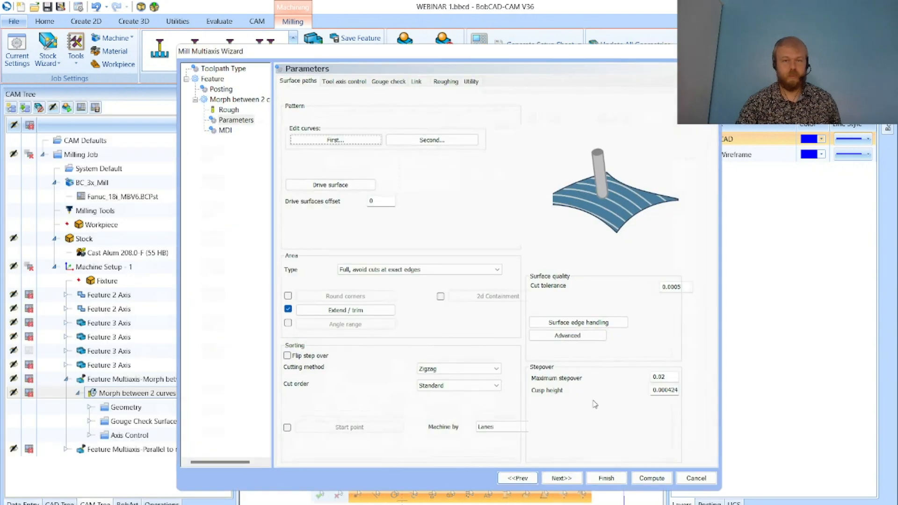
pyautogui.click(389, 202)
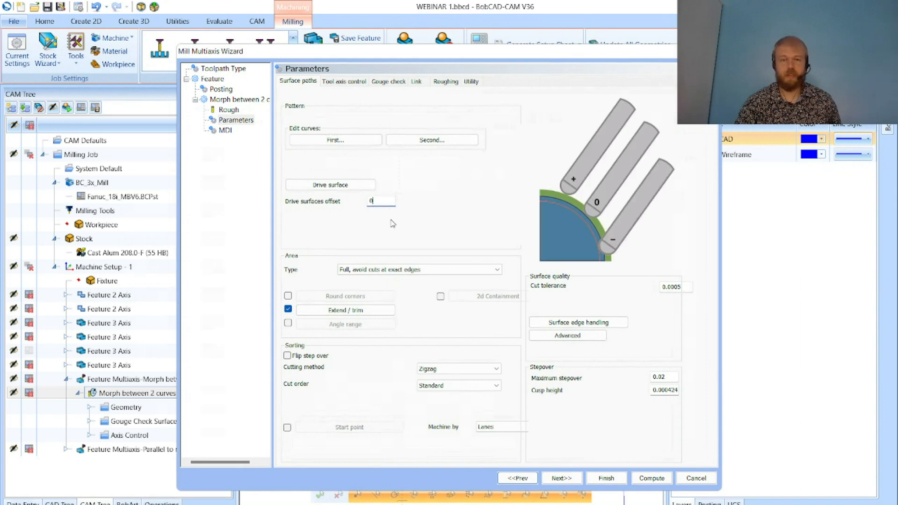
pyautogui.doubleClick(381, 201)
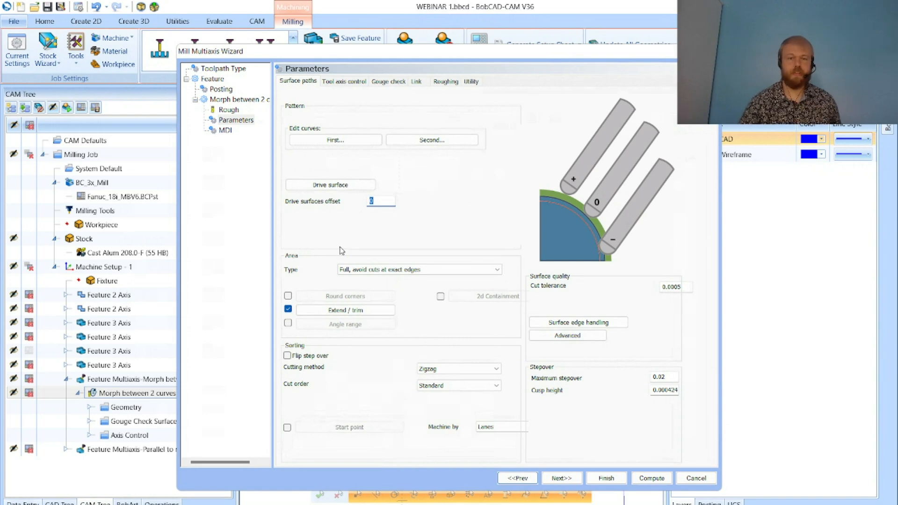
# Set the cusp height to 0.0005 in the stepover parameters, and compare it with the maximum stepover setting
pyautogui.click(670, 376)
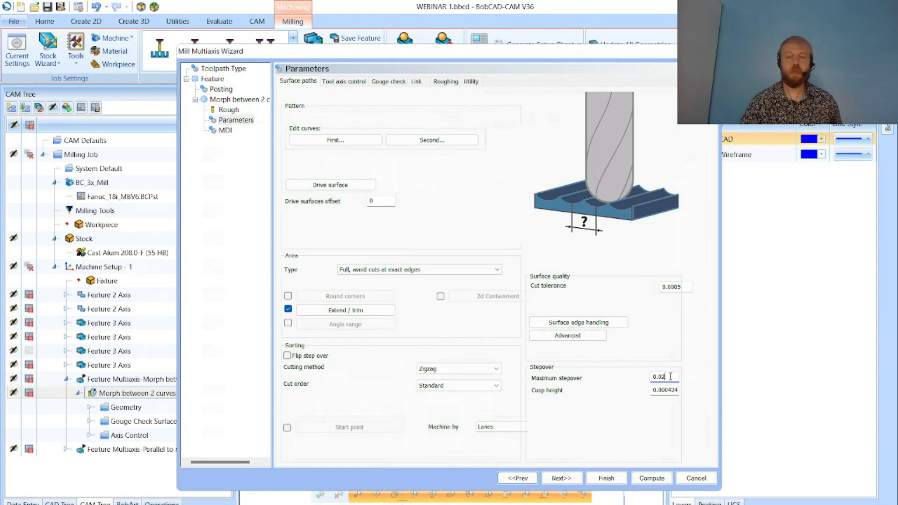
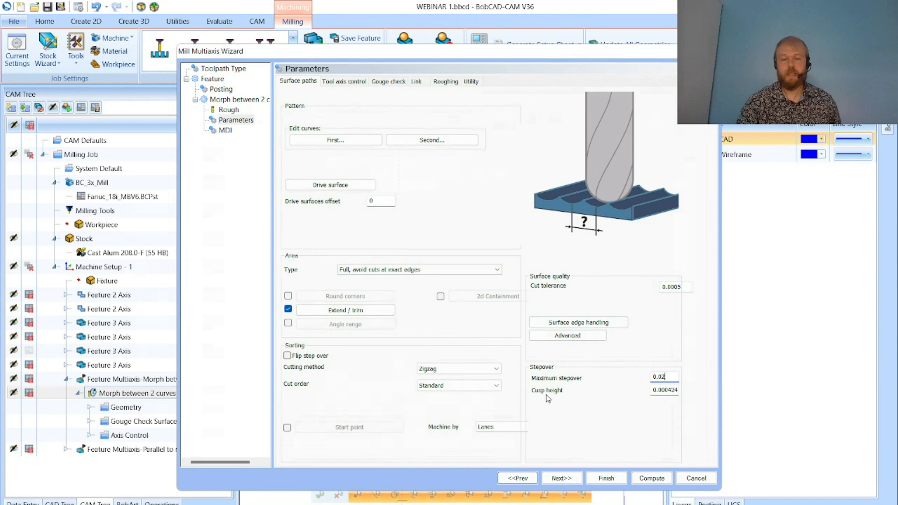
pyautogui.click(664, 389)
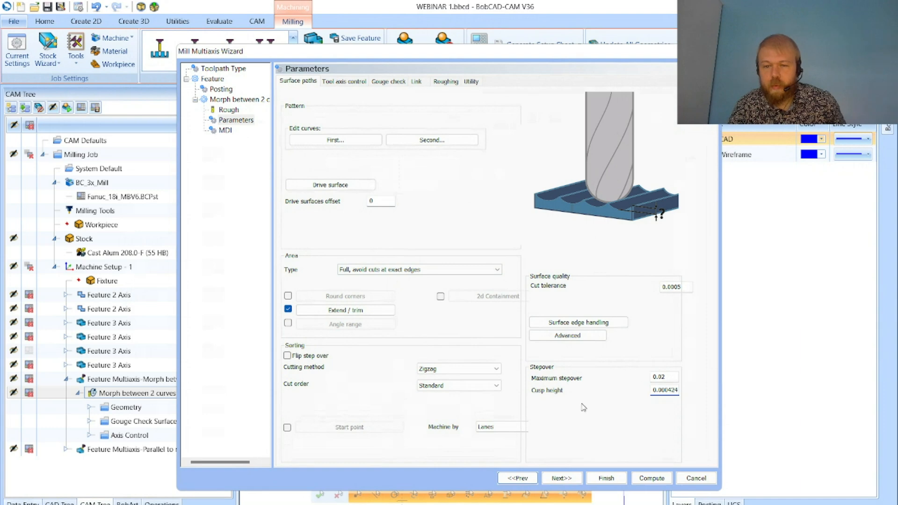
pyautogui.click(664, 393)
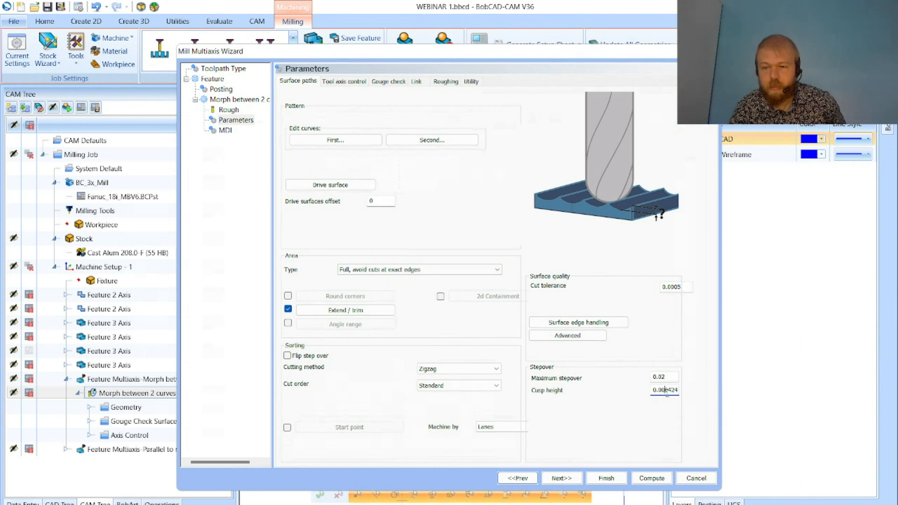
pyautogui.moveTo(666, 390); pyautogui.dragTo(693, 391)
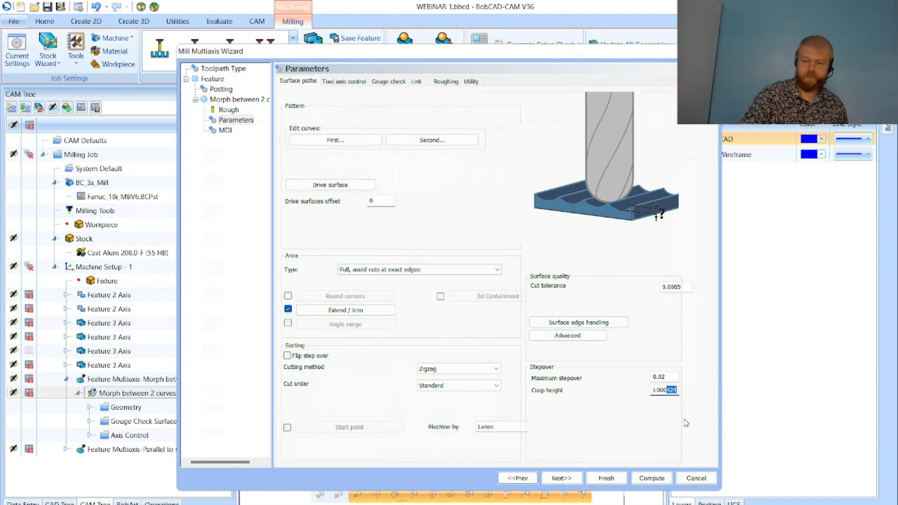
pyautogui.write('5')
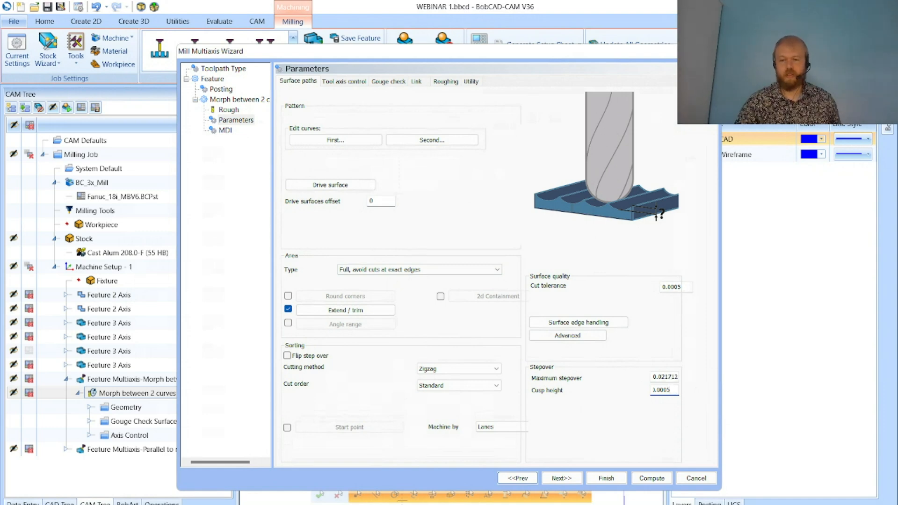
pyautogui.click(672, 376)
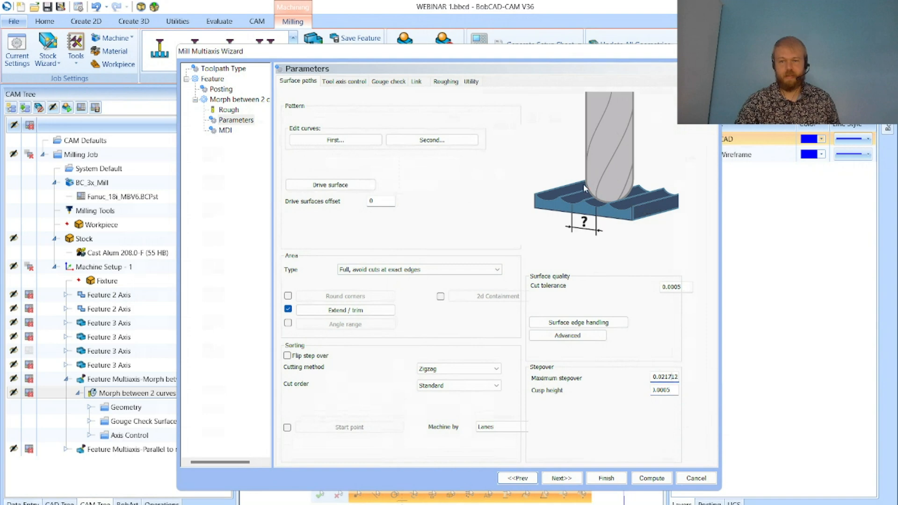
pyautogui.click(664, 390)
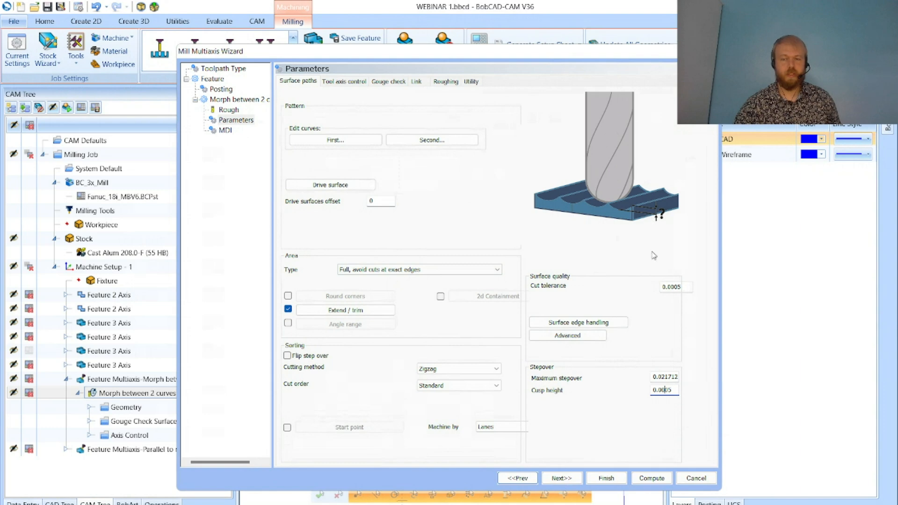
pyautogui.doubleClick(675, 390)
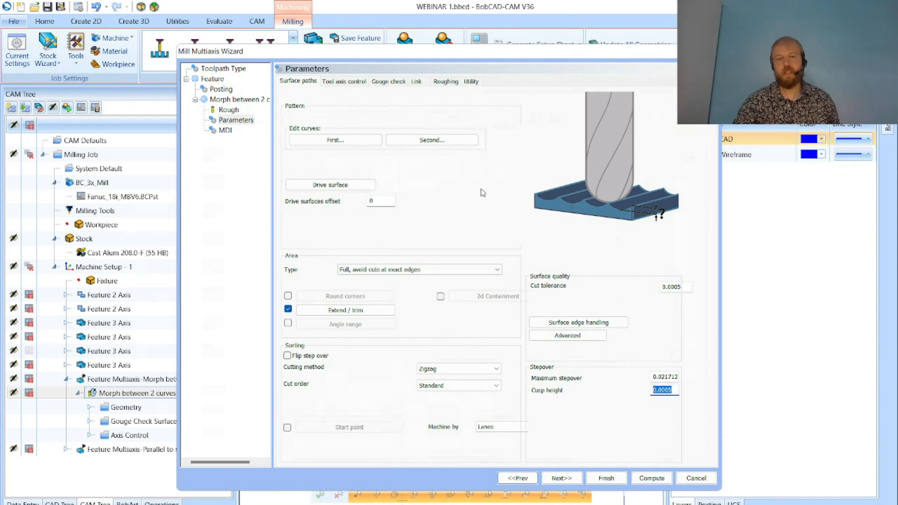
# Check the output format choices while keeping 3 Axis, review the gouge check settings, and finish the operation
pyautogui.click(357, 83)
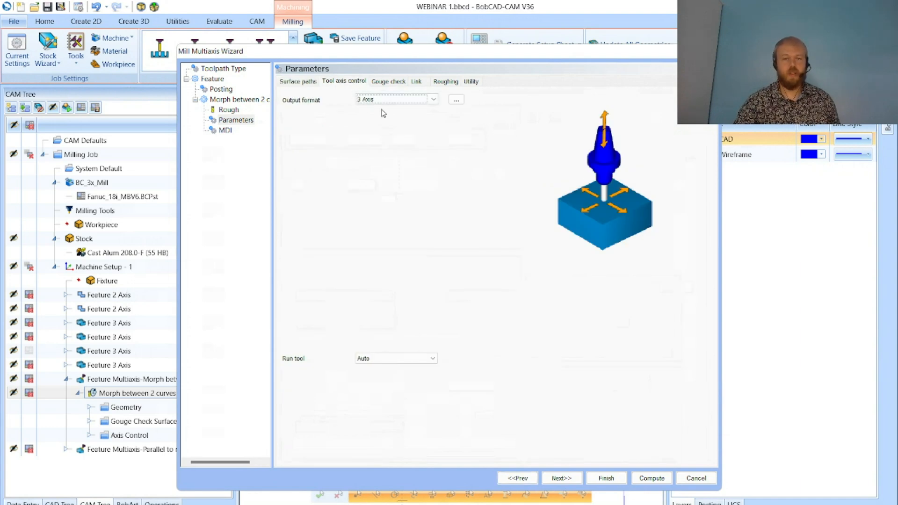
pyautogui.click(370, 100)
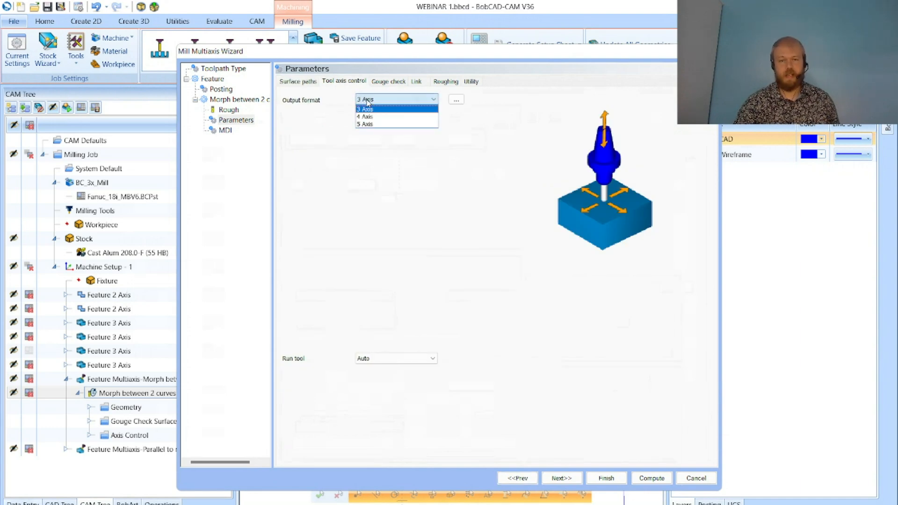
pyautogui.click(368, 167)
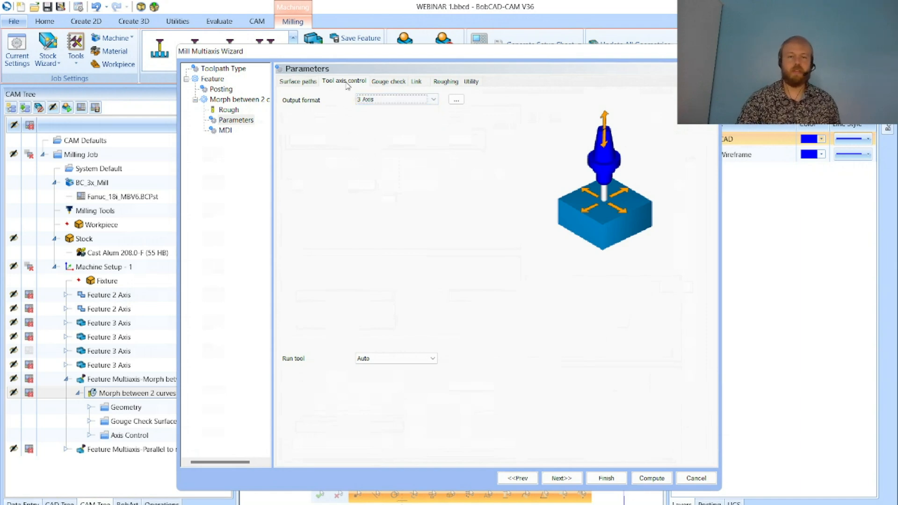
pyautogui.click(390, 81)
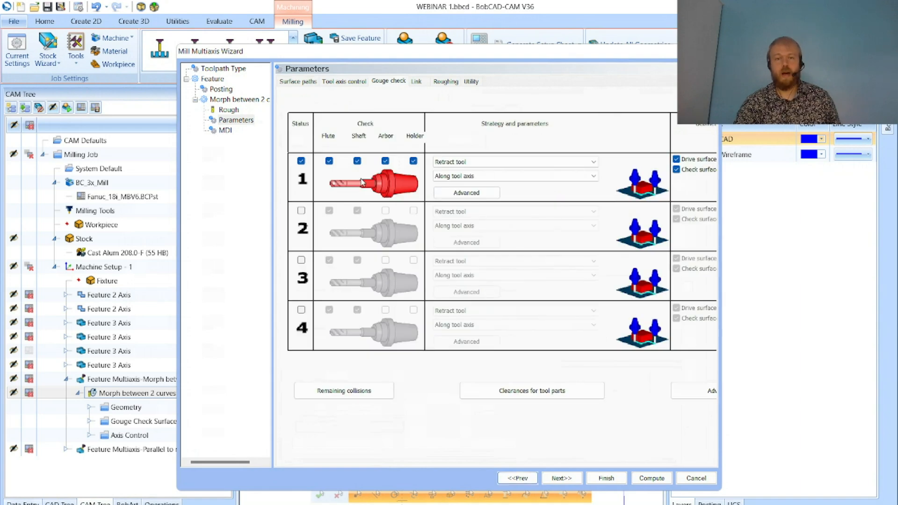
pyautogui.click(605, 478)
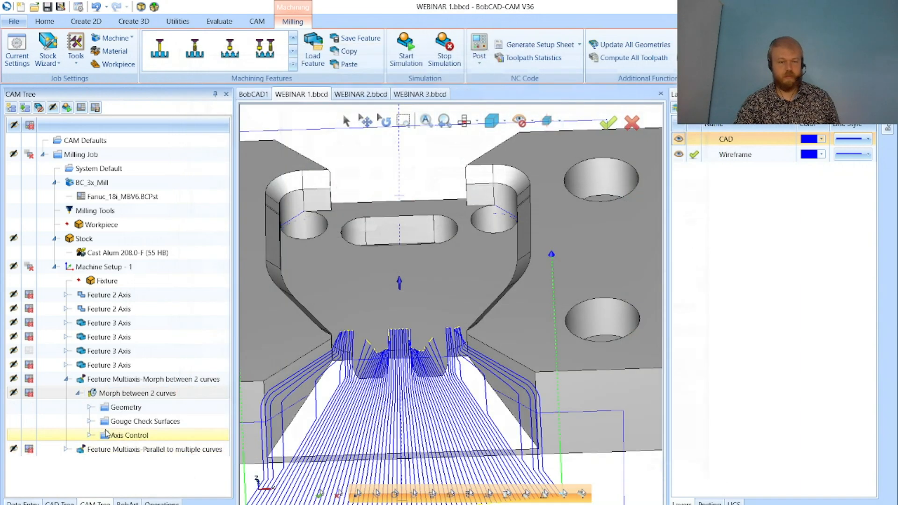
# Highlight the faces assigned to Gouge Check Surfaces1 of the Morph between 2 curves operation and inspect them on the model
pyautogui.click(88, 421)
pyautogui.click(127, 433)
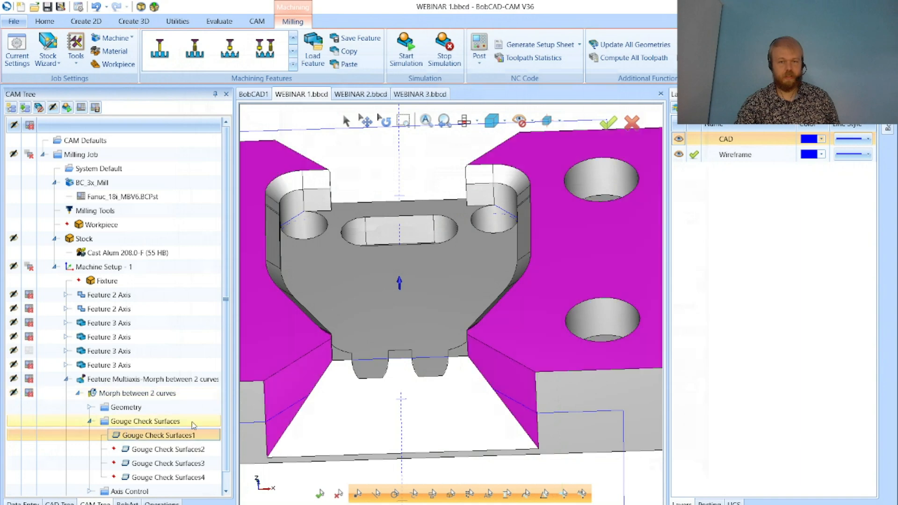
pyautogui.scroll(5, 475, 371)
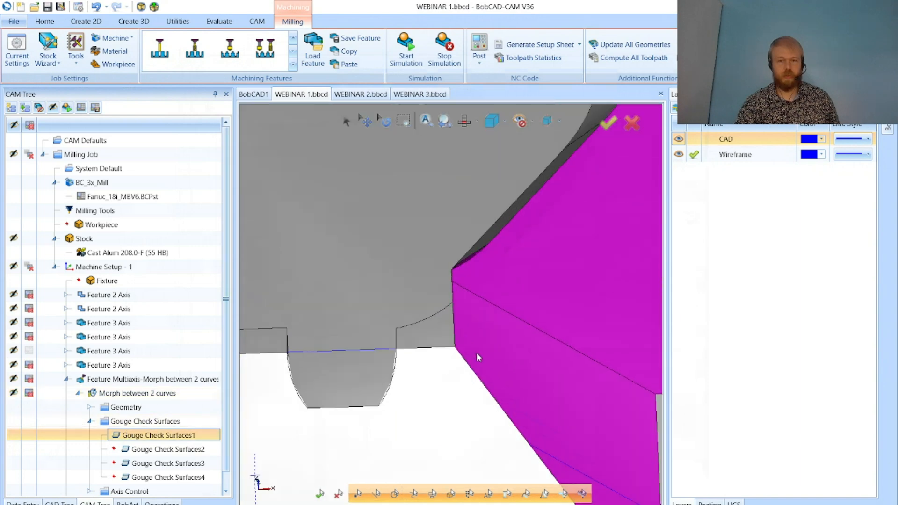
pyautogui.scroll(-4, 495, 349)
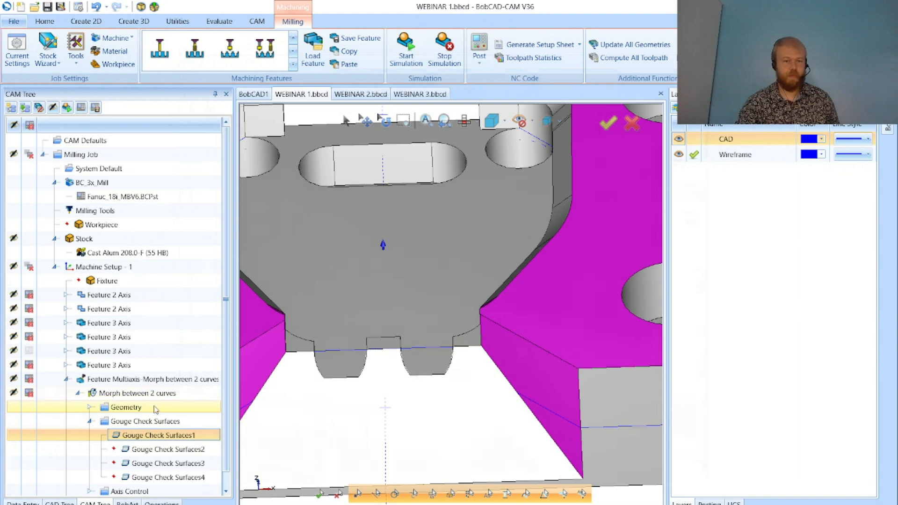
# Reopen the Morph between 2 curves operation and review its gouge check, link and roughing parameters
pyautogui.doubleClick(126, 393)
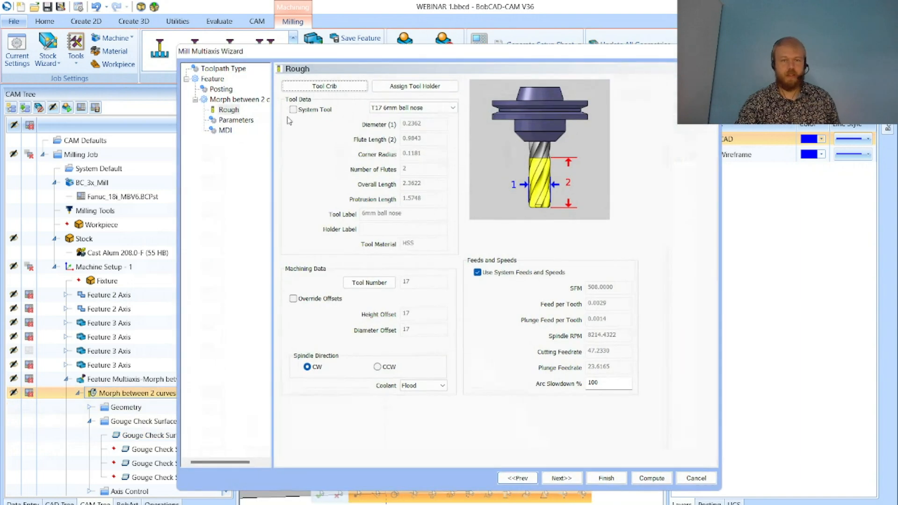
pyautogui.click(236, 120)
pyautogui.click(393, 83)
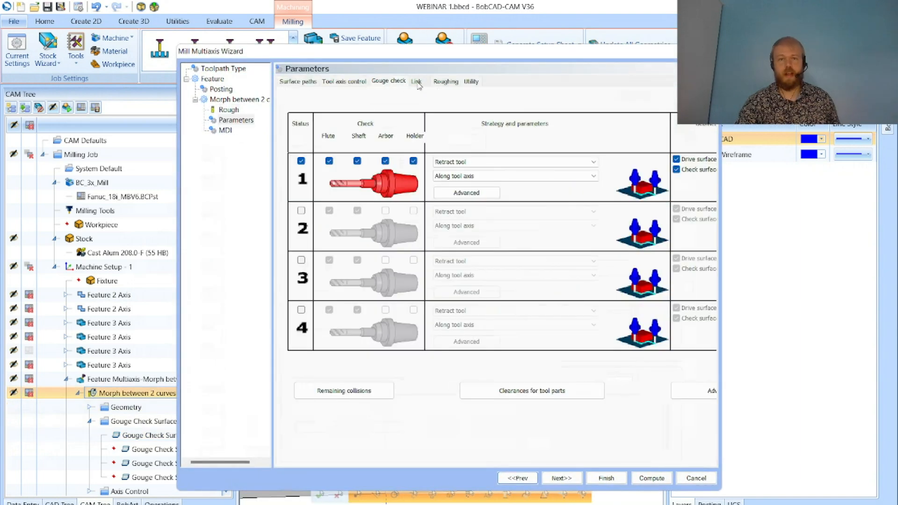
pyautogui.click(415, 83)
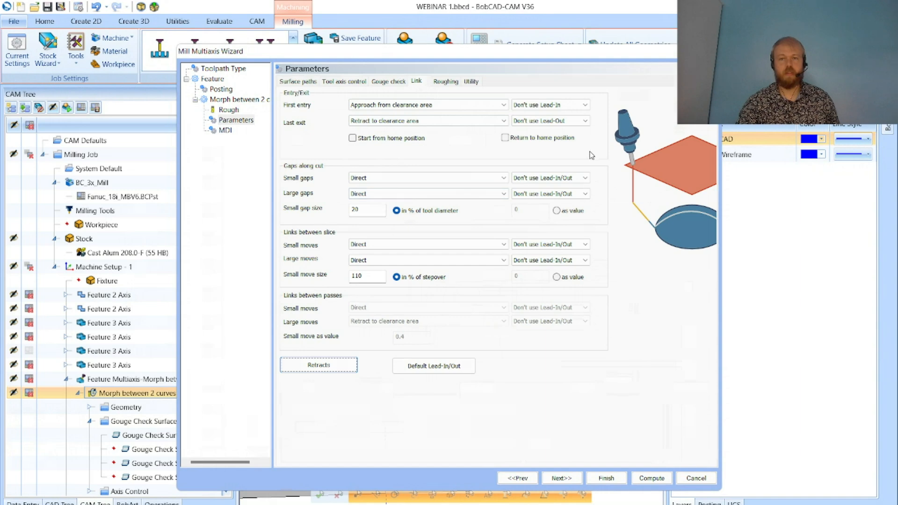
pyautogui.click(444, 82)
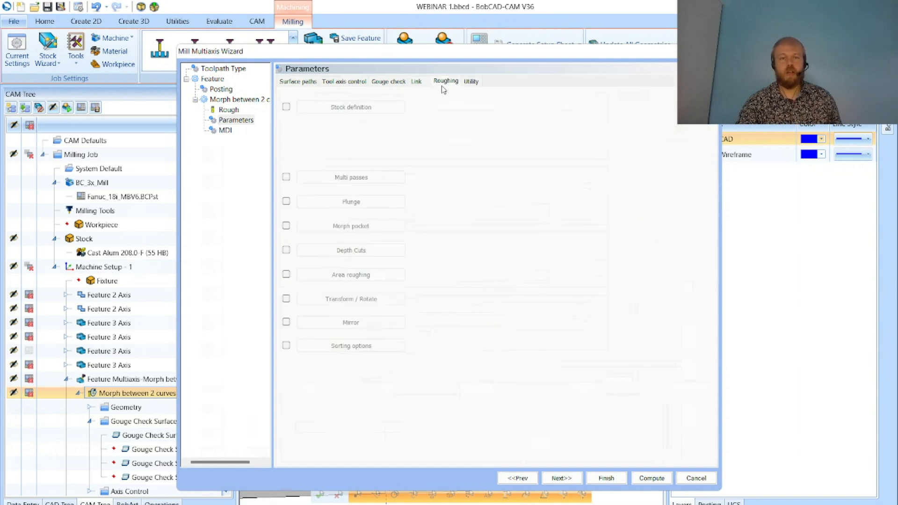
# Enable Depth Cuts, review its roughing and finishing pass settings, cancel its dialog, and look over the feed rate and axial shift utilities
pyautogui.click(286, 249)
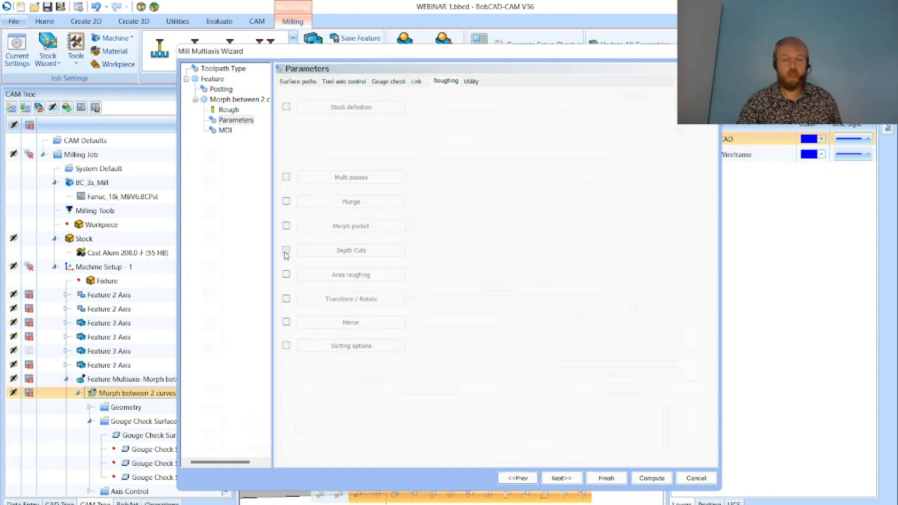
pyautogui.click(312, 251)
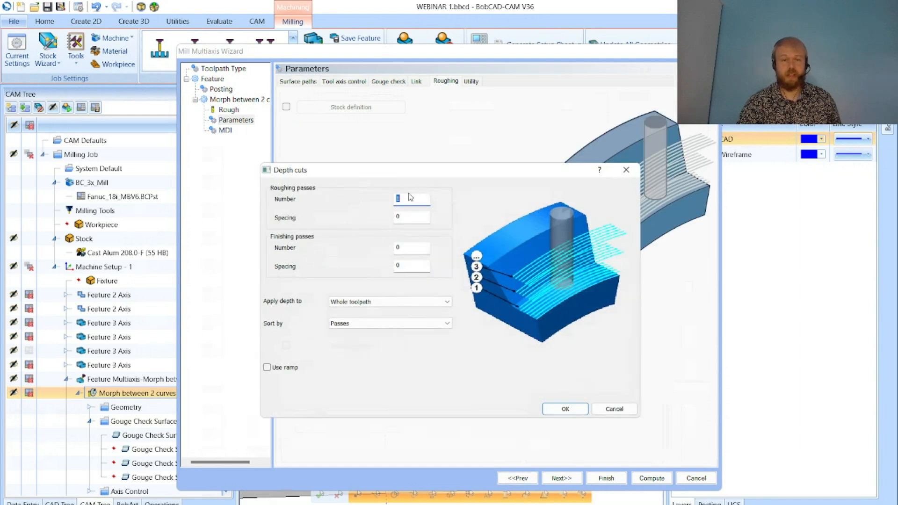
pyautogui.press('Tab')
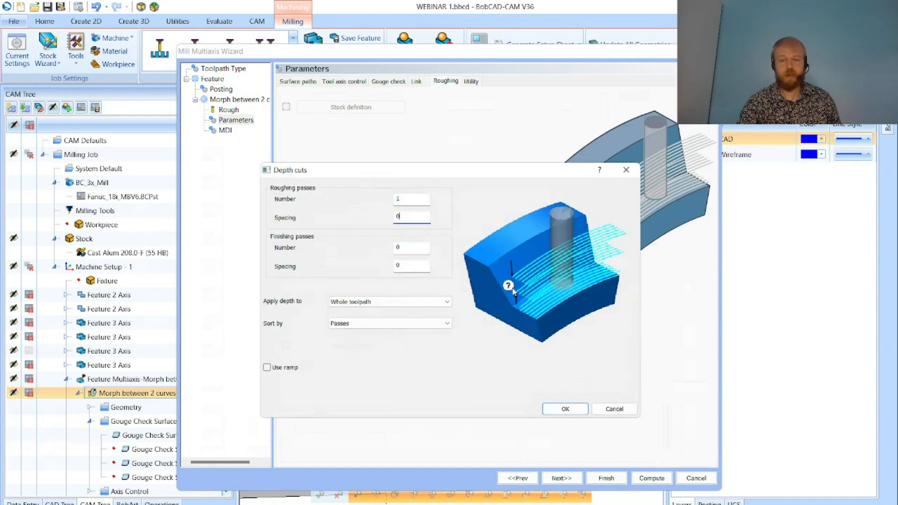
pyautogui.click(415, 249)
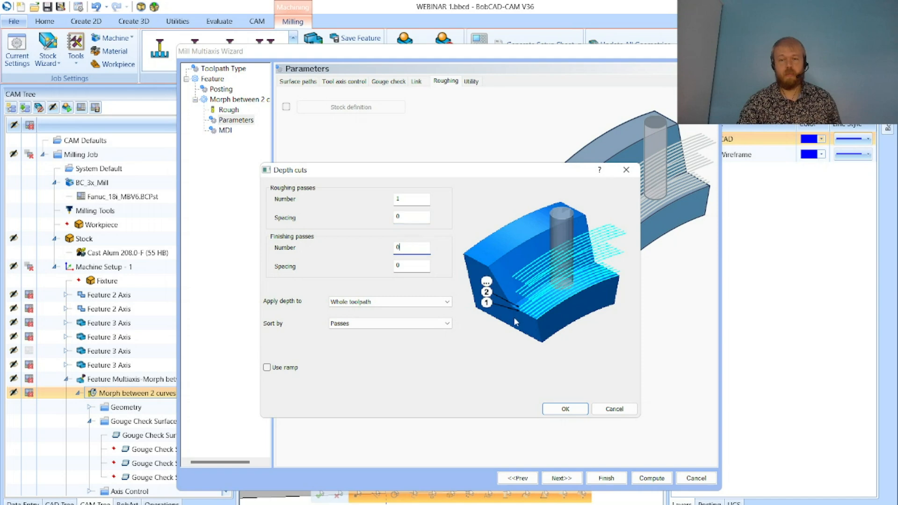
pyautogui.press('Tab')
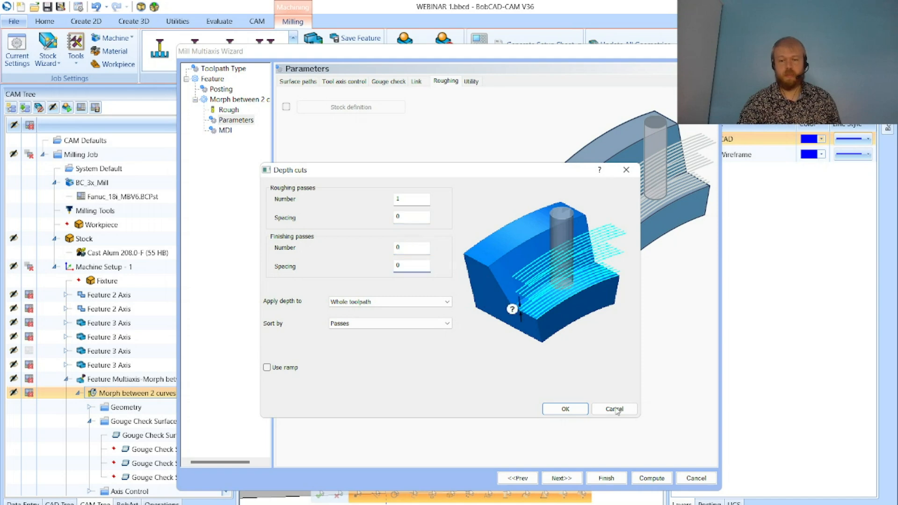
pyautogui.click(613, 409)
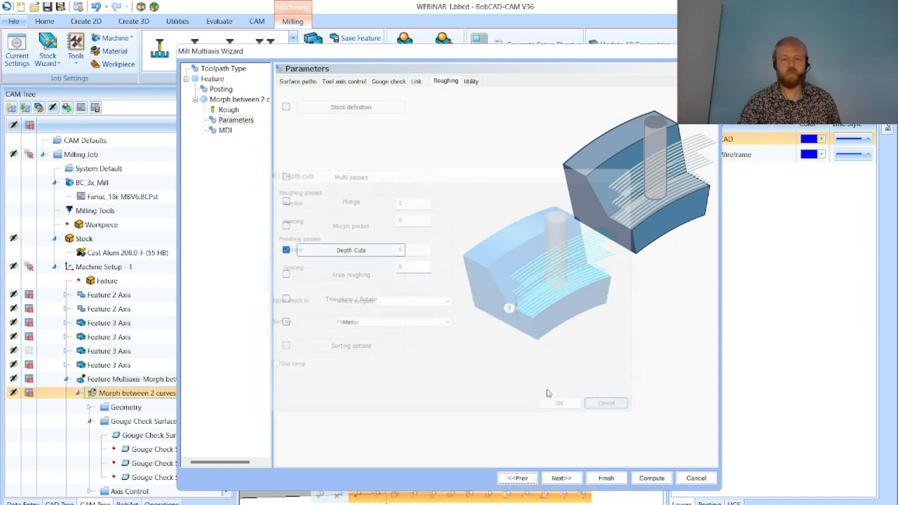
pyautogui.click(471, 82)
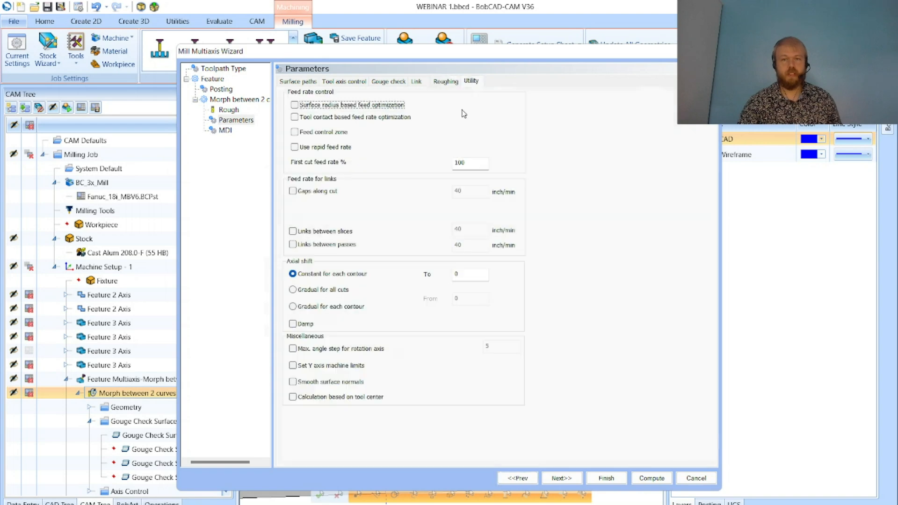
# Turn off Extend / trim in the surface path parameters, recompute the Morph between 2 curves toolpath, and inspect it around the notched edge
pyautogui.click(312, 81)
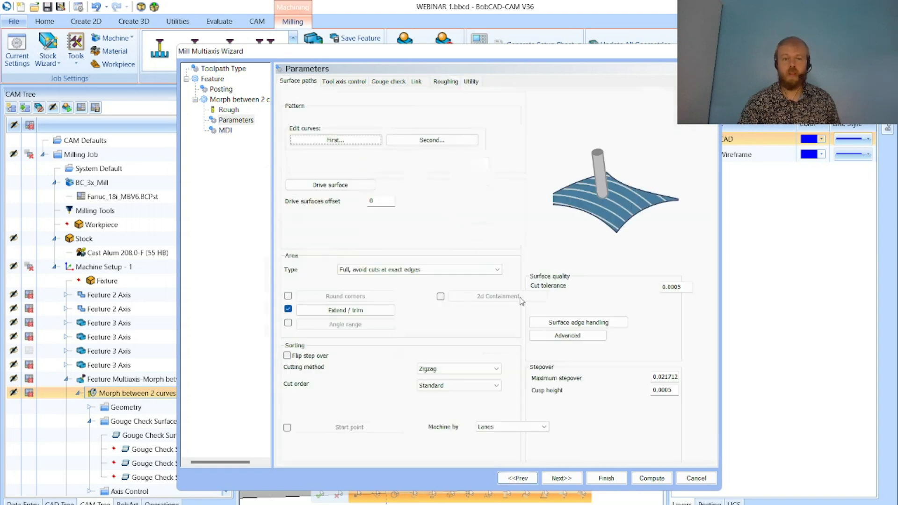
pyautogui.click(287, 309)
pyautogui.click(650, 477)
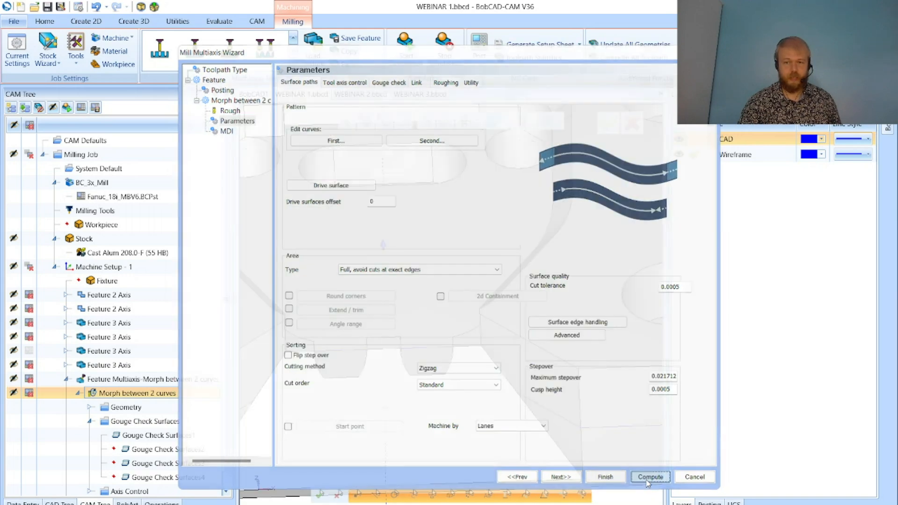
pyautogui.scroll(-2, 381, 371)
pyautogui.moveTo(381, 371); pyautogui.dragTo(444, 378, button='middle')
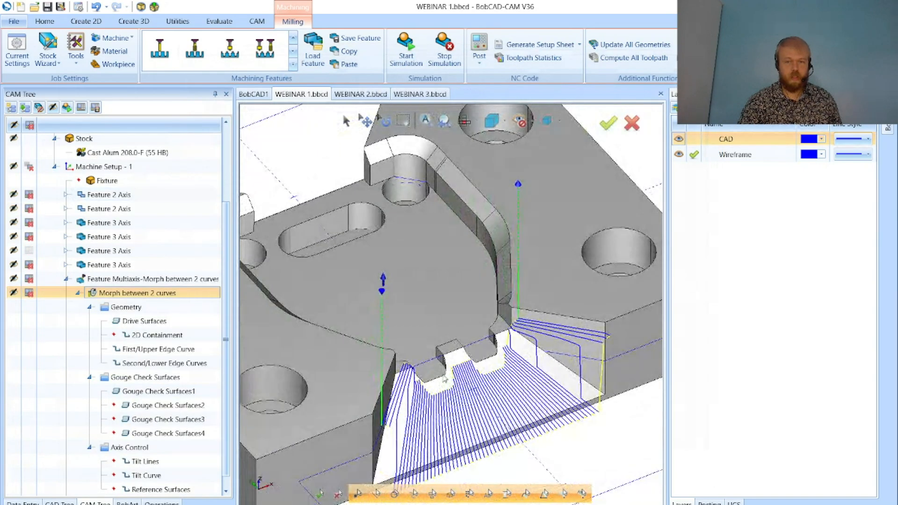
pyautogui.scroll(4, 445, 379)
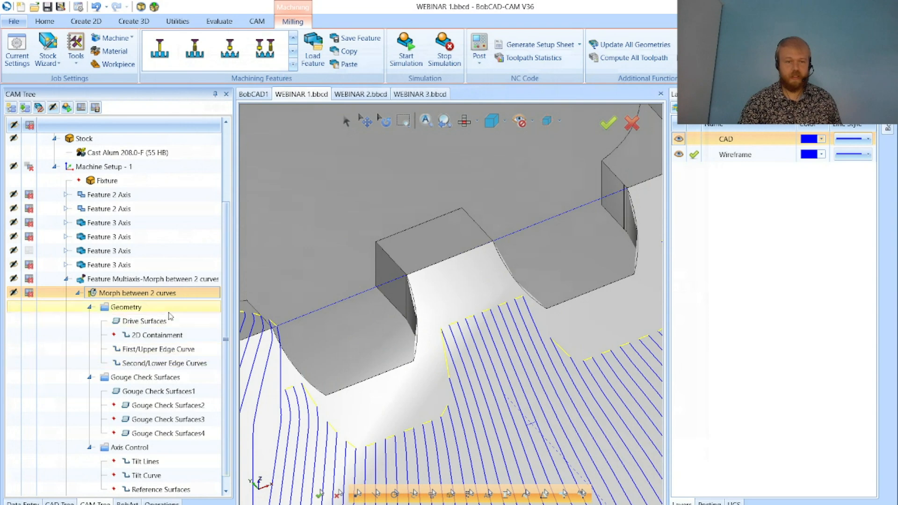
# Collapse the Gouge Check Surfaces and Axis Control folders, and backplot the Morph between 2 curves operation partway through its toolpath
pyautogui.click(90, 377)
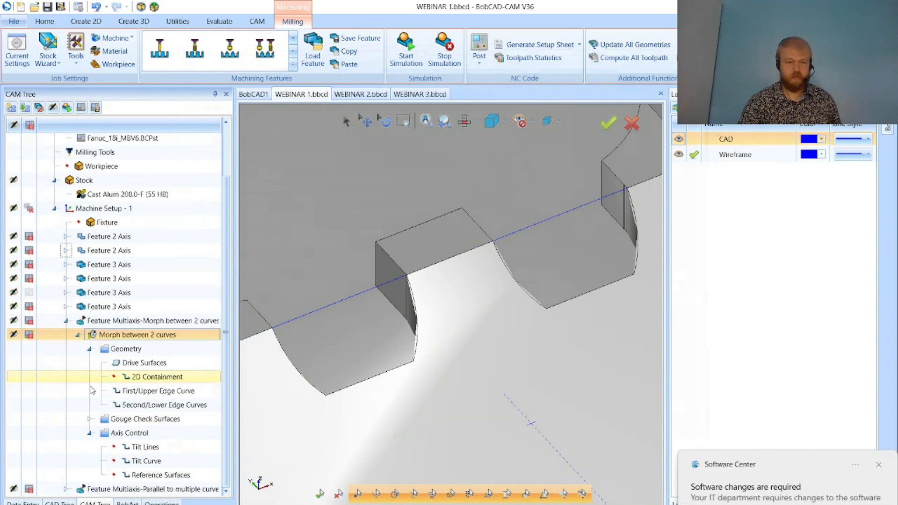
pyautogui.click(90, 432)
pyautogui.rightClick(116, 378)
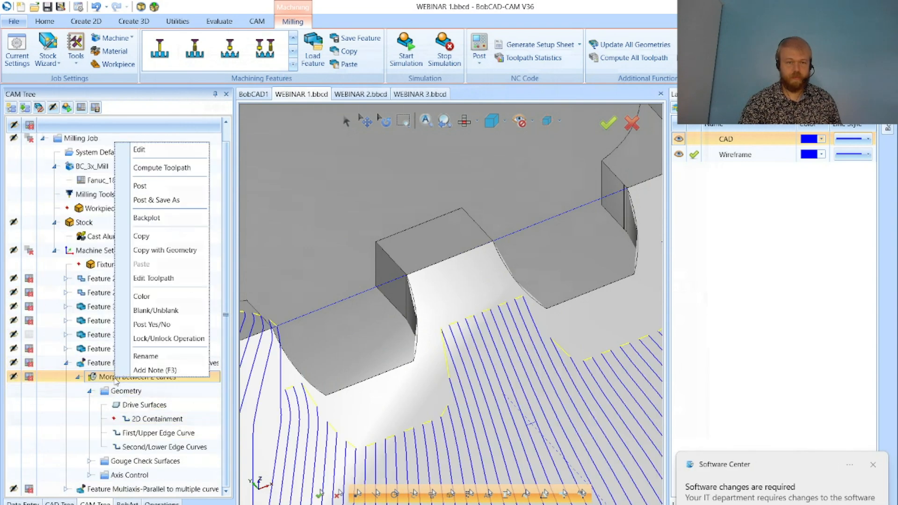
pyautogui.click(146, 218)
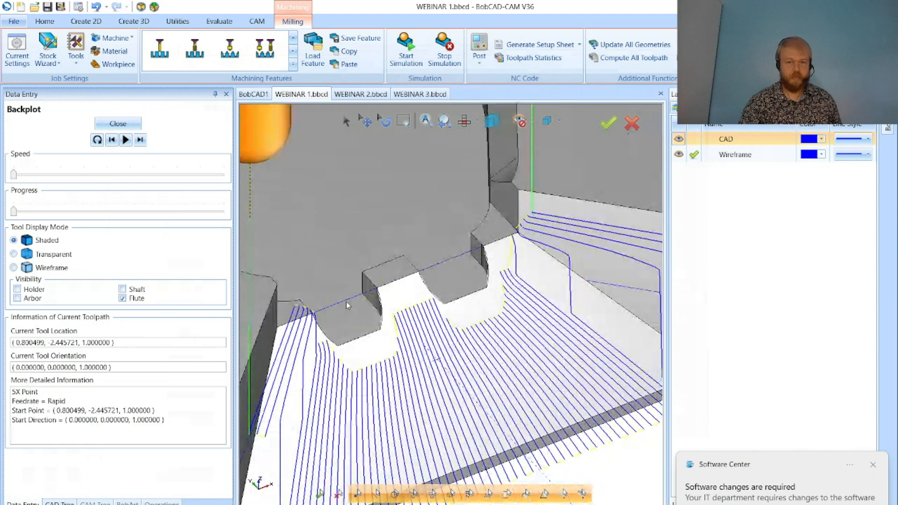
pyautogui.scroll(-2, 338, 305)
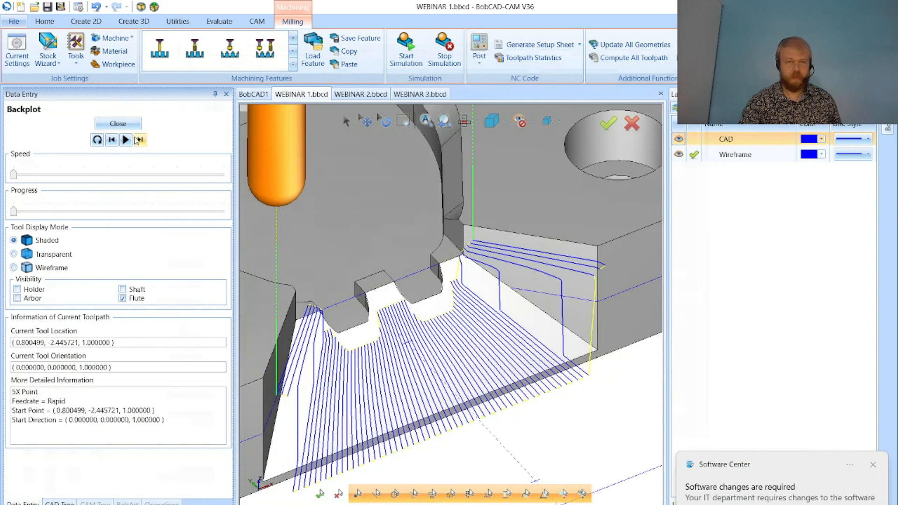
pyautogui.click(139, 140)
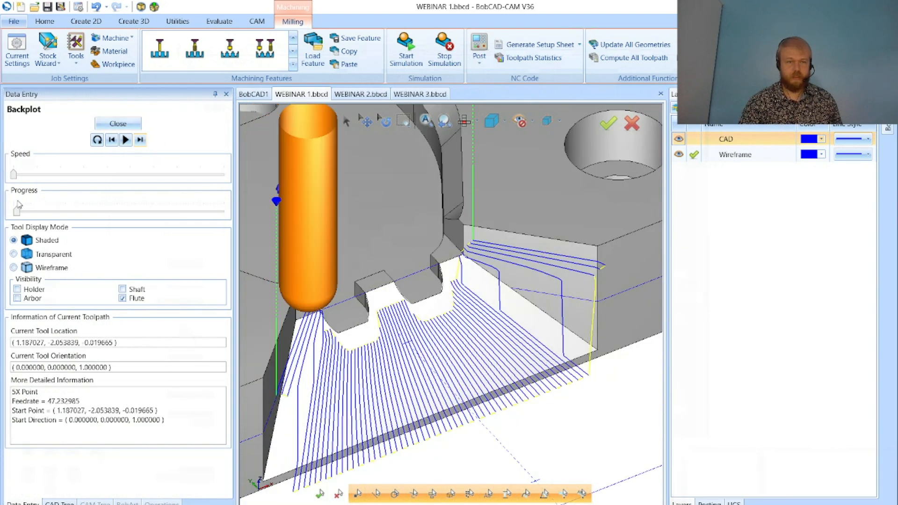
pyautogui.moveTo(16, 211); pyautogui.dragTo(61, 200)
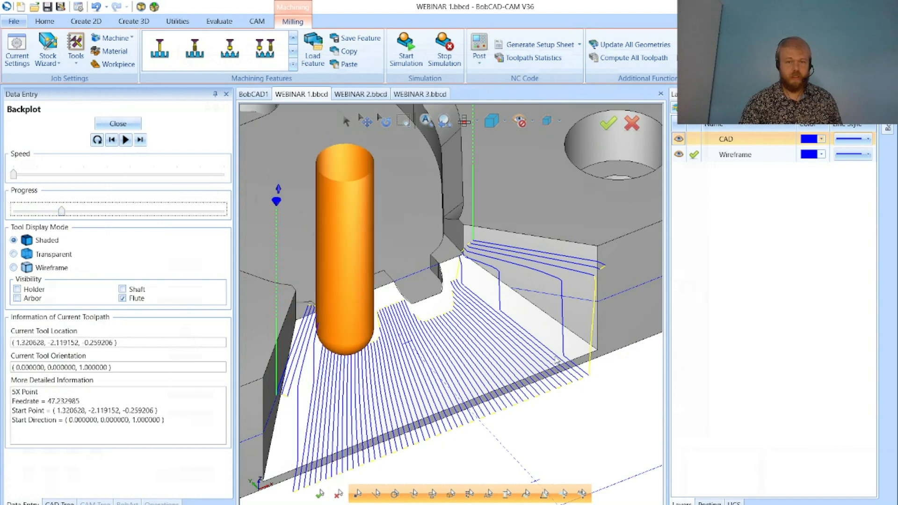
# Examine the backplotted tool against the notched edge from the side, close the backplot, and inspect the ends of the passes
pyautogui.scroll(-3, 543, 354)
pyautogui.moveTo(508, 366); pyautogui.dragTo(412, 371, button='middle')
pyautogui.moveTo(593, 441); pyautogui.dragTo(513, 410, button='middle')
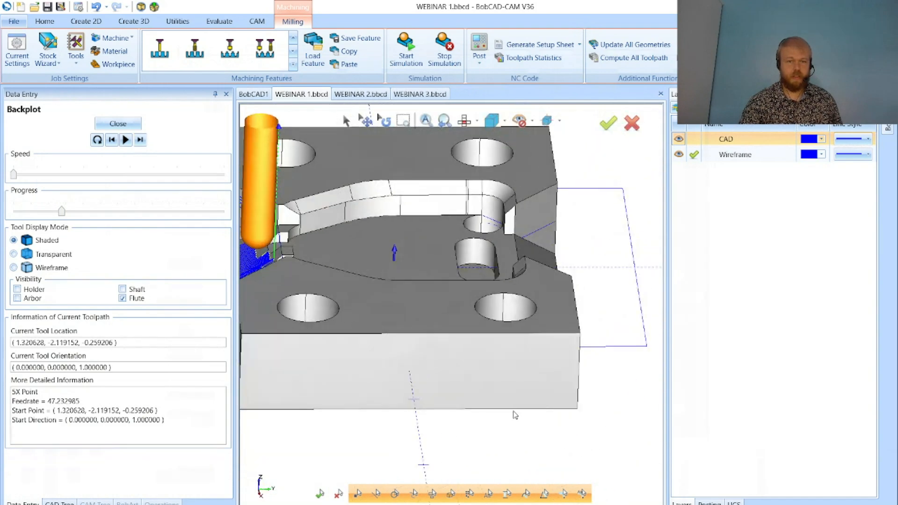
pyautogui.scroll(8, 260, 243)
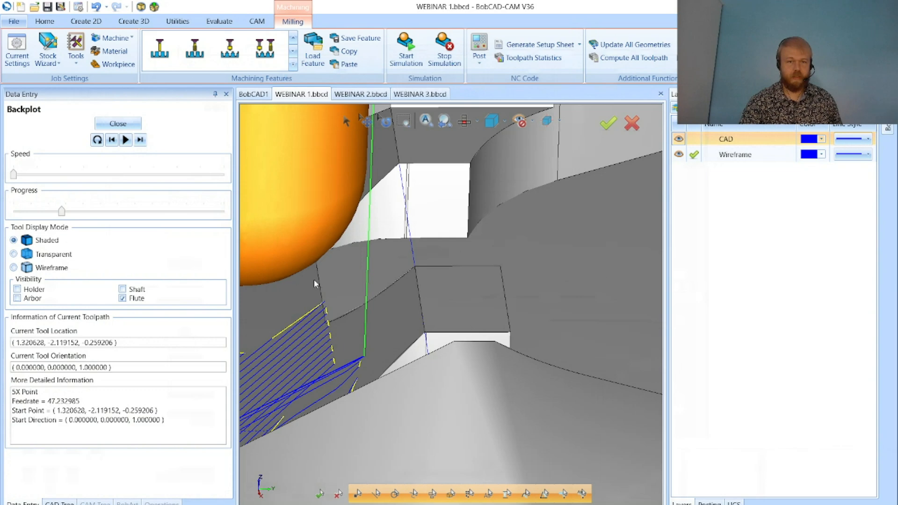
pyautogui.moveTo(460, 234); pyautogui.dragTo(392, 337, button='middle')
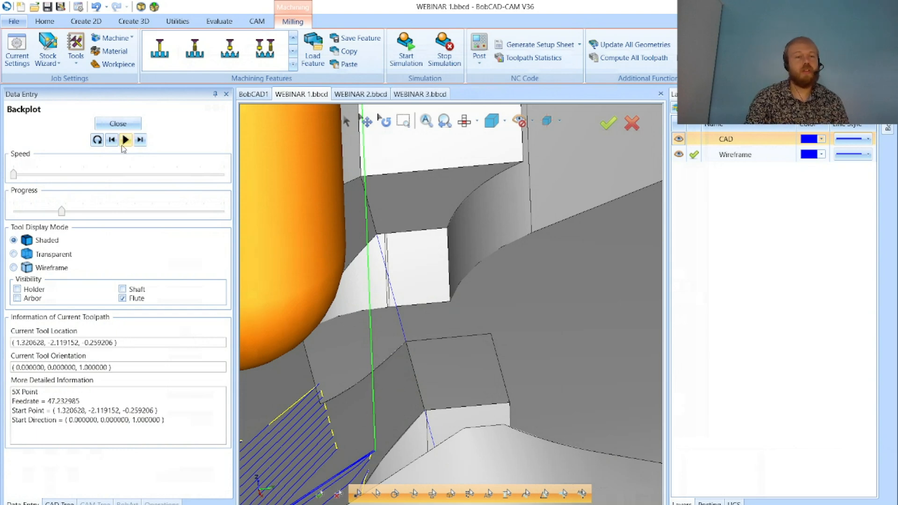
pyautogui.click(118, 123)
pyautogui.scroll(-3, 432, 280)
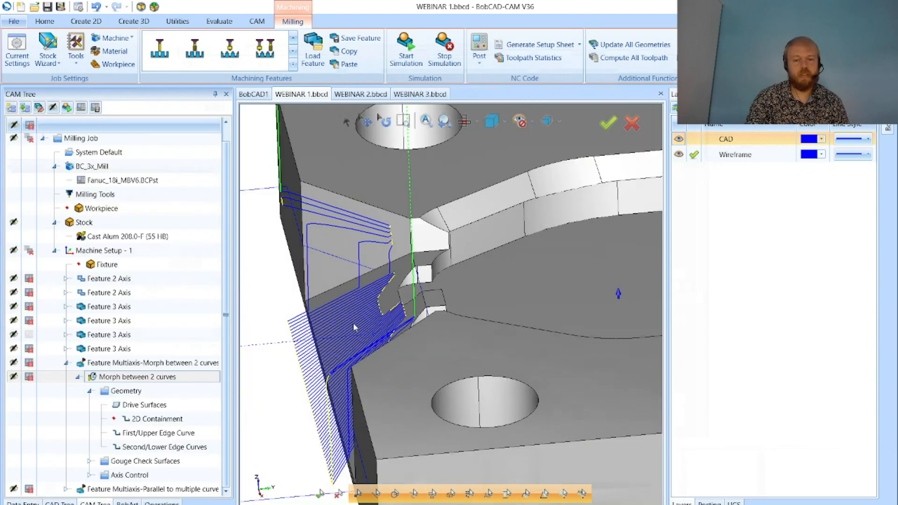
pyautogui.scroll(2, 332, 342)
pyautogui.scroll(4, 433, 292)
pyautogui.scroll(-4, 510, 276)
pyautogui.scroll(-2, 371, 334)
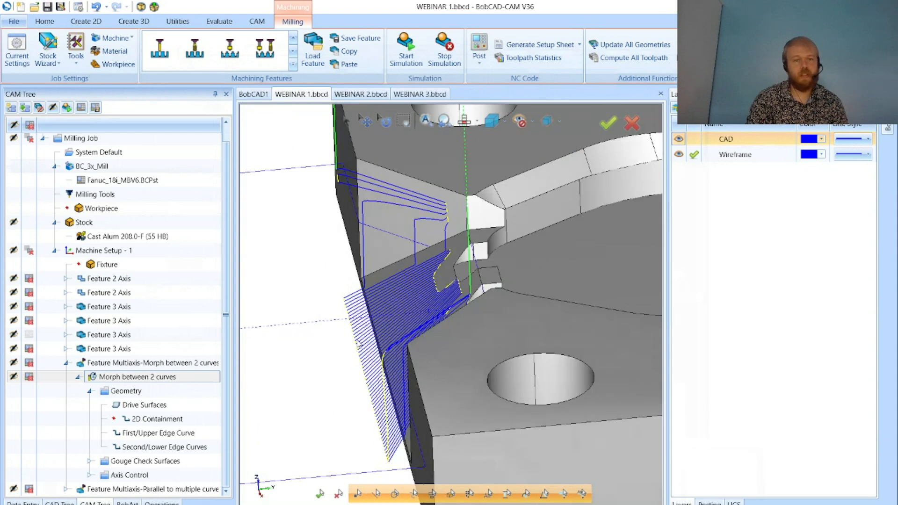
# Reopen the Morph between 2 curves parameters, enable Extend / trim, and open its settings at the tangential start extension
pyautogui.doubleClick(148, 363)
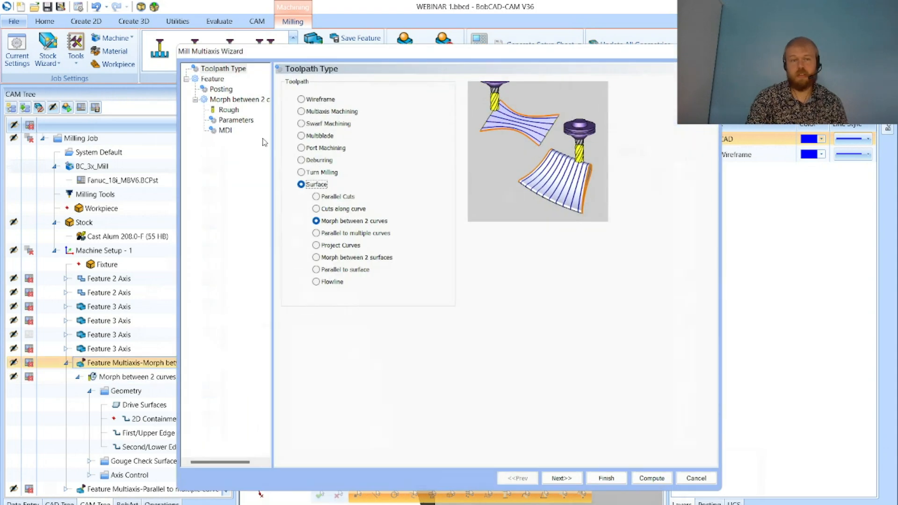
pyautogui.click(244, 120)
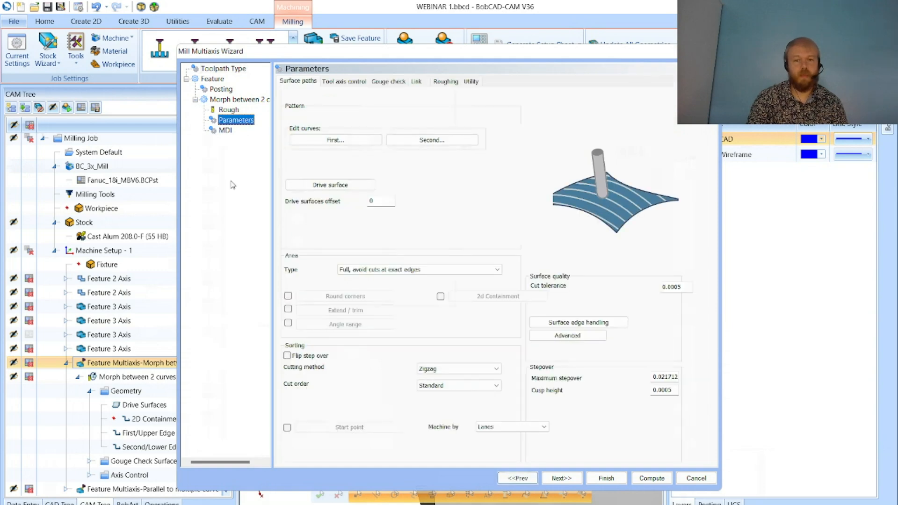
pyautogui.click(288, 312)
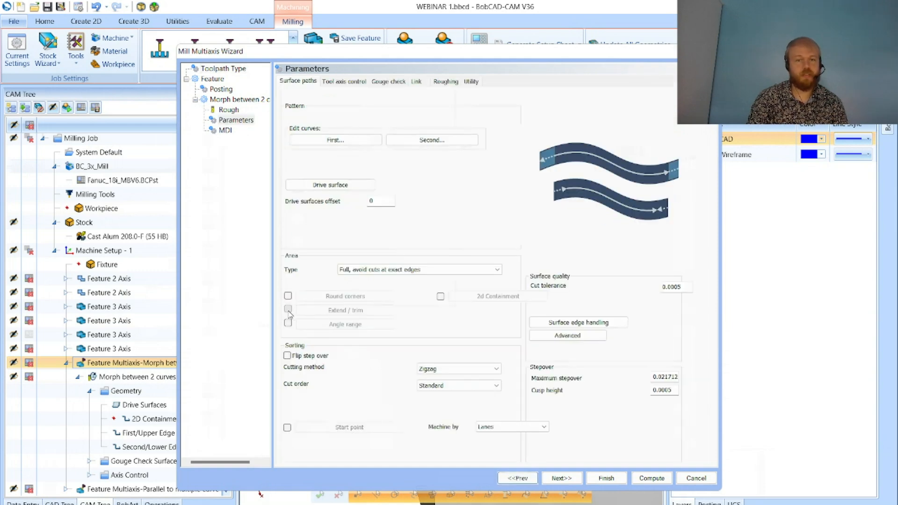
pyautogui.click(288, 310)
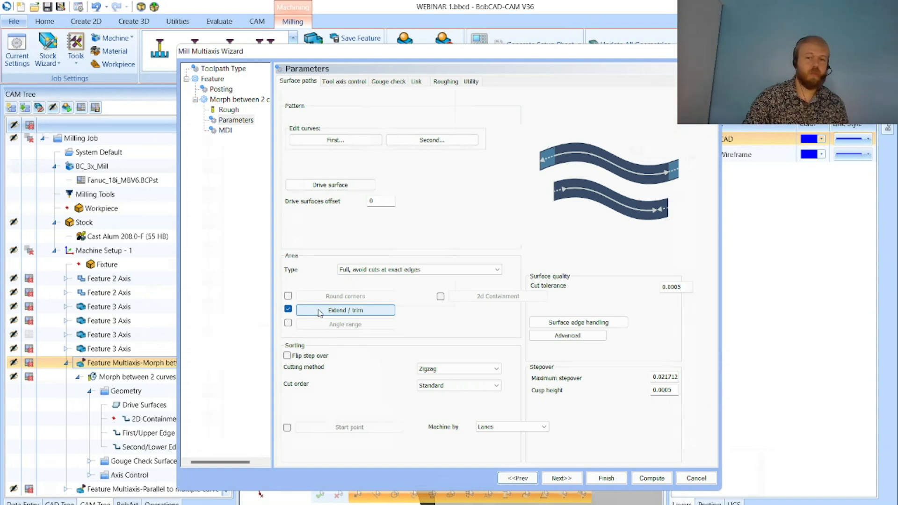
pyautogui.click(320, 311)
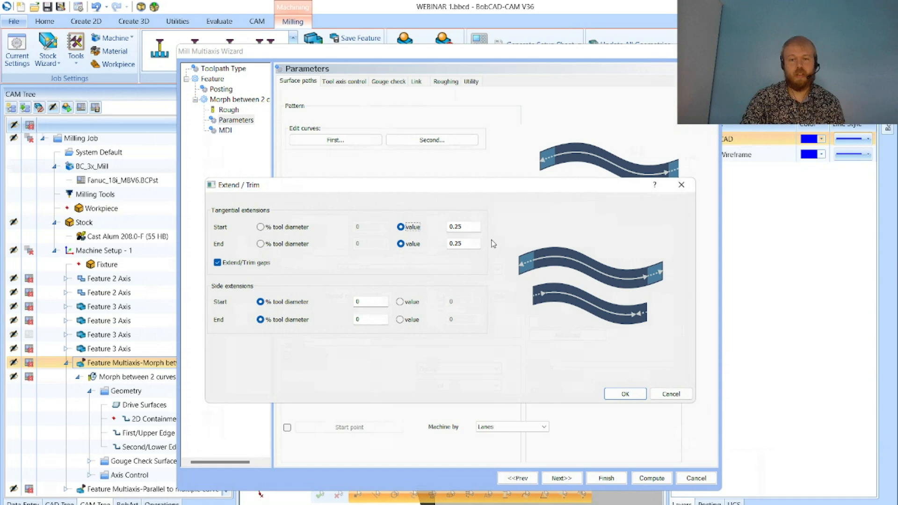
pyautogui.click(475, 228)
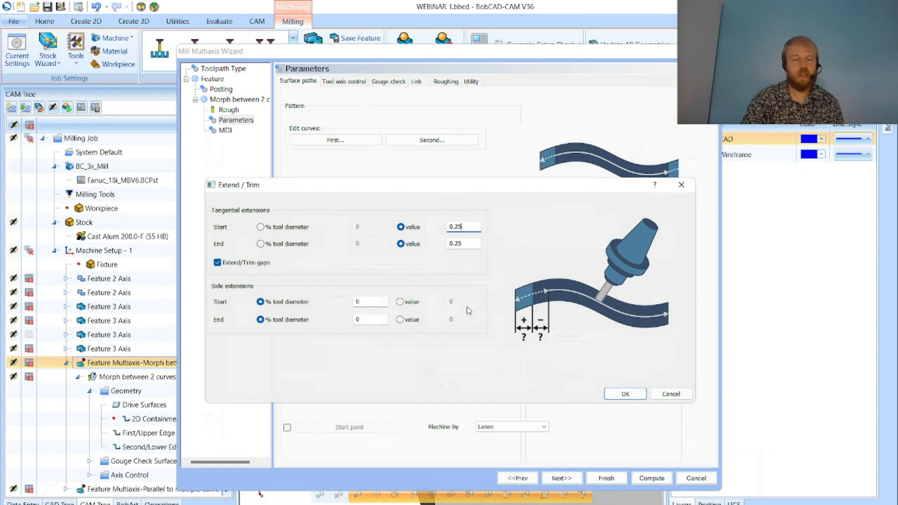
# Try defining the side extensions' start and end by value, and return both to % tool diameter
pyautogui.click(400, 301)
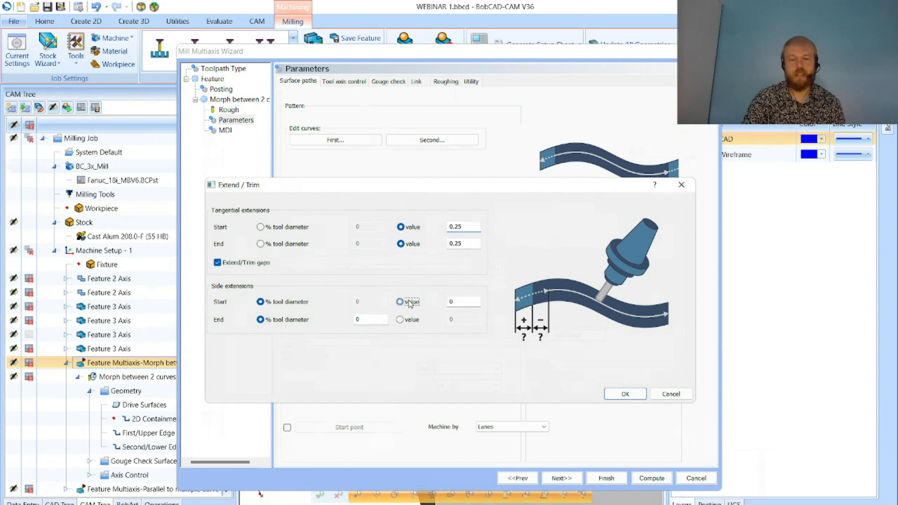
pyautogui.click(400, 319)
pyautogui.click(468, 301)
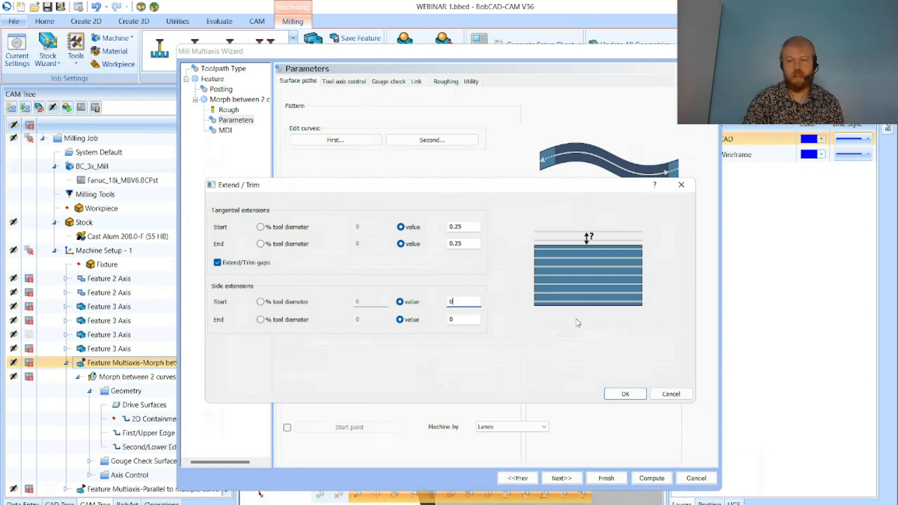
pyautogui.click(287, 302)
pyautogui.click(288, 319)
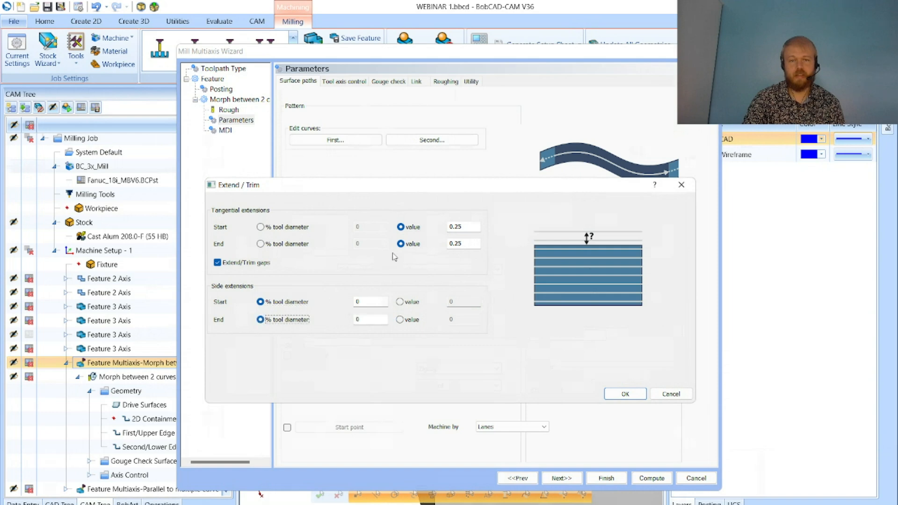
# Keep the tangential start and end extensions at 0.25, accept the Extend / Trim settings, and recompute the toolpath
pyautogui.click(464, 227)
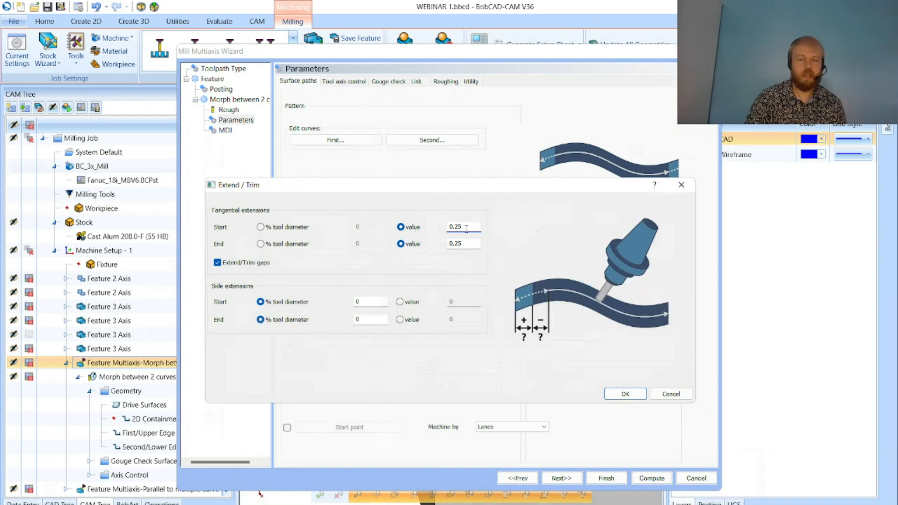
pyautogui.moveTo(466, 228); pyautogui.dragTo(389, 256)
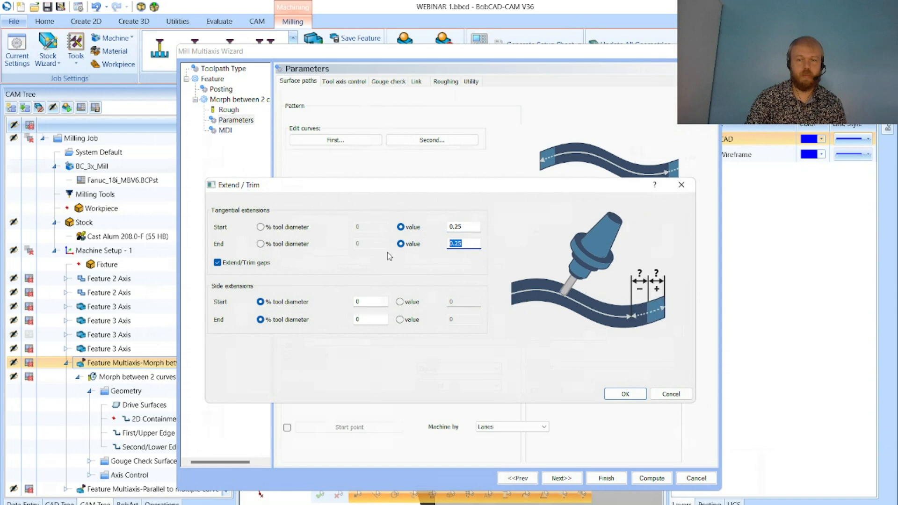
pyautogui.click(614, 393)
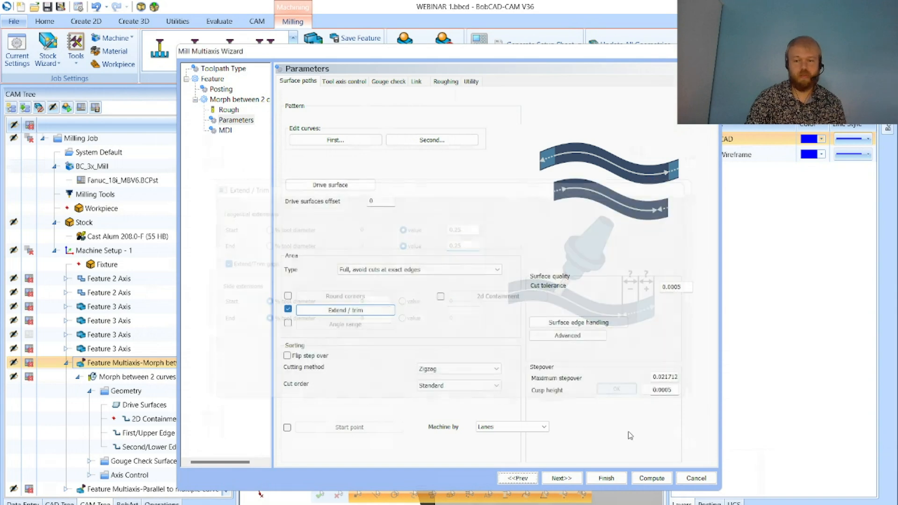
pyautogui.click(662, 480)
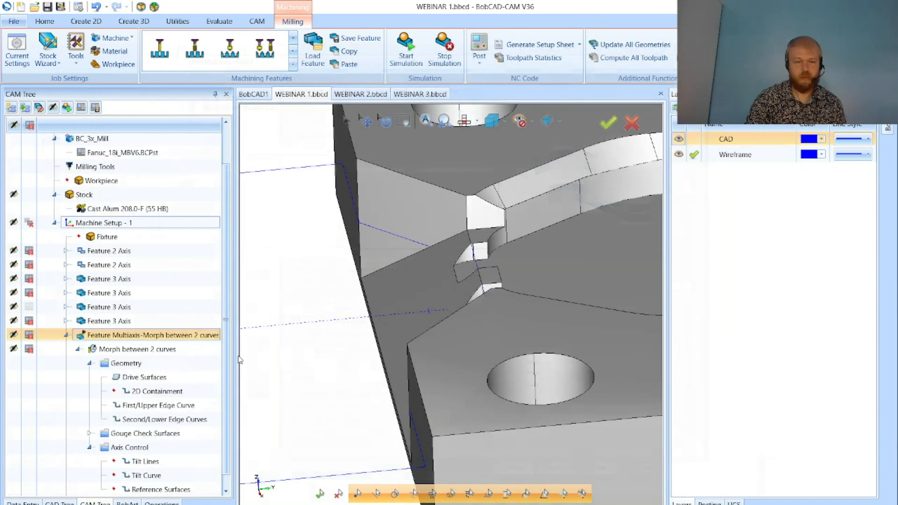
# Display the recomputed Morph between 2 curves toolpath, collapse its feature, and toggle the feature's second status marker
pyautogui.click(180, 351)
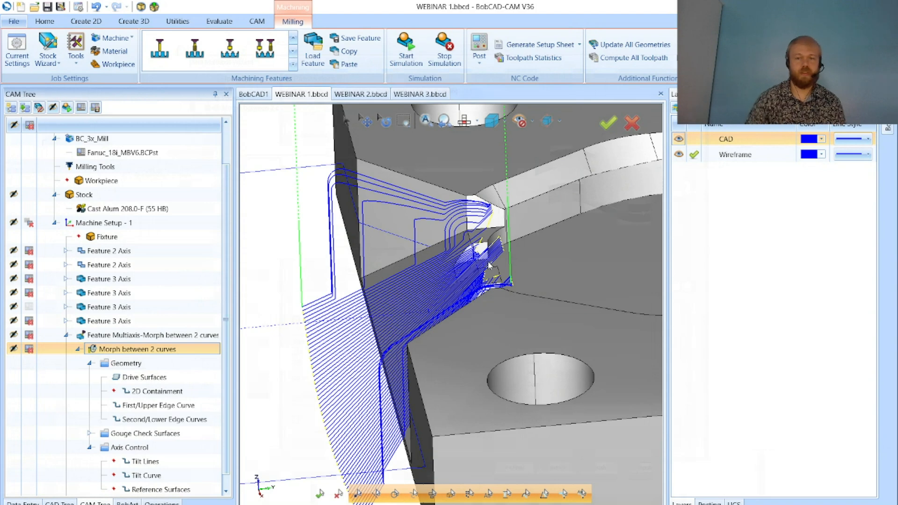
pyautogui.scroll(-2, 488, 266)
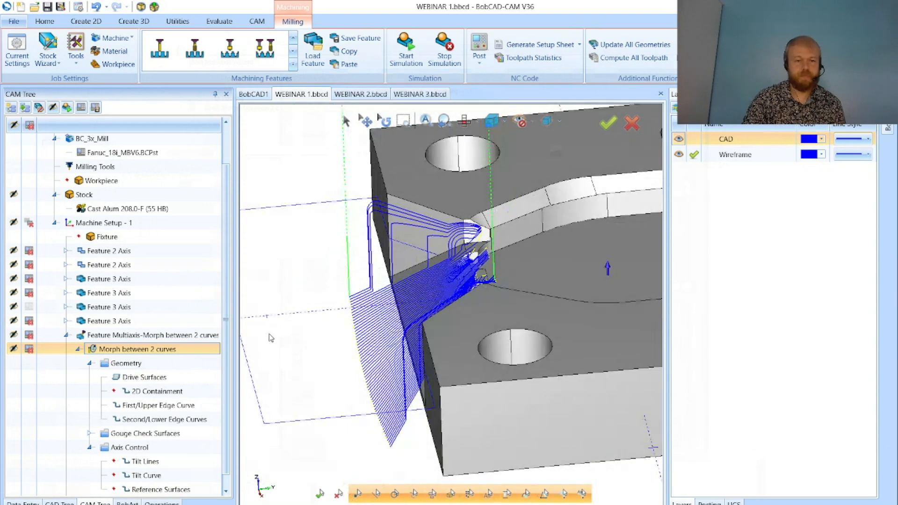
pyautogui.click(66, 335)
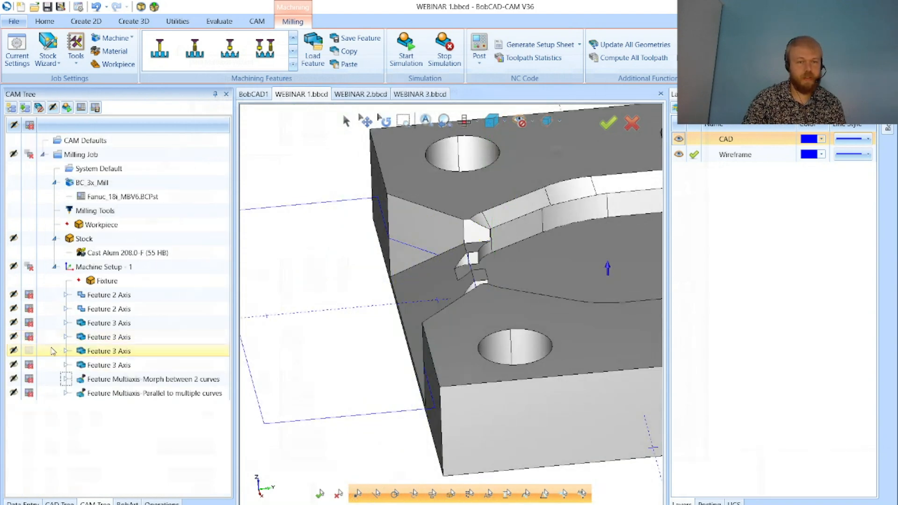
pyautogui.click(29, 379)
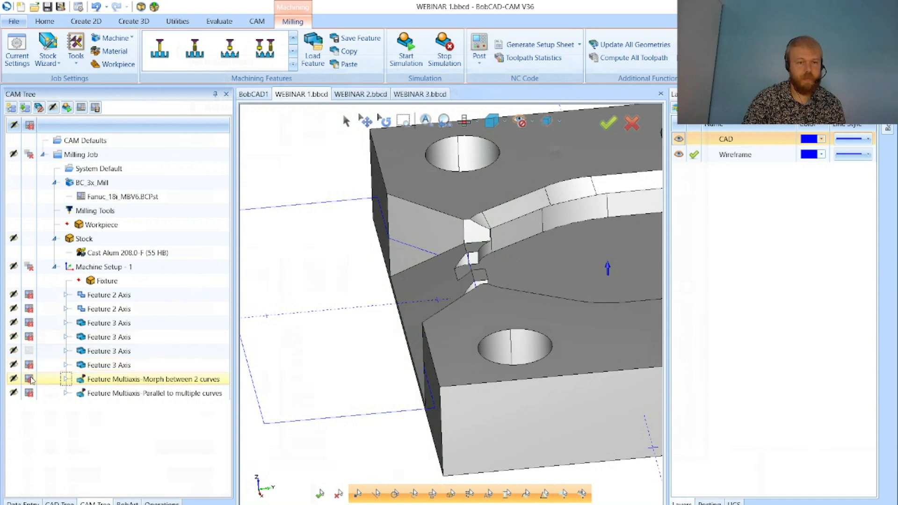
# Open the Parallel to multiple curves feature, compare its toolpath type with Morph between 2 curves, and go through its tool data to the surface path parameters
pyautogui.doubleClick(164, 394)
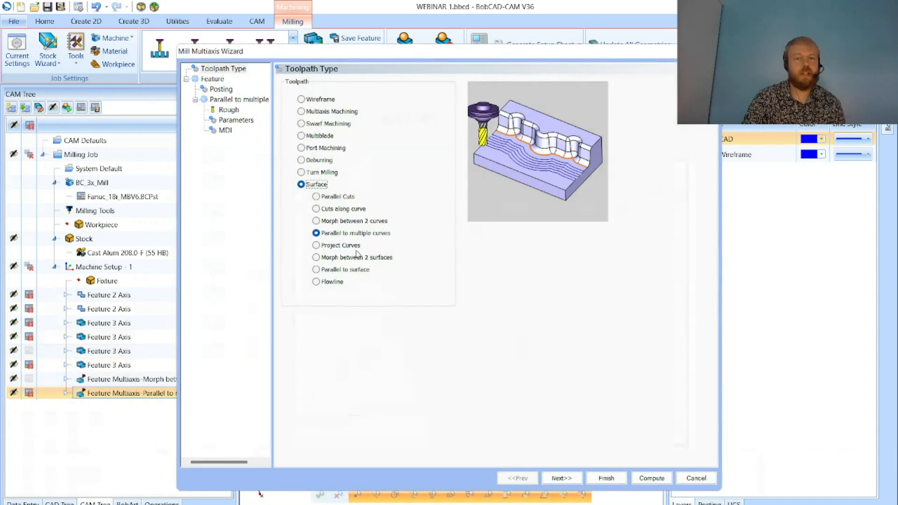
pyautogui.click(357, 221)
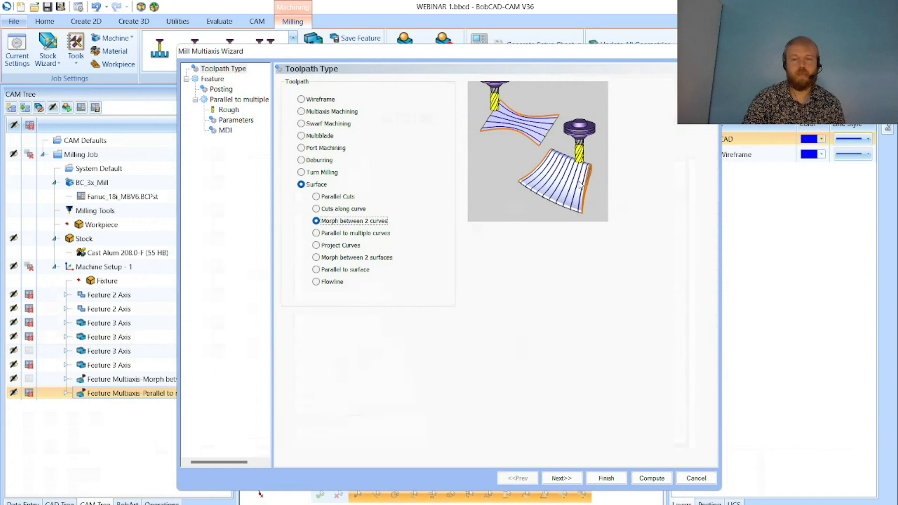
pyautogui.click(328, 235)
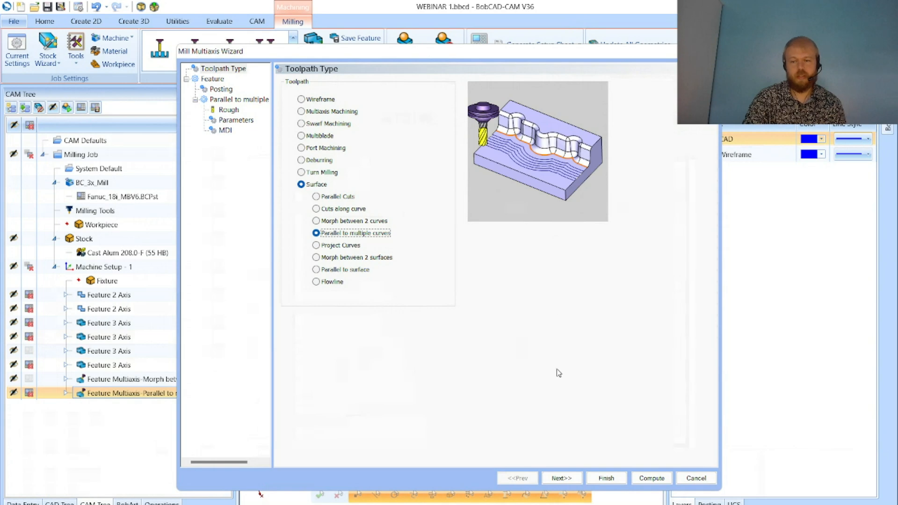
pyautogui.click(562, 478)
pyautogui.click(562, 478)
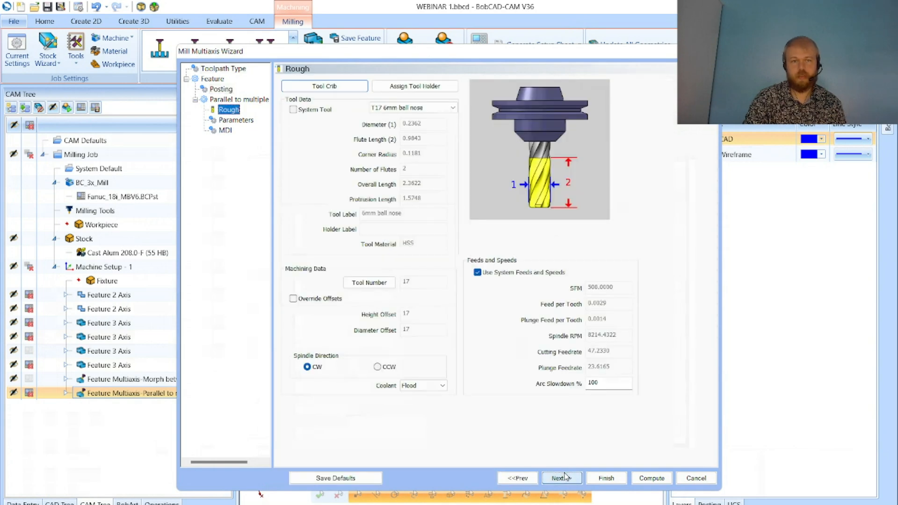
pyautogui.click(563, 478)
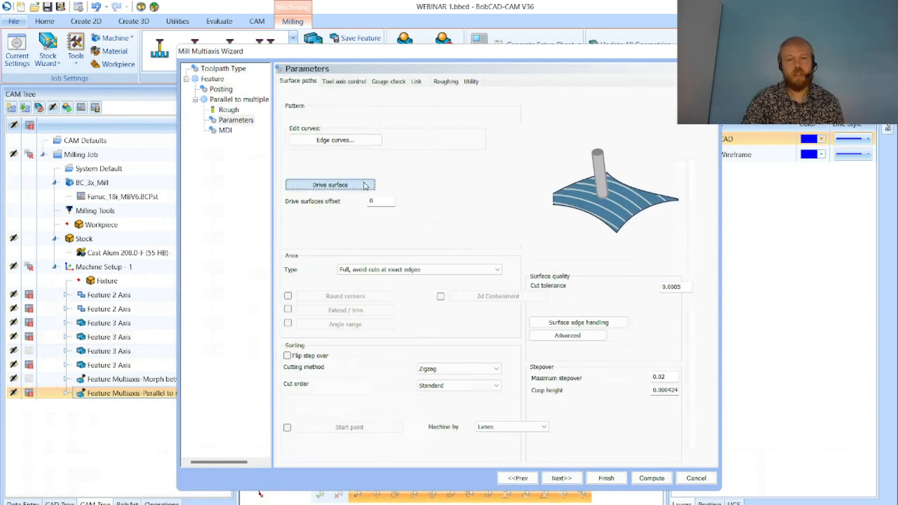
# Review the drive surface faces selected for Parallel to multiple curves and accept the existing selection
pyautogui.click(330, 185)
pyautogui.scroll(-3, 448, 290)
pyautogui.moveTo(468, 262); pyautogui.dragTo(582, 285, button='middle')
pyautogui.moveTo(551, 346); pyautogui.dragTo(542, 353, button='middle')
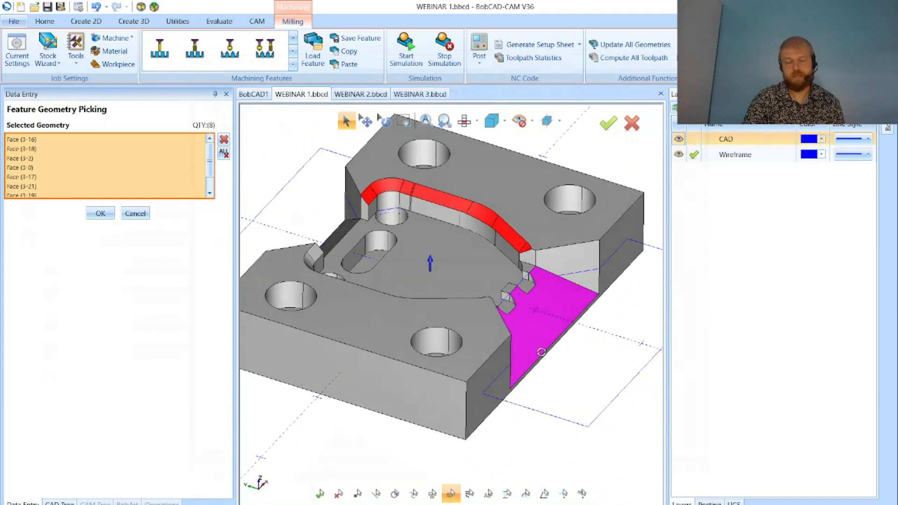
pyautogui.click(94, 214)
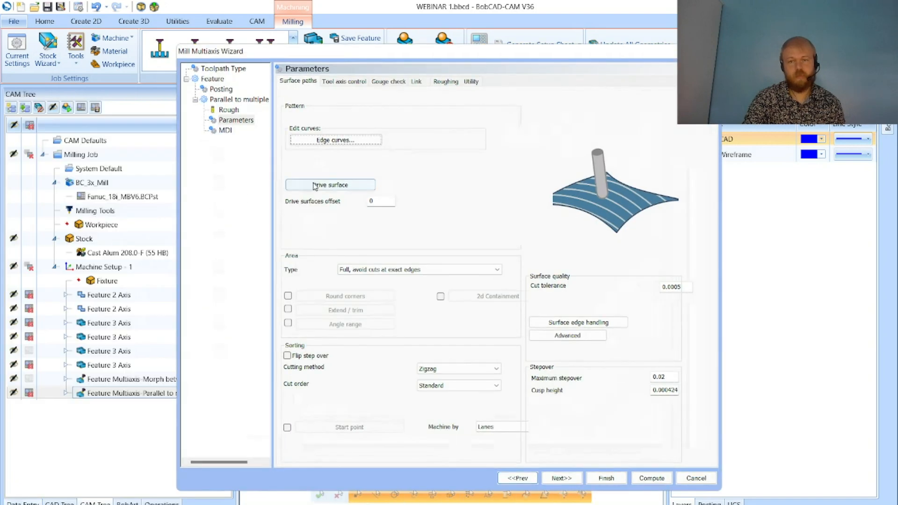
# Recheck the chosen toolpath type, and review the edge curve chain along the upper edge of the pocket wall
pyautogui.click(214, 79)
pyautogui.click(221, 69)
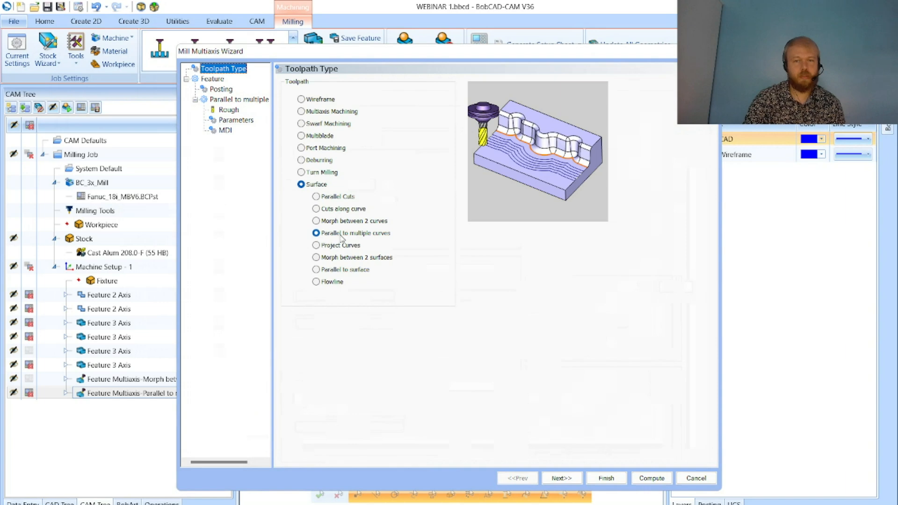
pyautogui.click(235, 120)
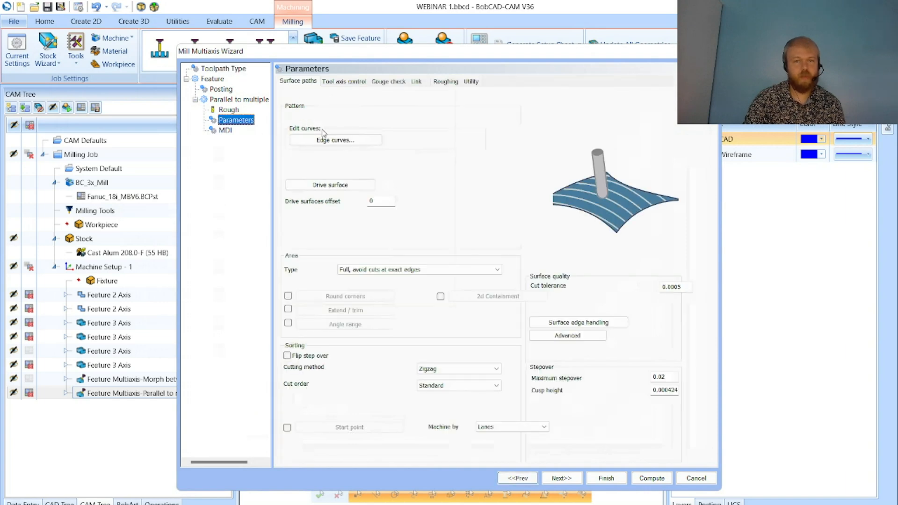
pyautogui.click(311, 141)
pyautogui.scroll(4, 415, 192)
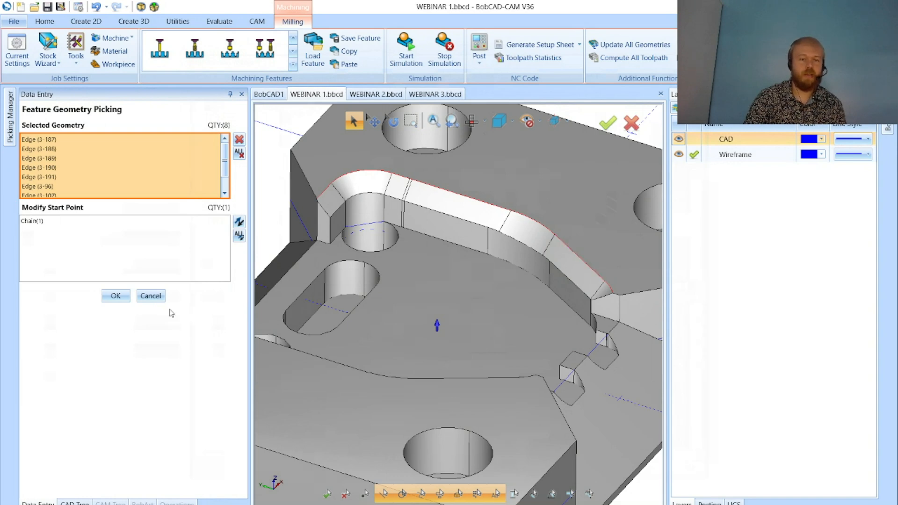
pyautogui.click(115, 295)
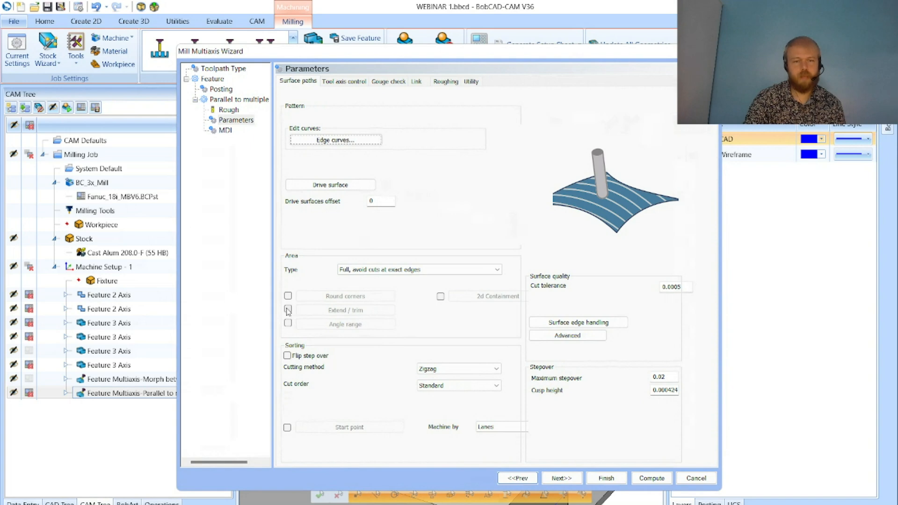
# Enable Extend / trim, try defining the tangential start extension by value, and leave the Extend / Trim settings without accepting changes
pyautogui.click(287, 310)
pyautogui.click(316, 310)
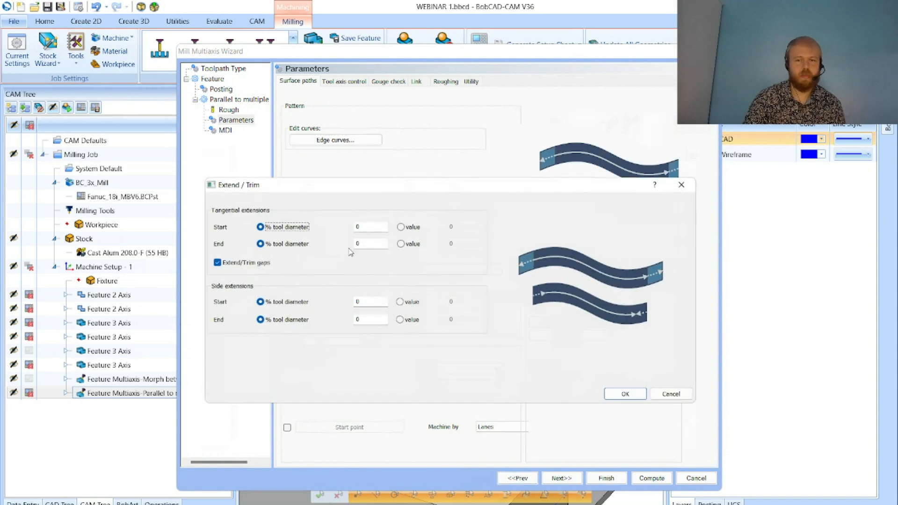
pyautogui.click(402, 228)
pyautogui.click(304, 228)
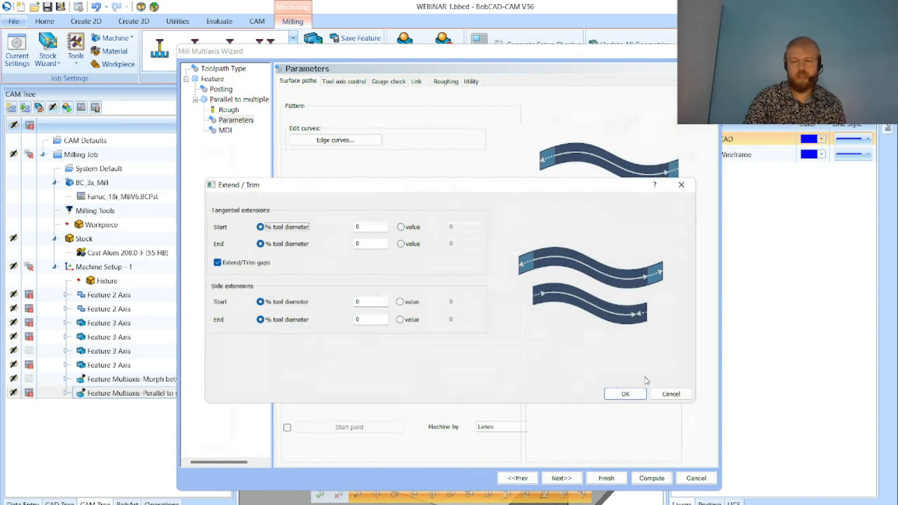
pyautogui.click(670, 393)
# Finish the feature and examine the Parallel to multiple curves toolpath along the pocket wall up close
pyautogui.click(606, 478)
pyautogui.click(120, 410)
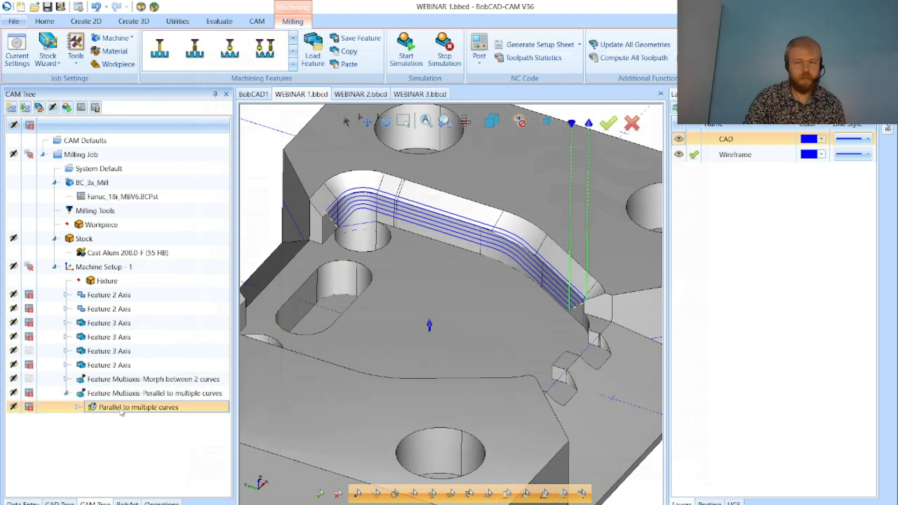
pyautogui.moveTo(452, 331); pyautogui.dragTo(409, 249, button='middle')
pyautogui.scroll(5, 409, 248)
pyautogui.scroll(-5, 406, 252)
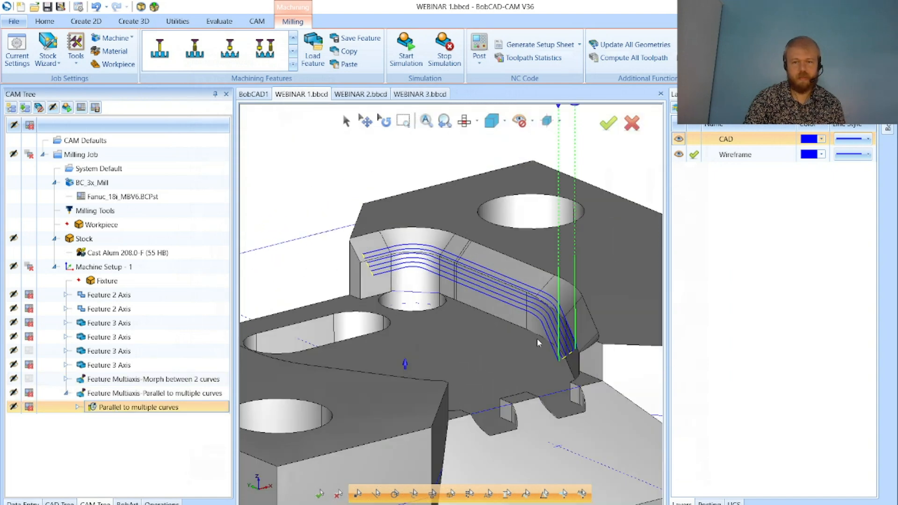
pyautogui.scroll(6, 598, 349)
pyautogui.scroll(-4, 567, 380)
pyautogui.scroll(-3, 566, 380)
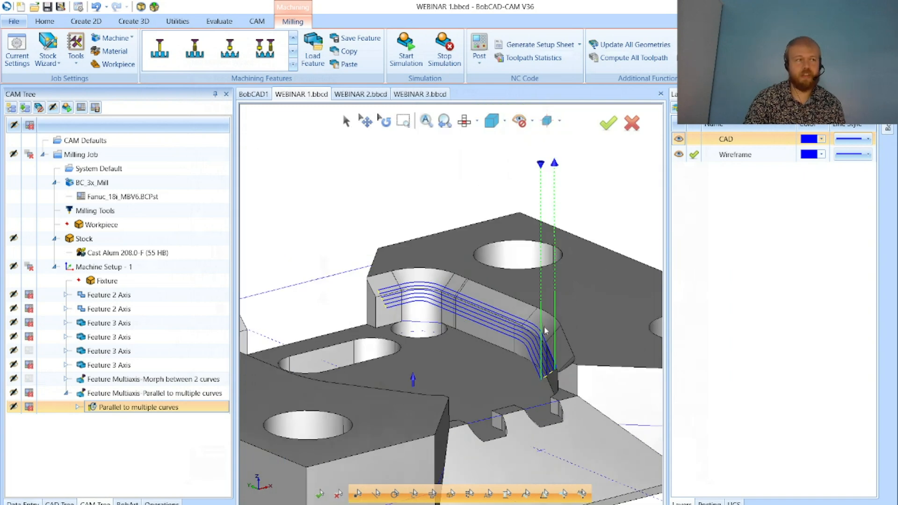
# Reopen the Parallel to multiple curves Extend / Trim settings and define the start and end of the tangential and side extensions by value
pyautogui.doubleClick(224, 395)
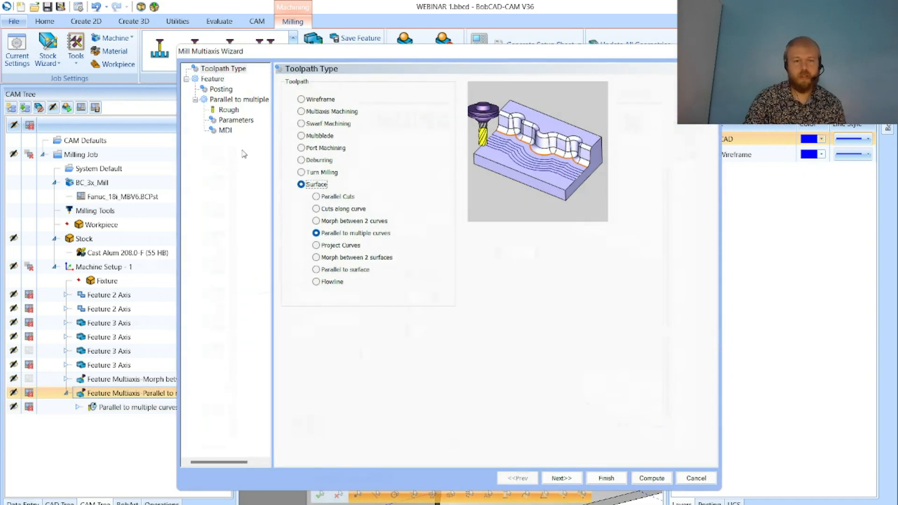
pyautogui.click(235, 120)
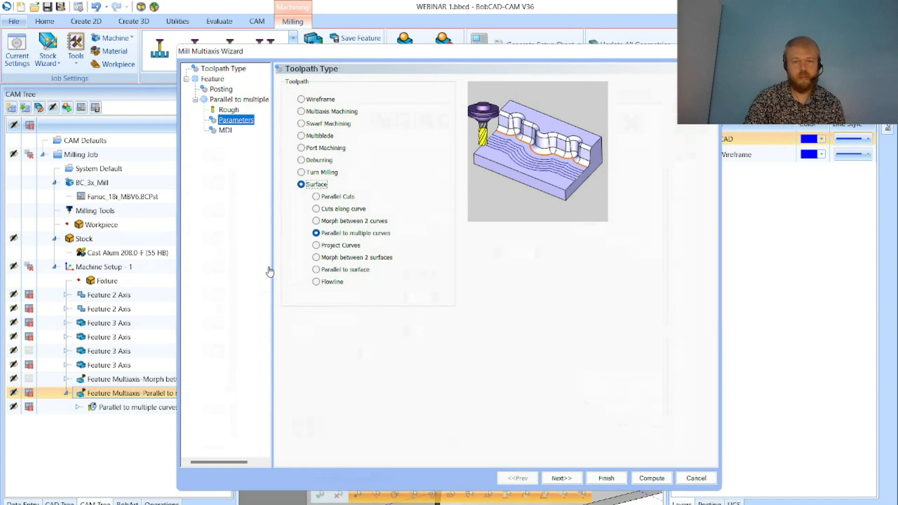
pyautogui.click(318, 312)
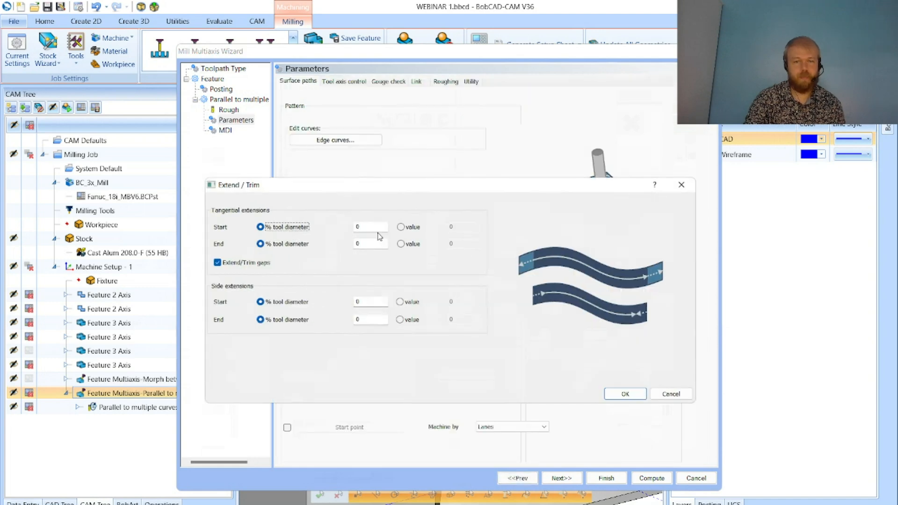
pyautogui.click(401, 227)
pyautogui.click(401, 243)
pyautogui.click(400, 302)
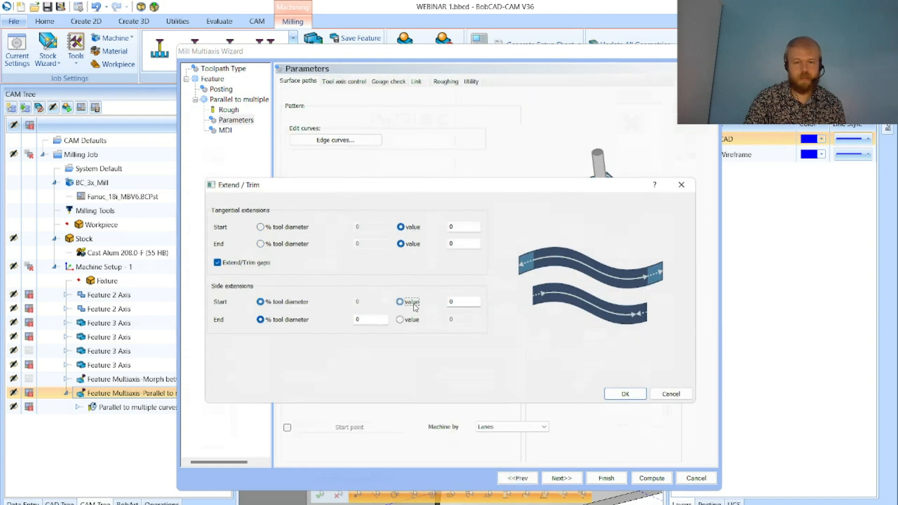
pyautogui.click(413, 318)
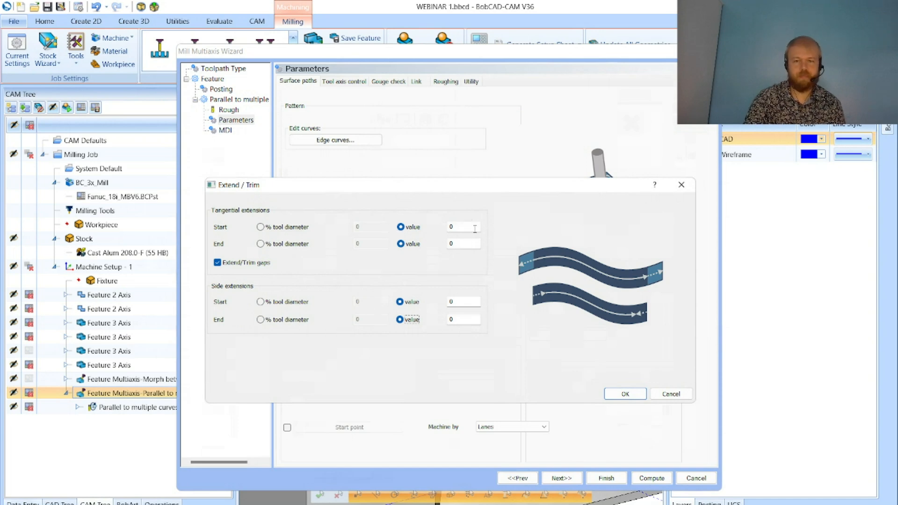
# Set the start and end values of both the tangential and side extensions to .5 and accept the settings
pyautogui.click(475, 229)
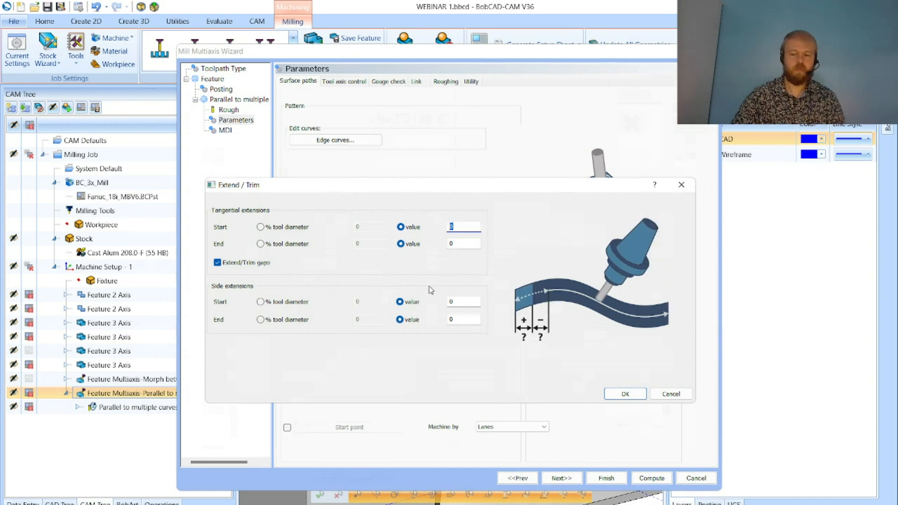
pyautogui.write('.5')
pyautogui.press('Tab')
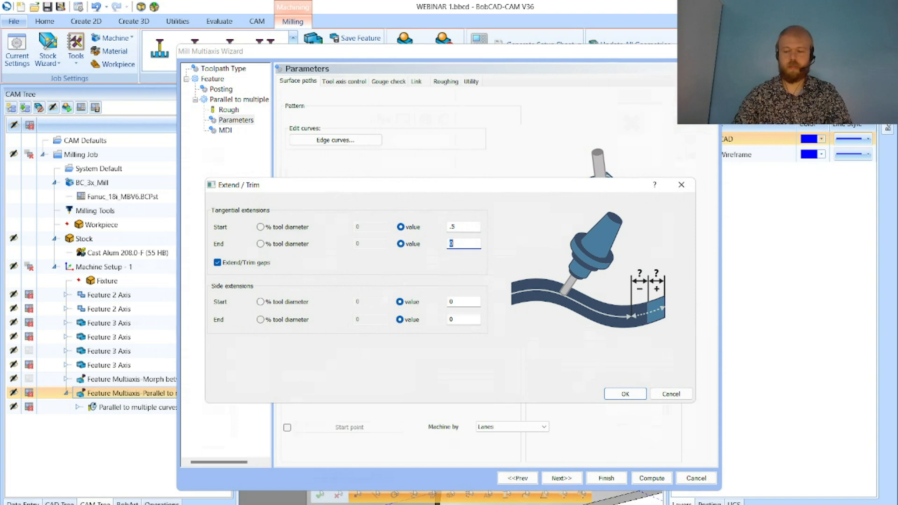
pyautogui.write('.5')
pyautogui.press('Tab')
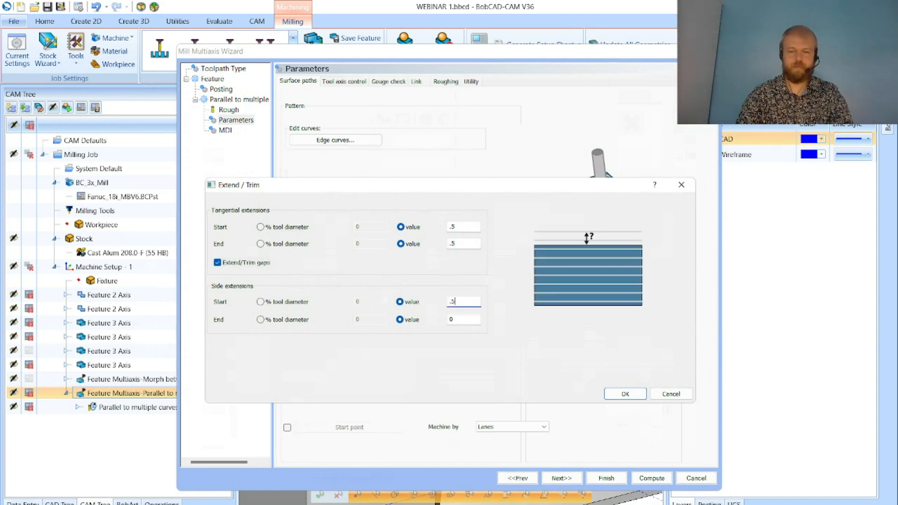
pyautogui.press('Tab')
pyautogui.press('Tab')
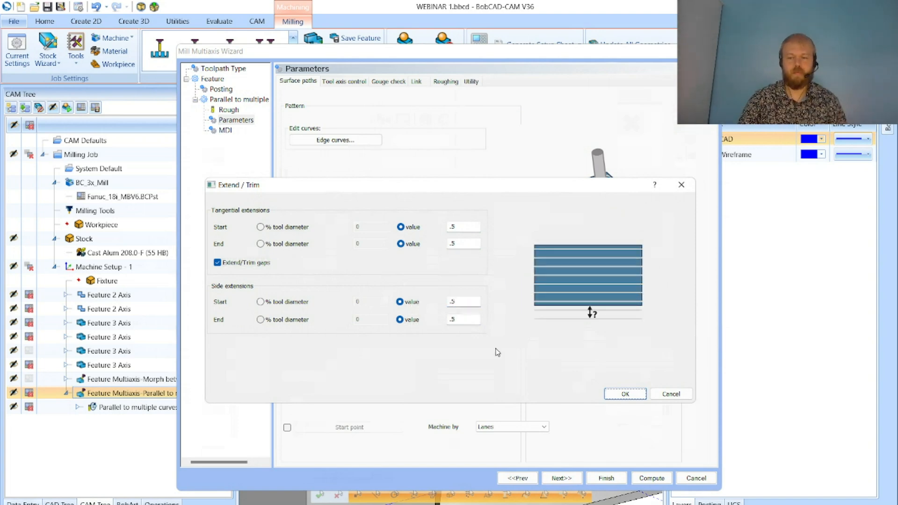
pyautogui.click(625, 394)
# Recompute the Parallel to multiple curves toolpath and inspect the extended passes around the pocket wall
pyautogui.click(229, 109)
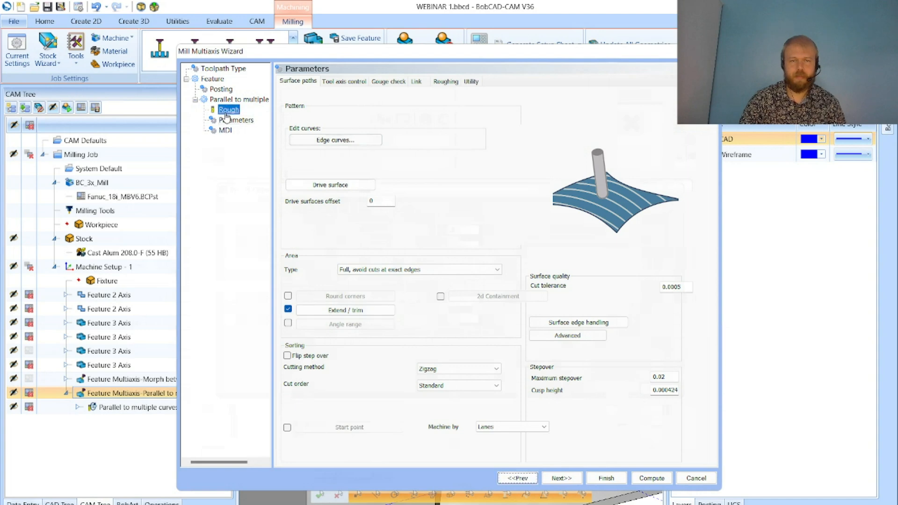
pyautogui.click(236, 120)
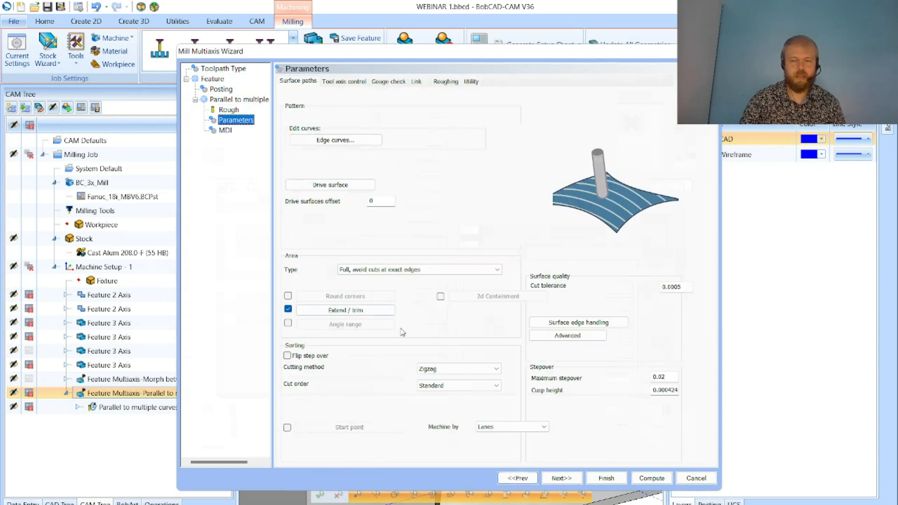
pyautogui.click(651, 478)
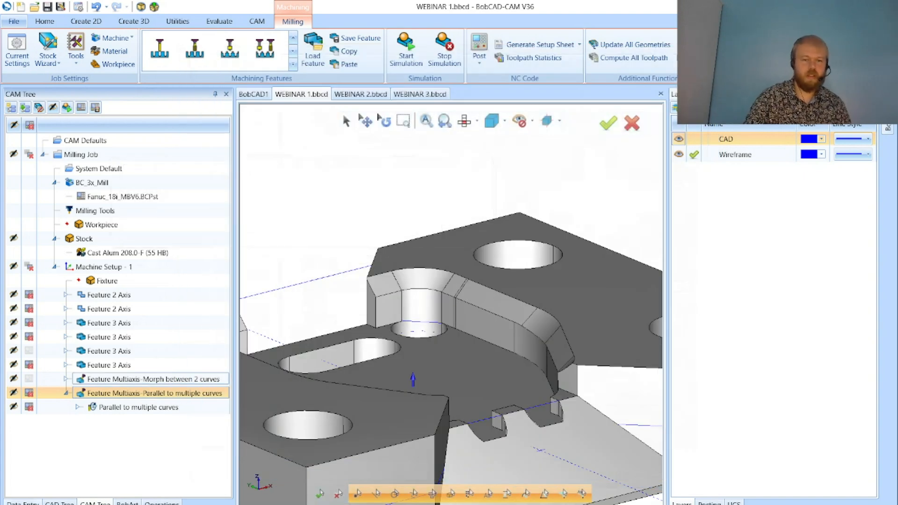
pyautogui.click(226, 407)
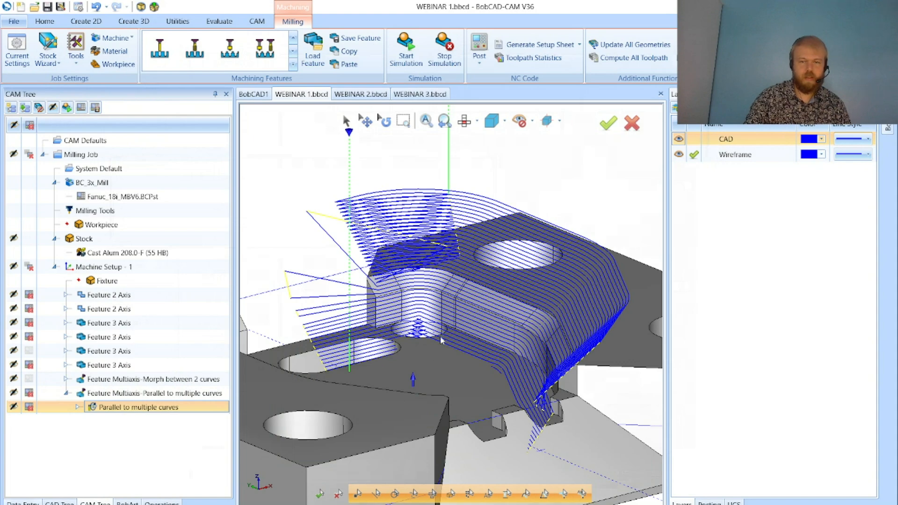
pyautogui.moveTo(441, 340); pyautogui.dragTo(426, 355, button='middle')
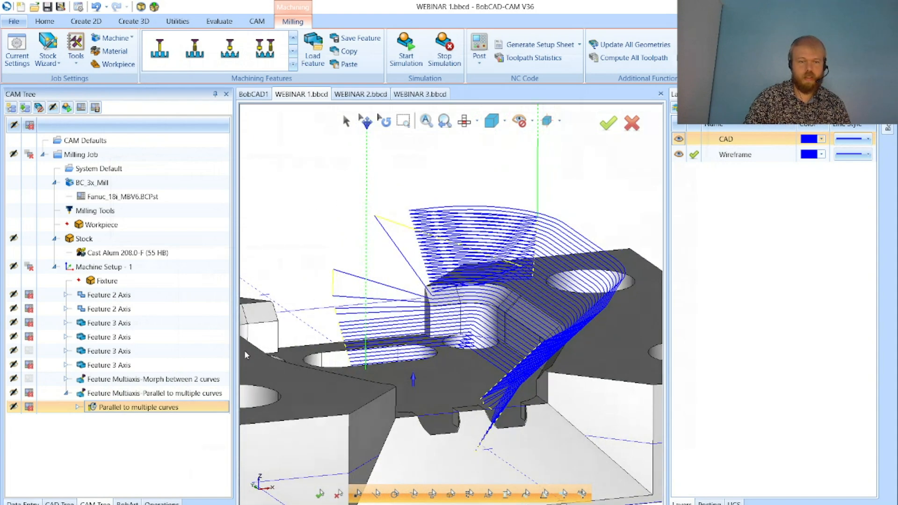
# In the Extend / Trim settings of the Parallel to multiple curves feature, set the side extensions' start and end values to .1
pyautogui.doubleClick(209, 391)
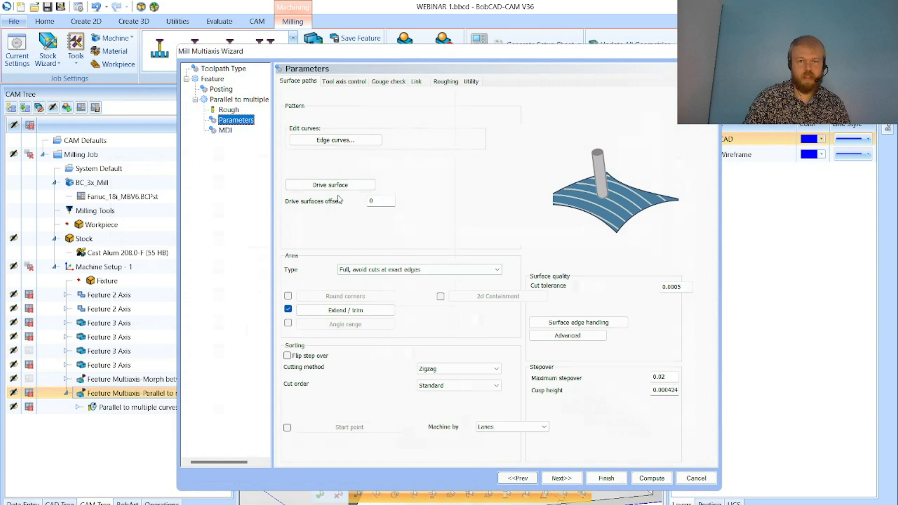
pyautogui.click(346, 310)
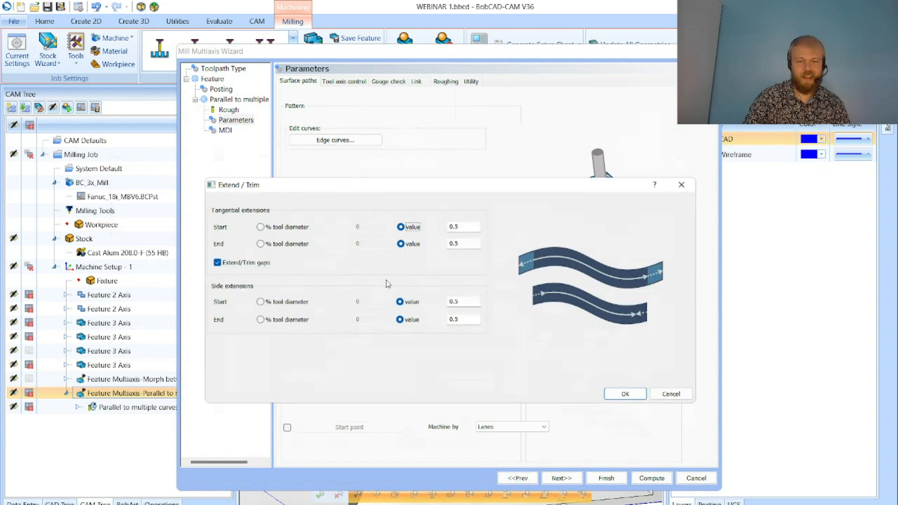
pyautogui.doubleClick(471, 301)
pyautogui.press('BackSpace')
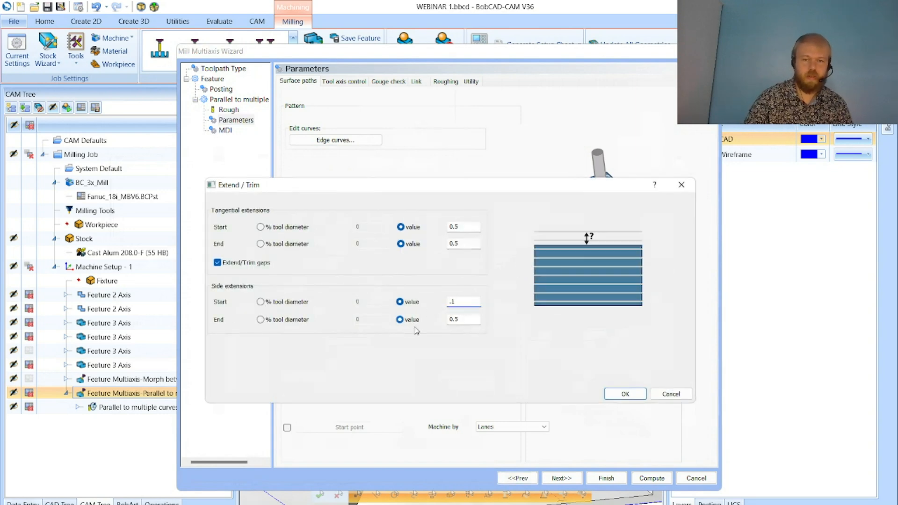
pyautogui.doubleClick(443, 320)
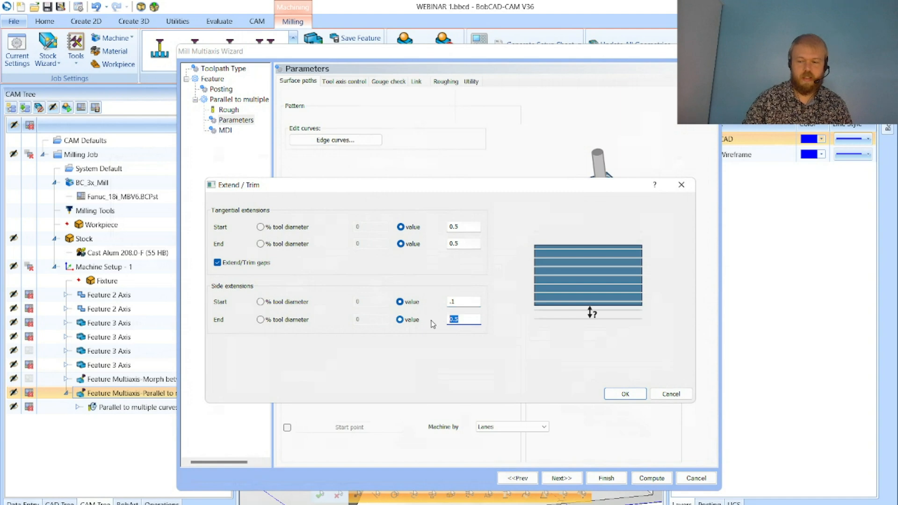
pyautogui.write('.1')
# Set the start and end values of the tangential extensions to .25 and accept the Extend / Trim settings
pyautogui.doubleClick(421, 226)
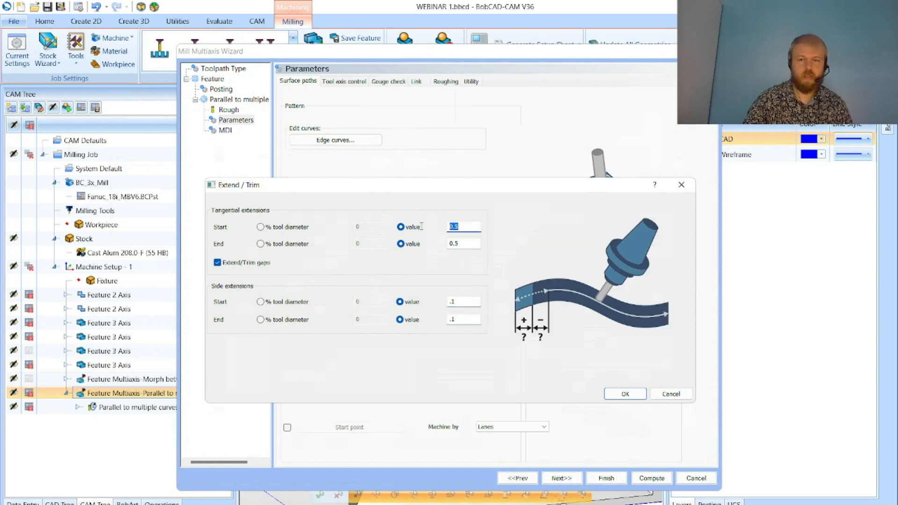
pyautogui.write('.2')
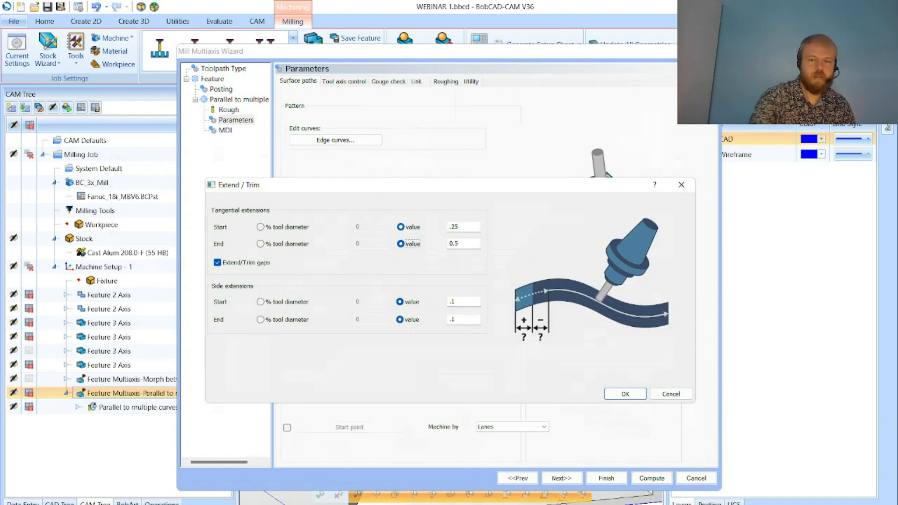
pyautogui.press('Tab')
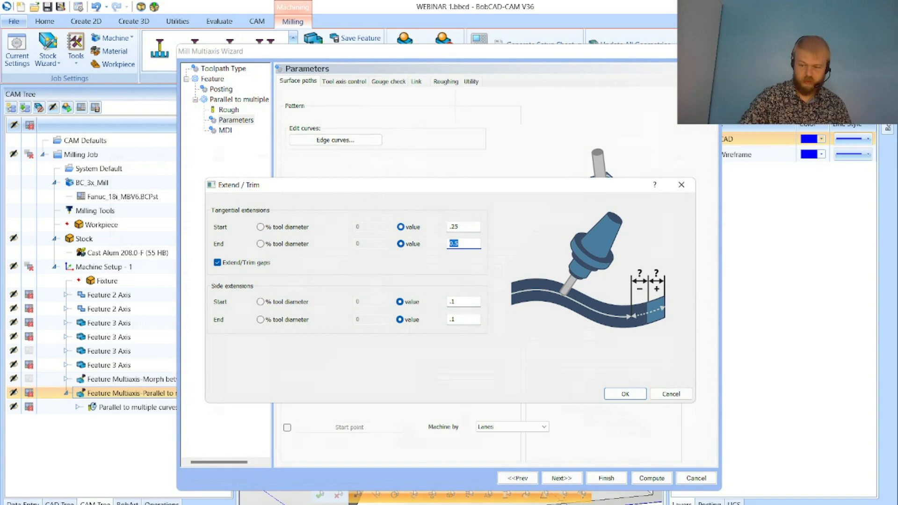
pyautogui.click(614, 393)
# Recompute the Parallel to multiple curves toolpath and inspect its shorter extensions around the pocket wall
pyautogui.click(652, 478)
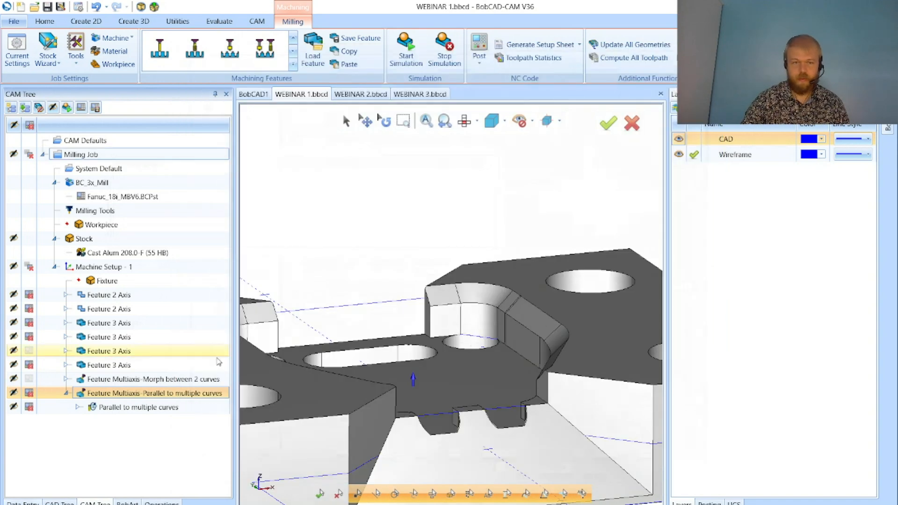
pyautogui.click(192, 405)
pyautogui.scroll(4, 428, 229)
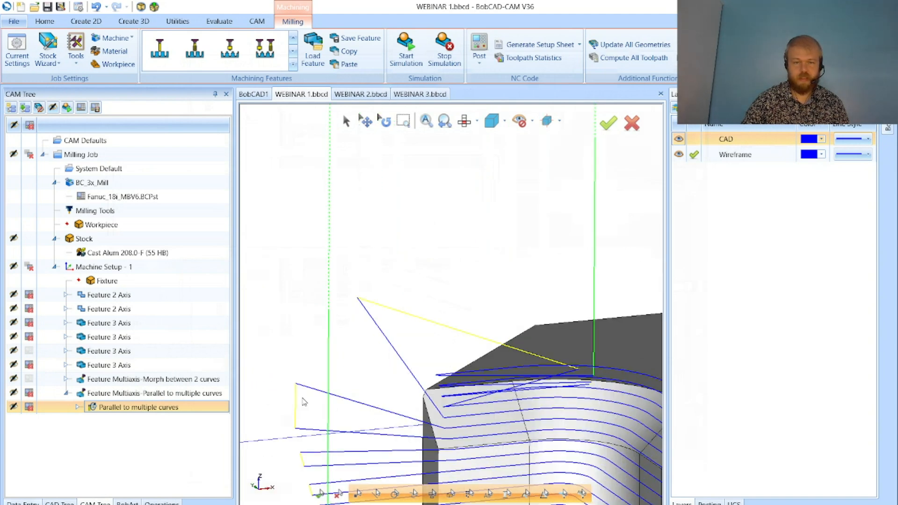
pyautogui.scroll(-4, 303, 401)
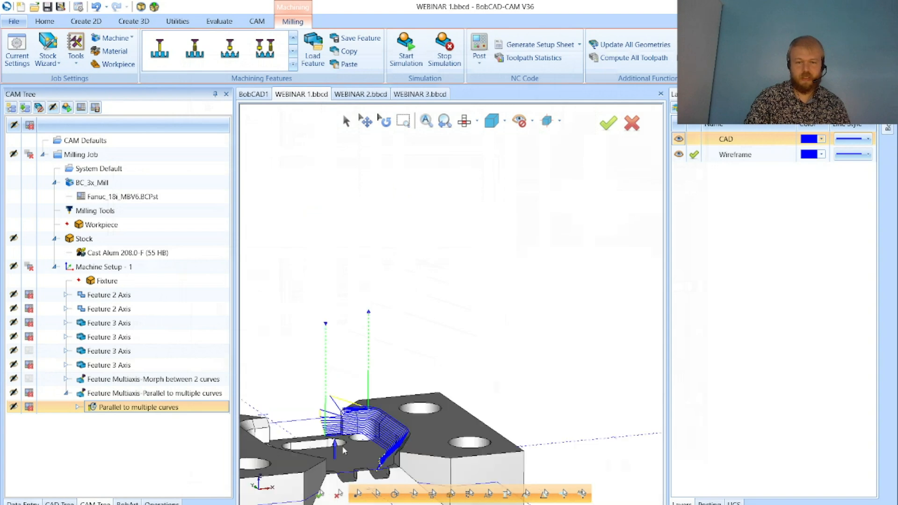
pyautogui.scroll(5, 338, 441)
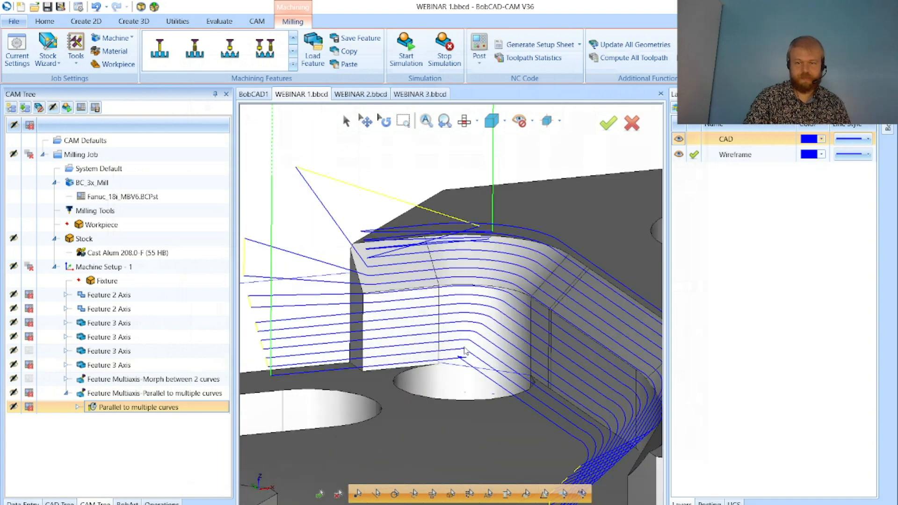
# Reopen the feature's Extend / Trim settings and set the tangential extensions' start and end values to .01
pyautogui.doubleClick(149, 393)
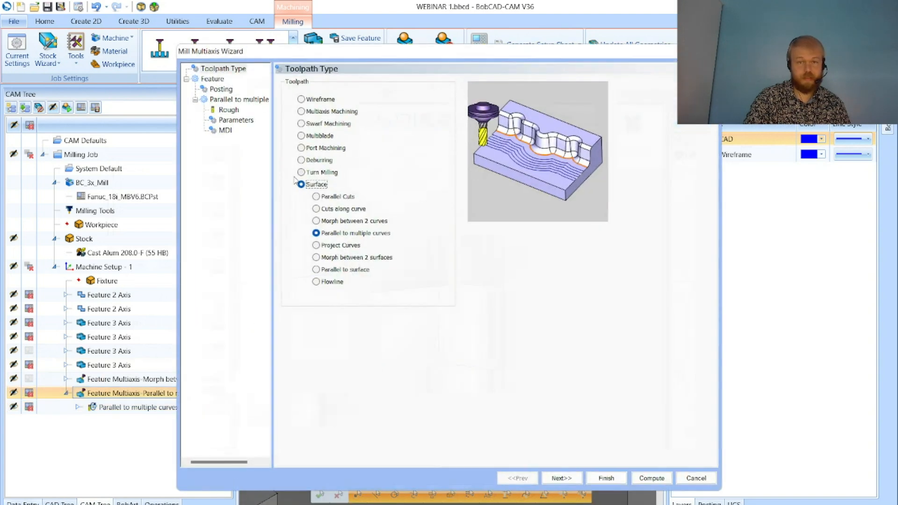
pyautogui.click(238, 120)
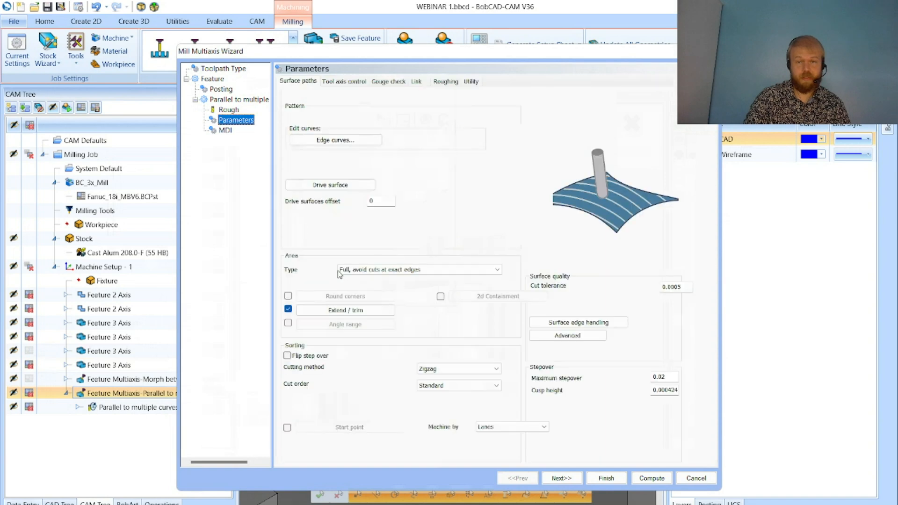
pyautogui.click(363, 310)
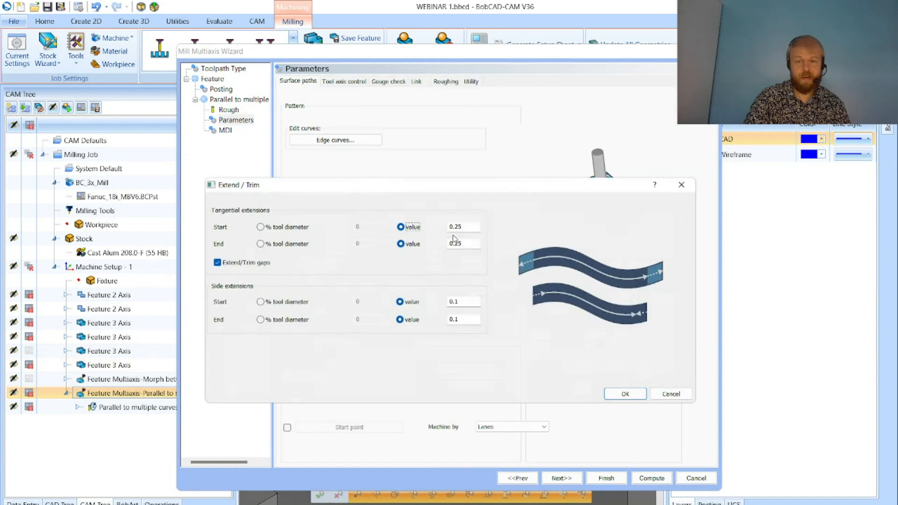
pyautogui.doubleClick(476, 230)
pyautogui.write('.01')
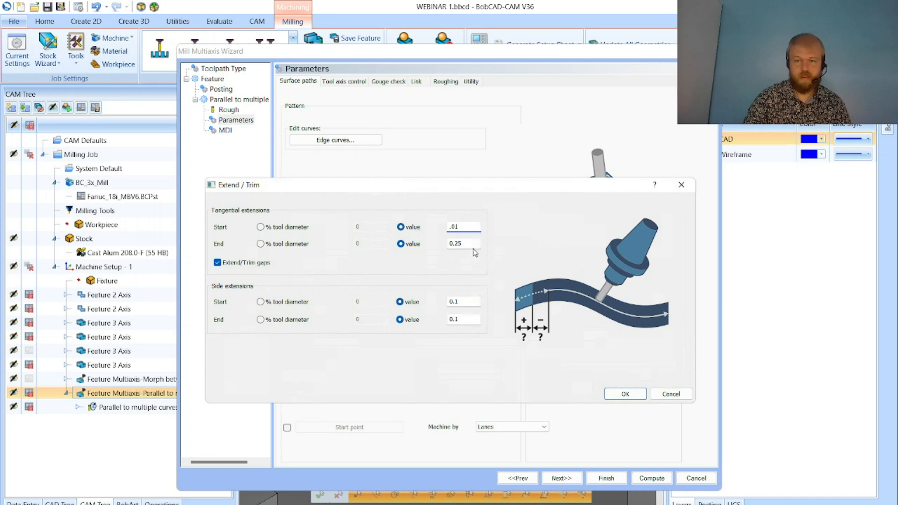
pyautogui.doubleClick(473, 247)
pyautogui.write('.1')
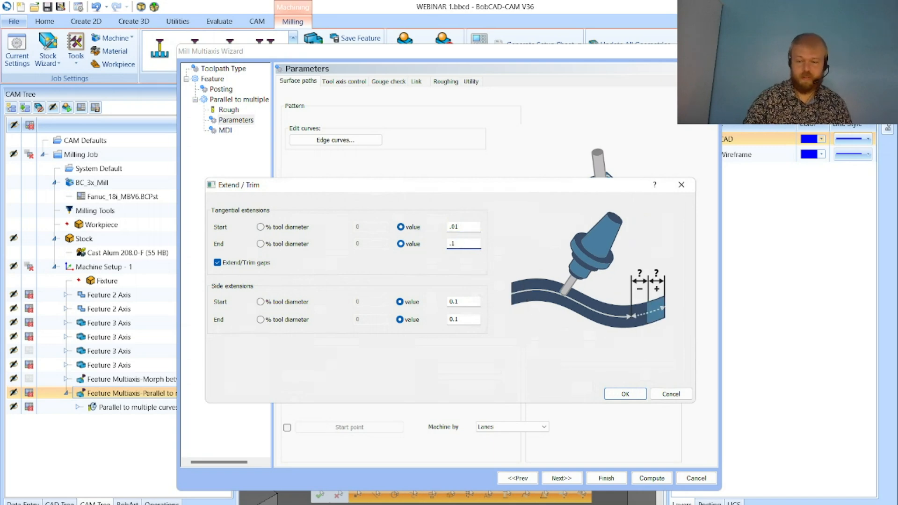
# Set the start and end values of the side extensions to .01 and accept the Extend / Trim settings
pyautogui.doubleClick(470, 303)
pyautogui.write('.')
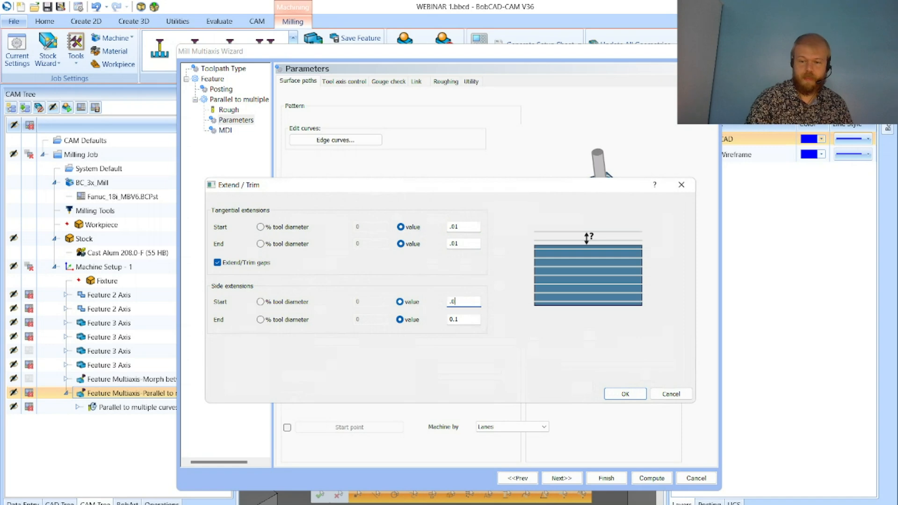
pyautogui.doubleClick(454, 319)
pyautogui.write('.01')
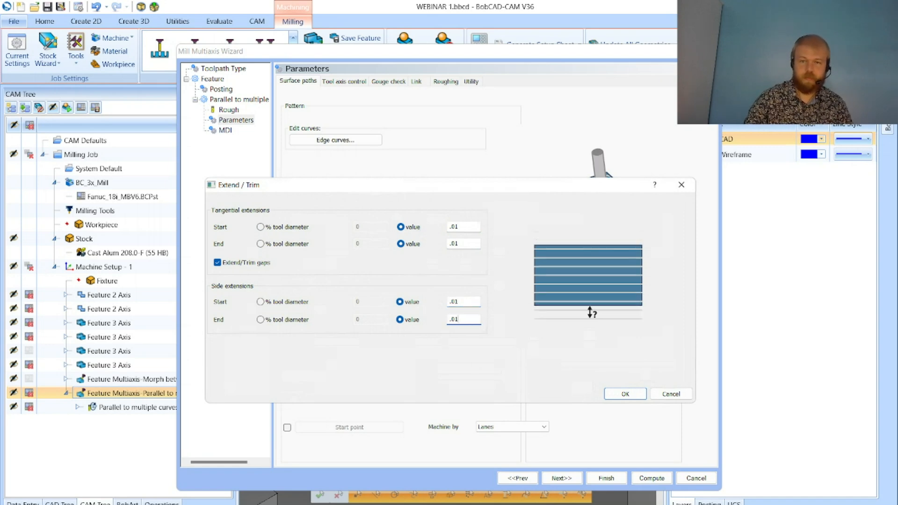
pyautogui.click(610, 395)
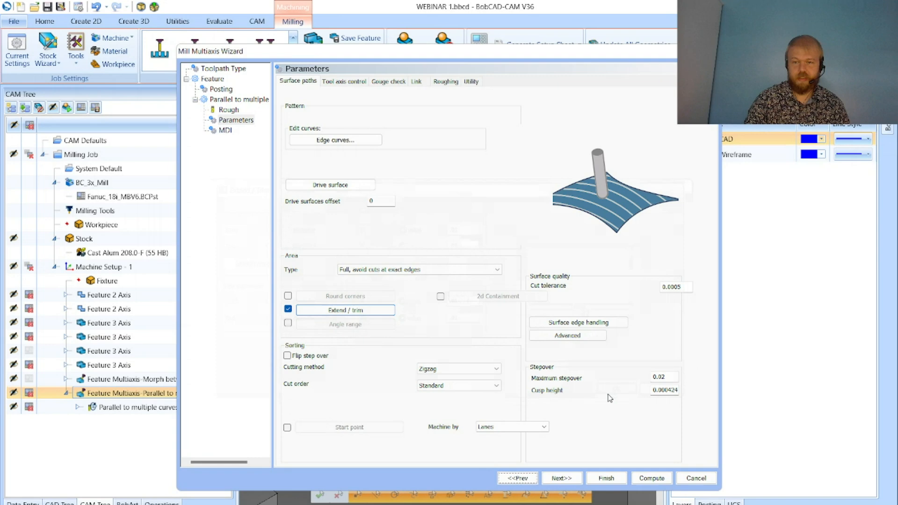
# Recompute the toolpath with the .01 extensions and inspect the passes along the pocket wall
pyautogui.click(655, 478)
pyautogui.click(214, 406)
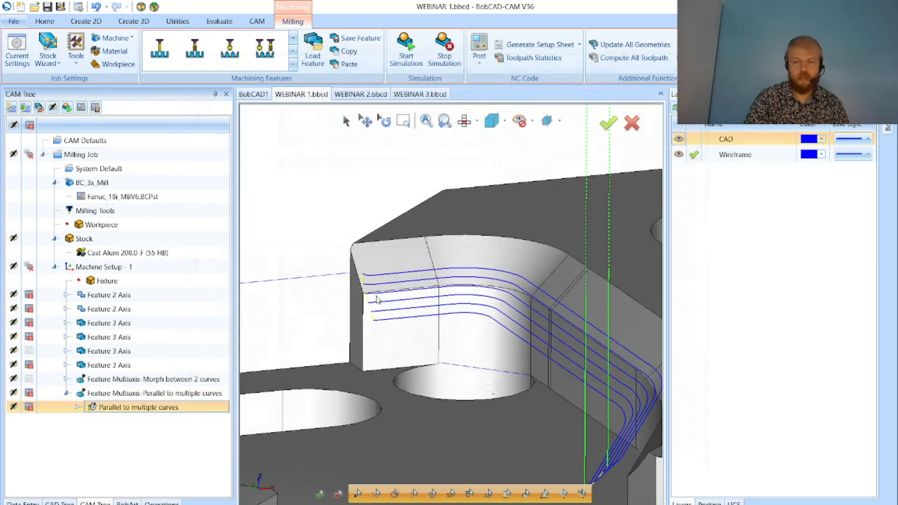
pyautogui.scroll(-2, 376, 301)
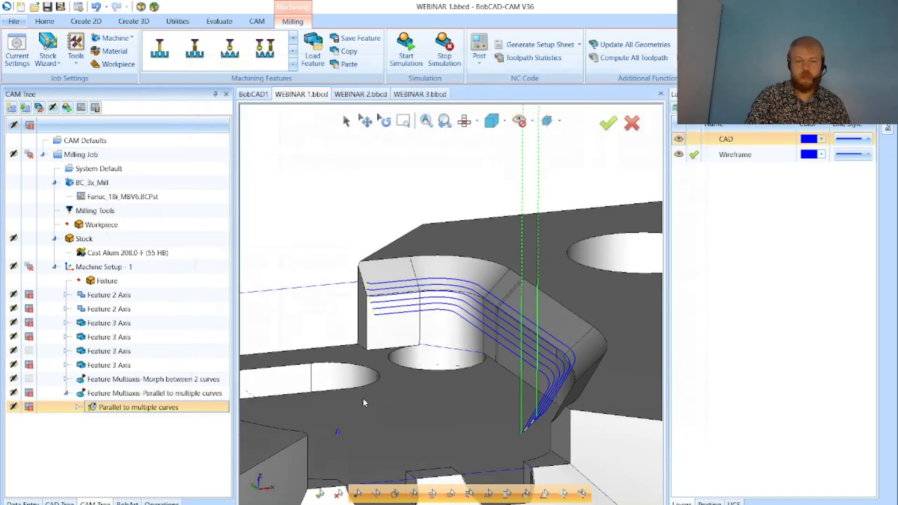
# Start the machining simulation of the milling job and run it, adjusting the run speed through the roughing cuts
pyautogui.click(421, 58)
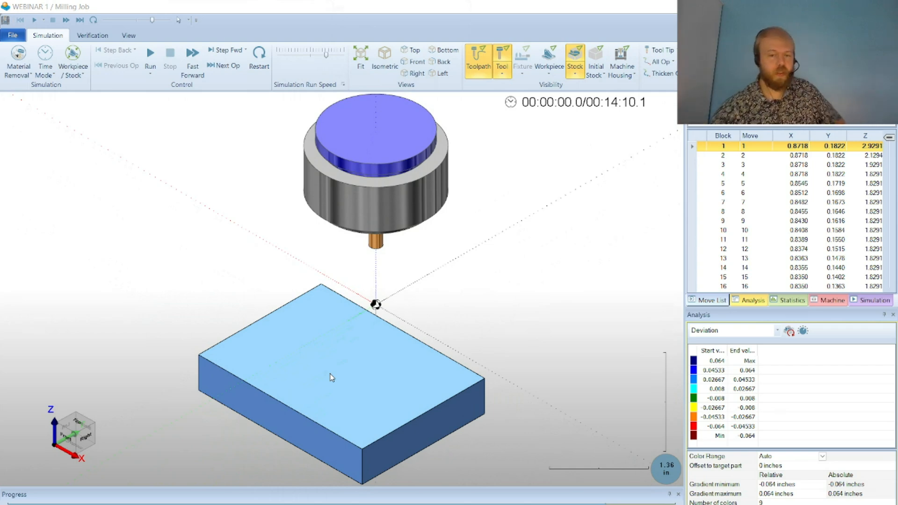
pyautogui.click(298, 55)
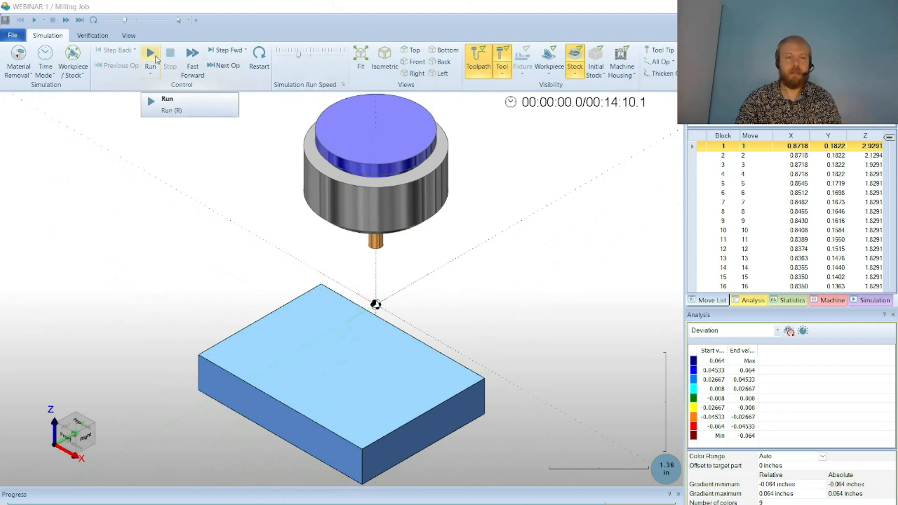
pyautogui.click(150, 54)
pyautogui.click(327, 57)
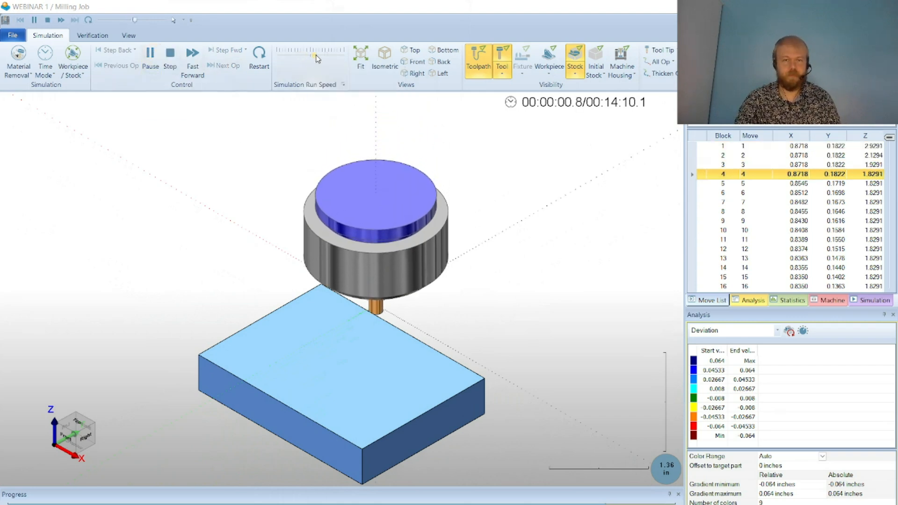
pyautogui.click(327, 57)
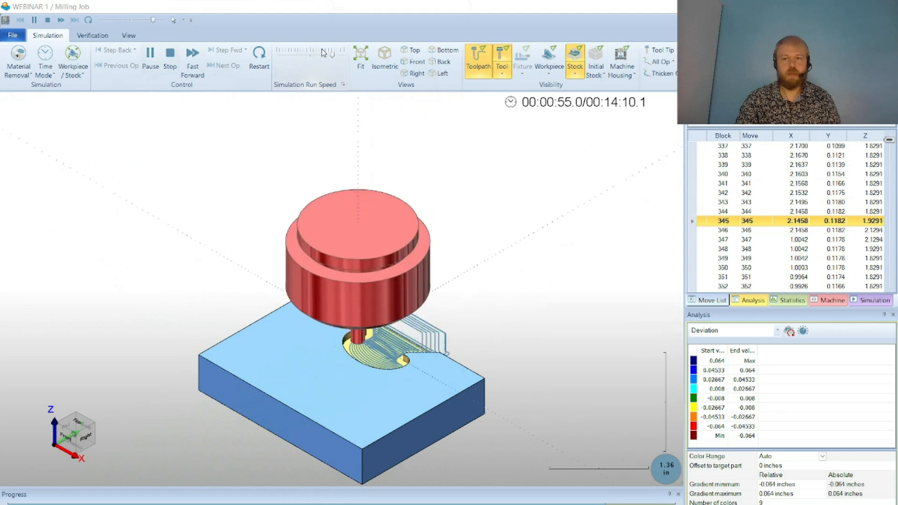
pyautogui.click(320, 53)
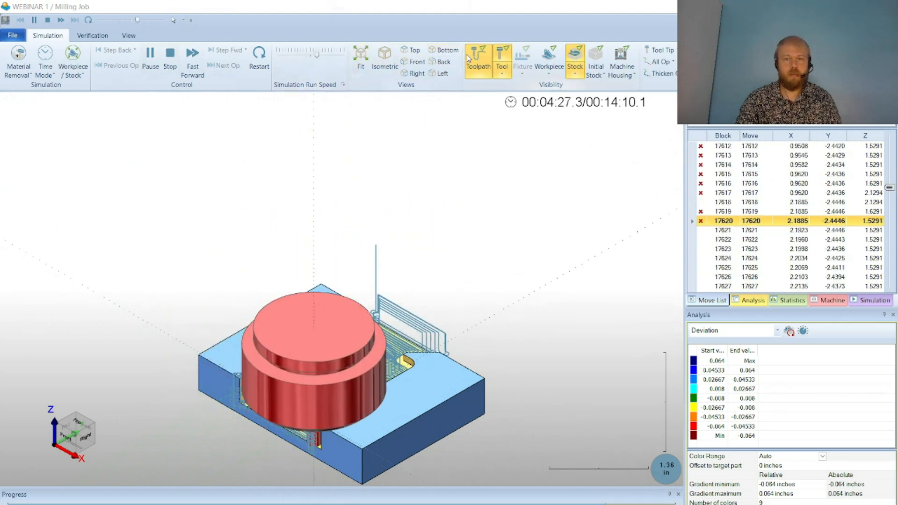
# Hide the toolpath in the simulation and examine the stepped roughing on the part's front slope up close
pyautogui.click(473, 58)
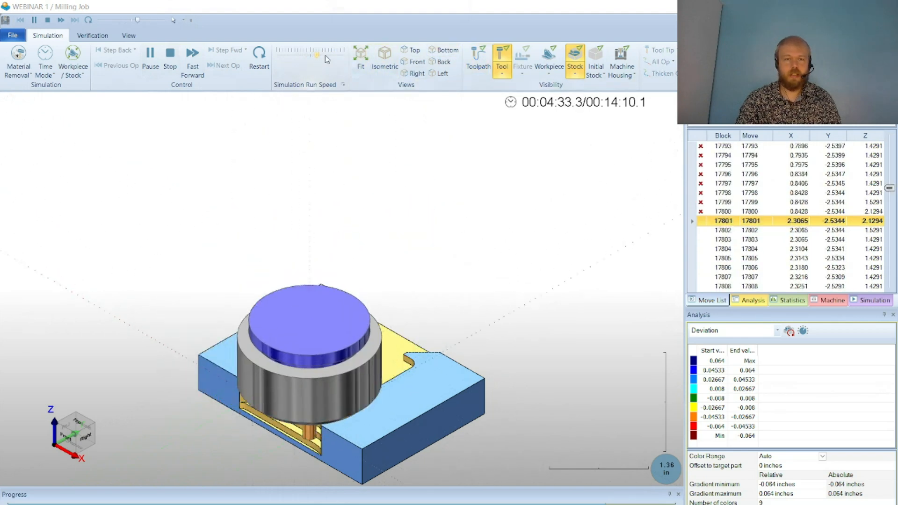
pyautogui.moveTo(286, 420); pyautogui.dragTo(286, 412, button='middle')
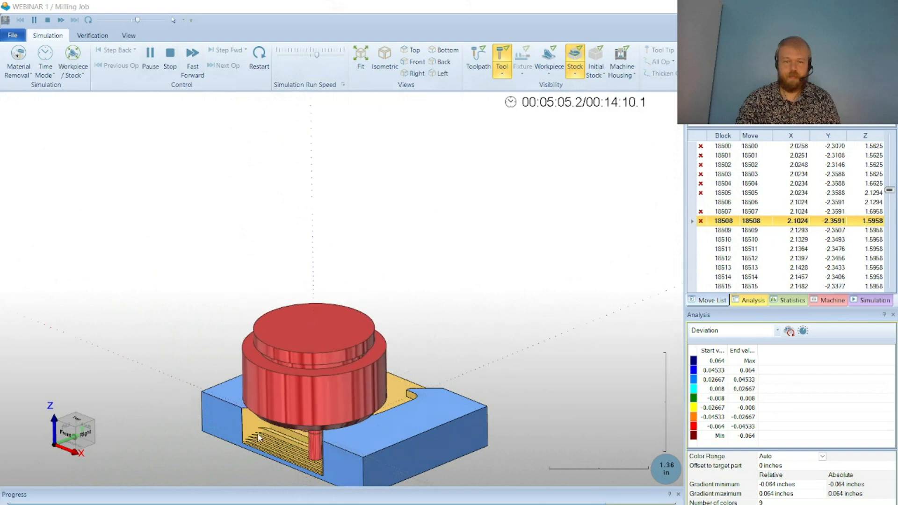
pyautogui.scroll(2, 253, 460)
pyautogui.scroll(7, 254, 460)
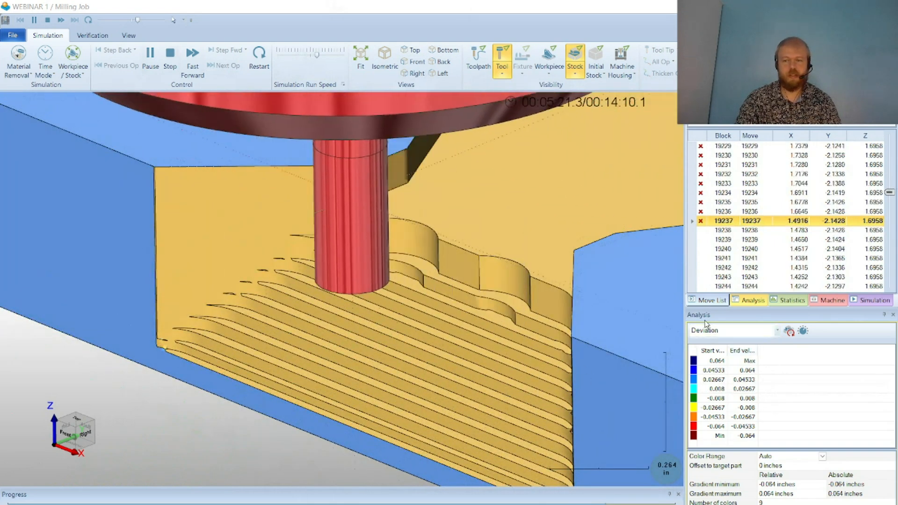
# Set the simulation's analysis color scheme to None and examine the stepped slope on the stock
pyautogui.click(726, 330)
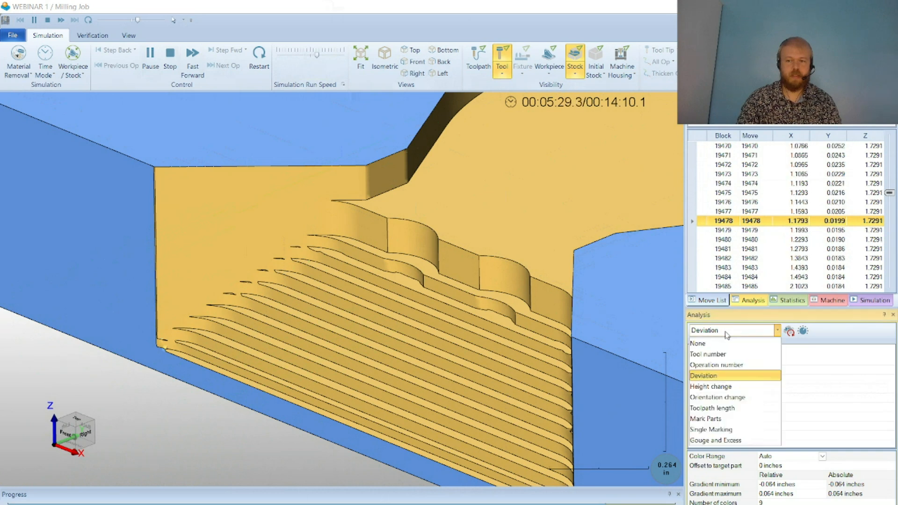
pyautogui.click(711, 343)
pyautogui.scroll(2, 230, 378)
pyautogui.scroll(-5, 230, 378)
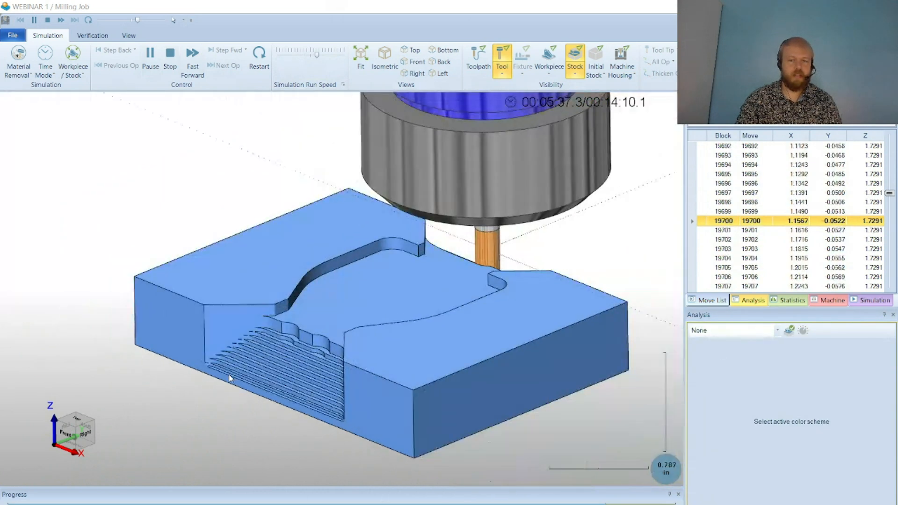
pyautogui.scroll(3, 311, 365)
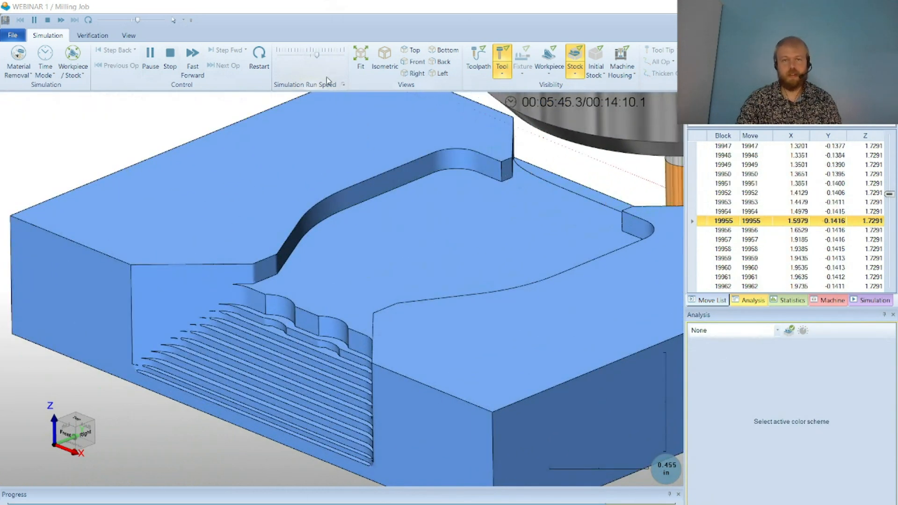
# Speed the simulation up through the pocket operations, and slow it down while the ball-nose tool finishes the front slope
pyautogui.click(330, 54)
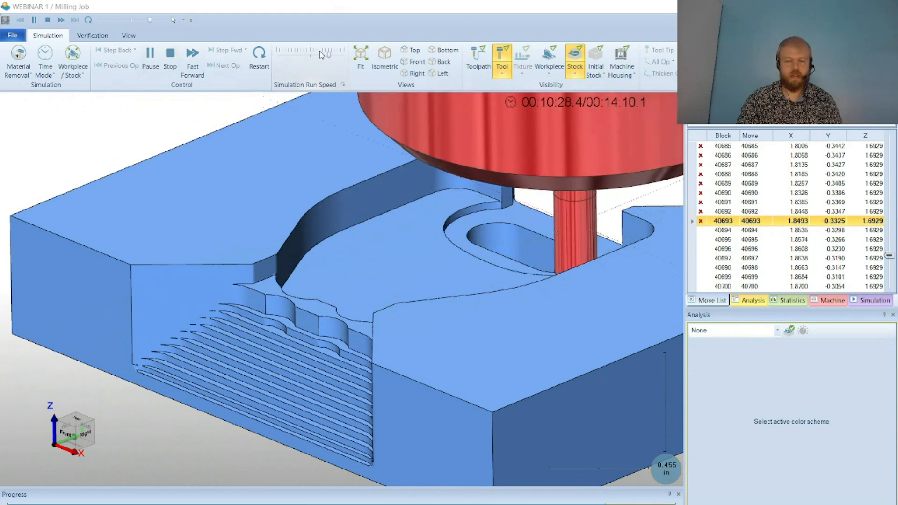
pyautogui.click(317, 55)
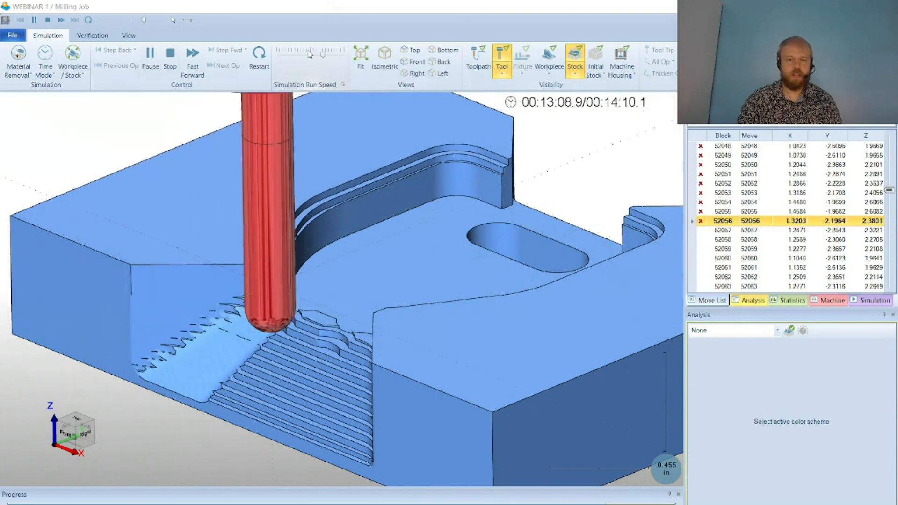
pyautogui.click(312, 55)
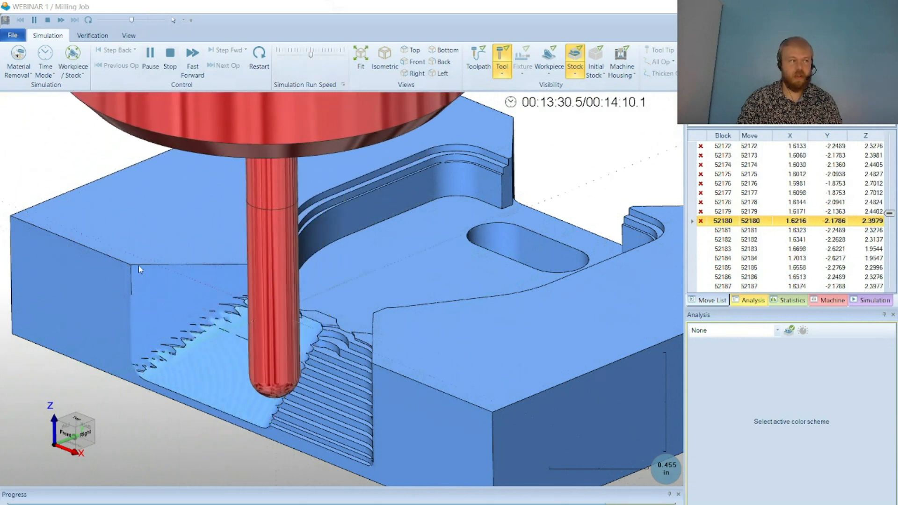
# Follow the ball-nose finishing of the front slope from several angles, and speed the simulation up to its end
pyautogui.scroll(-5, 320, 254)
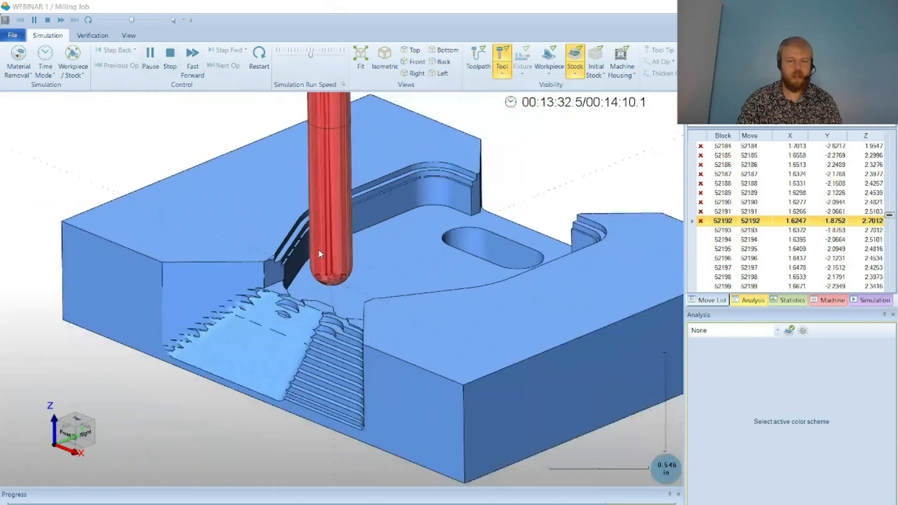
pyautogui.moveTo(379, 383); pyautogui.dragTo(515, 385, button='middle')
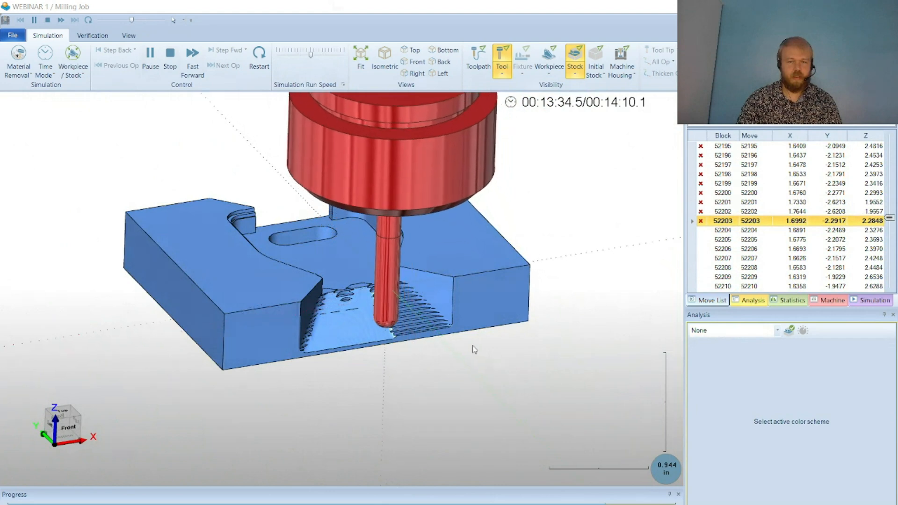
pyautogui.scroll(5, 435, 287)
pyautogui.scroll(-2, 412, 285)
pyautogui.scroll(3, 392, 282)
pyautogui.scroll(5, 392, 282)
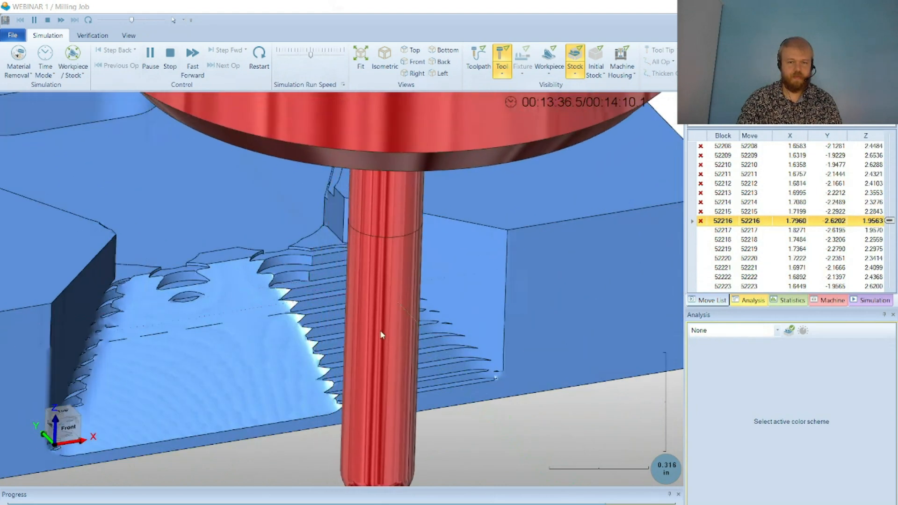
pyautogui.click(320, 55)
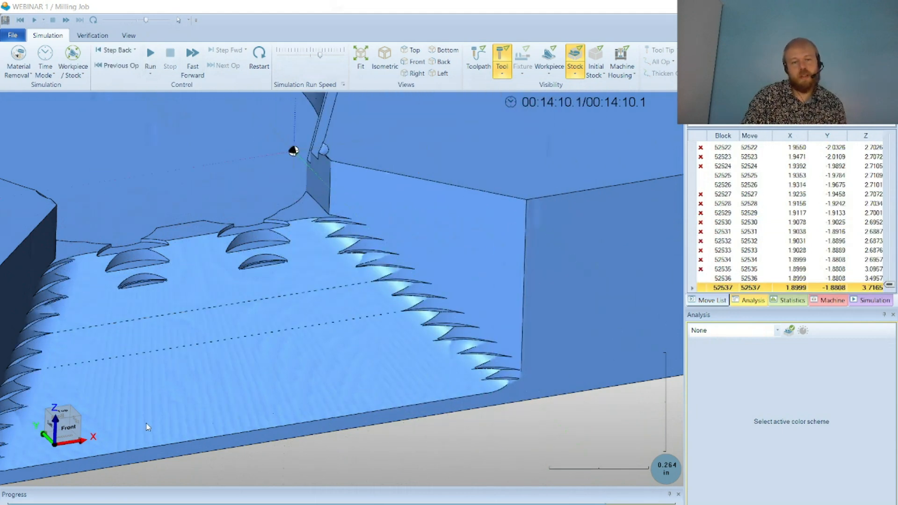
# Examine the material left around the notches and along the side edges of the finished front slope
pyautogui.scroll(8, 108, 260)
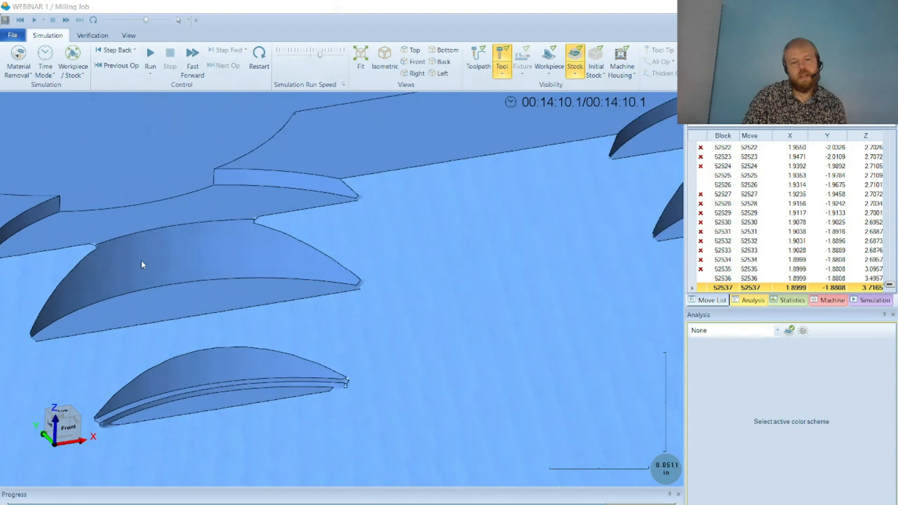
pyautogui.scroll(-5, 215, 326)
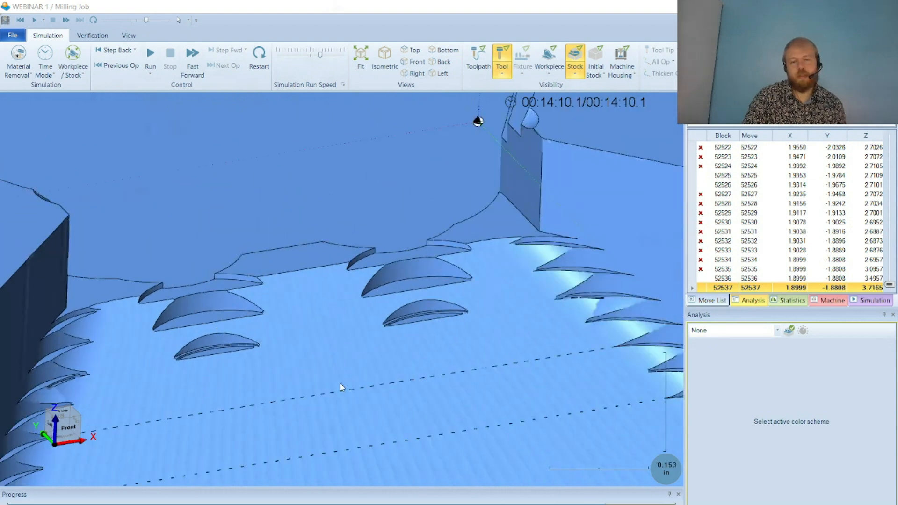
pyautogui.scroll(-4, 343, 256)
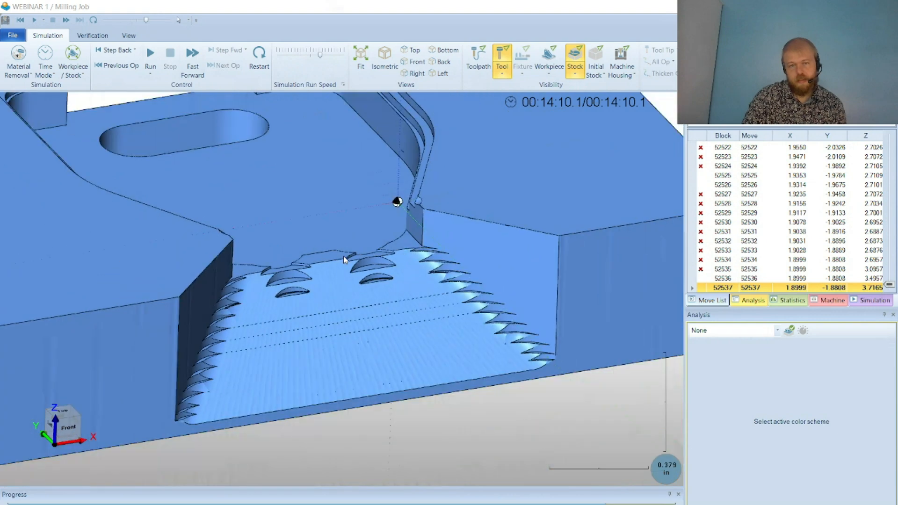
pyautogui.scroll(-3, 335, 367)
pyautogui.moveTo(363, 435); pyautogui.dragTo(395, 447, button='middle')
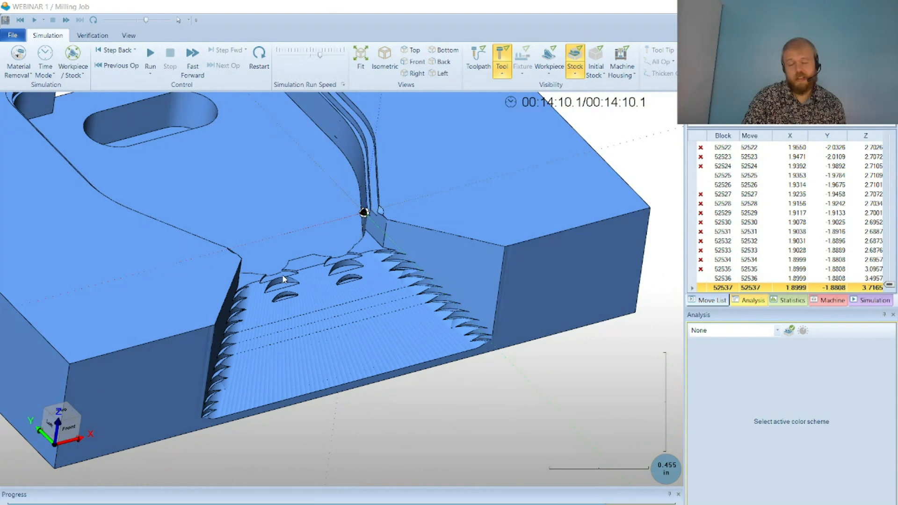
pyautogui.moveTo(556, 355)
pyautogui.mouseDown(button='middle')
pyautogui.moveTo(556, 333)
pyautogui.moveTo(543, 351)
pyautogui.mouseUp(button='middle')
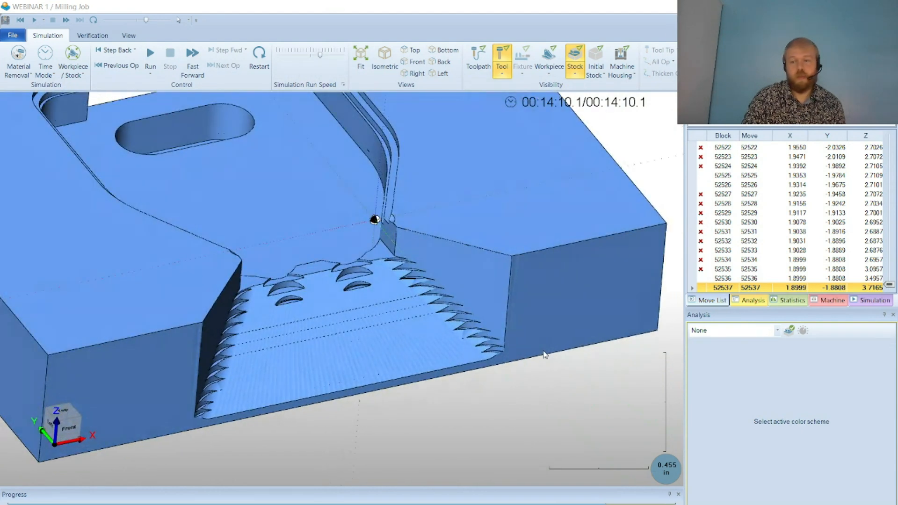
# Set the analysis color scheme to Deviation and examine the leftover cusps along the front slope's side edge
pyautogui.click(758, 335)
pyautogui.click(748, 373)
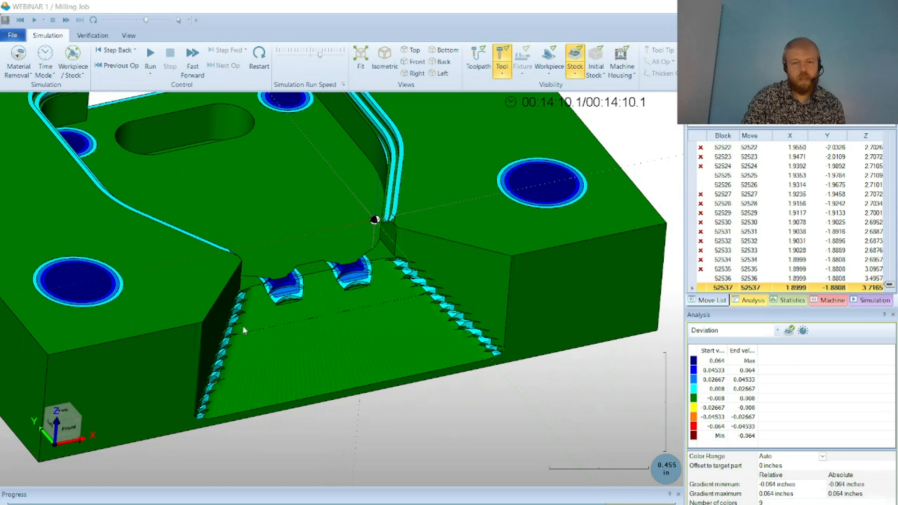
pyautogui.scroll(5, 184, 418)
pyautogui.scroll(6, 230, 334)
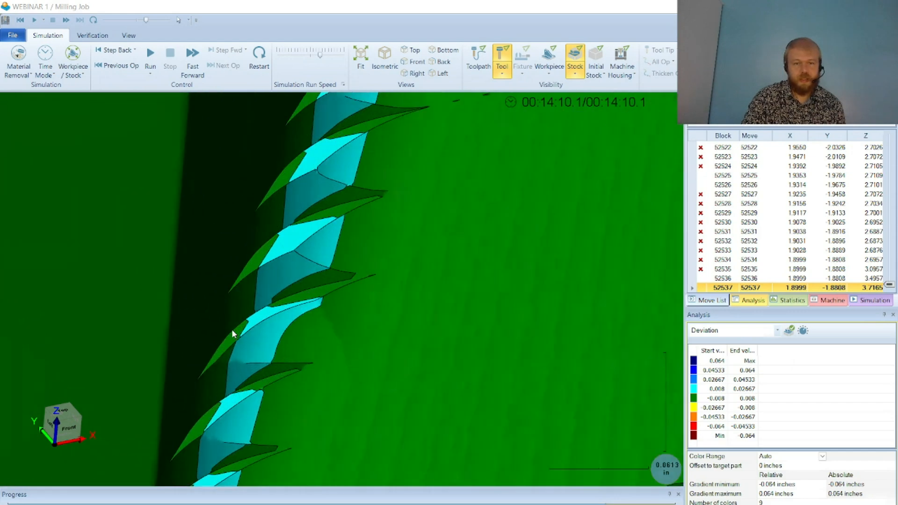
pyautogui.scroll(-6, 322, 329)
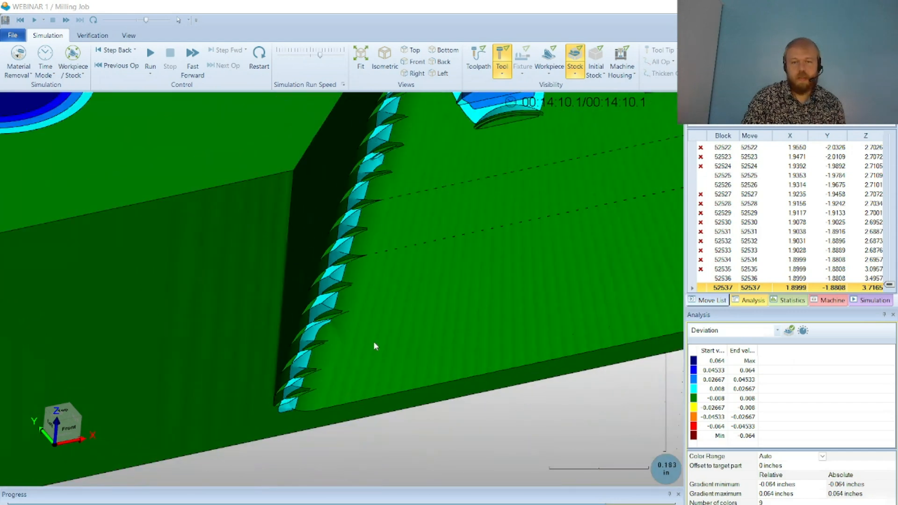
# Examine the deviation colors on the slope profile, the notches and the stepped pocket edge from several angles
pyautogui.moveTo(374, 341)
pyautogui.mouseDown(button='middle')
pyautogui.moveTo(388, 297)
pyautogui.moveTo(412, 272)
pyautogui.mouseUp(button='middle')
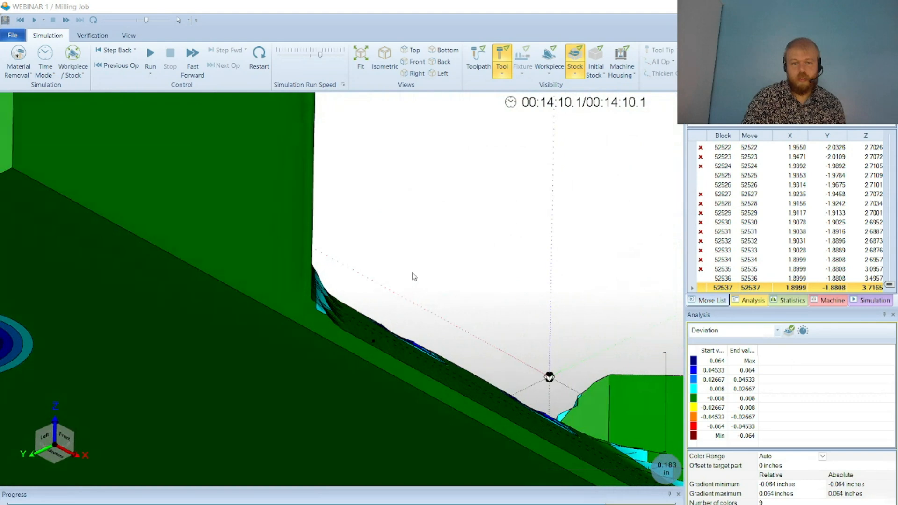
pyautogui.scroll(-5, 400, 279)
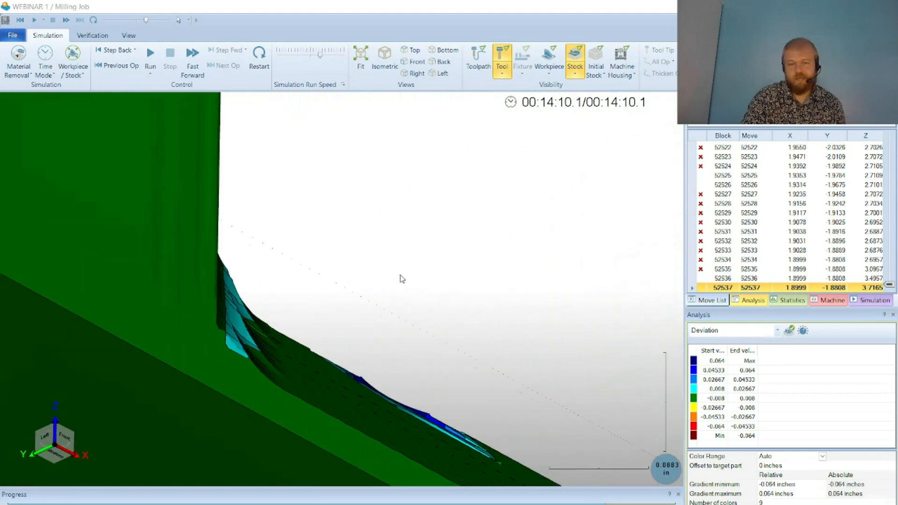
pyautogui.moveTo(400, 278); pyautogui.dragTo(424, 304, button='middle')
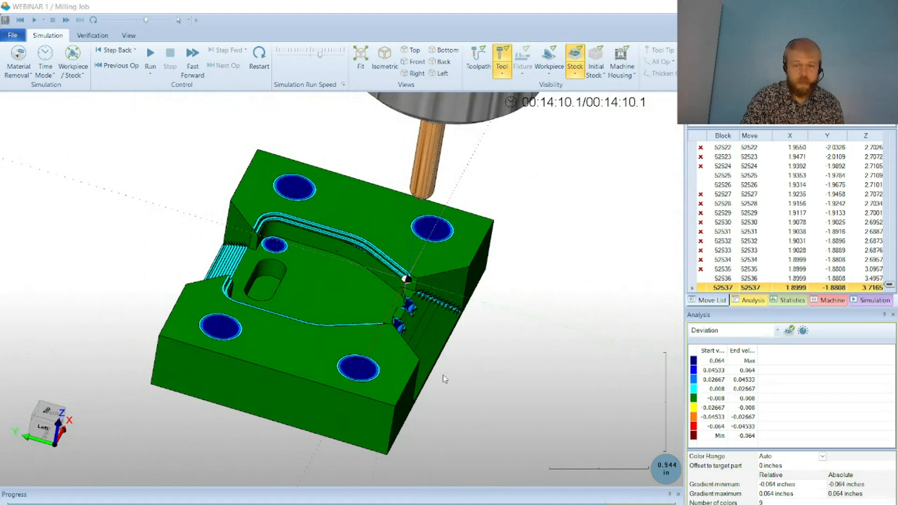
pyautogui.moveTo(444, 363); pyautogui.dragTo(200, 281, button='middle')
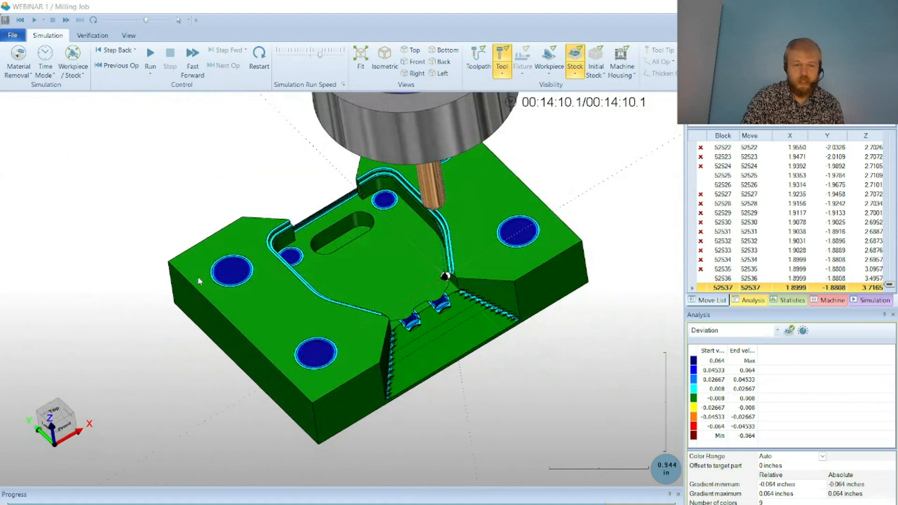
pyautogui.moveTo(472, 343); pyautogui.dragTo(380, 312, button='middle')
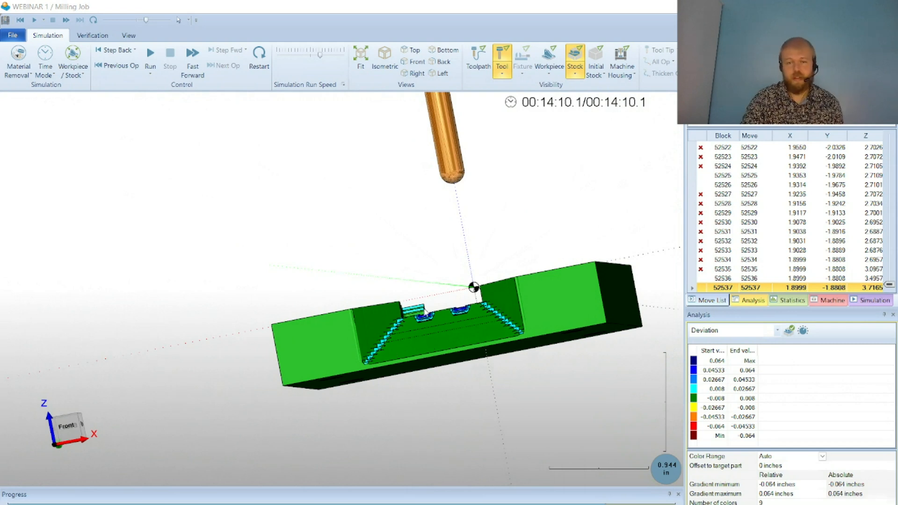
pyautogui.moveTo(423, 312); pyautogui.dragTo(500, 327, button='middle')
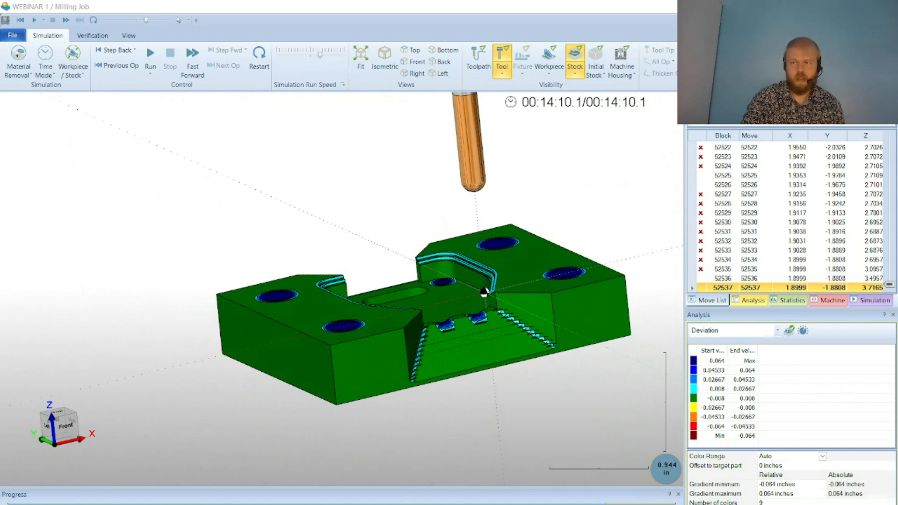
pyautogui.scroll(5, 472, 265)
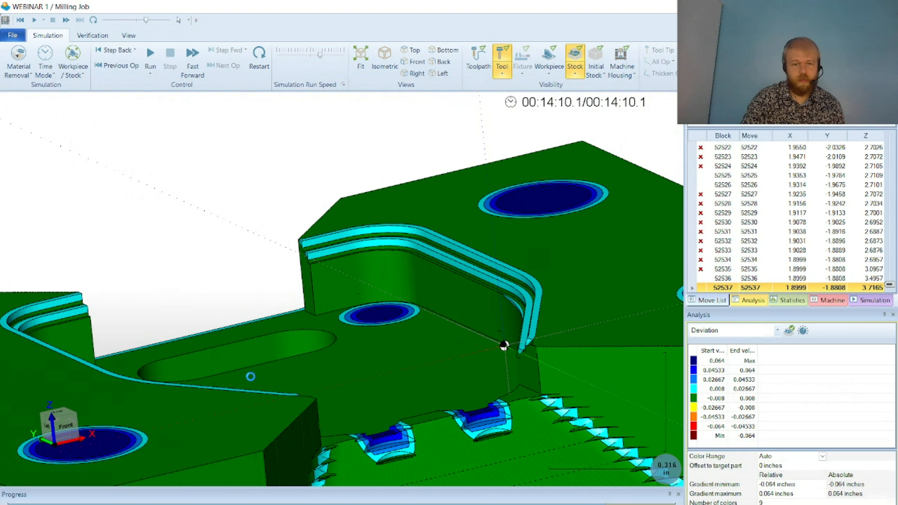
# Switch to BobCAD-CAM, enable the Multiaxis-Parallel to multiple curves feature for output, and start the simulation again
pyautogui.hotkey('alt', 'Tab')
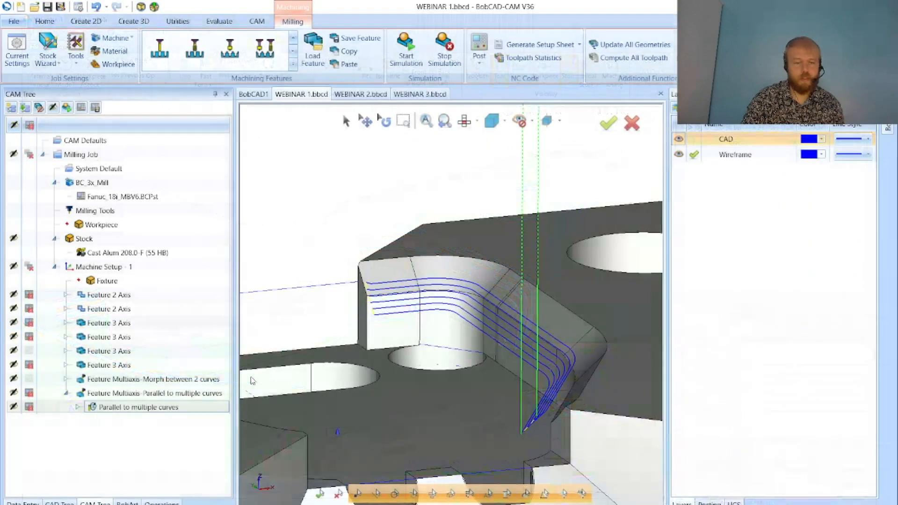
pyautogui.click(30, 395)
pyautogui.click(406, 50)
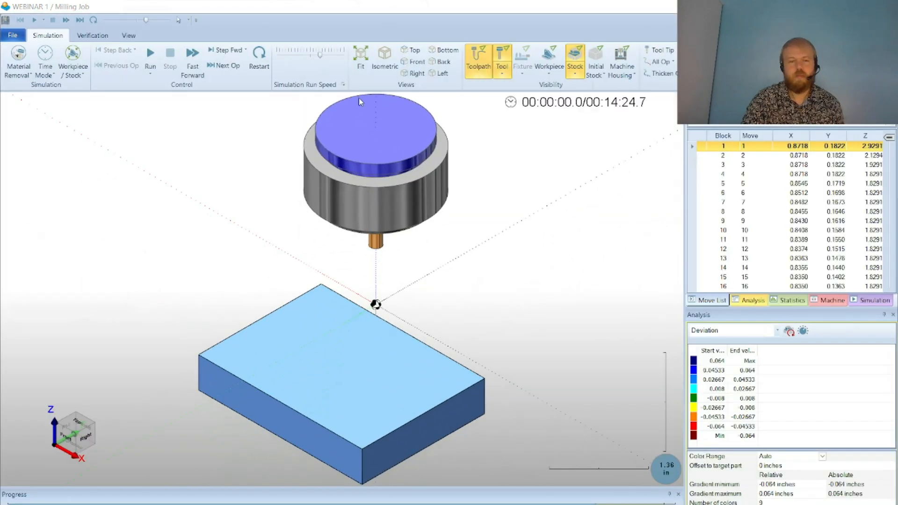
# Skip the simulation ahead to the last operation, and show the stock without toolpath and with color scheme None
pyautogui.click(227, 66)
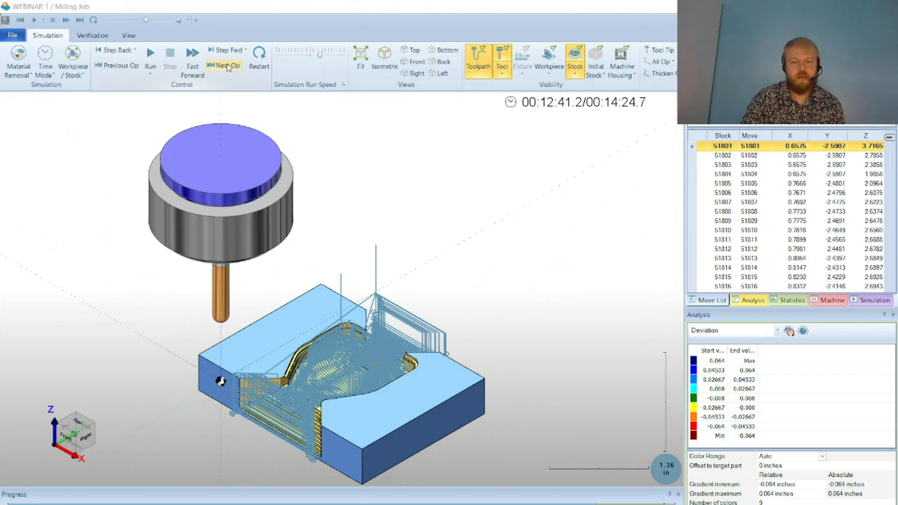
pyautogui.click(227, 67)
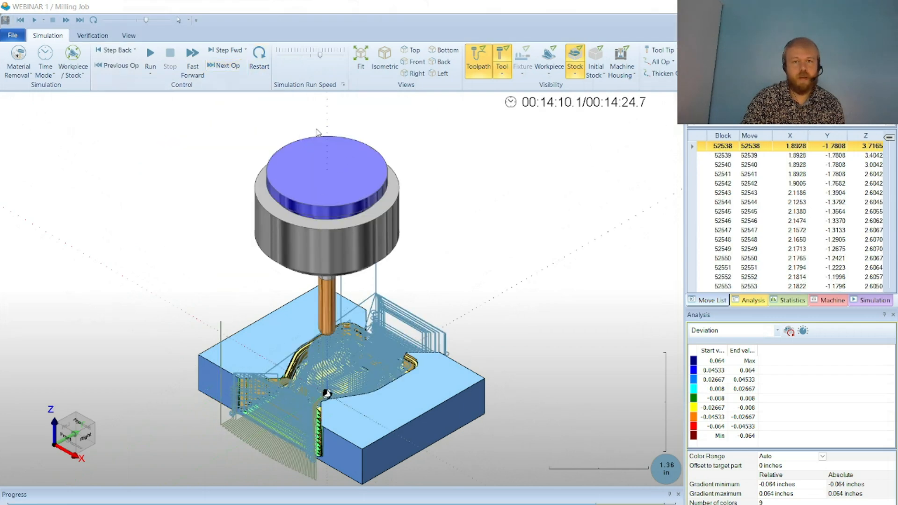
pyautogui.click(479, 68)
pyautogui.click(700, 332)
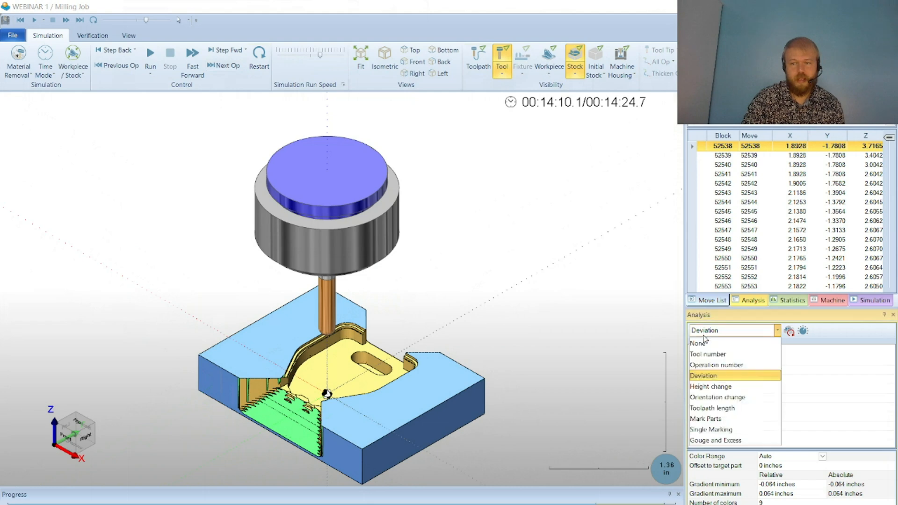
pyautogui.click(703, 342)
# Run the final multiaxis operation on the stepped pocket edge at a reduced speed, adjusting the speed during the cut
pyautogui.moveTo(458, 430); pyautogui.dragTo(629, 415, button='middle')
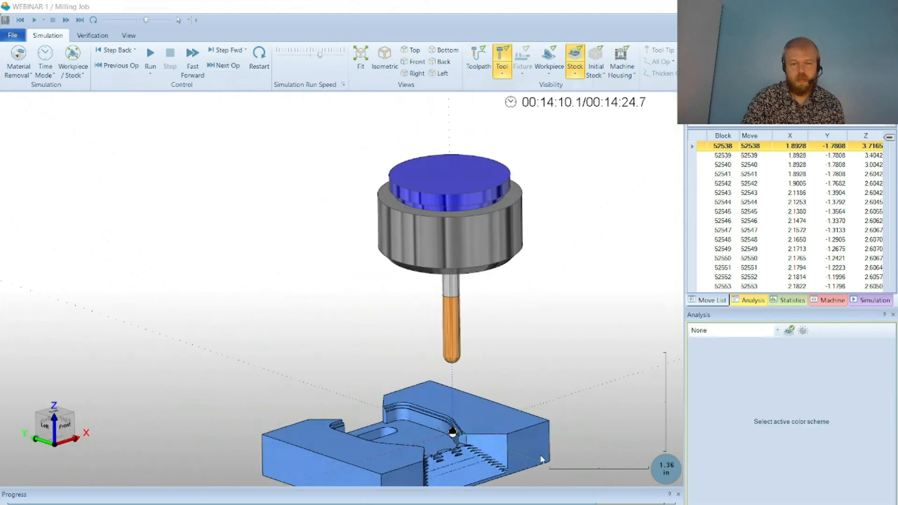
pyautogui.scroll(7, 490, 449)
pyautogui.scroll(-2, 489, 450)
pyautogui.click(297, 55)
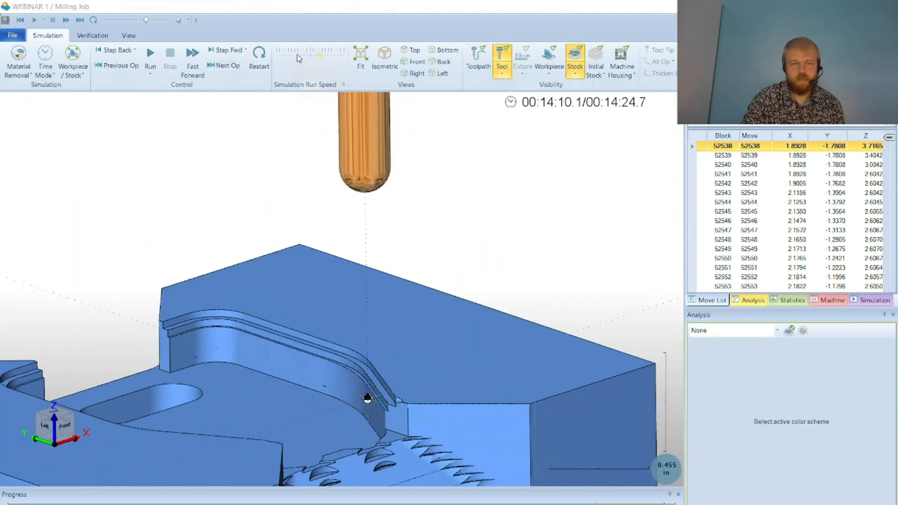
pyautogui.click(150, 56)
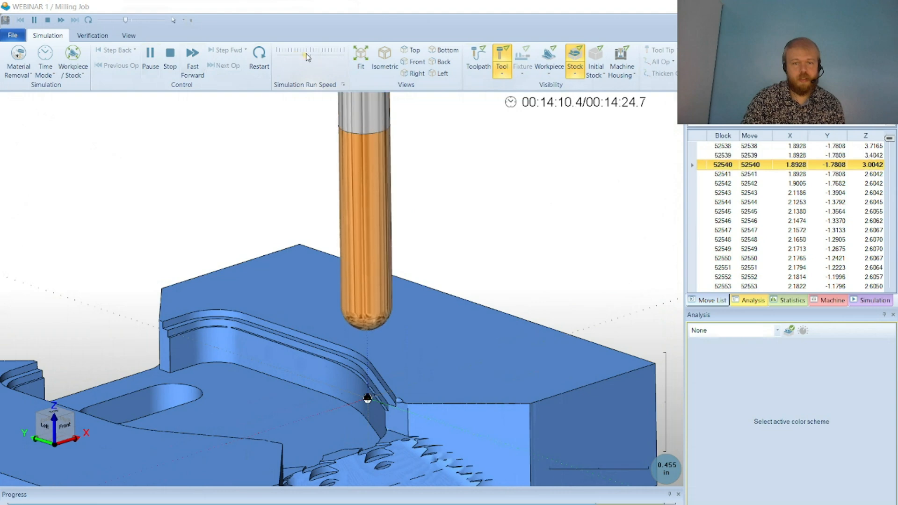
pyautogui.moveTo(304, 55); pyautogui.dragTo(314, 56)
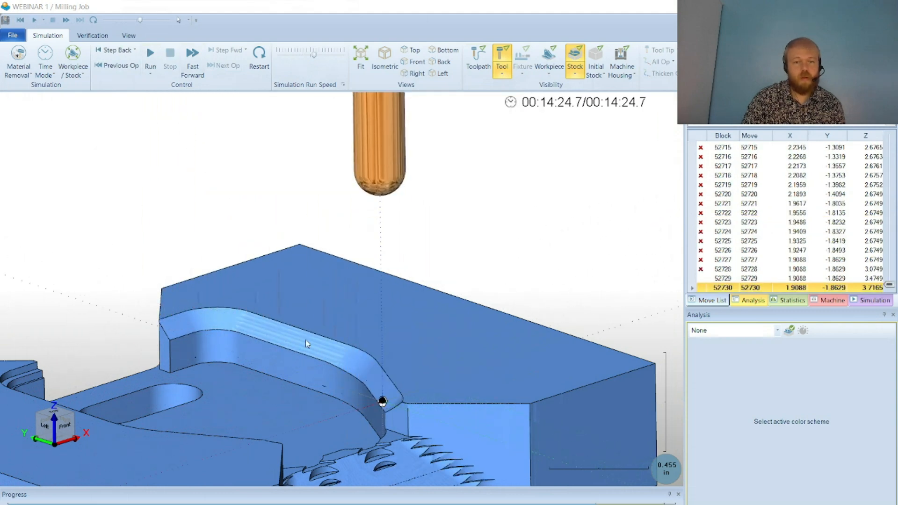
# Examine the surface finish on the slanted pocket edge up close and in the context of the whole part
pyautogui.scroll(-1, 305, 344)
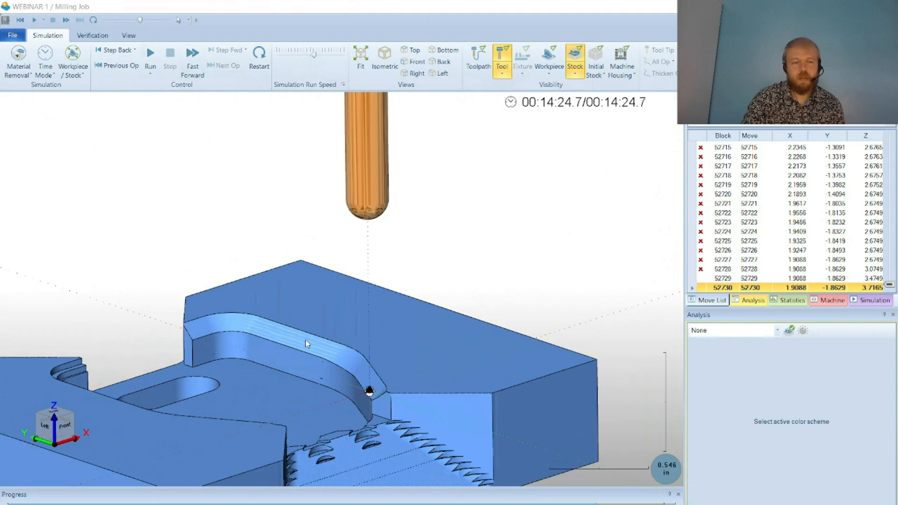
pyautogui.scroll(5, 270, 333)
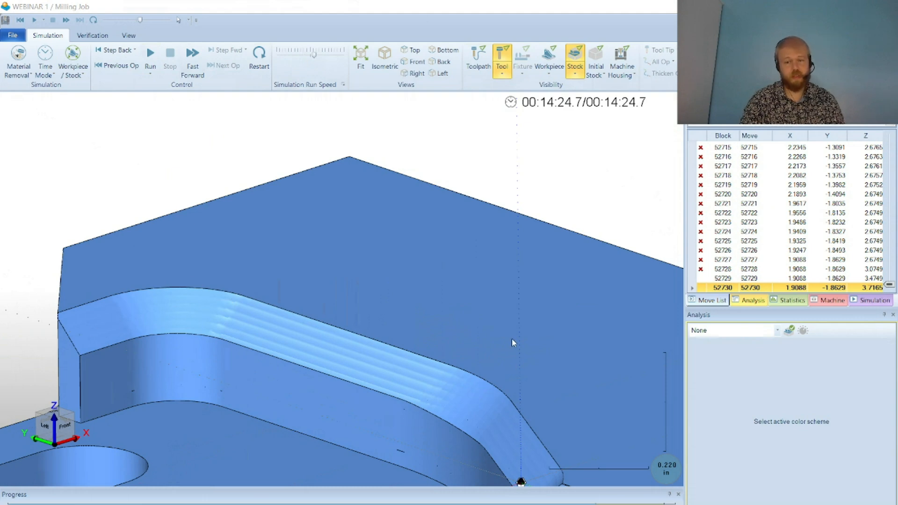
pyautogui.scroll(-3, 380, 447)
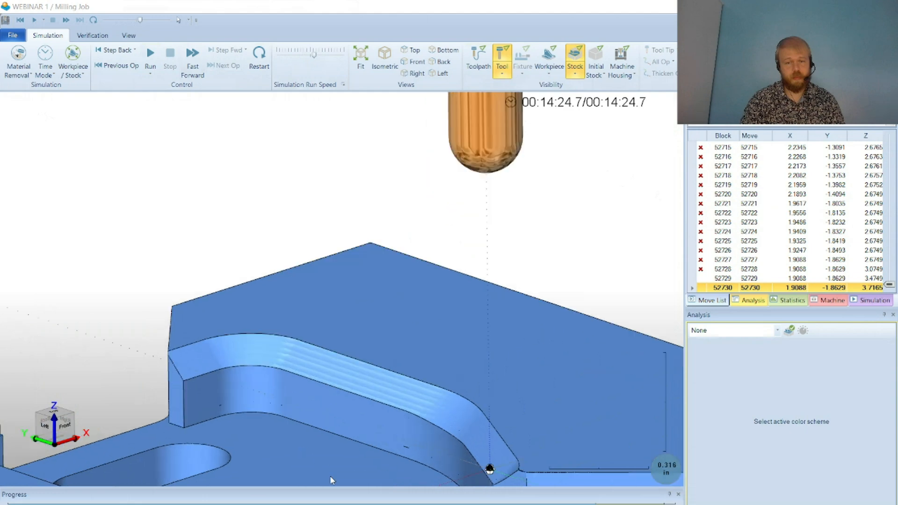
pyautogui.scroll(1, 329, 475)
pyautogui.scroll(-1, 390, 288)
pyautogui.scroll(1, 356, 414)
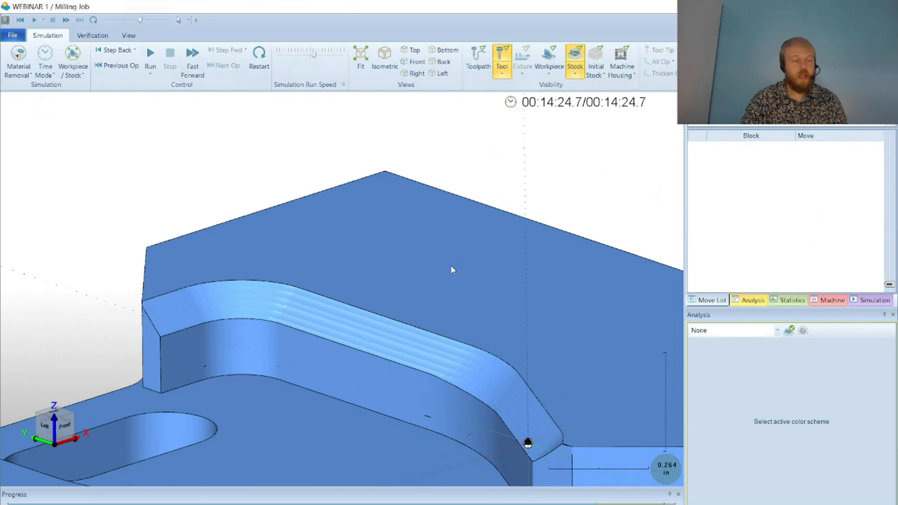
pyautogui.scroll(3, 473, 285)
pyautogui.scroll(-5, 478, 296)
pyautogui.scroll(-5, 474, 297)
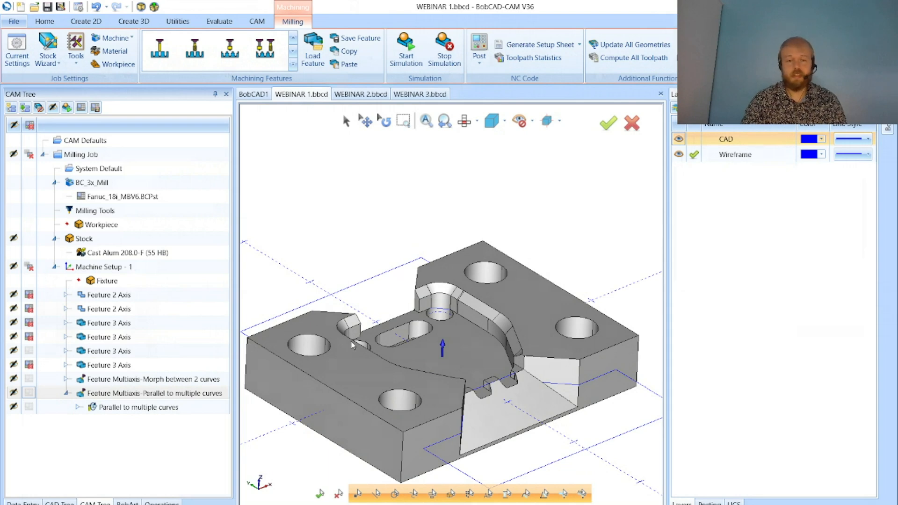
# Check the part model from the front in the CAM window, and switch to the WEBINAR 2.bbcd document
pyautogui.moveTo(503, 413); pyautogui.dragTo(465, 394, button='middle')
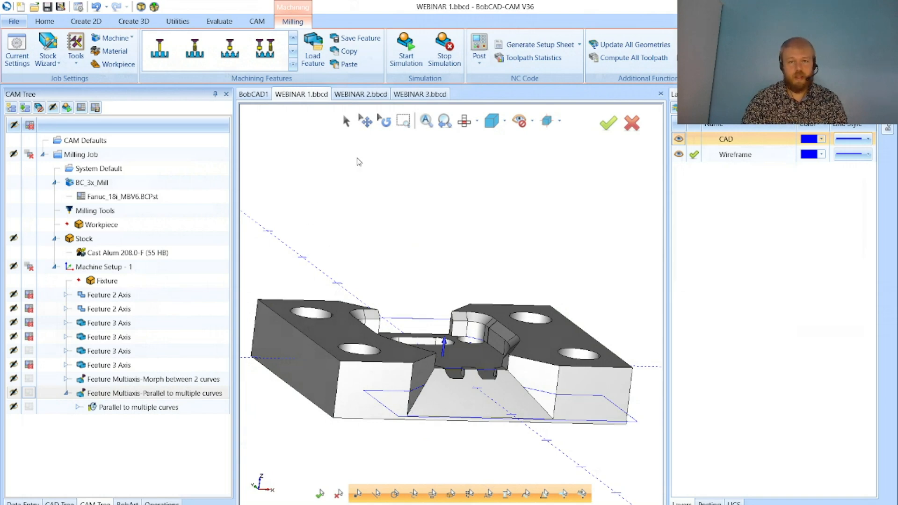
pyautogui.click(369, 96)
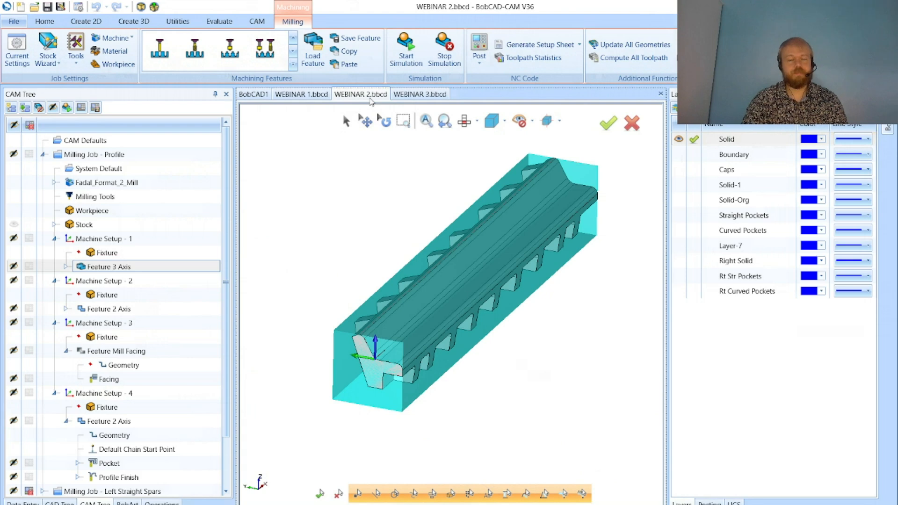
# Preview the toolpath of Feature 3 Axis under Machine Setup - 1 on the part, and hide it again
pyautogui.moveTo(503, 289); pyautogui.dragTo(569, 272, button='middle')
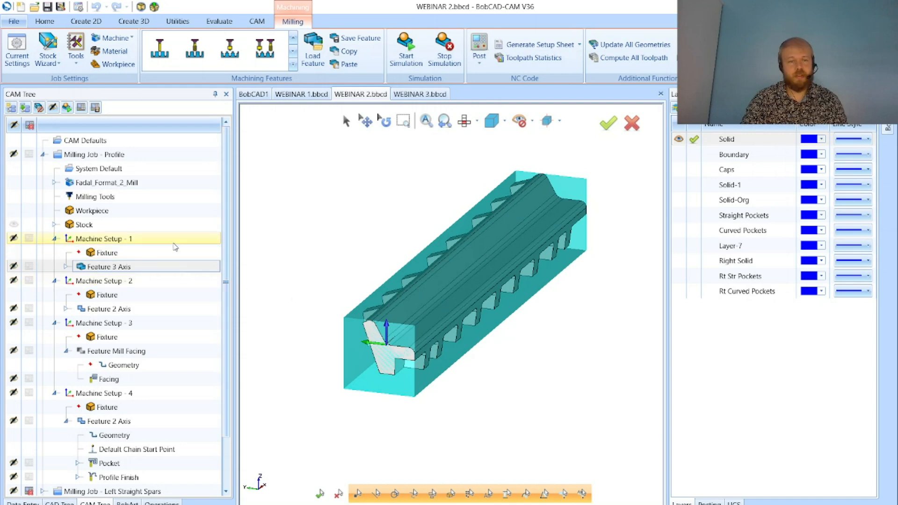
pyautogui.click(164, 268)
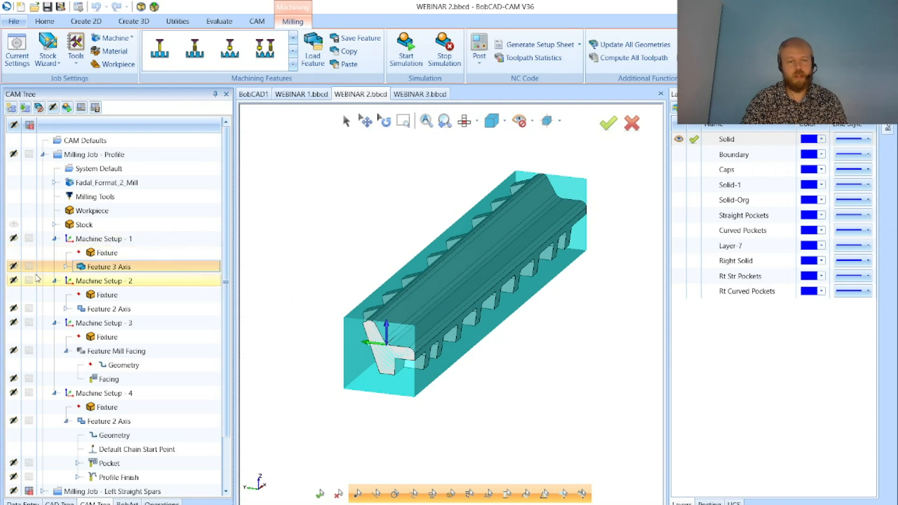
pyautogui.click(14, 267)
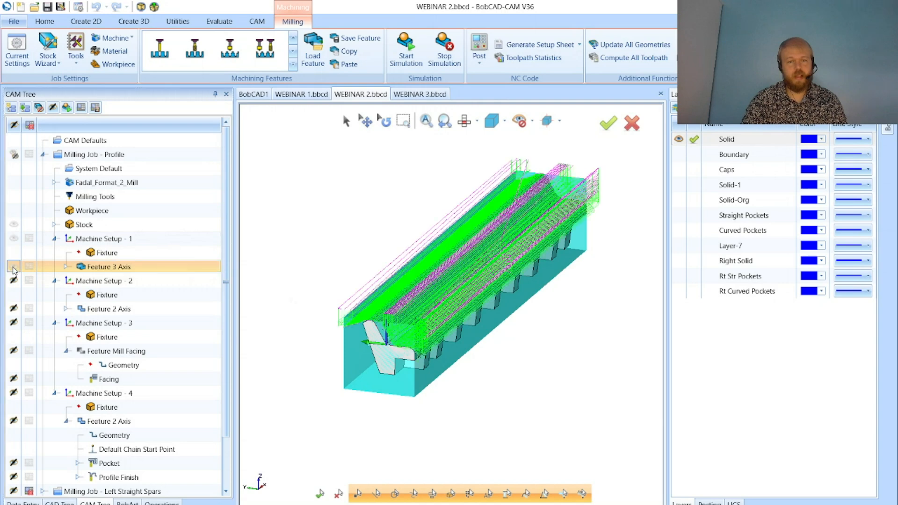
pyautogui.click(13, 267)
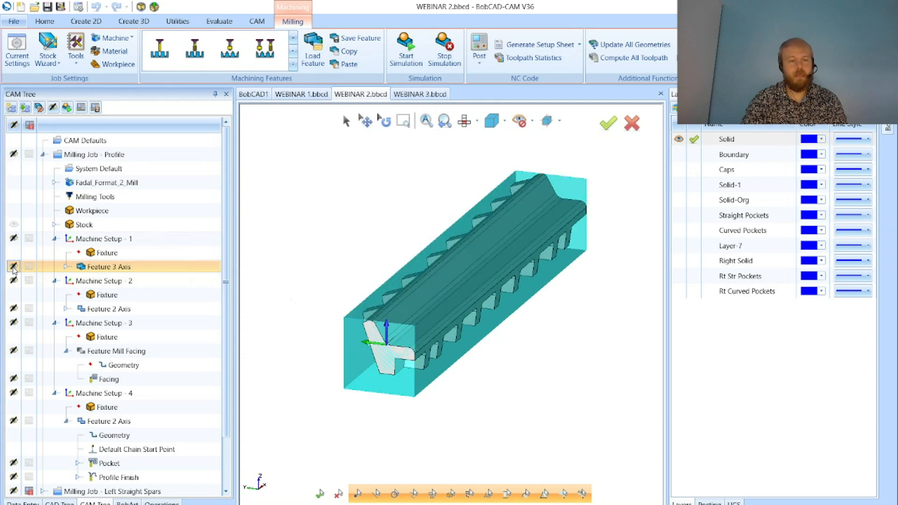
# Show the Machine Setup - 2 toolpath and inspect it along the side pockets and underside of the part
pyautogui.click(14, 281)
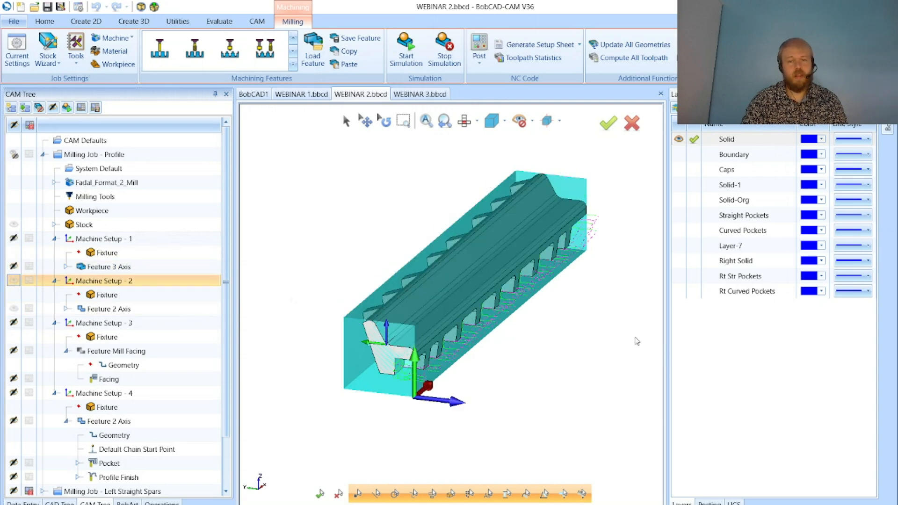
pyautogui.moveTo(636, 342); pyautogui.dragTo(593, 252, button='middle')
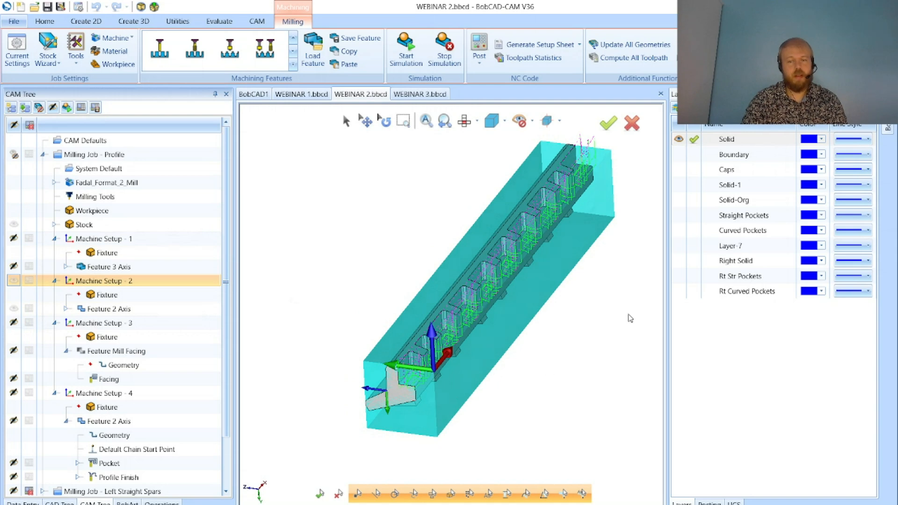
pyautogui.moveTo(630, 320); pyautogui.dragTo(597, 257, button='middle')
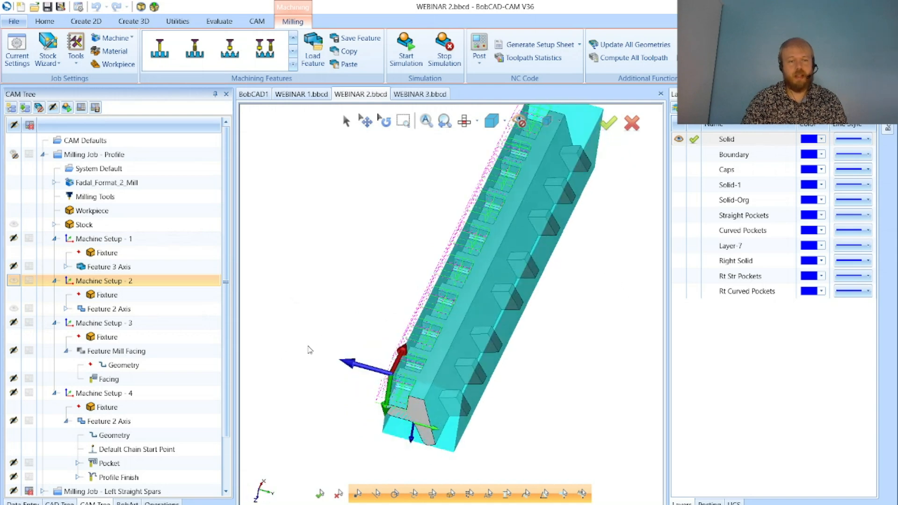
# Check the origin and axis orientation of Machine Setup - 3 against the slanted bosses and the profile end
pyautogui.click(195, 323)
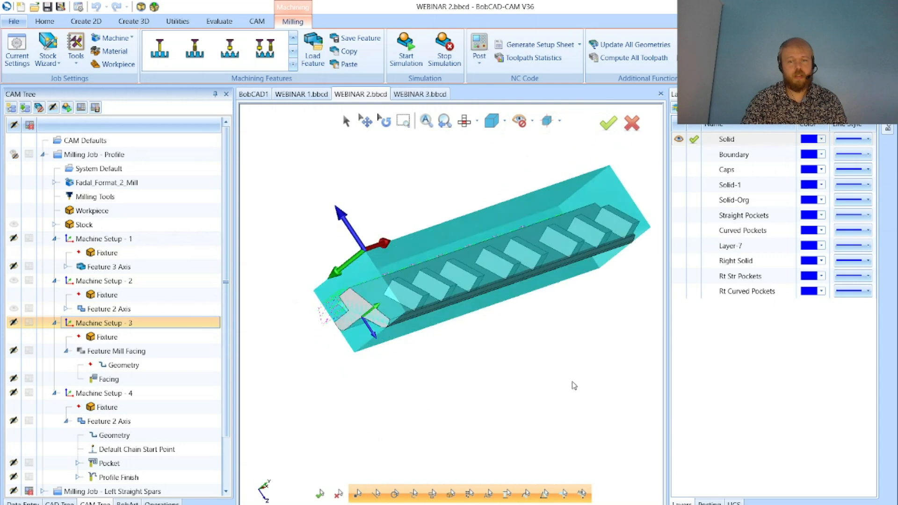
pyautogui.moveTo(310, 365); pyautogui.dragTo(630, 255, button='middle')
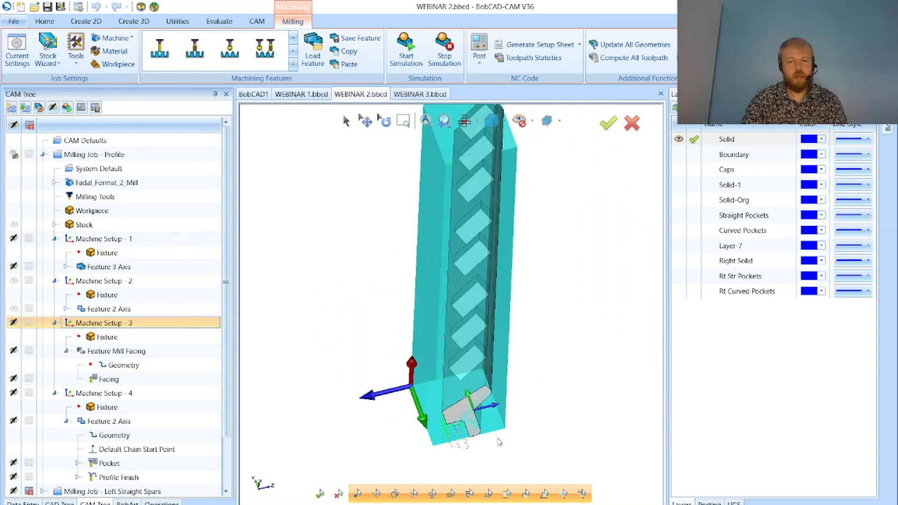
pyautogui.moveTo(500, 442); pyautogui.dragTo(621, 345, button='middle')
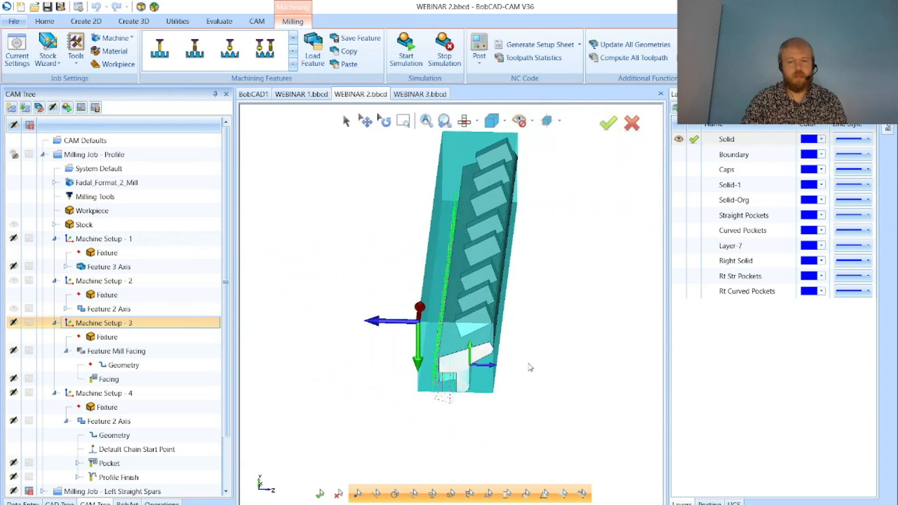
pyautogui.scroll(4, 469, 343)
# Check the origin and axis orientation of Machine Setup - 4 and look over its operations in the CAM tree
pyautogui.click(169, 393)
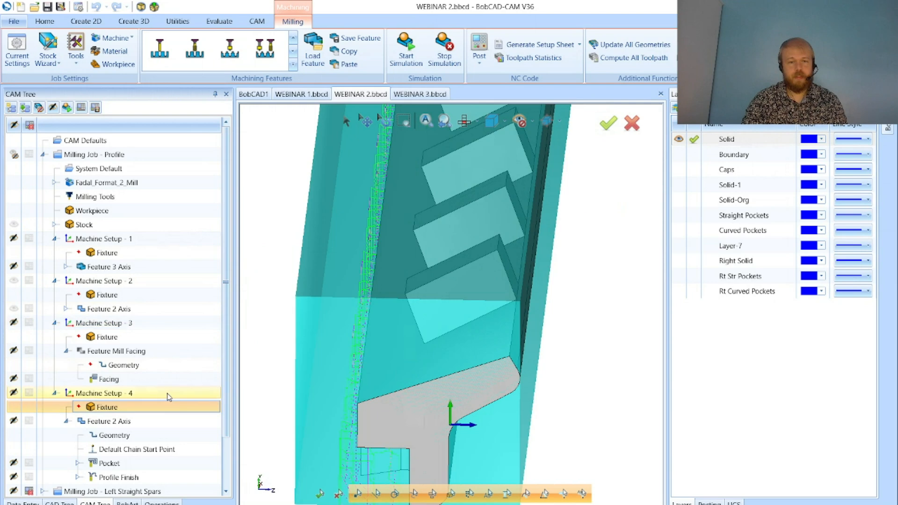
pyautogui.moveTo(291, 411); pyautogui.dragTo(348, 337, button='middle')
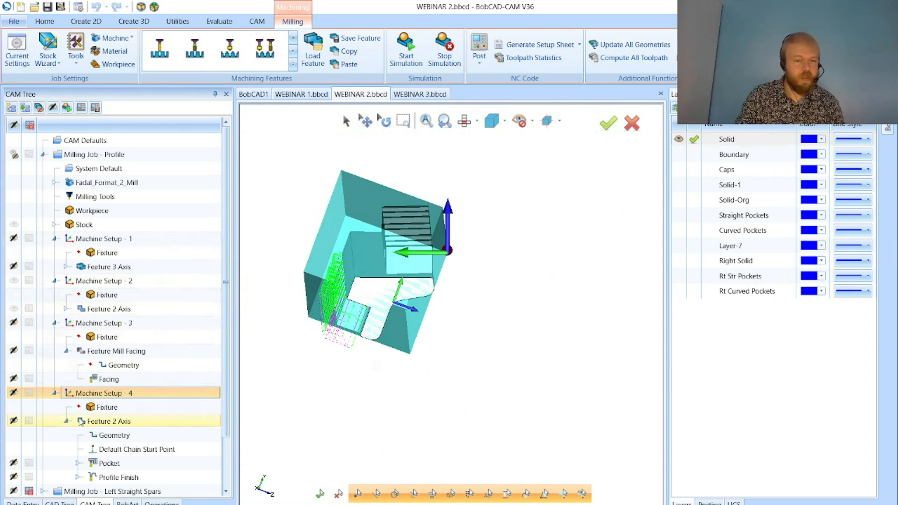
pyautogui.scroll(-2, 126, 276)
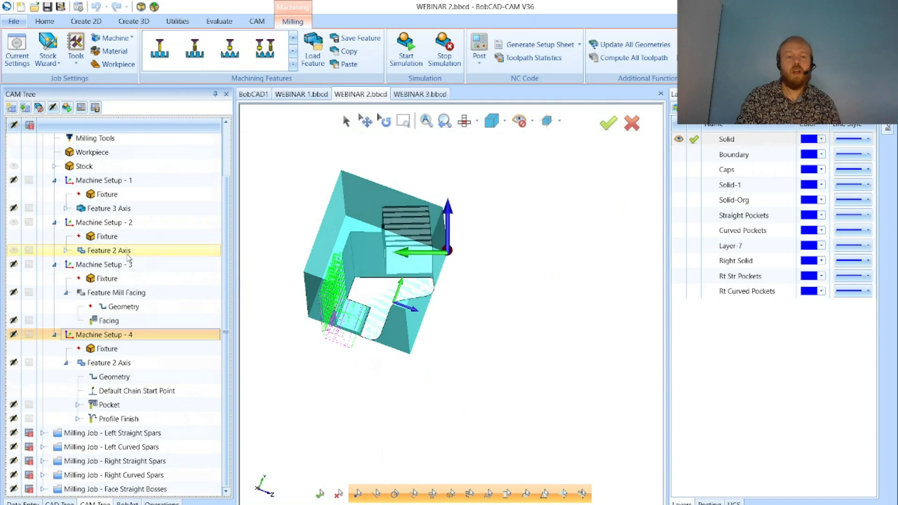
pyautogui.scroll(2, 129, 257)
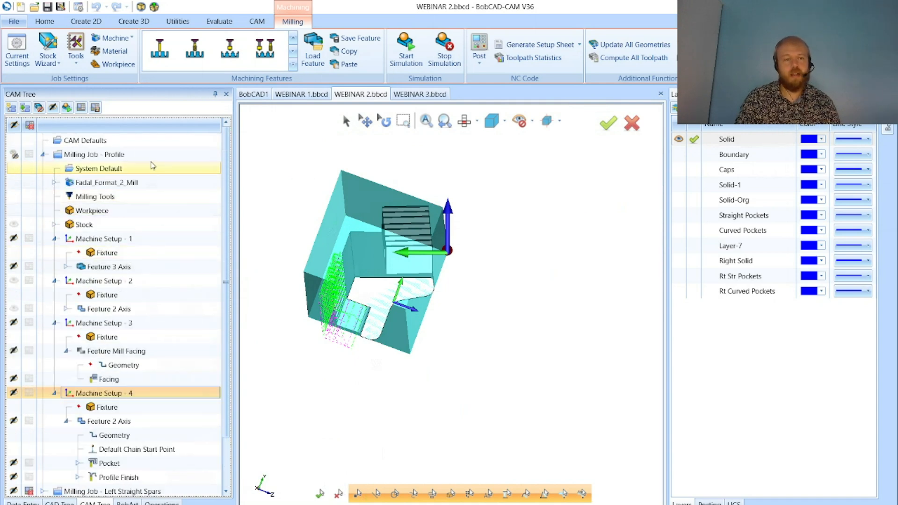
# Select Milling Job - Profile and look through the other milling jobs for the spars and bosses
pyautogui.click(102, 155)
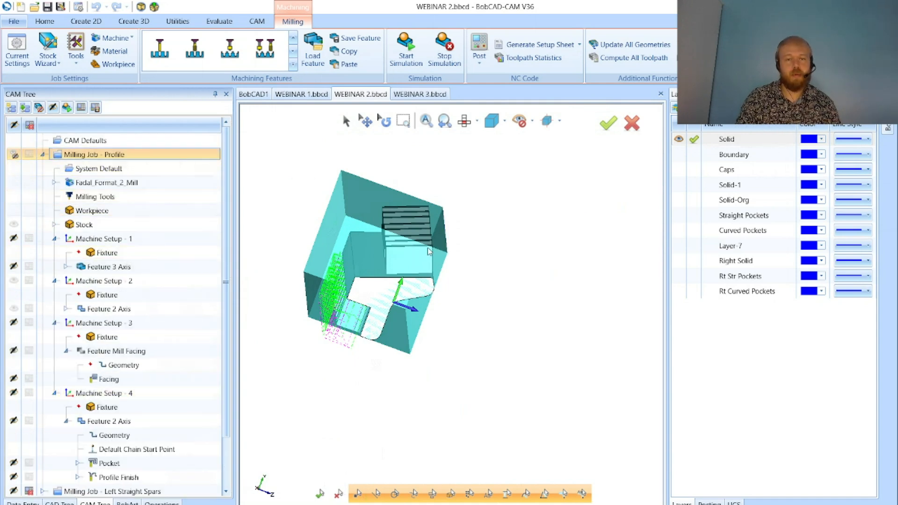
pyautogui.scroll(-2, 321, 315)
pyautogui.scroll(-2, 99, 449)
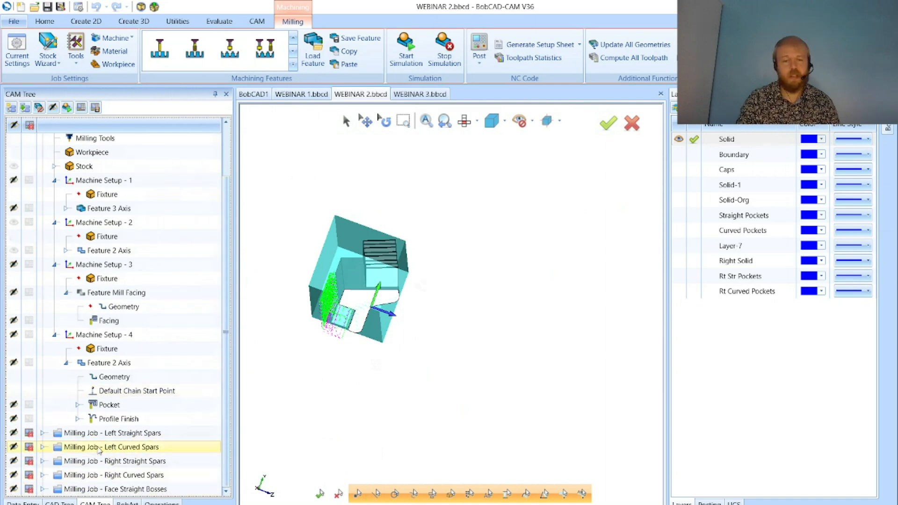
pyautogui.scroll(2, 99, 449)
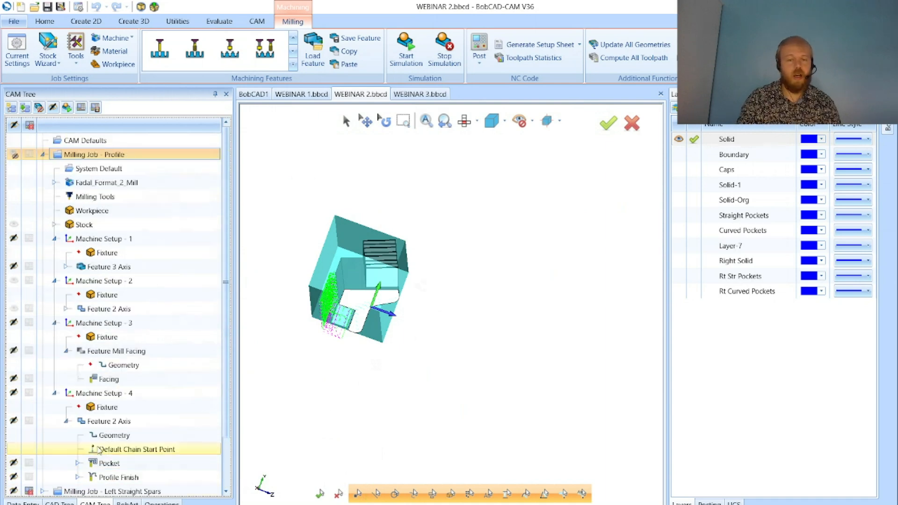
# Examine the Machine Setup - 1 origin on the stock with the profile's top side facing up
pyautogui.click(138, 246)
pyautogui.moveTo(292, 215); pyautogui.dragTo(594, 317, button='middle')
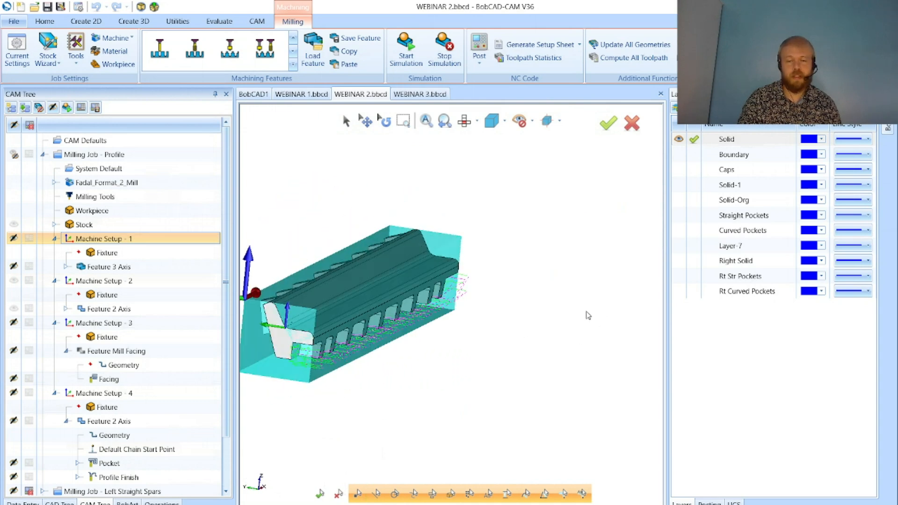
pyautogui.scroll(-4, 587, 314)
pyautogui.scroll(4, 423, 314)
pyautogui.scroll(-3, 398, 366)
pyautogui.scroll(4, 398, 367)
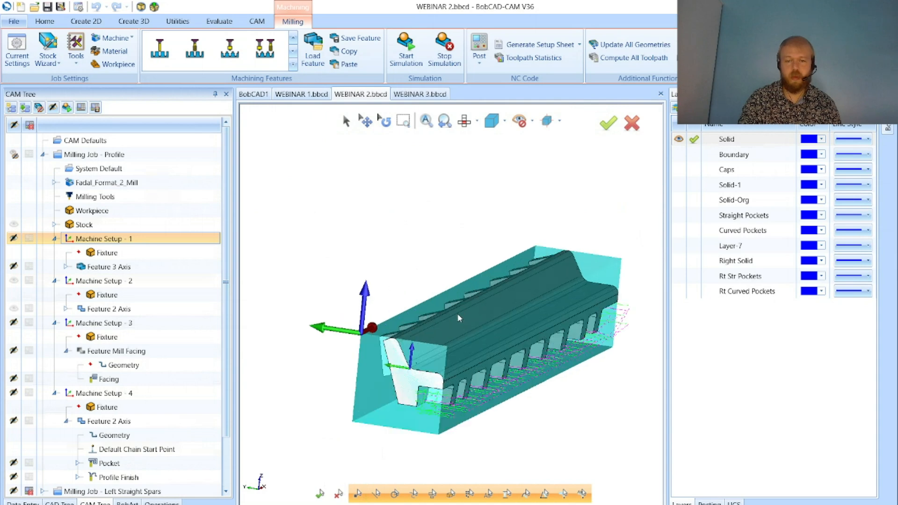
pyautogui.scroll(-1, 370, 327)
pyautogui.moveTo(329, 367); pyautogui.dragTo(325, 372, button='middle')
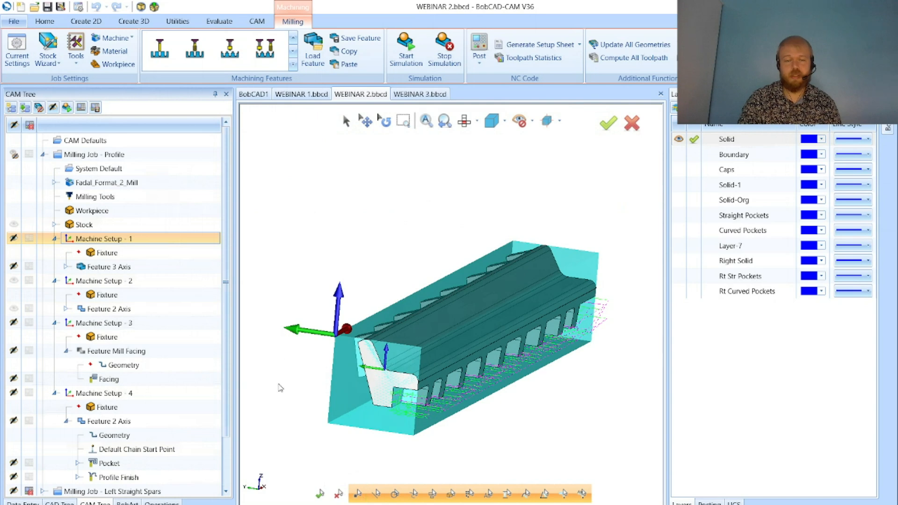
pyautogui.moveTo(266, 402)
pyautogui.mouseDown(button='middle')
pyautogui.moveTo(270, 411)
pyautogui.moveTo(262, 409)
pyautogui.mouseUp(button='middle')
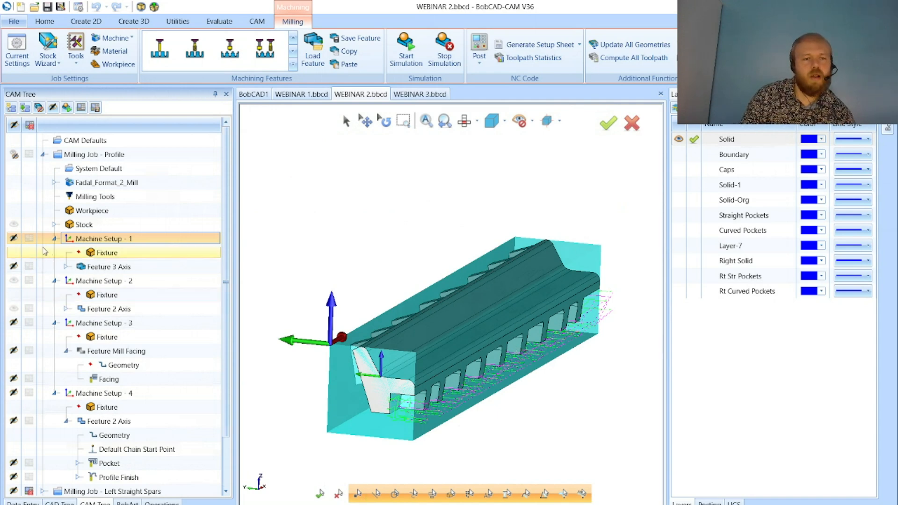
# Show the Machine Setup - 1 toolpath and compare its origin with those of Machine Setups 2 and 4
pyautogui.click(14, 239)
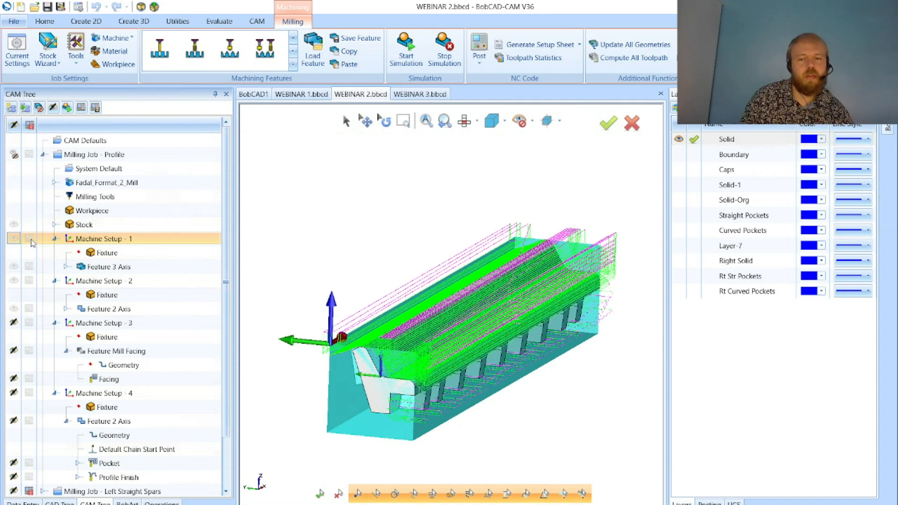
pyautogui.moveTo(530, 281); pyautogui.dragTo(546, 274, button='middle')
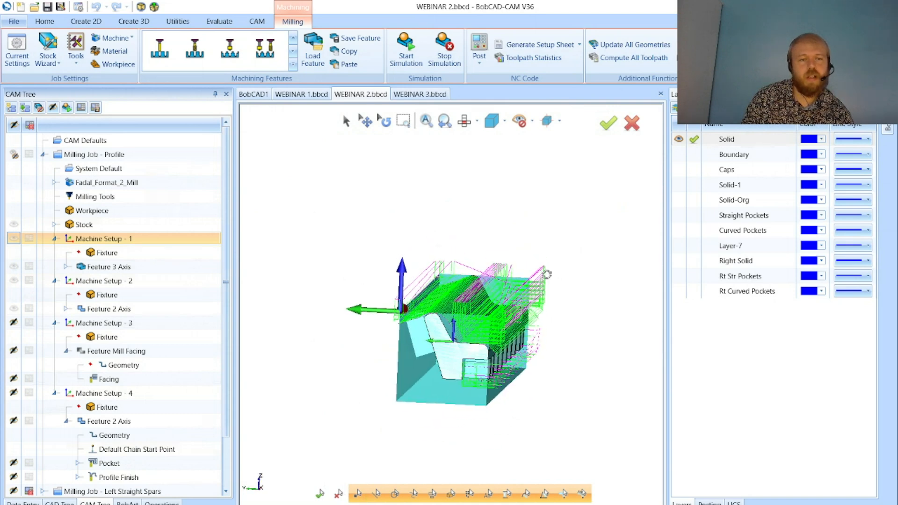
pyautogui.click(181, 286)
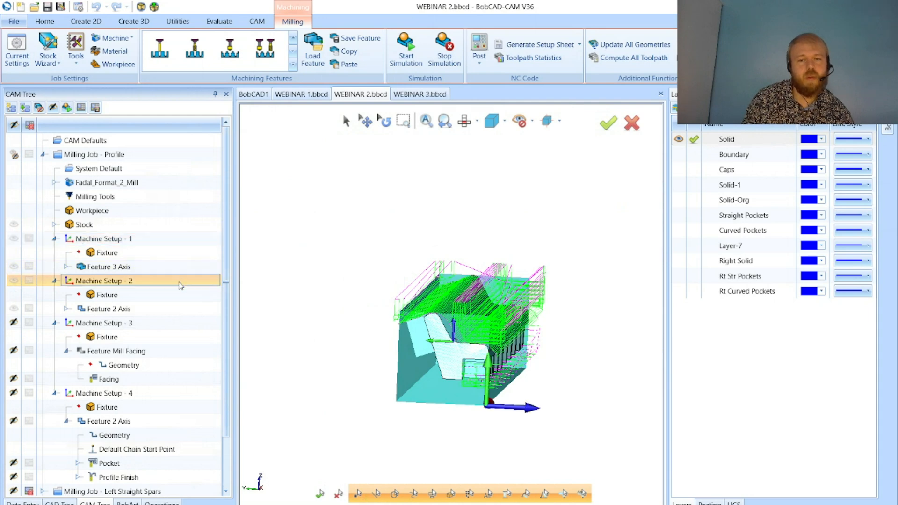
pyautogui.click(182, 394)
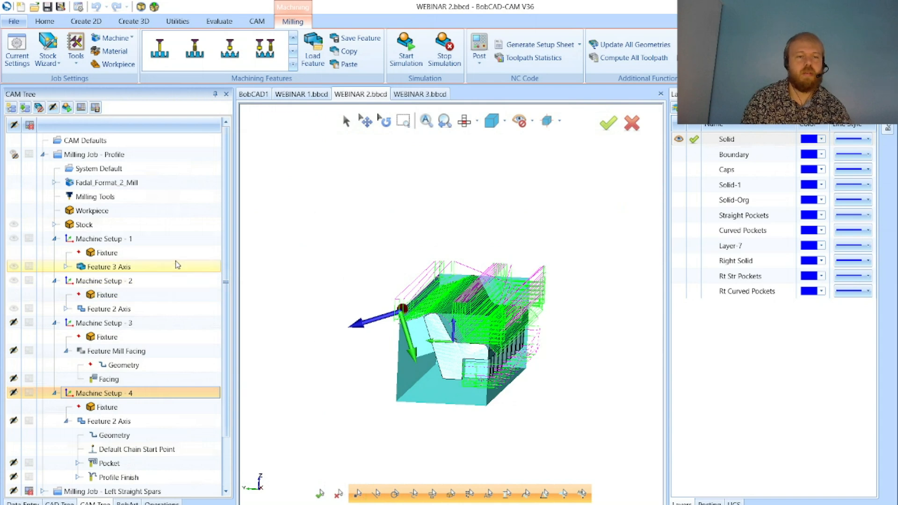
# Hide all toolpaths and the stock of Milling Job - Profile, and inspect the bare part from both sides
pyautogui.click(14, 155)
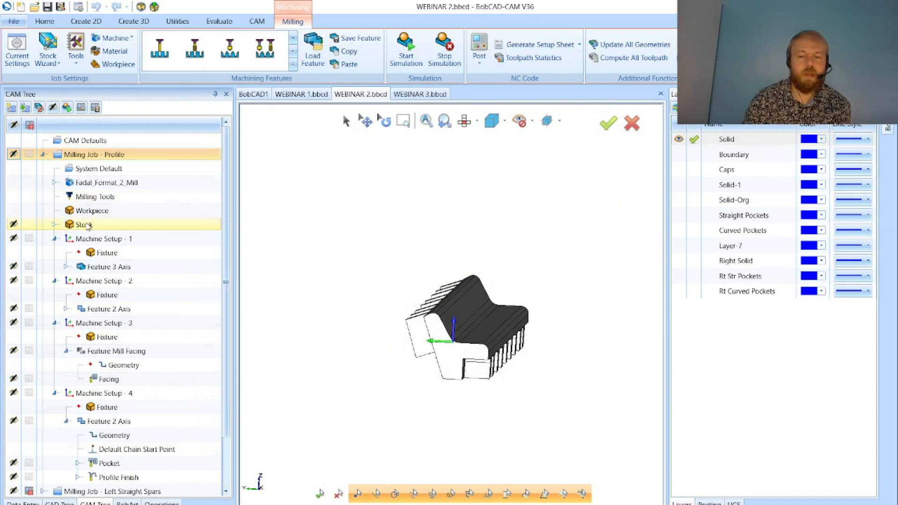
pyautogui.moveTo(513, 330); pyautogui.dragTo(492, 340, button='middle')
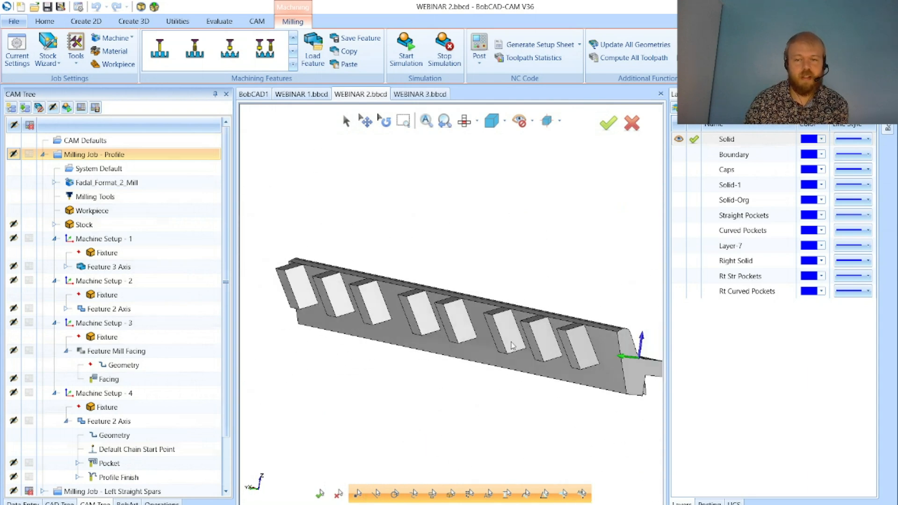
pyautogui.moveTo(576, 297); pyautogui.dragTo(454, 351, button='middle')
pyautogui.moveTo(477, 314); pyautogui.dragTo(500, 337, button='middle')
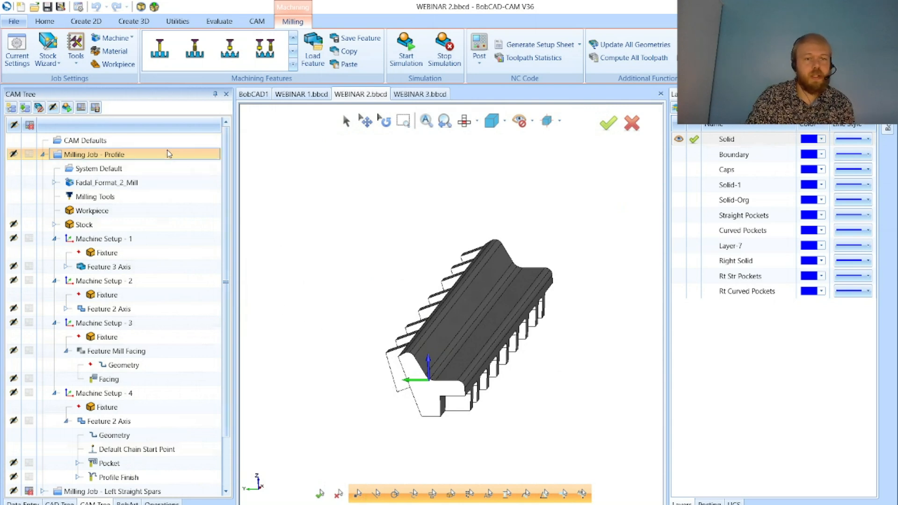
# Check the stock block around the part, and view the Machine Setup - 1 origin beside the bare model
pyautogui.click(129, 229)
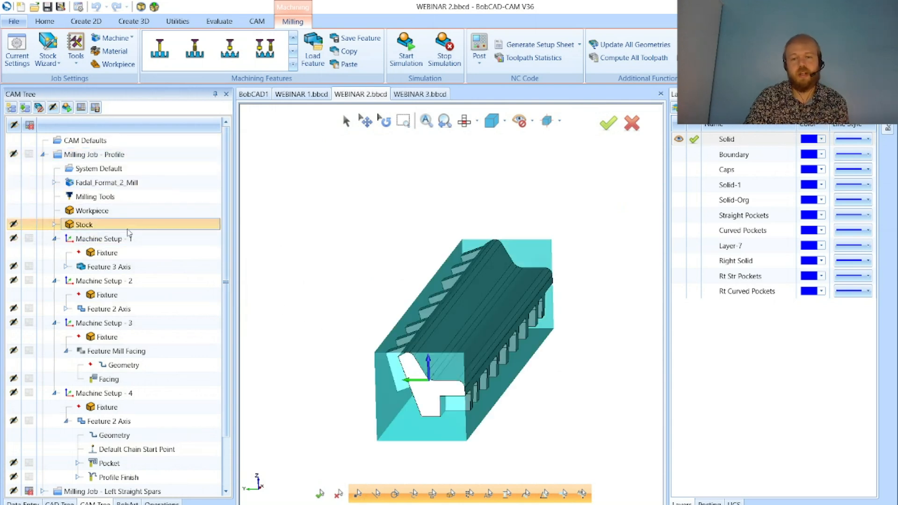
pyautogui.click(150, 240)
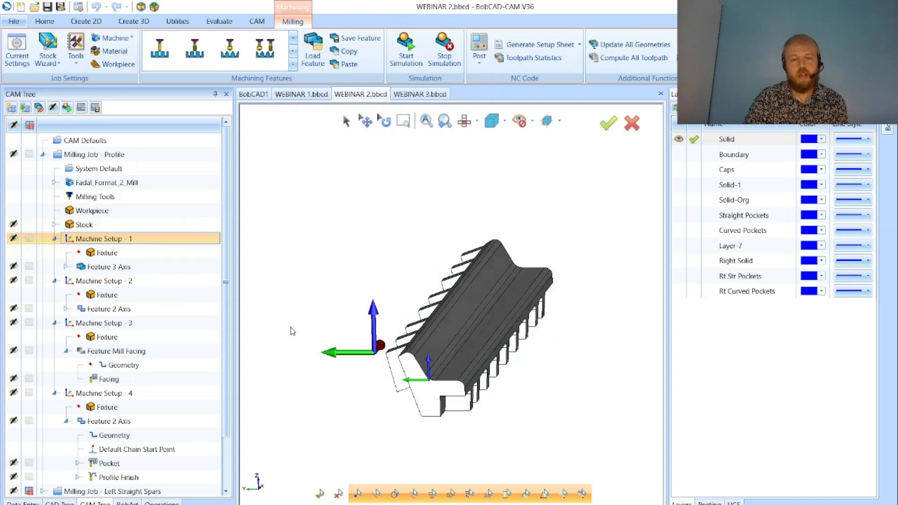
pyautogui.moveTo(380, 371)
pyautogui.mouseDown(button='middle')
pyautogui.moveTo(355, 382)
pyautogui.moveTo(391, 378)
pyautogui.mouseUp(button='middle')
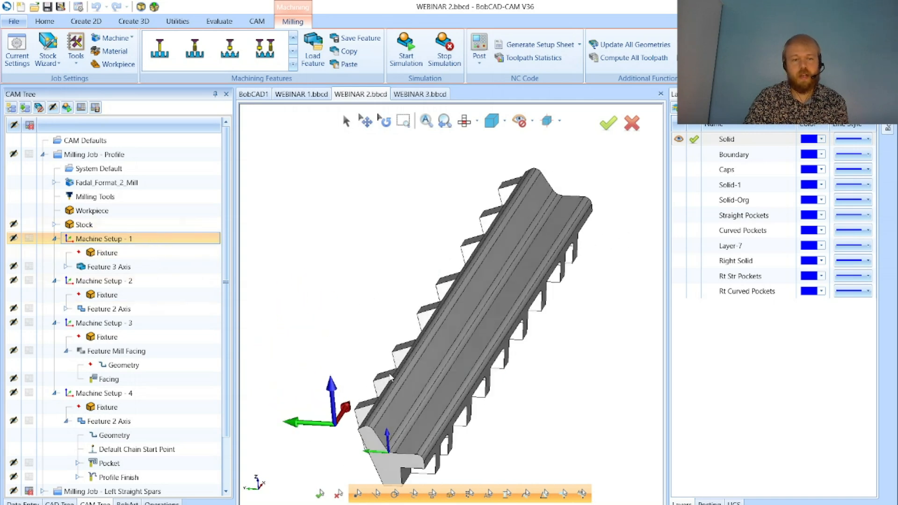
# Expand Feature 3 Axis under Machine Setup - 1 and highlight its assigned geometry on the model
pyautogui.rightClick(175, 240)
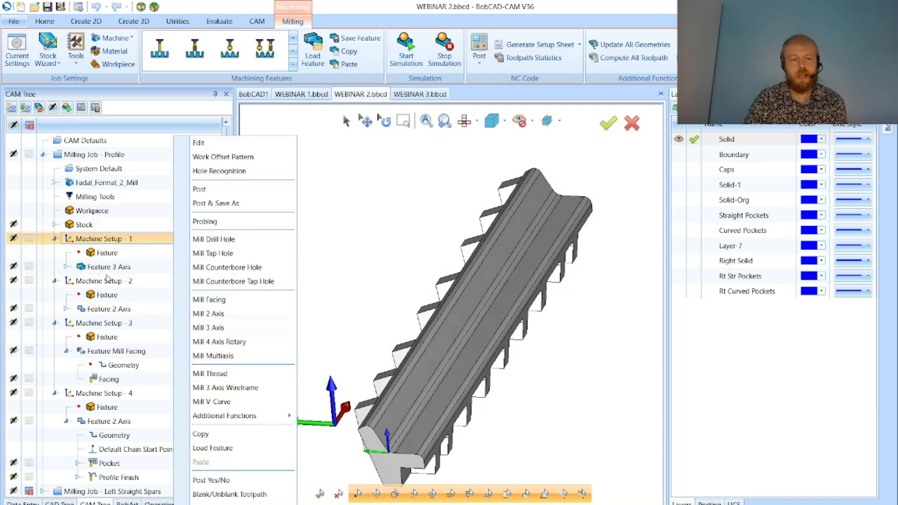
pyautogui.click(66, 267)
pyautogui.click(103, 284)
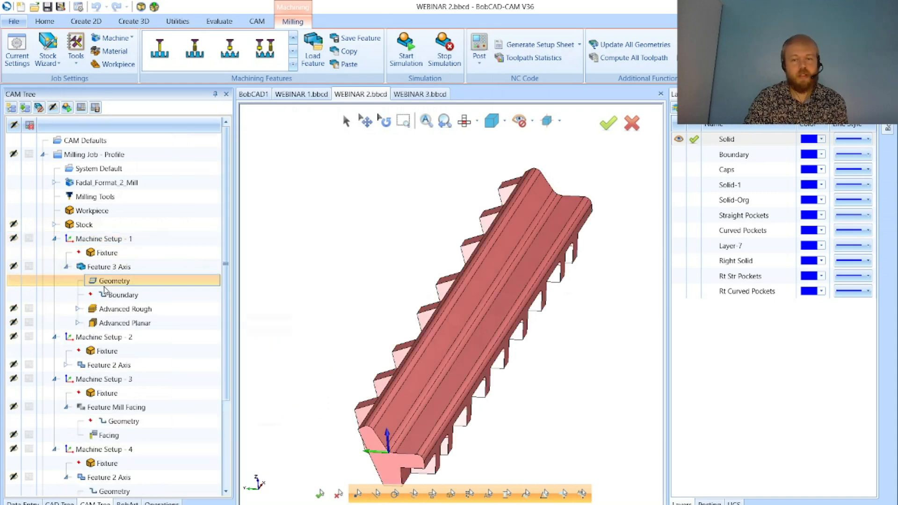
pyautogui.scroll(-3, 399, 283)
pyautogui.scroll(2, 432, 351)
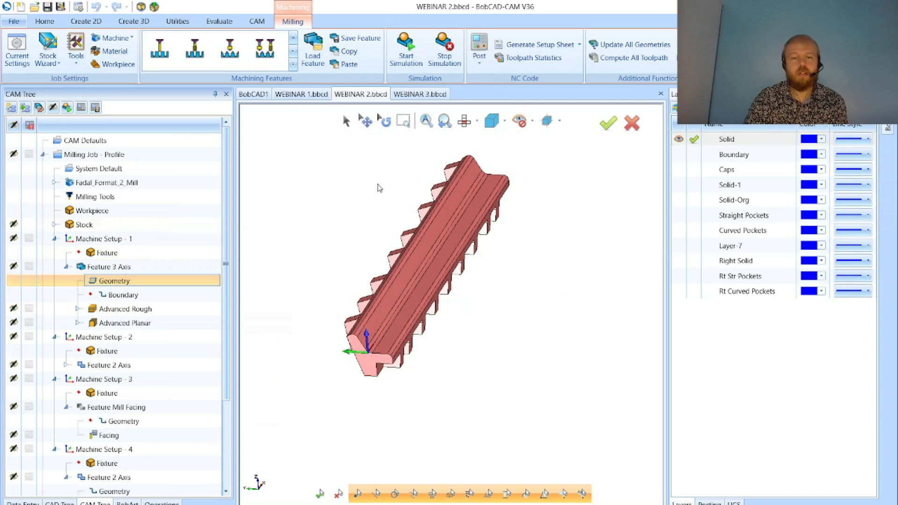
pyautogui.scroll(2, 379, 188)
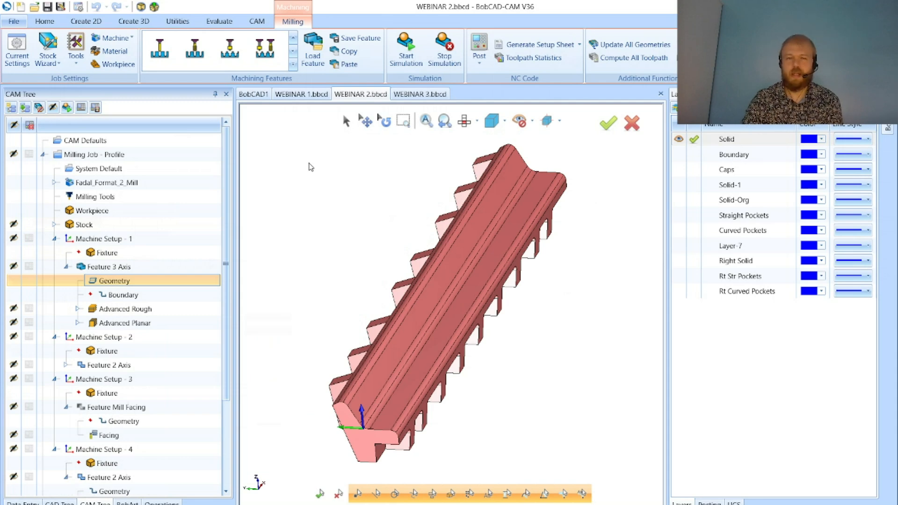
# Compare the part in WEBINAR 1 with the profile in WEBINAR 2, and check the Boundary assignment of Feature 3 Axis
pyautogui.click(303, 95)
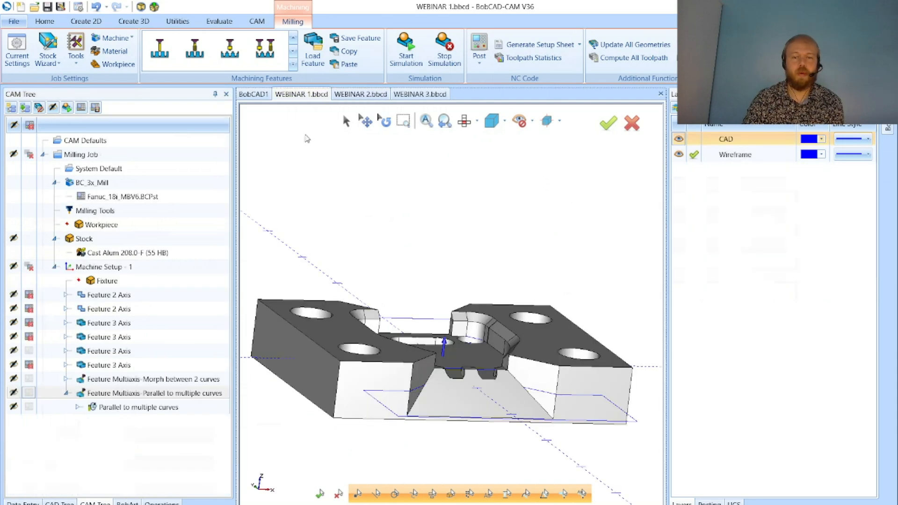
pyautogui.moveTo(406, 260); pyautogui.dragTo(404, 293, button='middle')
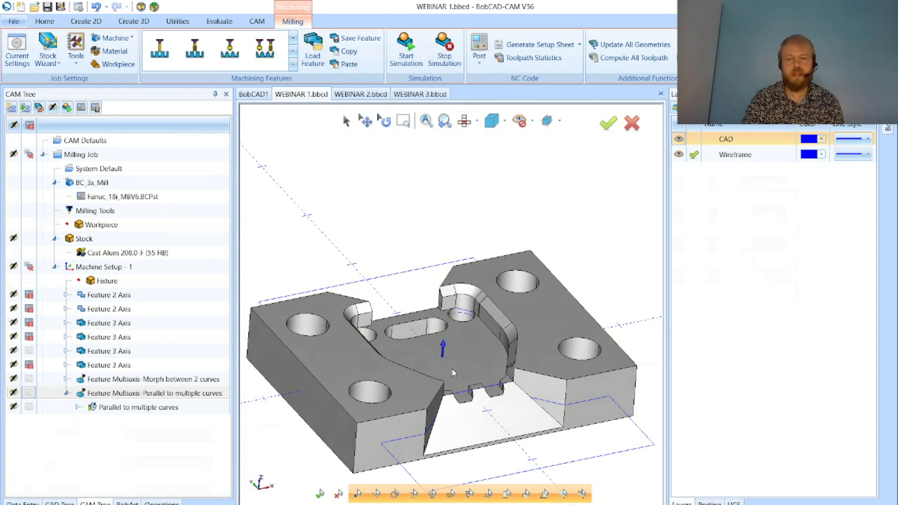
pyautogui.click(361, 94)
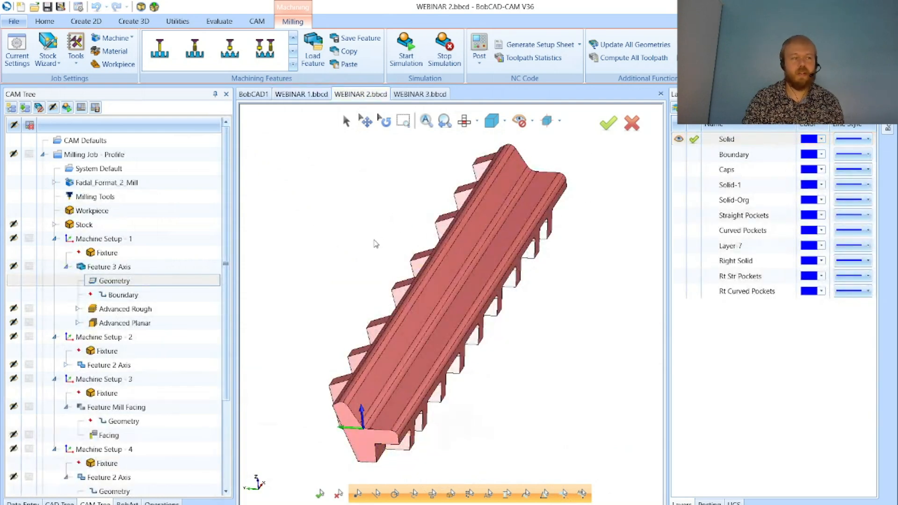
pyautogui.click(127, 298)
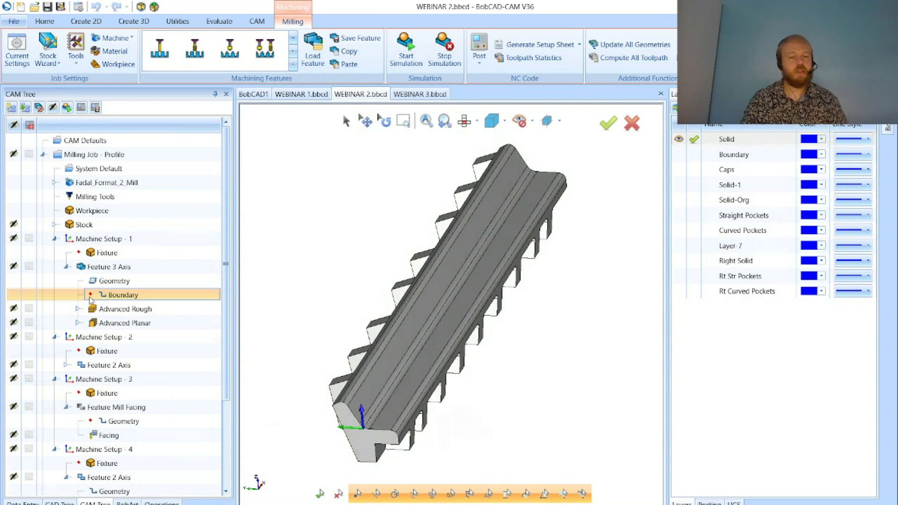
# Open Feature 3 Axis for editing and review its Advanced Rough and Advanced Planar operations and its posting settings
pyautogui.doubleClick(149, 269)
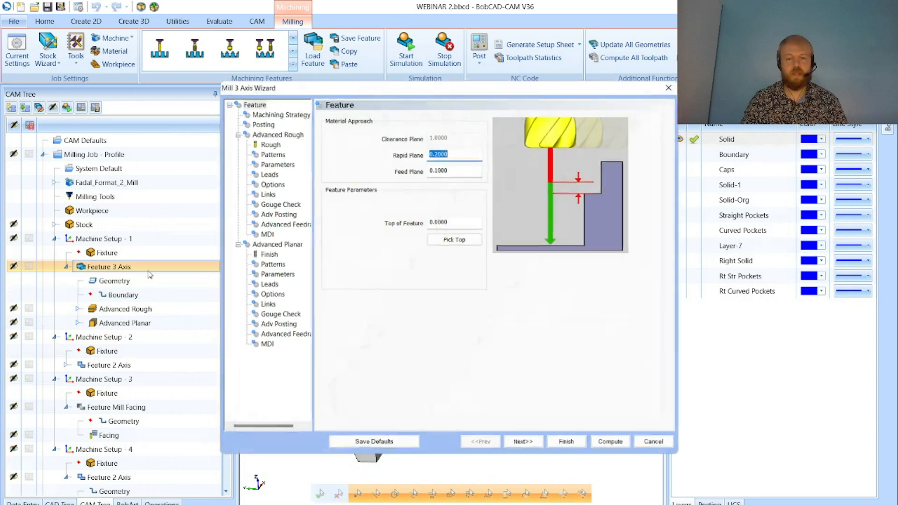
pyautogui.click(525, 448)
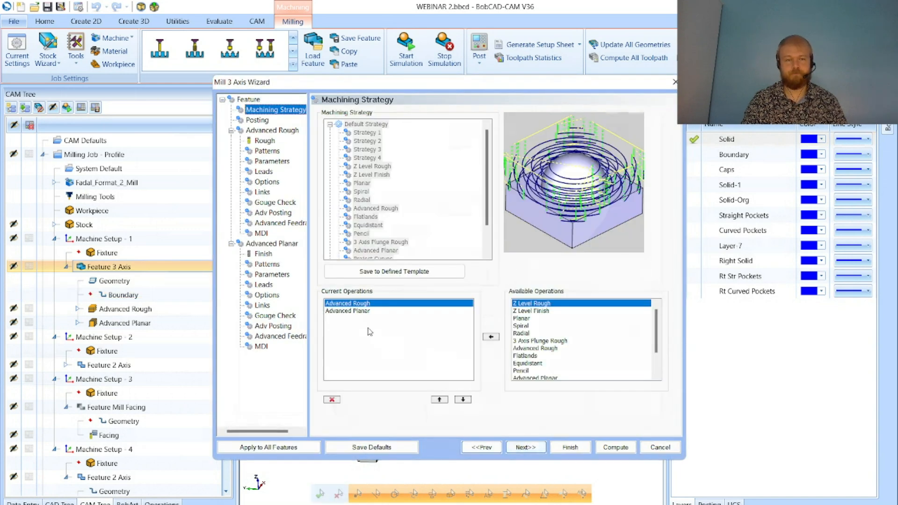
pyautogui.click(387, 305)
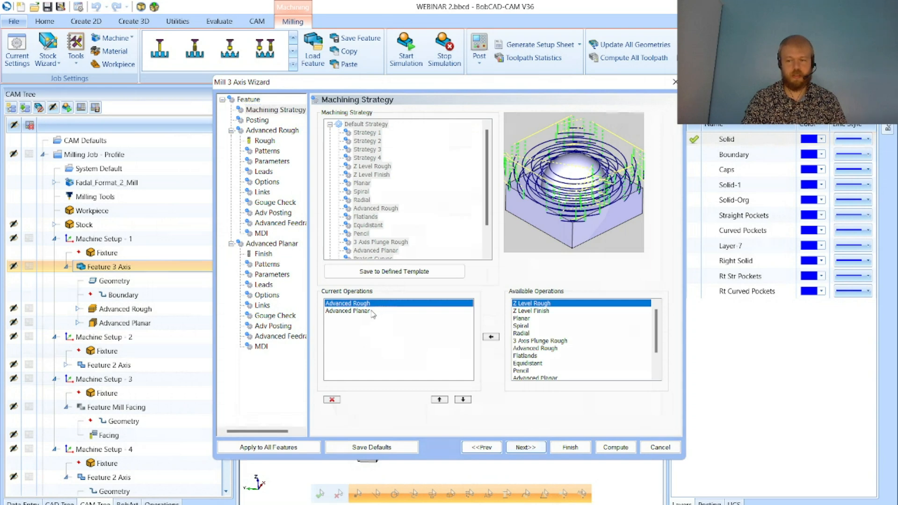
pyautogui.click(373, 312)
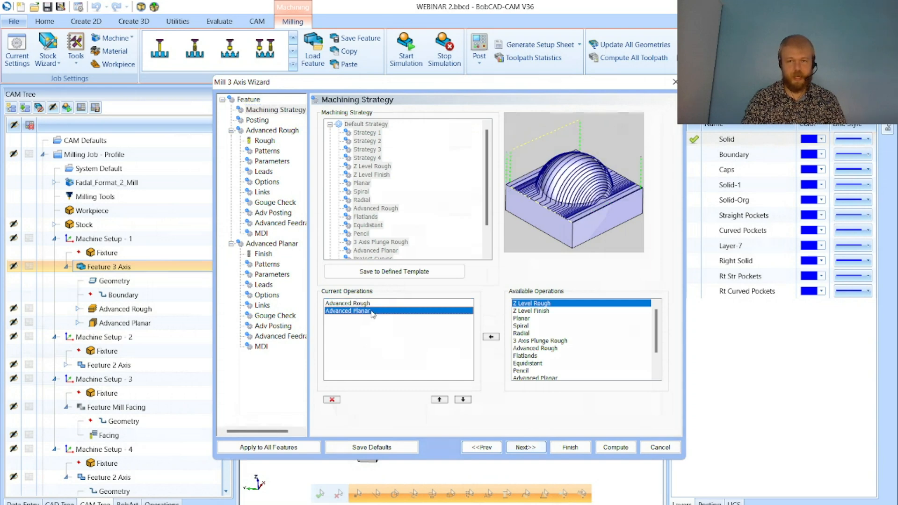
pyautogui.click(537, 450)
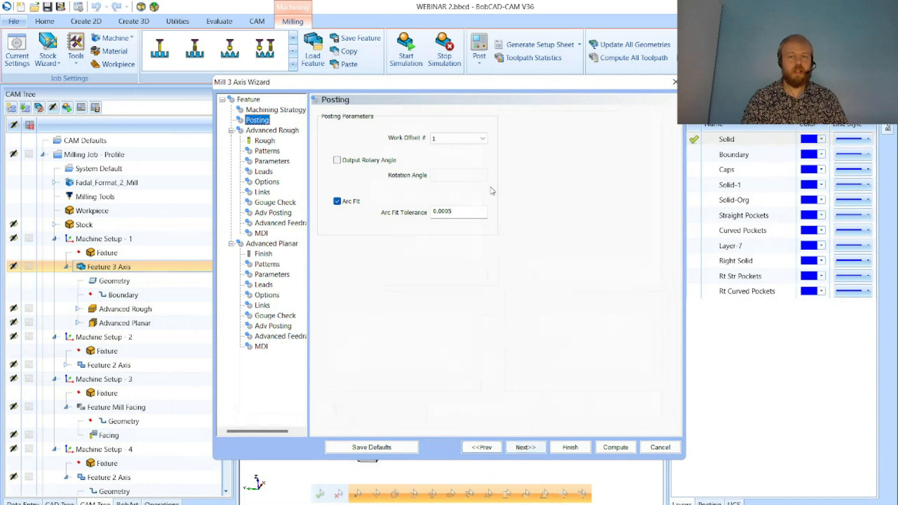
pyautogui.click(527, 446)
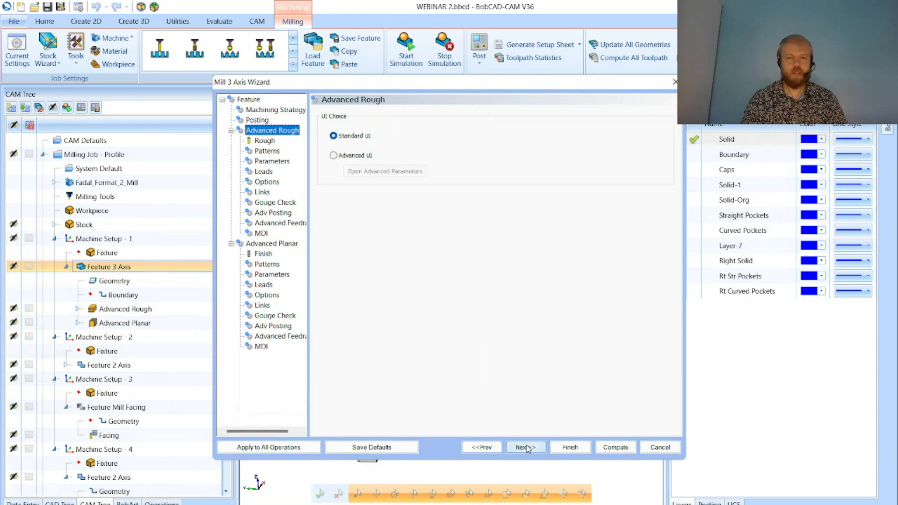
# Examine the Advanced Rough tool, its cutting feedrate and its cut pattern settings
pyautogui.click(525, 447)
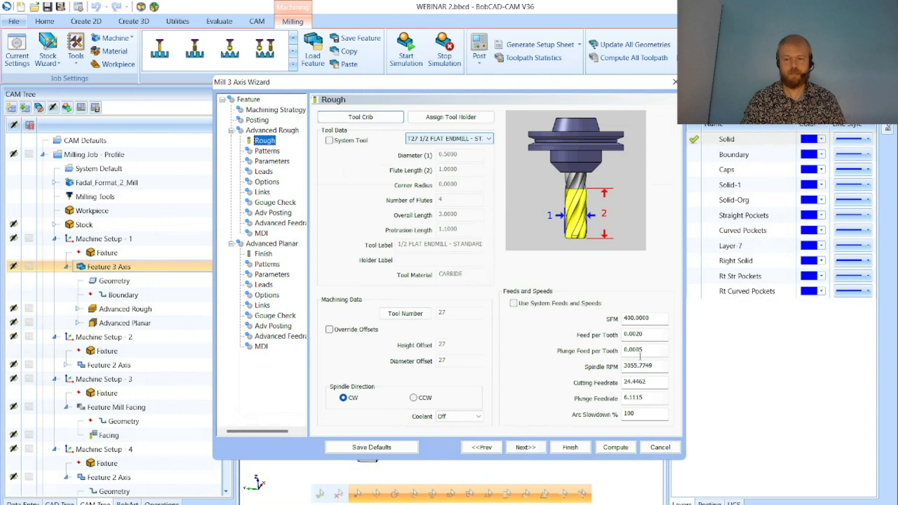
pyautogui.click(658, 381)
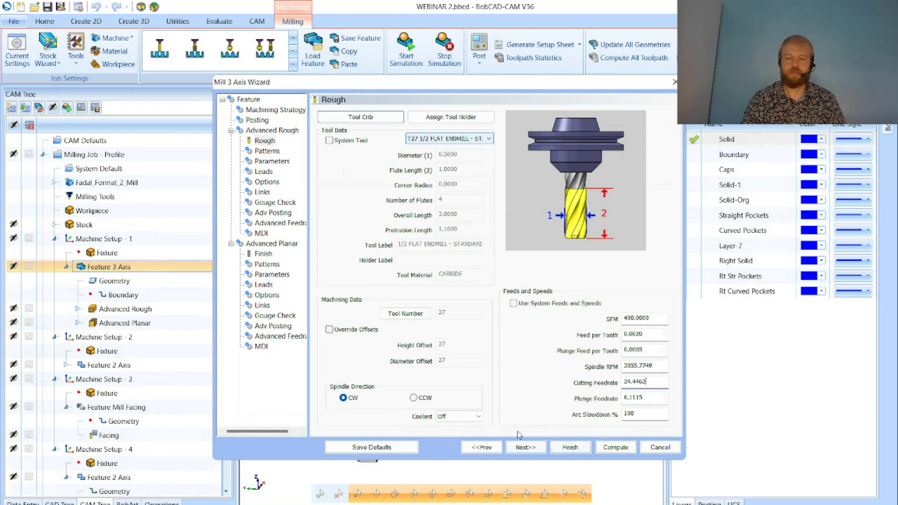
pyautogui.click(525, 447)
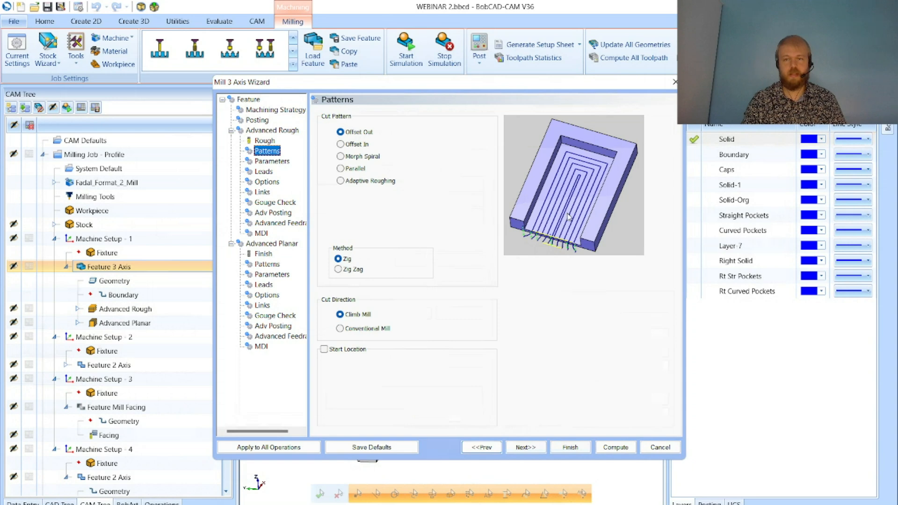
# Examine the Advanced Rough depth of cut, stepover, number of intermediate steps and XYZ allowance
pyautogui.click(522, 447)
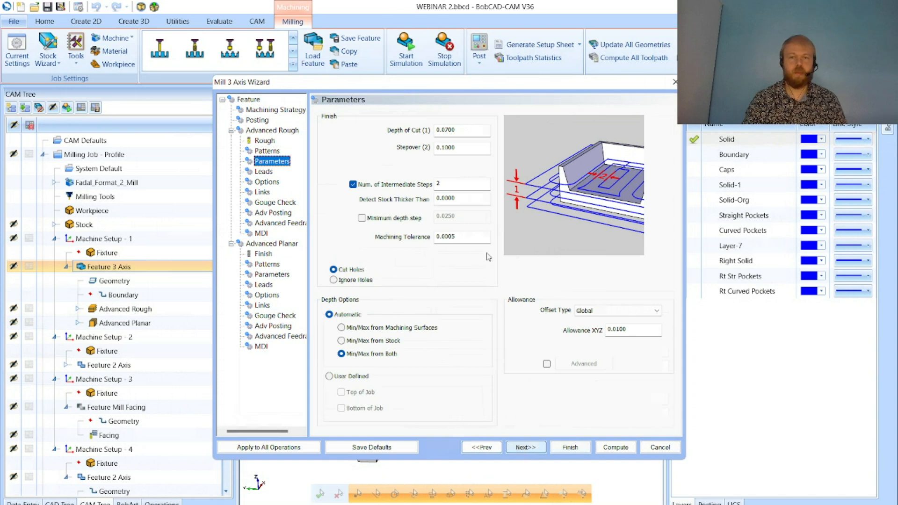
pyautogui.click(471, 128)
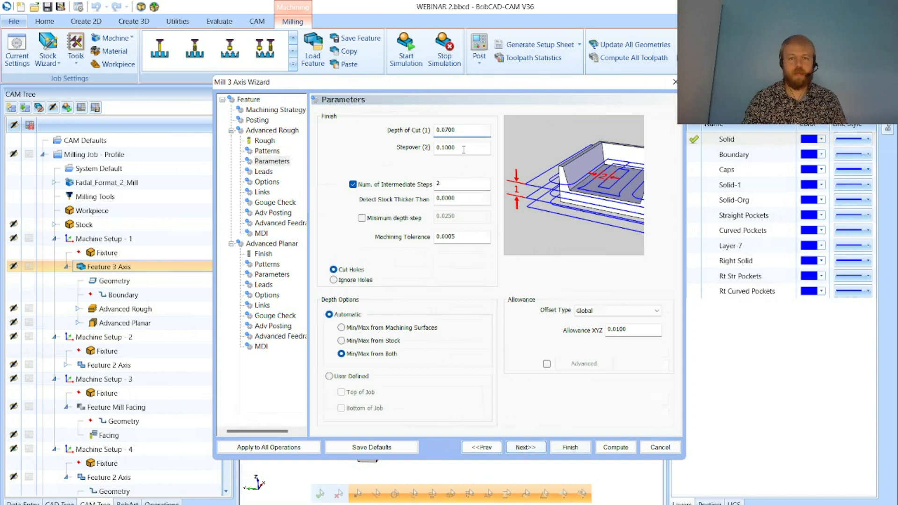
pyautogui.click(463, 148)
pyautogui.click(455, 183)
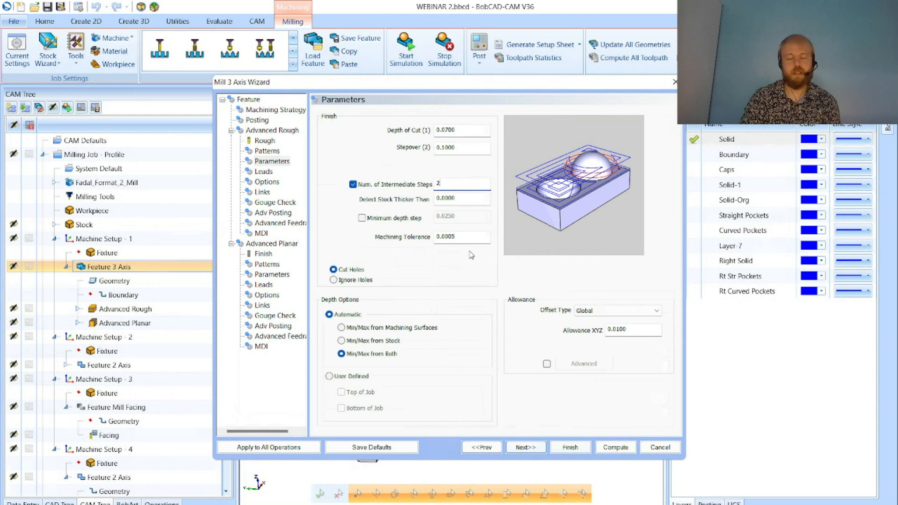
pyautogui.click(634, 330)
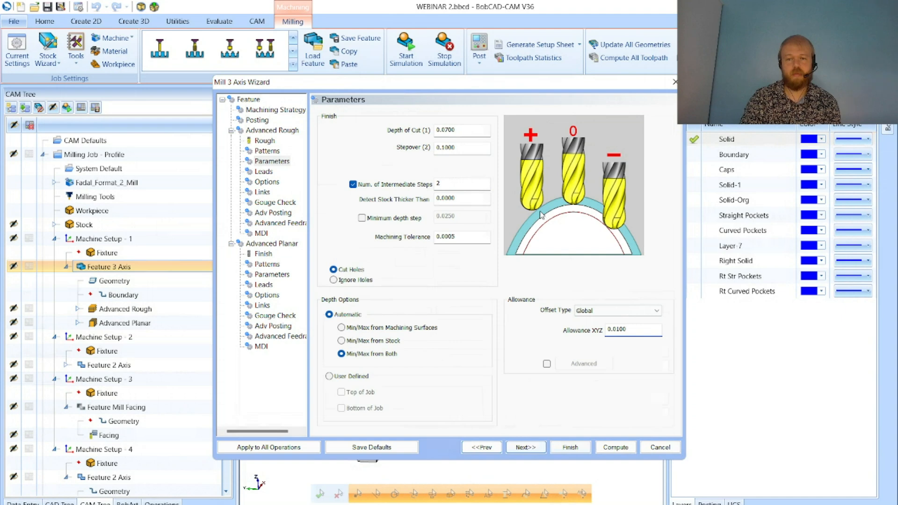
# Turn off Center Cutting Tool for the plunge entry of the Advanced Rough operation
pyautogui.click(521, 448)
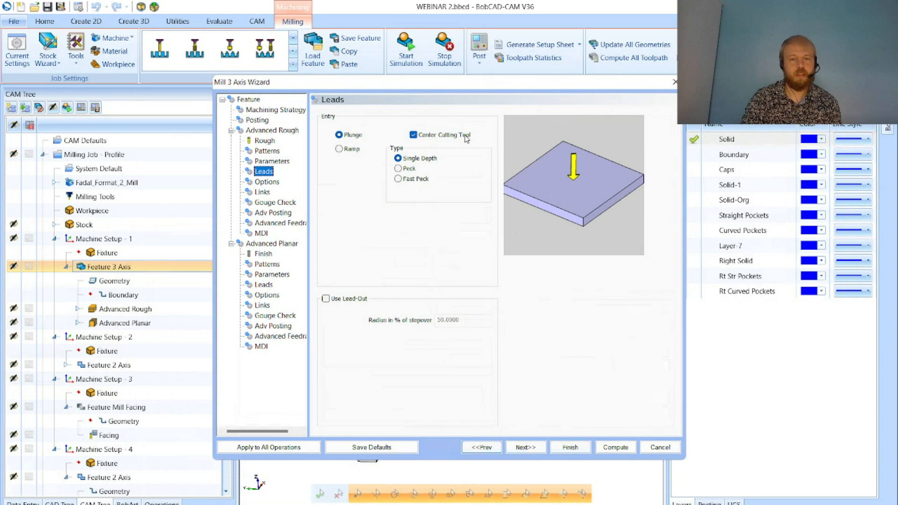
pyautogui.click(441, 135)
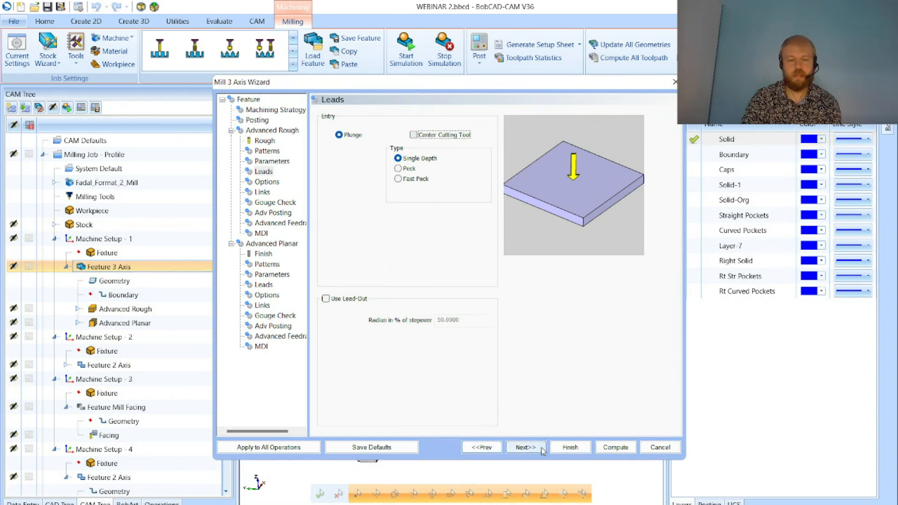
pyautogui.click(524, 447)
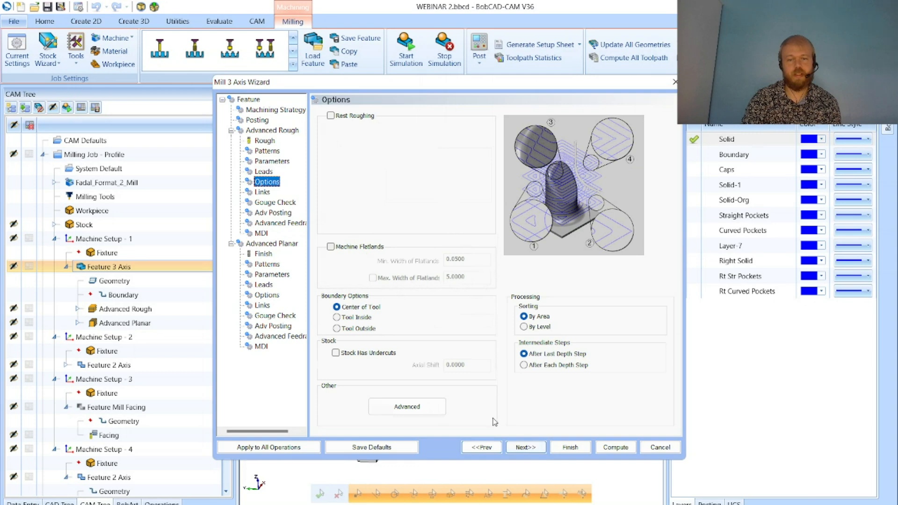
# Review the Advanced Rough links, advanced posting, advanced feedrates and MDI settings
pyautogui.click(525, 445)
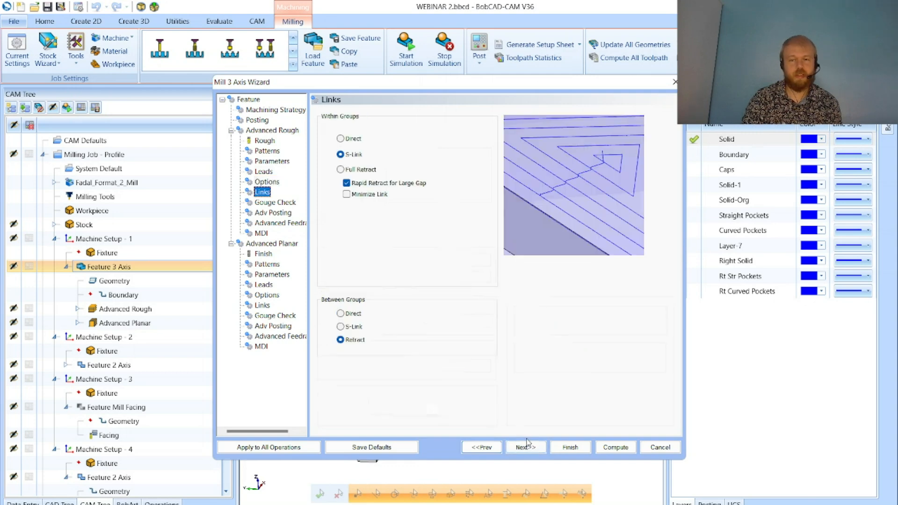
pyautogui.click(525, 448)
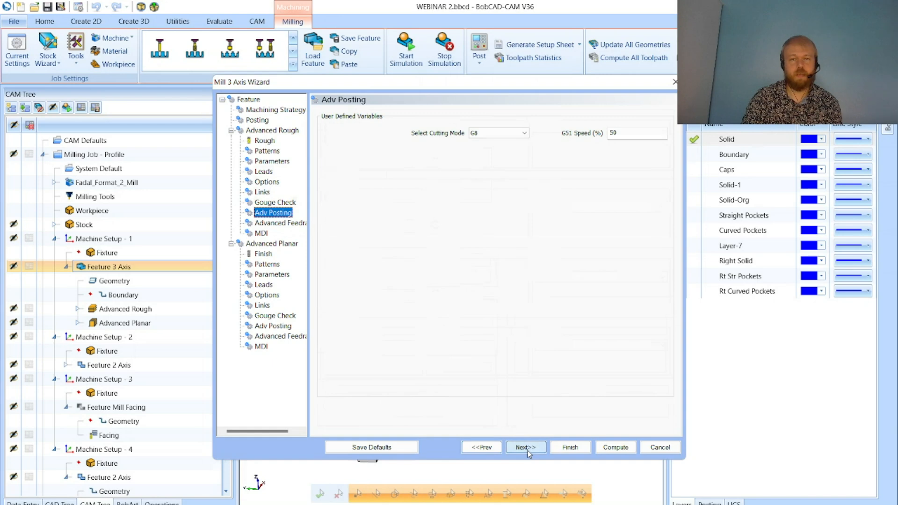
pyautogui.click(526, 448)
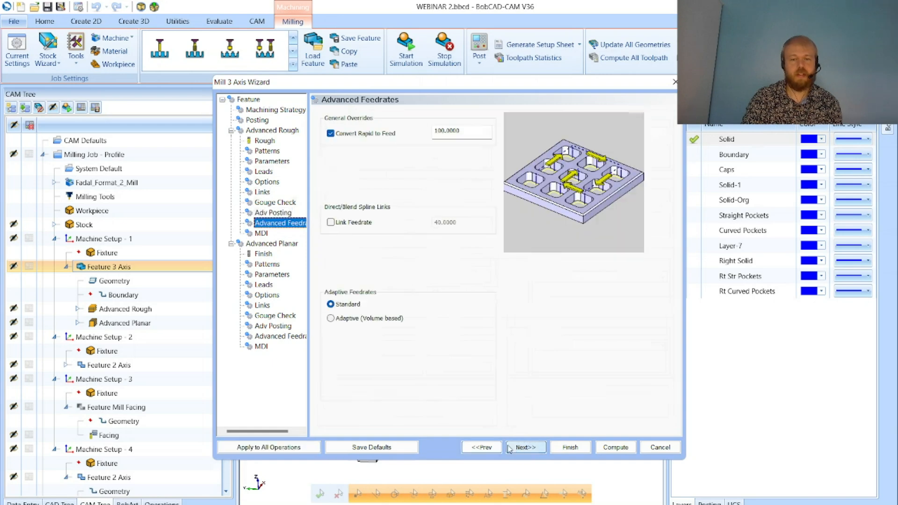
pyautogui.click(481, 447)
pyautogui.click(526, 448)
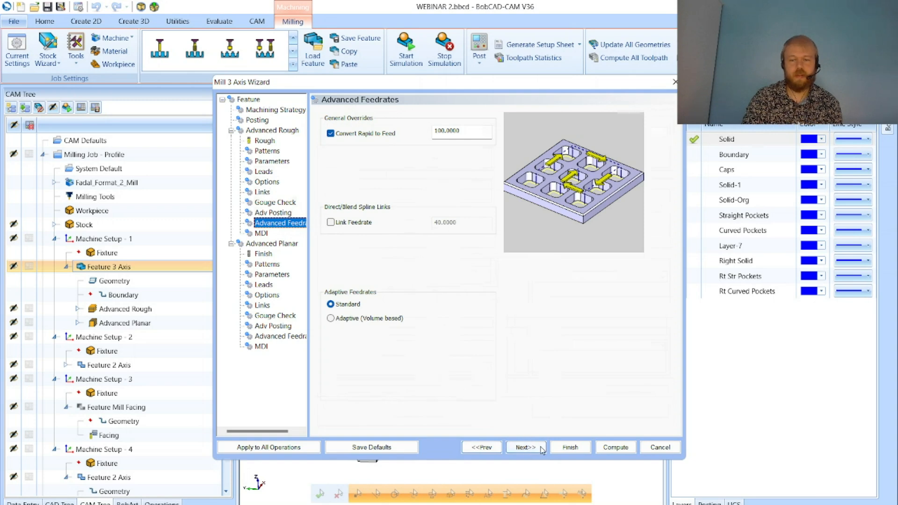
pyautogui.click(541, 449)
pyautogui.click(540, 449)
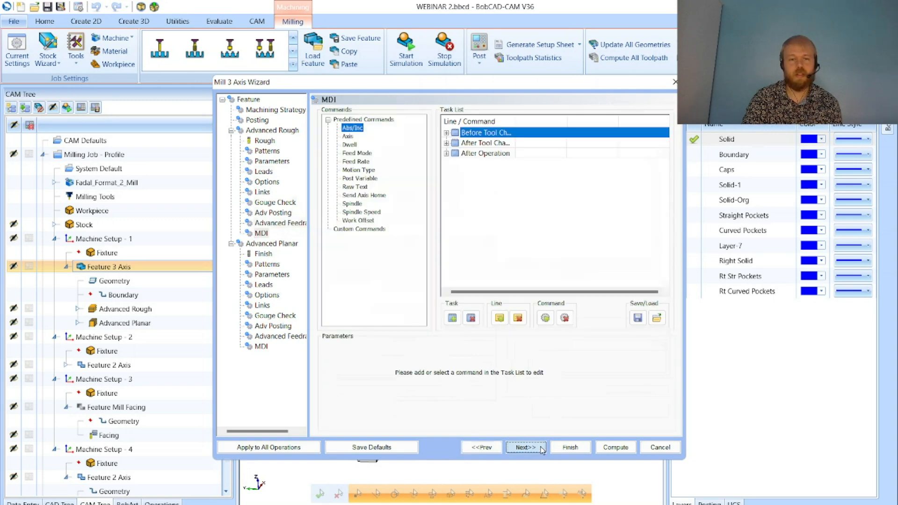
# Review the Advanced Planar finishing tool and cut pattern, and accept the Feature 3 Axis settings
pyautogui.click(541, 449)
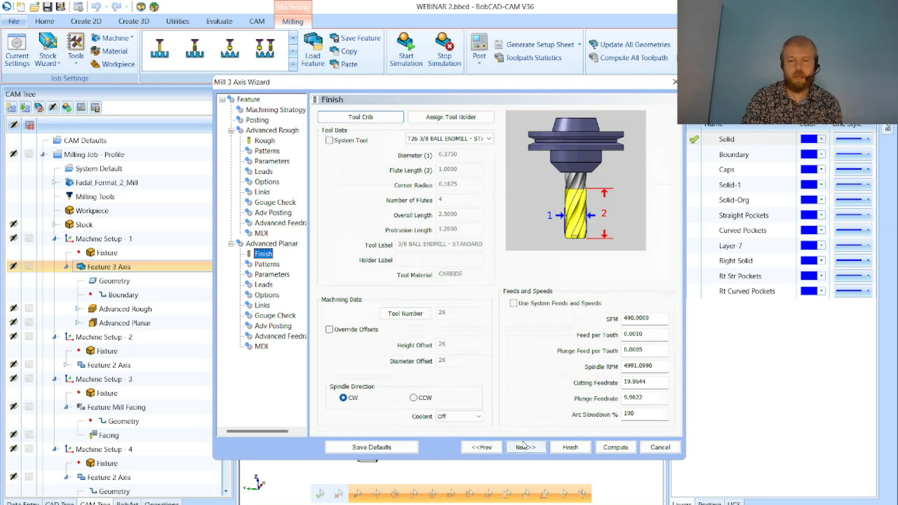
pyautogui.click(524, 447)
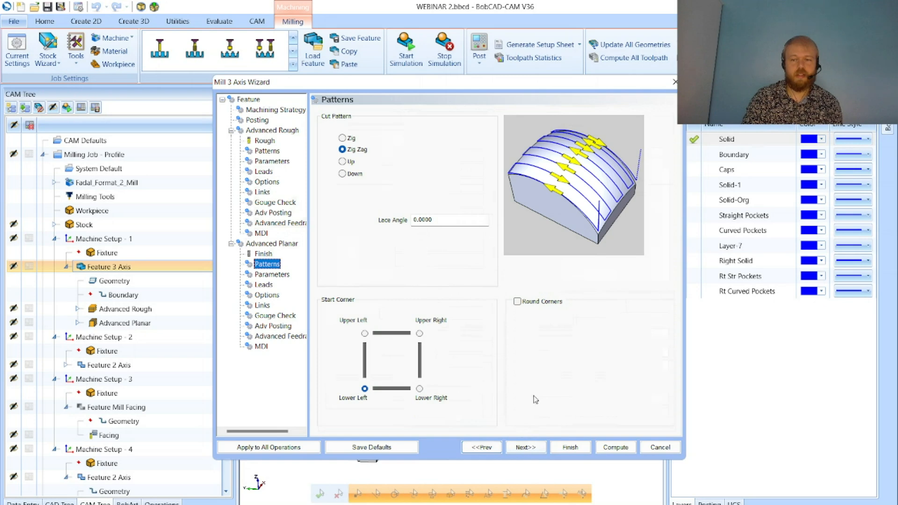
pyautogui.click(569, 447)
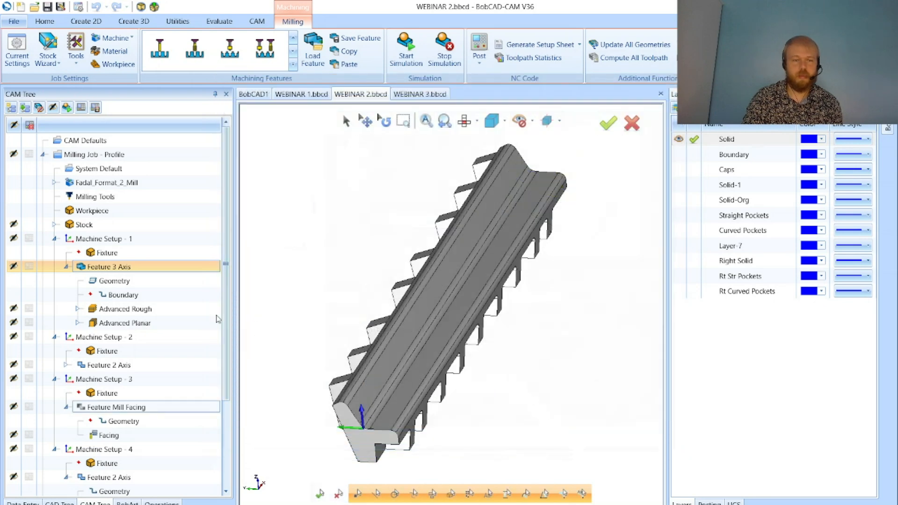
# Highlight the Advanced Planar and Advanced Rough toolpaths on the part, and recompute the Advanced Rough toolpath
pyautogui.click(182, 326)
pyautogui.moveTo(450, 417); pyautogui.dragTo(426, 427, button='middle')
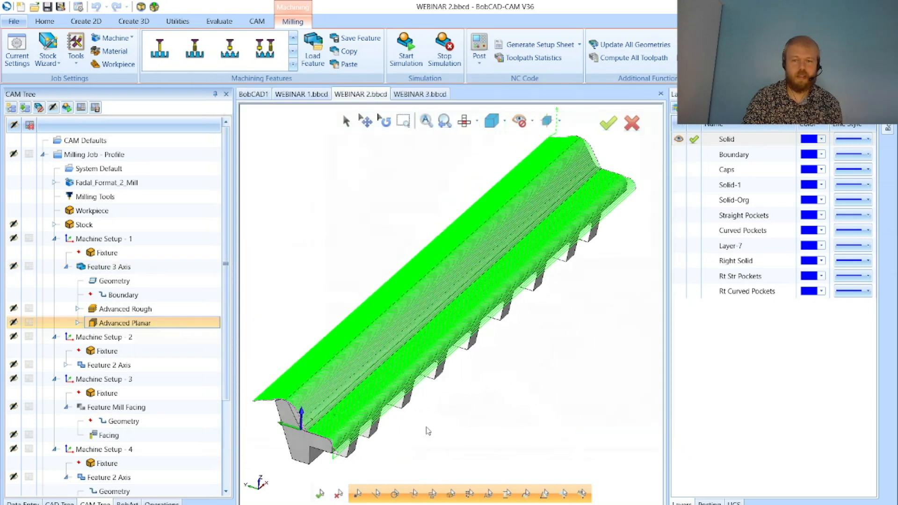
pyautogui.click(189, 310)
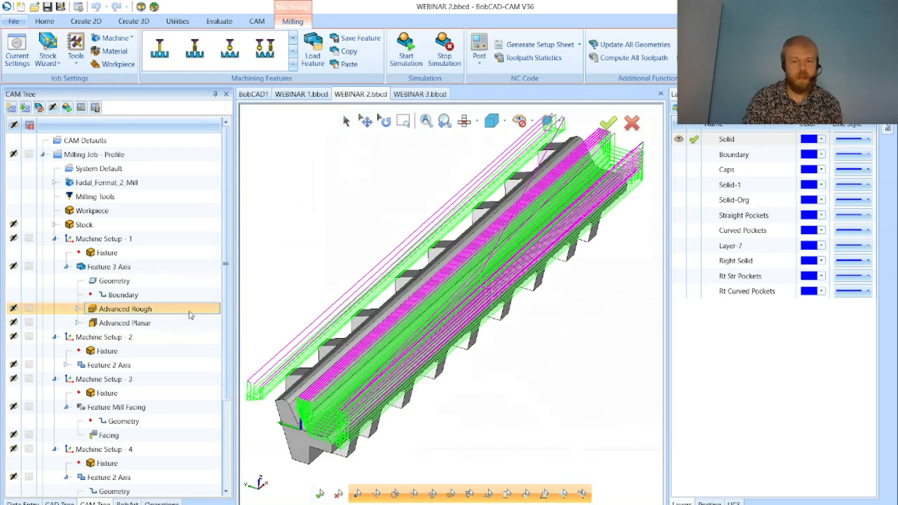
pyautogui.rightClick(190, 315)
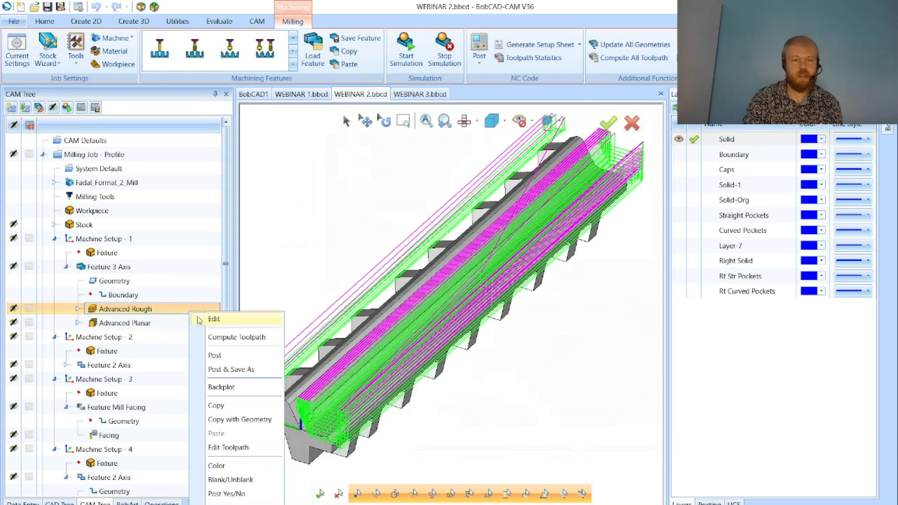
pyautogui.click(207, 337)
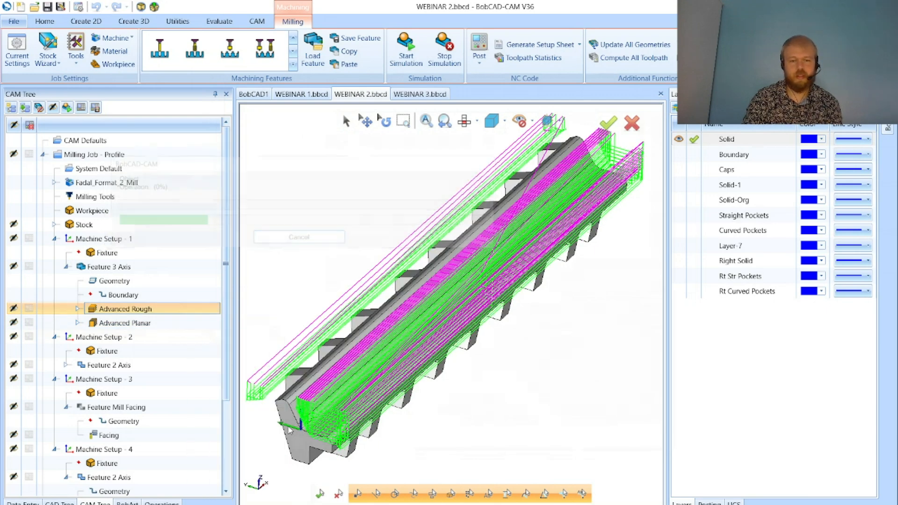
# Review the Advanced Rough options, parameters, patterns and leads in the Feature 3 Axis settings, and compute the toolpath
pyautogui.rightClick(167, 316)
pyautogui.click(187, 321)
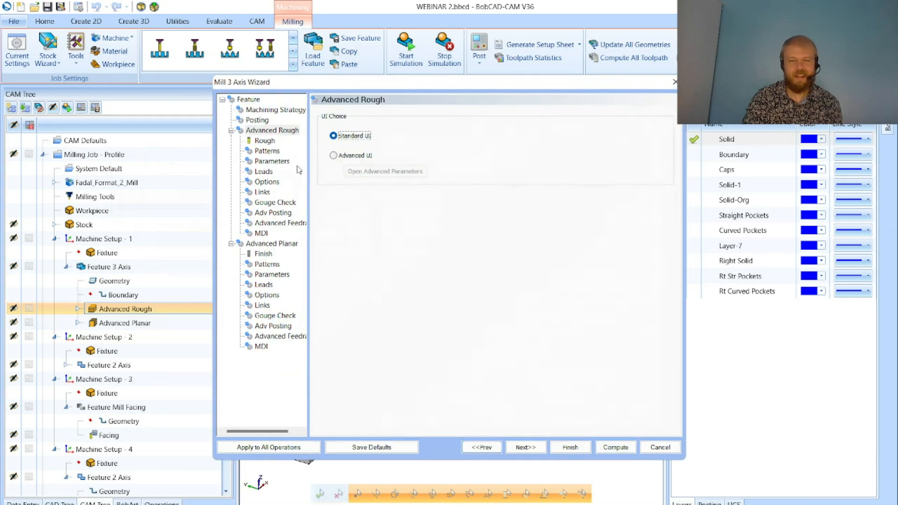
pyautogui.click(266, 181)
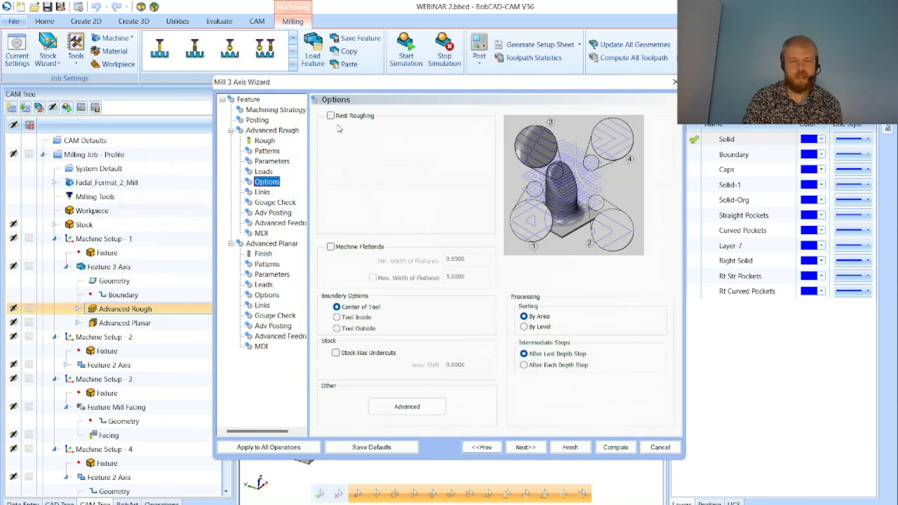
pyautogui.click(272, 161)
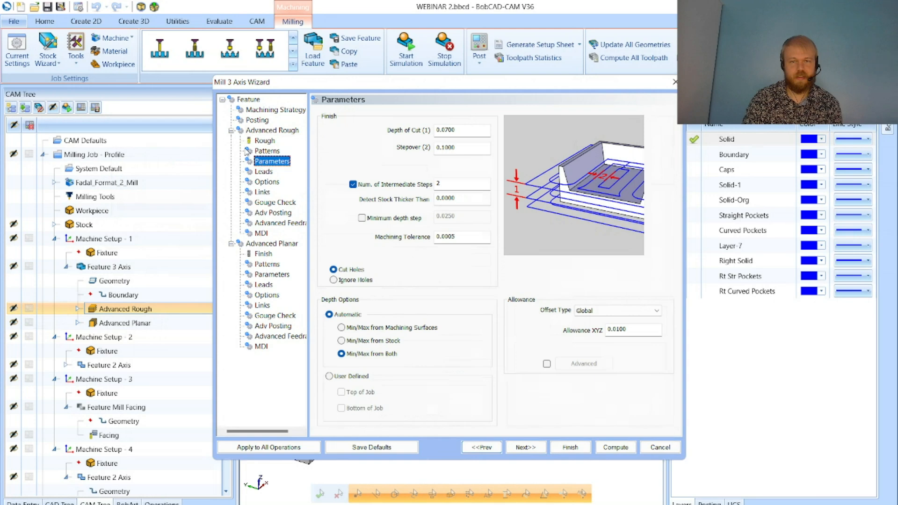
pyautogui.click(266, 151)
pyautogui.click(272, 161)
pyautogui.click(263, 171)
pyautogui.click(610, 449)
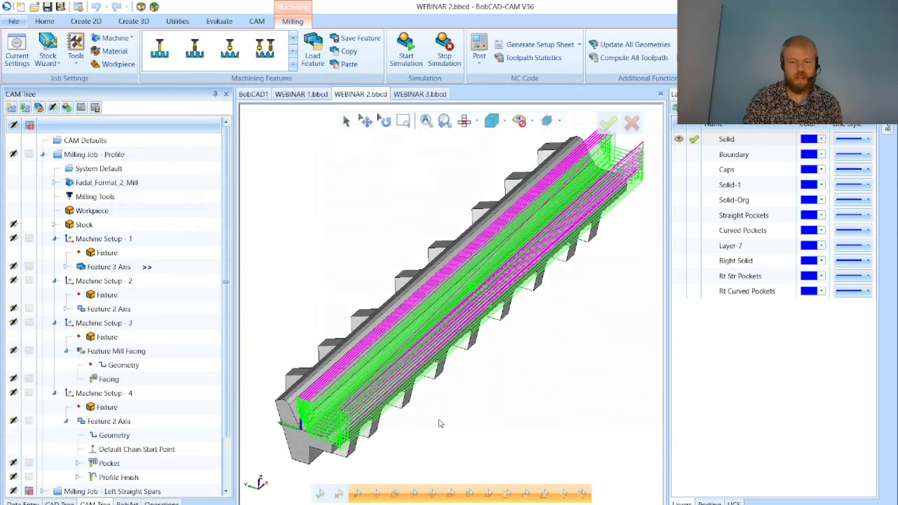
# Examine the Advanced Rough toolpath at the part's end and along its back side, and highlight the Advanced Planar toolpath
pyautogui.scroll(-2, 388, 328)
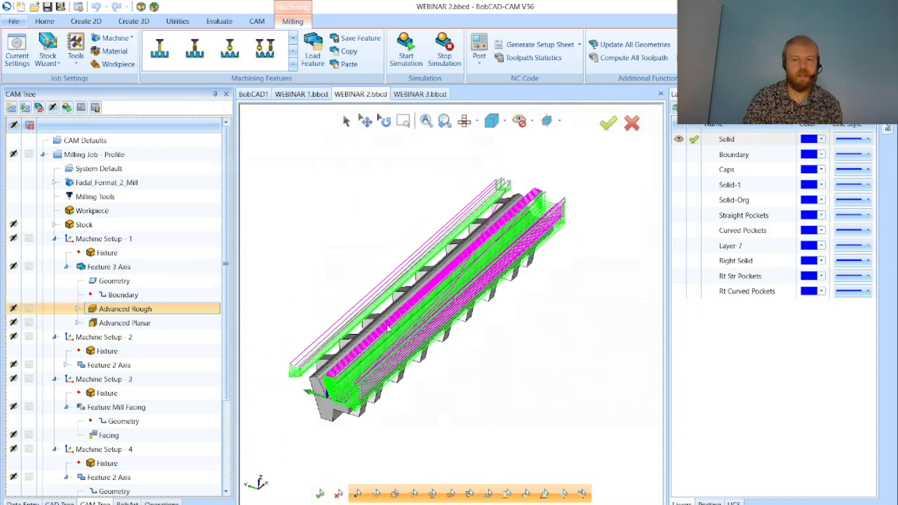
pyautogui.scroll(5, 310, 371)
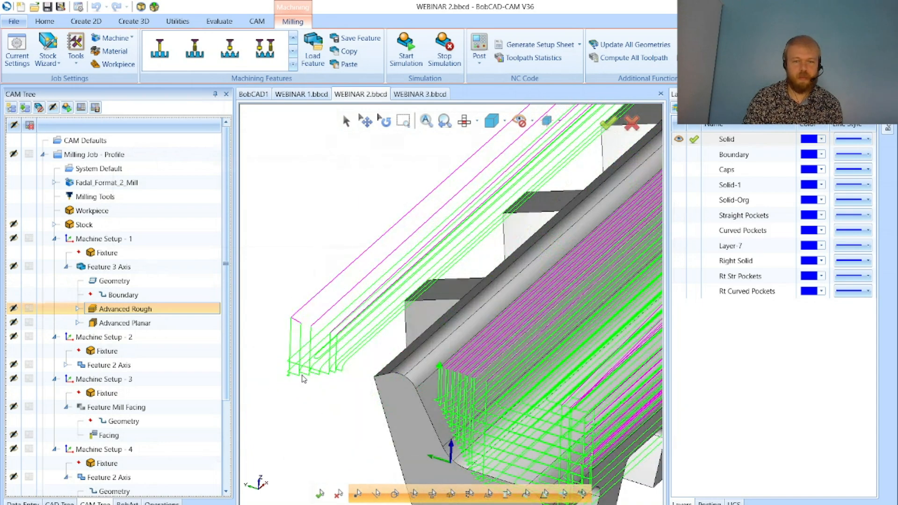
pyautogui.scroll(-2, 345, 363)
pyautogui.moveTo(374, 360); pyautogui.dragTo(416, 365, button='middle')
pyautogui.scroll(-3, 393, 369)
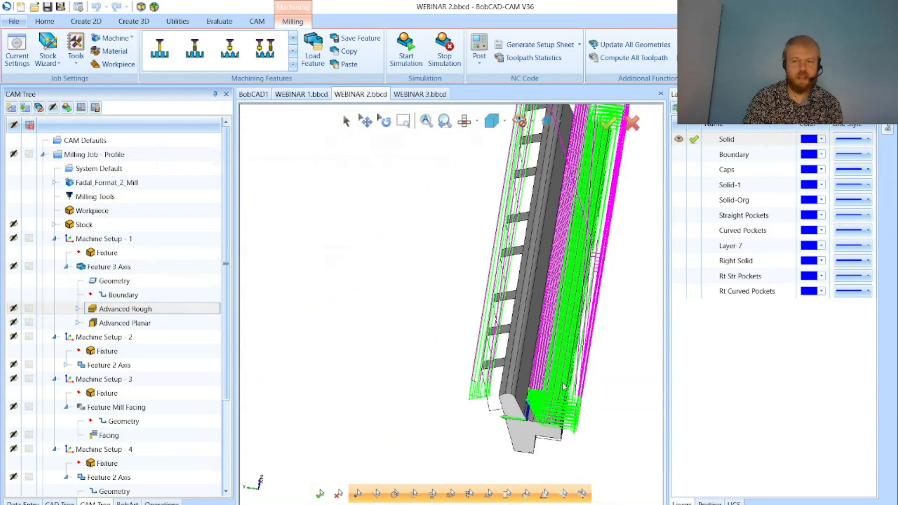
pyautogui.scroll(3, 563, 386)
pyautogui.scroll(-4, 403, 406)
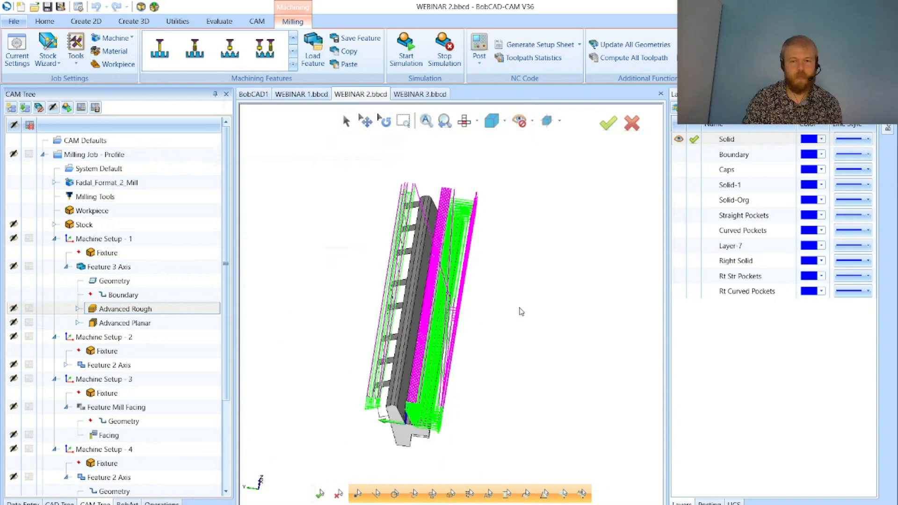
pyautogui.moveTo(521, 311); pyautogui.dragTo(543, 276, button='middle')
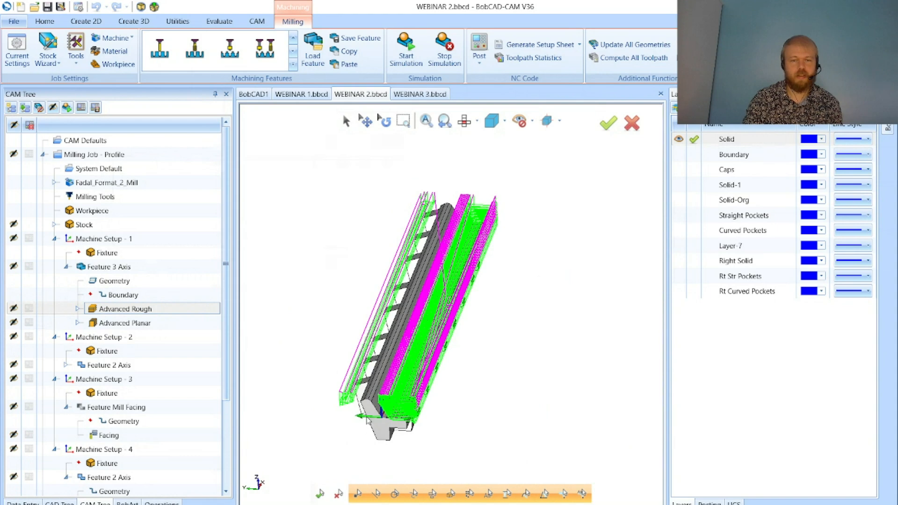
pyautogui.scroll(2, 367, 420)
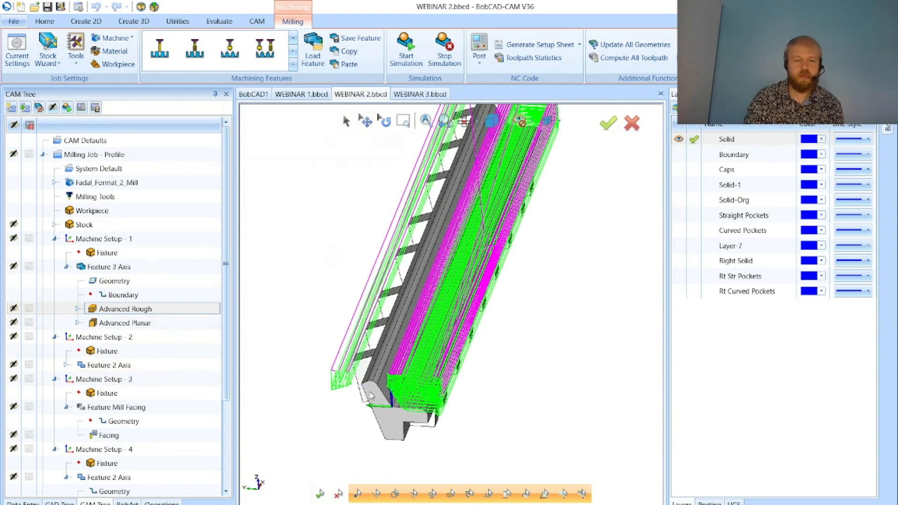
pyautogui.scroll(-2, 408, 424)
pyautogui.click(179, 326)
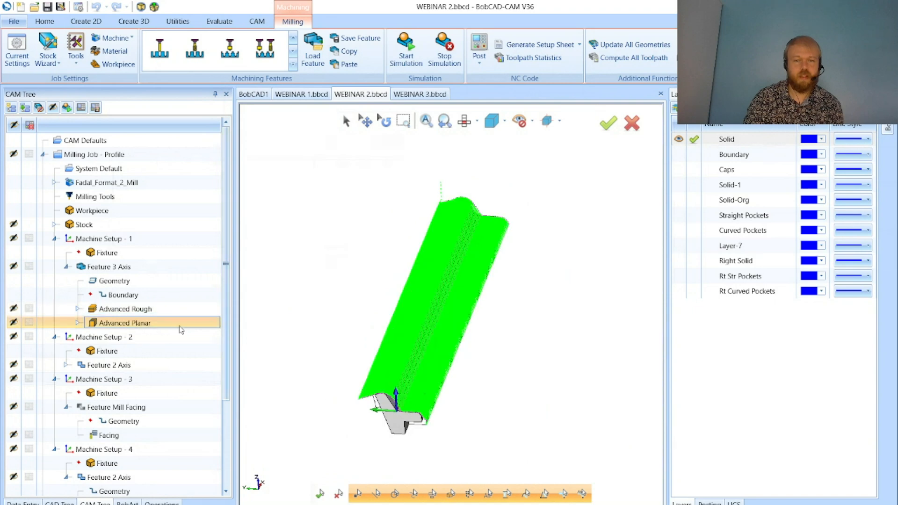
# Disable all operations of Milling Job - Profile except Feature 3 Axis in Machine Setup - 1
pyautogui.click(29, 154)
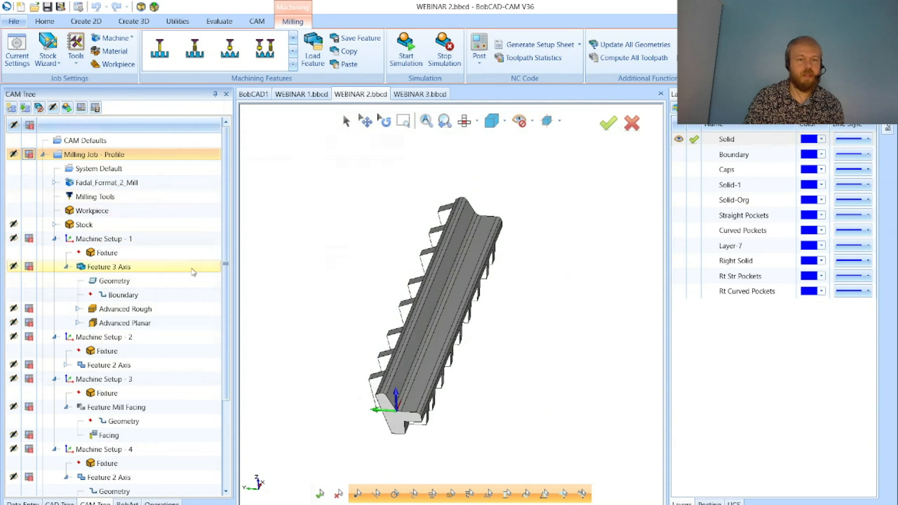
pyautogui.click(95, 270)
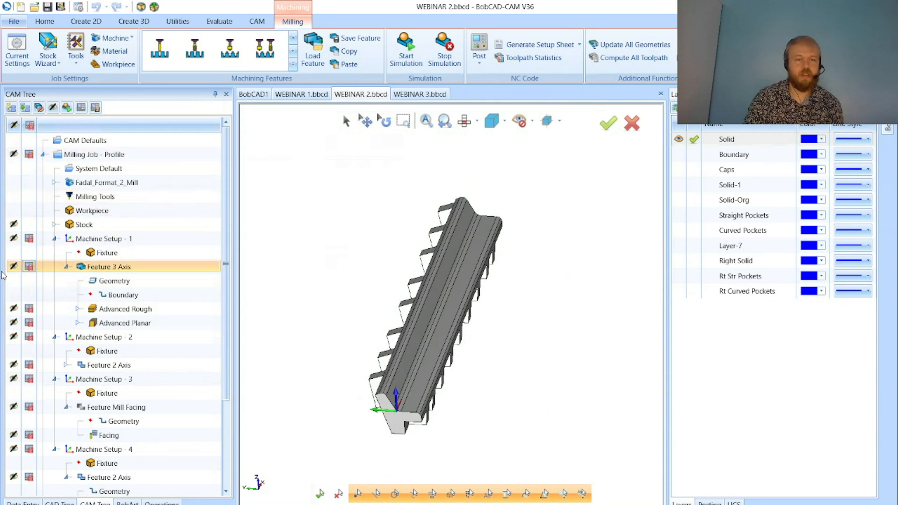
pyautogui.click(29, 266)
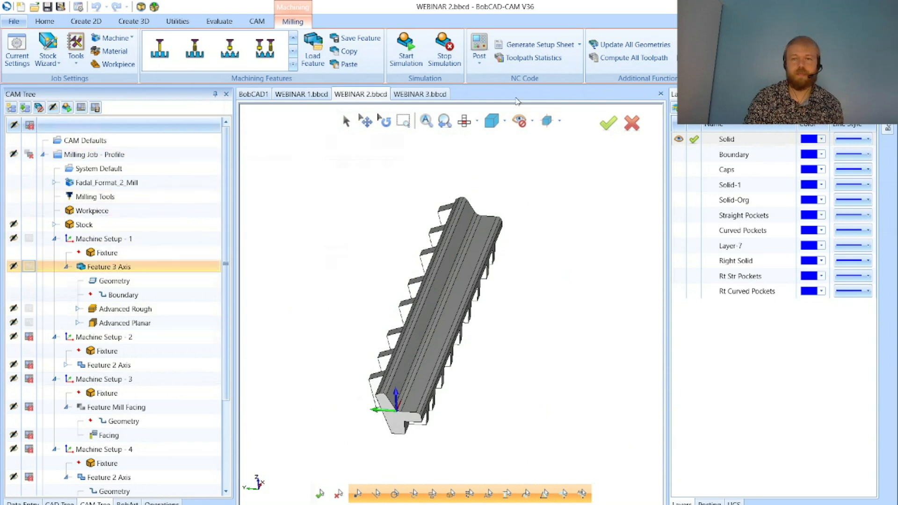
# Simulate the Feature 3 Axis machining at an increased run speed, with the toolpath display hidden
pyautogui.click(405, 51)
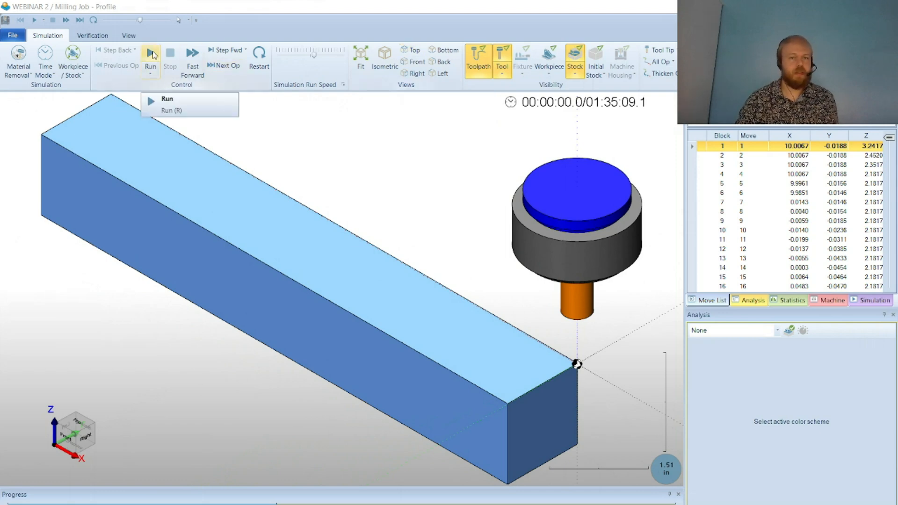
pyautogui.click(153, 55)
pyautogui.moveTo(313, 55); pyautogui.dragTo(341, 56)
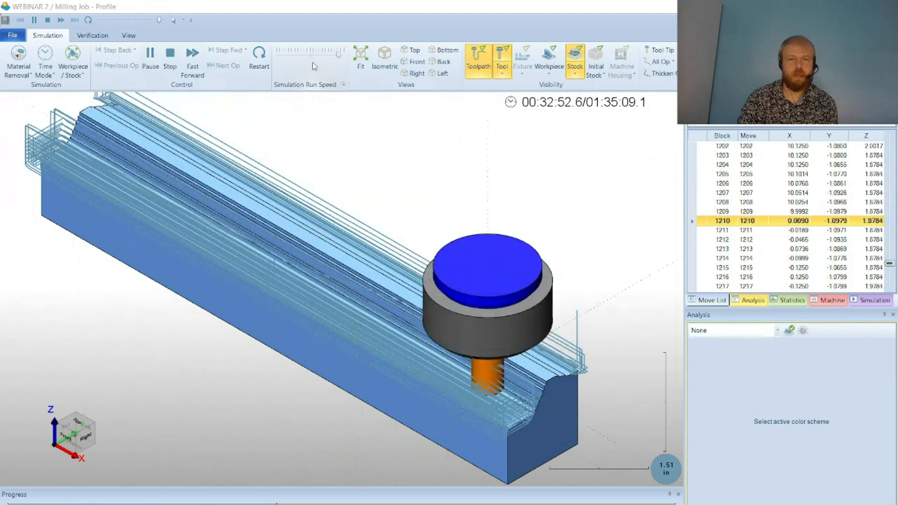
pyautogui.click(324, 55)
pyautogui.click(477, 58)
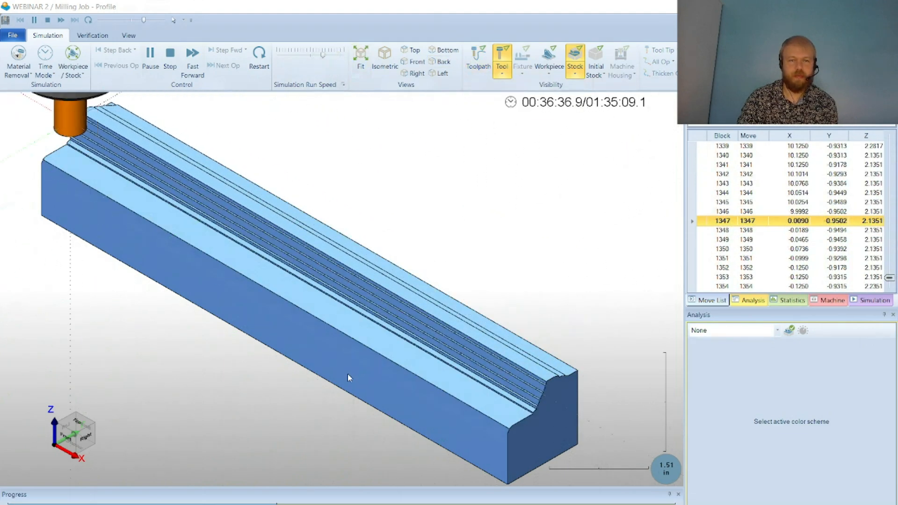
# Speed up the profile machining simulation and examine the stepped roughing marks at the end face while the finishing pass runs
pyautogui.moveTo(347, 374); pyautogui.dragTo(375, 376)
pyautogui.scroll(1, 467, 335)
pyautogui.scroll(2, 347, 311)
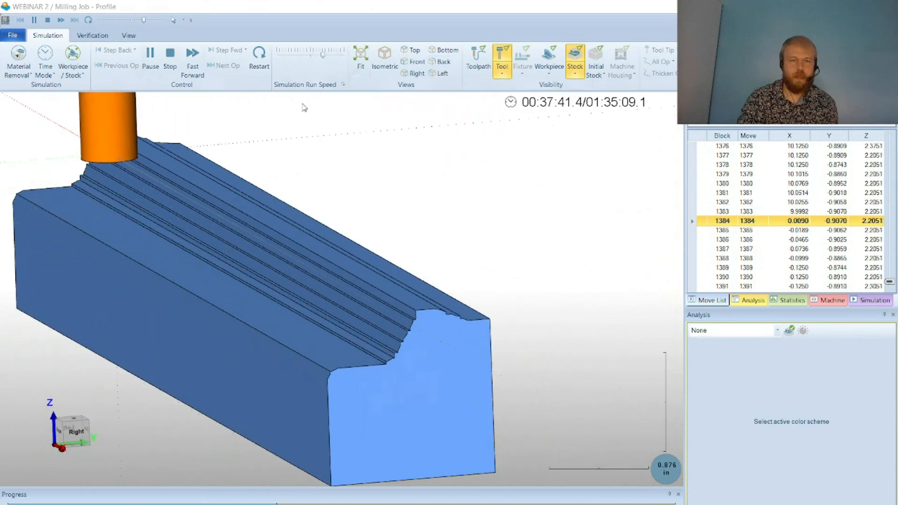
pyautogui.click(326, 57)
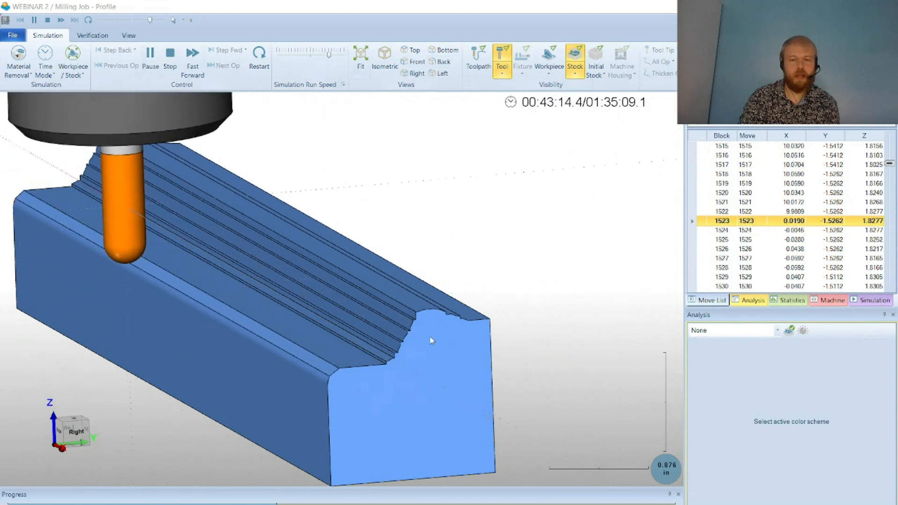
pyautogui.scroll(-1, 421, 339)
pyautogui.scroll(10, 417, 340)
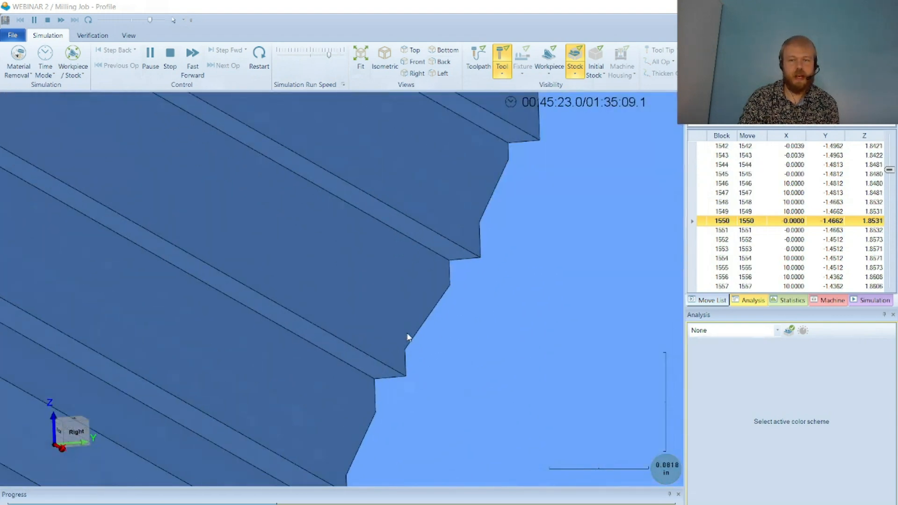
pyautogui.scroll(-9, 463, 255)
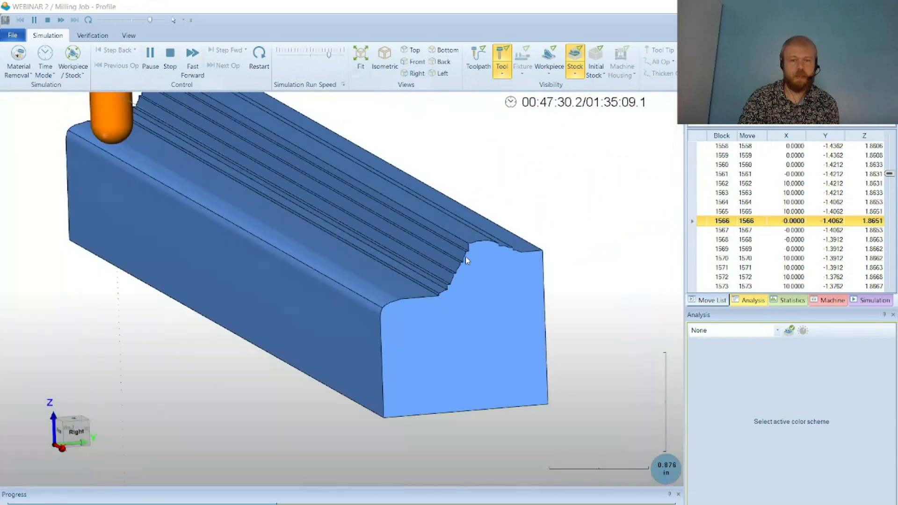
pyautogui.scroll(3, 468, 247)
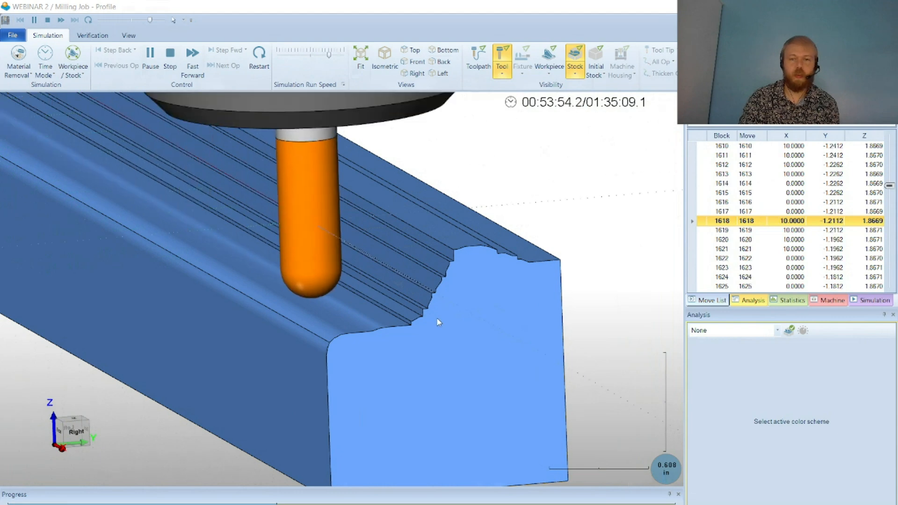
pyautogui.scroll(-3, 420, 363)
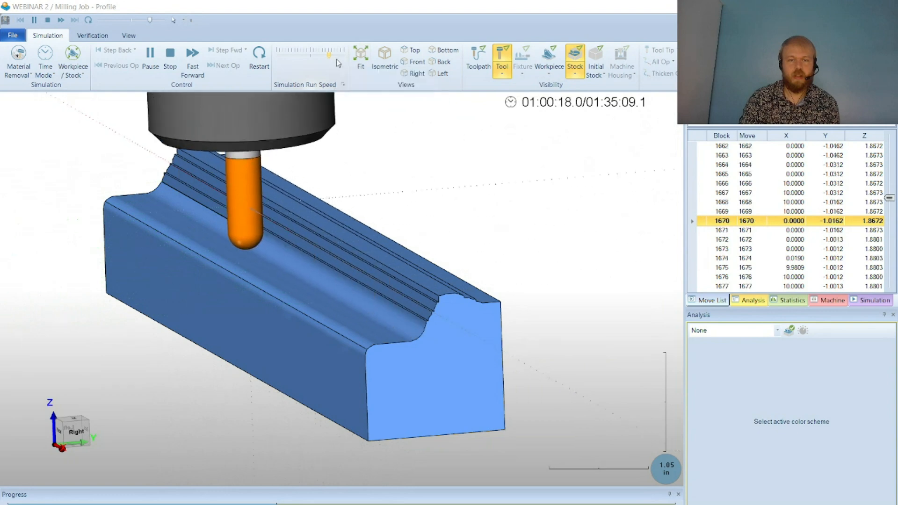
# Raise the simulation speed further to finish the run, and examine the finished profile surface from both ends
pyautogui.moveTo(328, 54); pyautogui.dragTo(335, 54)
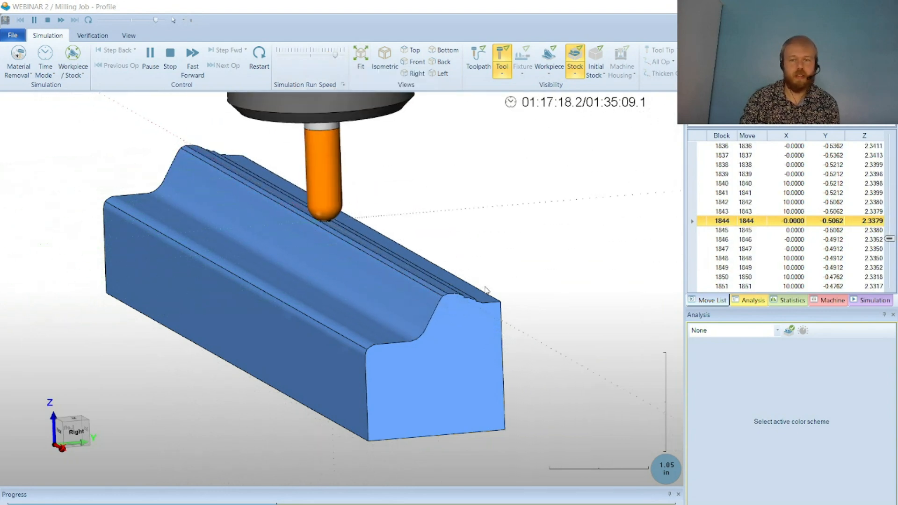
pyautogui.scroll(5, 486, 288)
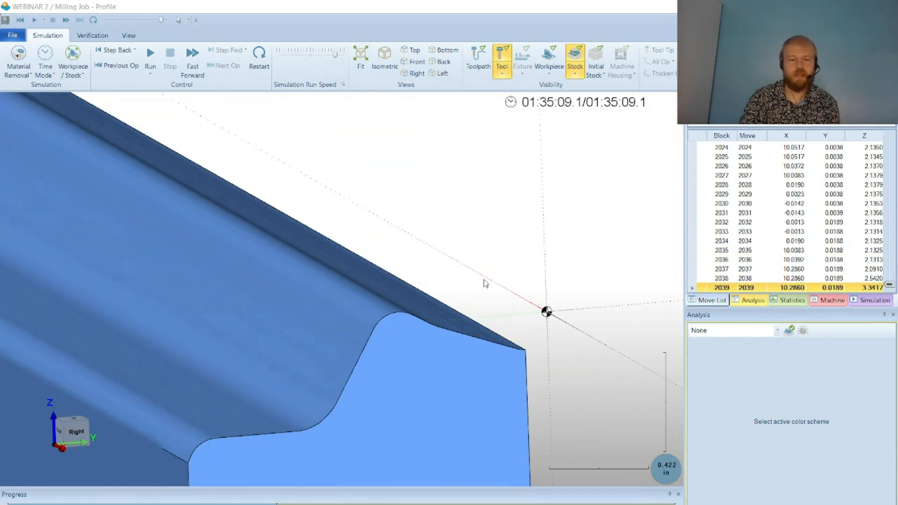
pyautogui.scroll(-5, 485, 283)
pyautogui.moveTo(512, 356); pyautogui.dragTo(509, 386, button='middle')
pyautogui.scroll(-4, 528, 319)
pyautogui.scroll(5, 164, 397)
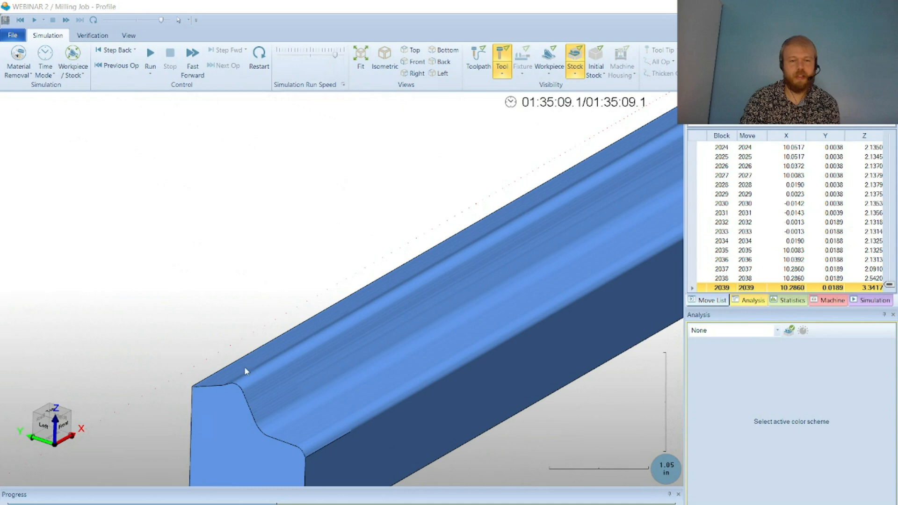
pyautogui.scroll(-4, 244, 371)
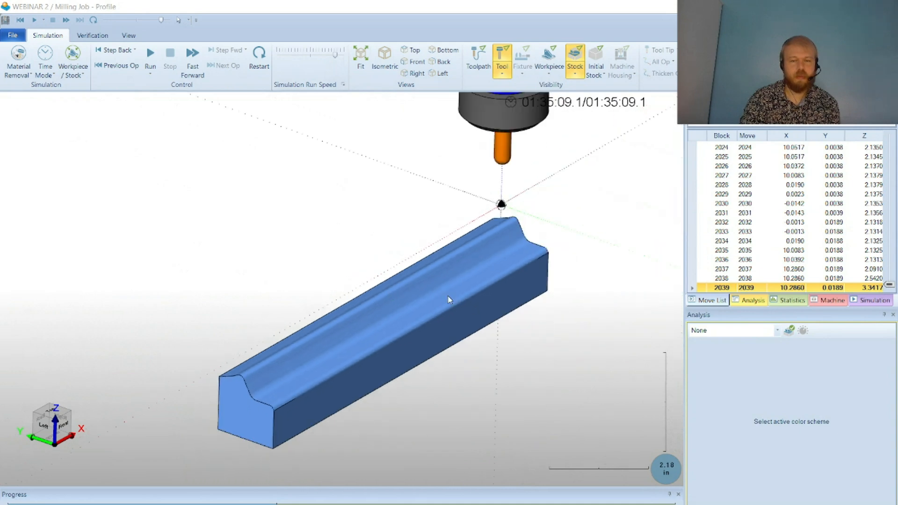
pyautogui.moveTo(449, 301); pyautogui.dragTo(485, 310, button='middle')
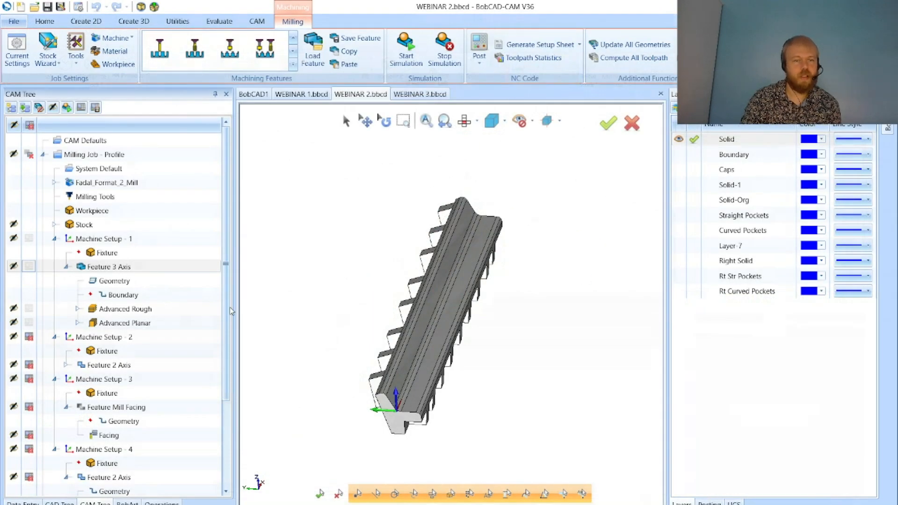
# Compare the axes of Machine Setup - 1 and Machine Setup - 4 against the part's profile side and pocket side
pyautogui.click(171, 241)
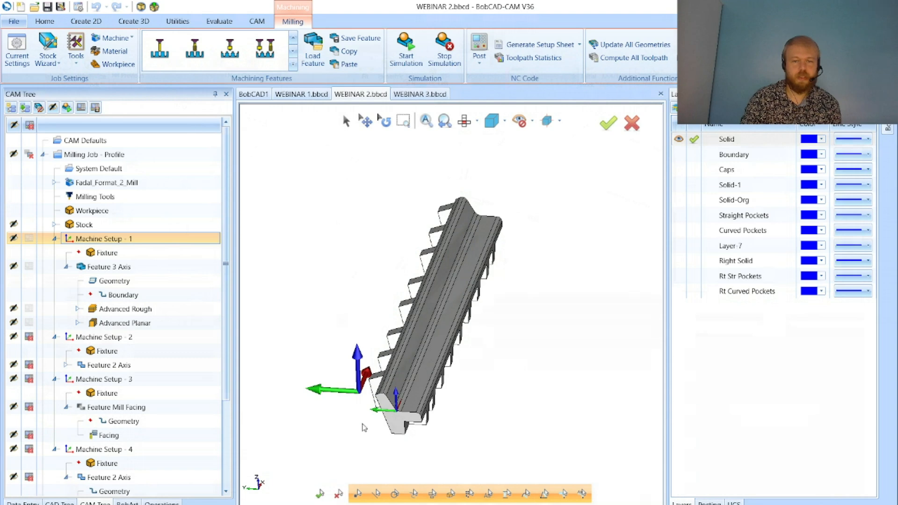
pyautogui.moveTo(335, 445)
pyautogui.mouseDown(button='middle')
pyautogui.moveTo(336, 422)
pyautogui.moveTo(337, 432)
pyautogui.mouseUp(button='middle')
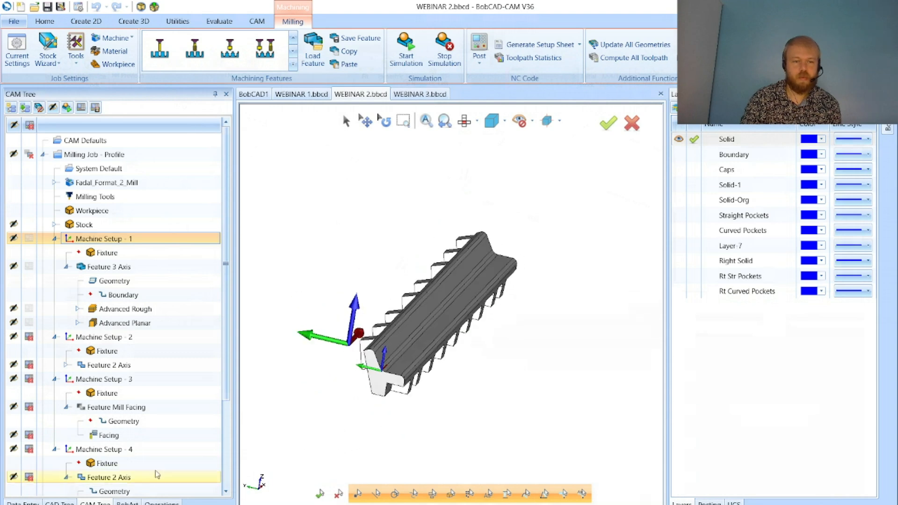
pyautogui.click(158, 447)
pyautogui.moveTo(470, 290); pyautogui.dragTo(598, 341, button='middle')
pyautogui.moveTo(386, 323); pyautogui.dragTo(377, 268, button='middle')
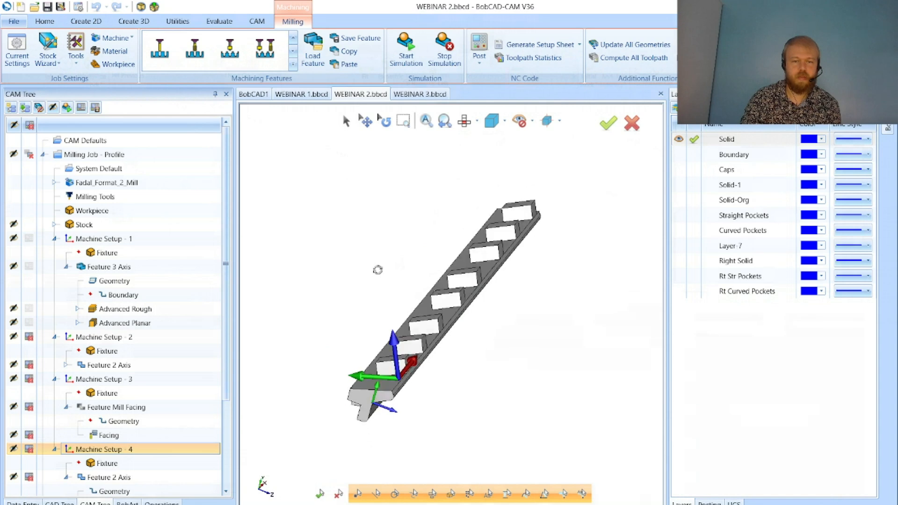
pyautogui.scroll(5, 380, 386)
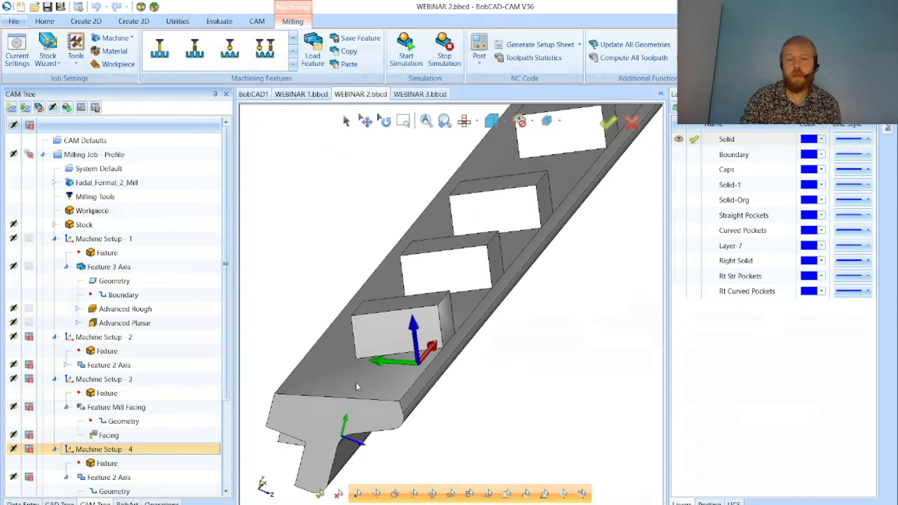
pyautogui.scroll(-3, 376, 381)
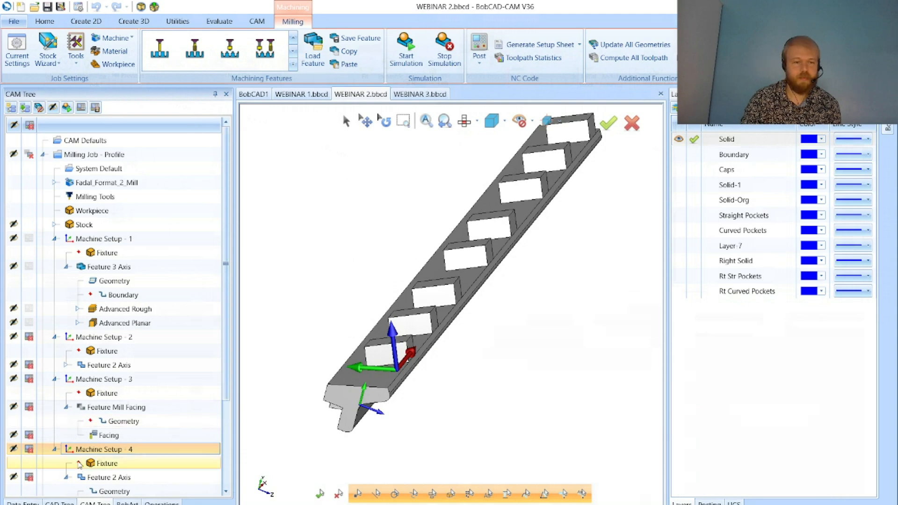
pyautogui.scroll(-3, 133, 421)
pyautogui.scroll(2, 131, 397)
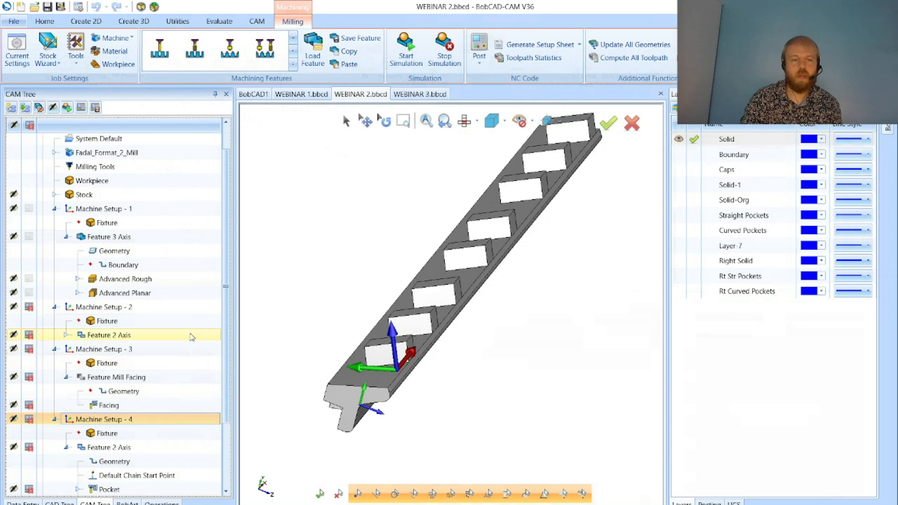
# Show the stock around the part and check where the Machine Setup - 1 origin sits on it
pyautogui.click(167, 211)
pyautogui.moveTo(513, 274); pyautogui.dragTo(489, 255, button='middle')
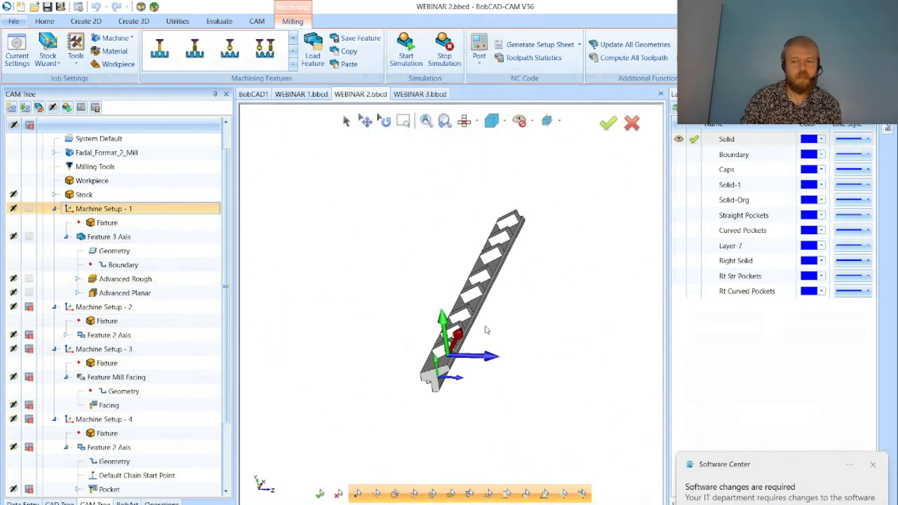
pyautogui.moveTo(538, 345); pyautogui.dragTo(390, 430, button='middle')
pyautogui.moveTo(577, 241); pyautogui.dragTo(411, 374, button='middle')
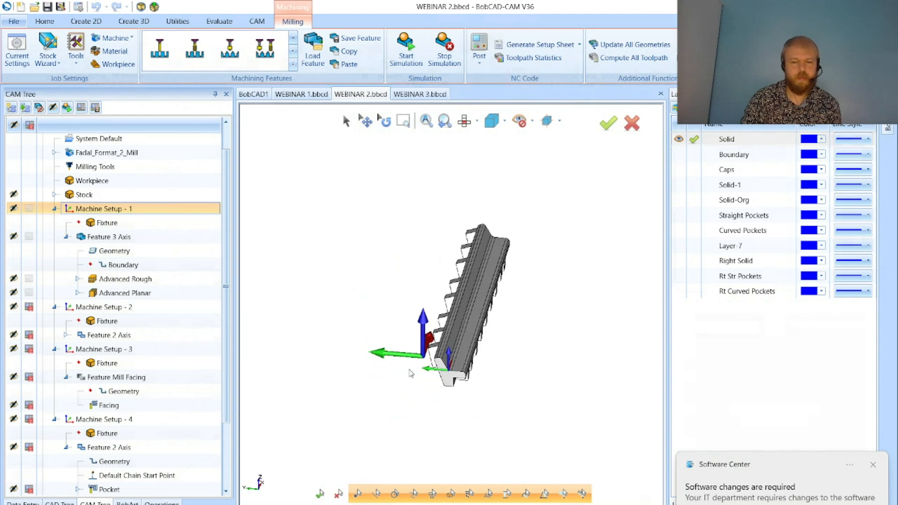
pyautogui.click(14, 194)
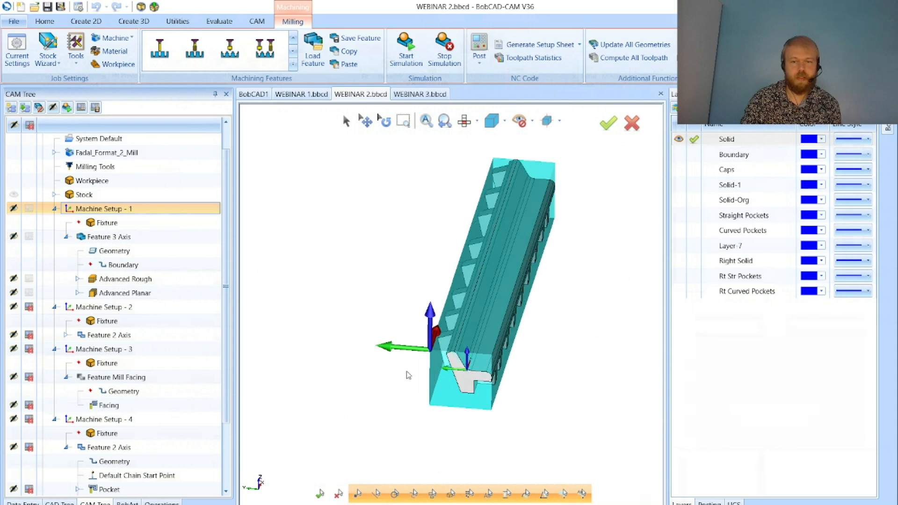
pyautogui.scroll(5, 430, 351)
pyautogui.scroll(-4, 436, 350)
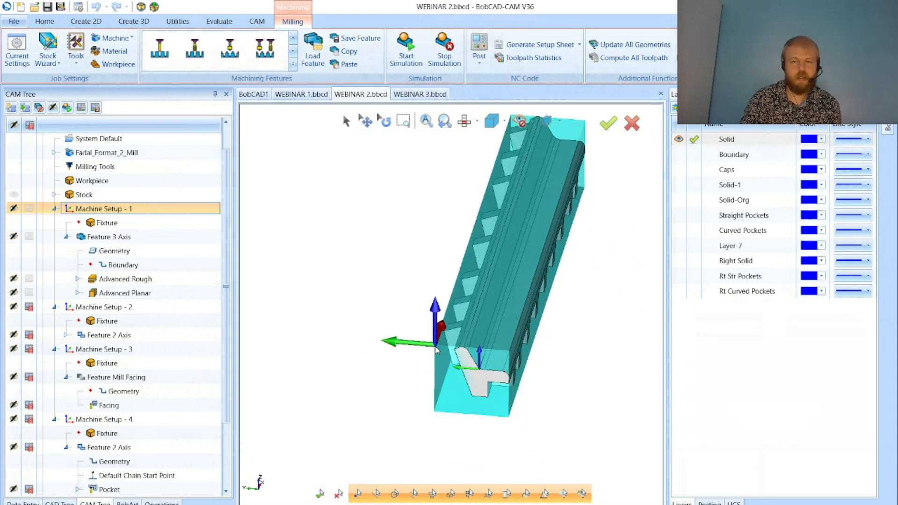
# Check the origin and axis directions of Machine Setup - 2, Machine Setup - 3 and Machine Setup - 4 on the stock
pyautogui.click(187, 310)
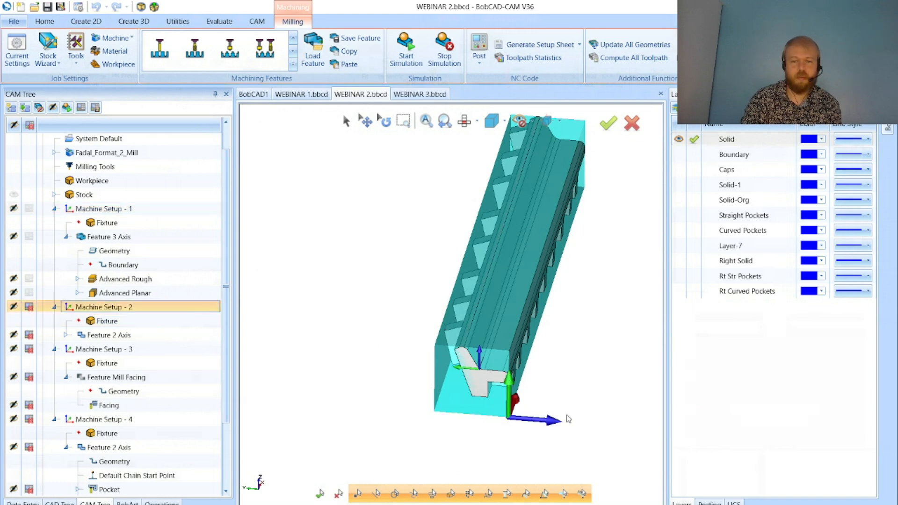
pyautogui.click(199, 350)
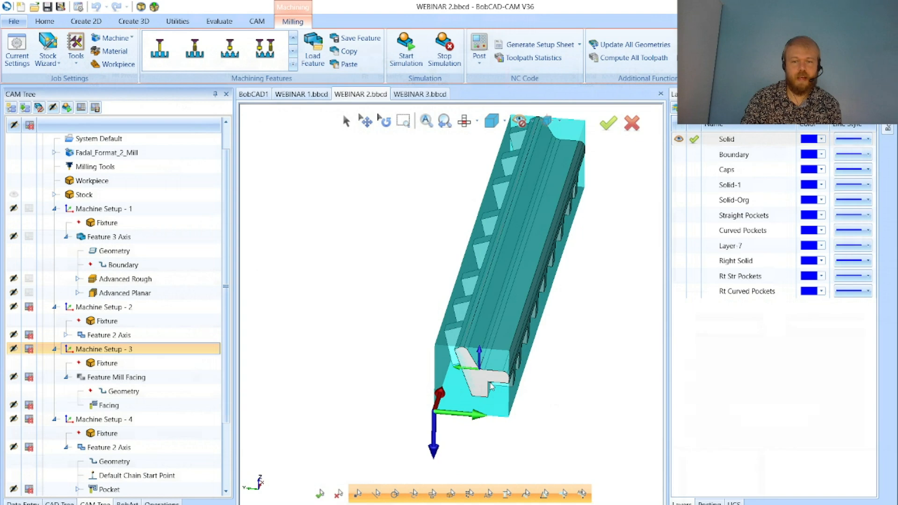
pyautogui.click(148, 417)
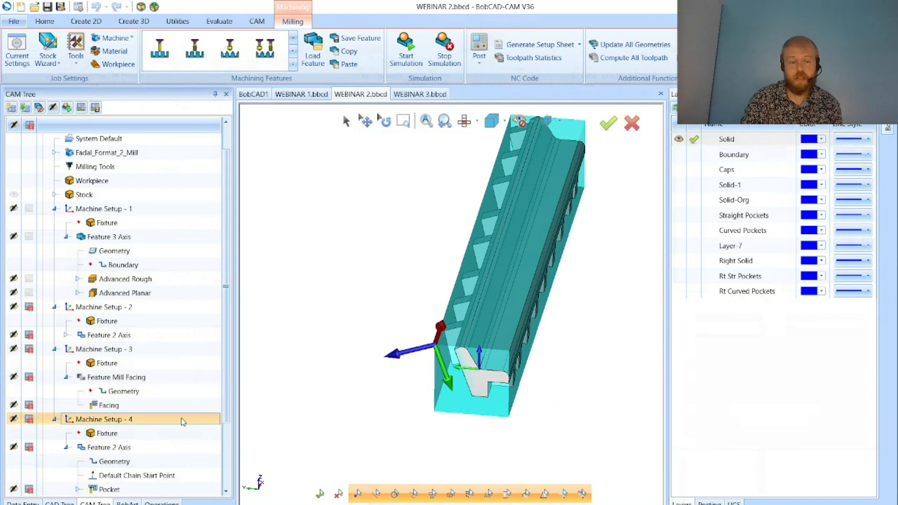
# Move Machine Setup - 4 directly after Machine Setup - 1 and rename it Machine Setup - 2
pyautogui.moveTo(183, 421); pyautogui.dragTo(137, 217)
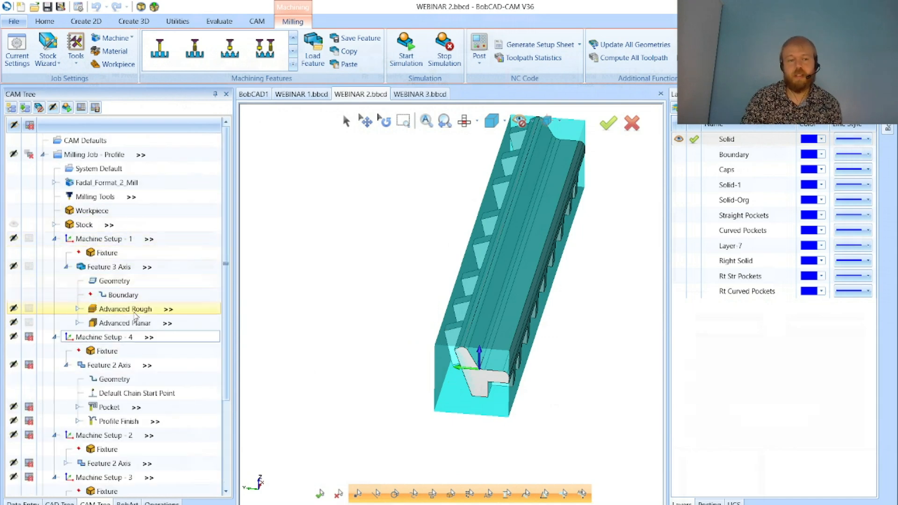
pyautogui.click(124, 341)
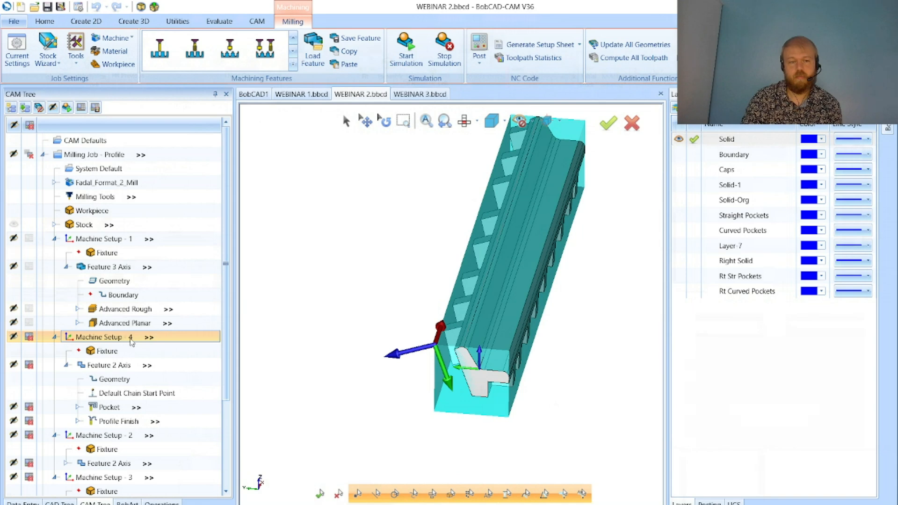
pyautogui.rightClick(131, 342)
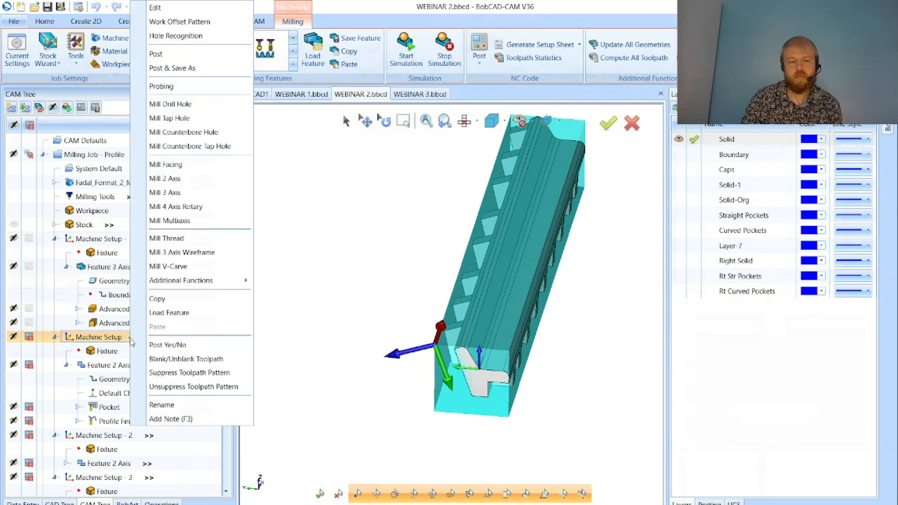
pyautogui.click(158, 405)
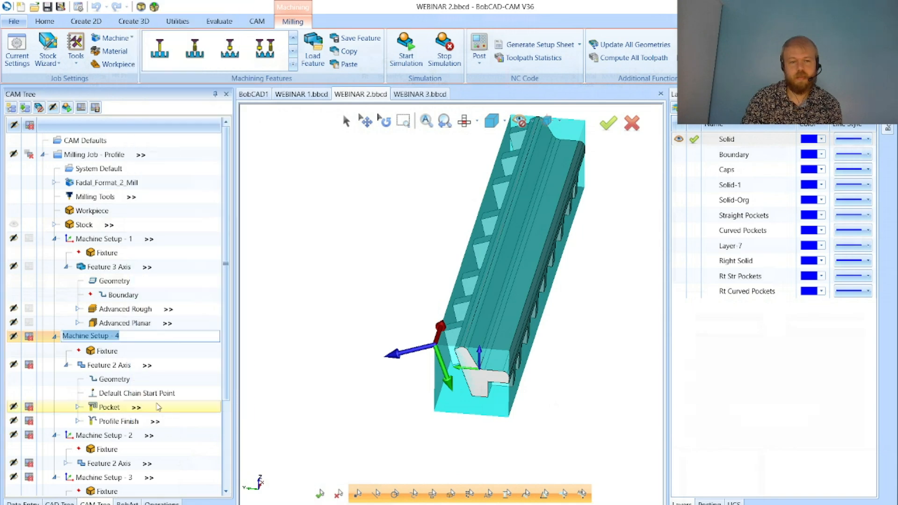
pyautogui.click(128, 335)
pyautogui.write('2')
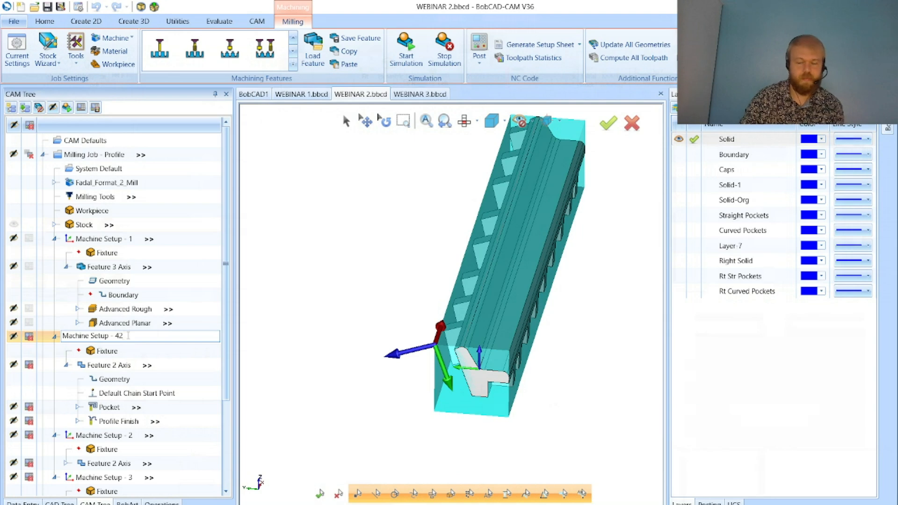
pyautogui.press('BackSpace')
pyautogui.press('BackSpace')
pyautogui.write('2')
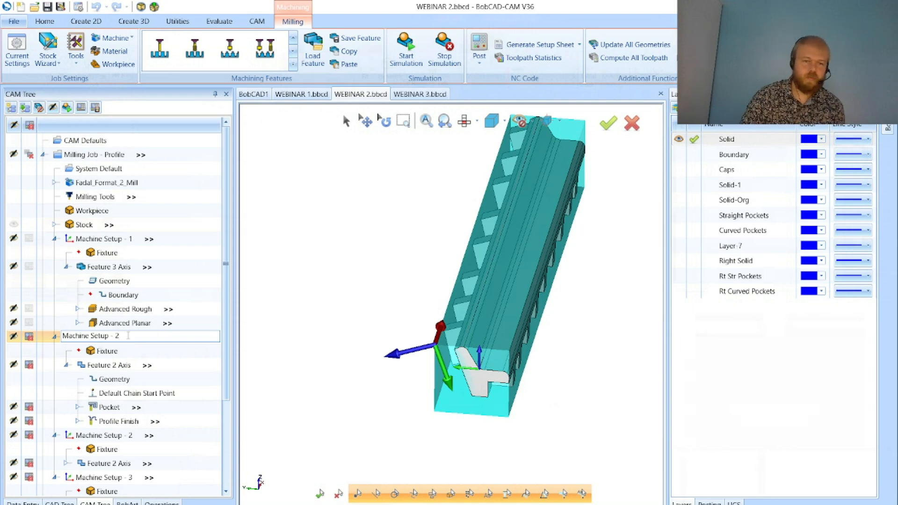
pyautogui.click(146, 365)
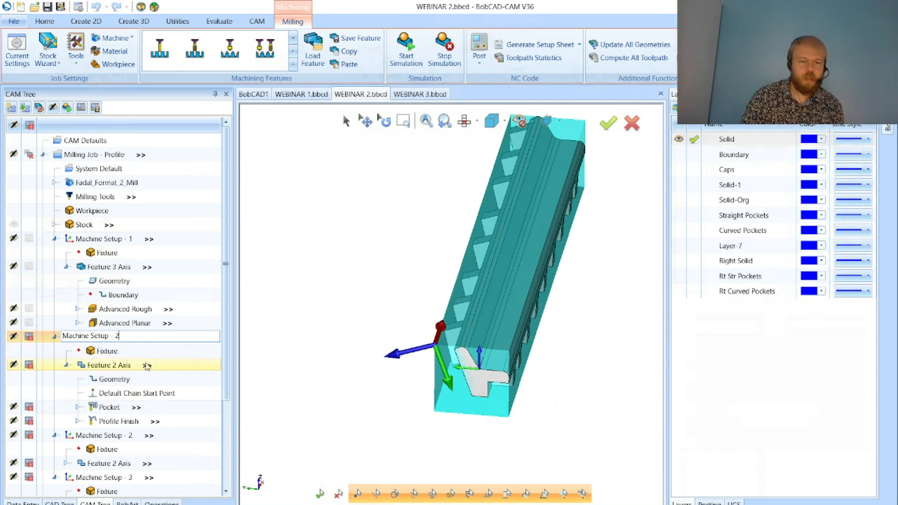
# Rename the original Machine Setup - 2, which follows the moved pocket setup, as Machine Setup - 3
pyautogui.rightClick(122, 434)
pyautogui.click(154, 417)
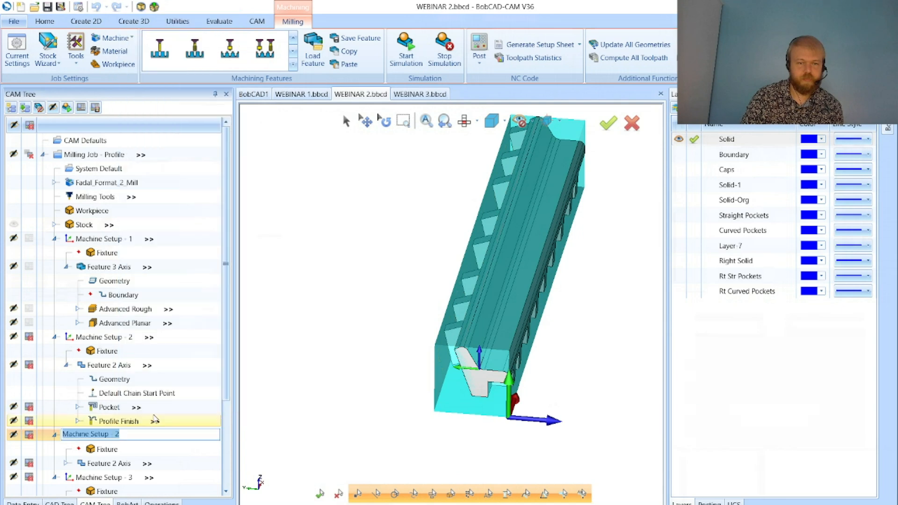
pyautogui.press('End')
pyautogui.press('BackSpace')
pyautogui.write('3')
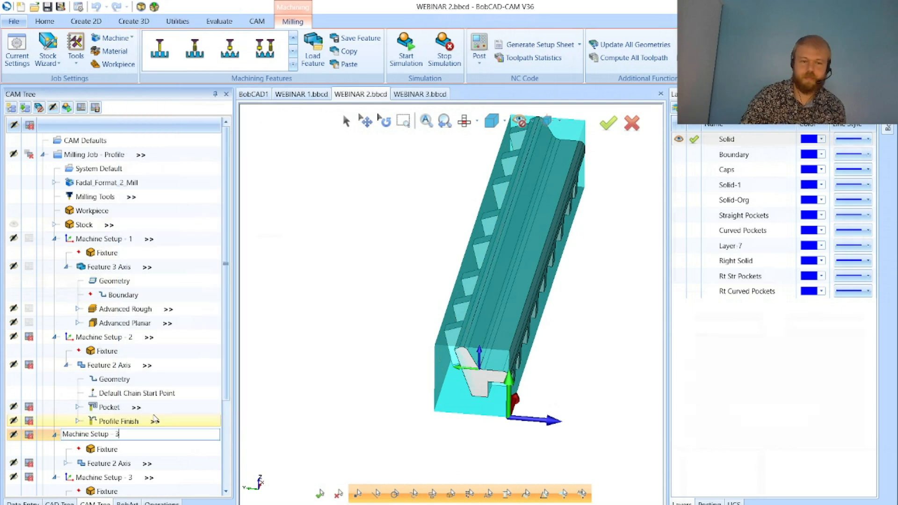
pyautogui.press('Return')
# Rename the last machine setup, which holds the Mill Facing feature, as Machine Setup - 4
pyautogui.scroll(-1, 154, 417)
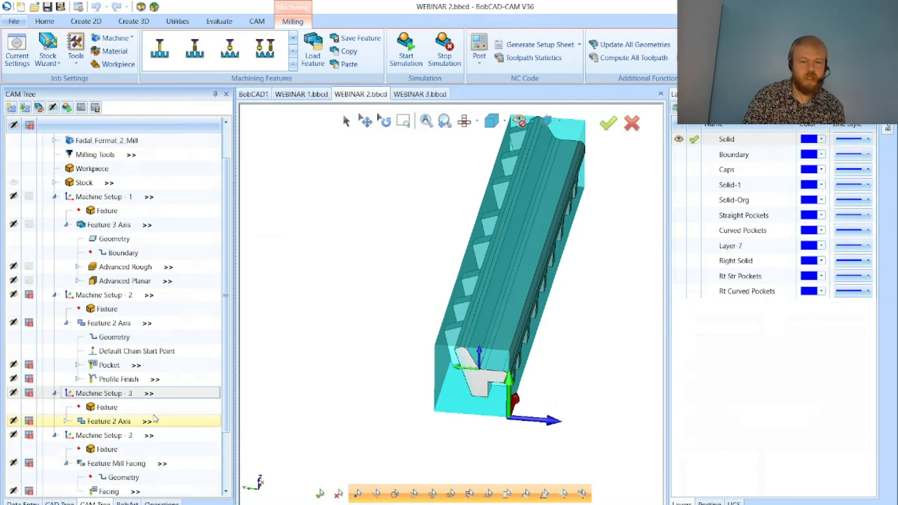
pyautogui.rightClick(126, 435)
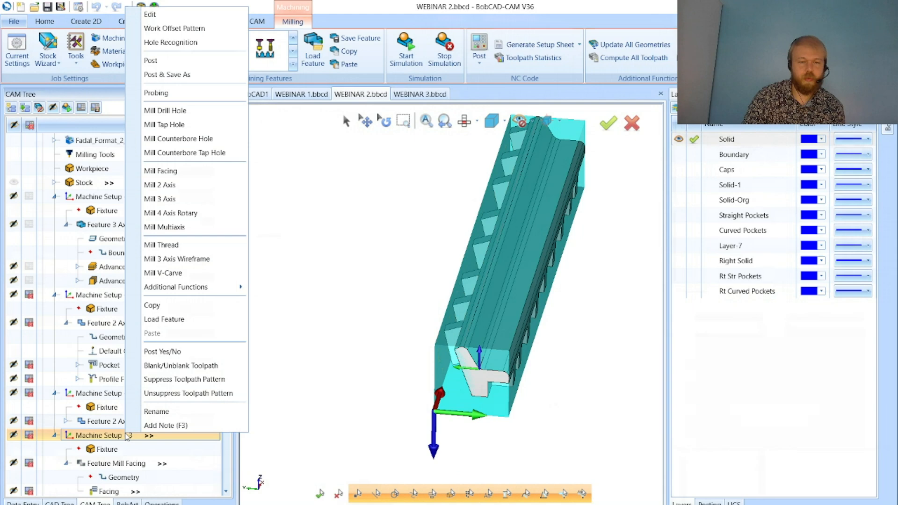
pyautogui.click(156, 411)
pyautogui.click(163, 431)
pyautogui.press('BackSpace')
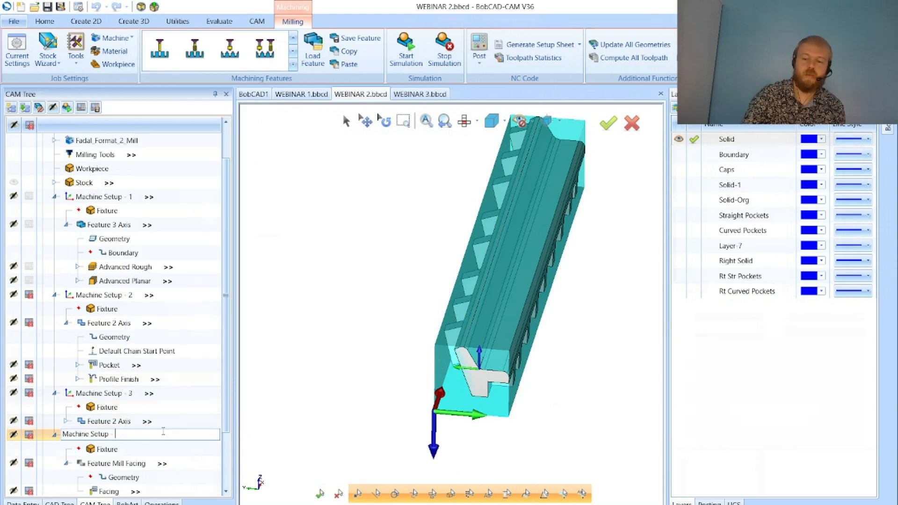
pyautogui.write('4')
pyautogui.press('Return')
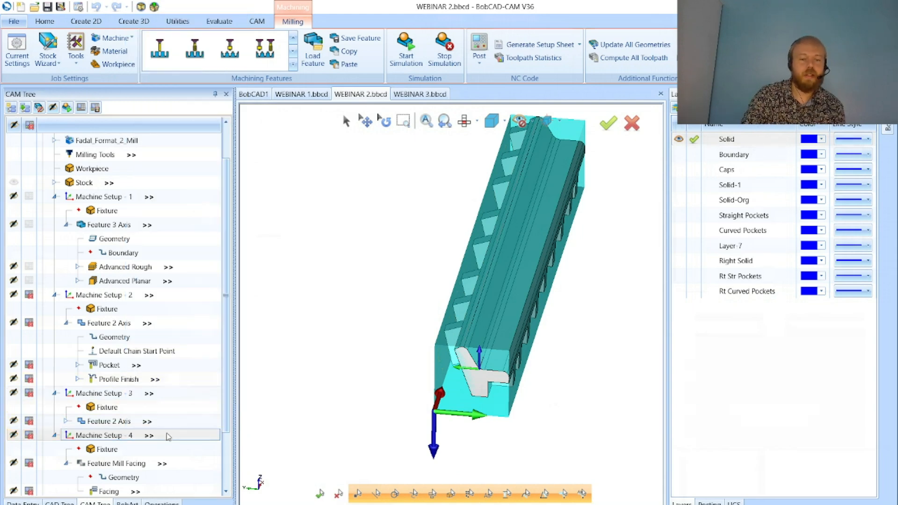
# Check the reordered machine setups in the tree and display the Pocket toolpath of Machine Setup - 2
pyautogui.scroll(1, 187, 398)
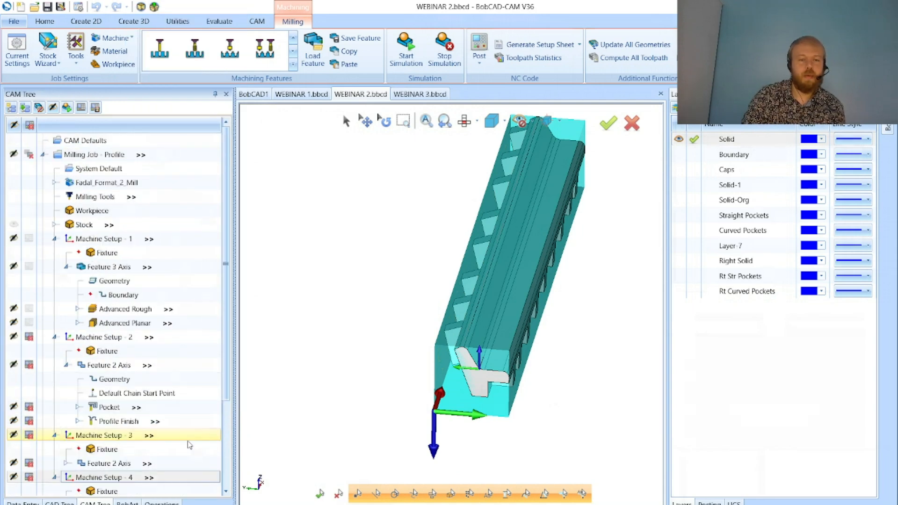
pyautogui.click(191, 267)
pyautogui.click(194, 351)
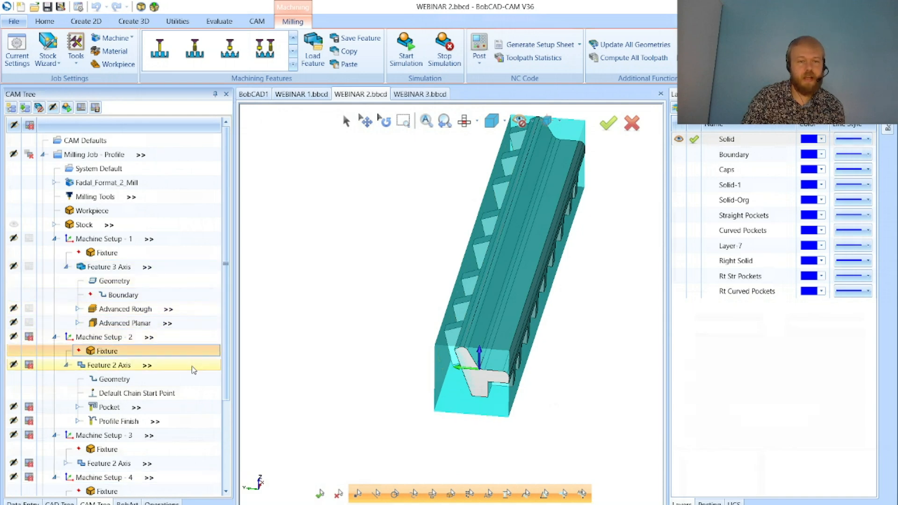
pyautogui.click(201, 408)
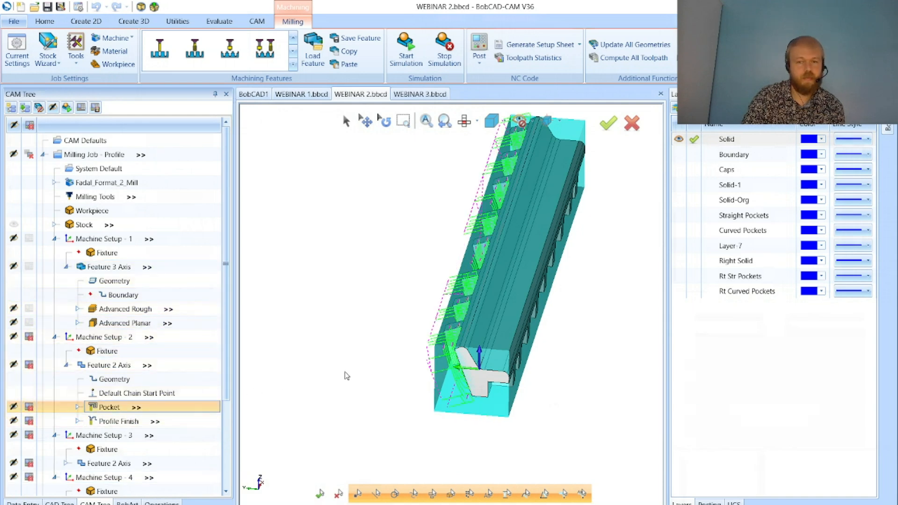
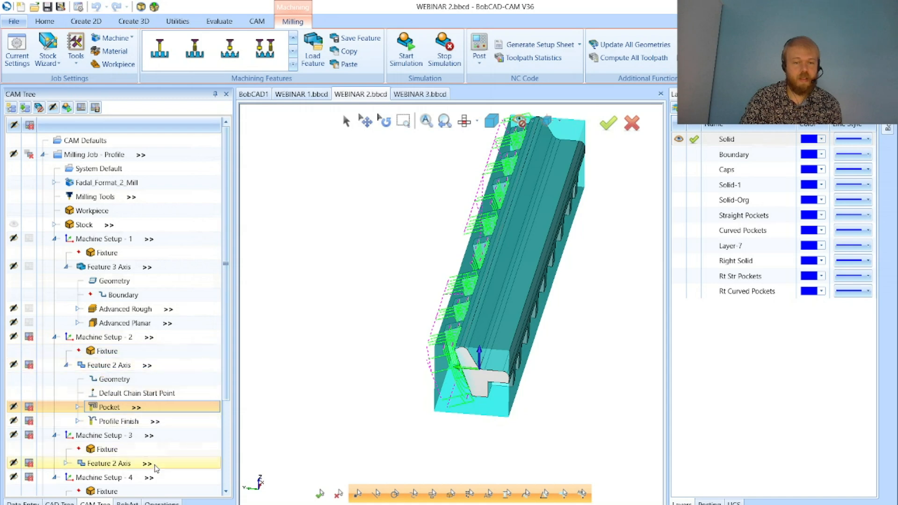
# Show the operation tree of the profile job and check that the Operations manager is enabled among the available managers
pyautogui.click(162, 503)
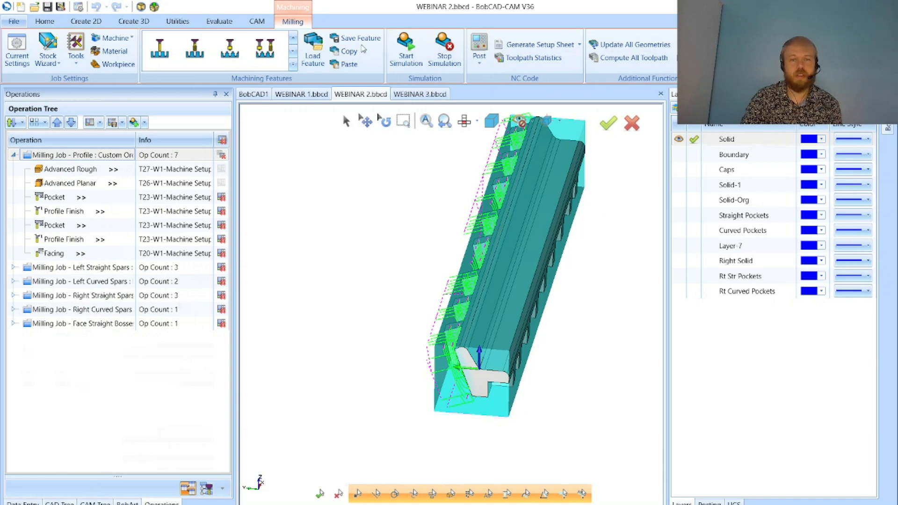
pyautogui.rightClick(374, 58)
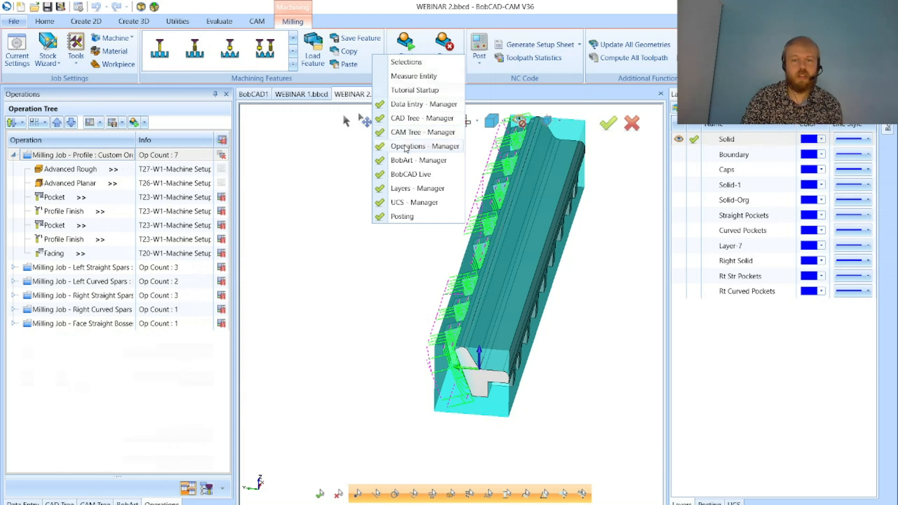
pyautogui.click(346, 196)
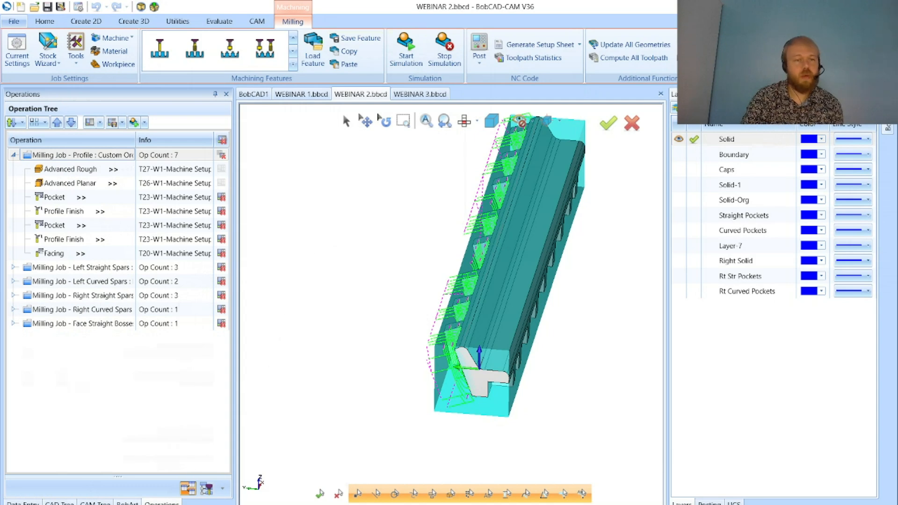
# Inspect the toolpaths of Advanced Rough, Advanced Planar, the first Pocket and its Profile Finish in operation order
pyautogui.click(104, 172)
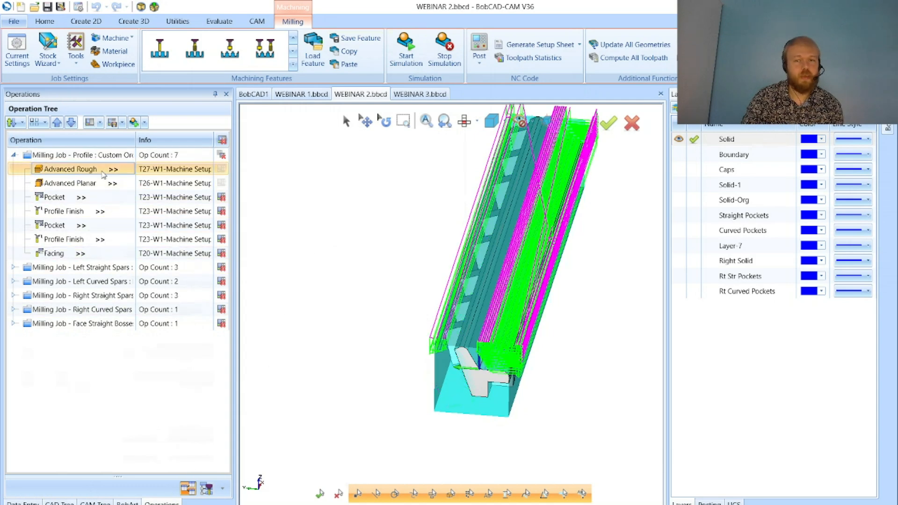
pyautogui.click(70, 183)
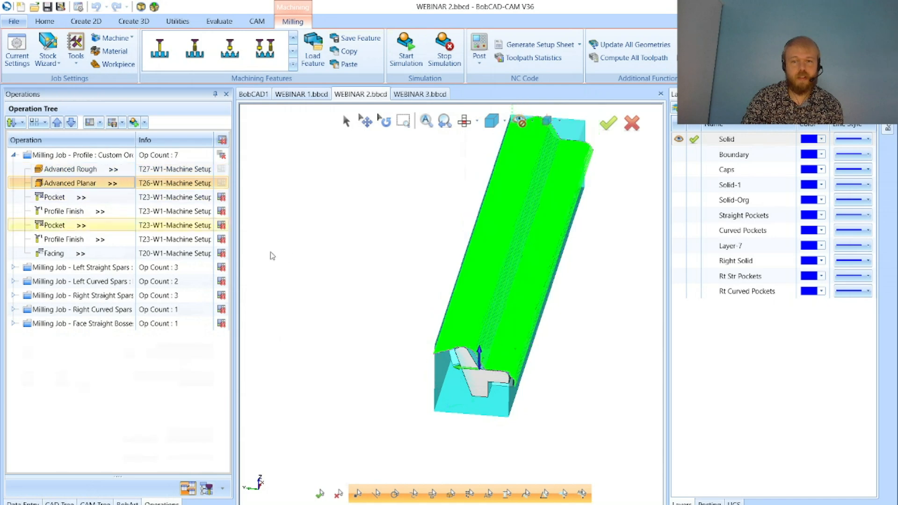
pyautogui.click(83, 200)
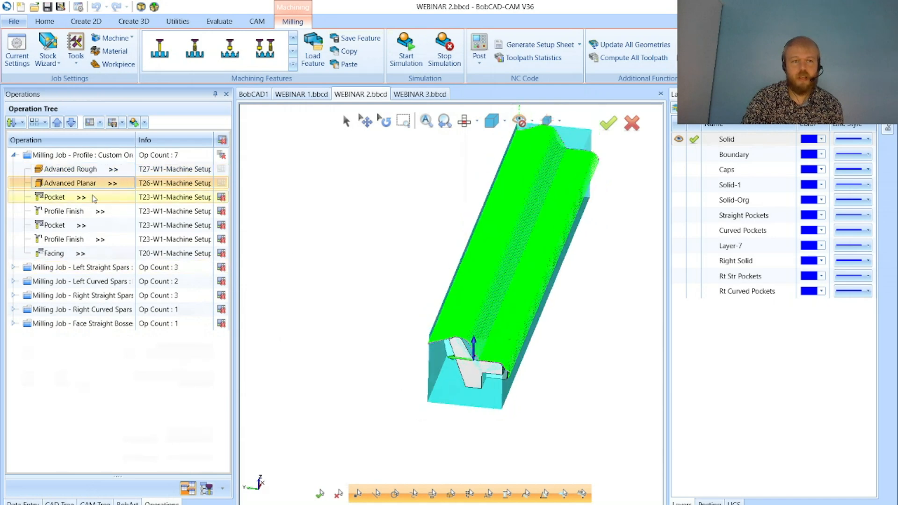
pyautogui.moveTo(452, 210); pyautogui.dragTo(613, 290, button='middle')
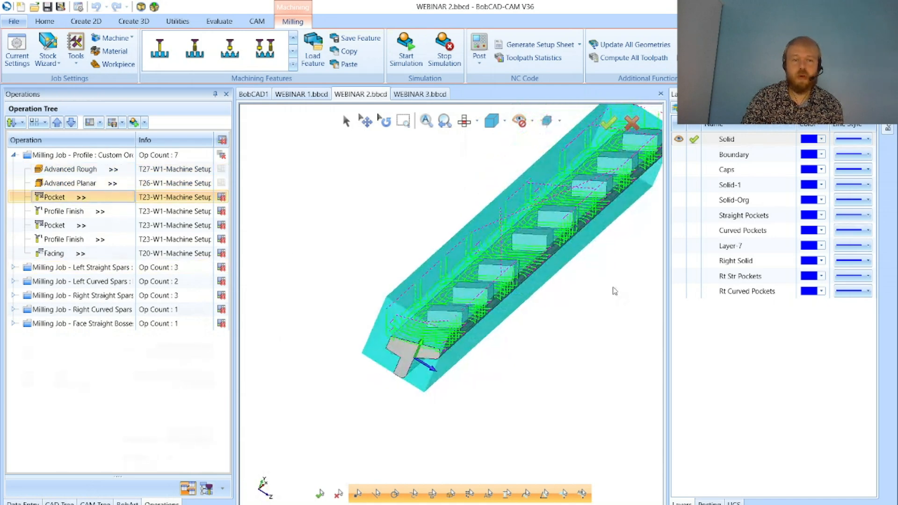
pyautogui.click(135, 212)
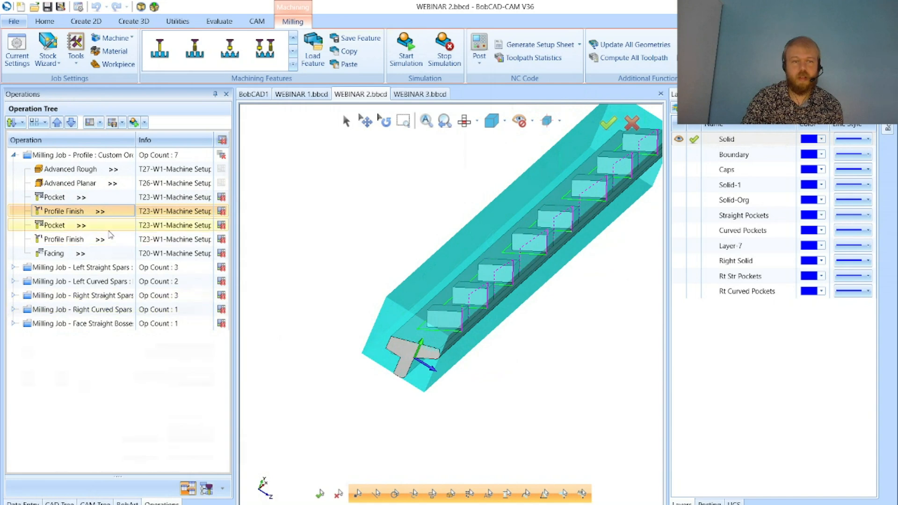
# Inspect the toolpaths of the second Pocket operation and the Facing operation on the part
pyautogui.click(108, 226)
pyautogui.moveTo(588, 209); pyautogui.dragTo(651, 405, button='middle')
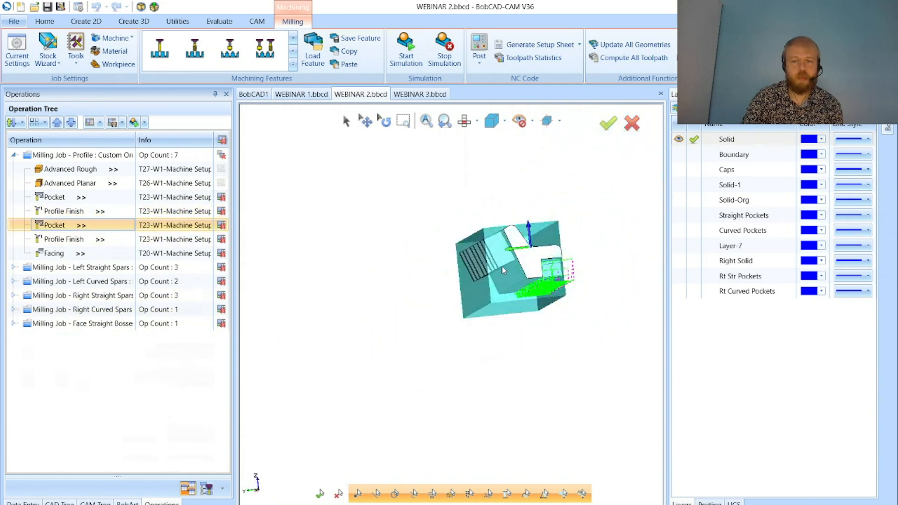
pyautogui.moveTo(504, 270); pyautogui.dragTo(486, 301, button='middle')
pyautogui.click(149, 253)
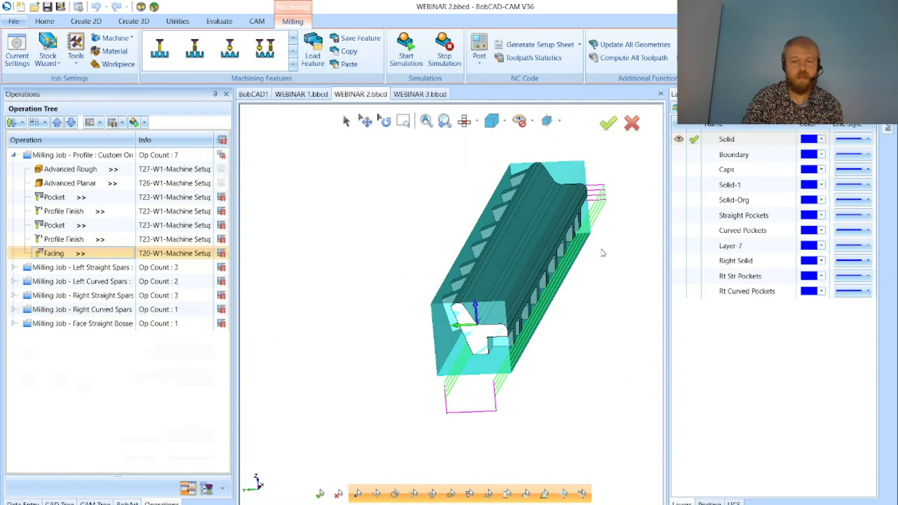
pyautogui.moveTo(603, 253); pyautogui.dragTo(522, 217, button='middle')
pyautogui.moveTo(585, 229); pyautogui.dragTo(522, 227, button='middle')
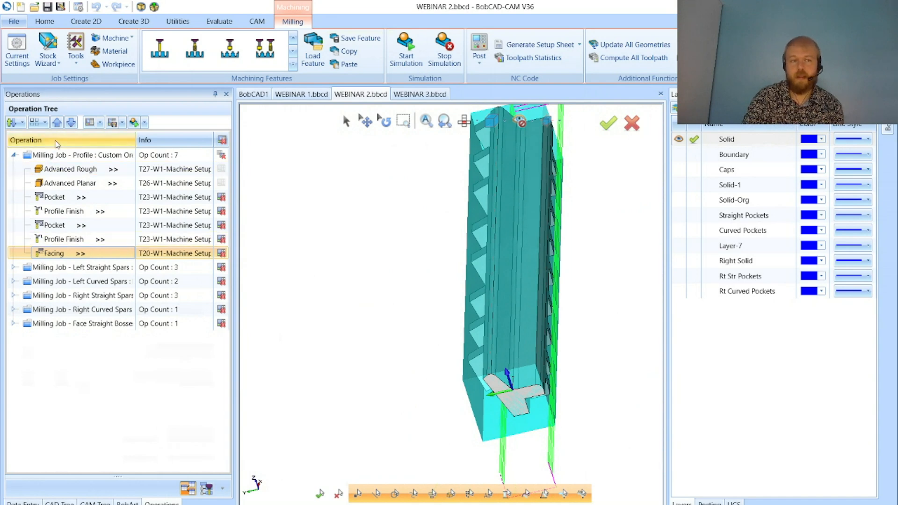
# Try moving the Facing operation earlier in the profile job's order and return it to the end
pyautogui.click(57, 124)
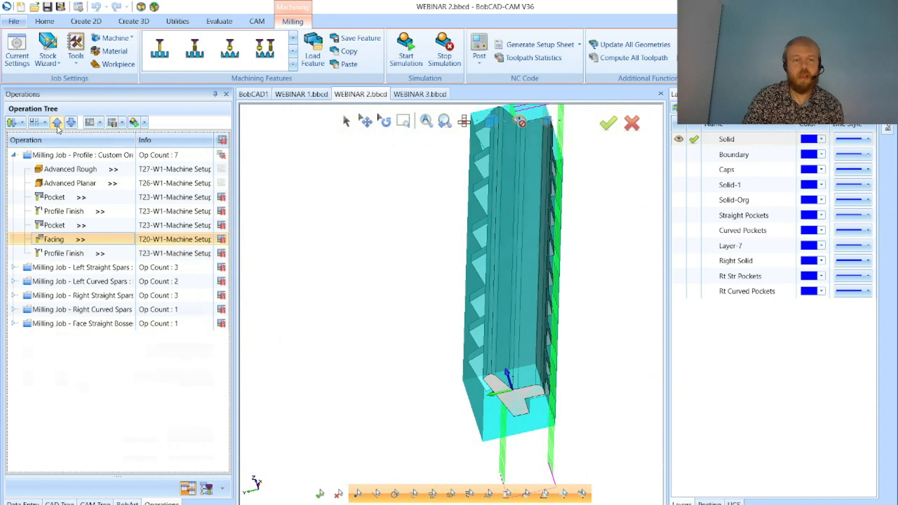
pyautogui.click(57, 125)
pyautogui.click(75, 124)
pyautogui.click(71, 122)
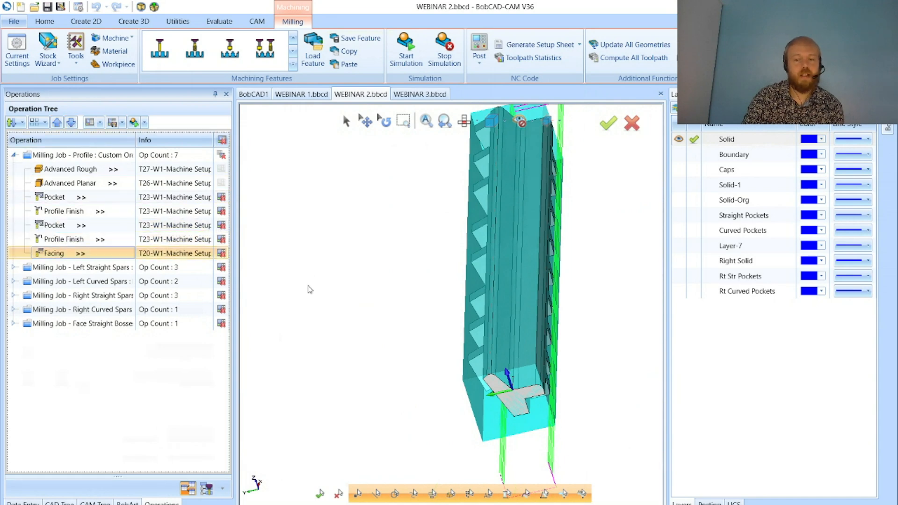
# Set the profile job's operation order to By Feature and compare it with the setup order in the CAM tree
pyautogui.moveTo(620, 475); pyautogui.dragTo(599, 478, button='middle')
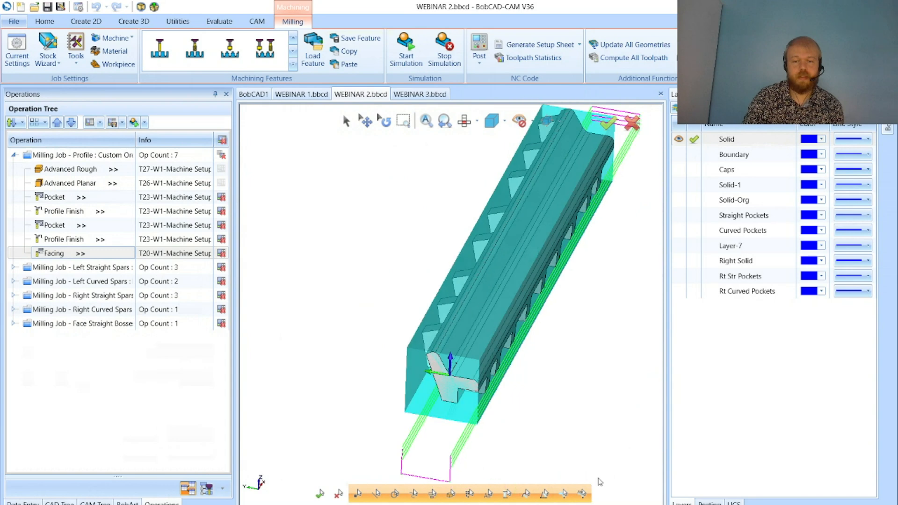
pyautogui.click(12, 124)
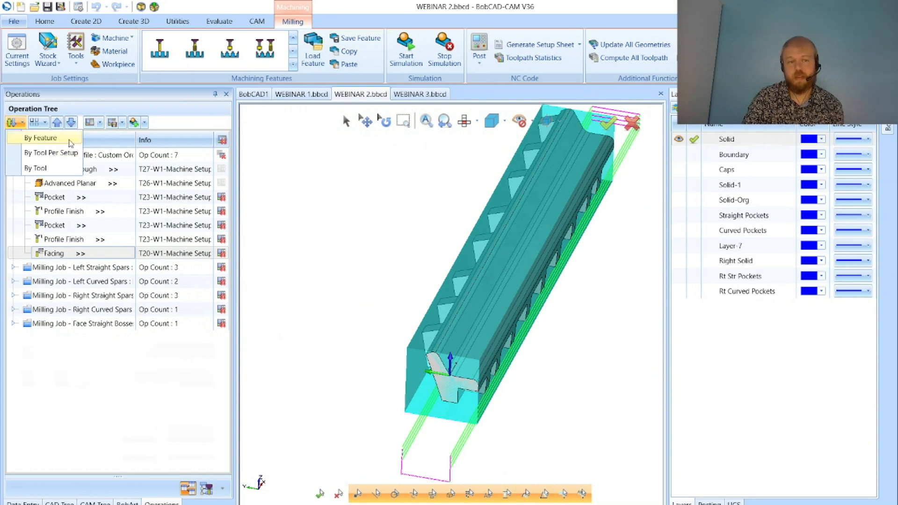
pyautogui.click(40, 137)
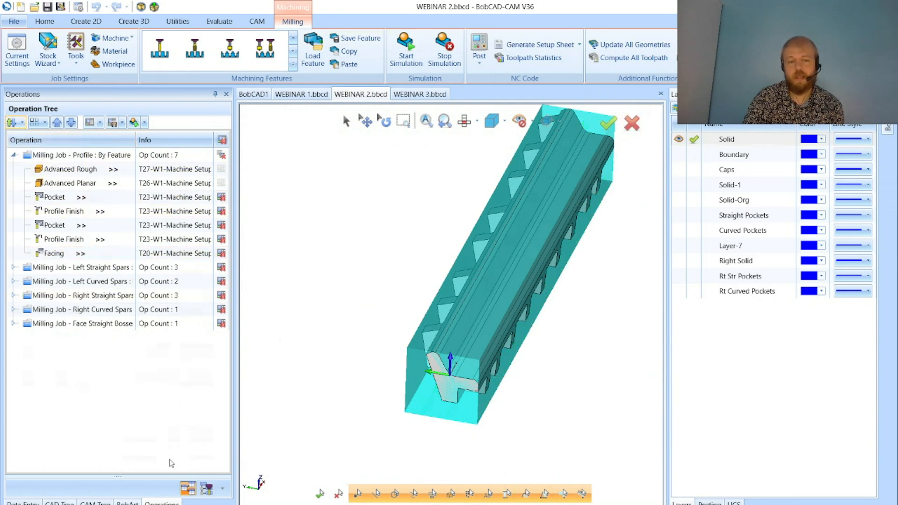
pyautogui.click(95, 503)
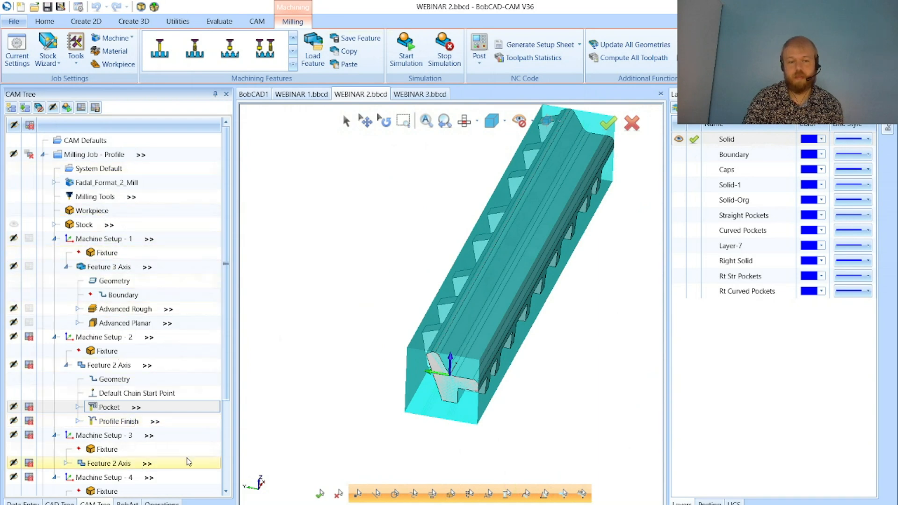
pyautogui.click(161, 502)
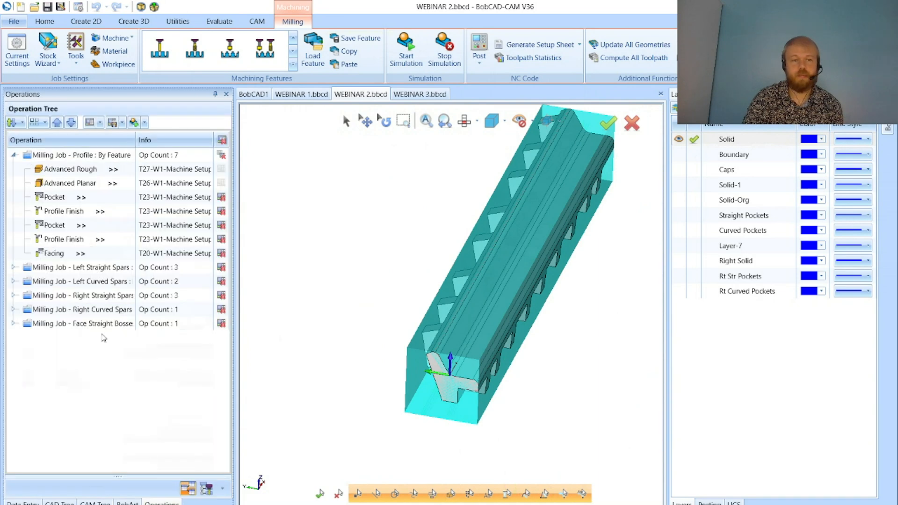
# Review the operation ordering options, keep By Feature, and compare the operation list with the features in the CAM tree
pyautogui.click(22, 123)
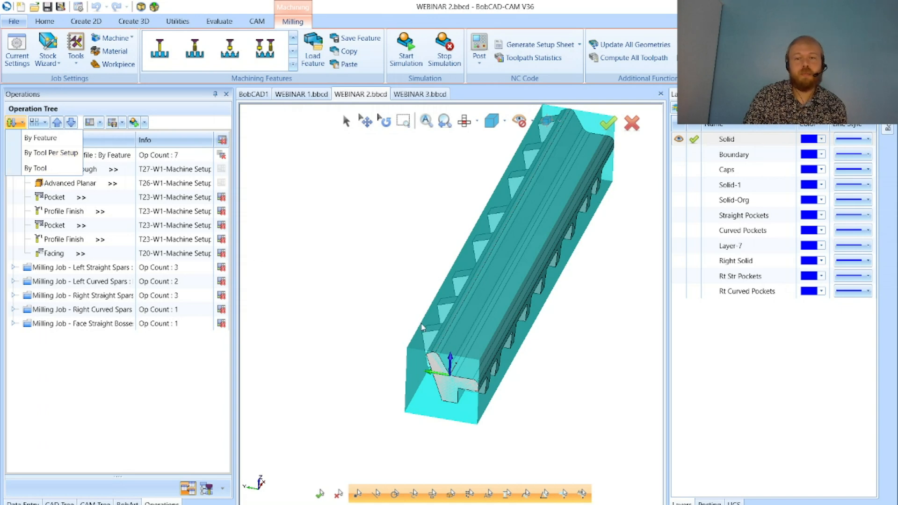
pyautogui.click(95, 502)
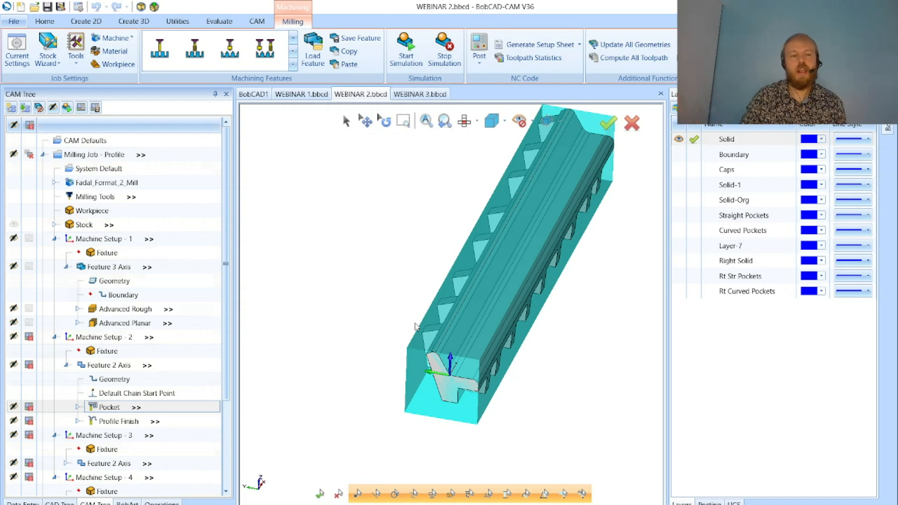
pyautogui.click(161, 502)
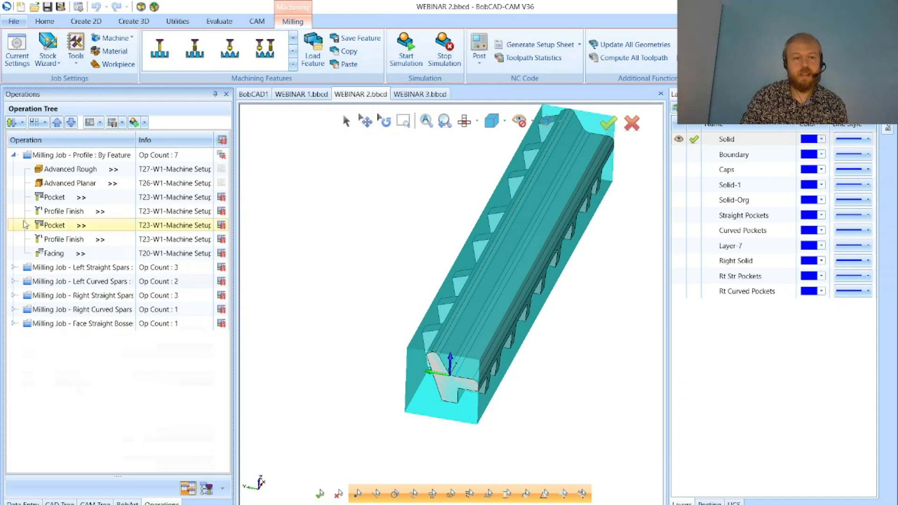
pyautogui.click(22, 122)
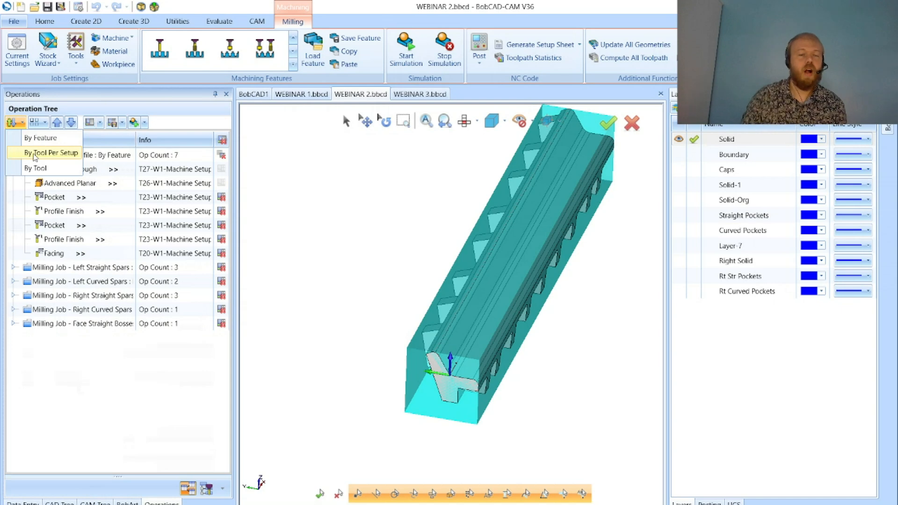
pyautogui.click(56, 141)
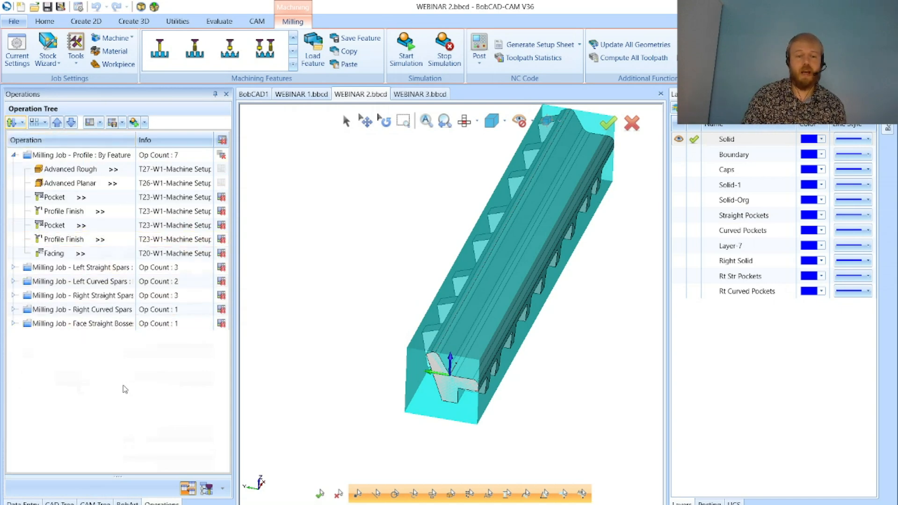
pyautogui.click(107, 503)
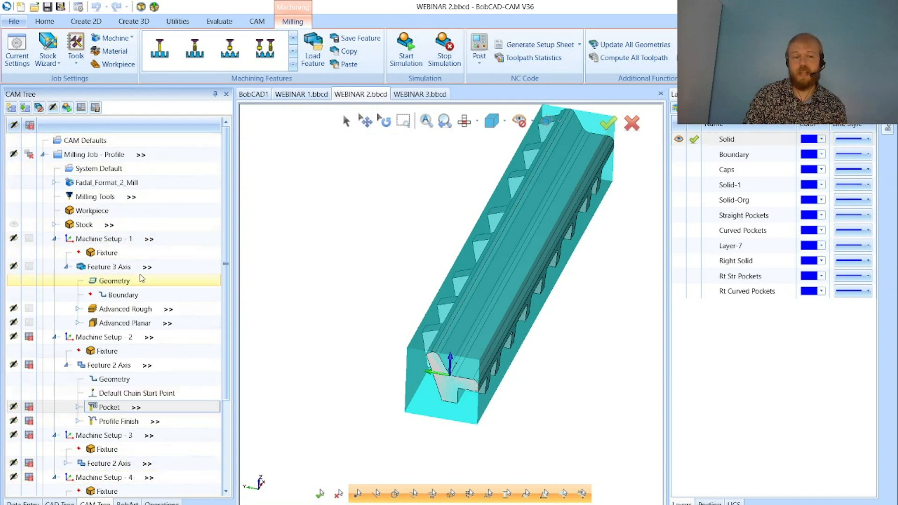
pyautogui.click(161, 502)
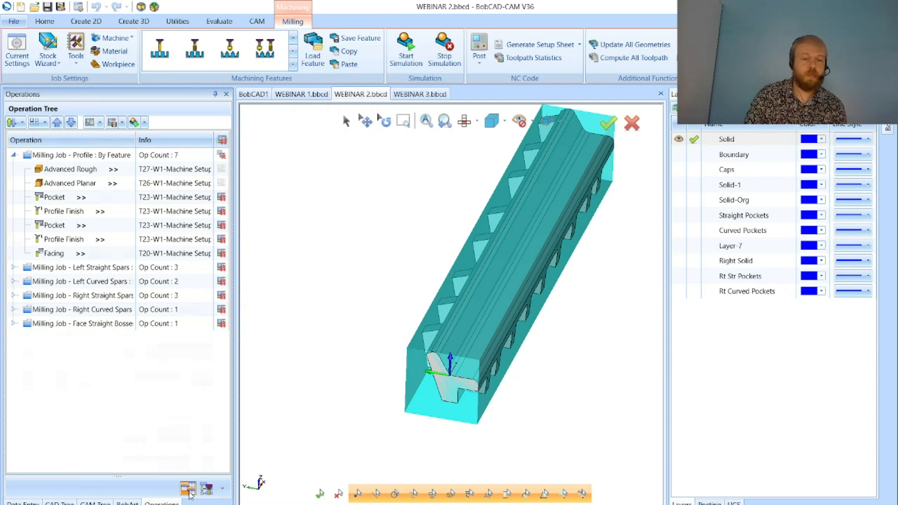
# Review the profile job's available commands in the CAM tree and show the operations grouped by tool
pyautogui.click(95, 503)
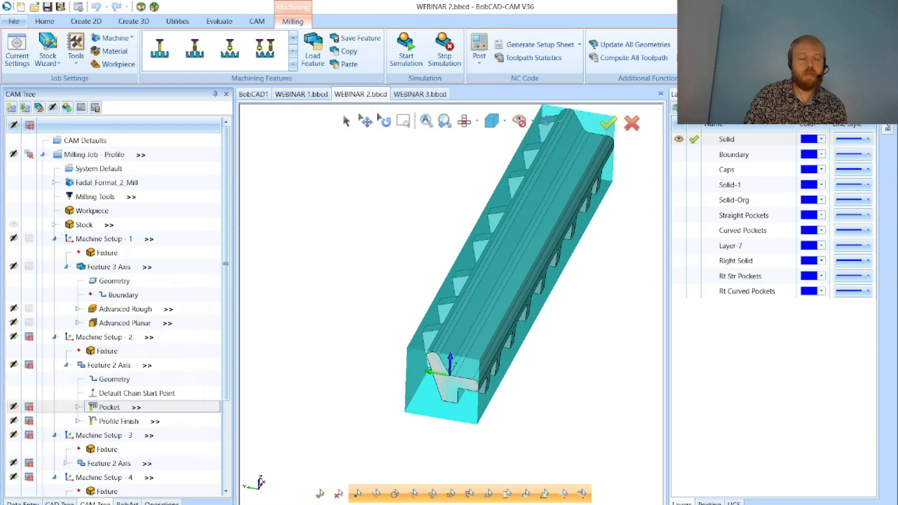
pyautogui.rightClick(168, 154)
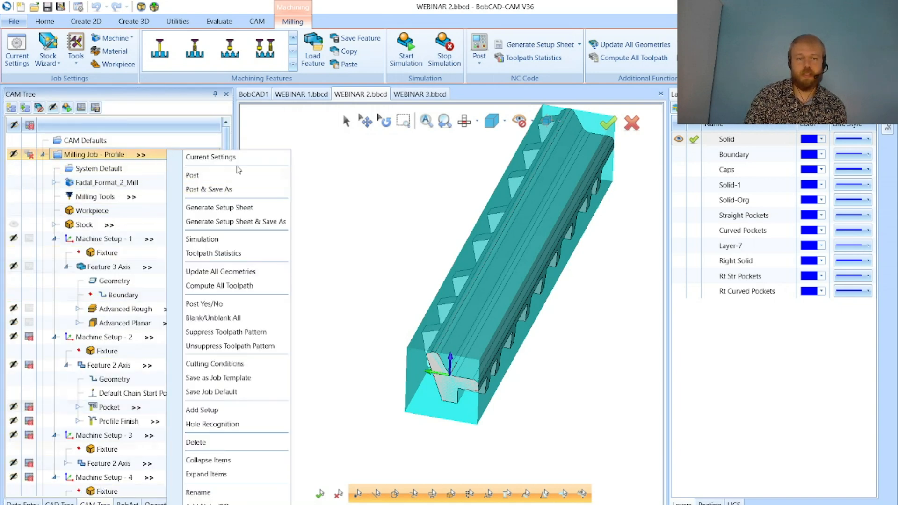
pyautogui.click(298, 402)
pyautogui.click(162, 503)
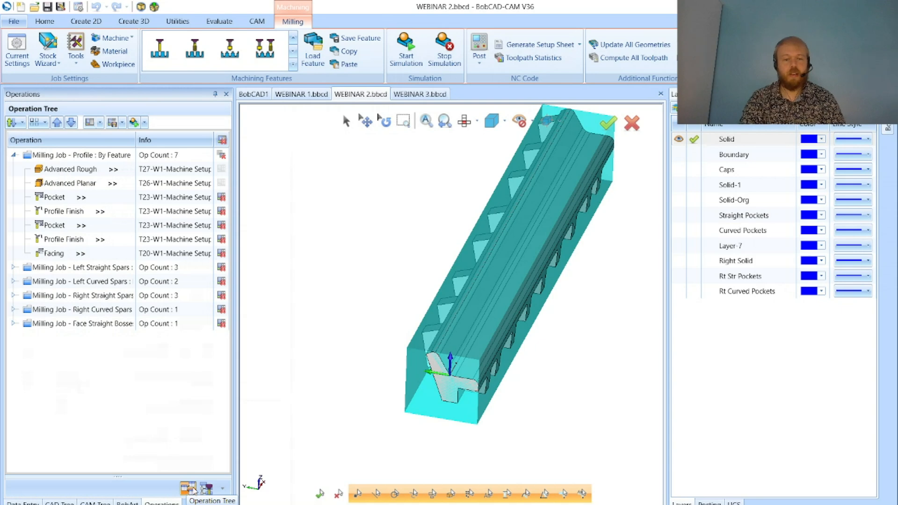
pyautogui.click(208, 488)
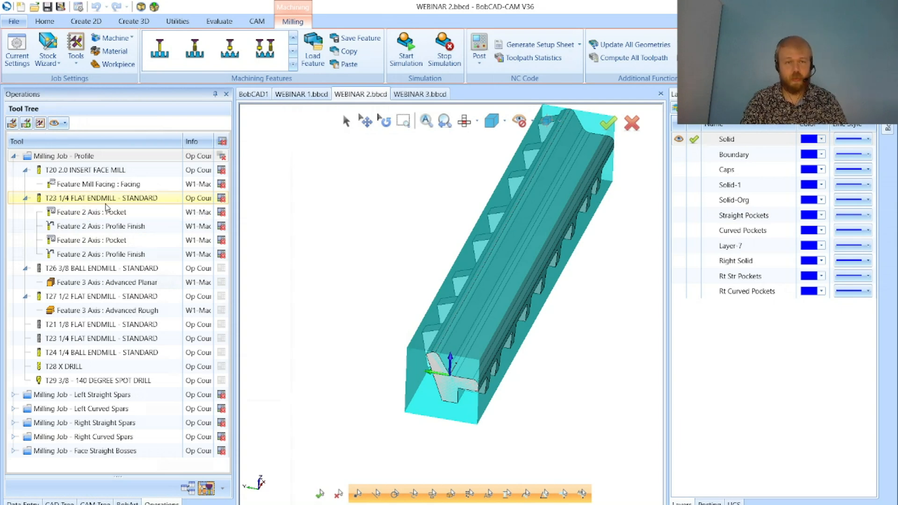
# Open the tool library to replace the T23 1/4 FLAT ENDMILL in all its operations and close it without choosing a tool
pyautogui.rightClick(164, 201)
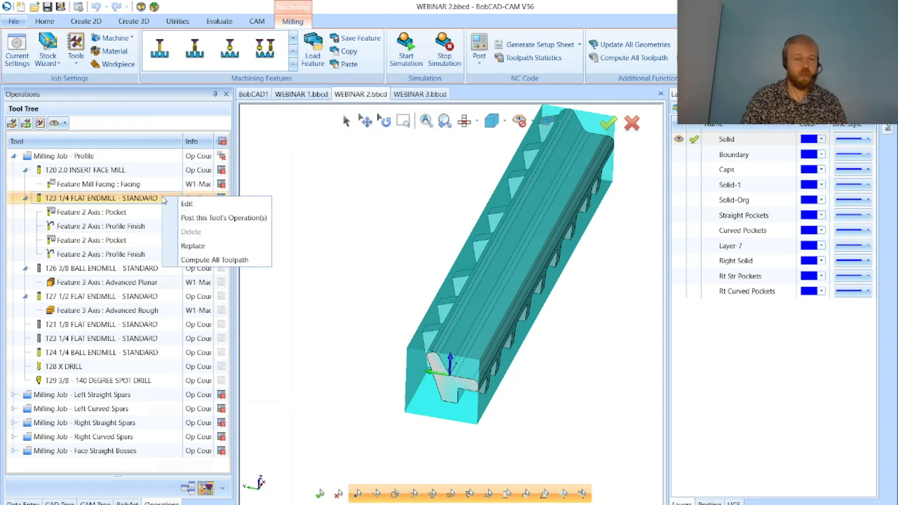
pyautogui.click(200, 245)
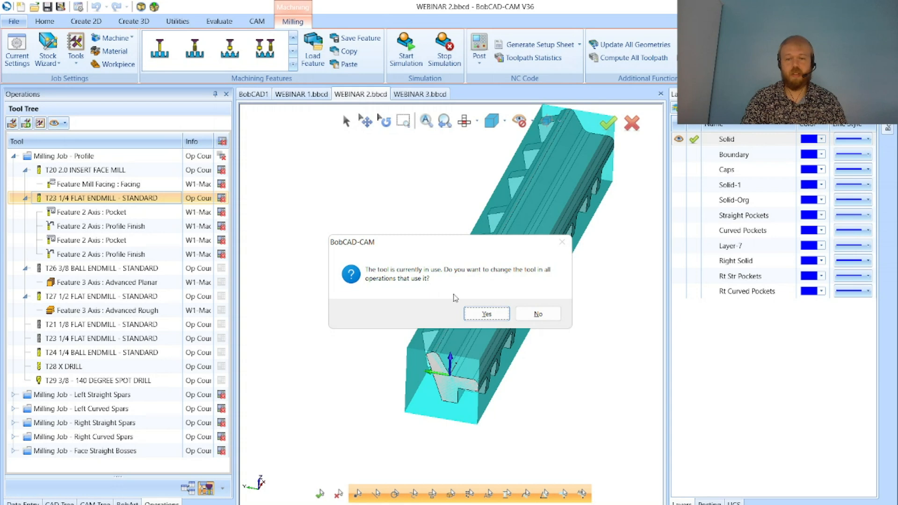
pyautogui.click(481, 311)
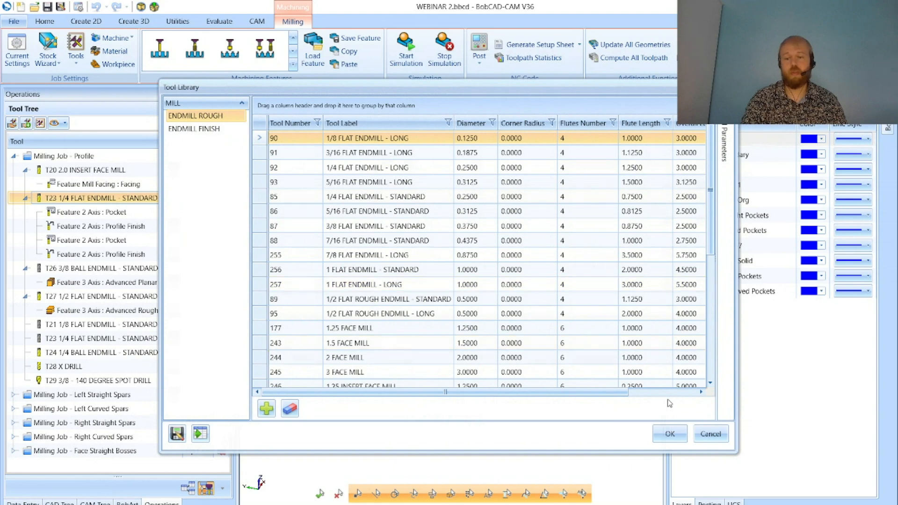
pyautogui.click(706, 435)
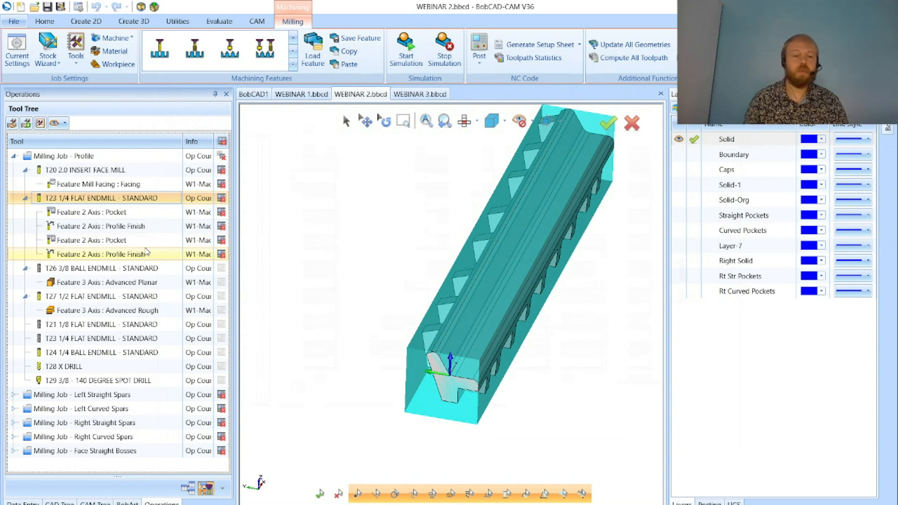
# Insert a new machine setup directly after Machine Setup - 1 in the CAM tree
pyautogui.click(95, 503)
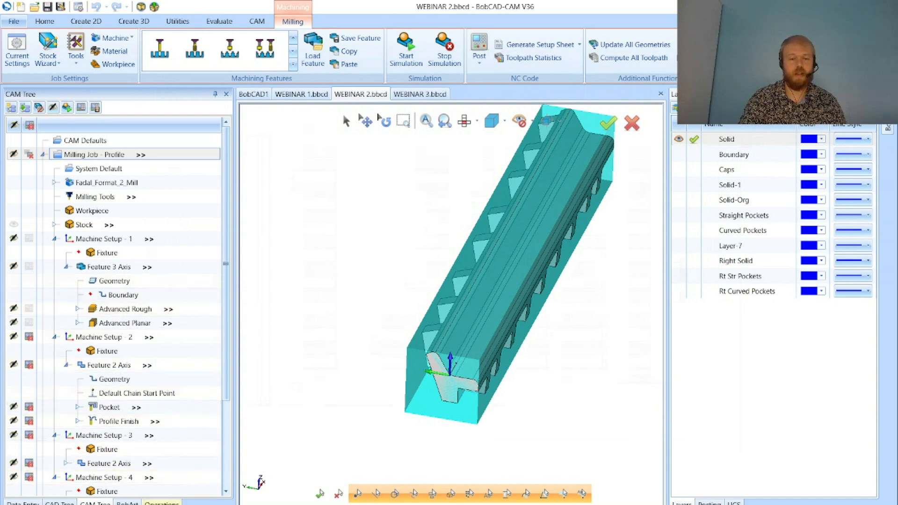
pyautogui.click(161, 502)
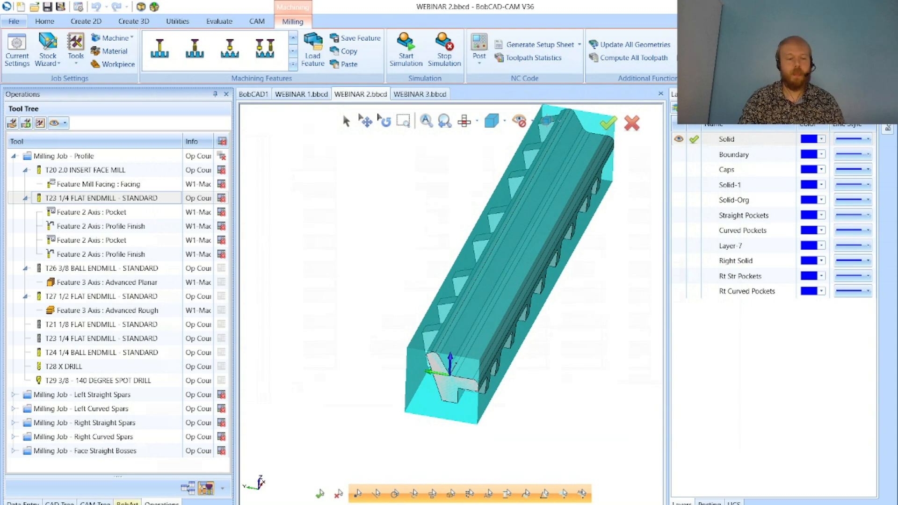
pyautogui.click(95, 502)
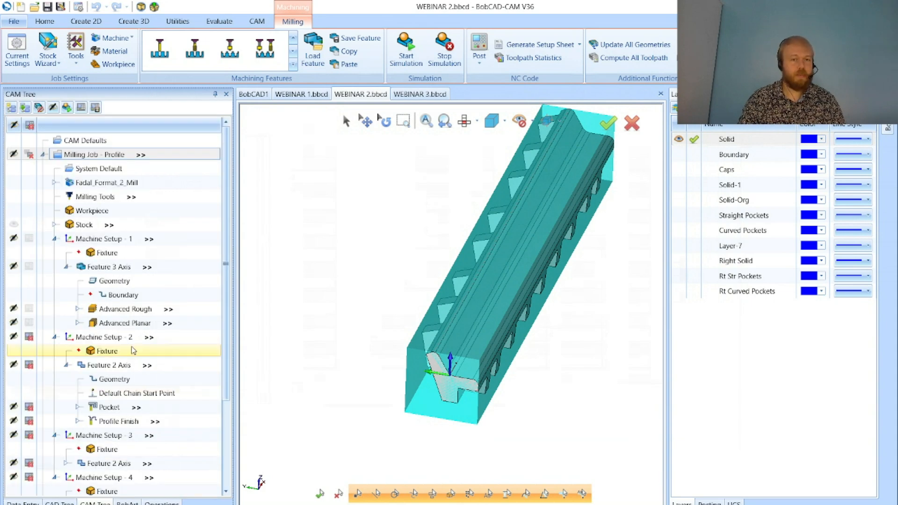
pyautogui.scroll(-2, 461, 340)
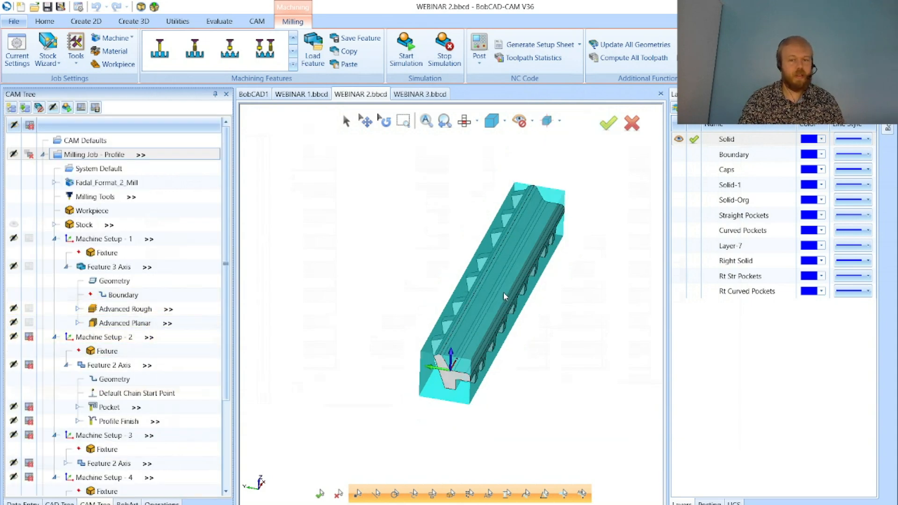
pyautogui.scroll(2, 503, 292)
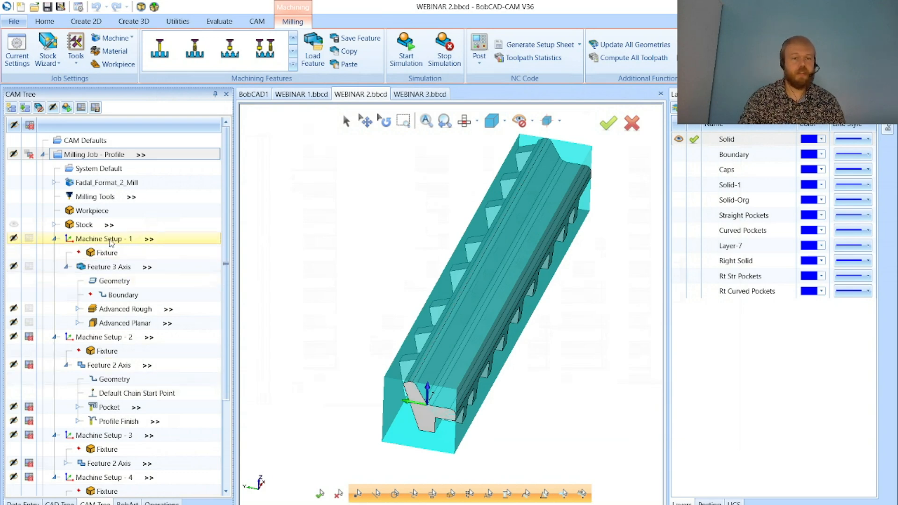
pyautogui.click(86, 240)
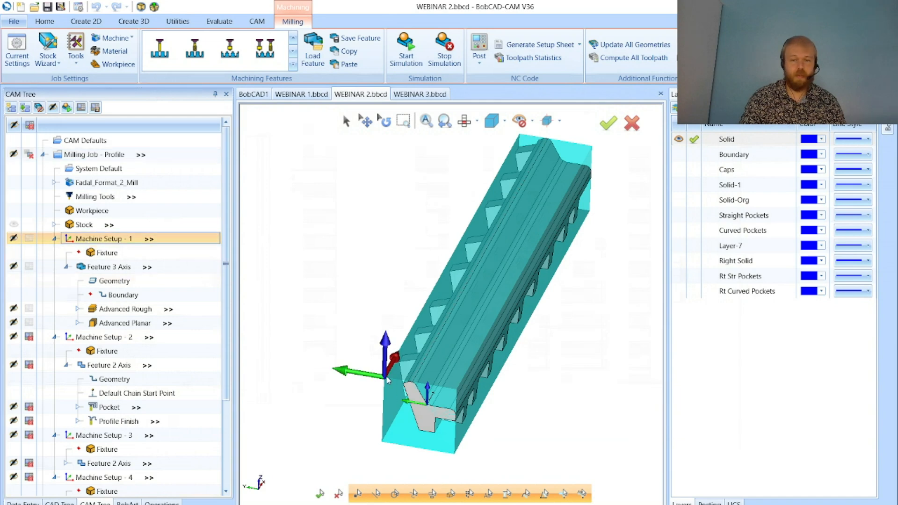
pyautogui.rightClick(163, 242)
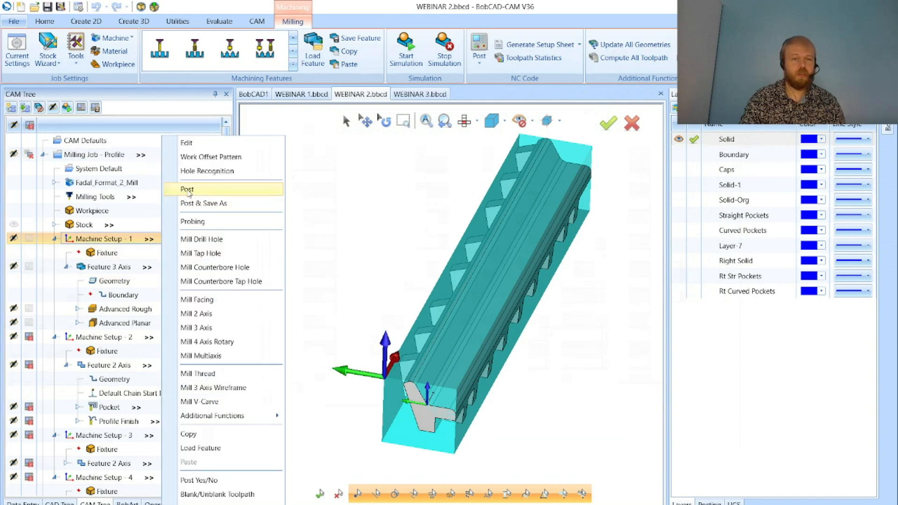
pyautogui.moveTo(255, 420)
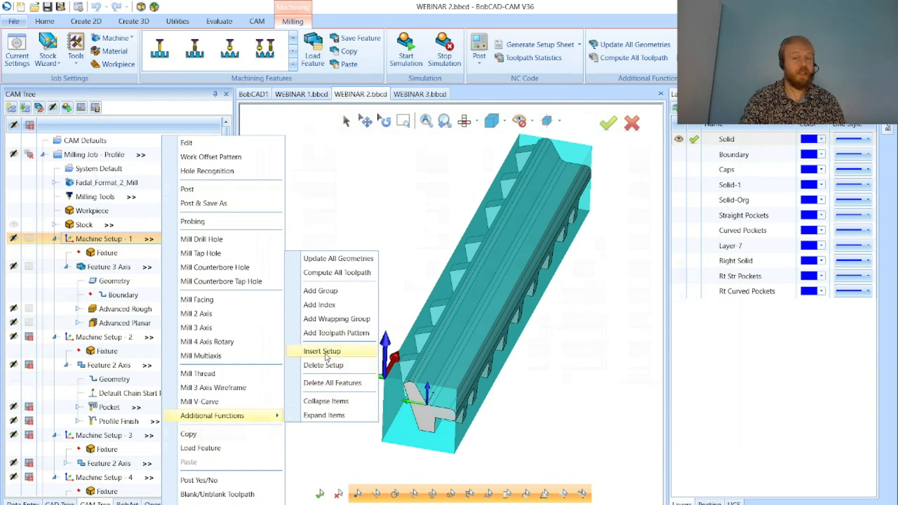
pyautogui.click(357, 355)
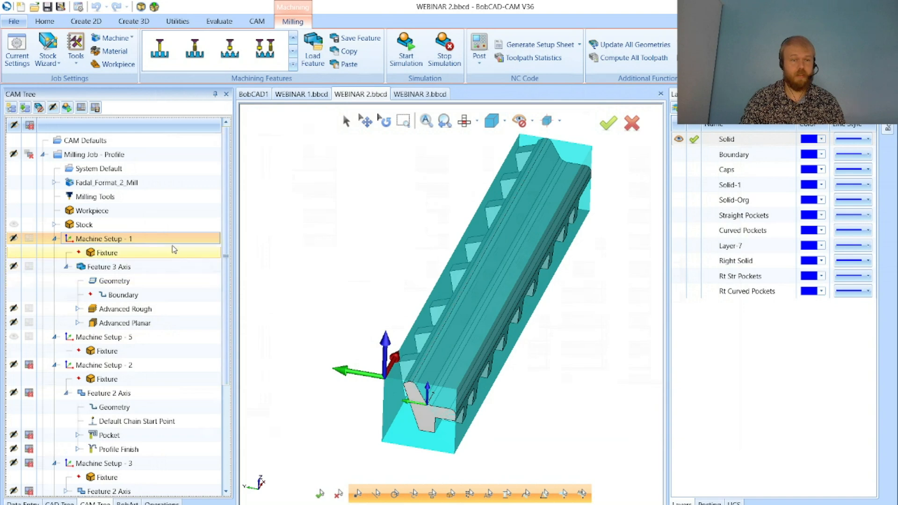
# Edit Machine Setup - 5 and place its origin at the stock corner point at X 0.0000, Y 0.8992, Z 0.4644
pyautogui.click(170, 338)
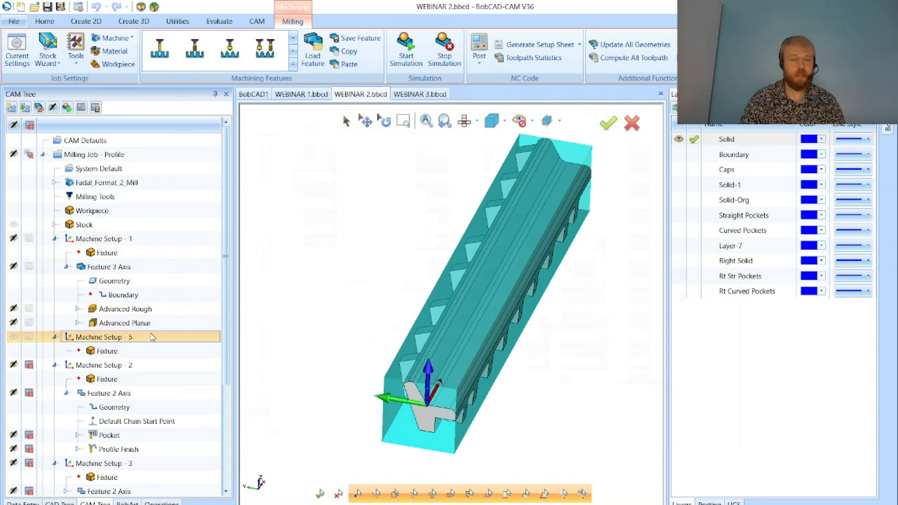
pyautogui.rightClick(154, 337)
pyautogui.click(175, 7)
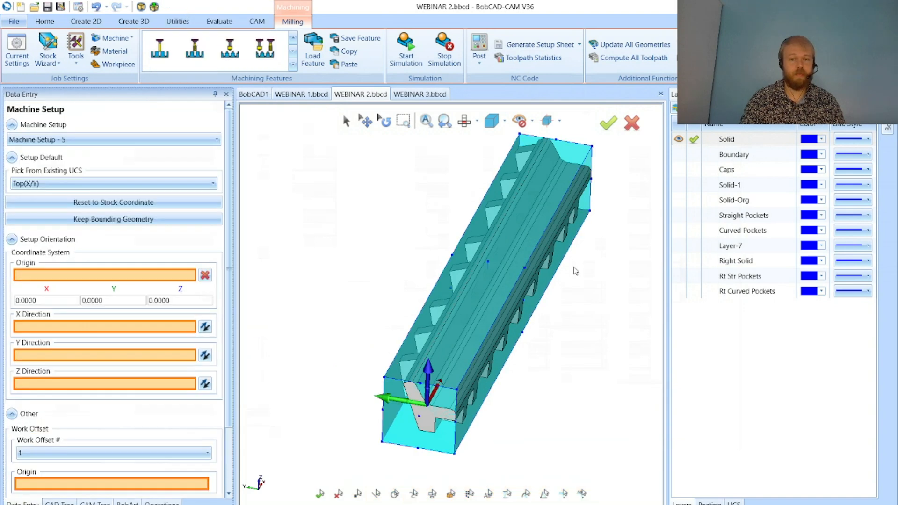
pyautogui.moveTo(579, 280); pyautogui.dragTo(620, 358, button='middle')
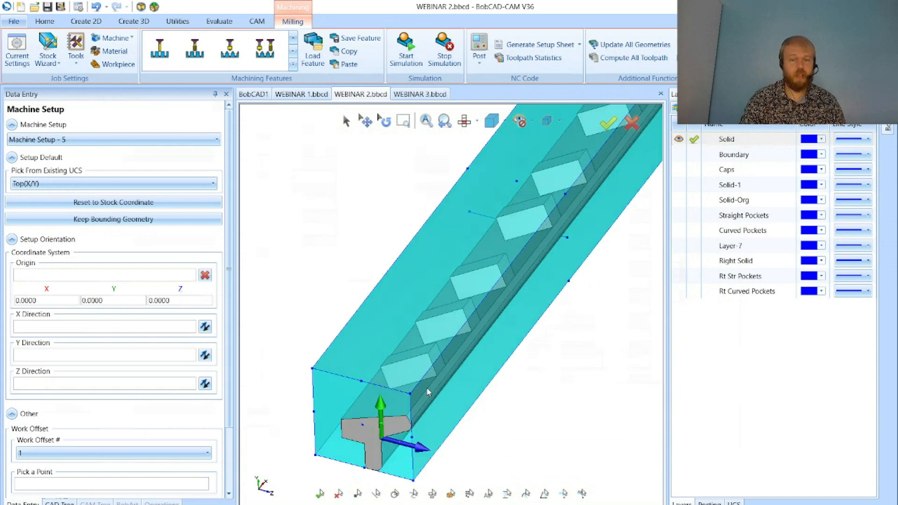
pyautogui.scroll(5, 508, 369)
pyautogui.click(125, 274)
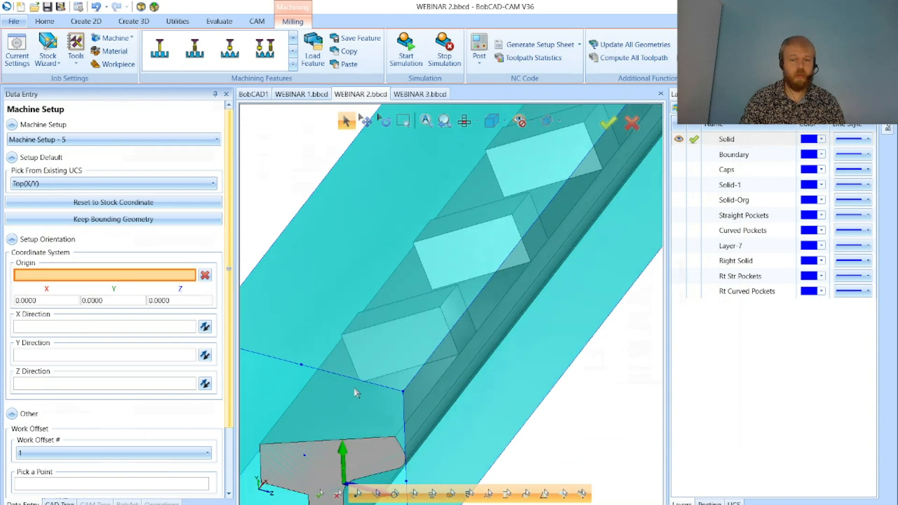
pyautogui.click(403, 391)
pyautogui.scroll(-3, 405, 397)
pyautogui.scroll(-1, 403, 395)
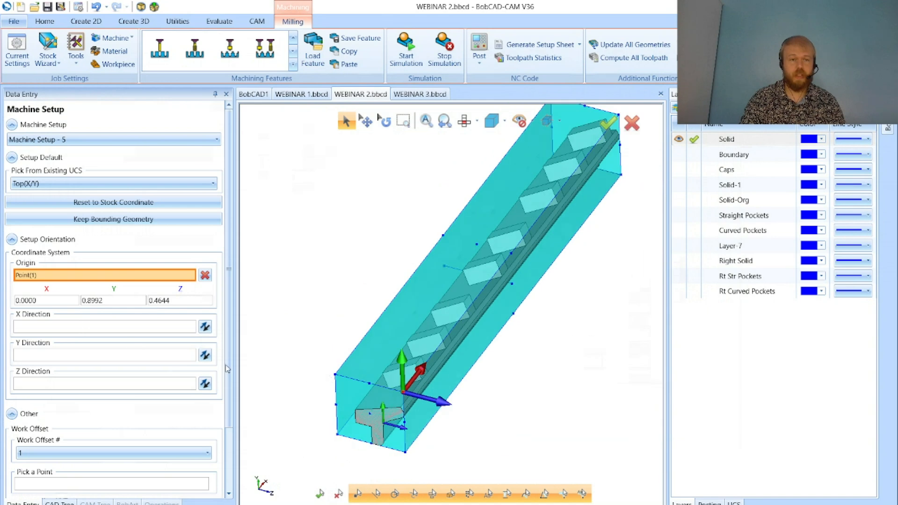
# Set the setup's Y direction using the stock corner point across from the origin and inspect the axes from several angles
pyautogui.click(105, 328)
pyautogui.click(104, 357)
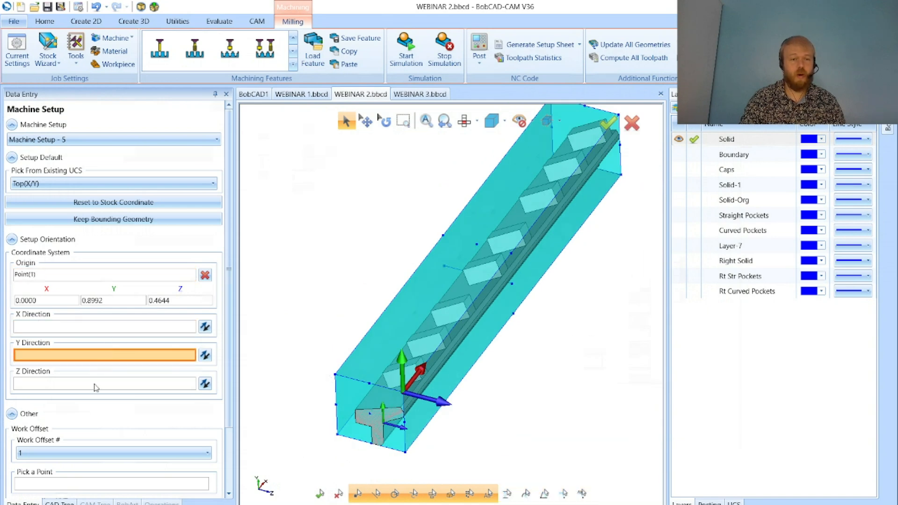
pyautogui.click(335, 374)
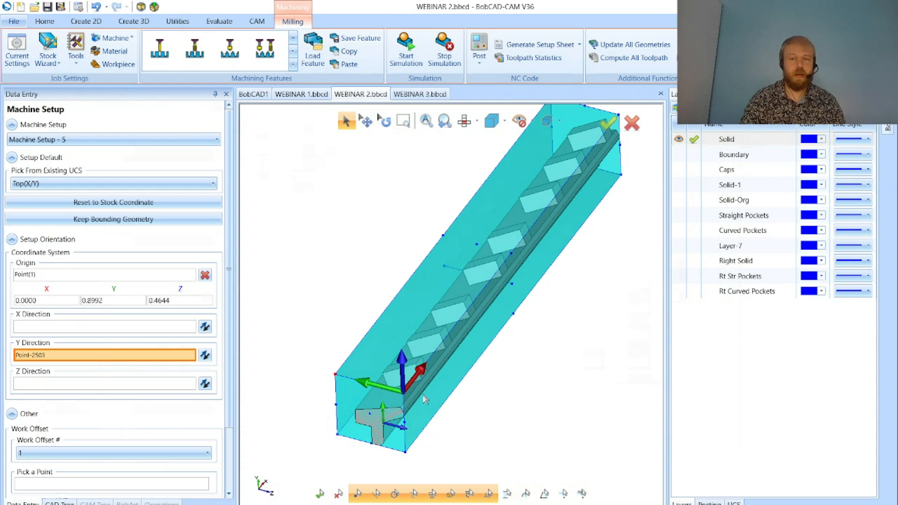
pyautogui.moveTo(482, 349); pyautogui.dragTo(489, 332, button='middle')
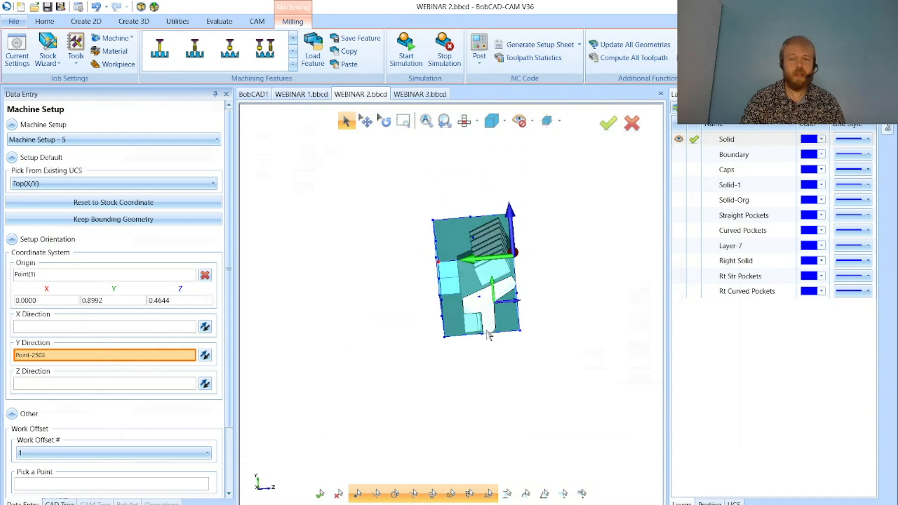
pyautogui.moveTo(502, 442); pyautogui.dragTo(500, 446, button='middle')
pyautogui.moveTo(577, 333)
pyautogui.mouseDown(button='middle')
pyautogui.moveTo(613, 344)
pyautogui.moveTo(496, 219)
pyautogui.moveTo(500, 281)
pyautogui.mouseUp(button='middle')
pyautogui.scroll(3, 513, 249)
pyautogui.scroll(-1, 514, 249)
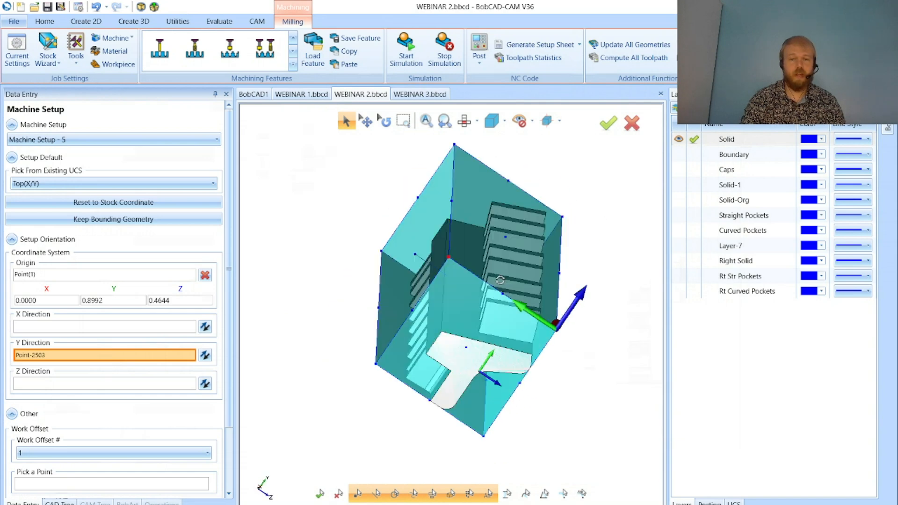
# Set the setup's Y direction from an edge of the part, reverse it, and leave the setup without keeping the changes
pyautogui.click(52, 359)
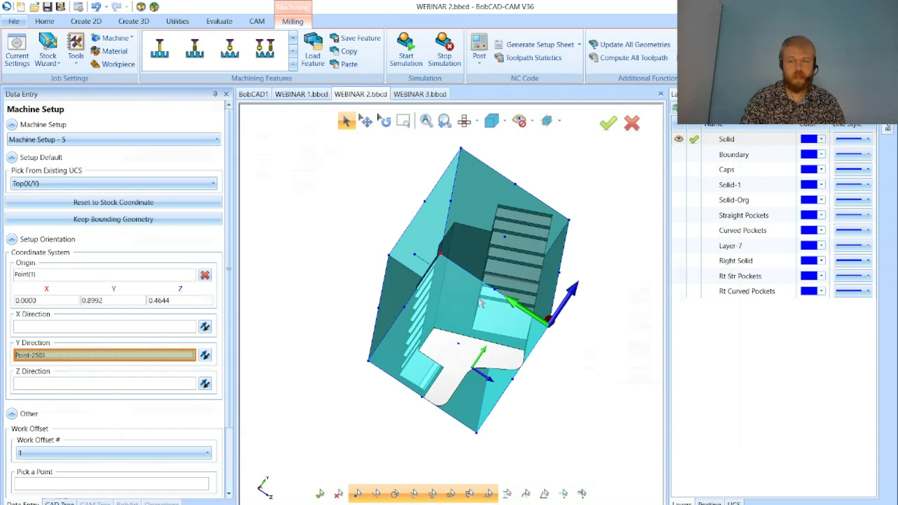
pyautogui.scroll(2, 481, 303)
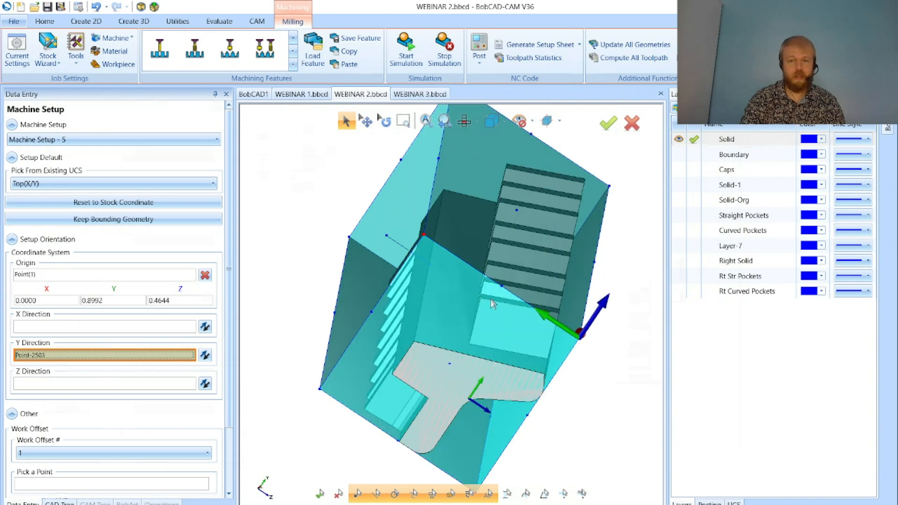
pyautogui.click(491, 304)
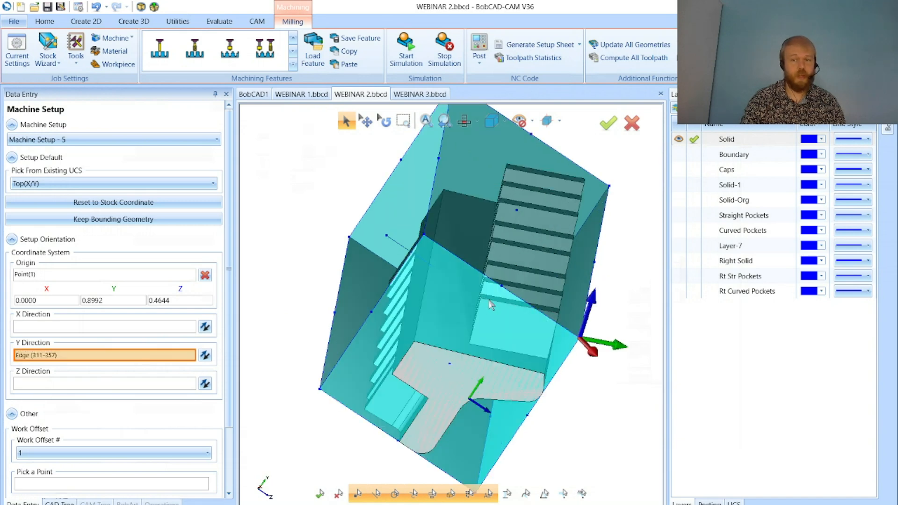
pyautogui.click(205, 355)
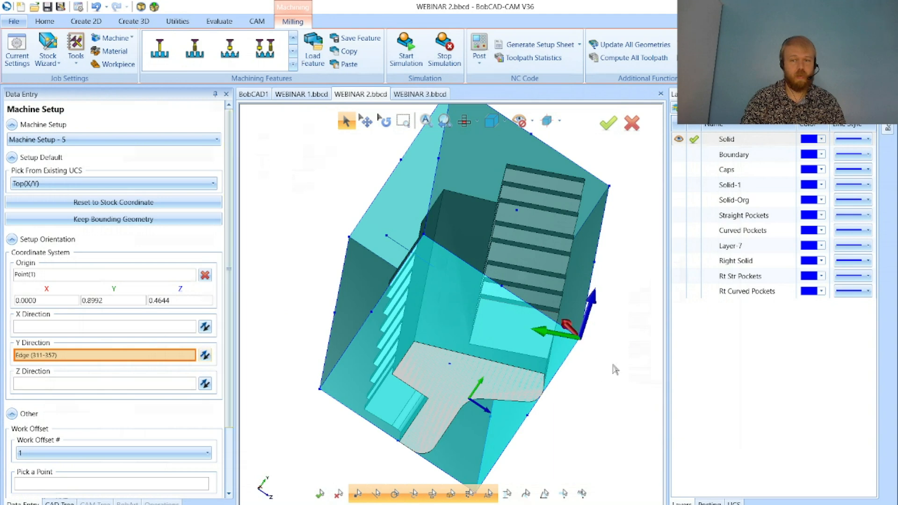
pyautogui.moveTo(501, 319); pyautogui.dragTo(483, 319, button='middle')
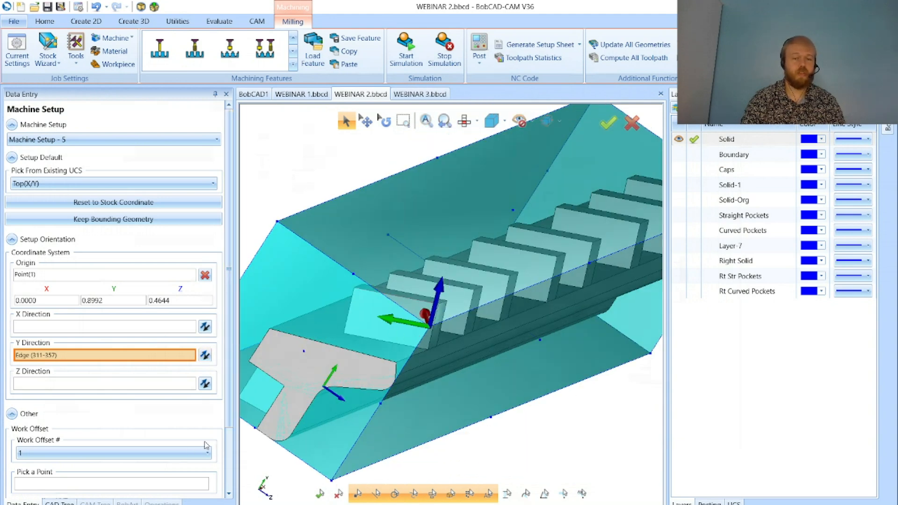
pyautogui.scroll(-3, 182, 470)
pyautogui.click(158, 489)
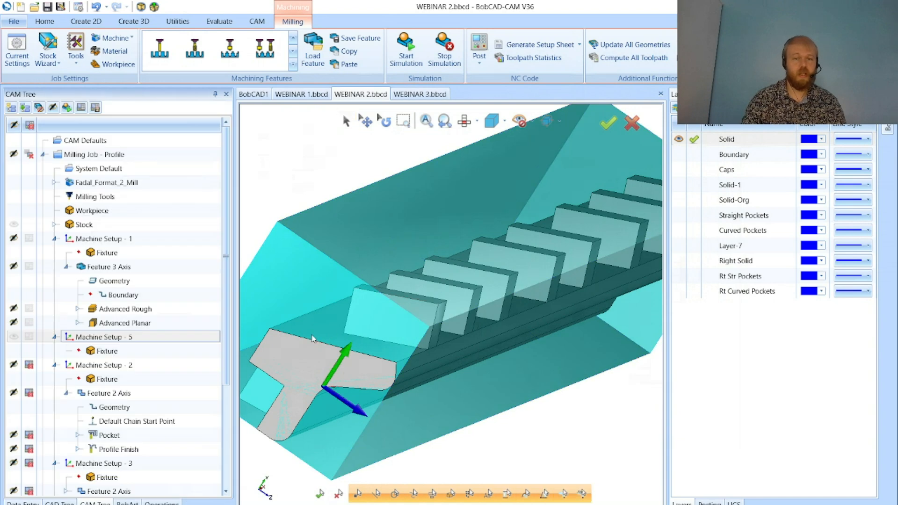
# Delete Machine Setup - 5 from the profile job
pyautogui.click(181, 338)
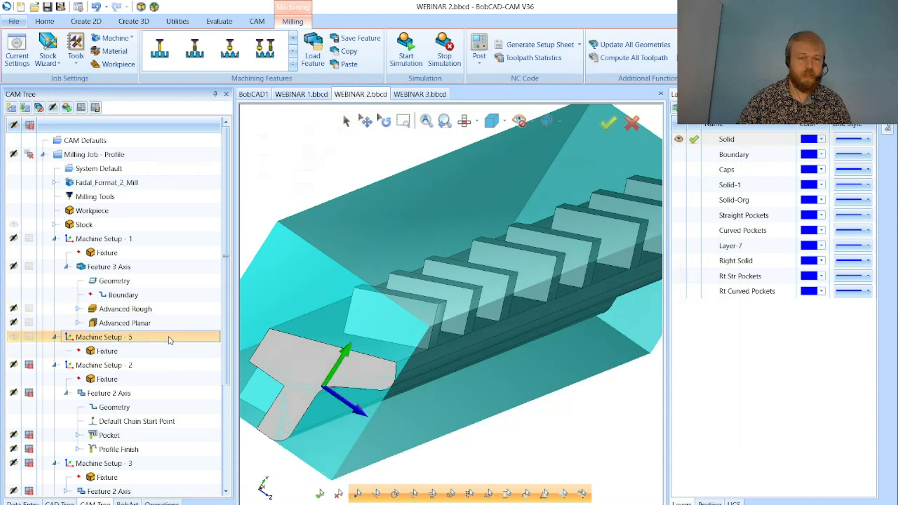
pyautogui.press('Delete')
pyautogui.press('Return')
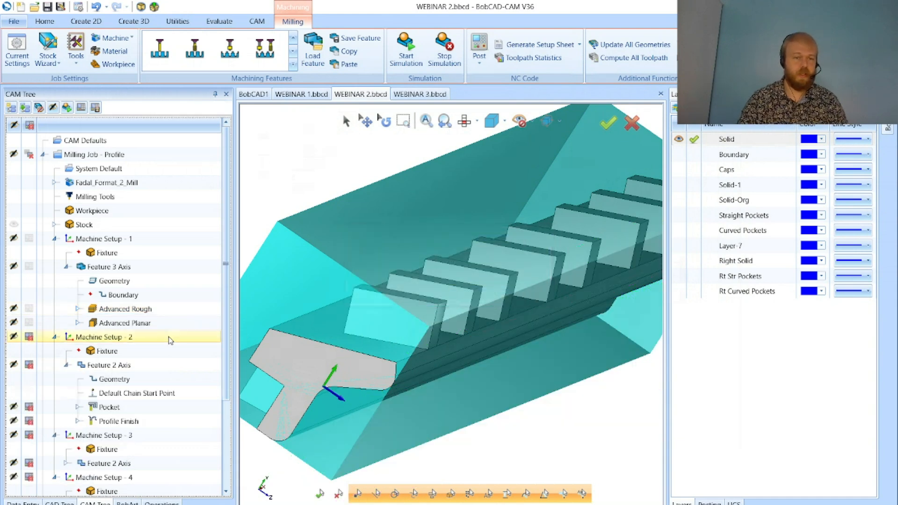
# Turn posting back on for Machine Setups 2, 3 and 4 of the profile job
pyautogui.click(29, 337)
pyautogui.scroll(-2, 33, 398)
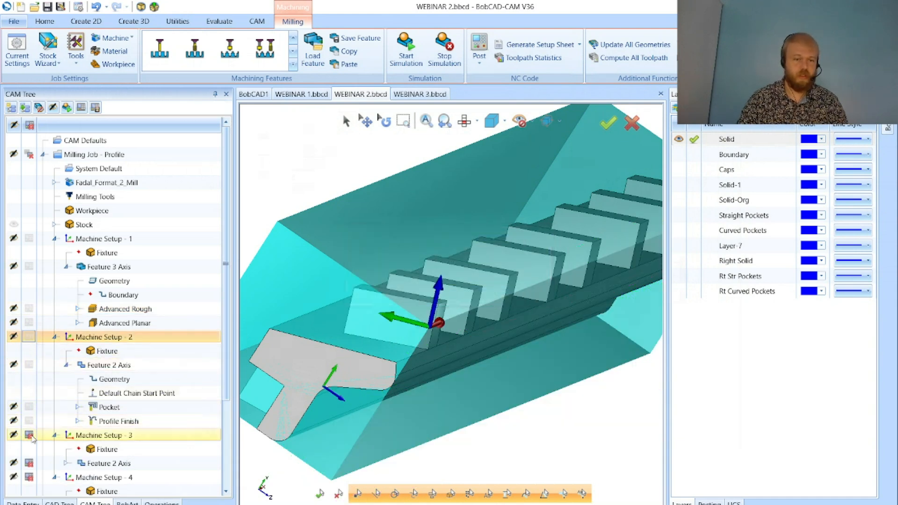
pyautogui.click(29, 392)
pyautogui.scroll(2, 32, 402)
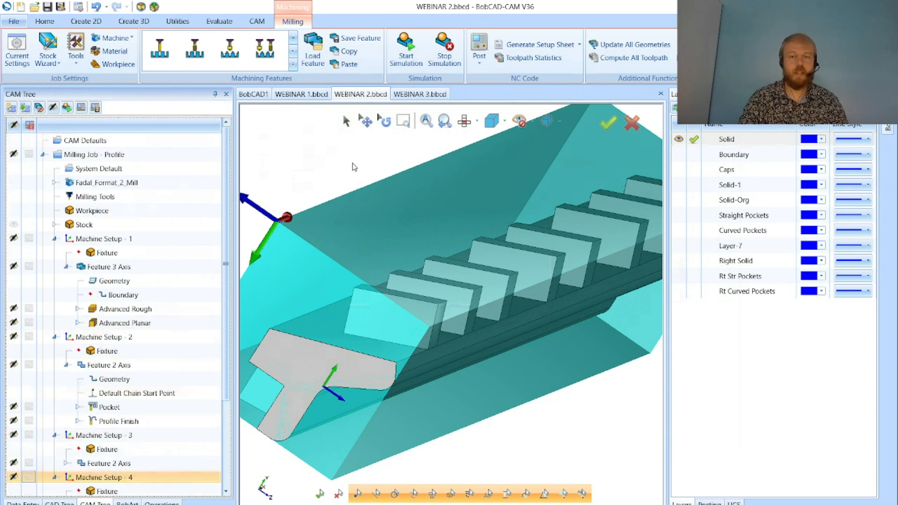
# Start the profile job simulation and watch the roughing passes from a side angle, adjusting the run speed
pyautogui.click(406, 59)
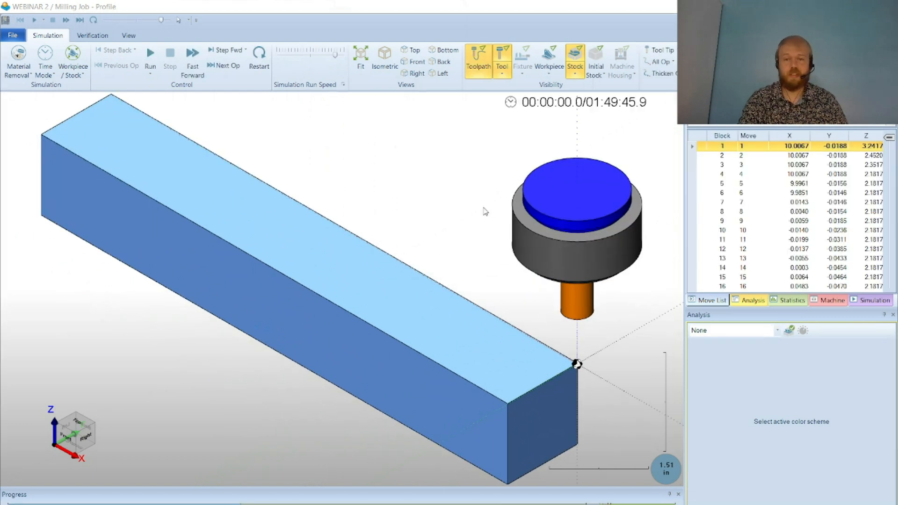
pyautogui.click(311, 55)
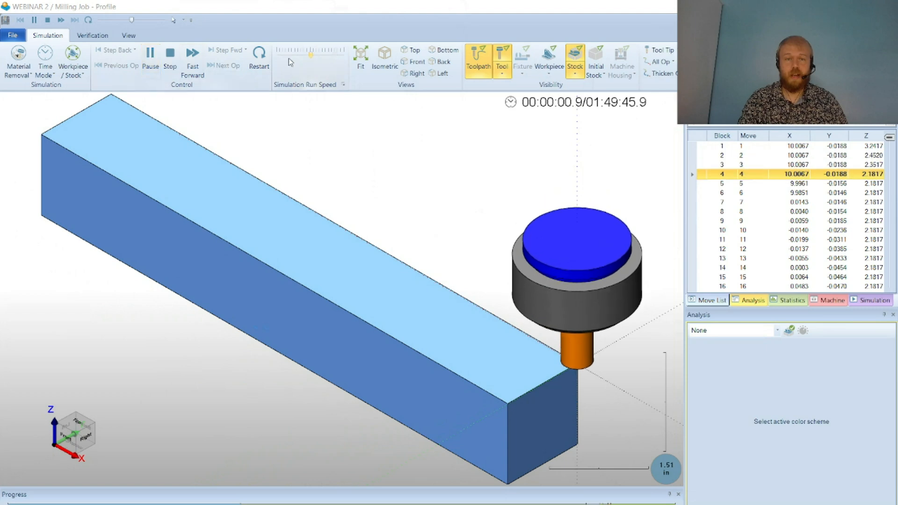
pyautogui.moveTo(320, 60); pyautogui.dragTo(331, 59)
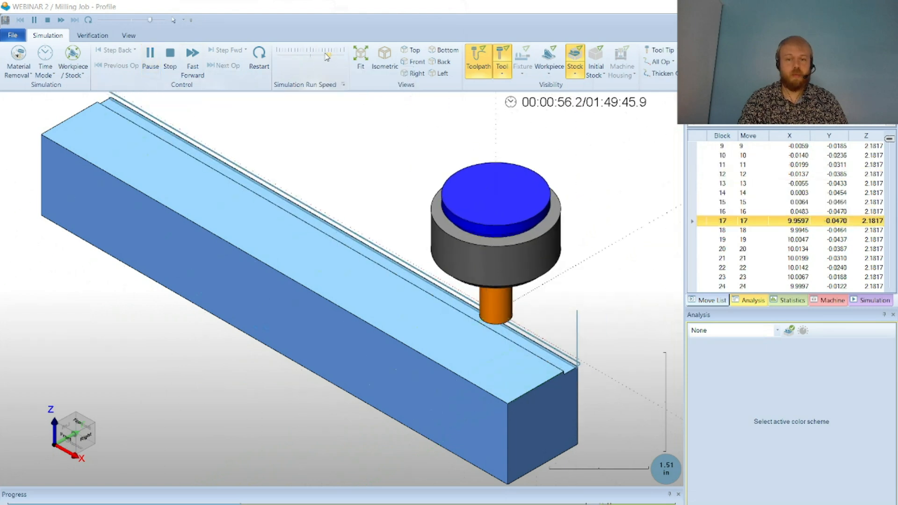
pyautogui.moveTo(453, 410); pyautogui.dragTo(381, 370, button='middle')
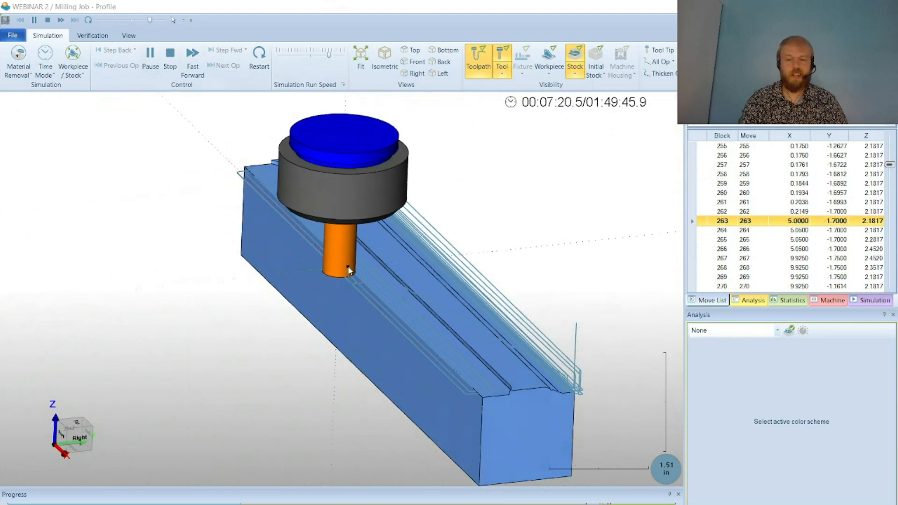
pyautogui.moveTo(348, 268); pyautogui.dragTo(343, 266, button='middle')
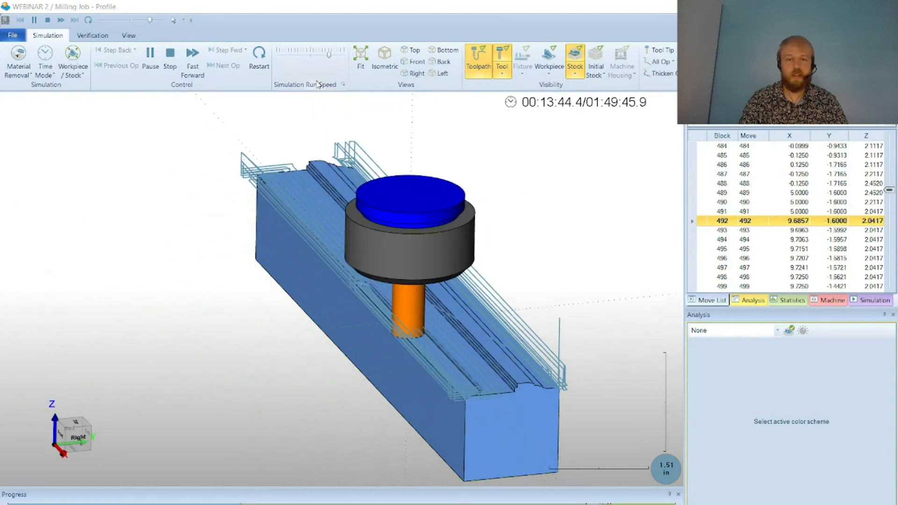
pyautogui.click(322, 57)
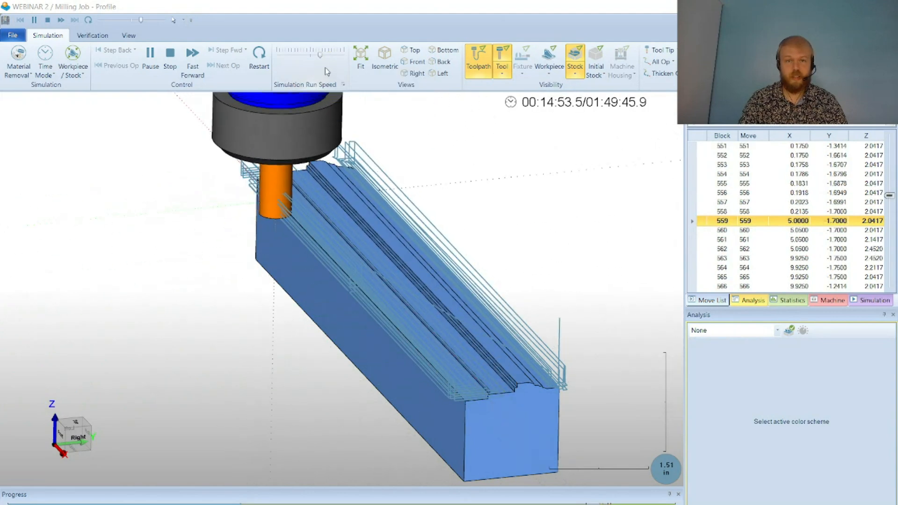
pyautogui.click(329, 55)
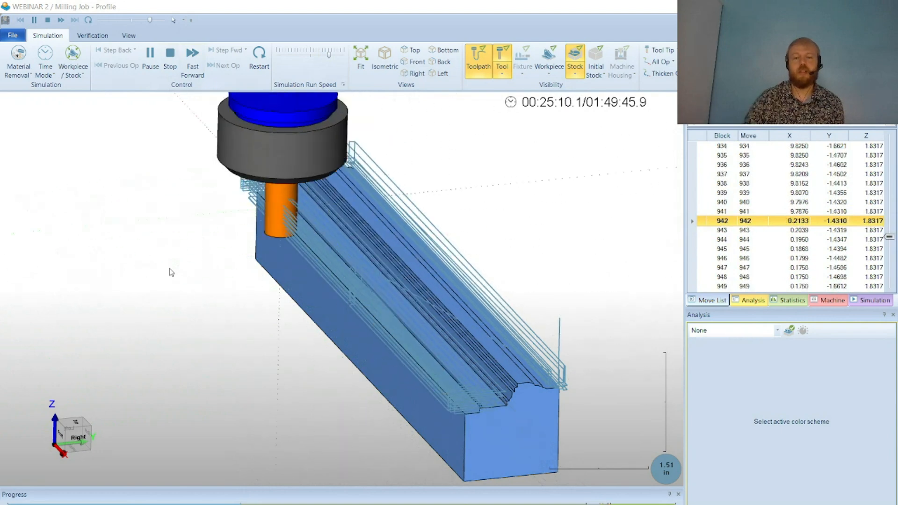
# Hide the toolpath and watch the ball endmill finish the profile up close, varying the simulation speed
pyautogui.click(477, 60)
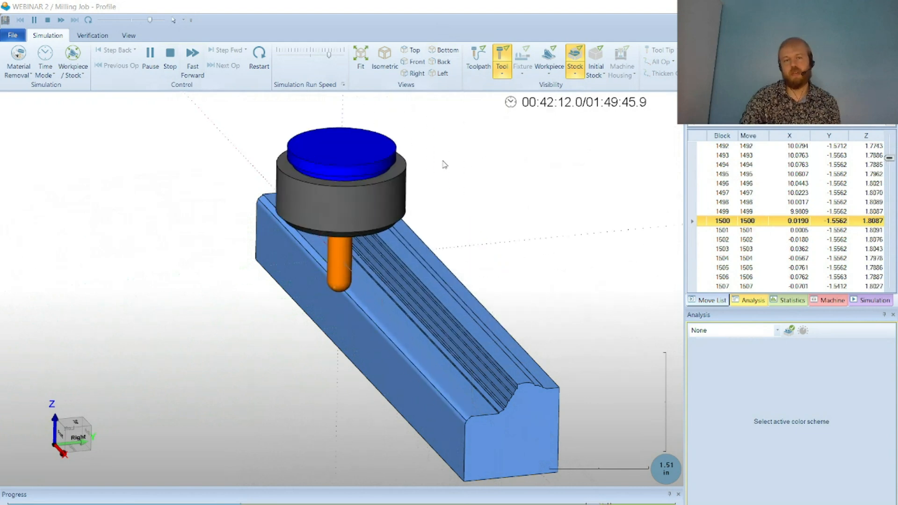
pyautogui.click(337, 55)
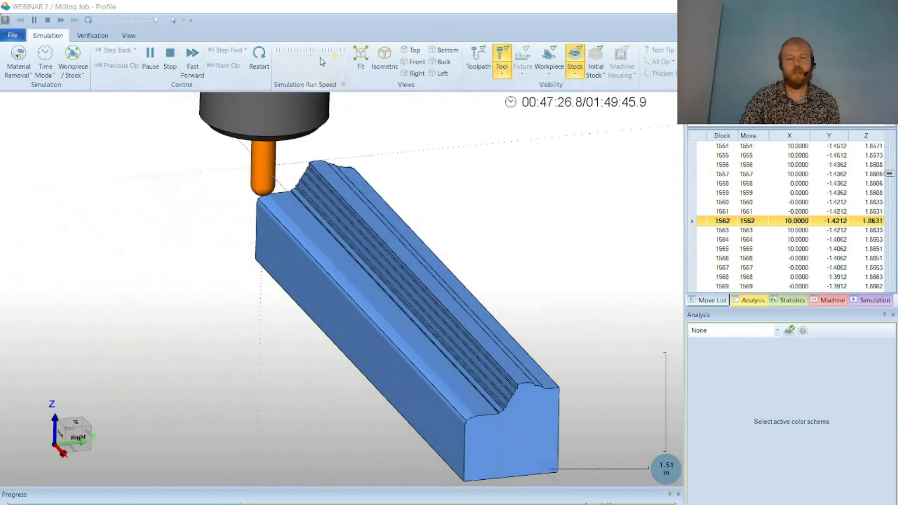
pyautogui.scroll(5, 438, 335)
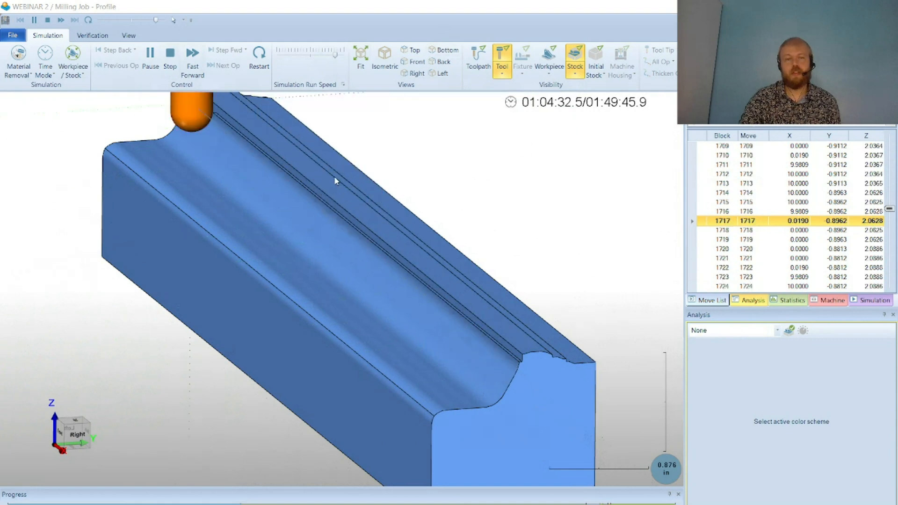
pyautogui.click(321, 55)
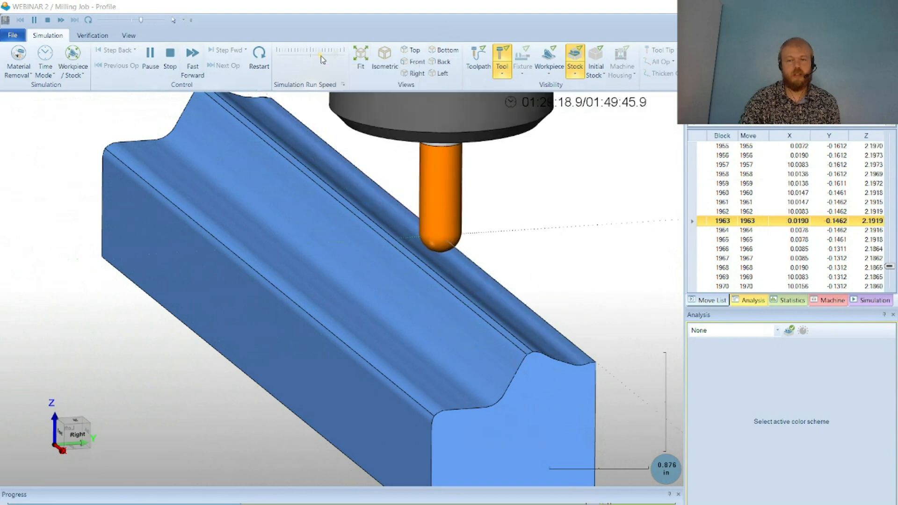
pyautogui.click(328, 56)
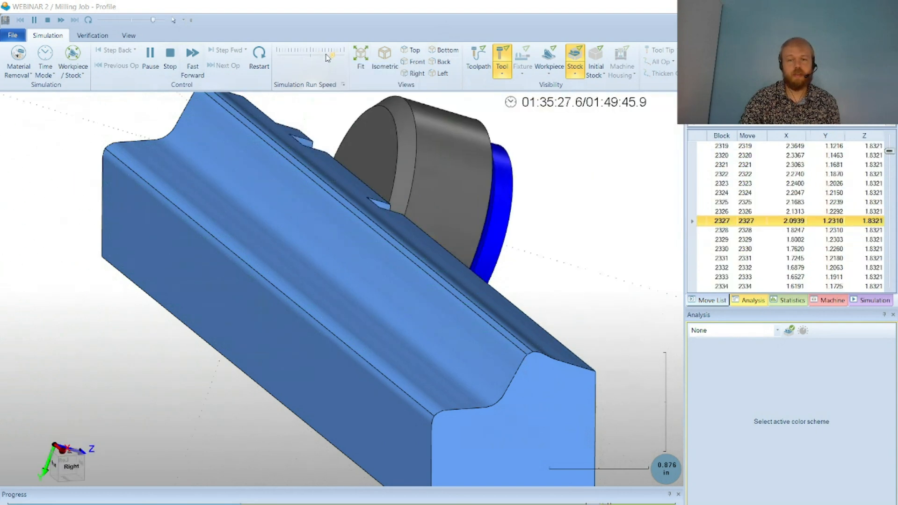
# Slow the simulation and turn the part to watch the pocketing around the angled ribs in Machine Setup - 2
pyautogui.click(327, 55)
pyautogui.click(314, 55)
pyautogui.scroll(-5, 319, 192)
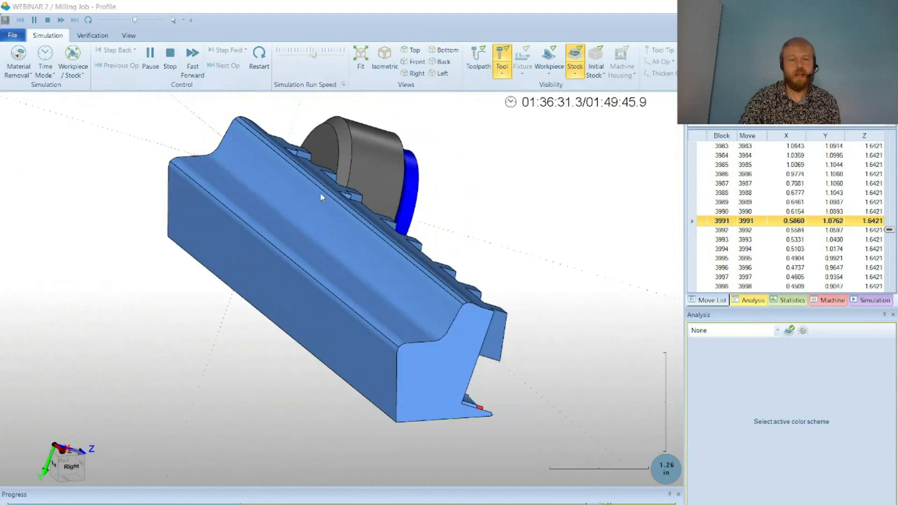
pyautogui.moveTo(312, 212); pyautogui.dragTo(397, 409, button='middle')
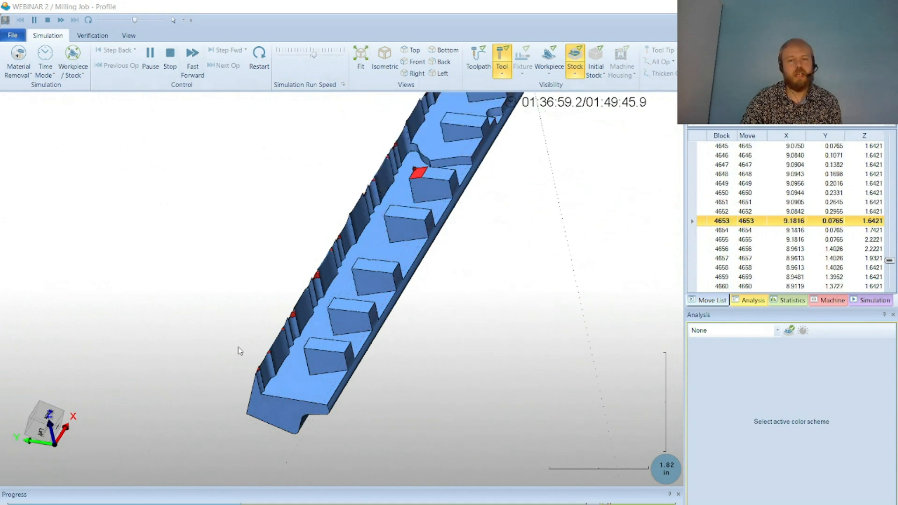
# Examine the leftover stock along the edge beside the ribs up close and end the simulation
pyautogui.scroll(-5, 267, 366)
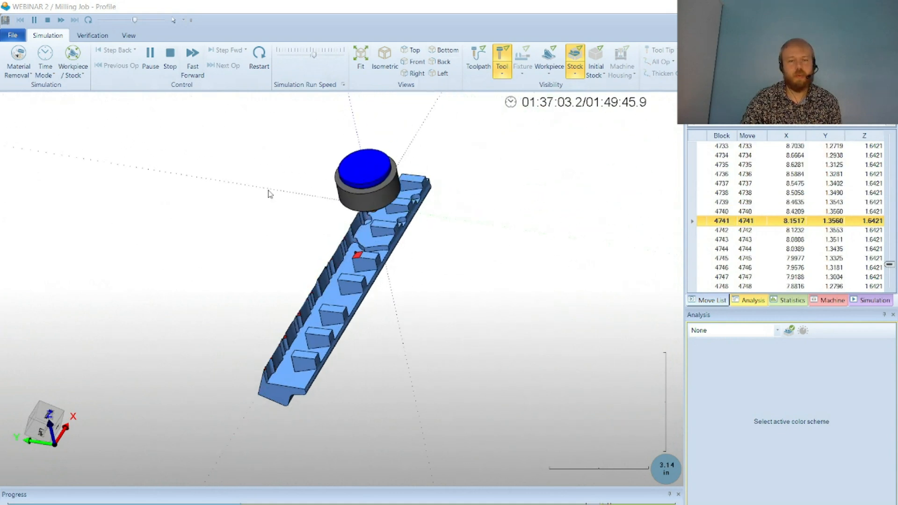
pyautogui.scroll(10, 272, 366)
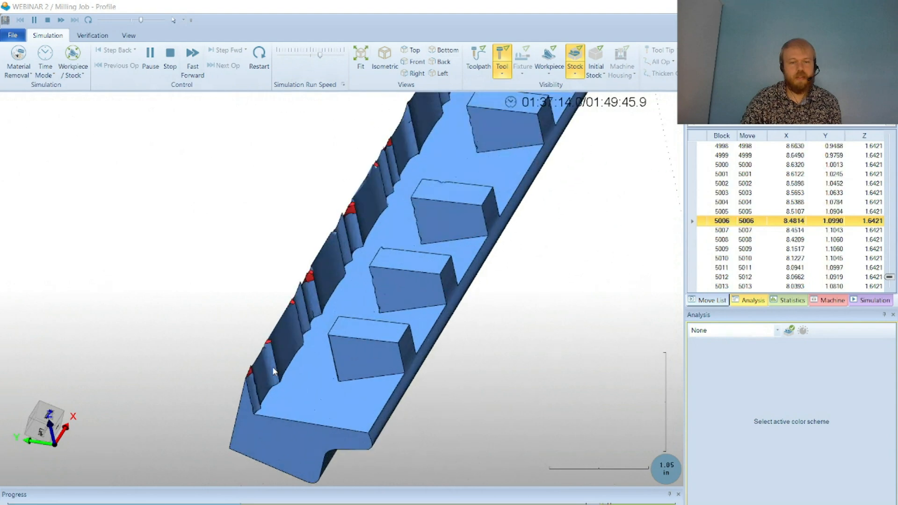
pyautogui.scroll(5, 300, 398)
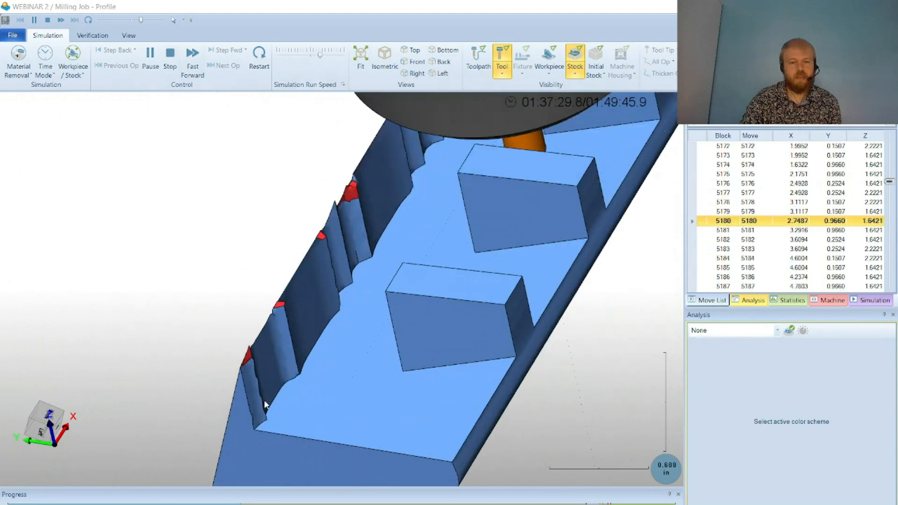
pyautogui.scroll(-5, 268, 400)
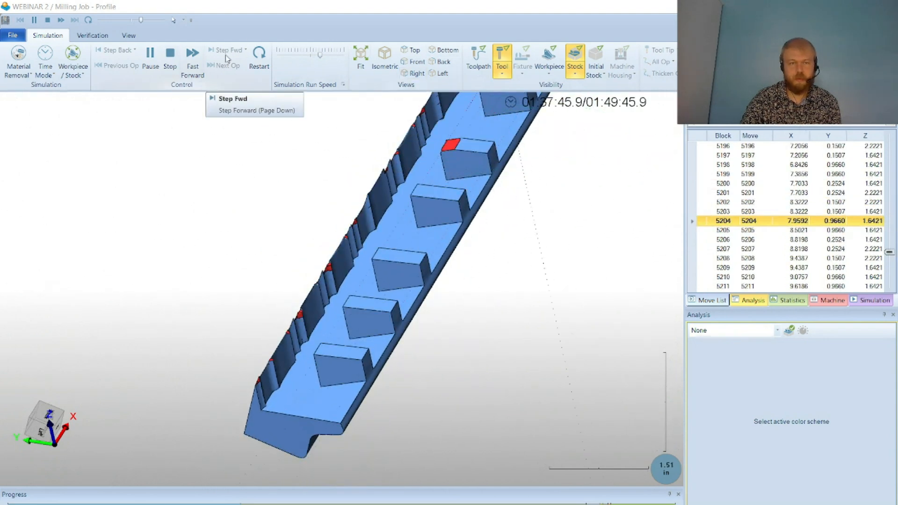
pyautogui.click(151, 61)
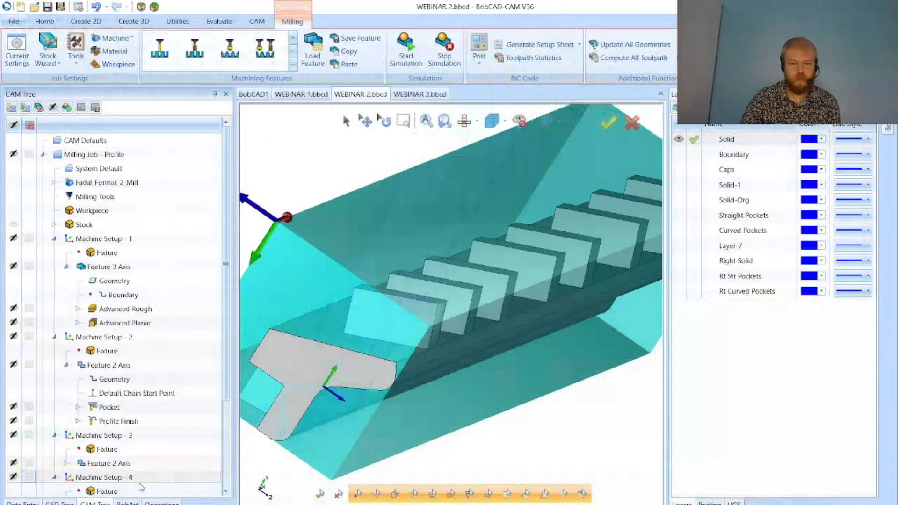
# Reorder the Milling Job - Profile operations so Facing comes directly after Advanced Planar and before the first Pocket
pyautogui.click(161, 503)
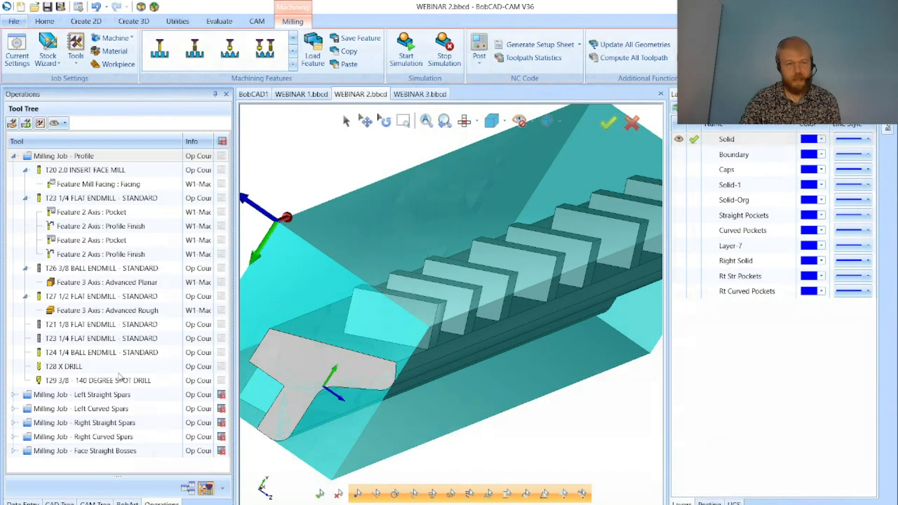
pyautogui.click(187, 487)
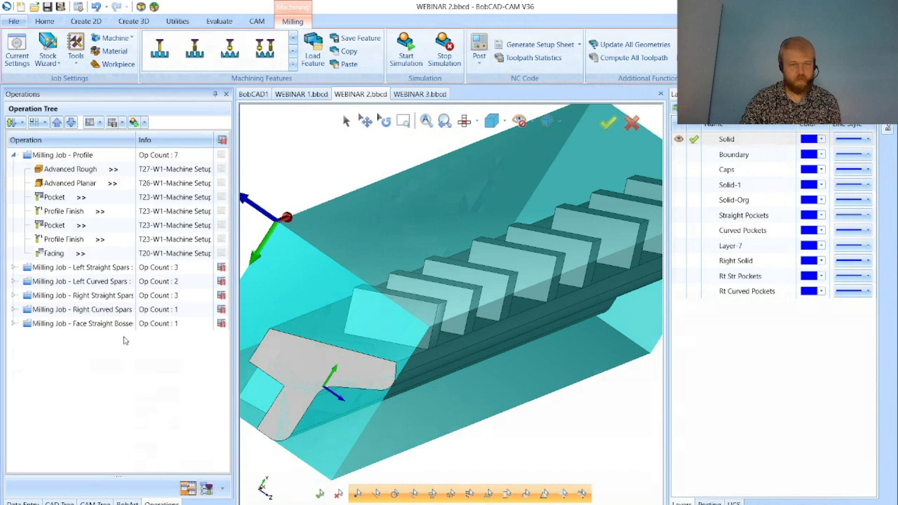
pyautogui.click(62, 253)
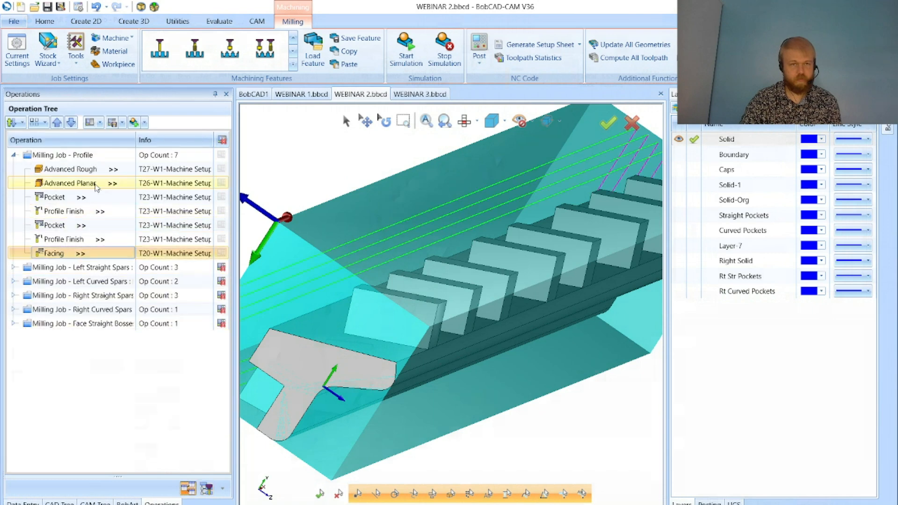
pyautogui.click(57, 123)
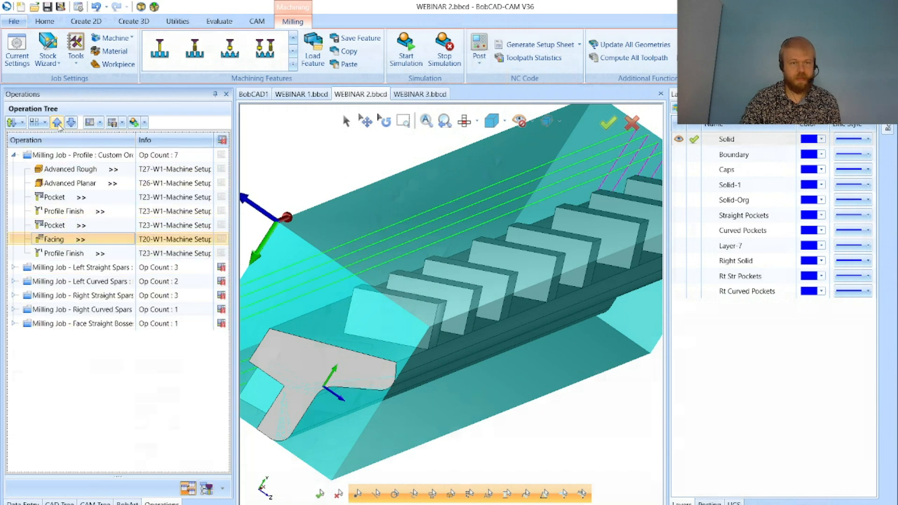
pyautogui.click(58, 123)
pyautogui.click(57, 122)
pyautogui.click(58, 122)
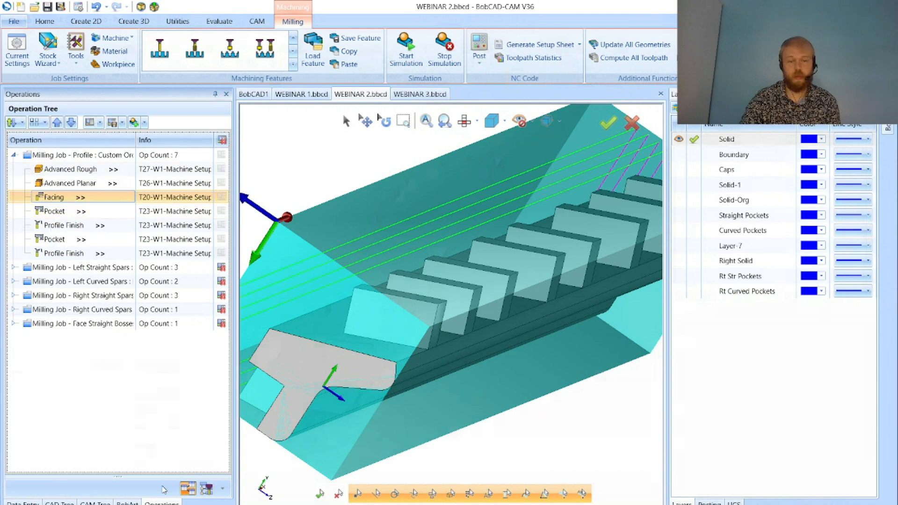
# Simulate the reordered job, skip past Advanced Rough and Advanced Planar, and hide the toolpath to inspect the machined stock
pyautogui.click(407, 57)
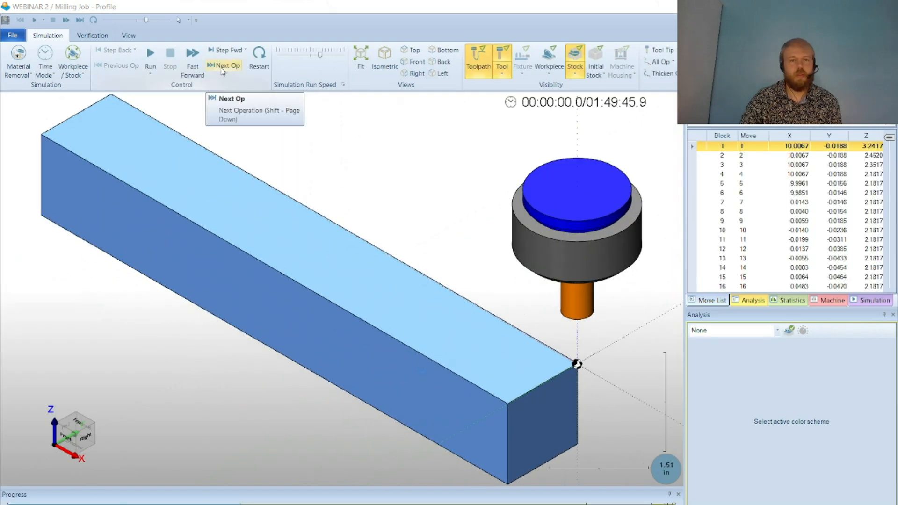
pyautogui.click(223, 65)
pyautogui.click(222, 67)
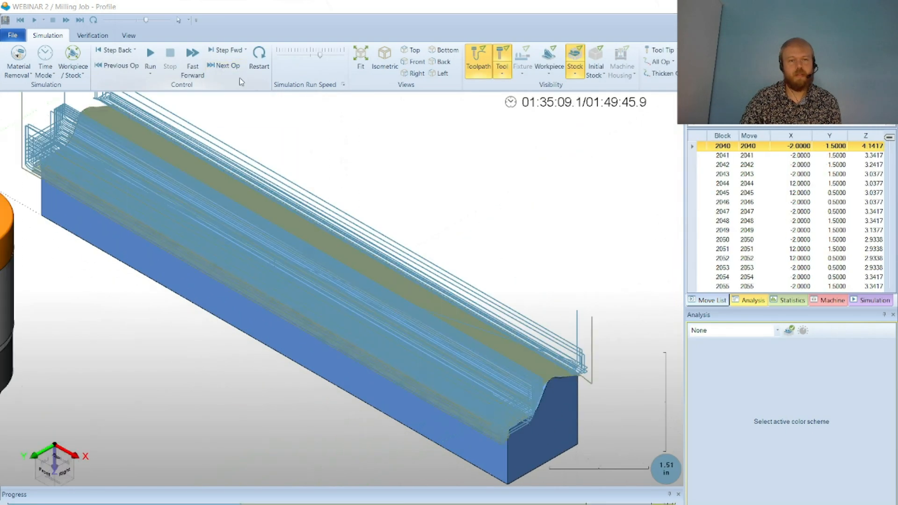
pyautogui.click(487, 68)
pyautogui.scroll(3, 396, 322)
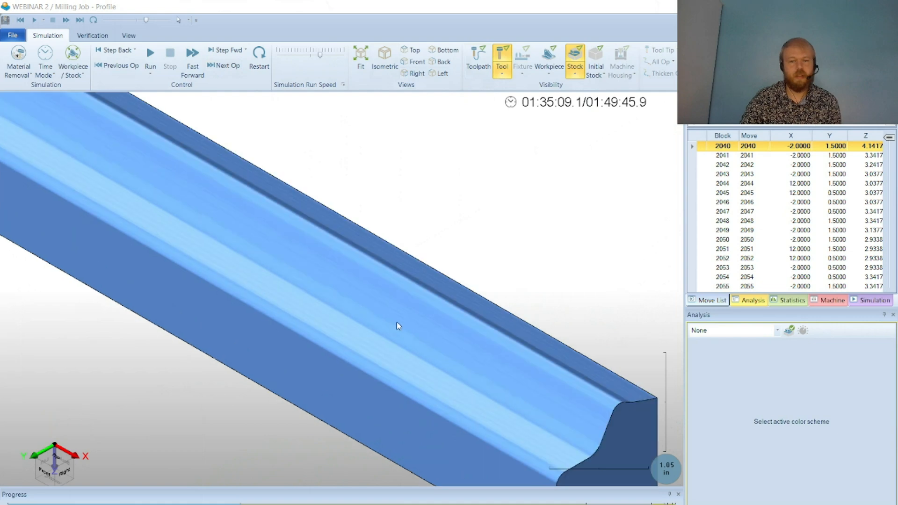
pyautogui.scroll(-5, 397, 322)
pyautogui.moveTo(286, 389); pyautogui.dragTo(283, 146, button='middle')
# Run the simulation onward from the facing operation at a higher run speed
pyautogui.click(150, 54)
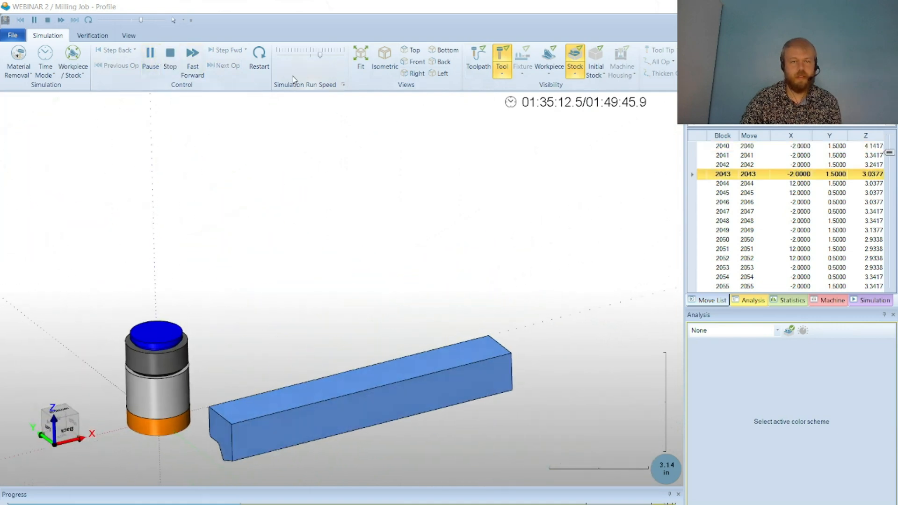
pyautogui.moveTo(320, 55); pyautogui.dragTo(326, 55)
pyautogui.click(335, 56)
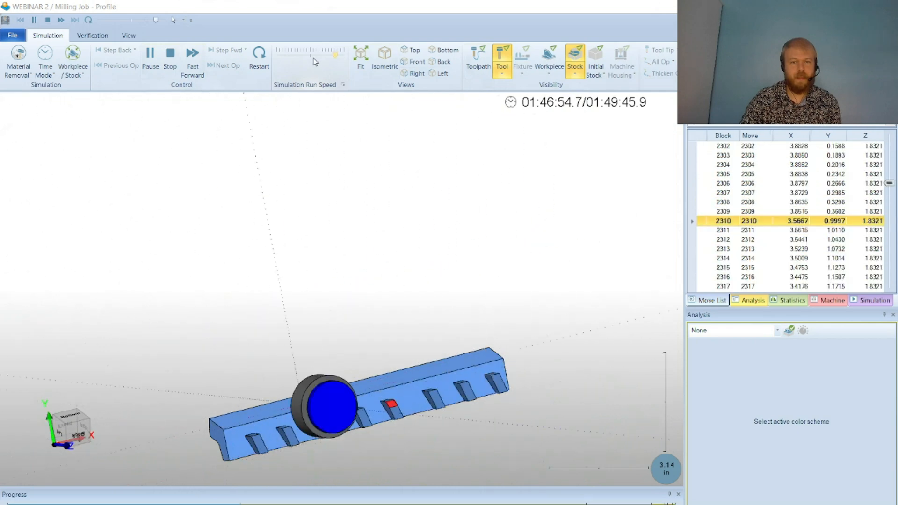
# Slow the simulation to examine the rib tops up close and from several angles, and speed it up again for the remaining cuts
pyautogui.click(313, 57)
pyautogui.moveTo(559, 408); pyautogui.dragTo(452, 385, button='middle')
pyautogui.scroll(10, 451, 381)
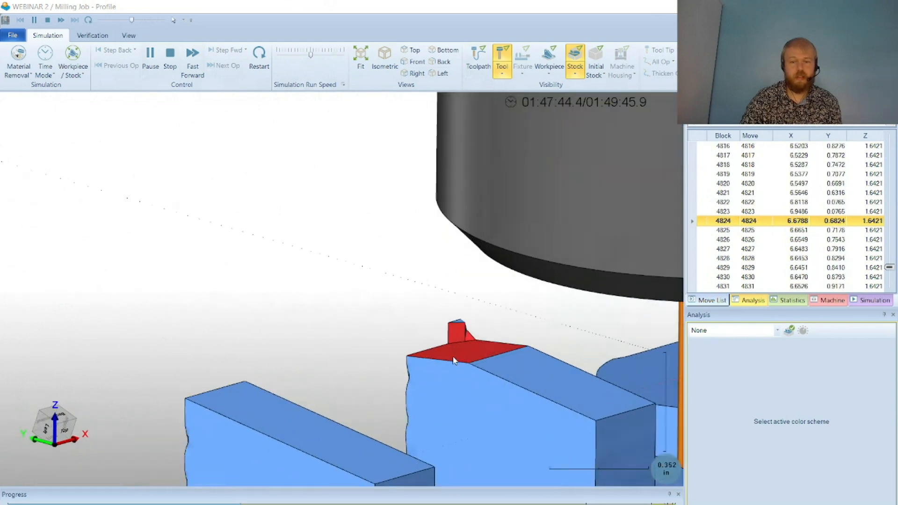
pyautogui.scroll(-10, 457, 346)
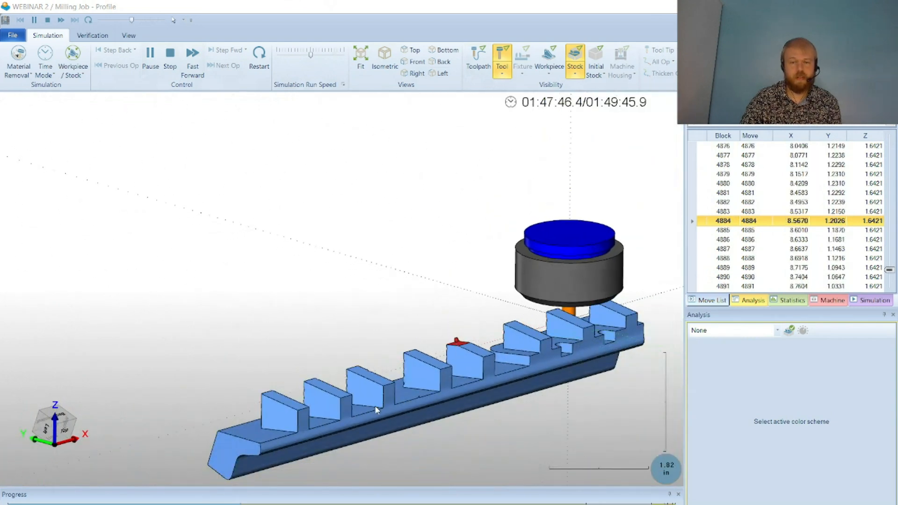
pyautogui.moveTo(375, 405); pyautogui.dragTo(396, 404, button='middle')
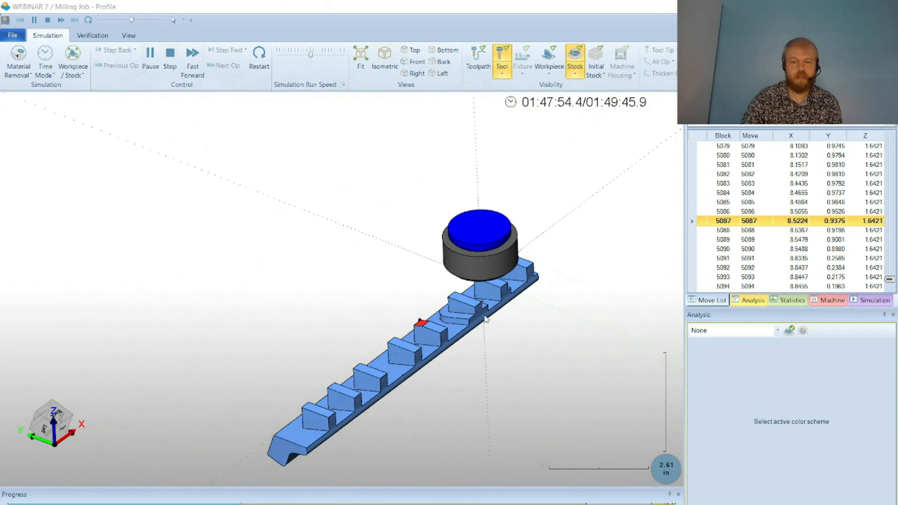
pyautogui.click(322, 55)
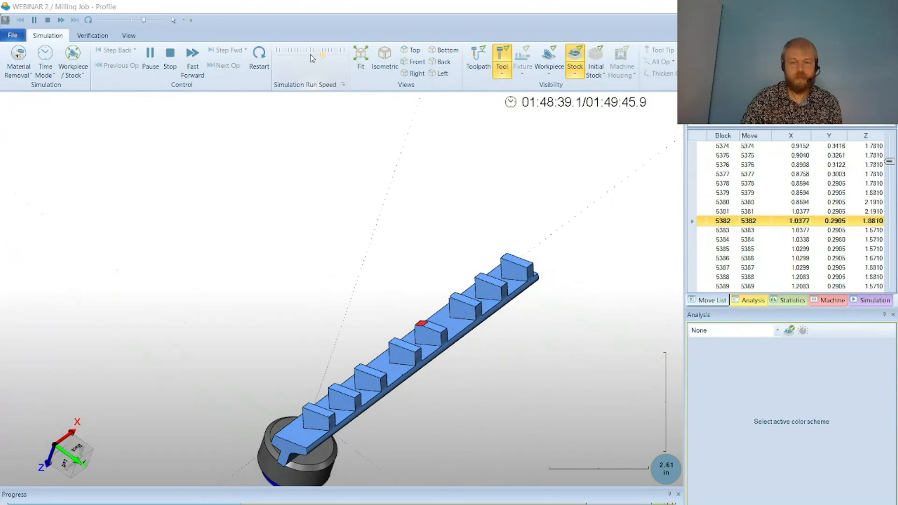
# Run the simulation to the end of the job at a higher speed while watching the pockets being cut
pyautogui.moveTo(504, 227); pyautogui.dragTo(349, 296, button='middle')
pyautogui.scroll(6, 338, 361)
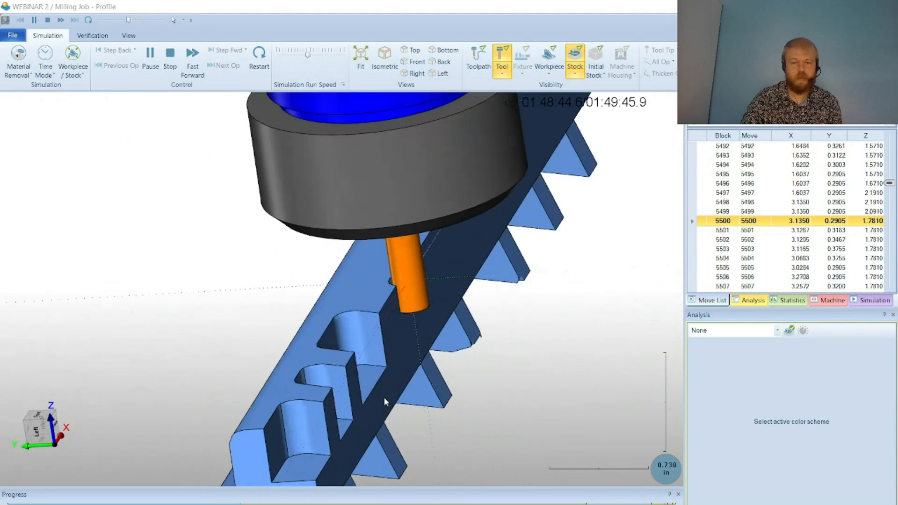
pyautogui.scroll(-2, 383, 397)
pyautogui.moveTo(307, 55); pyautogui.dragTo(323, 56)
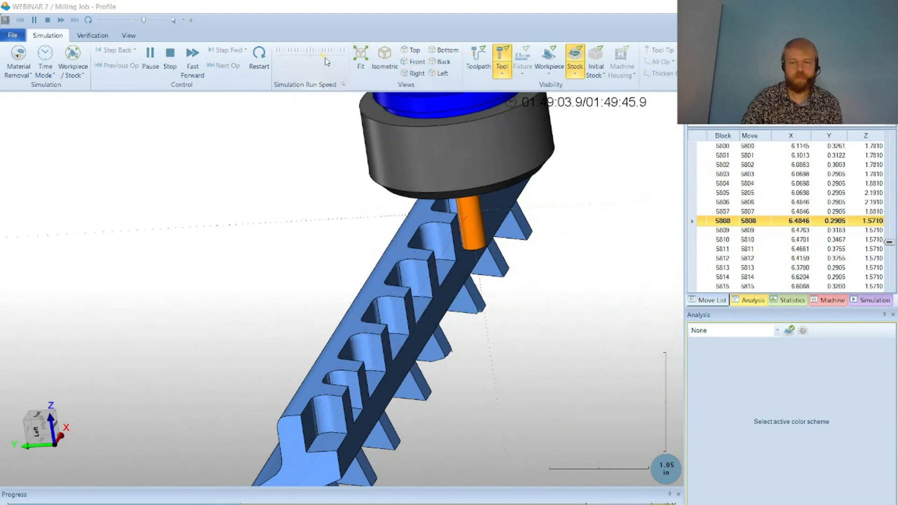
pyautogui.scroll(-2, 388, 332)
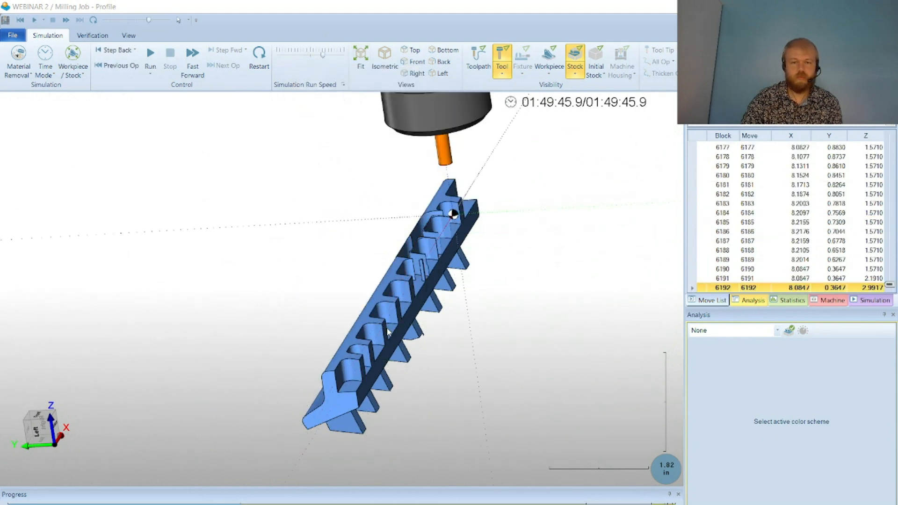
# Inspect the finished simulated part from several angles, covering the rib tops, the rib sides and the back
pyautogui.moveTo(405, 266); pyautogui.dragTo(456, 206, button='middle')
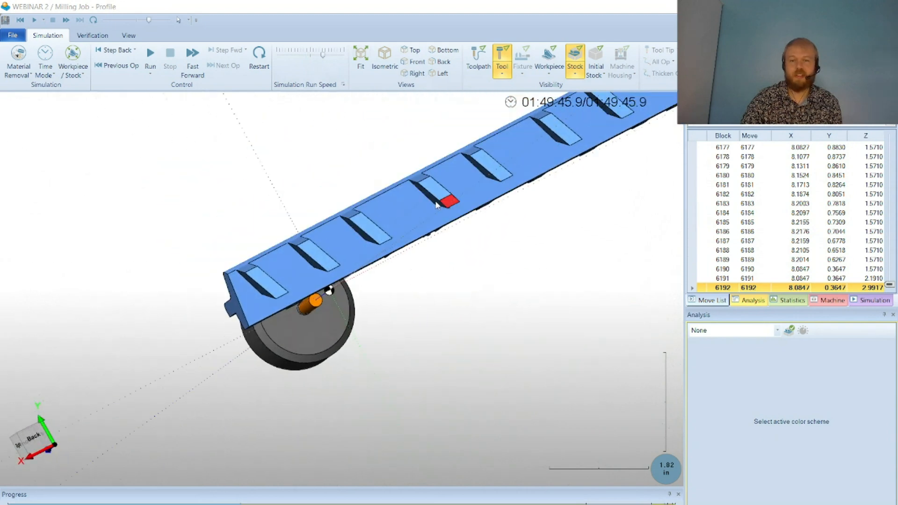
pyautogui.scroll(2, 458, 207)
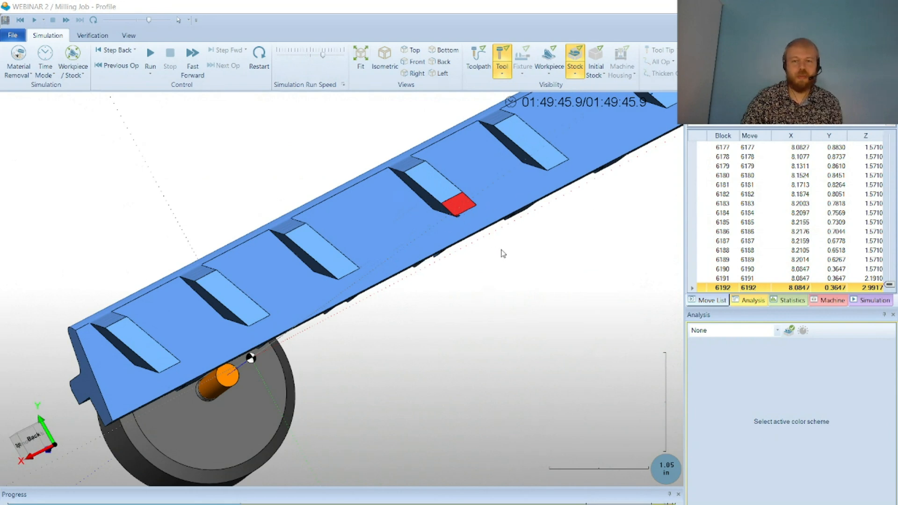
pyautogui.moveTo(502, 252); pyautogui.dragTo(597, 204, button='middle')
pyautogui.scroll(-1, 396, 322)
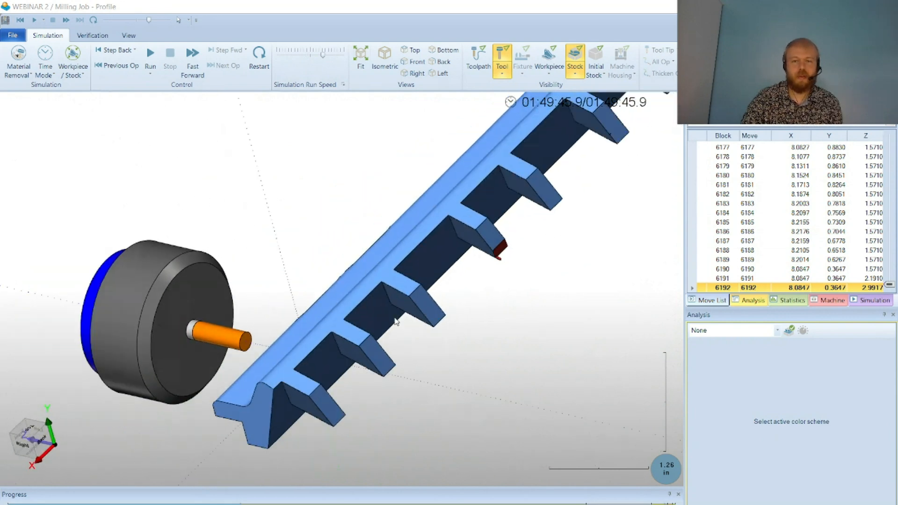
pyautogui.scroll(-5, 396, 322)
pyautogui.moveTo(396, 322); pyautogui.dragTo(396, 337, button='middle')
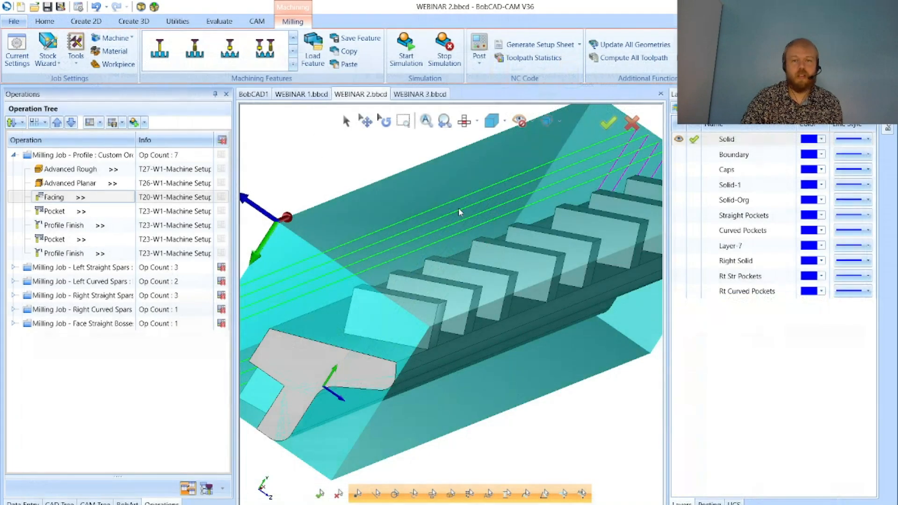
# Post the NC code for the profile milling job and bring up its save dialog, leaving without saving a file
pyautogui.click(480, 48)
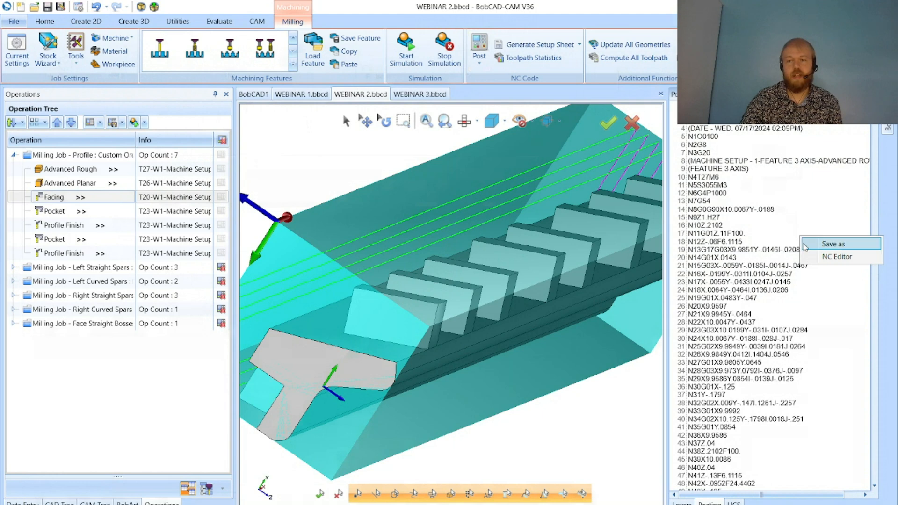
pyautogui.click(828, 244)
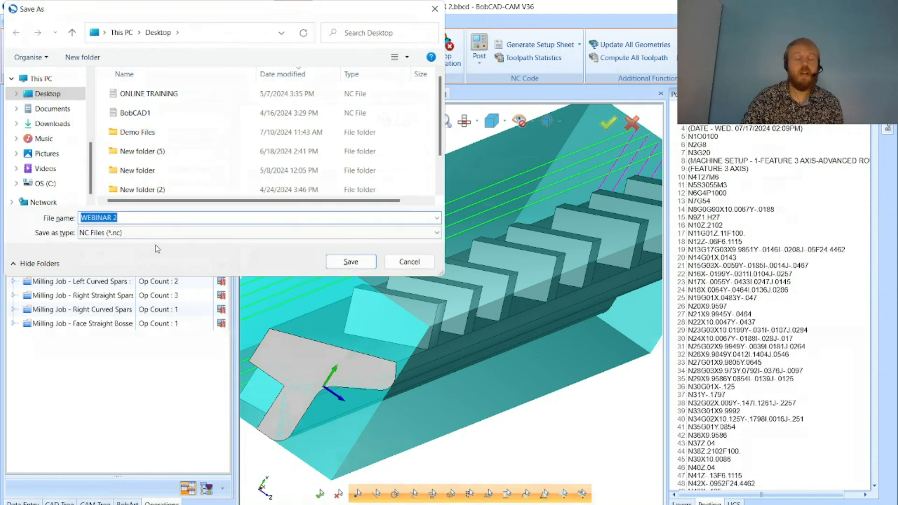
pyautogui.click(408, 263)
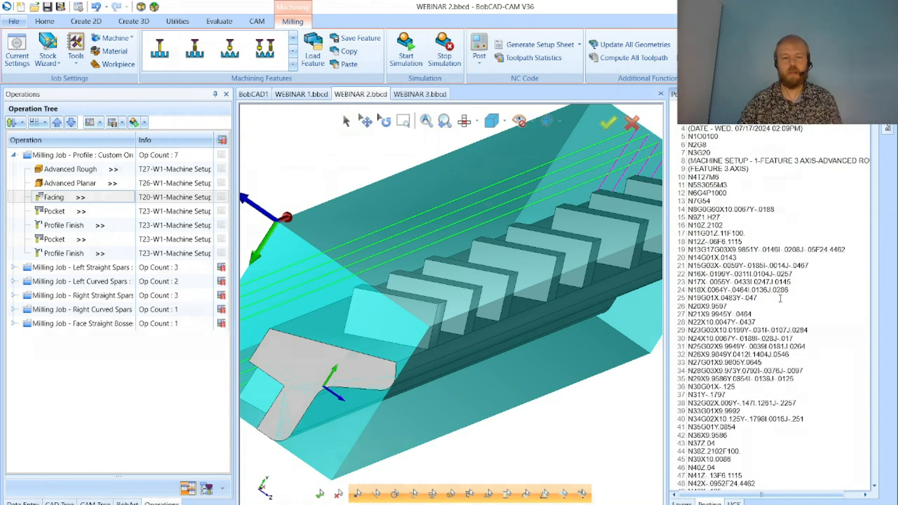
# Close WEBINAR 1.bbcd and WEBINAR 2.bbcd, saving the changes to both files
pyautogui.click(308, 95)
pyautogui.click(660, 94)
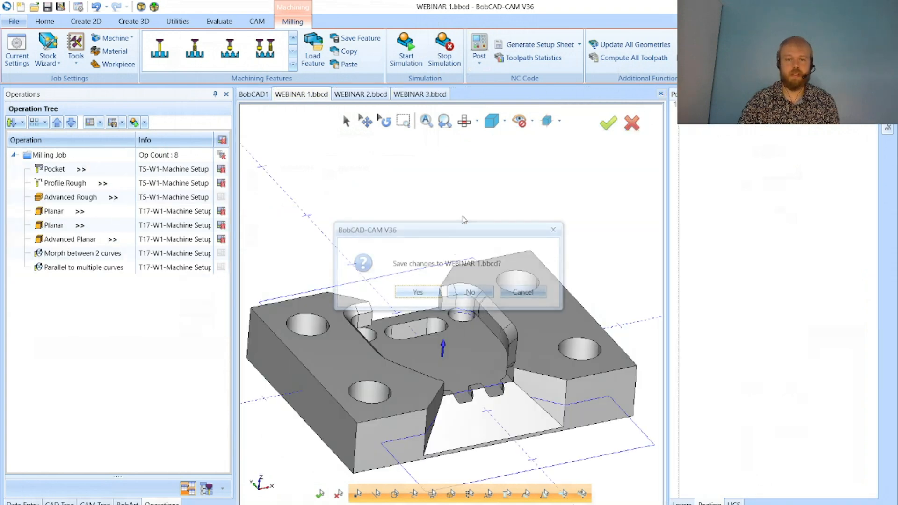
pyautogui.click(418, 291)
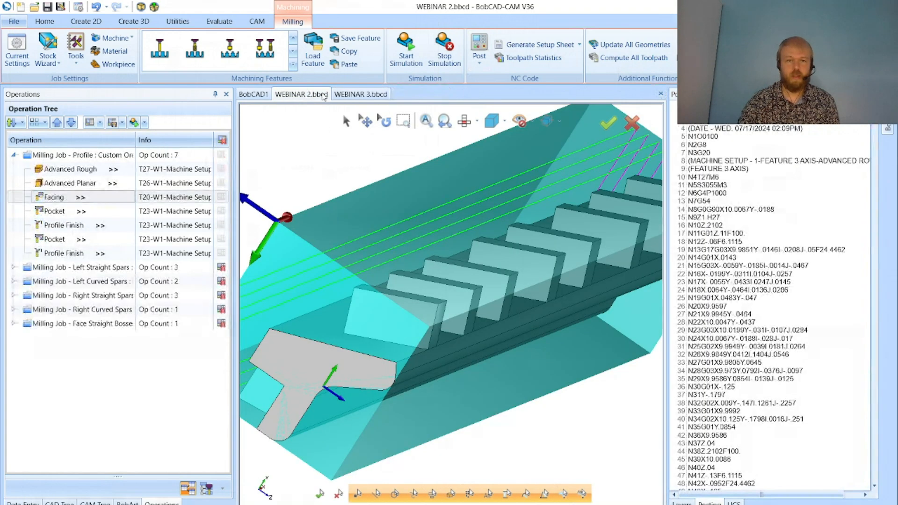
pyautogui.click(660, 94)
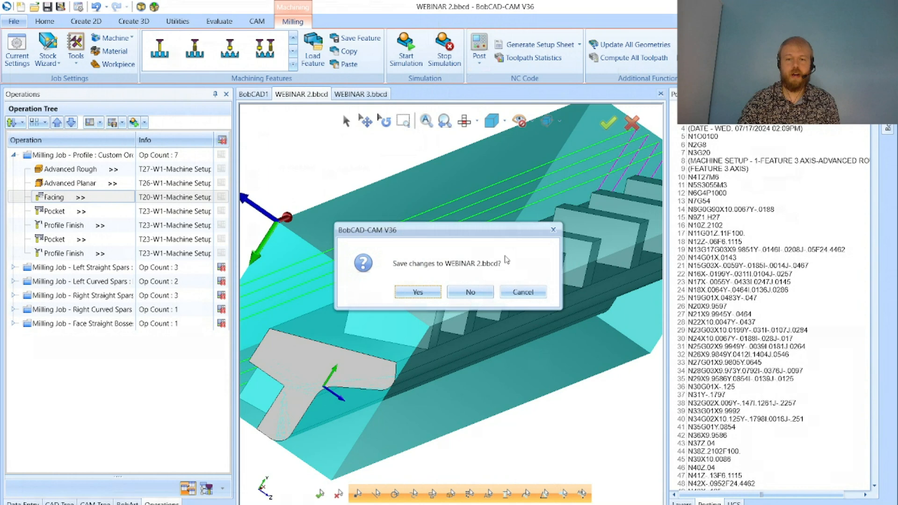
pyautogui.click(418, 291)
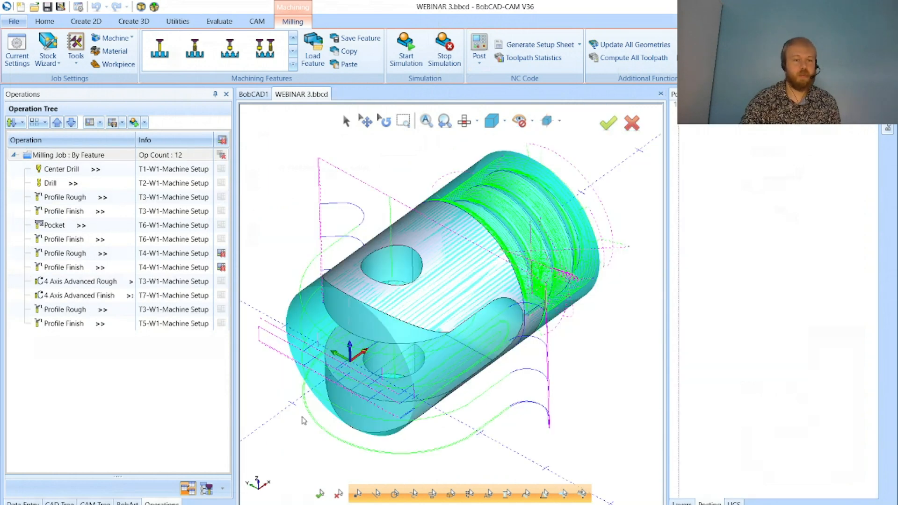
# Hide the stock and all toolpaths of the Milling Job in WEBINAR 3.bbcd from the CAM Tree
pyautogui.click(94, 502)
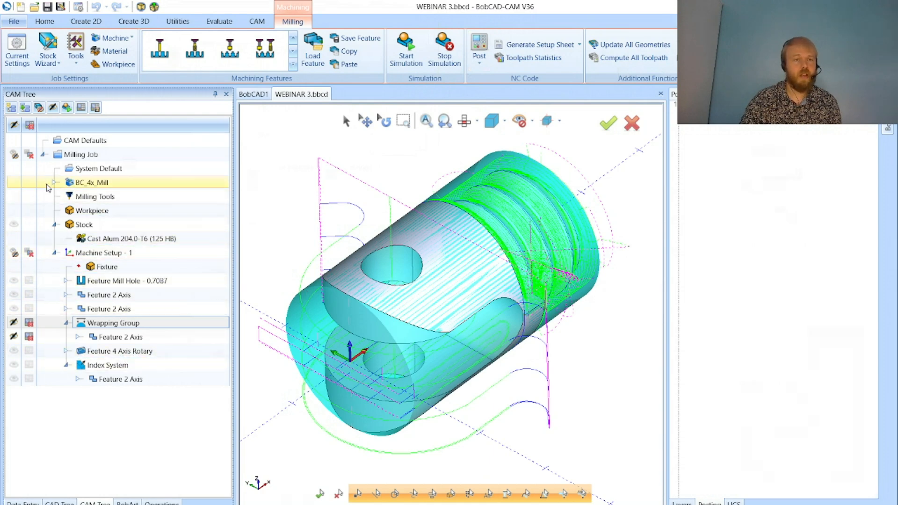
pyautogui.click(14, 154)
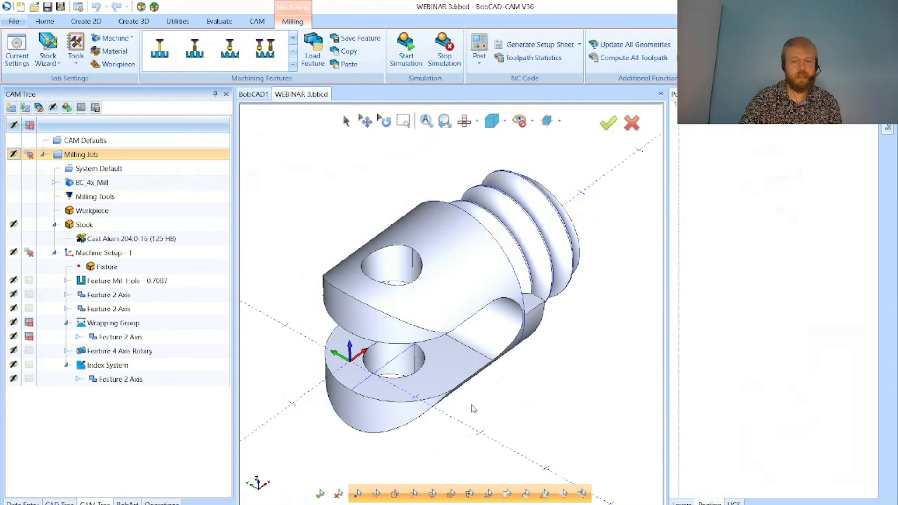
# Examine the part's helical groove, through holes and slot up close and from several angles
pyautogui.moveTo(514, 381); pyautogui.dragTo(477, 391, button='middle')
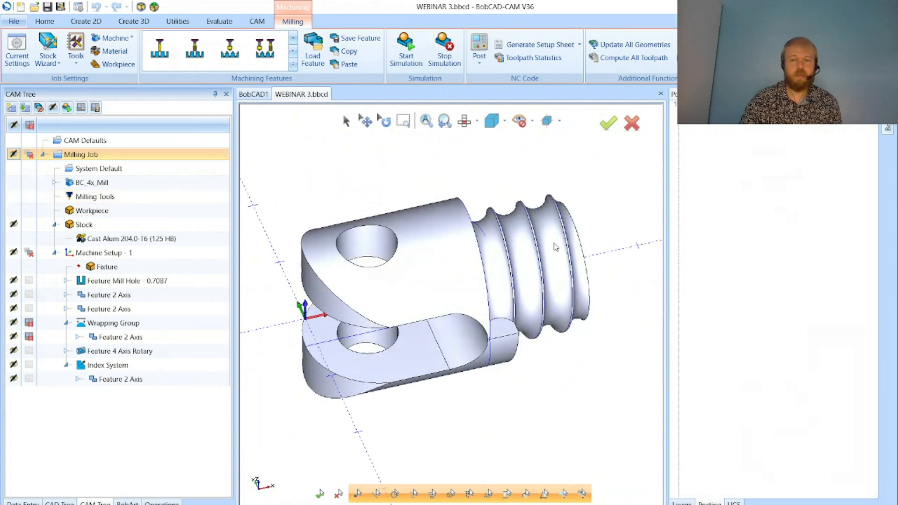
pyautogui.scroll(5, 559, 247)
pyautogui.scroll(-6, 472, 272)
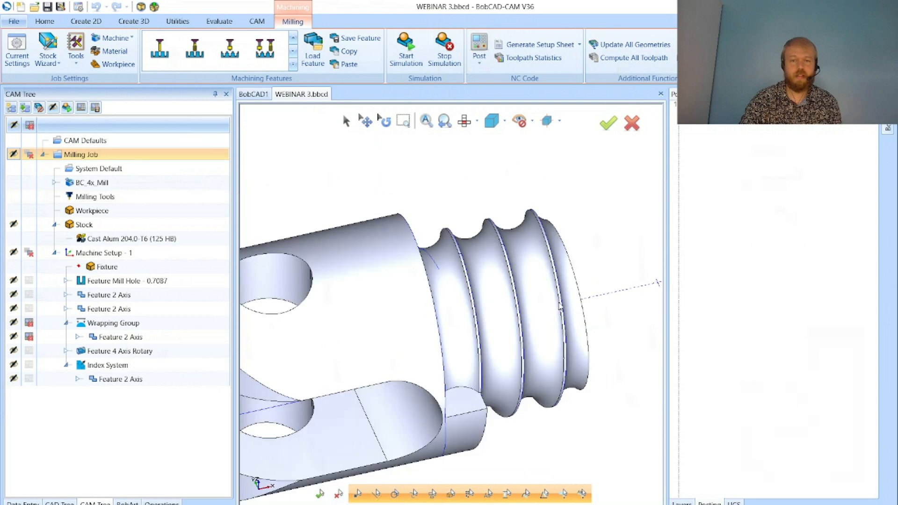
pyautogui.moveTo(561, 307); pyautogui.dragTo(541, 313, button='middle')
pyautogui.scroll(3, 464, 313)
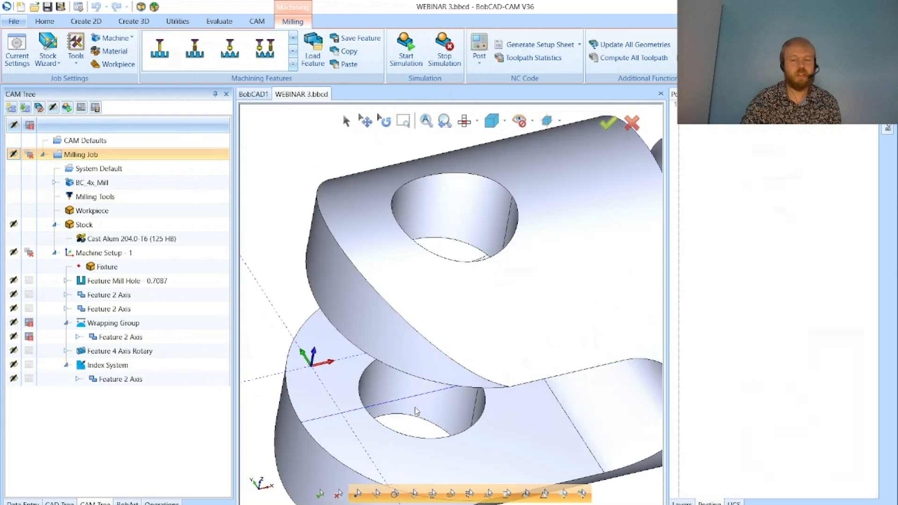
pyautogui.scroll(-3, 415, 410)
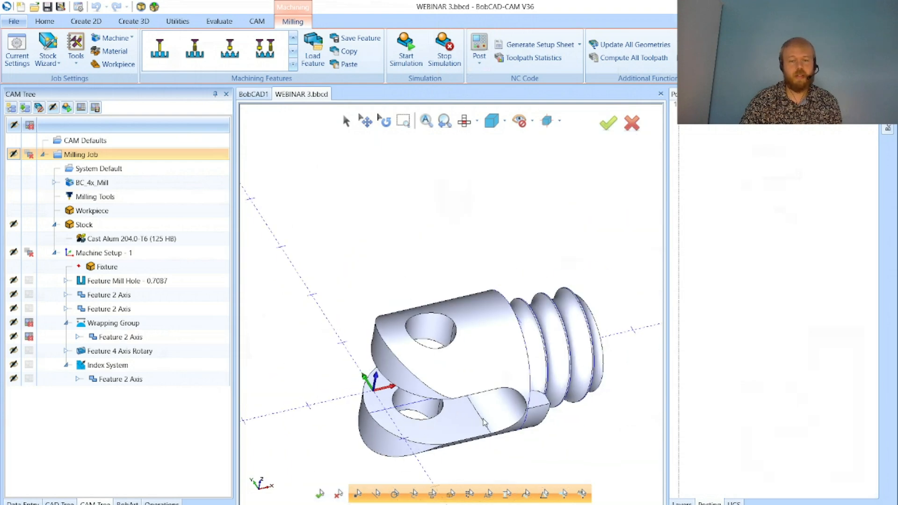
pyautogui.moveTo(494, 369); pyautogui.dragTo(547, 320, button='middle')
pyautogui.moveTo(350, 349); pyautogui.dragTo(352, 367, button='middle')
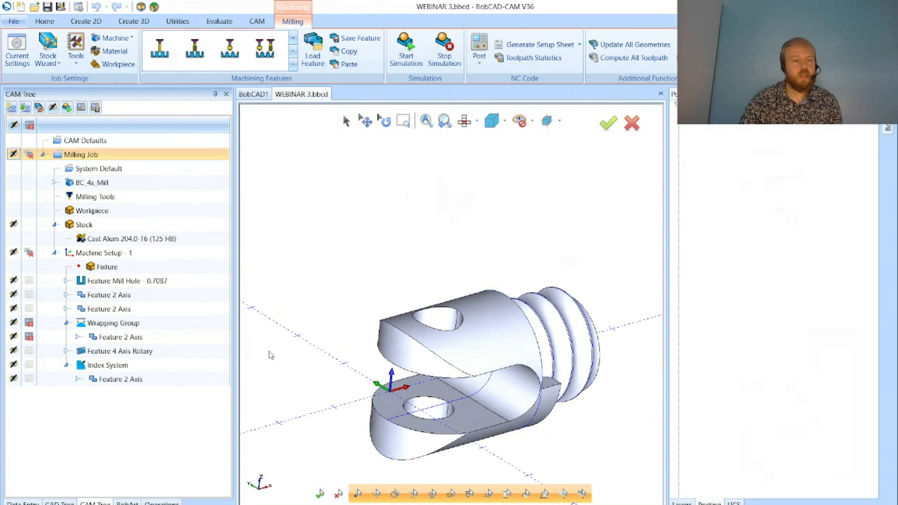
# Highlight the cylindrical stock and the Feature Mill Hole - 0.7087 geometry to review them on the part
pyautogui.click(104, 229)
pyautogui.moveTo(343, 358); pyautogui.dragTo(466, 372, button='middle')
pyautogui.scroll(5, 467, 372)
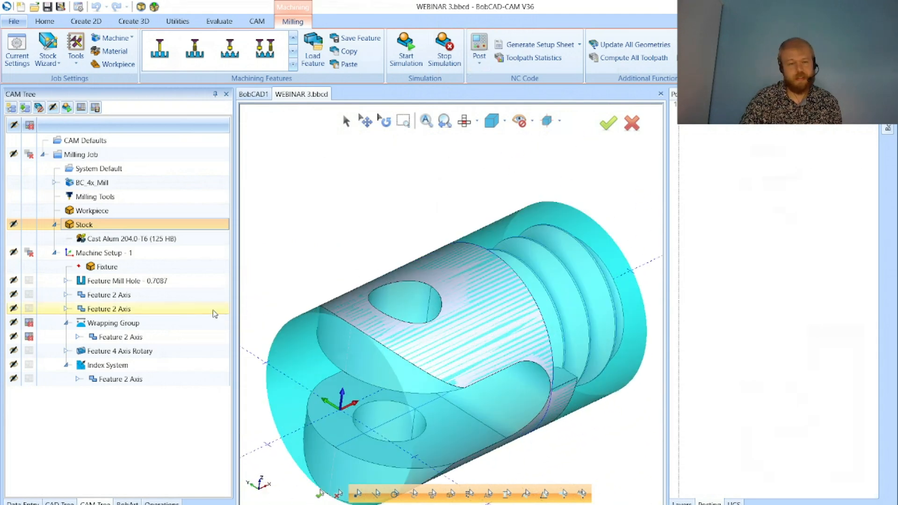
pyautogui.click(155, 282)
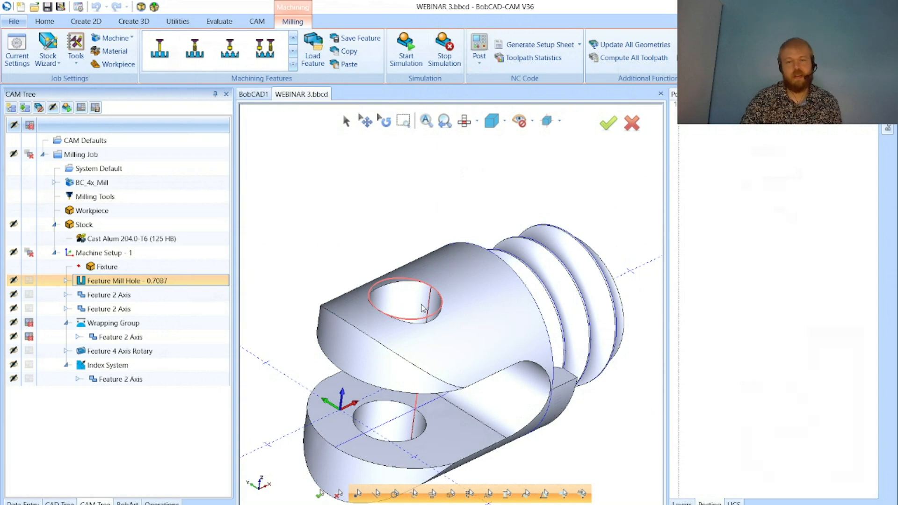
pyautogui.scroll(-2, 411, 313)
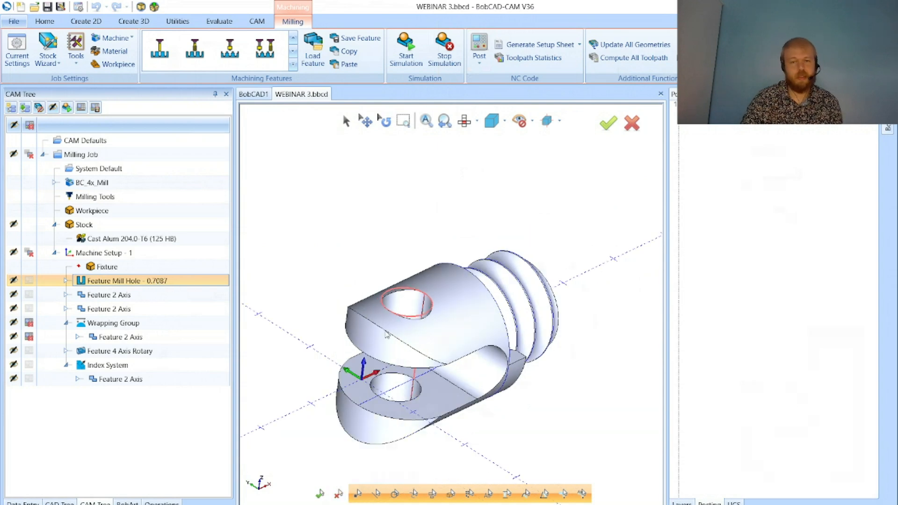
pyautogui.moveTo(386, 334); pyautogui.dragTo(376, 350, button='middle')
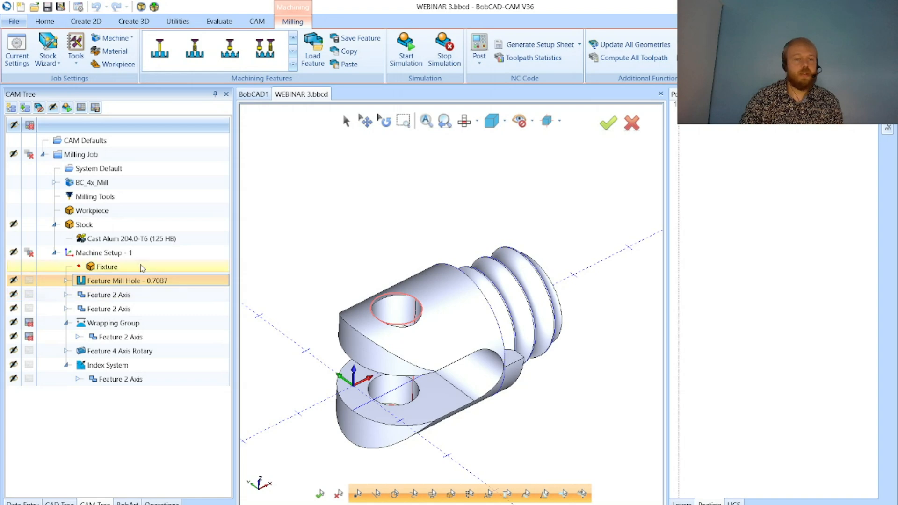
# Review the Machine Setup - 1 origin, the stock around it and the BC_4x_Mill machine assigned to the job
pyautogui.rightClick(156, 258)
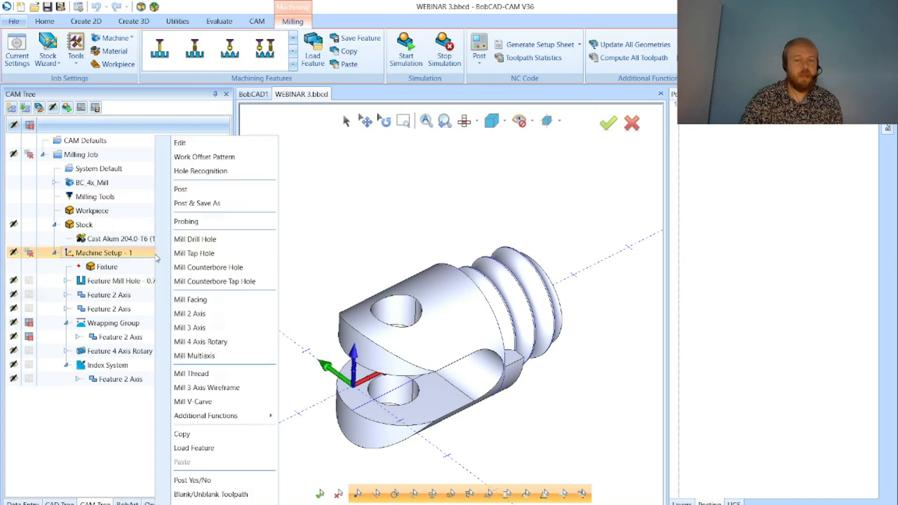
pyautogui.click(353, 383)
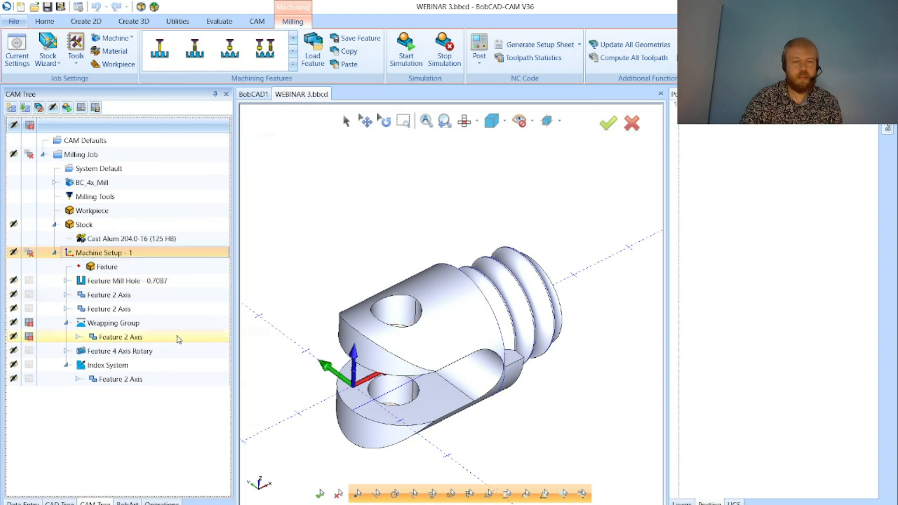
pyautogui.click(132, 227)
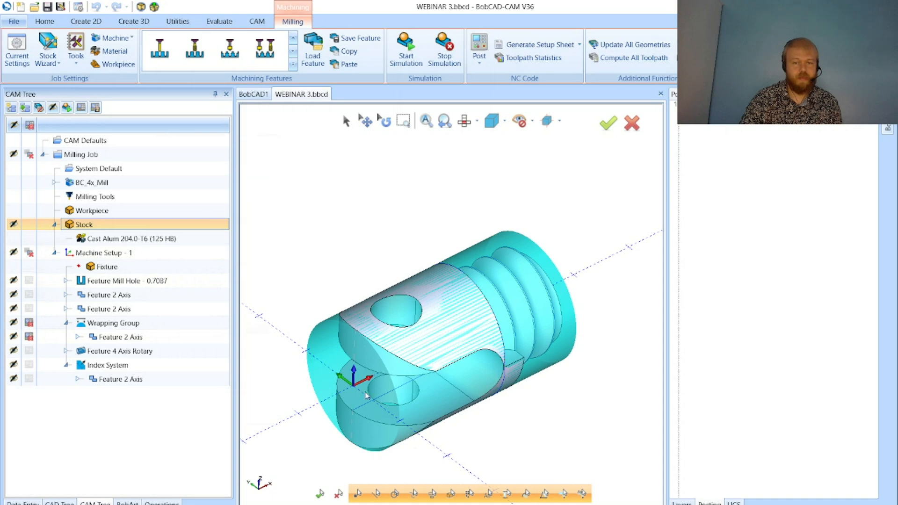
pyautogui.scroll(5, 366, 395)
pyautogui.scroll(-5, 337, 407)
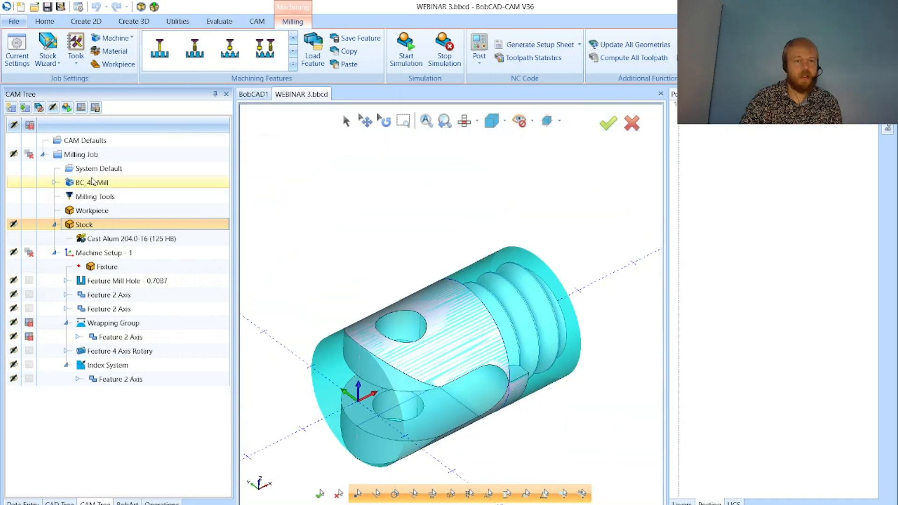
pyautogui.click(93, 182)
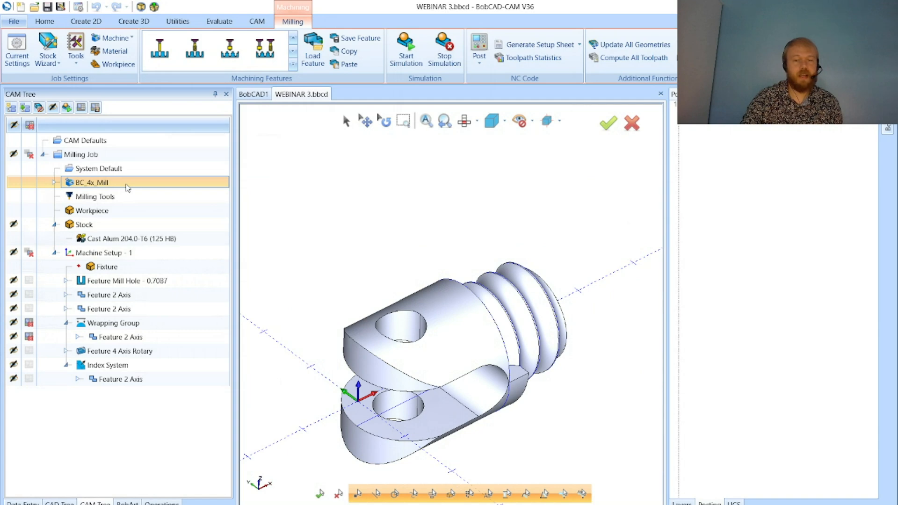
pyautogui.click(176, 255)
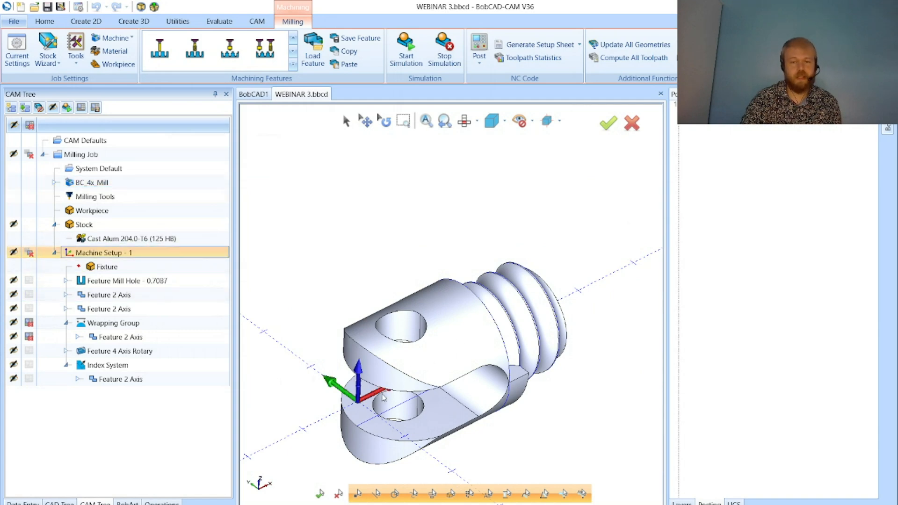
pyautogui.rightClick(181, 253)
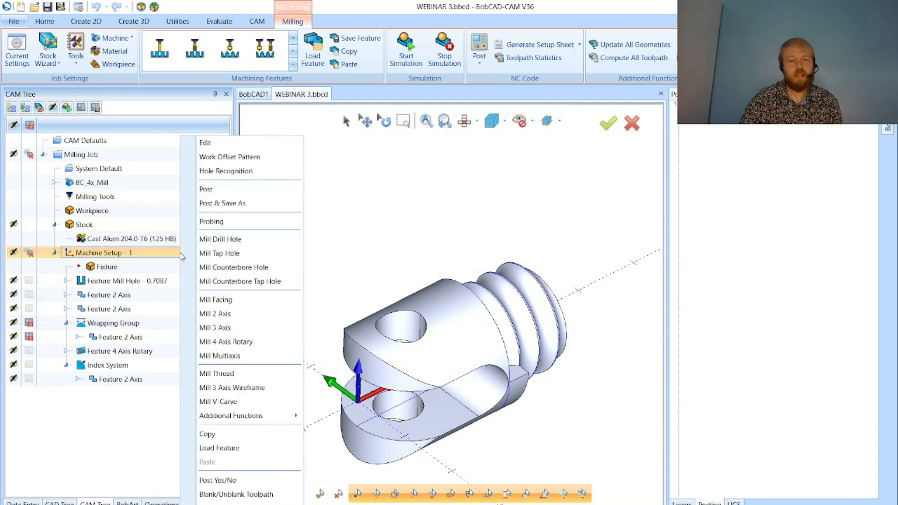
pyautogui.click(274, 239)
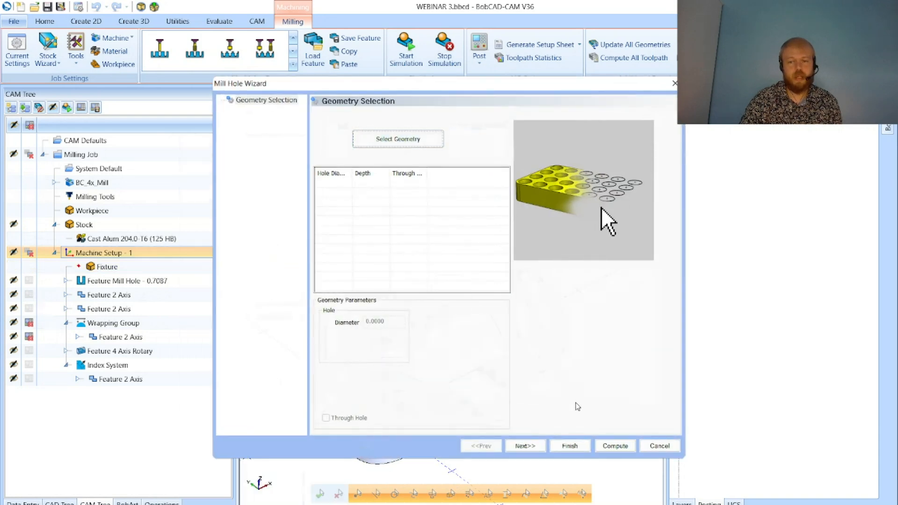
pyautogui.click(662, 444)
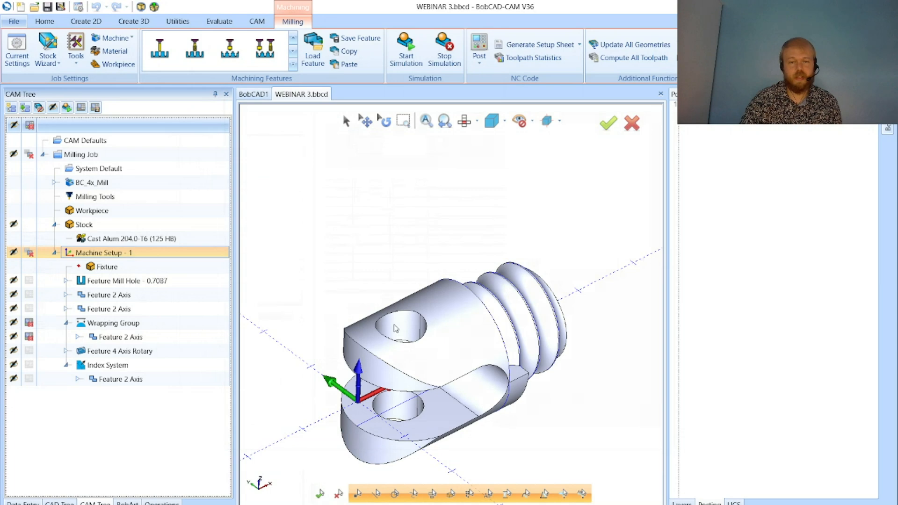
# Review the drill tool, feeds and speeds of Feature Mill Hole - 0.7087, leaving its settings as they are
pyautogui.doubleClick(146, 280)
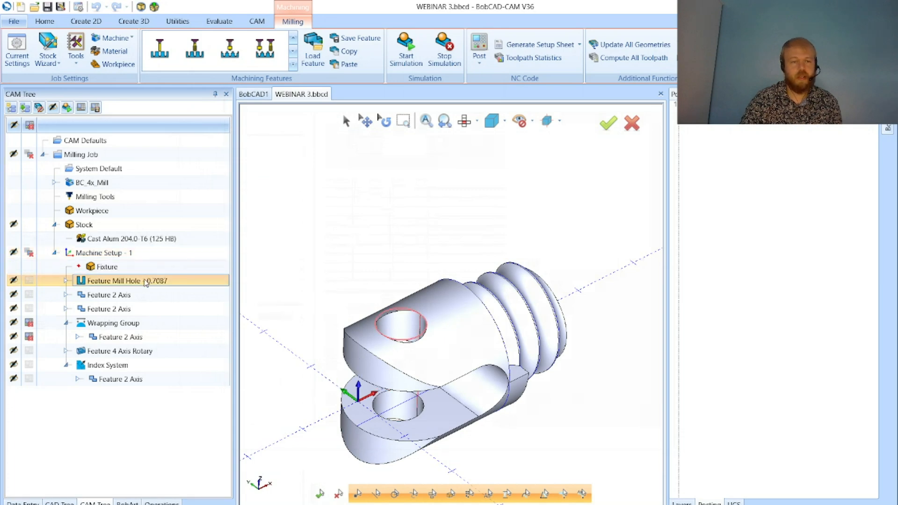
pyautogui.click(261, 202)
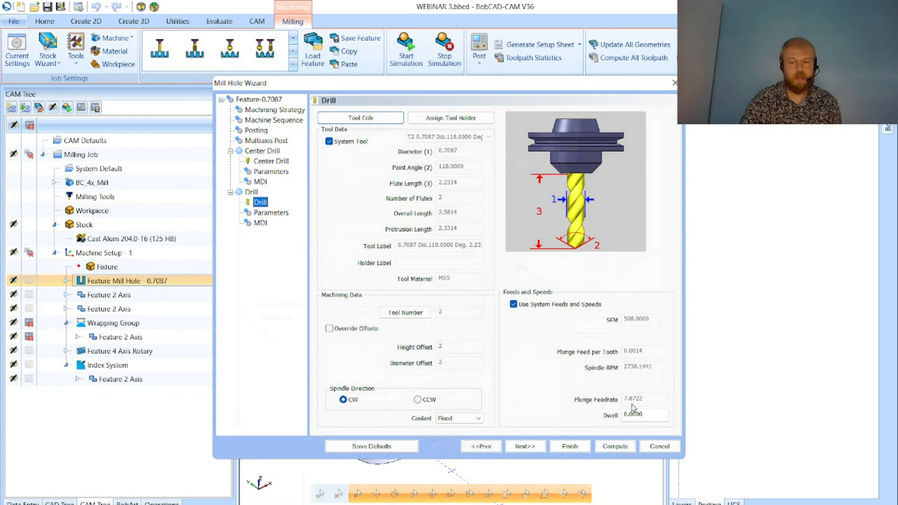
pyautogui.click(570, 446)
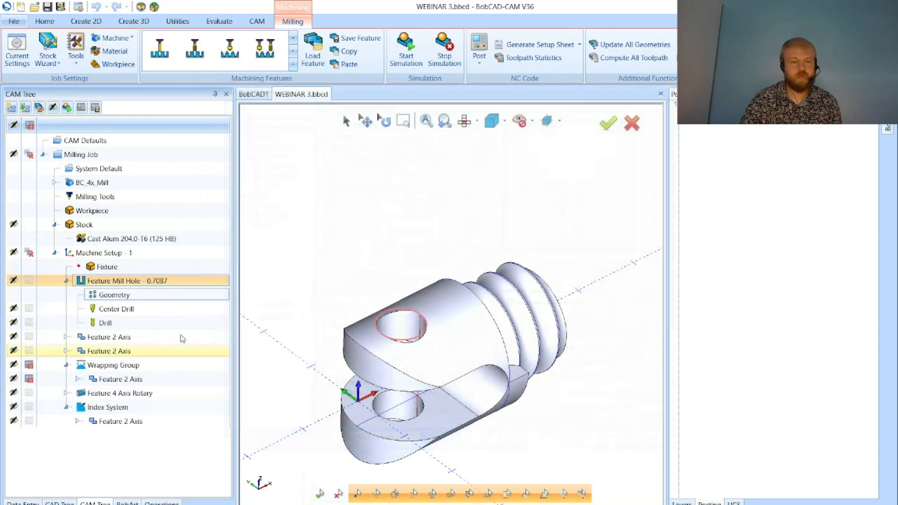
pyautogui.click(67, 281)
# Highlight the geometry of the first Feature 2 Axis and examine its profile around the slotted end from several angles
pyautogui.click(76, 296)
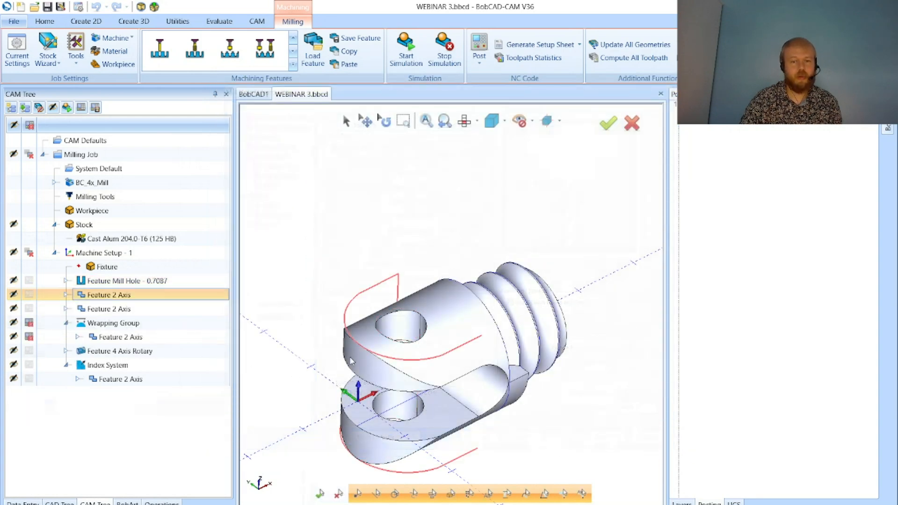
pyautogui.scroll(2, 449, 385)
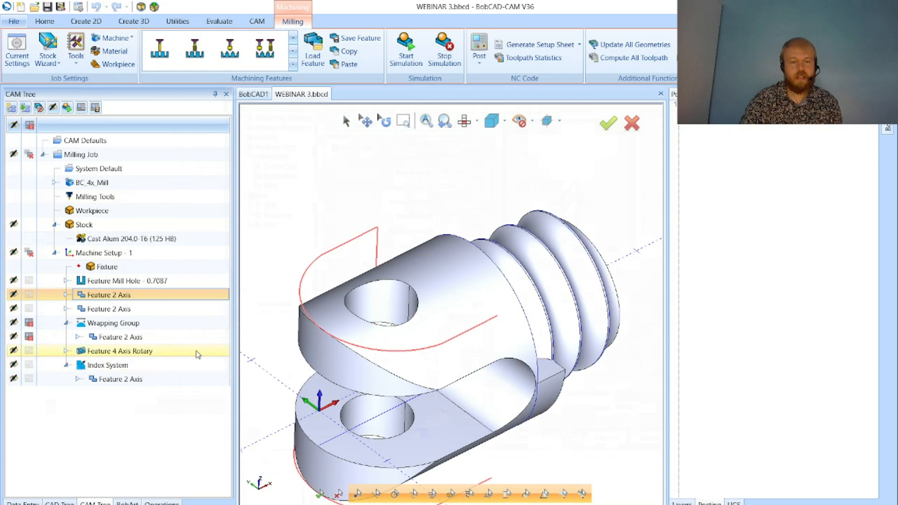
pyautogui.click(67, 294)
pyautogui.click(110, 310)
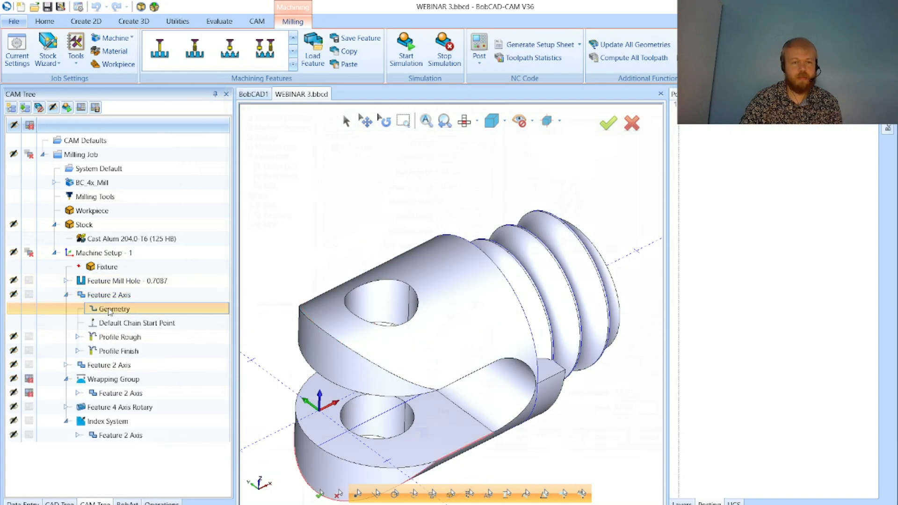
pyautogui.scroll(-3, 444, 436)
pyautogui.scroll(5, 444, 451)
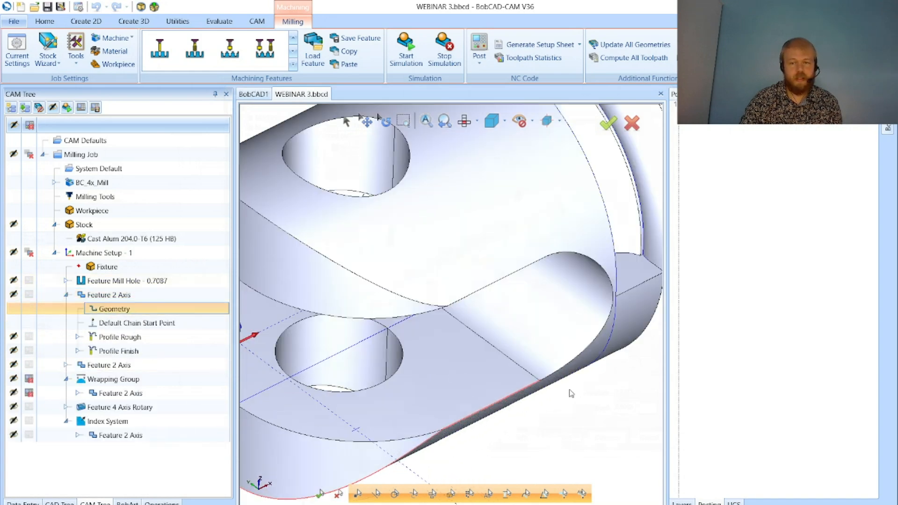
pyautogui.scroll(-2, 441, 427)
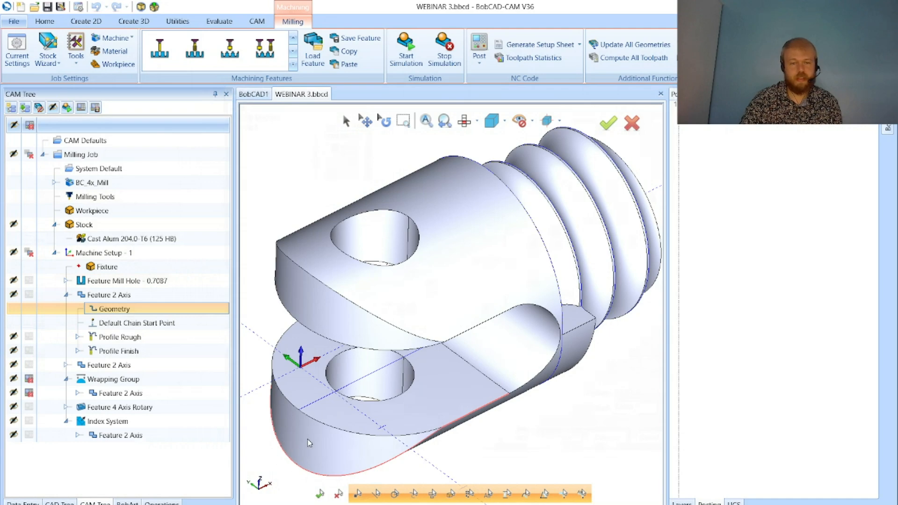
pyautogui.moveTo(308, 443); pyautogui.dragTo(461, 305, button='middle')
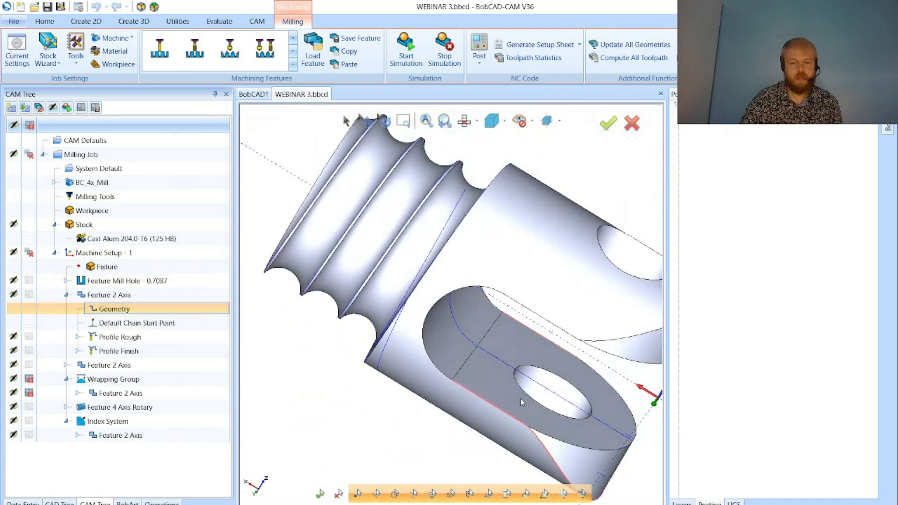
pyautogui.moveTo(520, 401); pyautogui.dragTo(420, 316, button='middle')
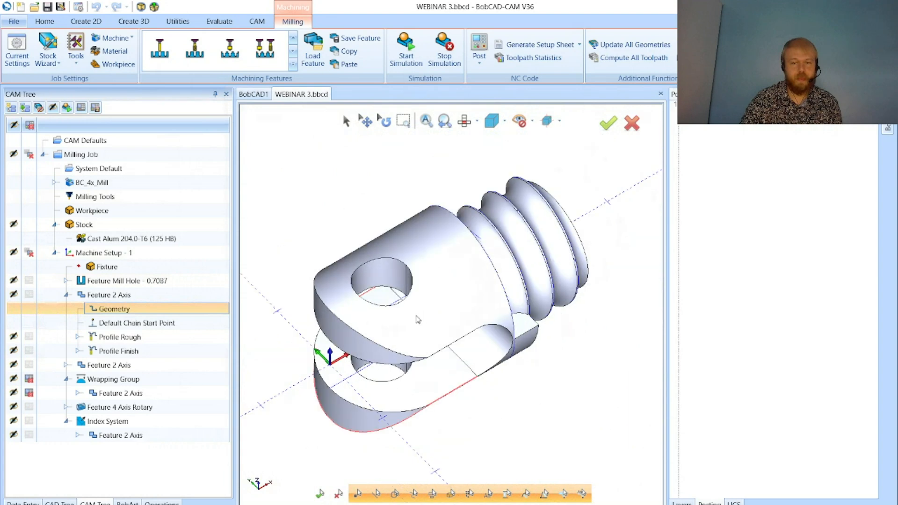
pyautogui.scroll(2, 316, 401)
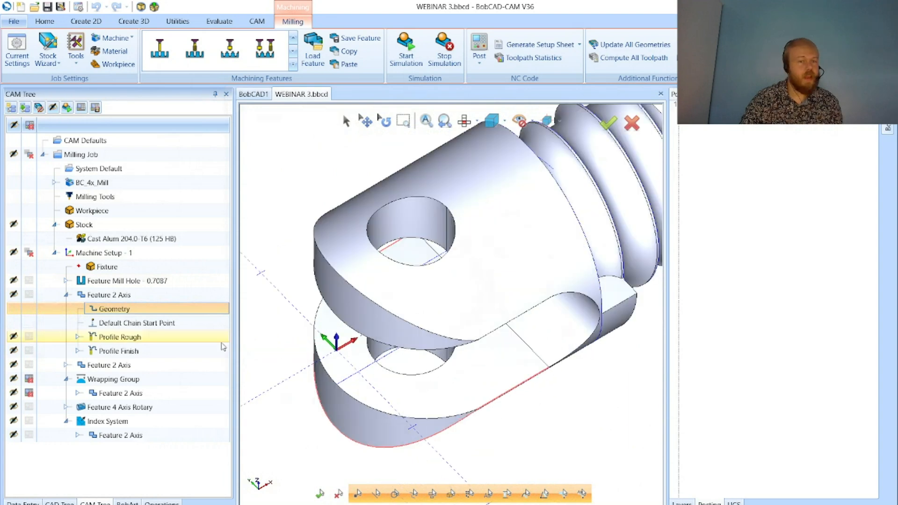
# Review the Top of Feature and Total Depth parameters of the first Feature 2 Axis with the part in view
pyautogui.click(191, 296)
pyautogui.doubleClick(190, 297)
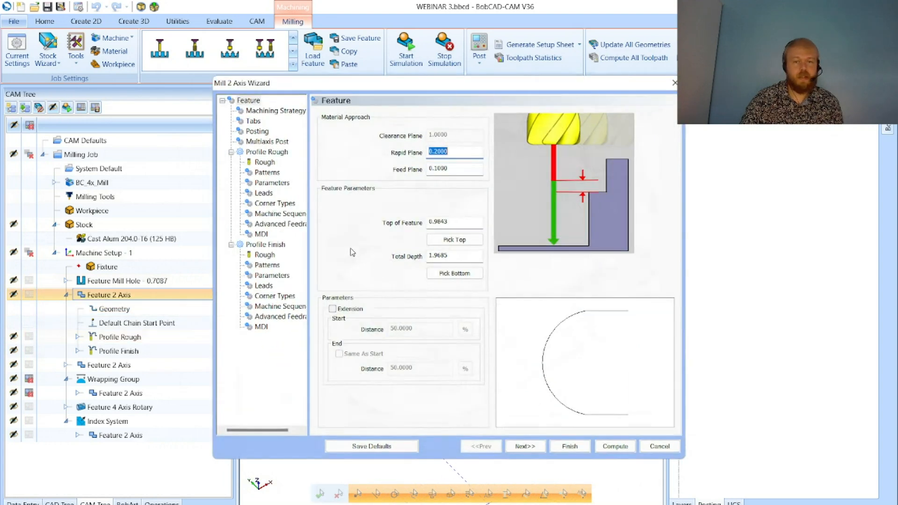
pyautogui.click(468, 219)
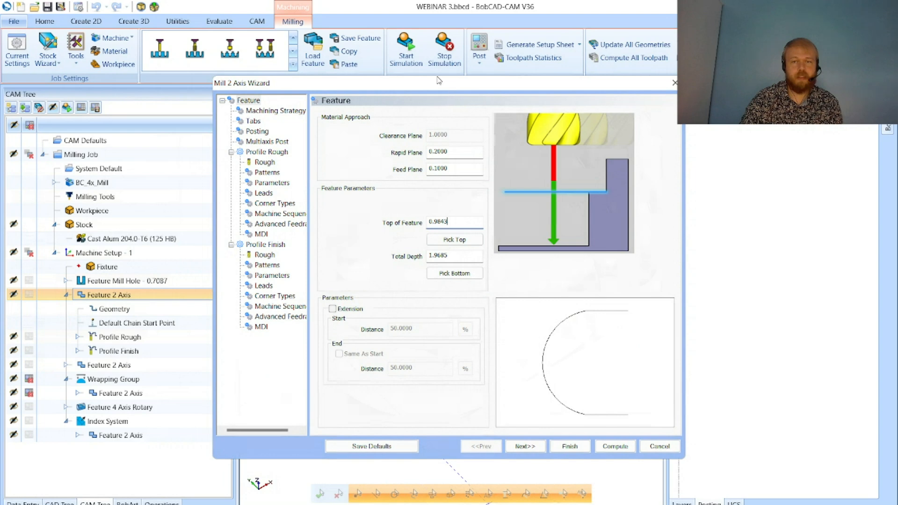
pyautogui.moveTo(438, 81); pyautogui.dragTo(670, 84)
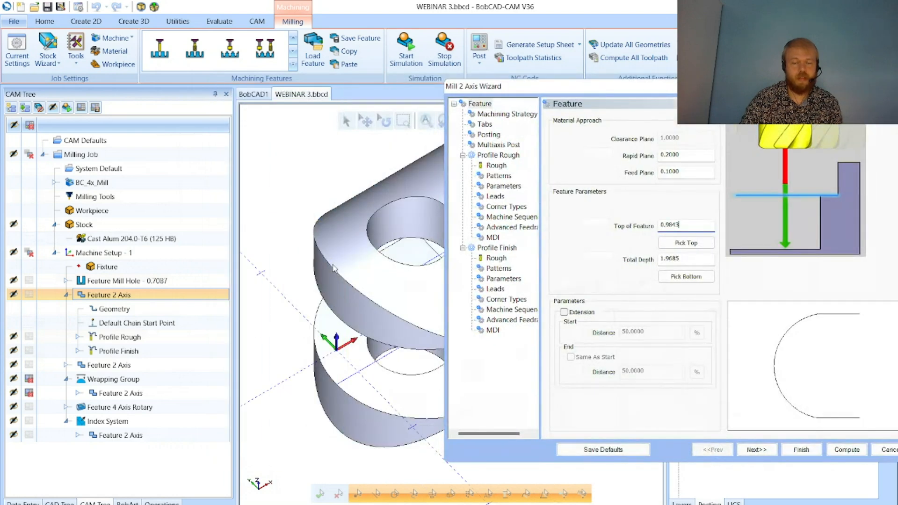
pyautogui.click(703, 262)
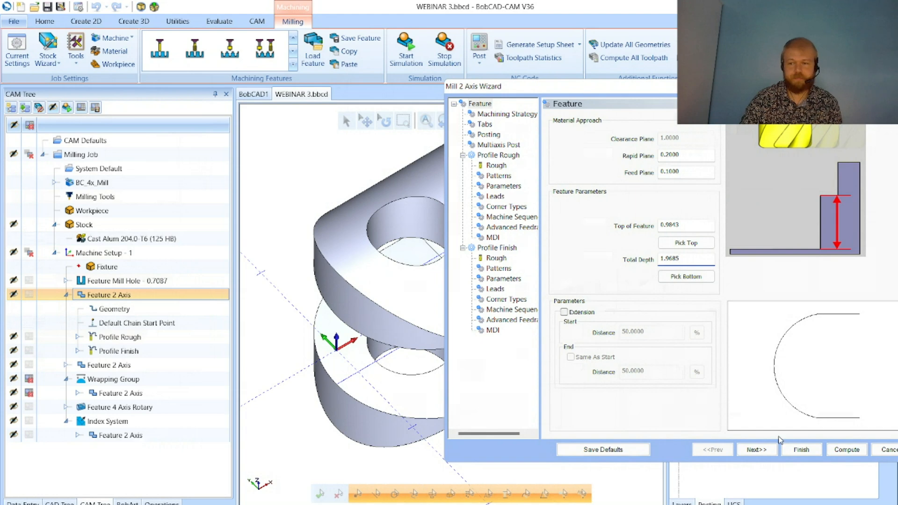
# Review the machining strategy, current operations and tab settings of the first Feature 2 Axis
pyautogui.click(769, 449)
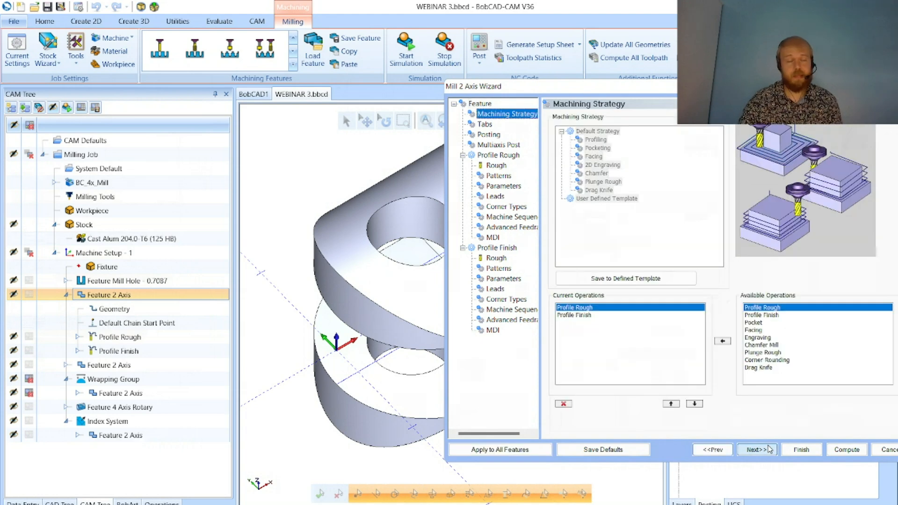
pyautogui.click(769, 450)
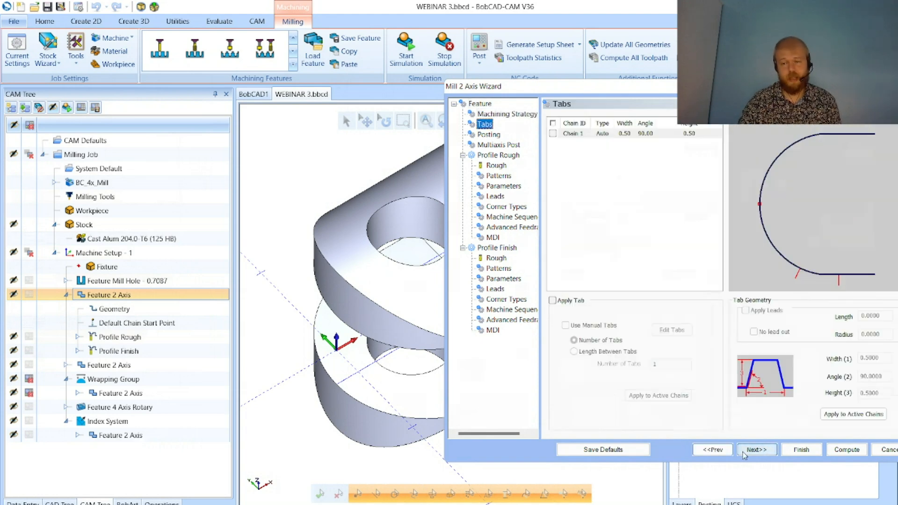
pyautogui.click(713, 450)
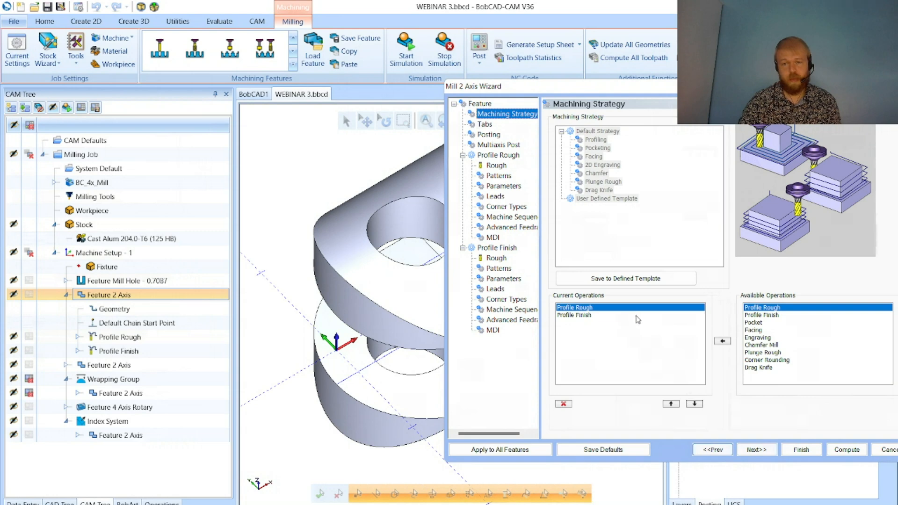
pyautogui.click(637, 315)
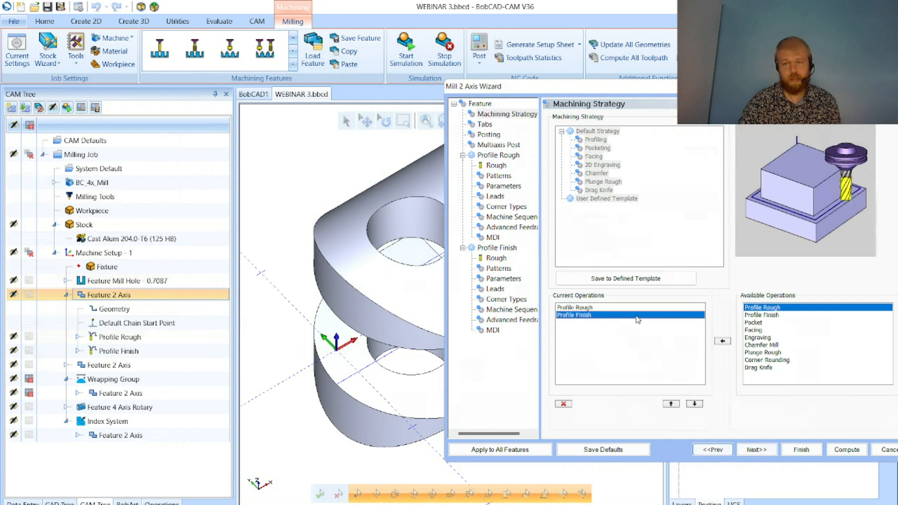
# Review the Profile Rough tool, depth of cut, leads and corner types, and finish with the feature's settings as they are
pyautogui.click(756, 449)
pyautogui.click(756, 449)
pyautogui.click(757, 449)
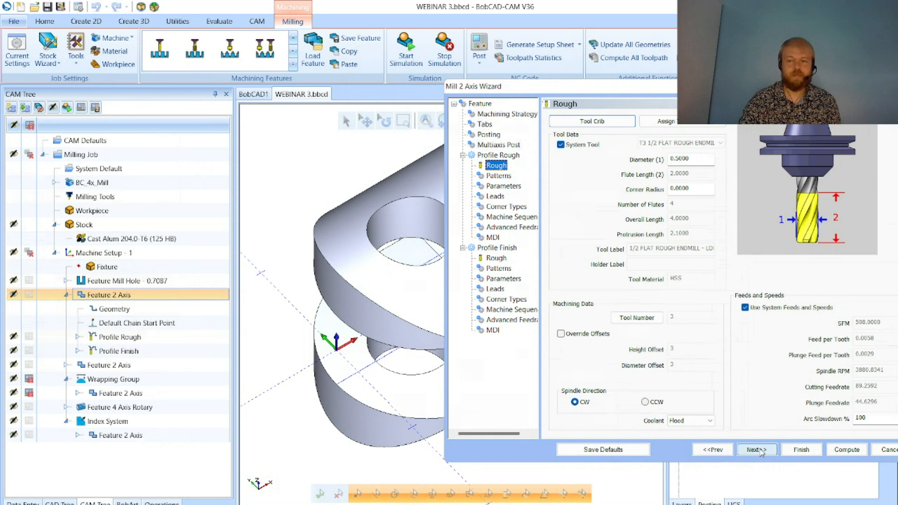
pyautogui.click(758, 449)
pyautogui.click(760, 449)
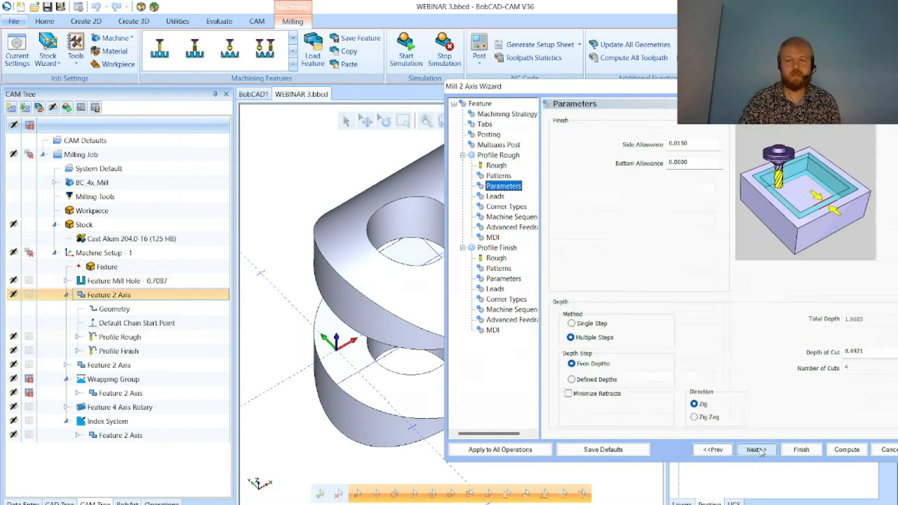
pyautogui.click(889, 352)
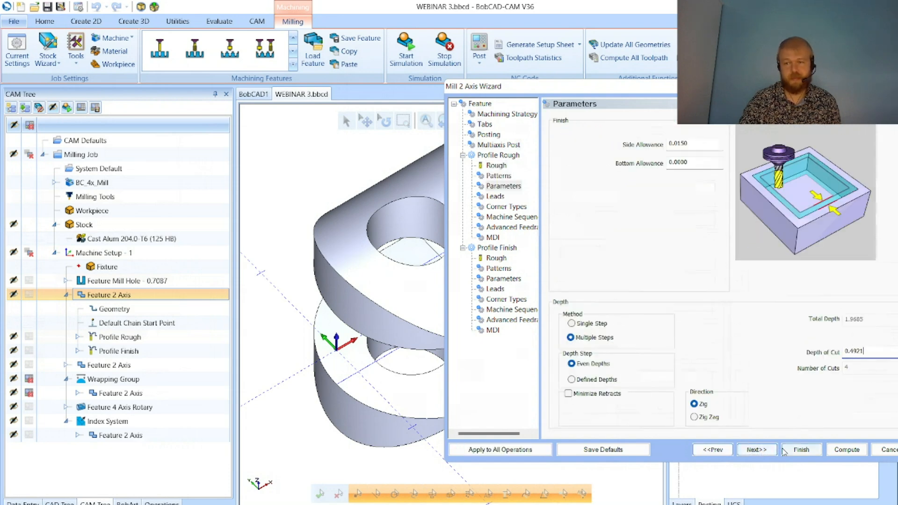
pyautogui.click(754, 450)
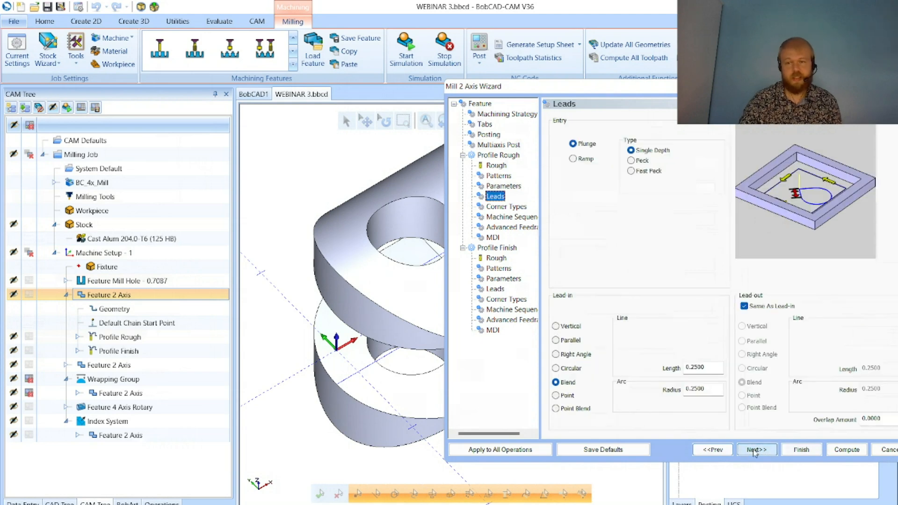
pyautogui.click(754, 450)
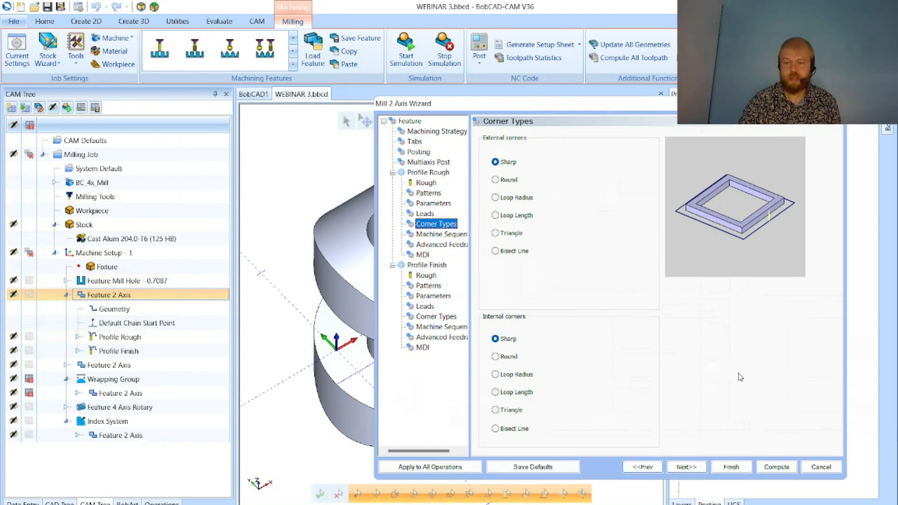
pyautogui.click(800, 450)
# Backplot the Profile Rough operation, stepping the tool through its depth passes around the profile, and close the backplot
pyautogui.rightClick(161, 347)
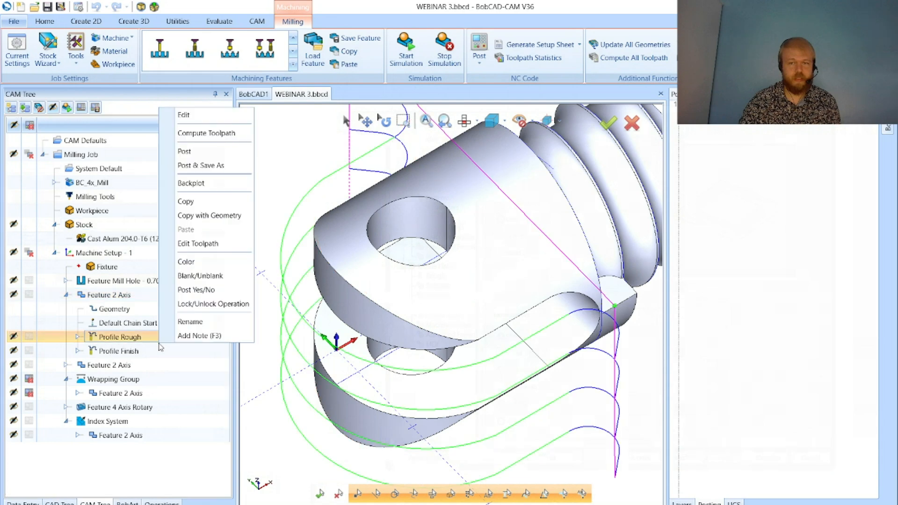
pyautogui.click(185, 182)
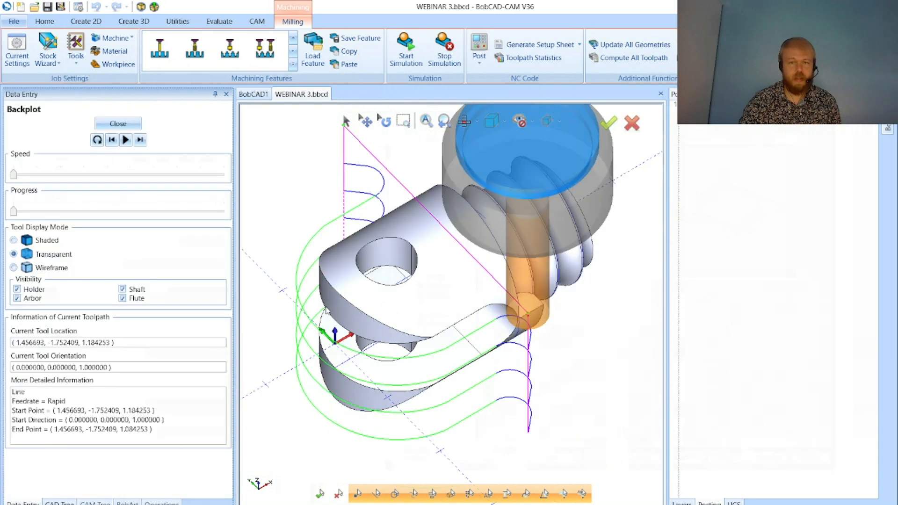
pyautogui.click(141, 140)
pyautogui.click(141, 172)
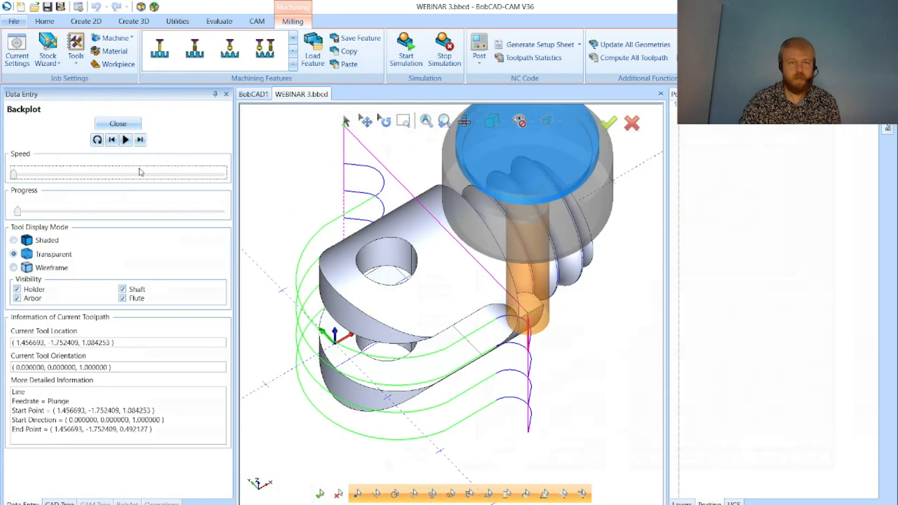
pyautogui.click(116, 214)
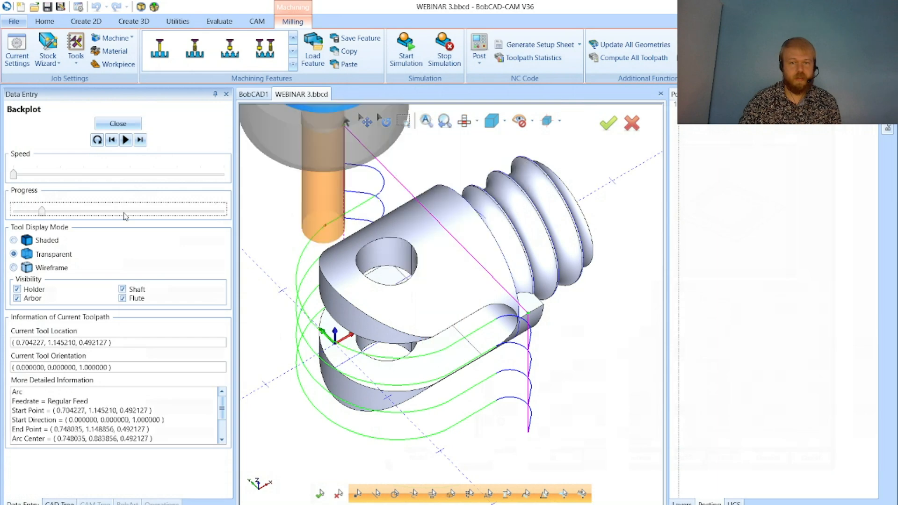
pyautogui.press('Right')
pyautogui.press('Right')
pyautogui.press('Right')
pyautogui.press('Right')
pyautogui.press('Right')
pyautogui.press('Right')
pyautogui.press('Right')
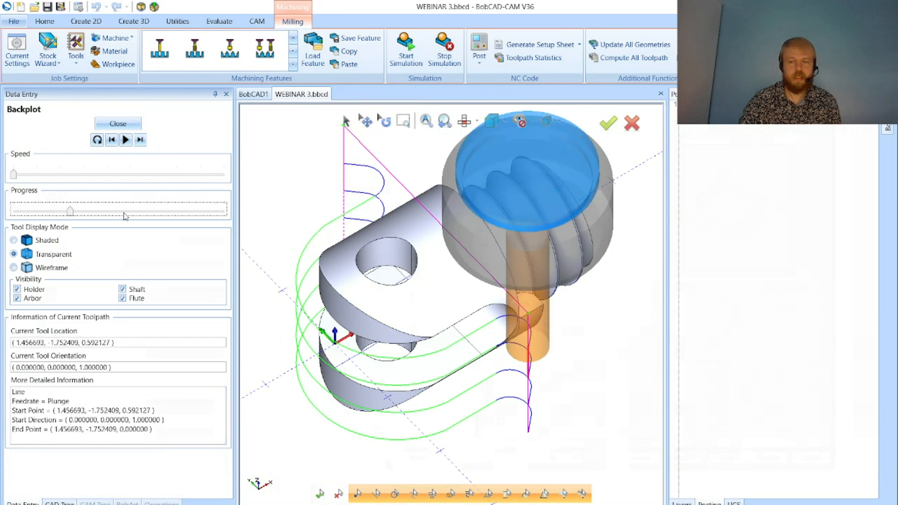
pyautogui.press('Right')
pyautogui.press('Right')
pyautogui.press('Right')
pyautogui.press('Right')
pyautogui.press('Right')
pyautogui.press('Right')
pyautogui.press('Right')
pyautogui.press('Right')
pyautogui.press('Right')
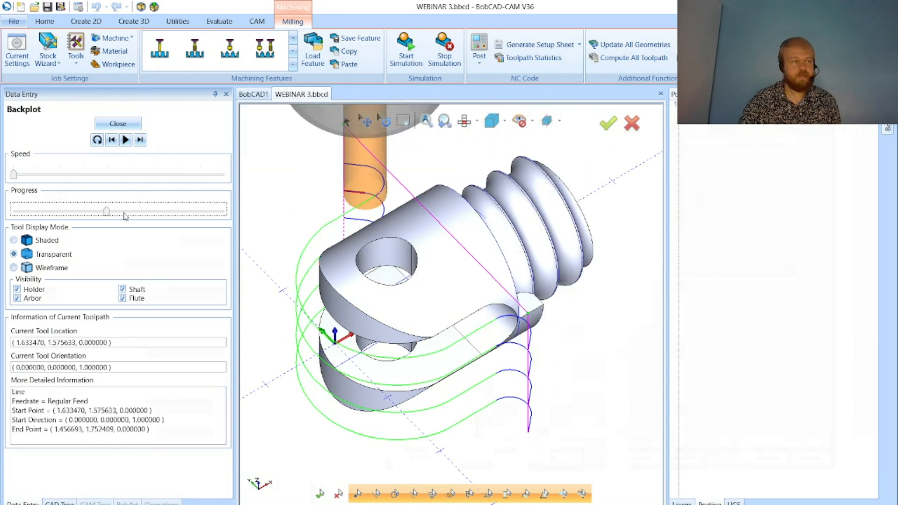
pyautogui.press('Right')
pyautogui.press('Right')
pyautogui.press('Right')
pyautogui.press('Right')
pyautogui.moveTo(124, 213); pyautogui.dragTo(143, 216)
pyautogui.click(115, 126)
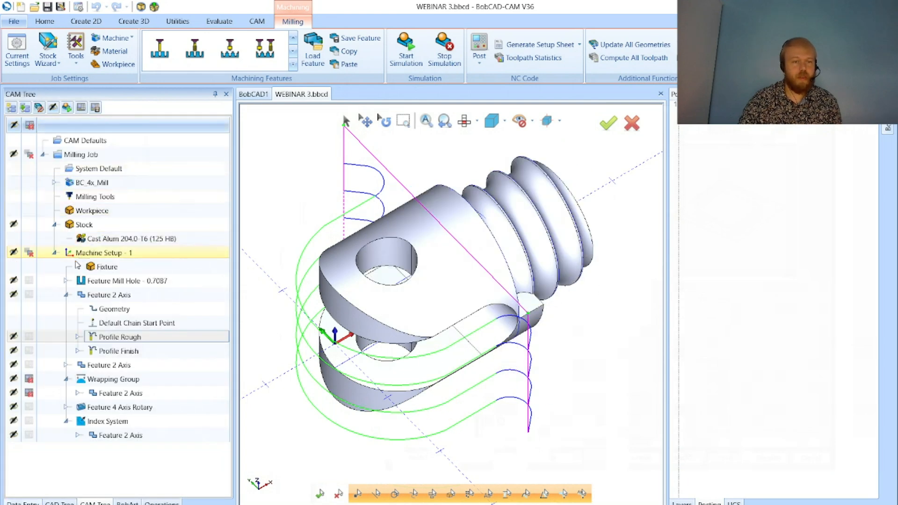
# Highlight the second Feature 2 Axis and examine its profile at the flat step beside the helical groove
pyautogui.click(67, 295)
pyautogui.click(86, 313)
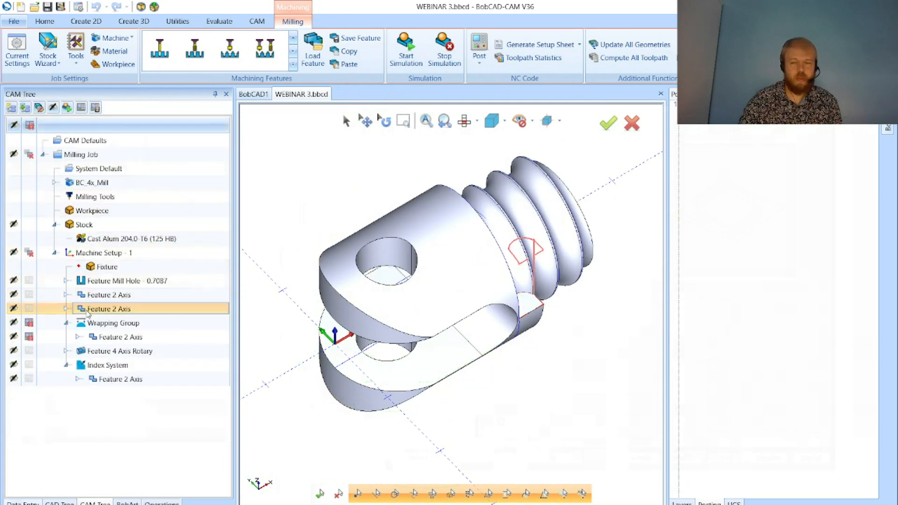
pyautogui.scroll(-1, 388, 300)
pyautogui.scroll(3, 524, 307)
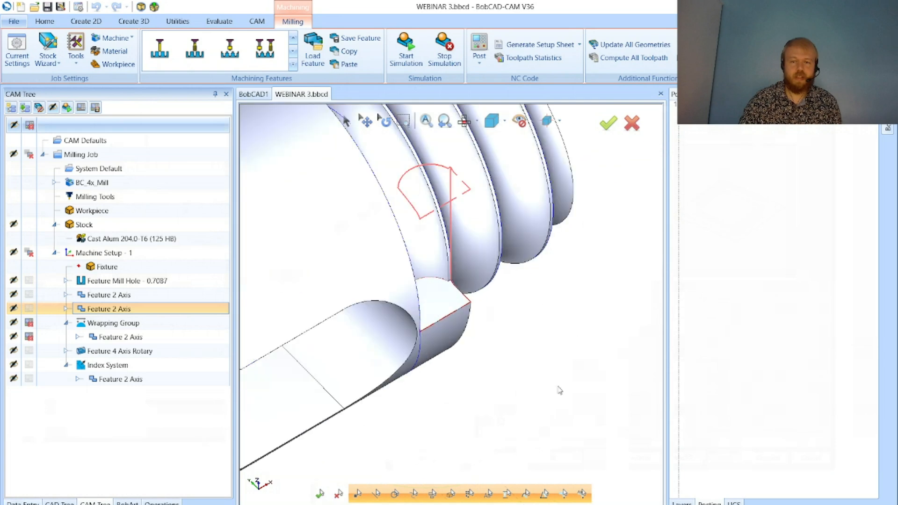
pyautogui.scroll(-1, 514, 442)
pyautogui.moveTo(480, 447); pyautogui.dragTo(455, 389, button='middle')
pyautogui.scroll(4, 445, 369)
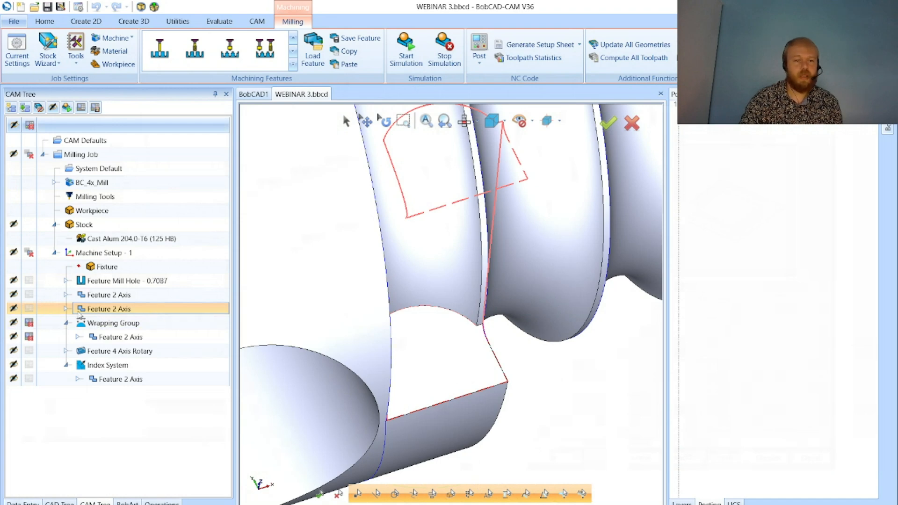
# Review the selected geometry, chain and depth parameters of the second Feature 2 Axis, clear the leftover selection, and highlight its geometry on the model
pyautogui.click(65, 309)
pyautogui.doubleClick(108, 322)
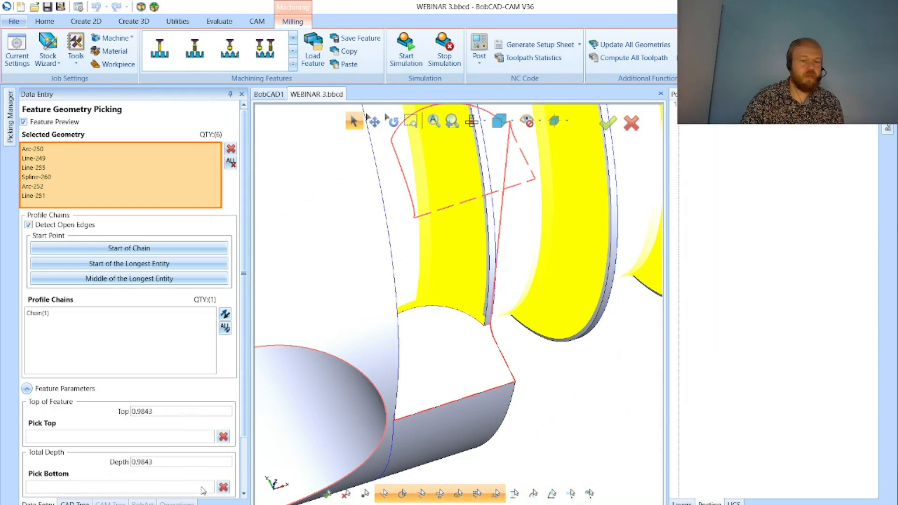
pyautogui.scroll(-3, 204, 489)
pyautogui.click(184, 450)
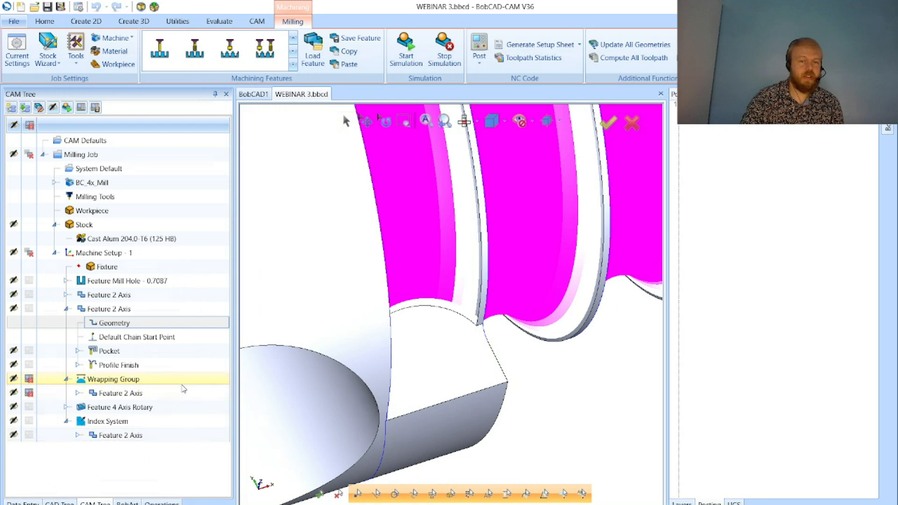
pyautogui.rightClick(499, 391)
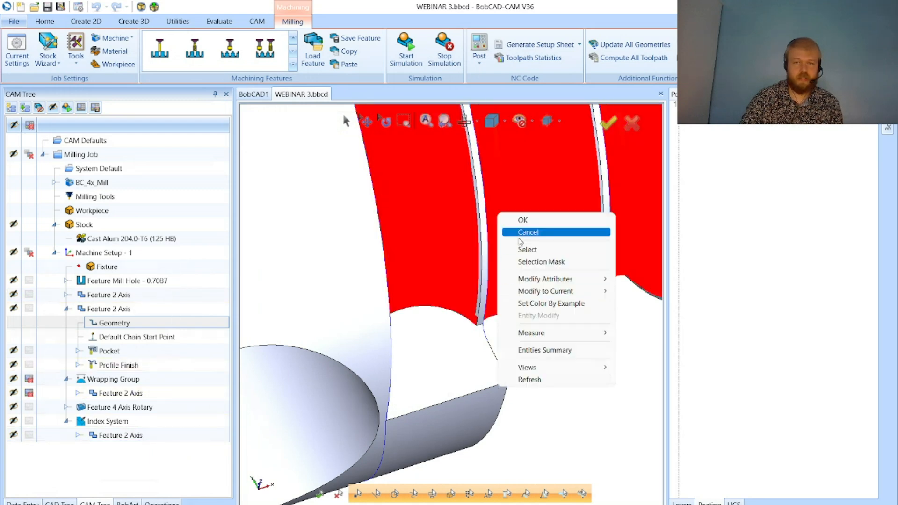
pyautogui.click(528, 232)
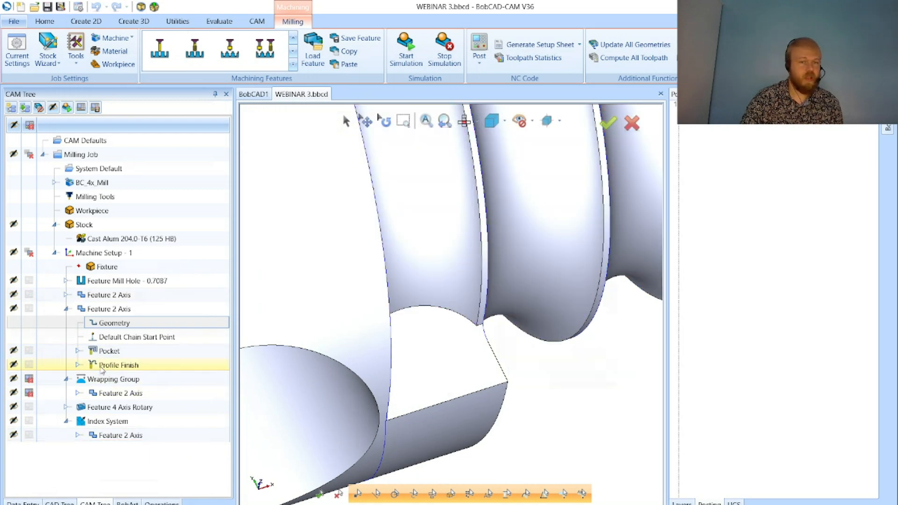
pyautogui.click(118, 325)
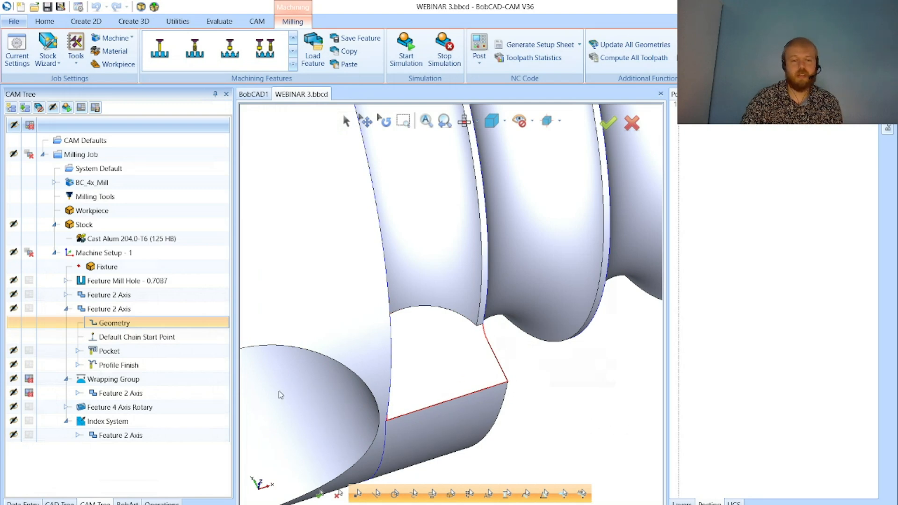
# Backplot the Pocket operation of the second Feature 2 Axis, stepping the tool through its first moves, and close the backplot
pyautogui.click(135, 353)
pyautogui.rightClick(135, 354)
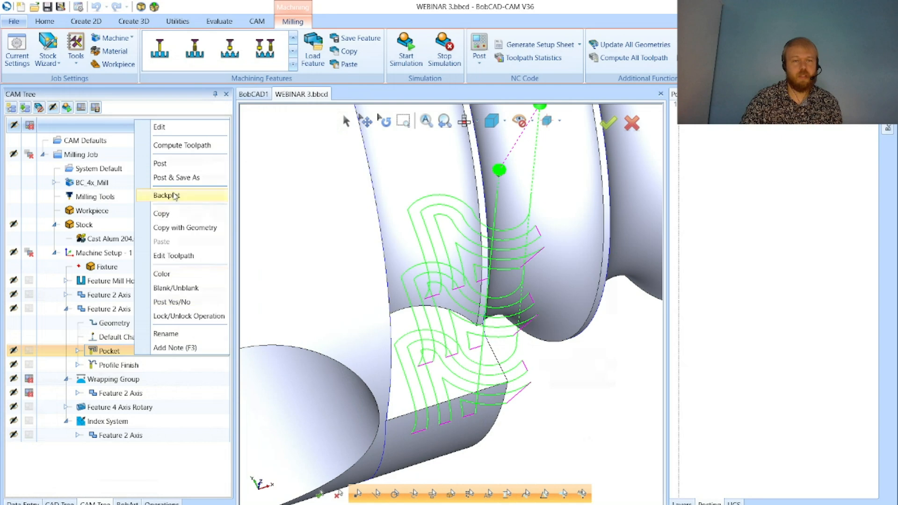
pyautogui.click(166, 195)
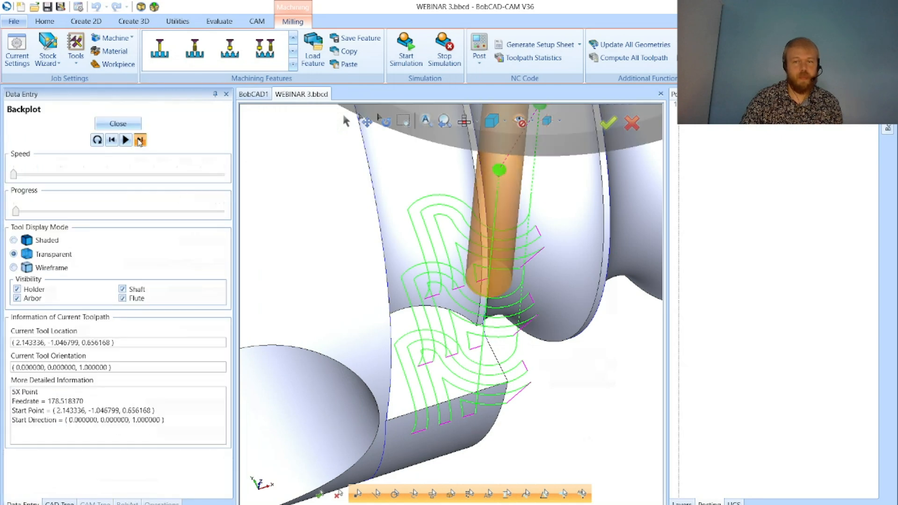
pyautogui.click(140, 141)
pyautogui.click(140, 141)
pyautogui.click(139, 141)
pyautogui.click(140, 141)
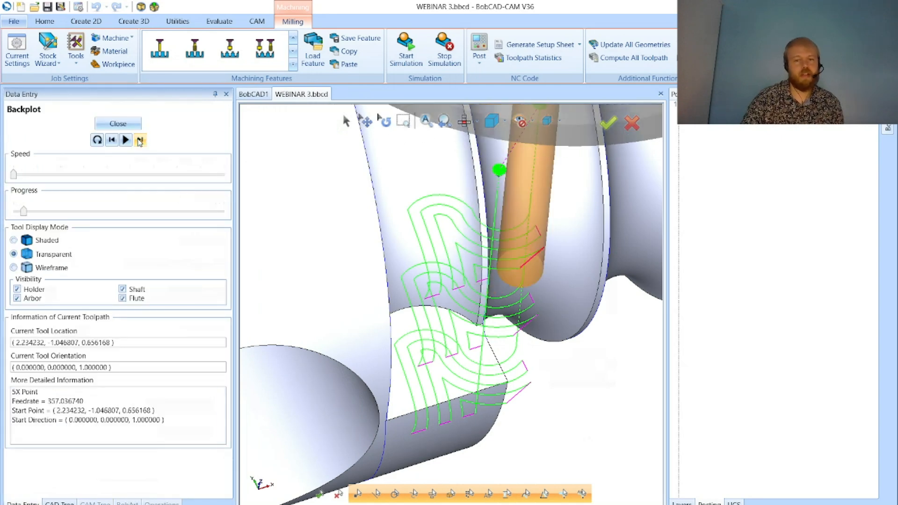
pyautogui.click(139, 141)
pyautogui.click(139, 140)
pyautogui.click(139, 141)
pyautogui.click(134, 125)
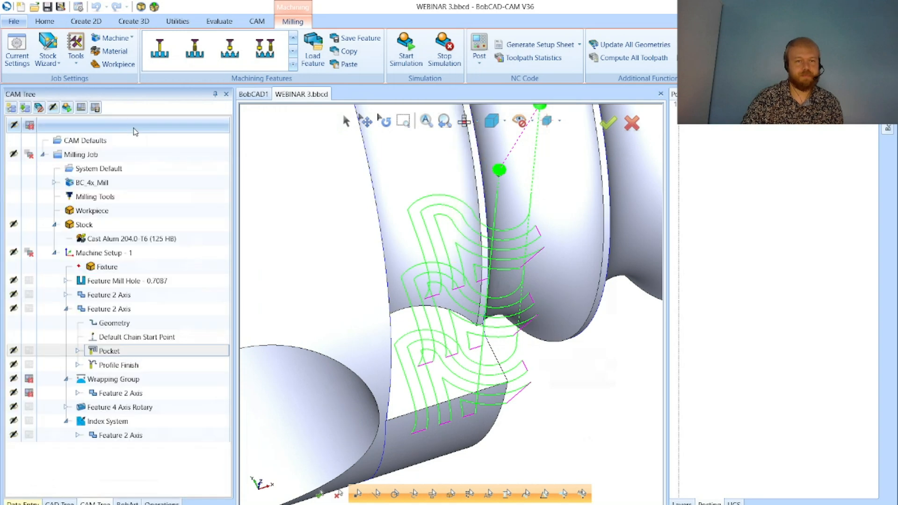
# Examine the Profile Finish toolpath of the second Feature 2 Axis and collapse the feature
pyautogui.scroll(-2, 458, 291)
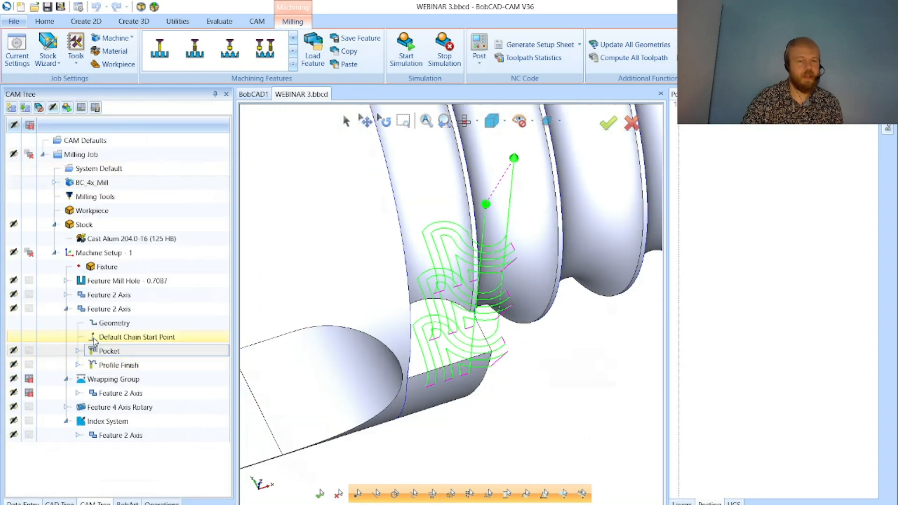
pyautogui.click(117, 366)
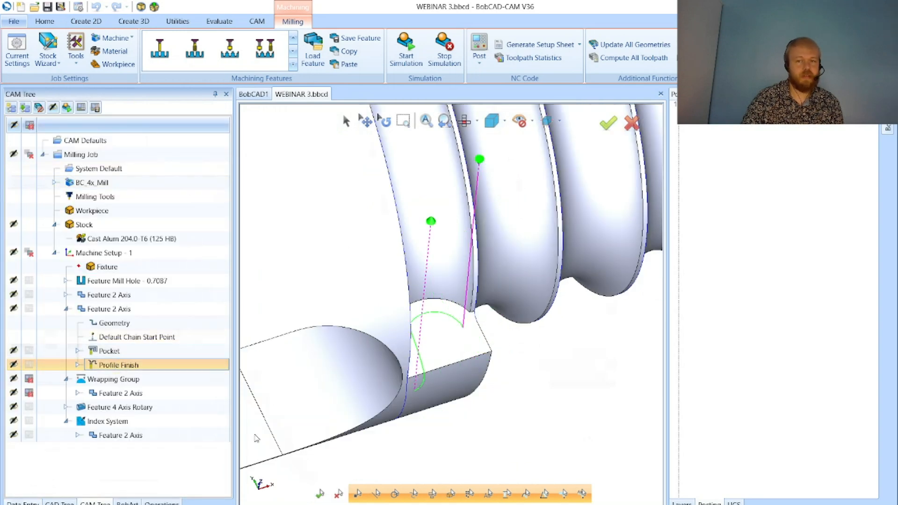
pyautogui.click(66, 309)
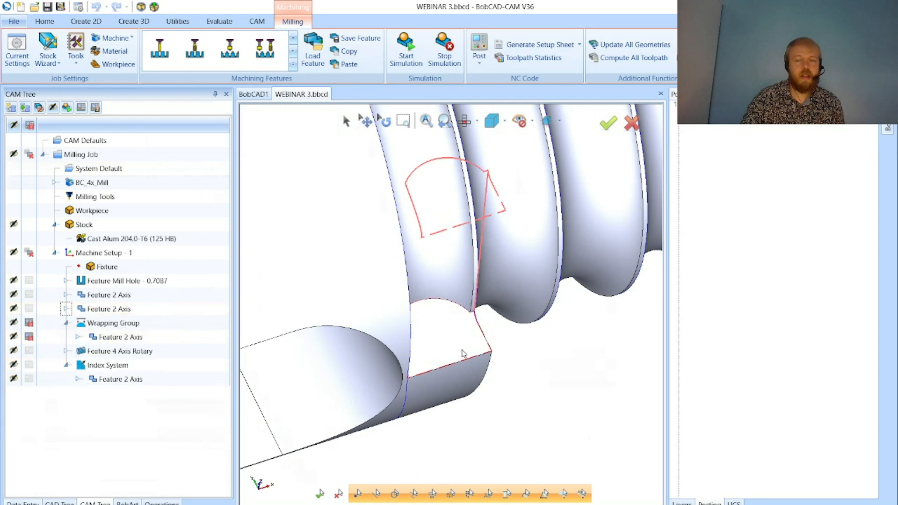
# Try adding an index system to Machine Setup - 1 using the Front(X/Z) UCS with its direction reversed
pyautogui.moveTo(348, 419); pyautogui.dragTo(364, 429, button='middle')
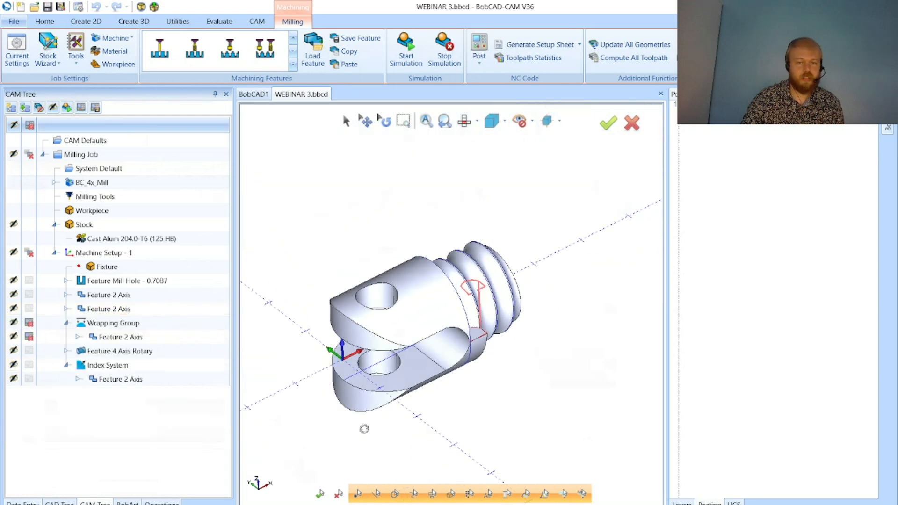
pyautogui.moveTo(552, 313); pyautogui.dragTo(567, 309, button='middle')
pyautogui.scroll(3, 338, 369)
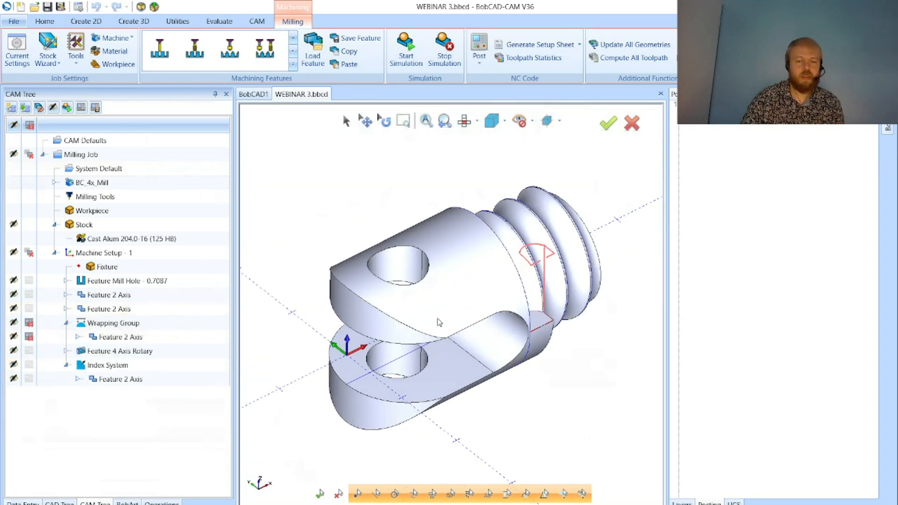
pyautogui.moveTo(490, 295)
pyautogui.mouseDown(button='middle')
pyautogui.moveTo(497, 298)
pyautogui.moveTo(490, 294)
pyautogui.mouseUp(button='middle')
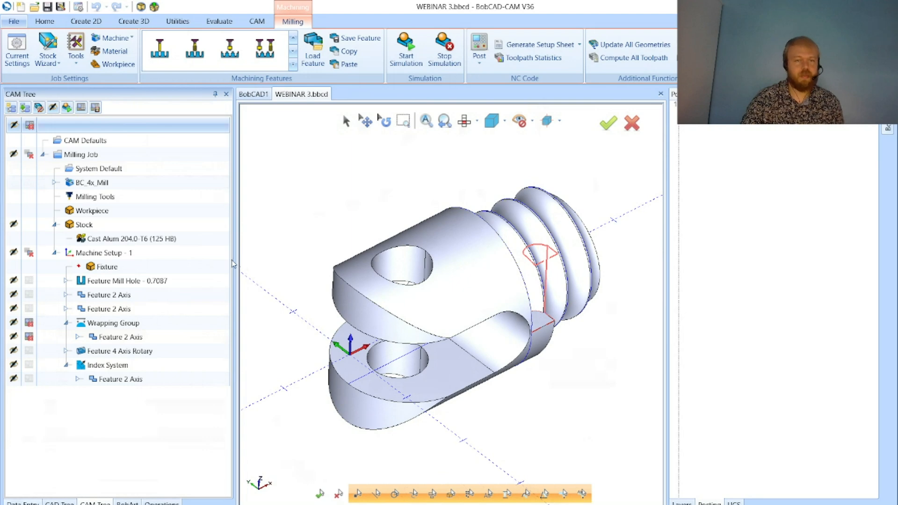
pyautogui.rightClick(208, 256)
pyautogui.moveTo(305, 415)
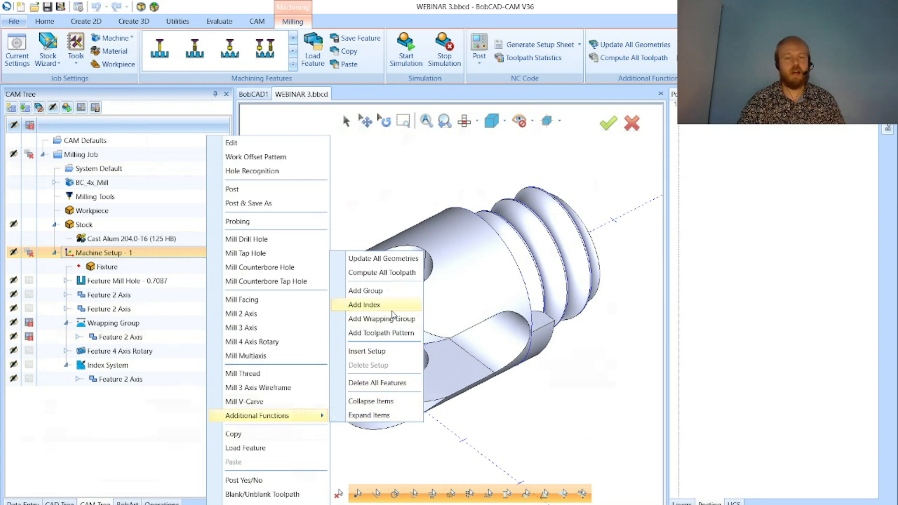
pyautogui.click(391, 310)
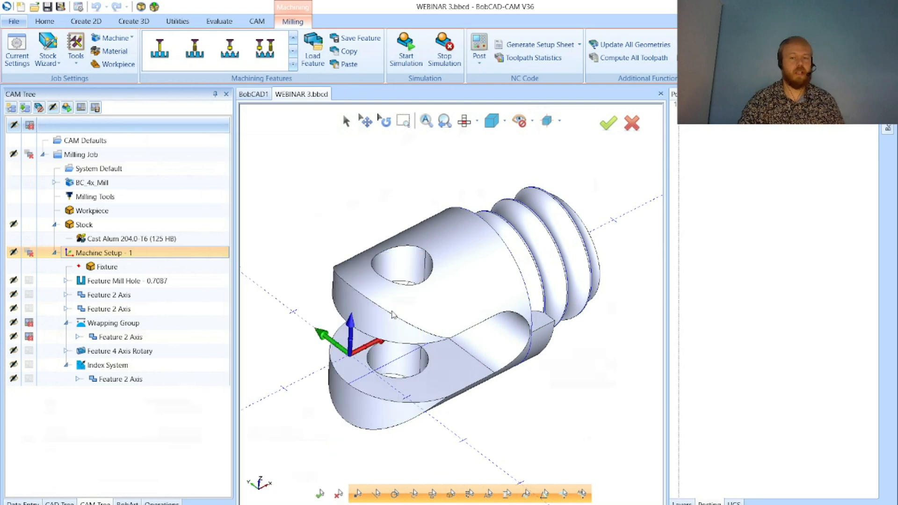
pyautogui.moveTo(495, 289); pyautogui.dragTo(583, 395, button='middle')
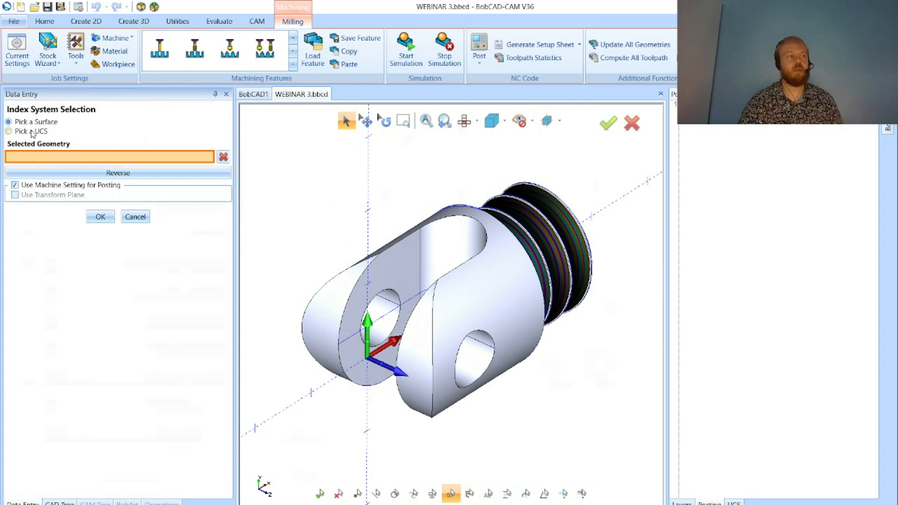
pyautogui.click(32, 133)
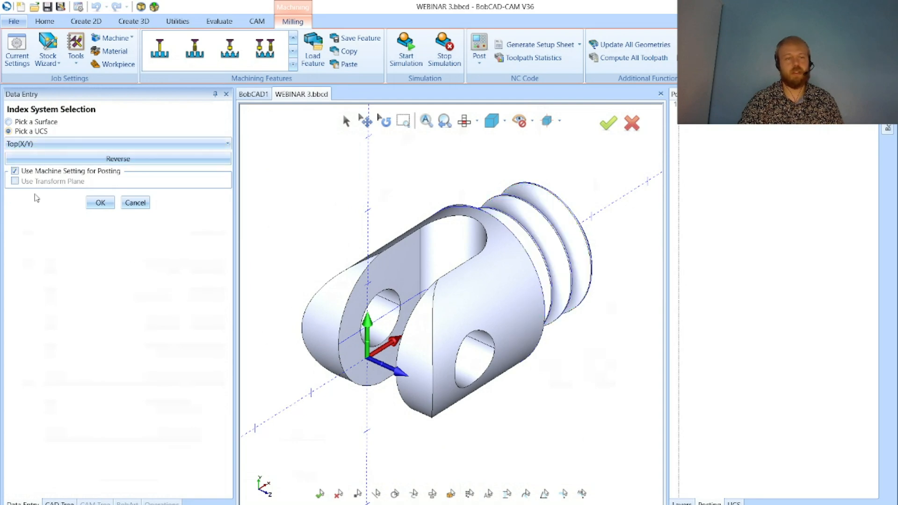
pyautogui.click(40, 144)
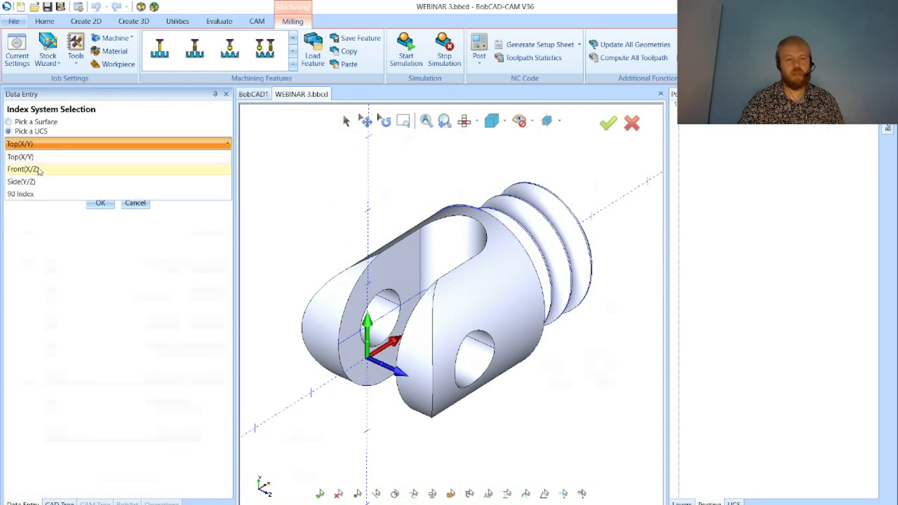
pyautogui.click(40, 169)
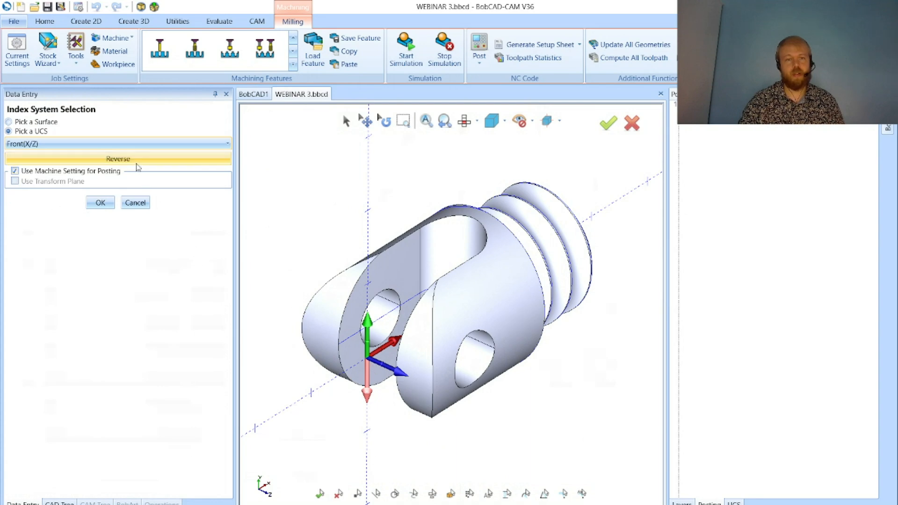
pyautogui.click(137, 162)
# Preview the 90 Index UCS and the reversed Side(Y/Z) UCS as the index direction
pyautogui.click(104, 145)
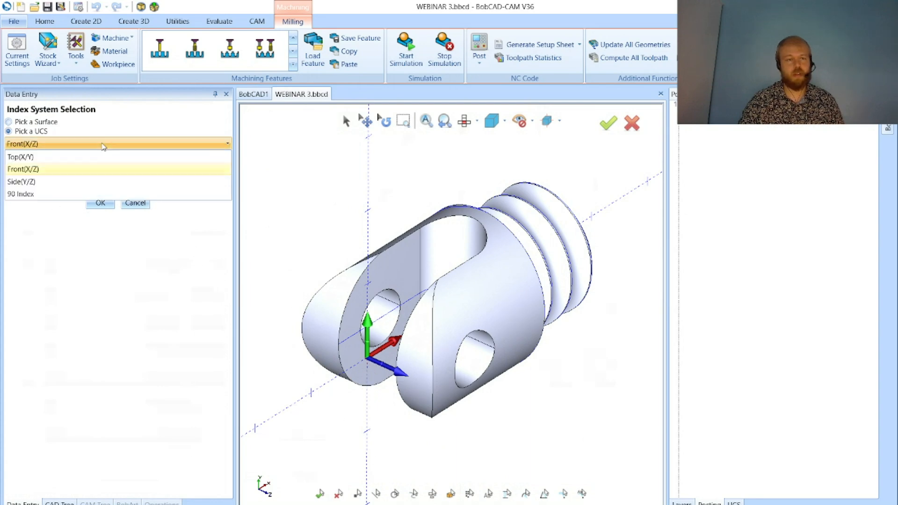
pyautogui.click(83, 193)
pyautogui.click(85, 147)
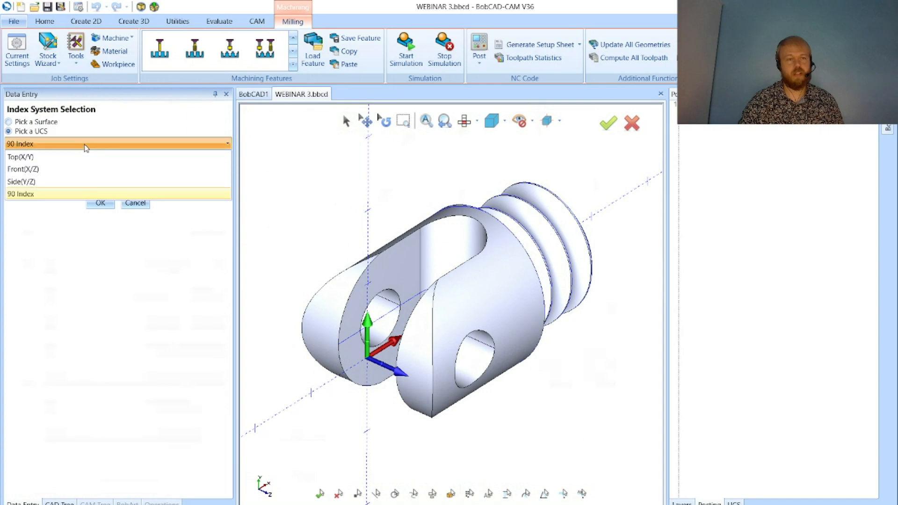
pyautogui.click(77, 194)
pyautogui.click(71, 146)
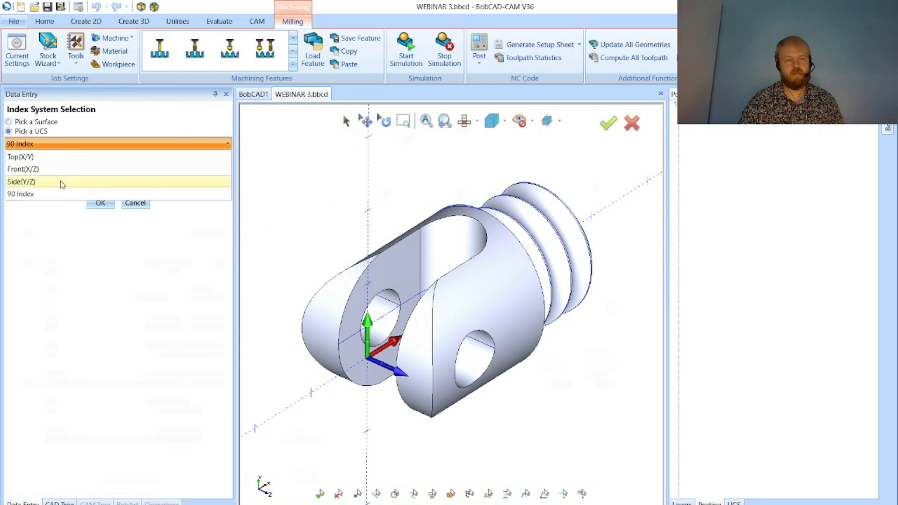
pyautogui.click(62, 183)
pyautogui.click(101, 162)
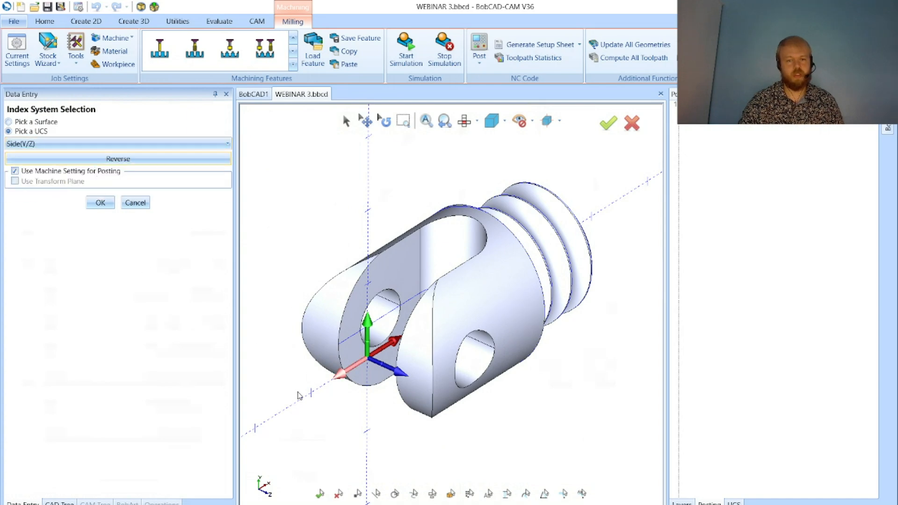
# Preview the reversed Front(X/Z) direction for the index, inspect its axis arrow at the origin, and cancel the index system
pyautogui.click(140, 144)
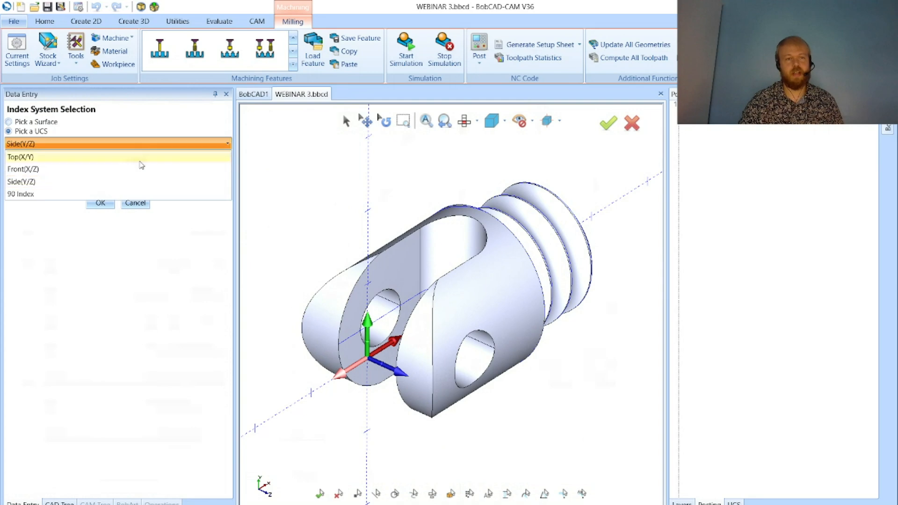
pyautogui.click(135, 170)
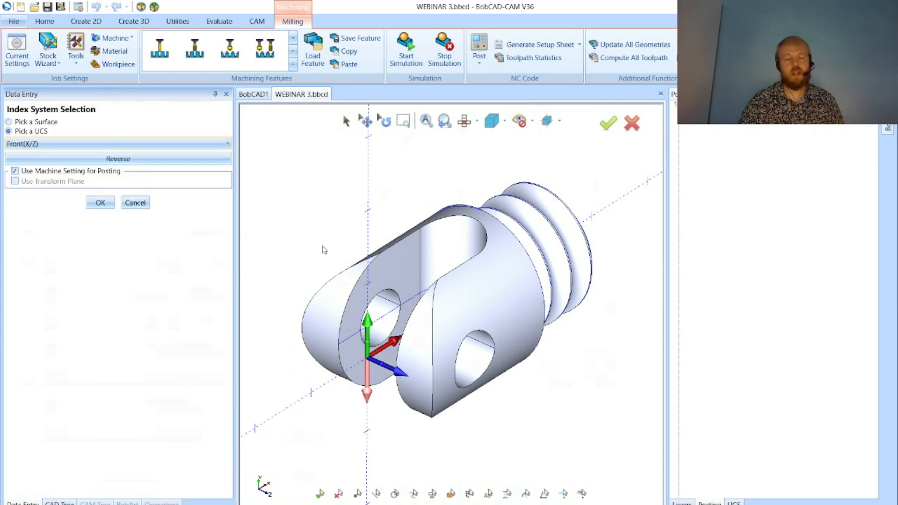
pyautogui.click(85, 160)
pyautogui.scroll(5, 364, 342)
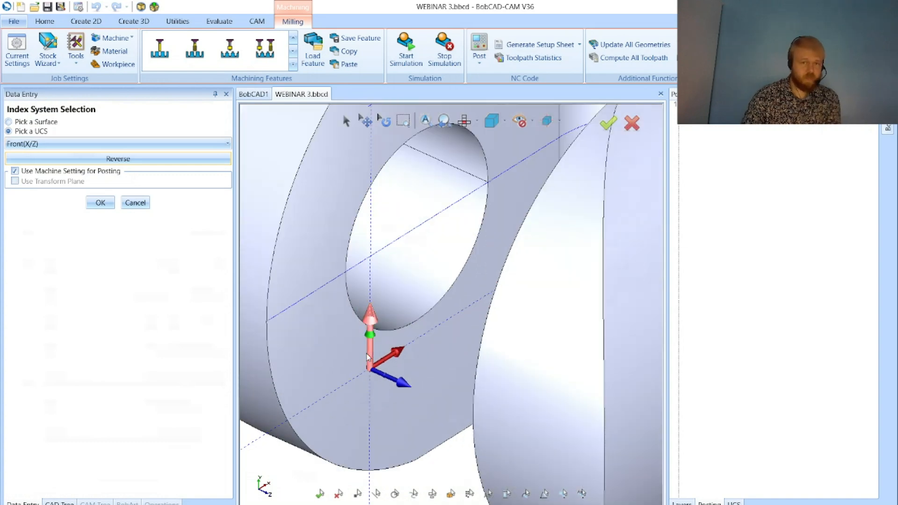
pyautogui.scroll(-6, 367, 357)
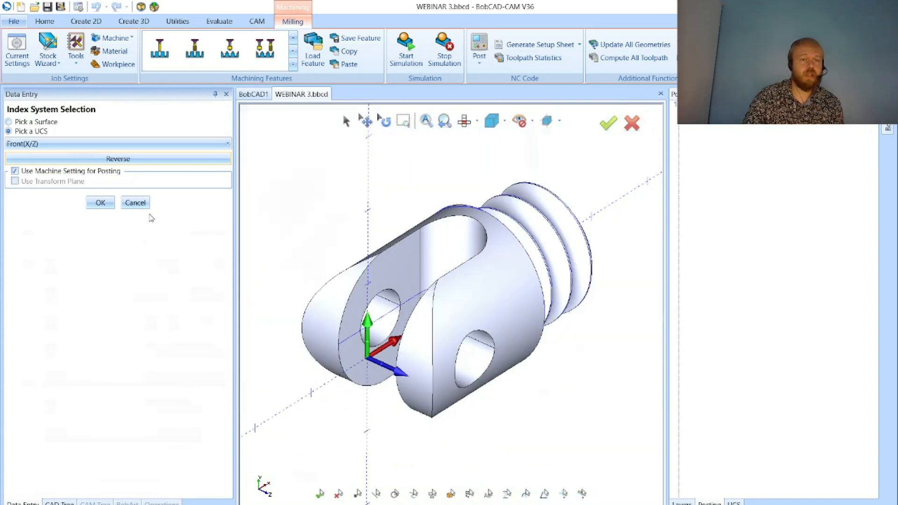
pyautogui.click(137, 204)
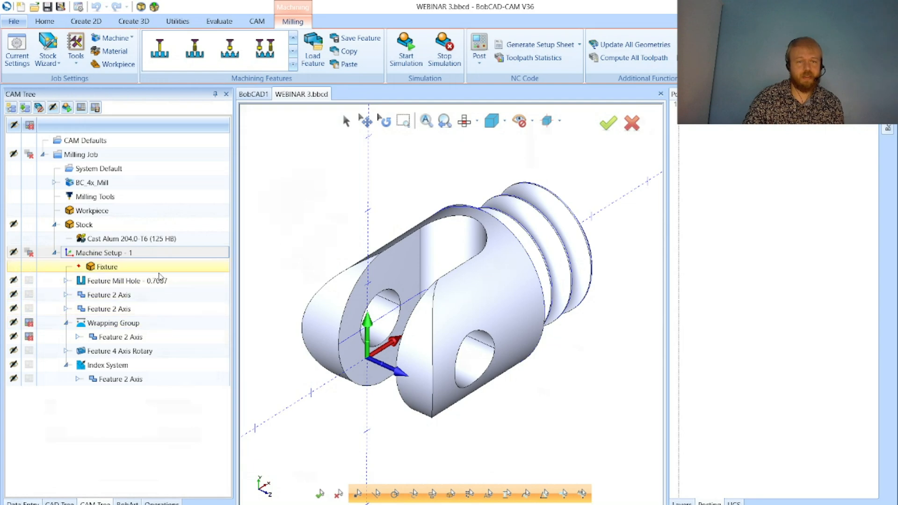
# Highlight the existing Index System and examine its axis orientation at the part origin
pyautogui.click(159, 367)
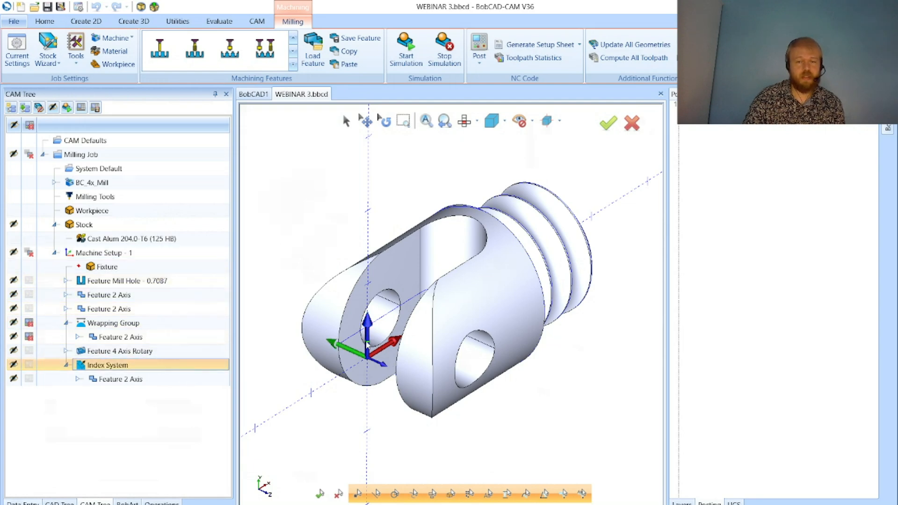
pyautogui.scroll(4, 367, 345)
pyautogui.scroll(-4, 368, 369)
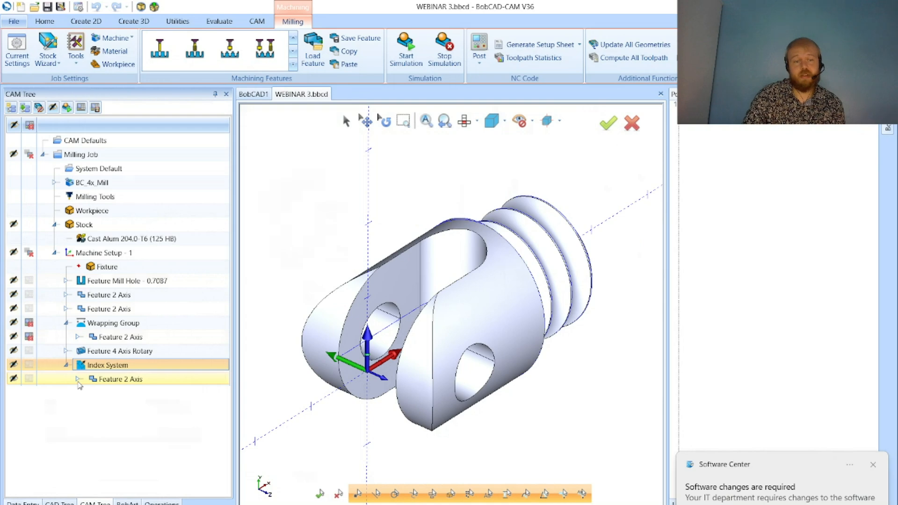
# Examine the slot profile geometry and the Profile Rough toolpath of the Feature 2 Axis under the Index System
pyautogui.click(78, 379)
pyautogui.click(113, 393)
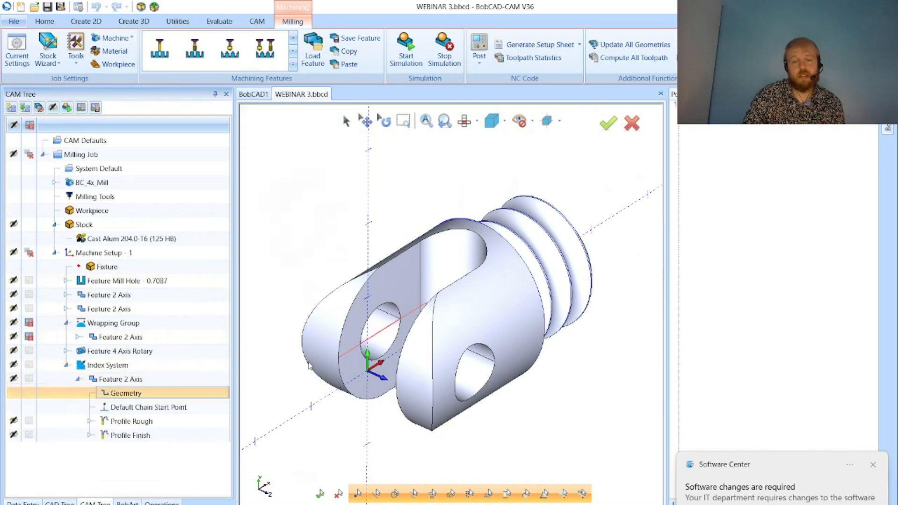
pyautogui.moveTo(308, 364); pyautogui.dragTo(445, 372, button='middle')
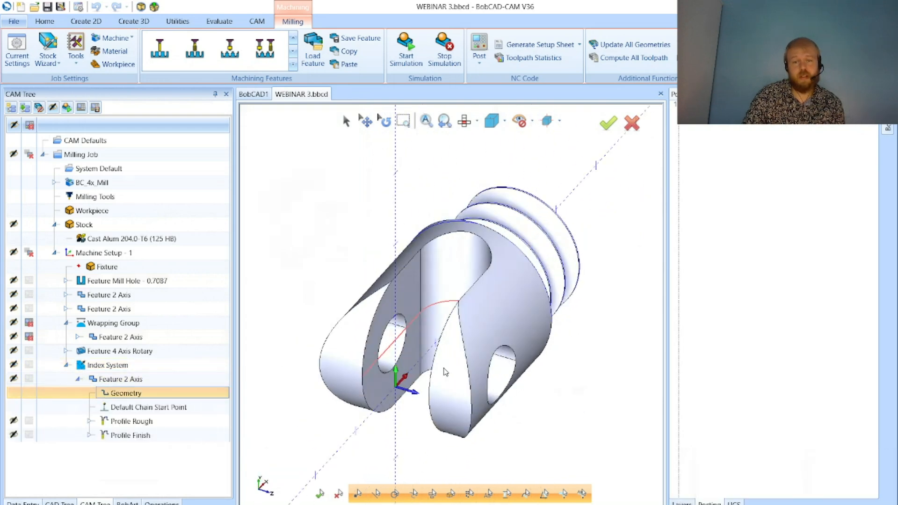
pyautogui.click(206, 422)
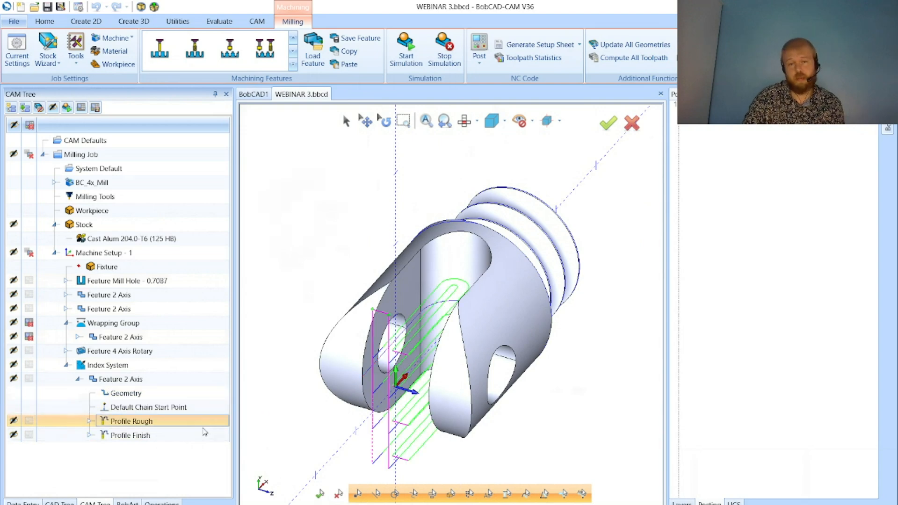
# Examine the slot's Profile Finish toolpath, collapse its Feature 2 Axis, and highlight the Index System's axis orientation
pyautogui.click(199, 435)
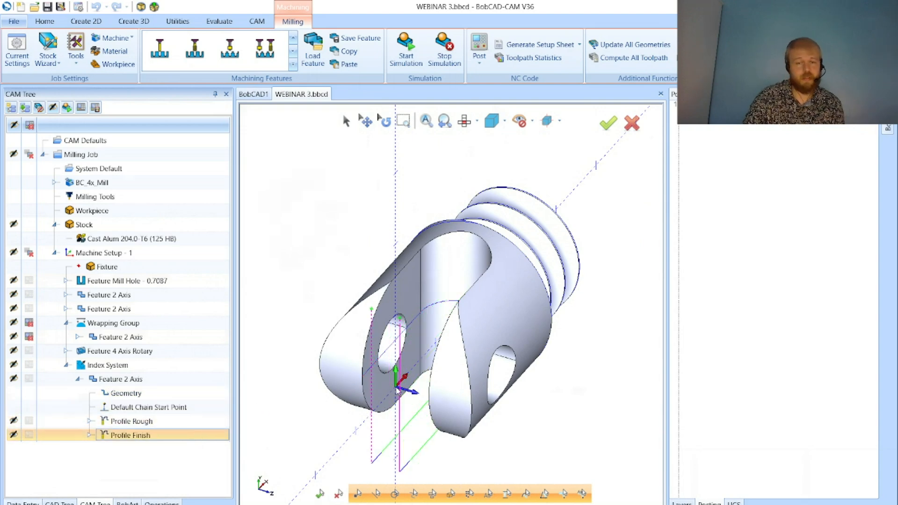
pyautogui.click(78, 378)
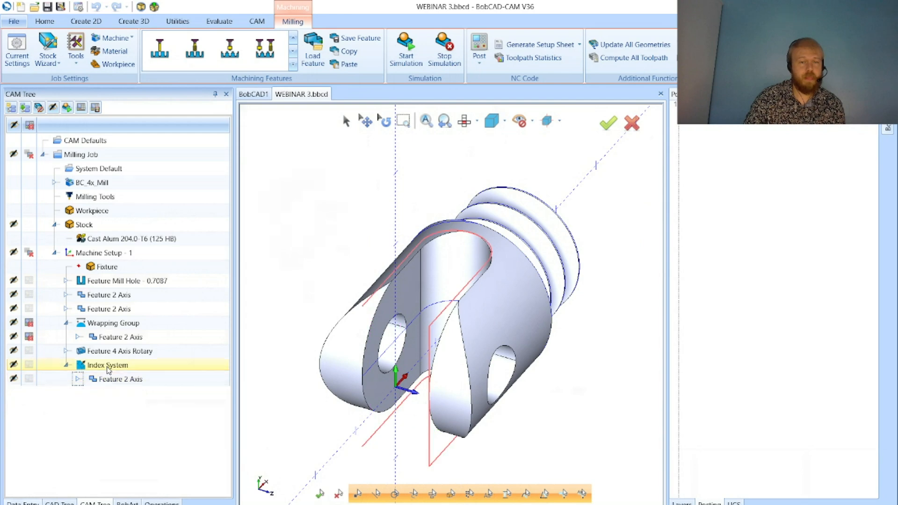
pyautogui.click(107, 367)
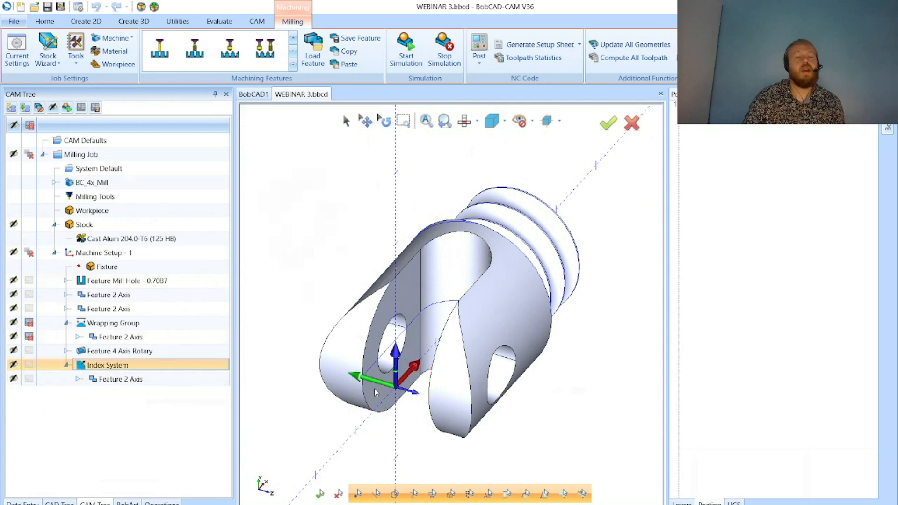
# Inspect the helical grooves at the end of the part opposite the fork
pyautogui.moveTo(366, 383); pyautogui.dragTo(365, 421, button='middle')
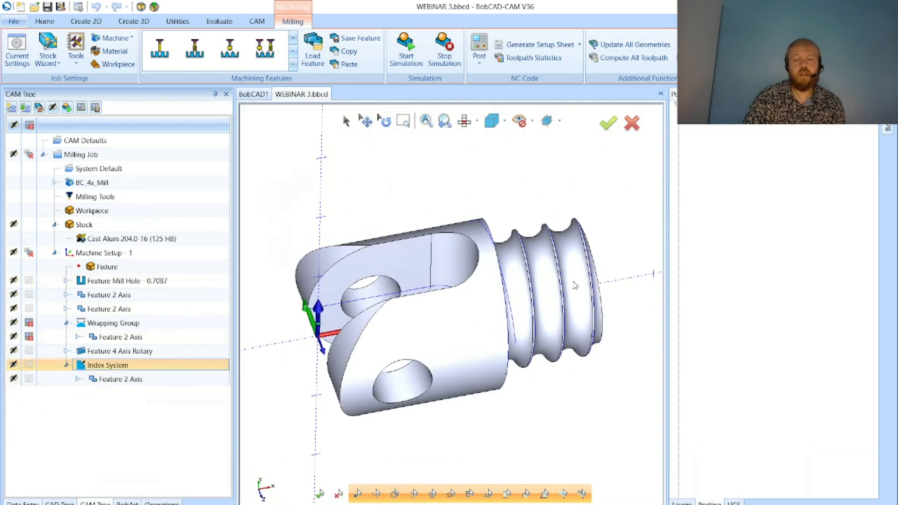
pyautogui.scroll(3, 614, 274)
pyautogui.scroll(-1, 584, 302)
pyautogui.scroll(2, 535, 323)
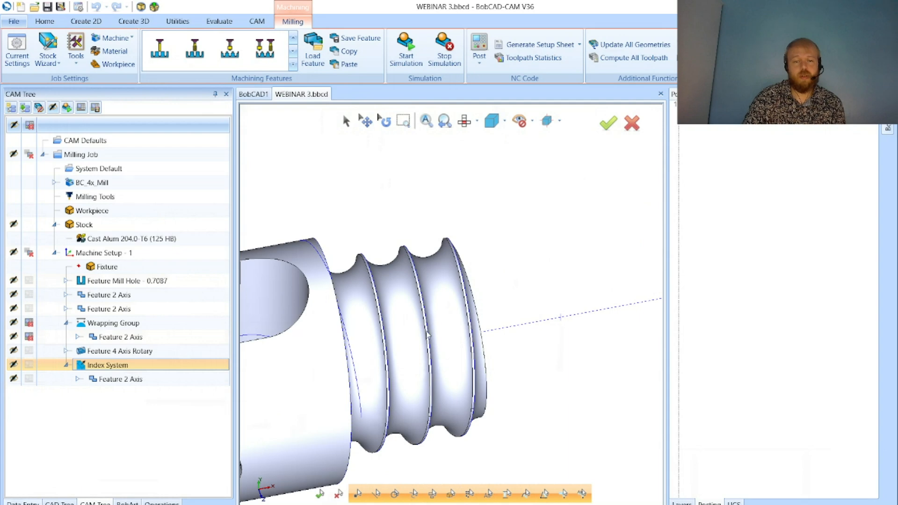
pyautogui.moveTo(509, 291); pyautogui.dragTo(516, 293, button='middle')
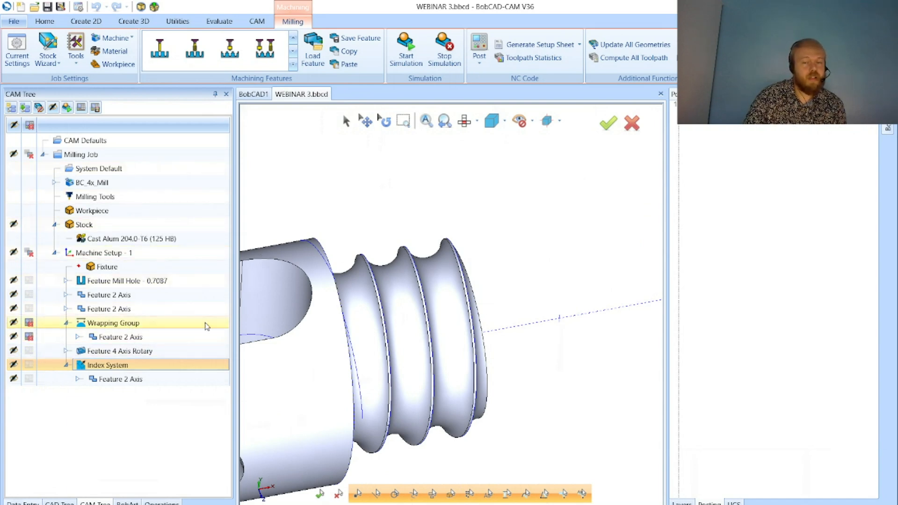
pyautogui.scroll(2, 454, 268)
pyautogui.moveTo(454, 267); pyautogui.dragTo(451, 286, button='middle')
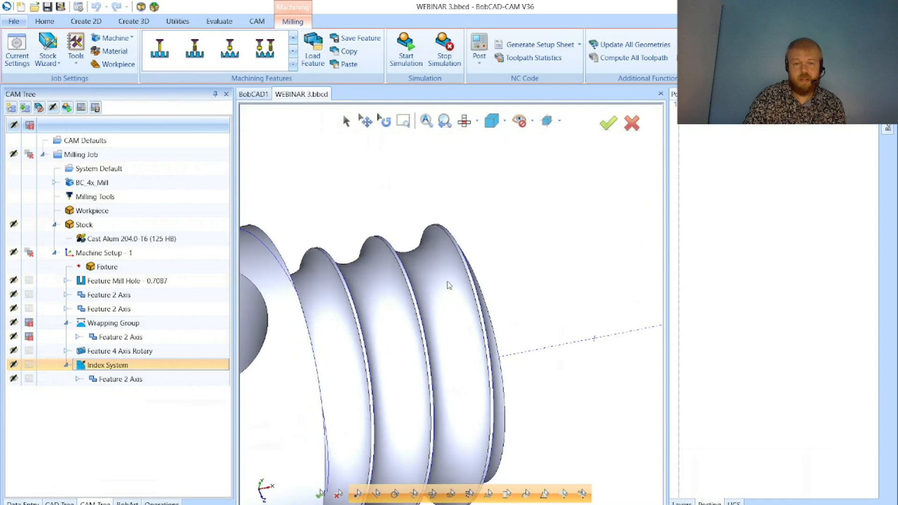
pyautogui.scroll(-2, 447, 286)
pyautogui.scroll(2, 410, 356)
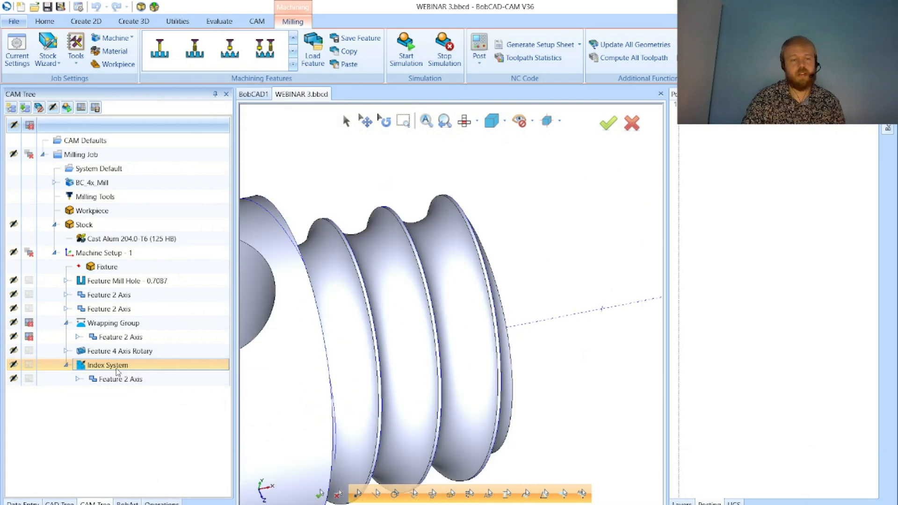
# Preview adding a wrapping group to Machine Setup - 1 with the stock diameter as wrapping diameter, and cancel it
pyautogui.click(136, 323)
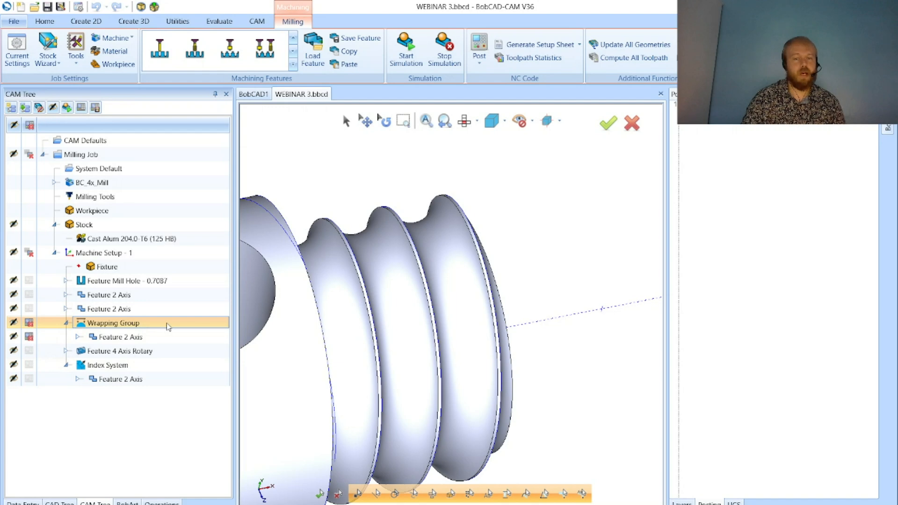
pyautogui.rightClick(158, 254)
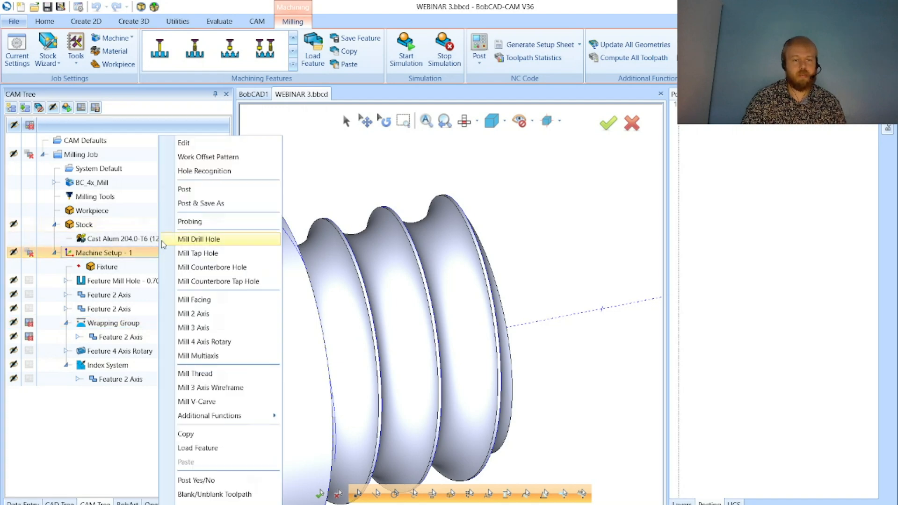
pyautogui.moveTo(260, 418)
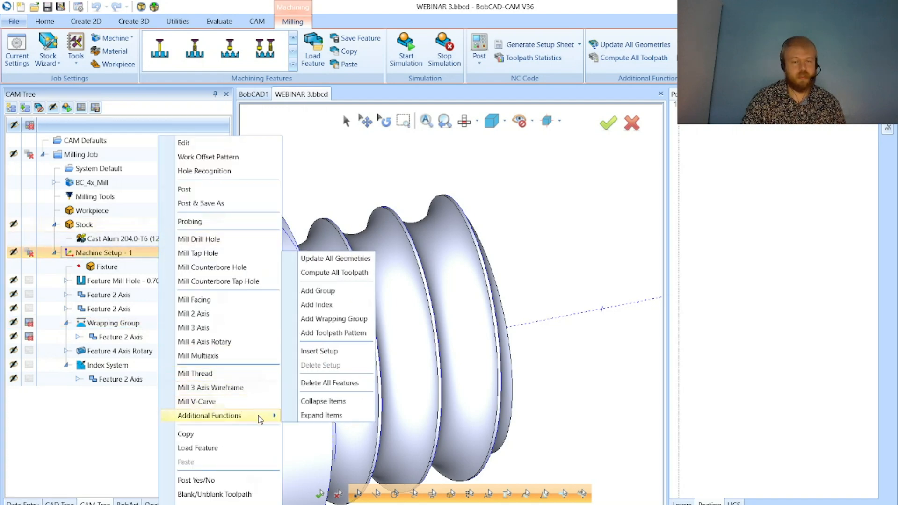
pyautogui.click(333, 319)
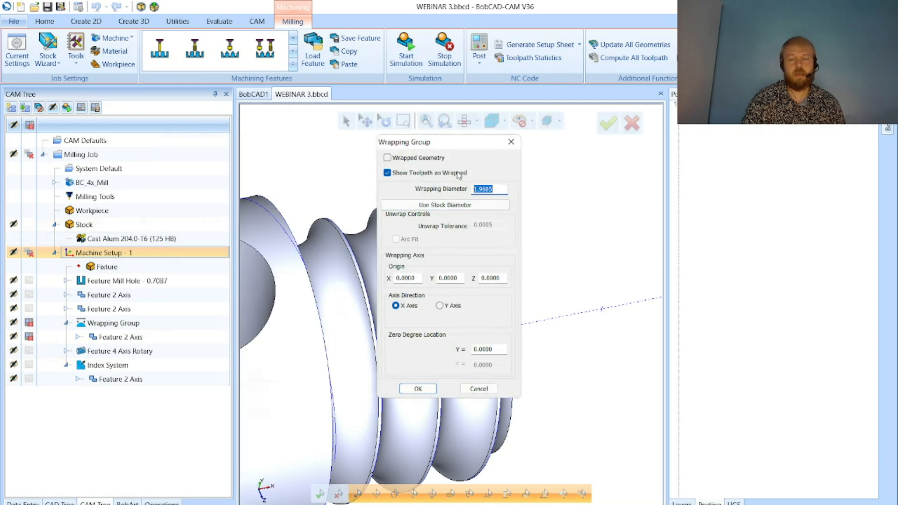
pyautogui.moveTo(432, 140); pyautogui.dragTo(601, 143)
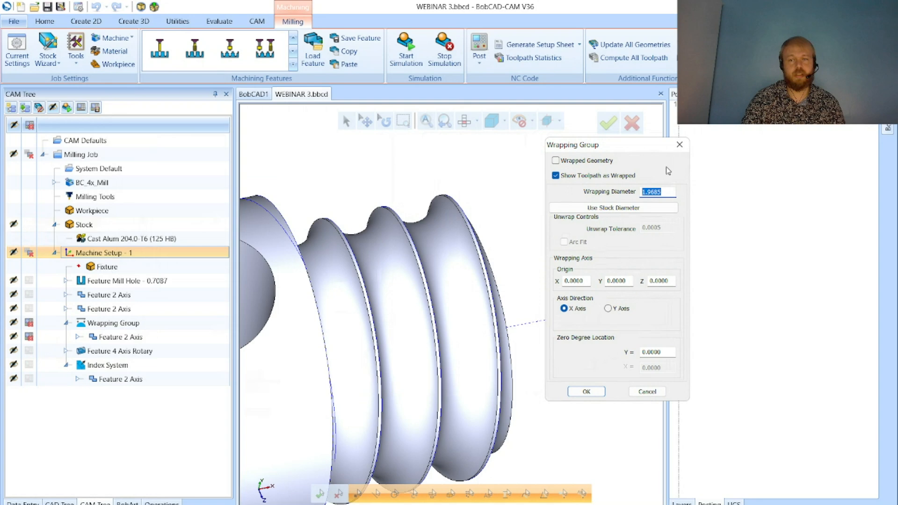
pyautogui.click(608, 209)
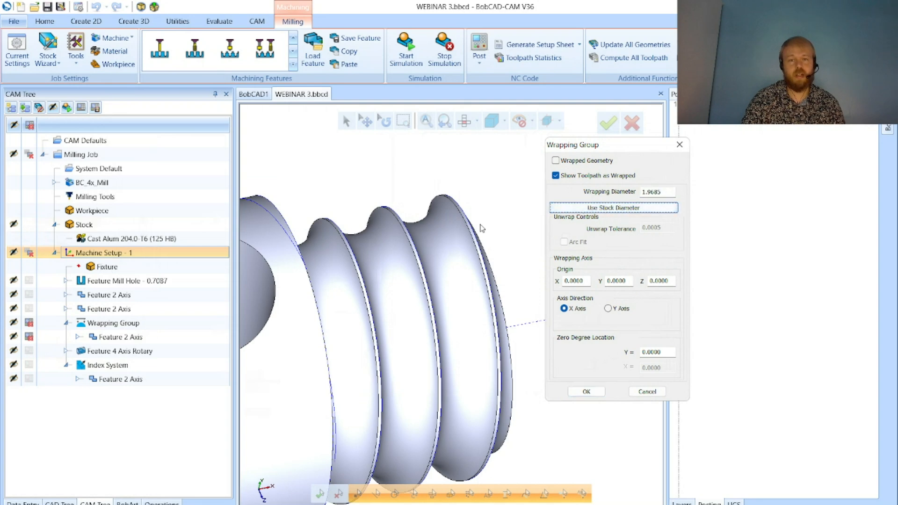
pyautogui.click(656, 391)
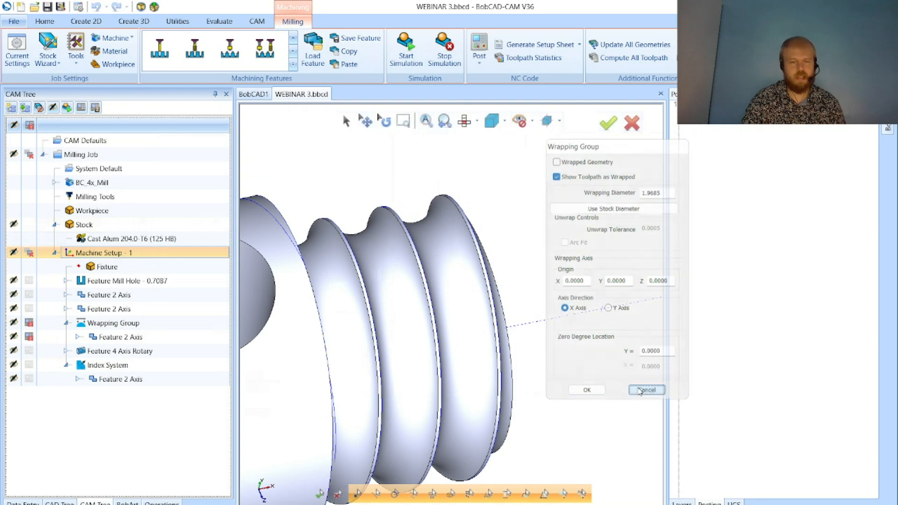
# Review the existing Wrapping Group's wrapped geometry option and wrapping diameter, keeping its settings
pyautogui.doubleClick(201, 327)
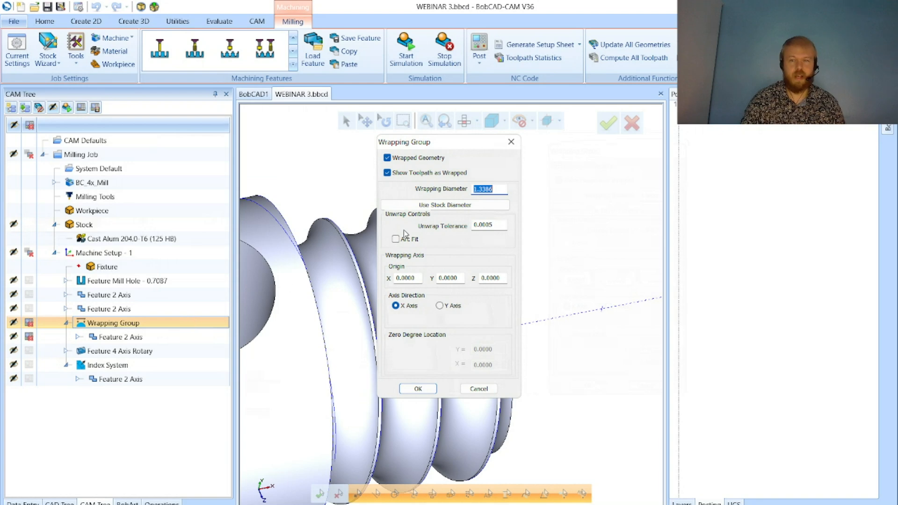
pyautogui.click(497, 190)
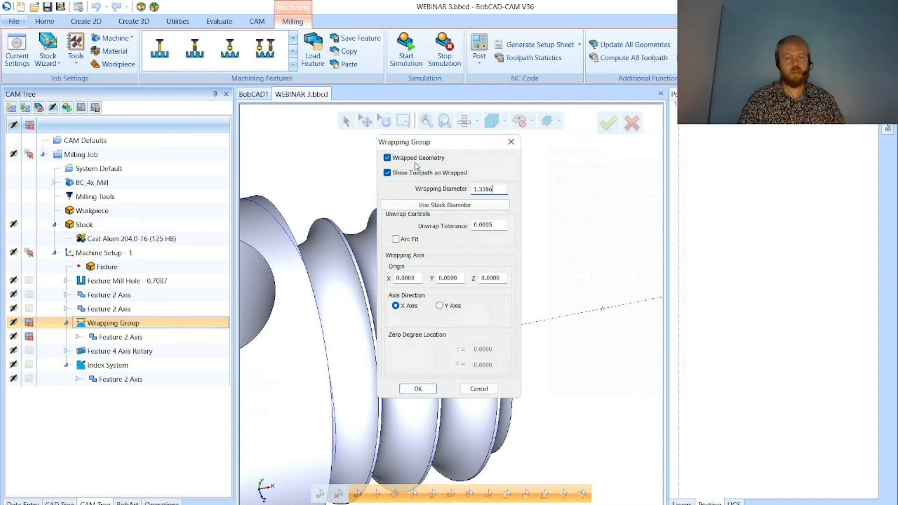
pyautogui.click(418, 389)
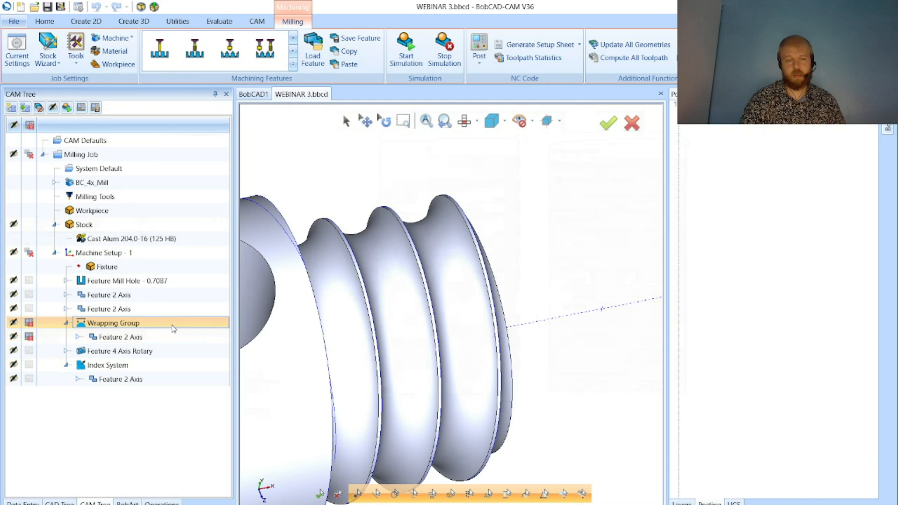
# Show the toolpath of the wrapped Feature 2 Axis on the grooves and highlight its Profile Rough and Profile Finish operations
pyautogui.scroll(-5, 490, 292)
pyautogui.moveTo(484, 370); pyautogui.dragTo(456, 375, button='middle')
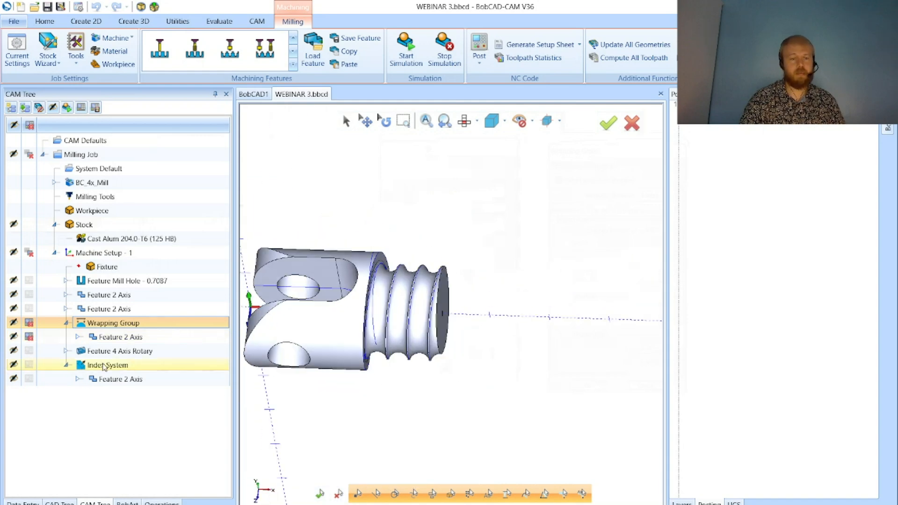
pyautogui.click(16, 337)
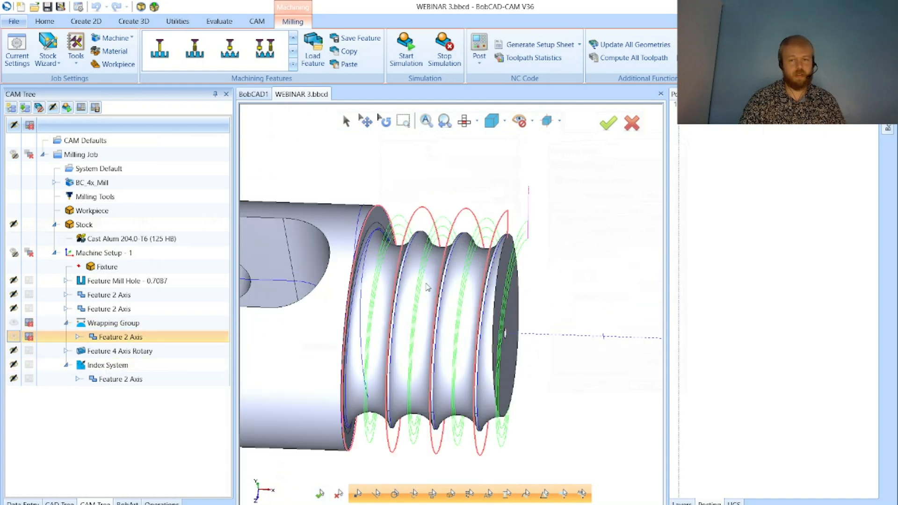
pyautogui.click(77, 337)
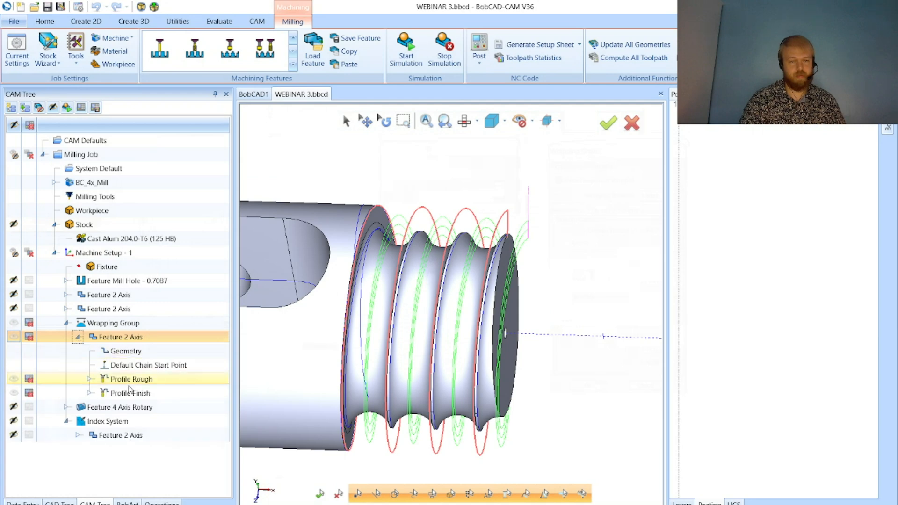
pyautogui.click(131, 379)
pyautogui.click(130, 393)
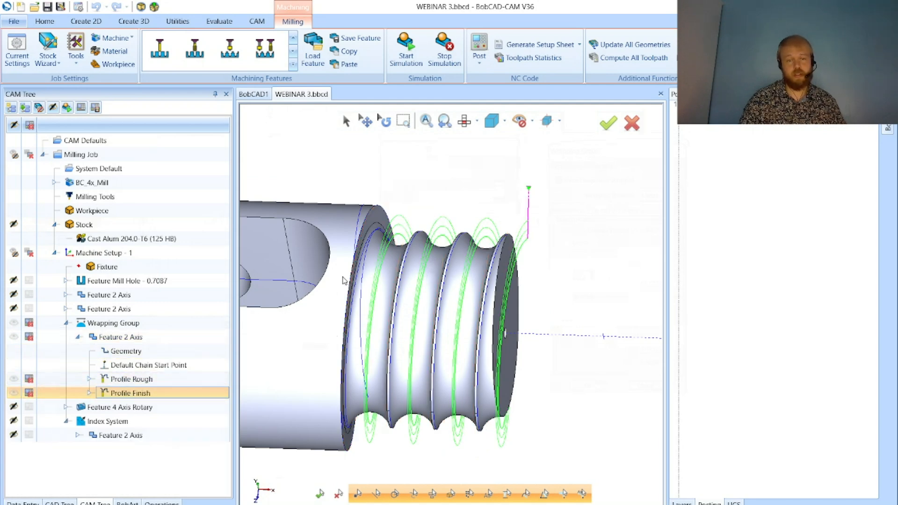
# Review the machining strategy and operations of the Feature 2 Axis in the Wrapping Group, and cancel the wizard
pyautogui.click(182, 322)
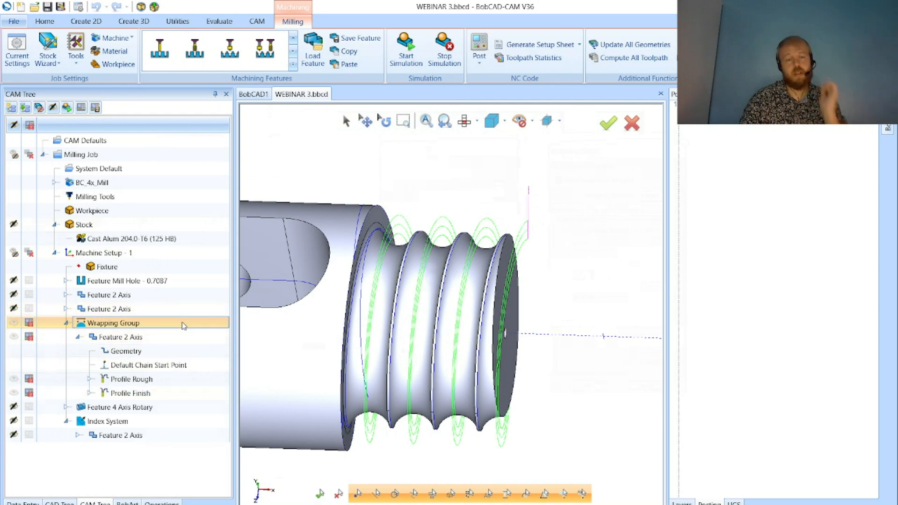
pyautogui.doubleClick(152, 337)
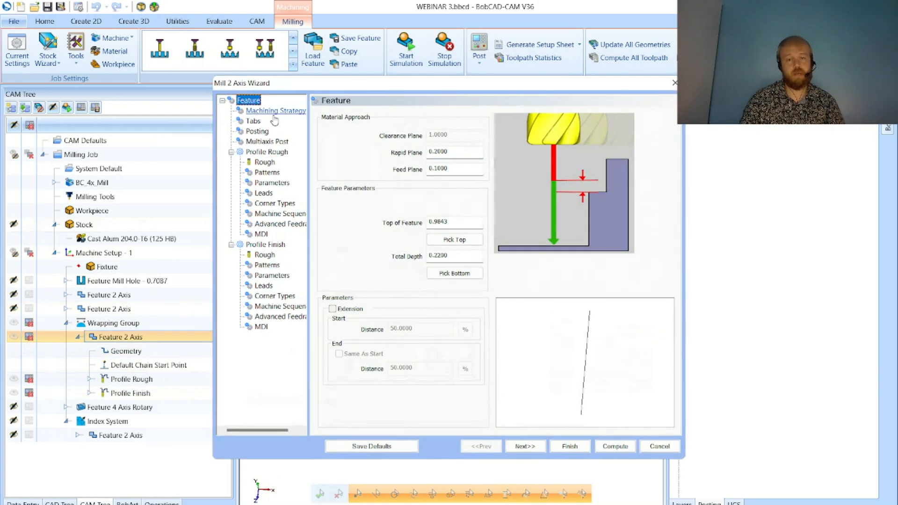
pyautogui.click(274, 112)
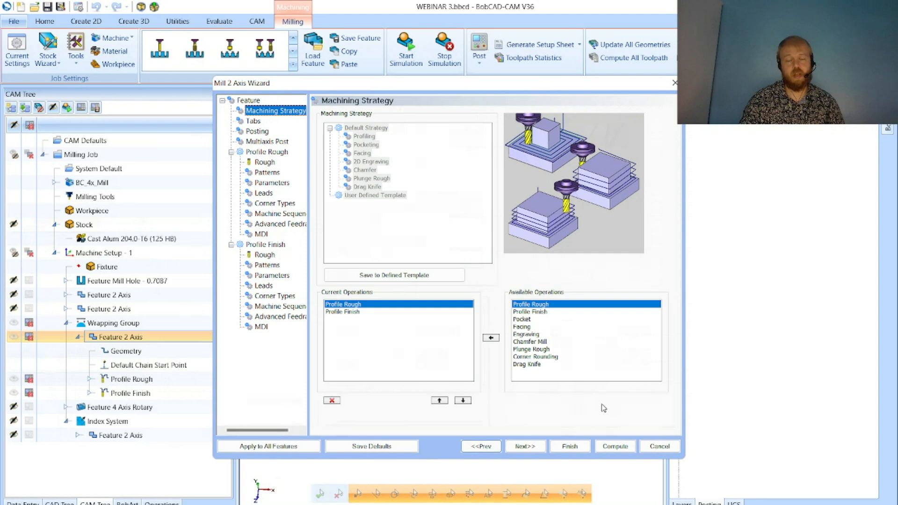
pyautogui.click(656, 444)
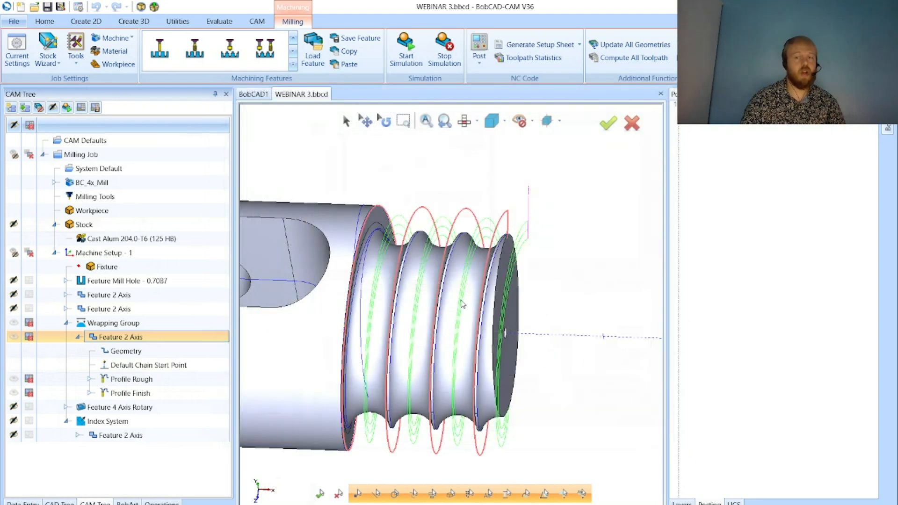
# Recheck the Wrapping Group's axis direction and wrapping diameter, and close its settings without changes
pyautogui.doubleClick(178, 323)
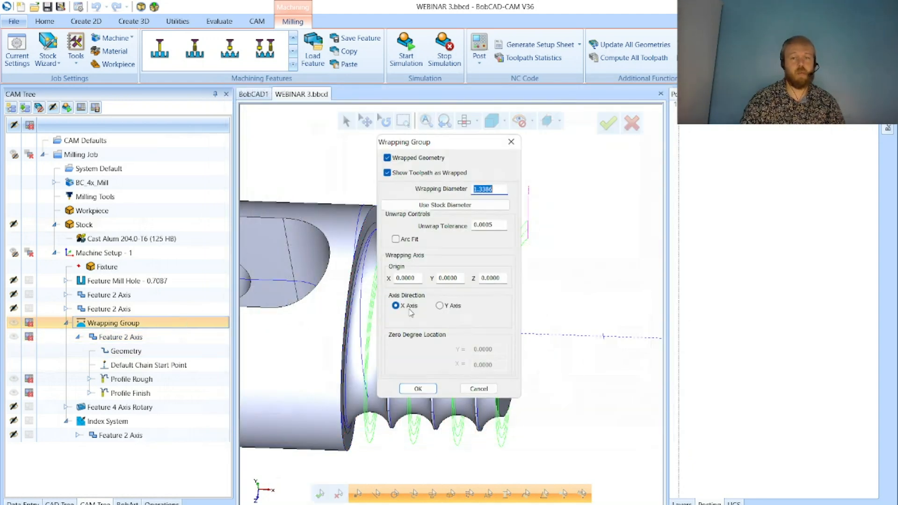
pyautogui.click(495, 189)
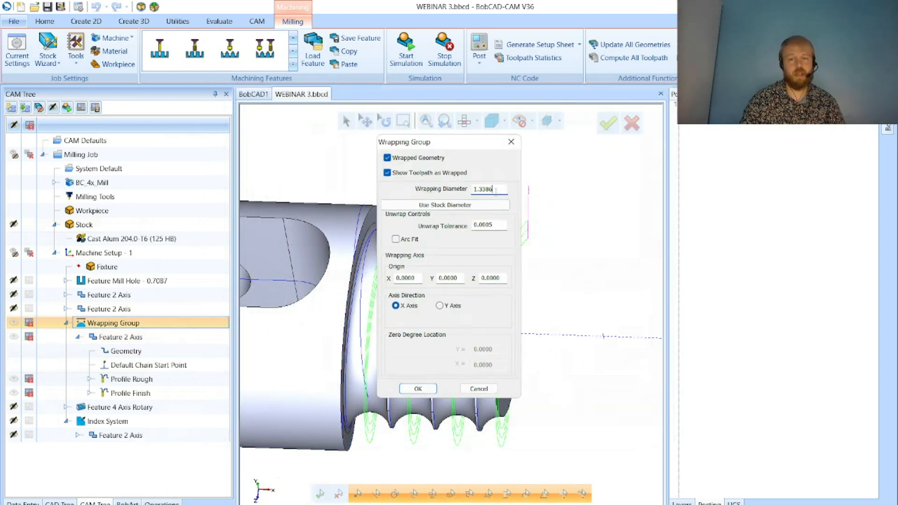
pyautogui.click(480, 388)
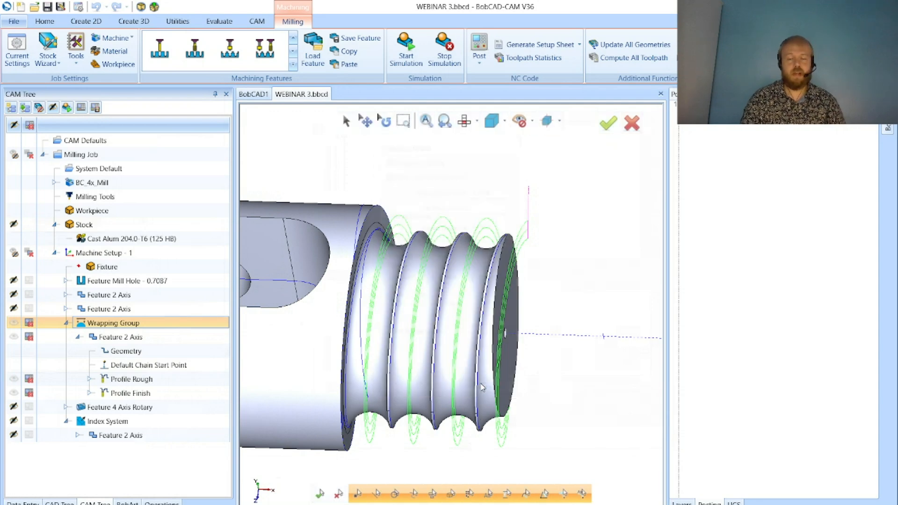
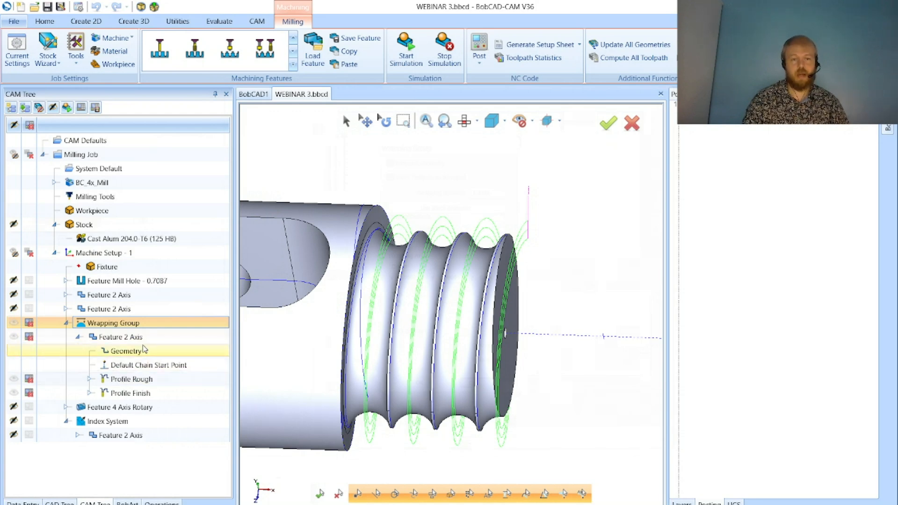
# Turn posting on for the Wrapping Group and off for Feature 4 Axis Rotary
pyautogui.click(29, 325)
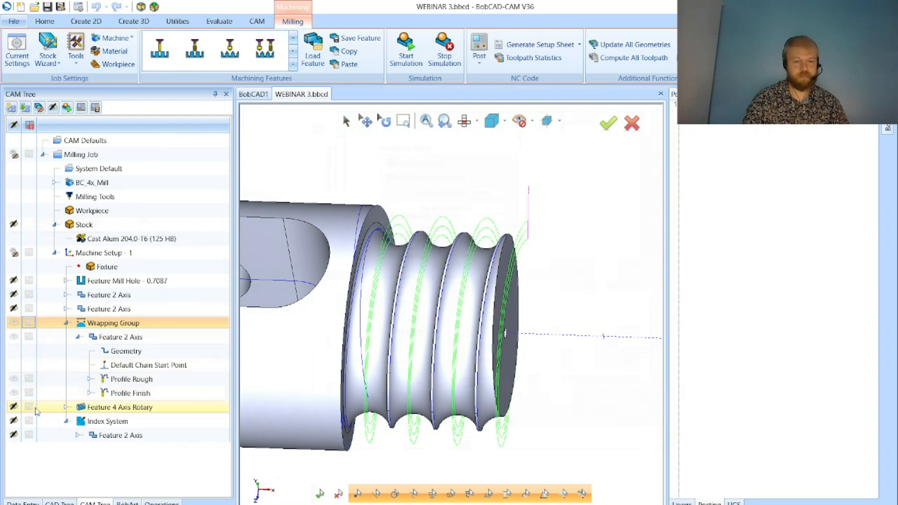
pyautogui.click(29, 406)
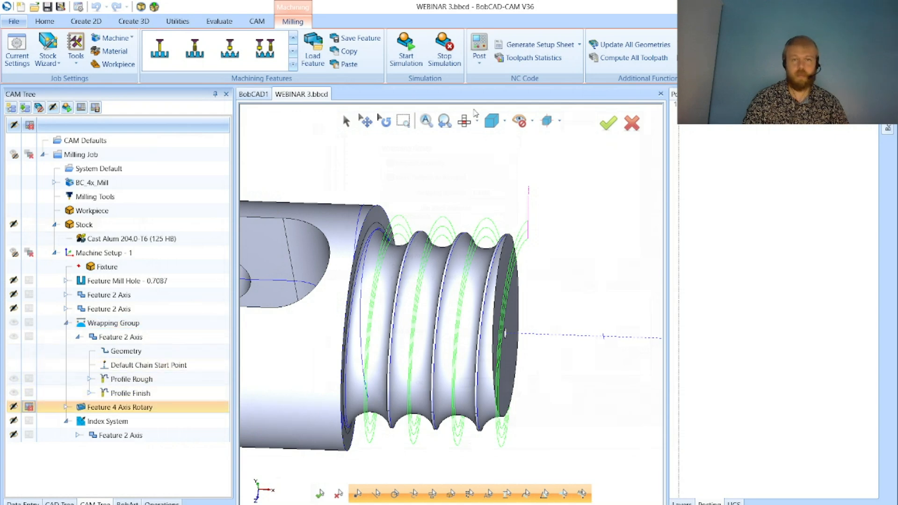
# Simulate the milling job and pause the run while the tool is cutting the wrapped grooves
pyautogui.click(406, 49)
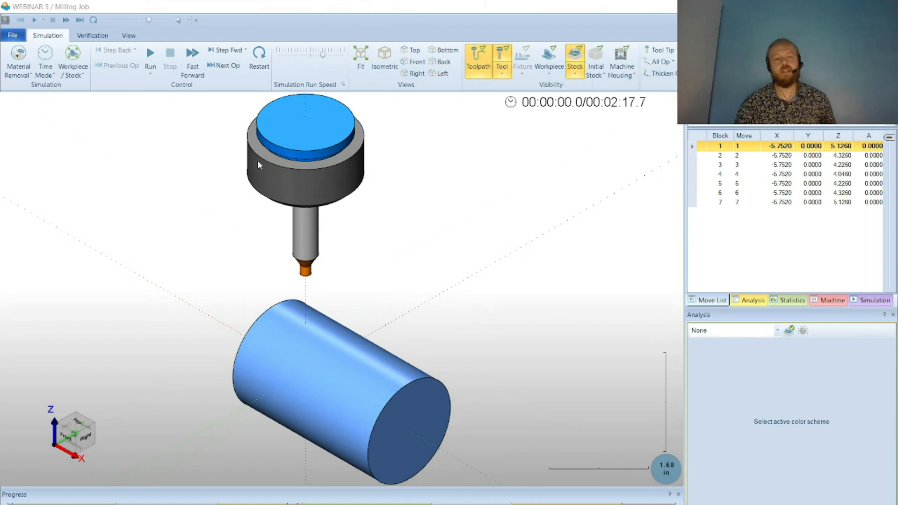
pyautogui.click(150, 59)
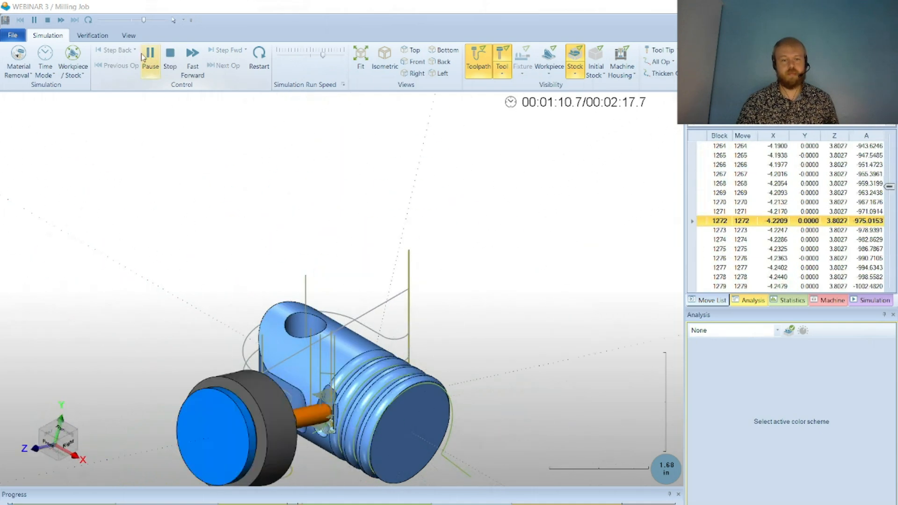
pyautogui.click(149, 56)
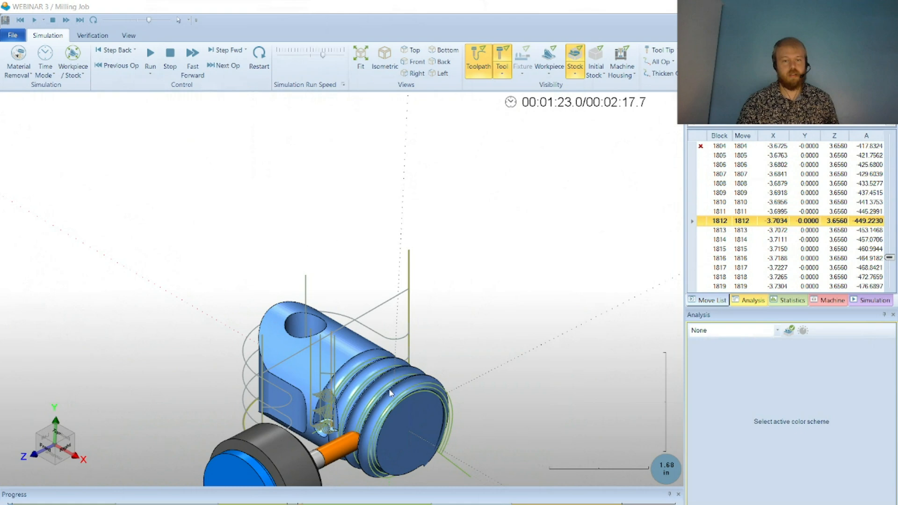
# Make the simulation view follow the tool, and run the rest of the job to its end at a higher speed
pyautogui.click(77, 76)
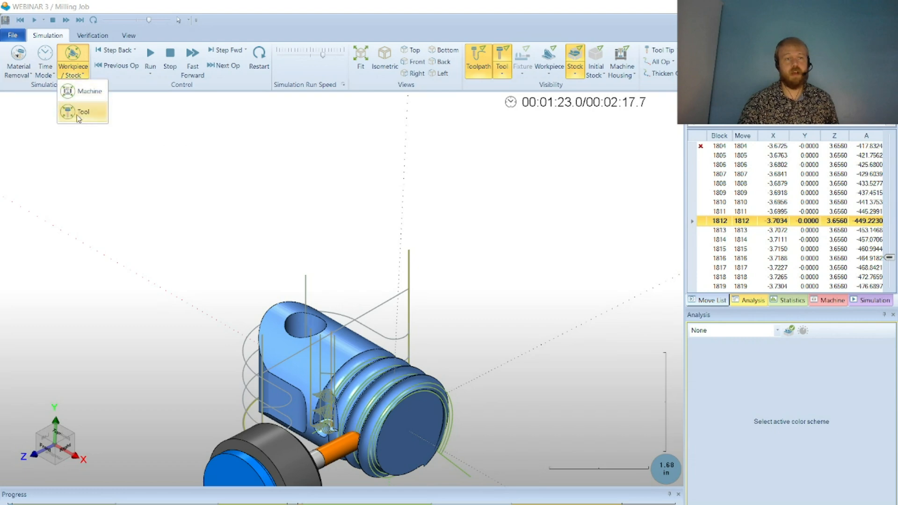
pyautogui.click(79, 116)
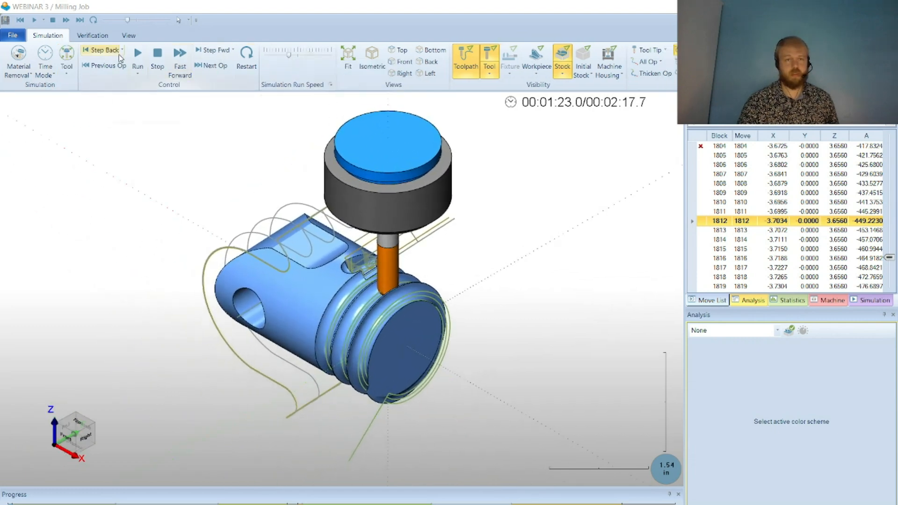
pyautogui.click(138, 56)
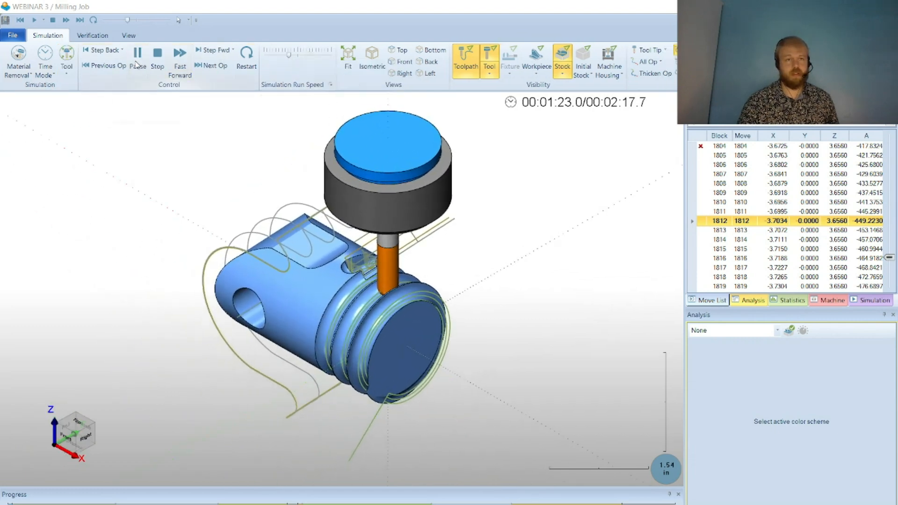
pyautogui.click(320, 57)
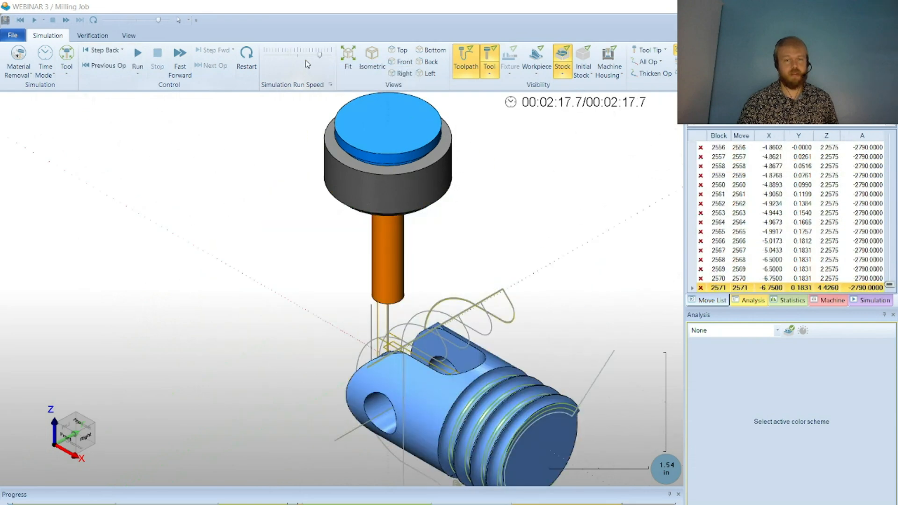
pyautogui.moveTo(452, 357)
pyautogui.mouseDown(button='middle')
pyautogui.moveTo(457, 429)
pyautogui.moveTo(454, 360)
pyautogui.mouseUp(button='middle')
pyautogui.scroll(-4, 407, 298)
pyautogui.scroll(5, 467, 400)
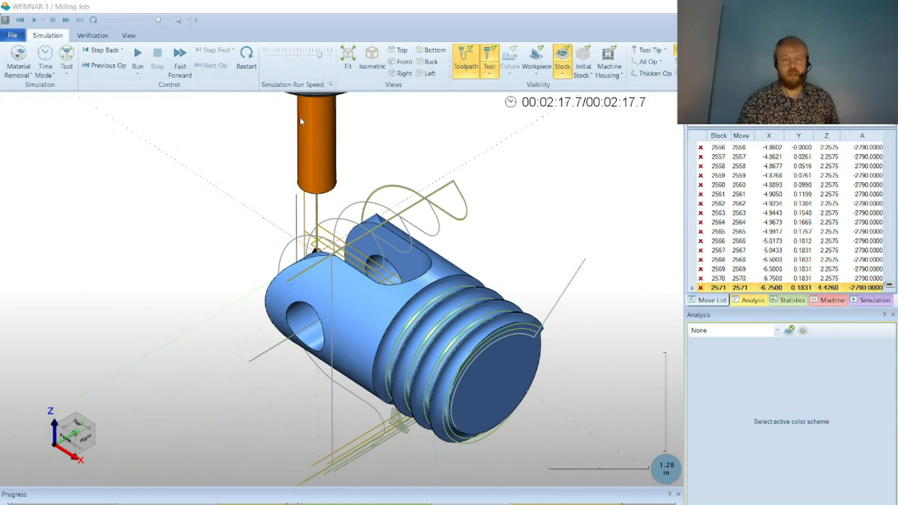
# Hide the toolpath and apply the Deviation analysis to the machined stock
pyautogui.click(466, 61)
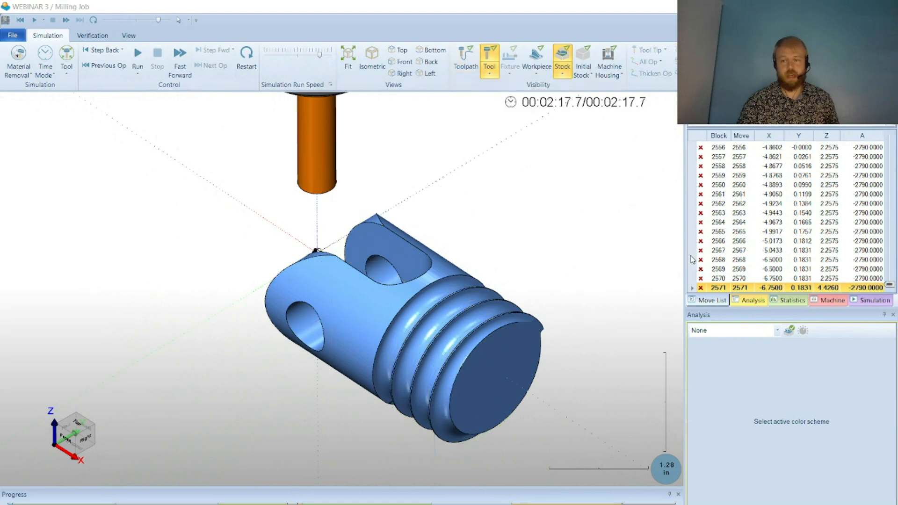
pyautogui.click(718, 330)
pyautogui.click(722, 376)
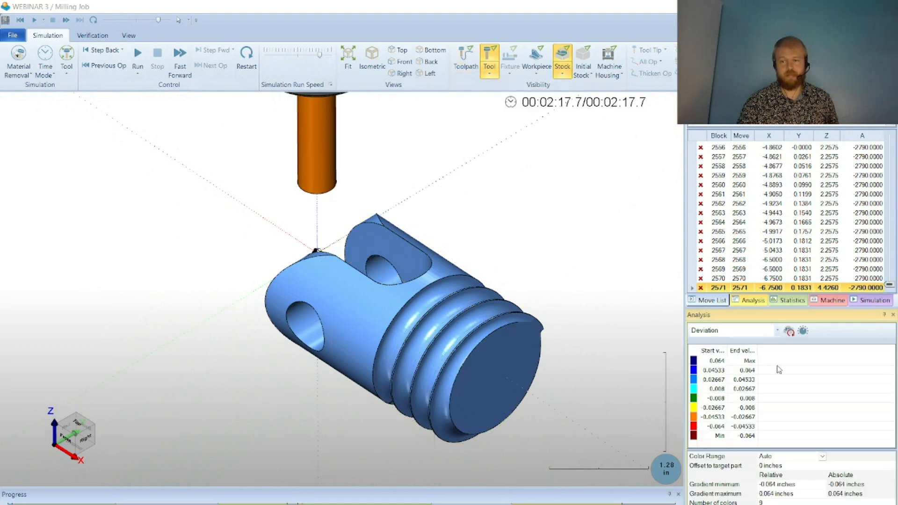
pyautogui.click(789, 330)
pyautogui.scroll(5, 439, 340)
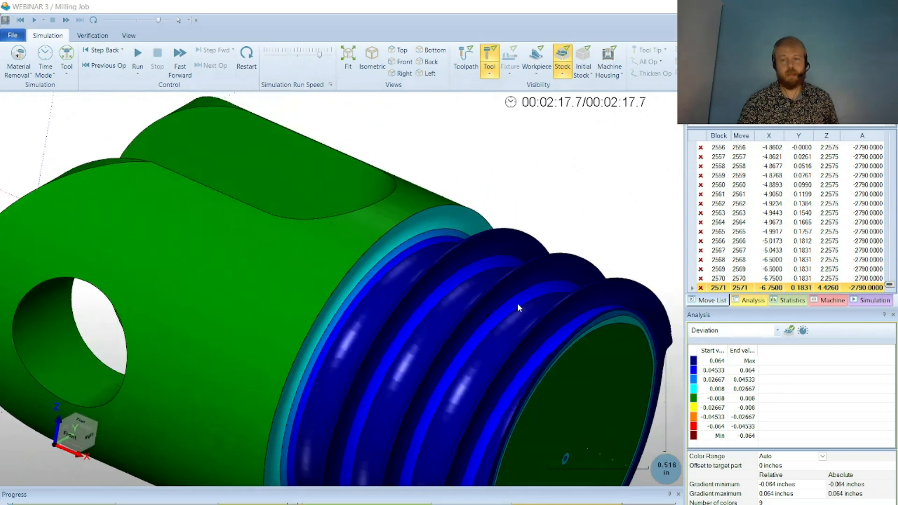
# Examine the deviation colours on the groove crests from the side and at an angle, and close the simulation
pyautogui.moveTo(518, 303); pyautogui.dragTo(583, 288, button='middle')
pyautogui.scroll(5, 550, 321)
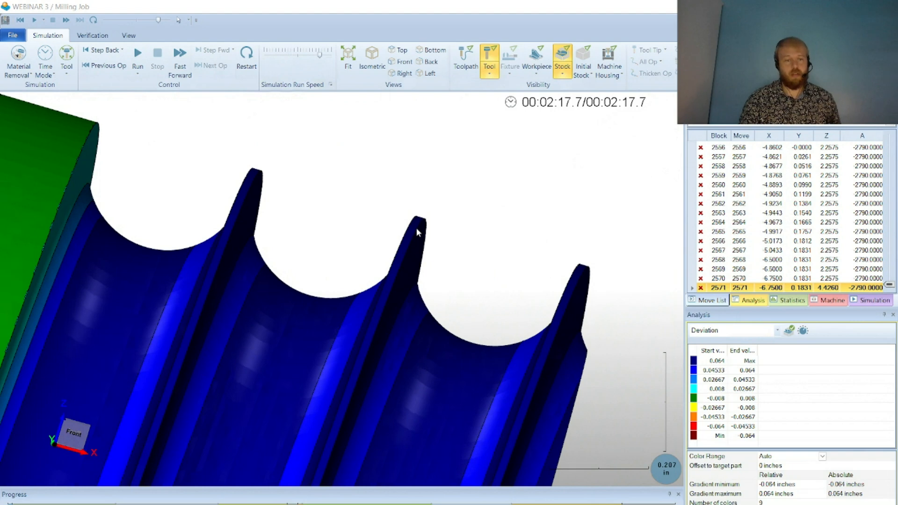
pyautogui.scroll(-5, 416, 228)
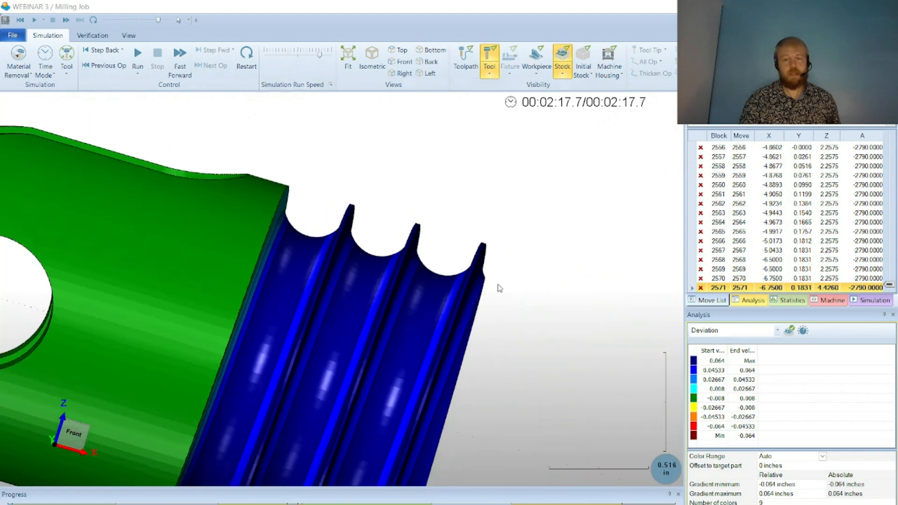
pyautogui.moveTo(500, 288); pyautogui.dragTo(438, 281, button='middle')
pyautogui.scroll(4, 388, 250)
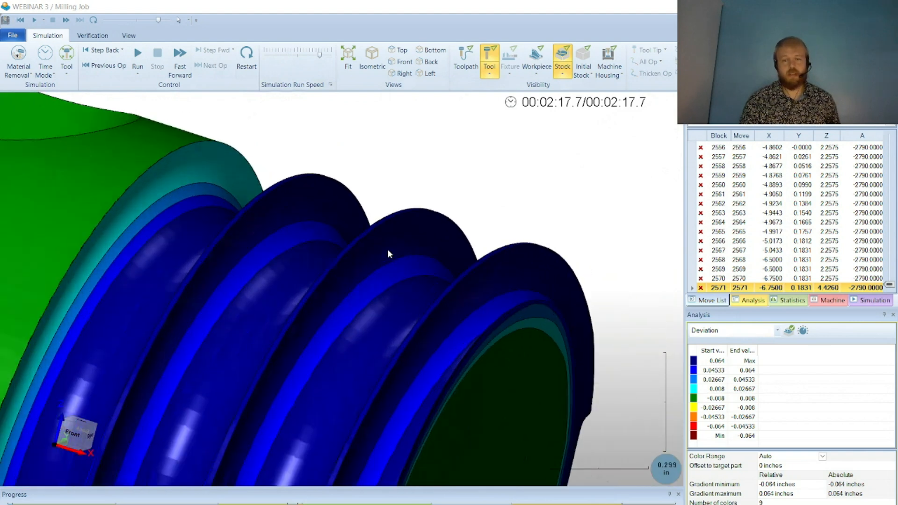
pyautogui.scroll(-4, 381, 251)
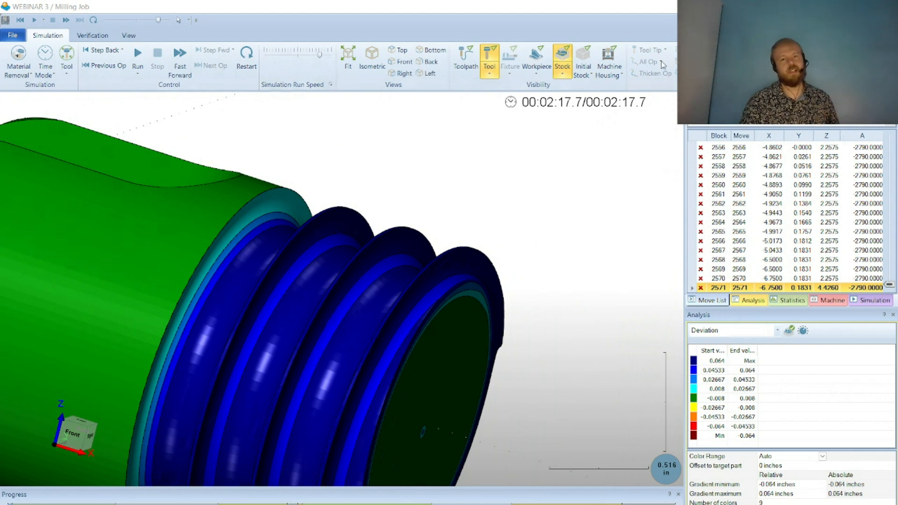
pyautogui.click(886, 7)
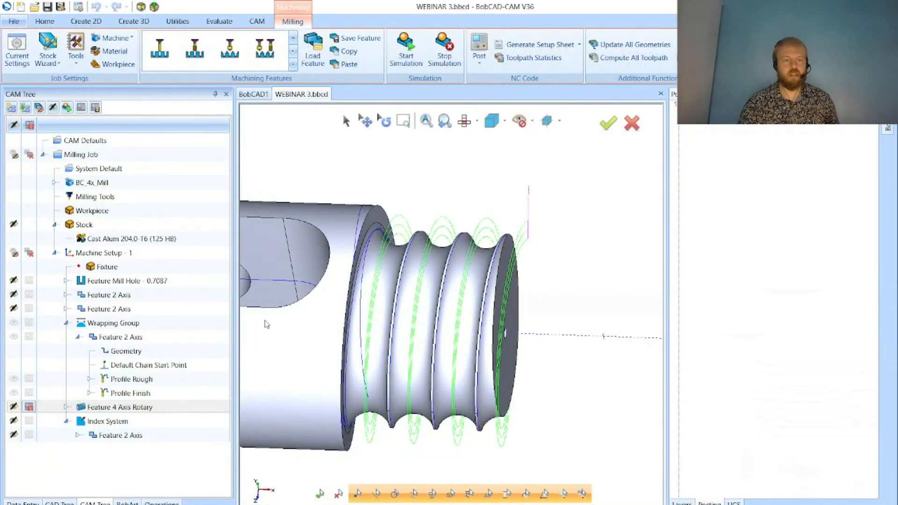
# Examine where the wrapped Feature 2 Axis geometry lies on the groove crests, and collapse the feature
pyautogui.click(210, 353)
pyautogui.scroll(5, 486, 258)
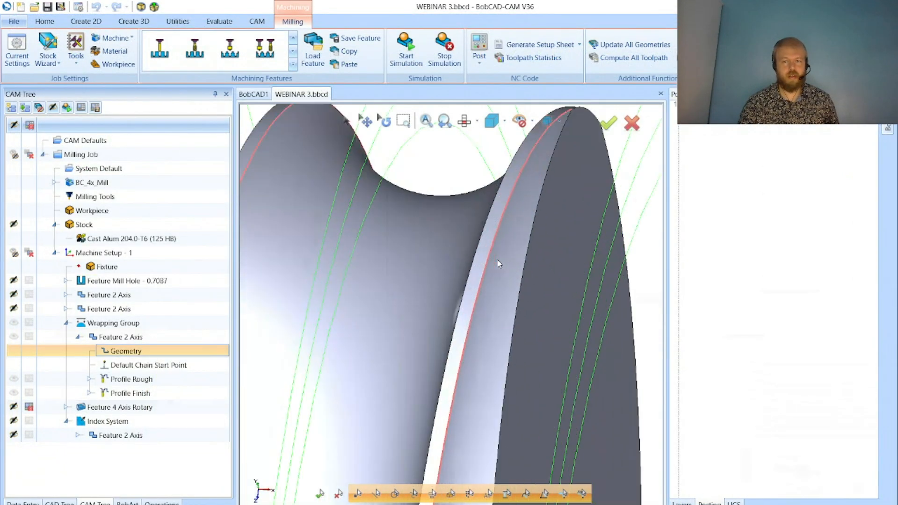
pyautogui.scroll(-5, 470, 263)
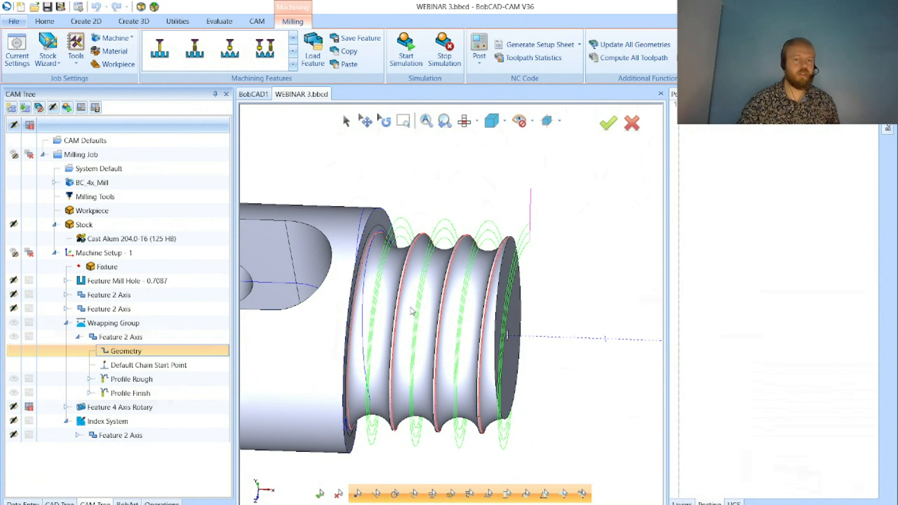
pyautogui.click(77, 338)
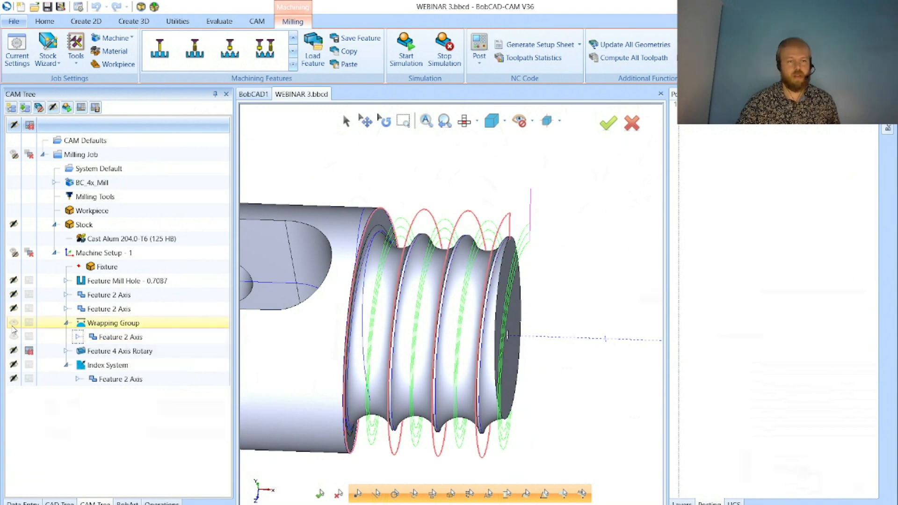
# Hide the Wrapping Group's toolpath and turn its posting off, and show and turn on posting for Feature 4 Axis Rotary
pyautogui.click(14, 324)
pyautogui.click(27, 324)
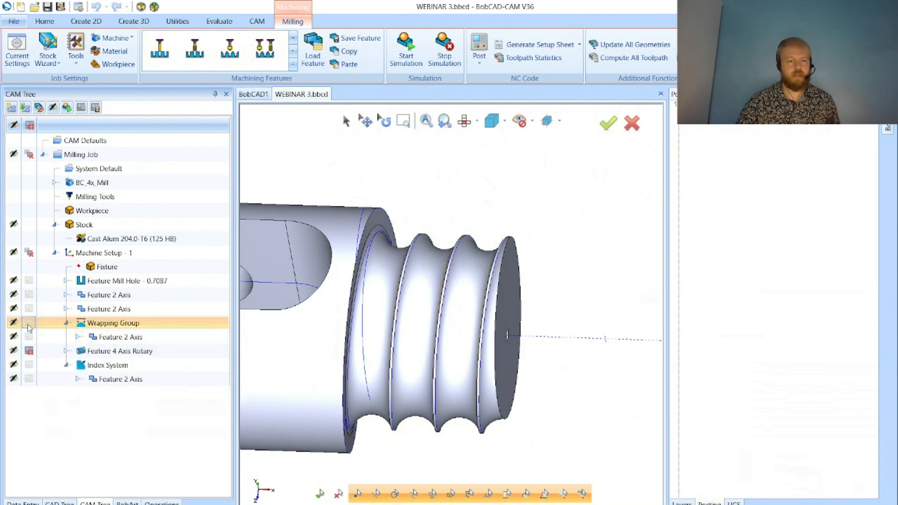
pyautogui.click(14, 351)
pyautogui.click(29, 351)
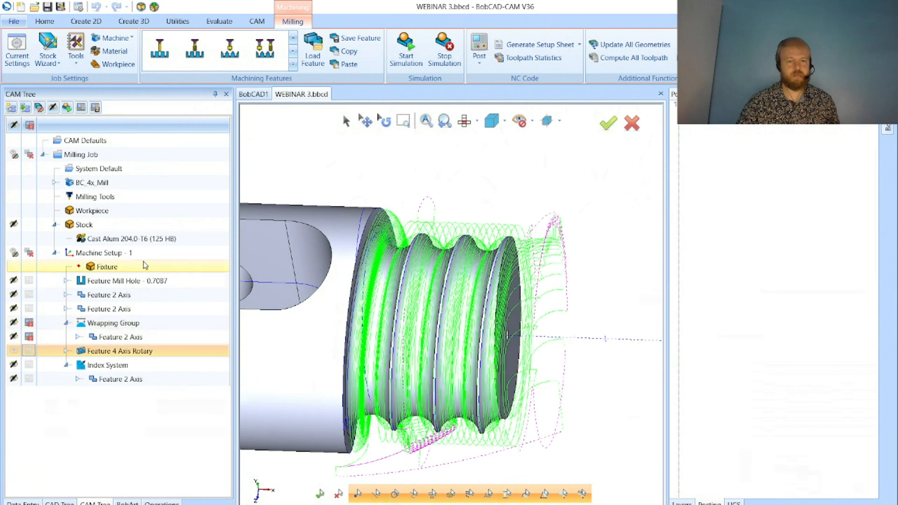
# Review the 4 Axis Advanced Rough and Finish operations available for a new Mill 4 Axis Rotary feature, and cancel the wizard
pyautogui.rightClick(148, 259)
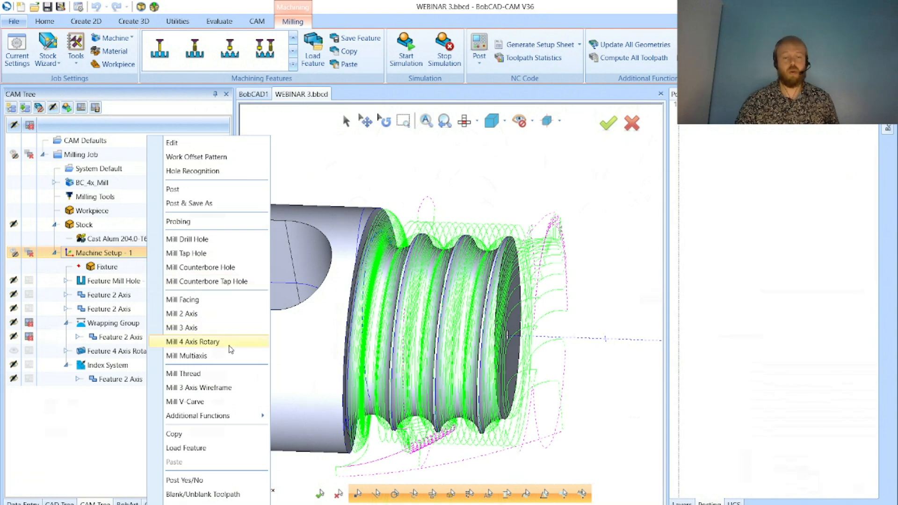
pyautogui.click(230, 349)
pyautogui.click(277, 122)
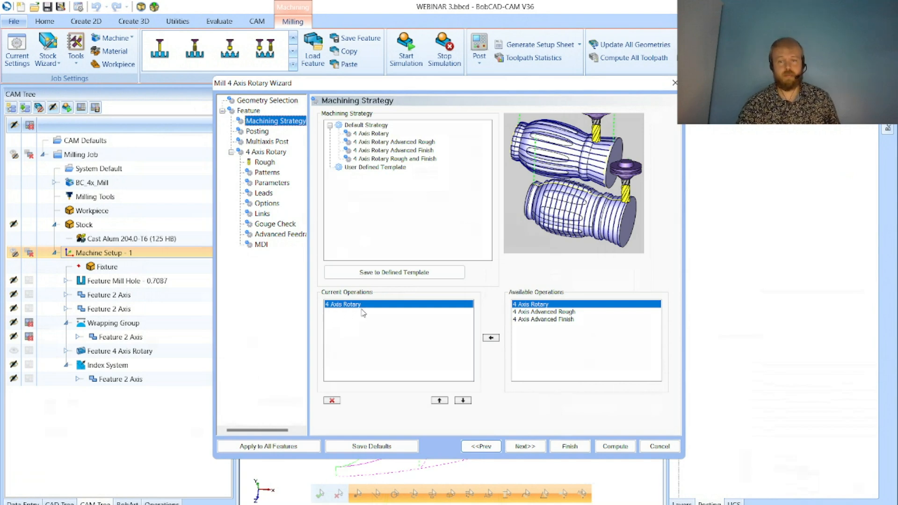
pyautogui.click(558, 312)
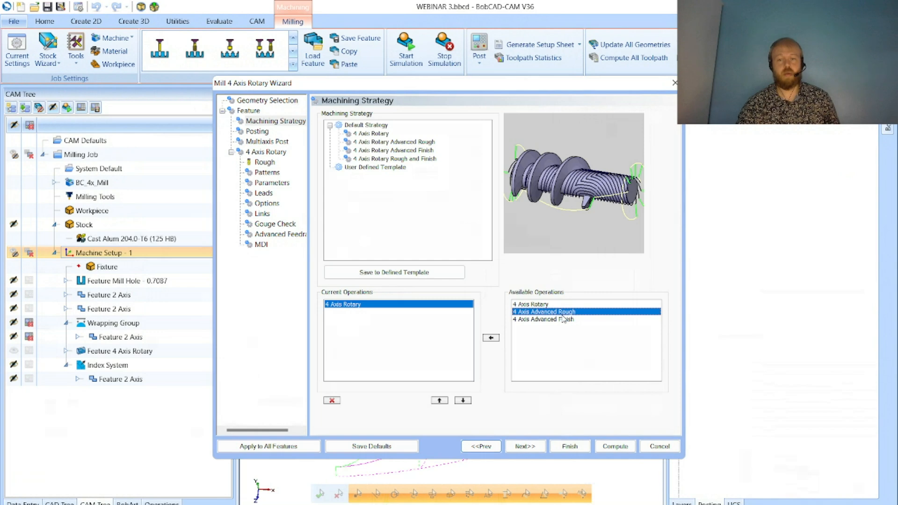
pyautogui.click(566, 319)
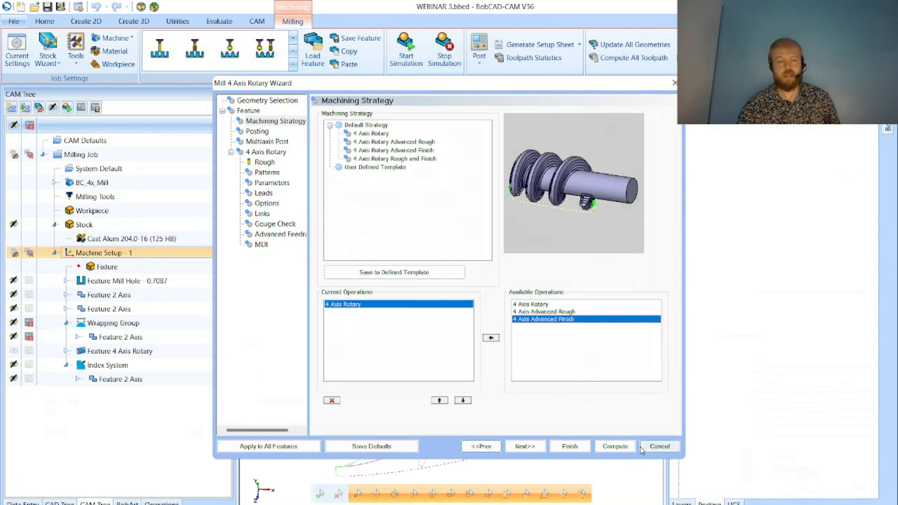
pyautogui.click(654, 446)
# Check the current operations in the machining strategy of the existing Feature 4 Axis Rotary, and cancel the wizard
pyautogui.doubleClick(178, 350)
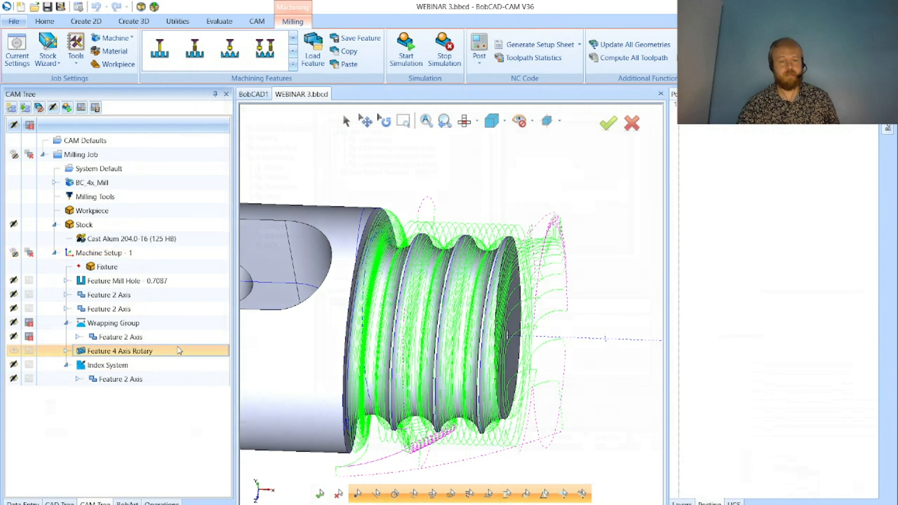
pyautogui.click(281, 110)
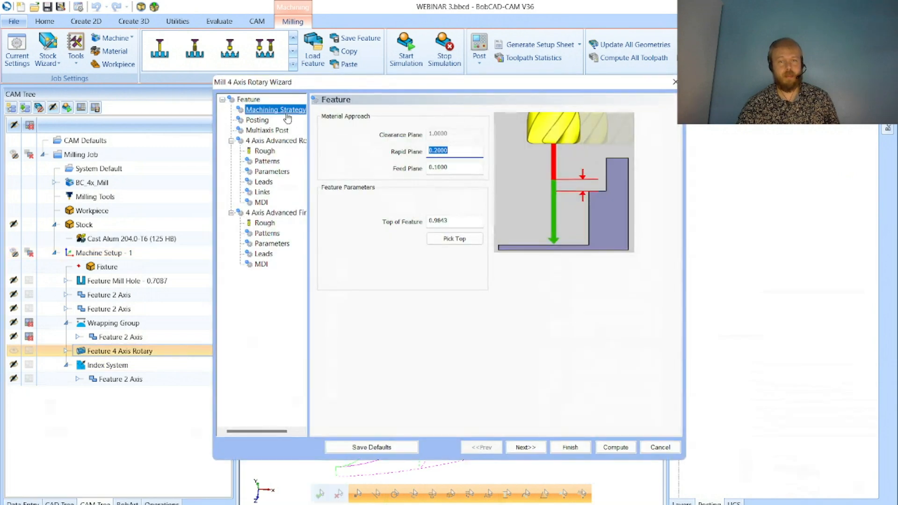
pyautogui.click(392, 311)
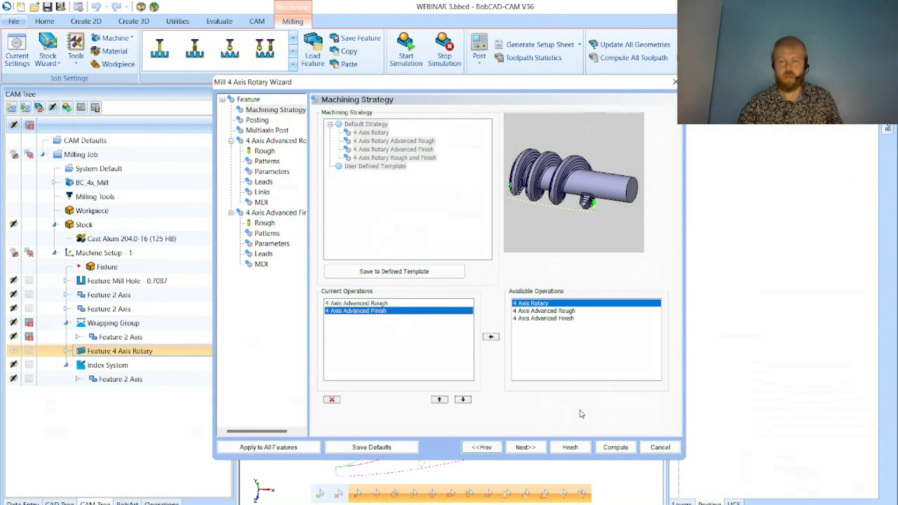
pyautogui.click(660, 447)
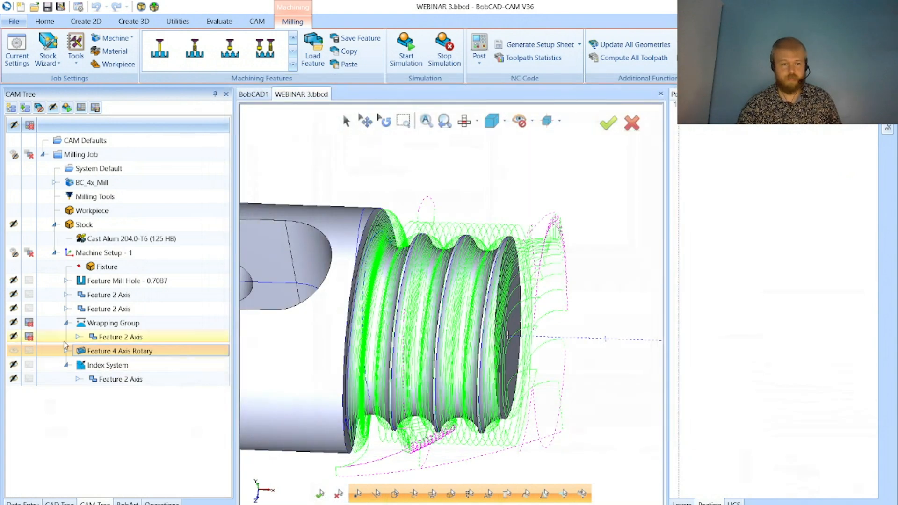
# Backplot the wrapped feature's Profile Finish, examine the tool's orientation to the rotary axis from the part's end, and close the backplot
pyautogui.click(78, 337)
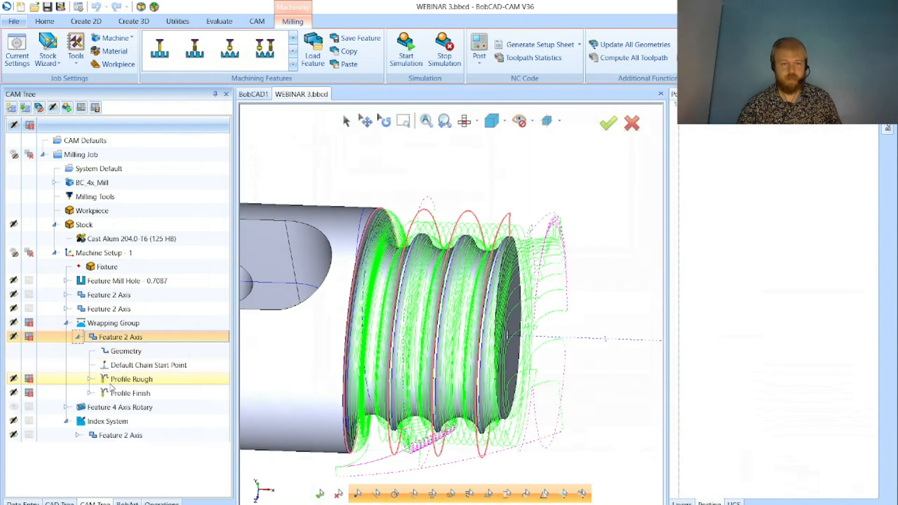
pyautogui.rightClick(127, 392)
pyautogui.click(143, 228)
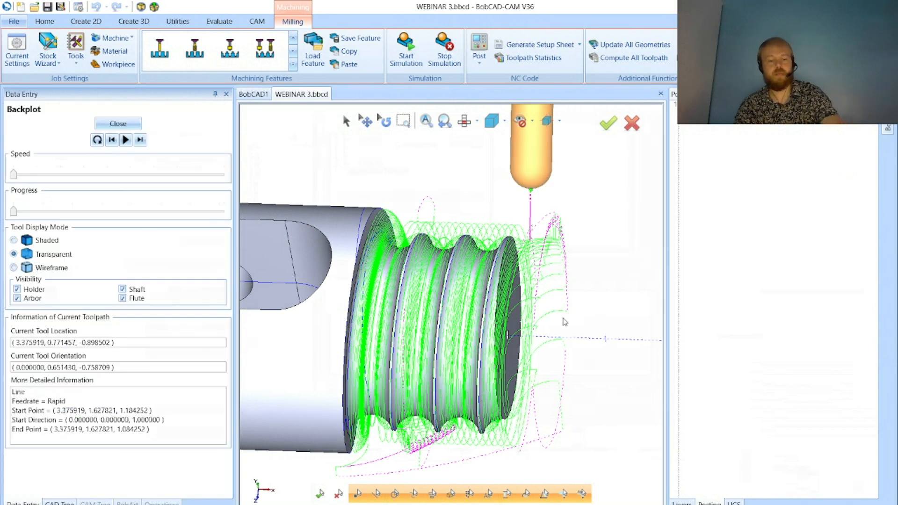
pyautogui.press('Down')
pyautogui.press('Up')
pyautogui.press('pagedown')
pyautogui.press('Right')
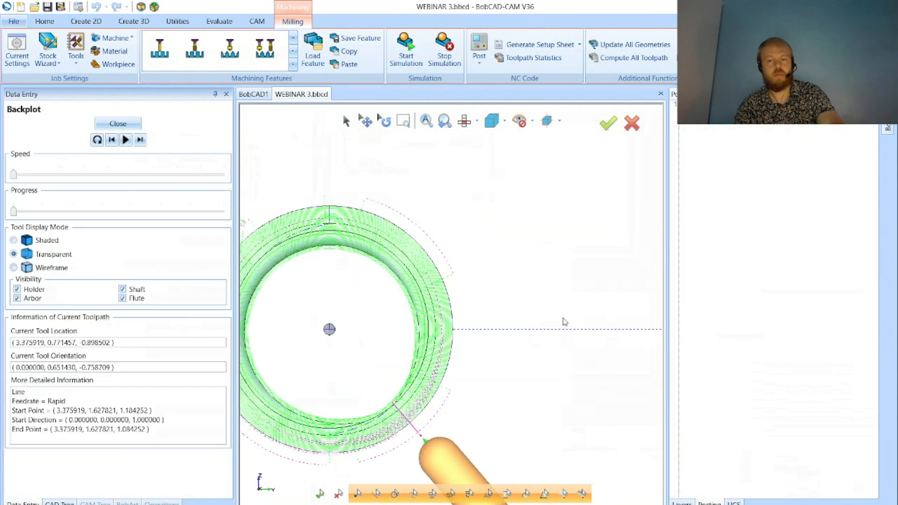
pyautogui.scroll(-5, 565, 321)
pyautogui.scroll(5, 519, 367)
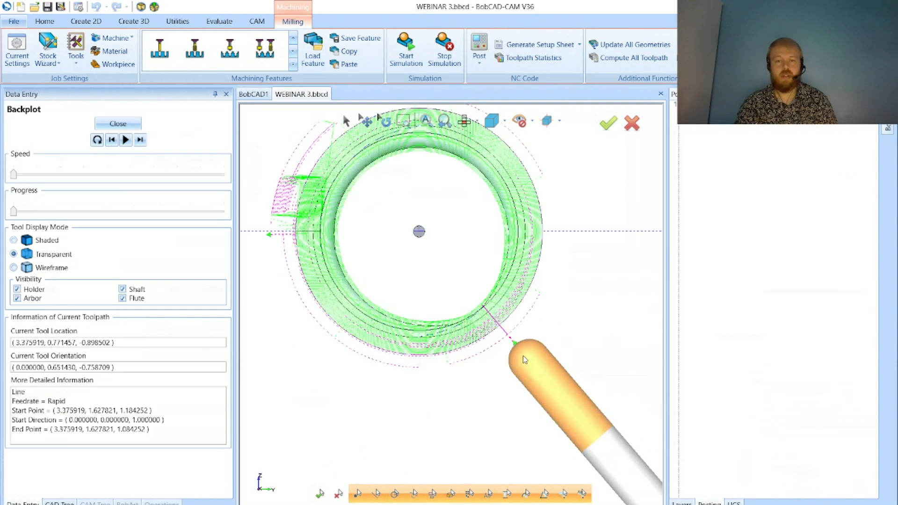
pyautogui.scroll(-4, 511, 355)
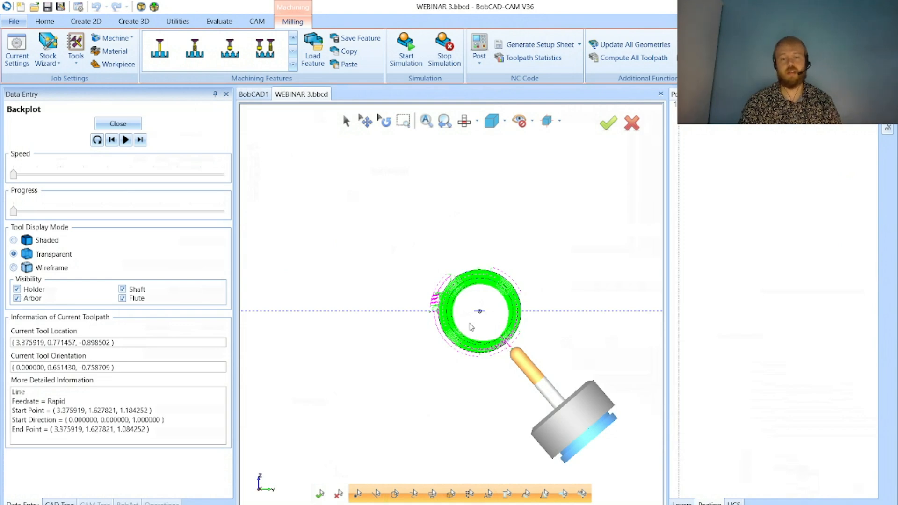
pyautogui.scroll(3, 512, 317)
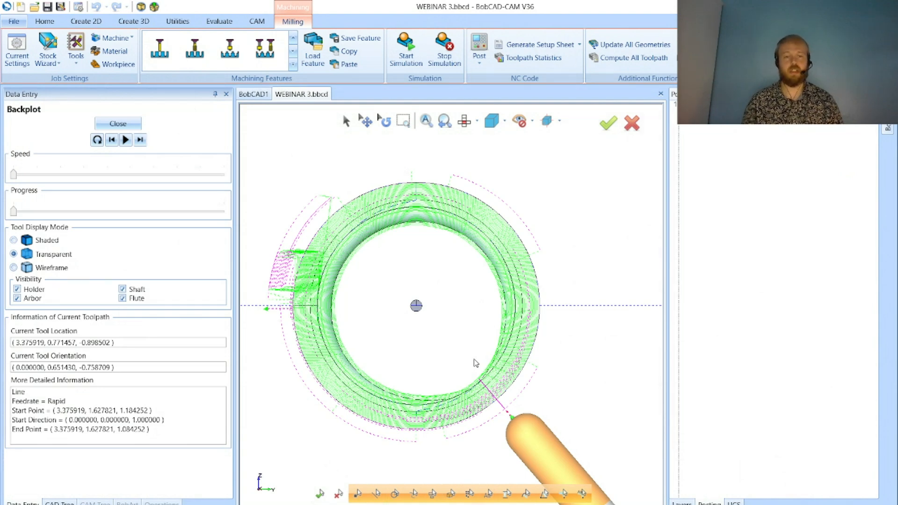
pyautogui.click(118, 123)
# Reopen Feature 4 Axis Rotary for editing and preview its 4 Axis Advanced Finish operation in the machining strategy
pyautogui.moveTo(441, 299); pyautogui.dragTo(378, 265, button='middle')
pyautogui.doubleClick(164, 408)
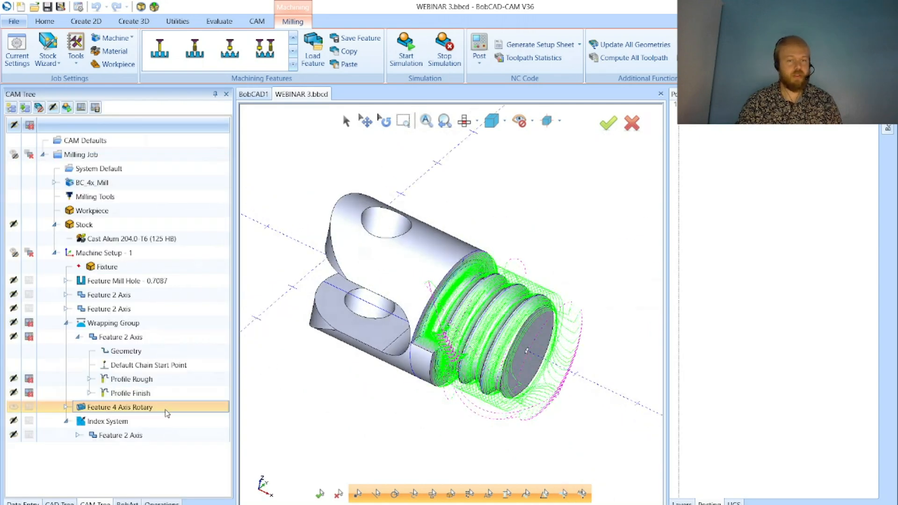
pyautogui.click(295, 109)
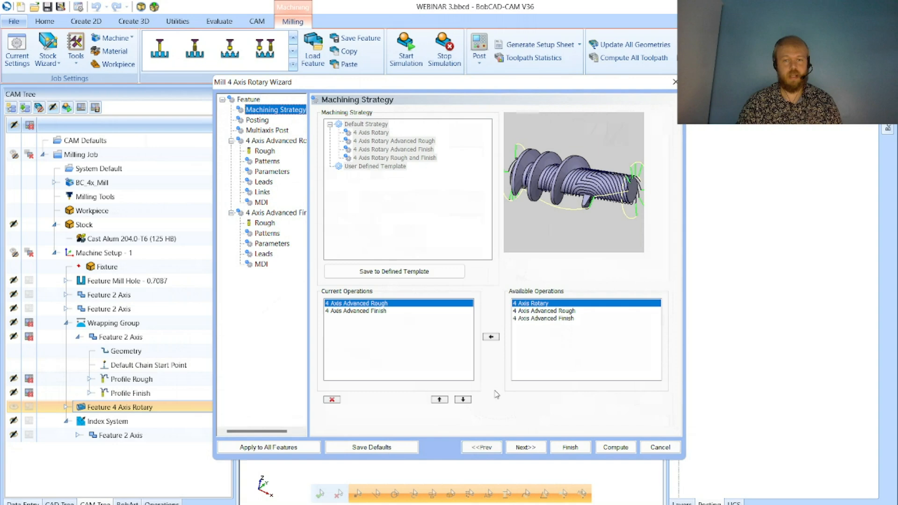
pyautogui.click(376, 313)
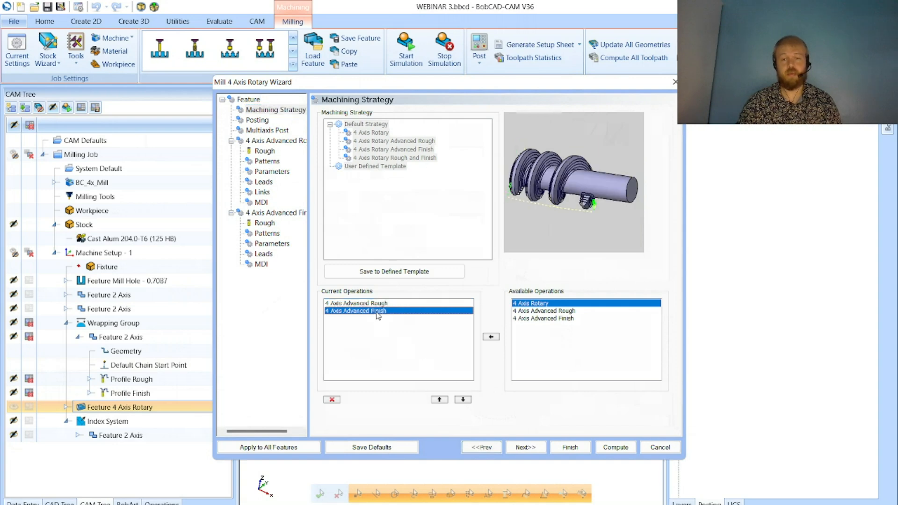
# Review the feature's posting settings and the tool, feed and speed data of its 4 Axis Advanced Rough operation
pyautogui.click(529, 449)
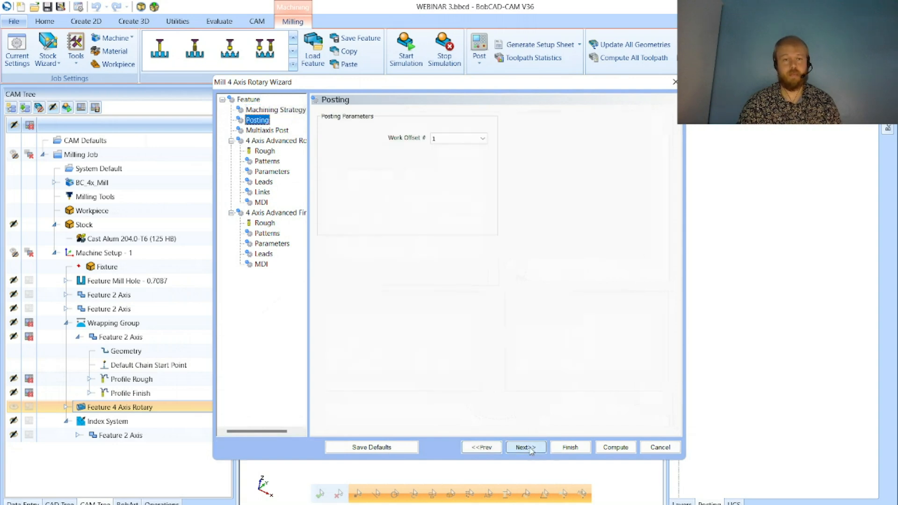
pyautogui.click(530, 449)
pyautogui.click(530, 449)
pyautogui.click(530, 448)
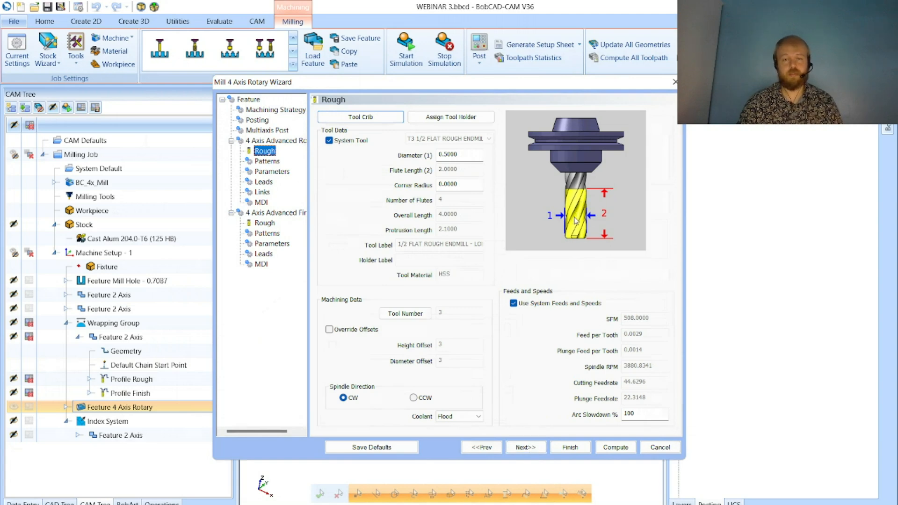
# Examine the Advanced Rough patterns, previewing the Offset type with Zig Zag cutting and setting the type back to Offset and Spiral
pyautogui.click(534, 448)
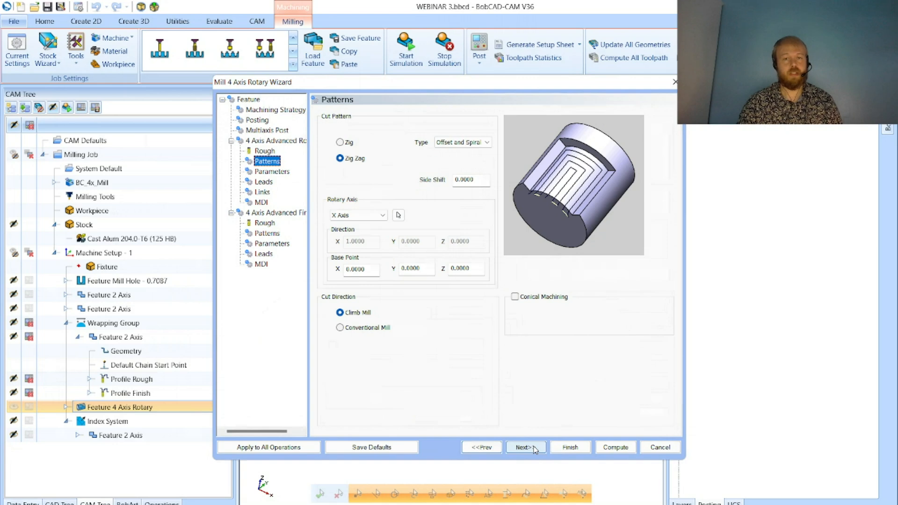
pyautogui.click(357, 159)
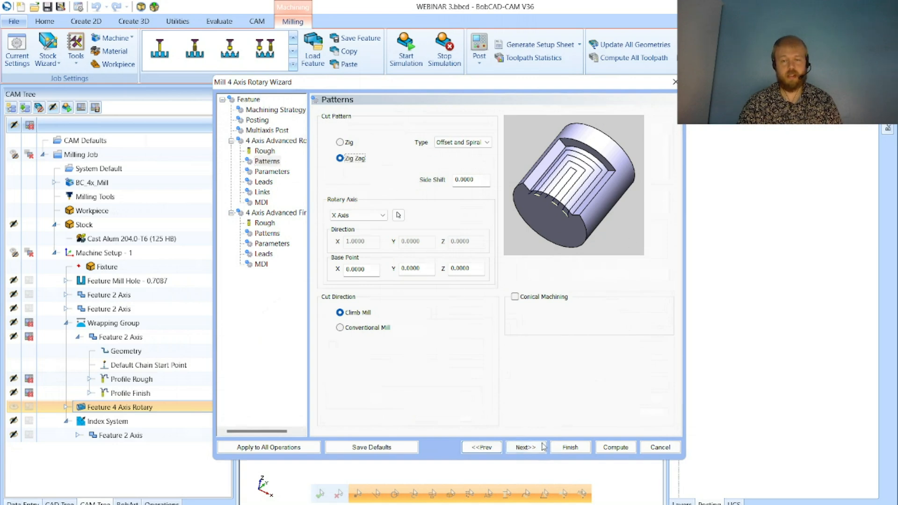
pyautogui.click(465, 142)
pyautogui.click(465, 158)
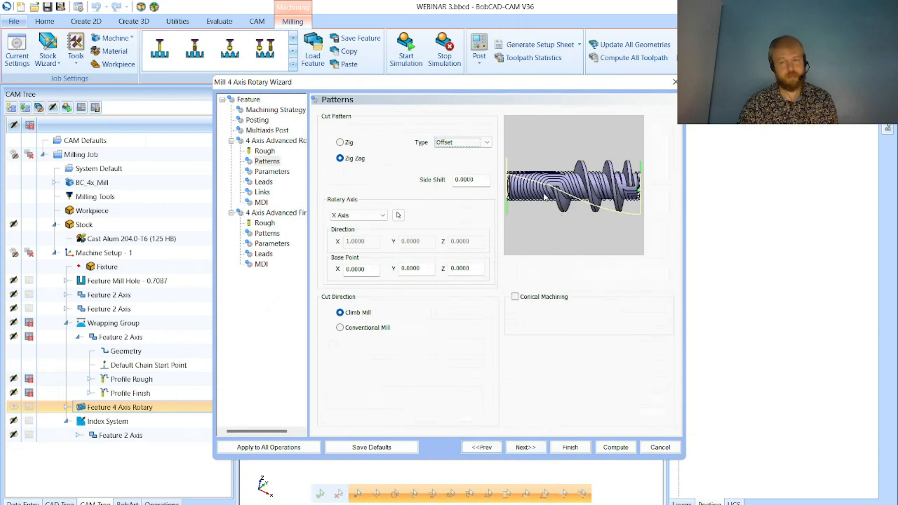
pyautogui.click(481, 143)
pyautogui.click(463, 151)
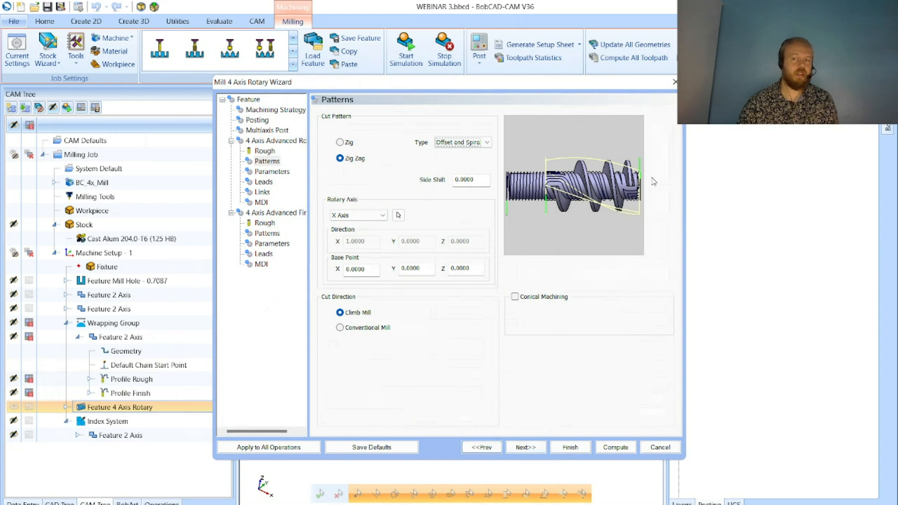
# Examine the Advanced Rough's depth of cut, axial limits and XYZ allowance, switching the radial limits on for a preview and off again
pyautogui.click(525, 448)
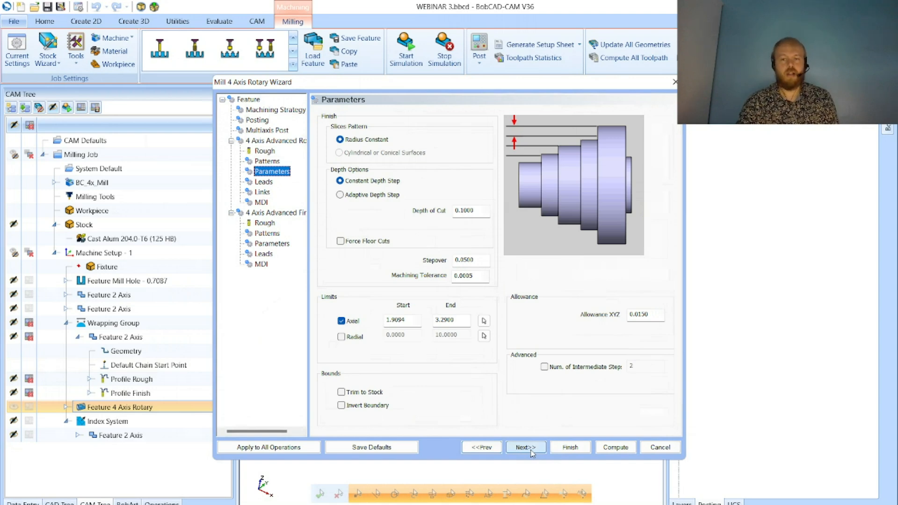
pyautogui.click(479, 209)
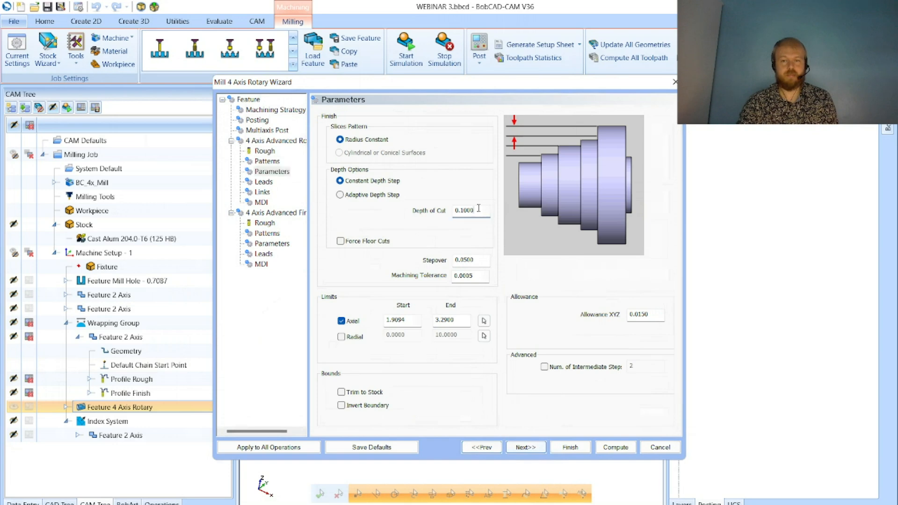
pyautogui.click(409, 319)
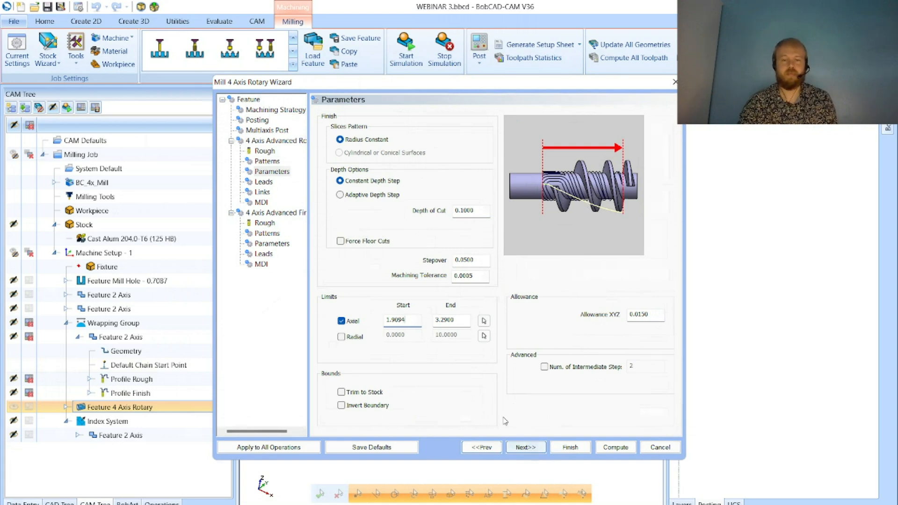
pyautogui.click(354, 336)
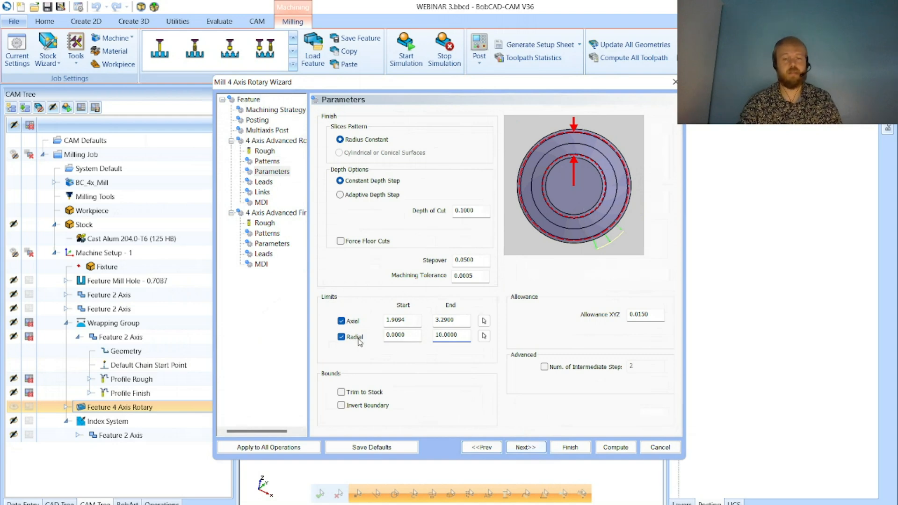
pyautogui.click(536, 448)
pyautogui.click(499, 448)
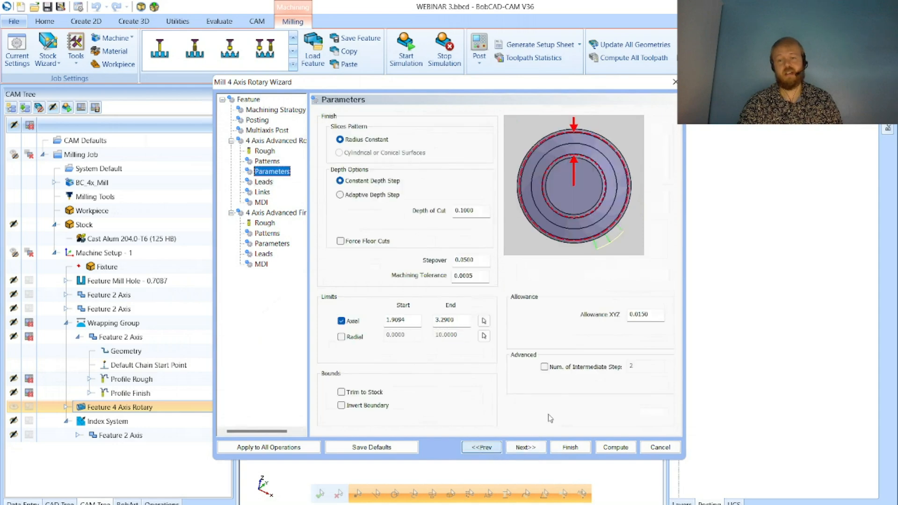
pyautogui.click(659, 314)
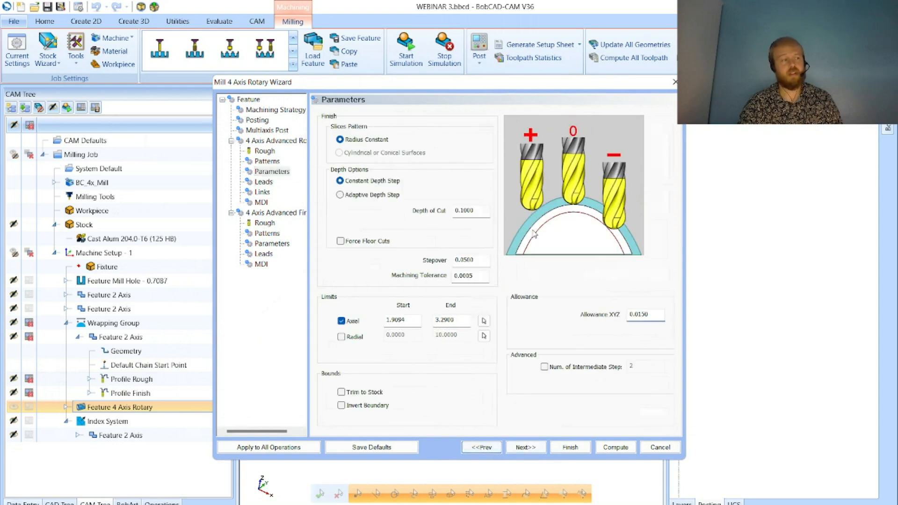
# Review the leads, links and MDI settings of the 4 Axis Advanced Rough operation
pyautogui.click(536, 448)
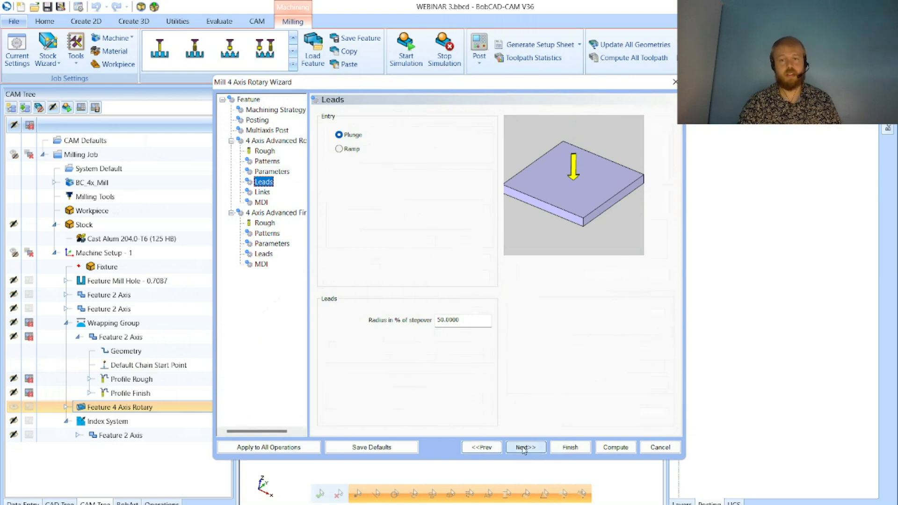
pyautogui.click(524, 448)
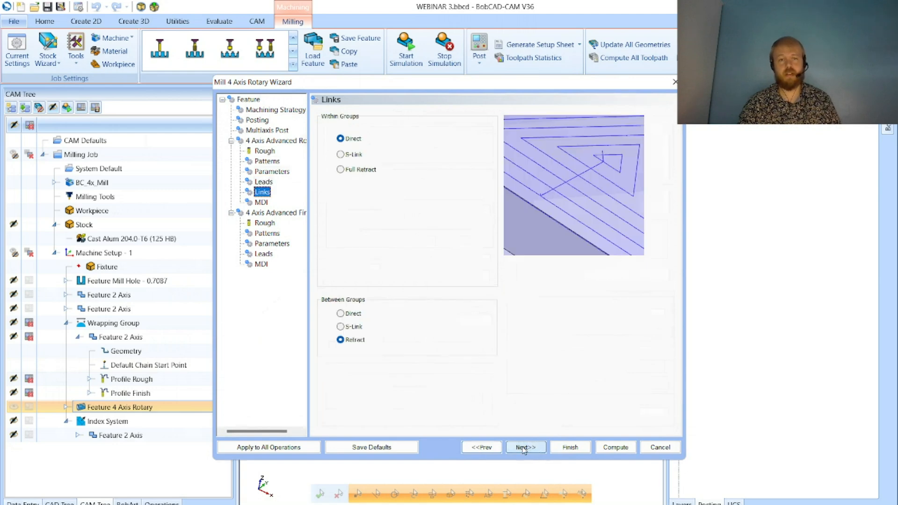
pyautogui.click(524, 448)
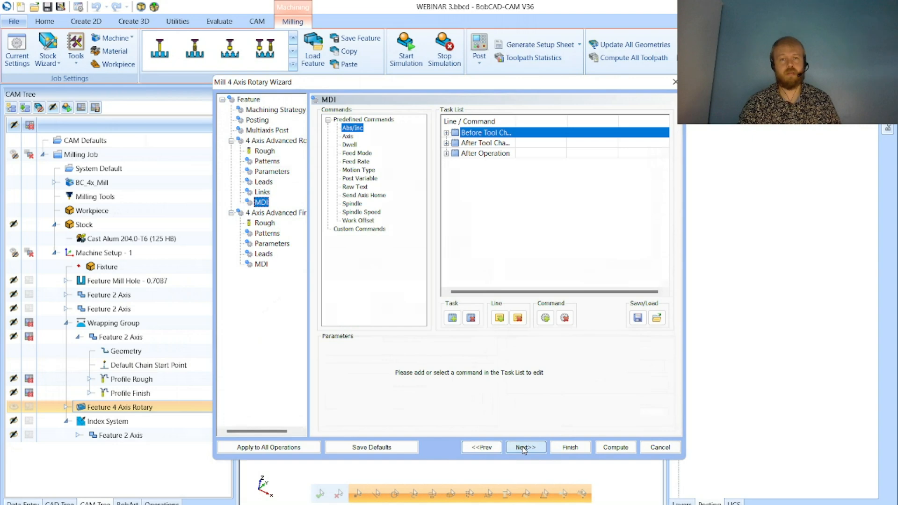
# Review the interface choice, tool data and cut pattern of the 4 Axis Advanced Finish operation
pyautogui.click(524, 448)
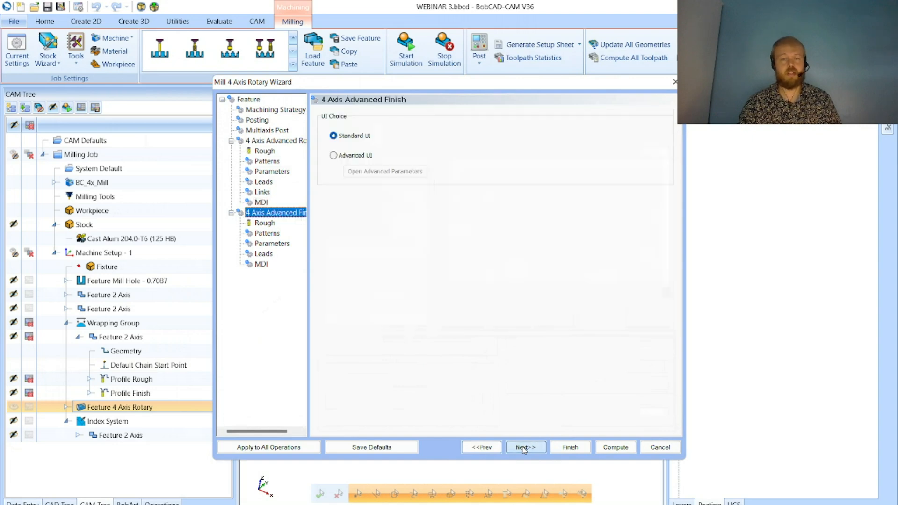
pyautogui.click(524, 448)
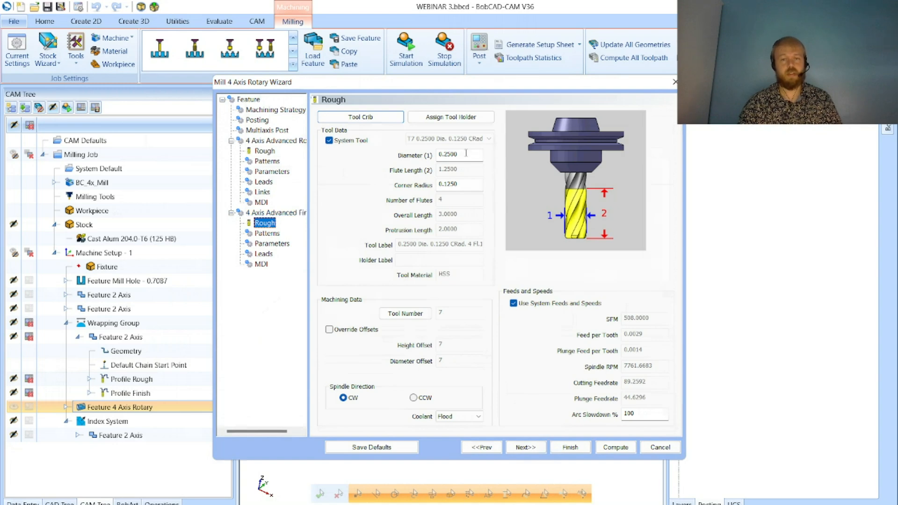
pyautogui.click(543, 446)
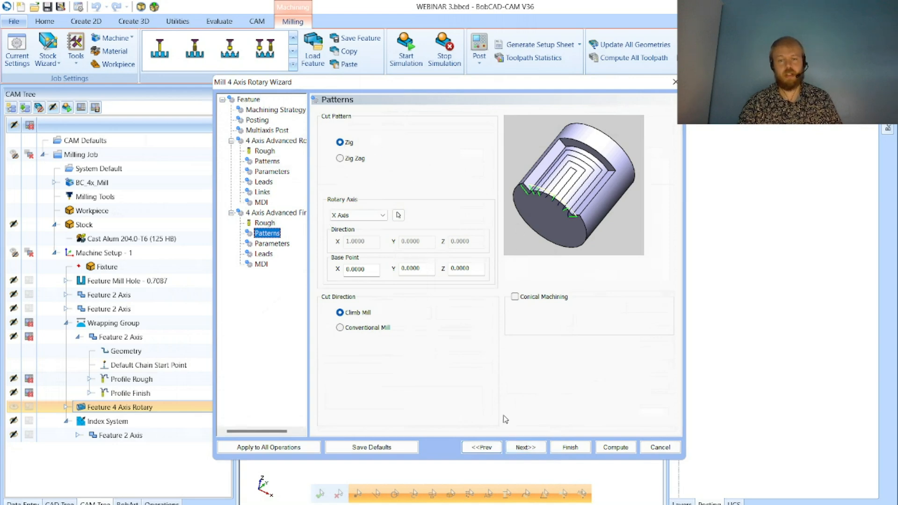
pyautogui.click(523, 447)
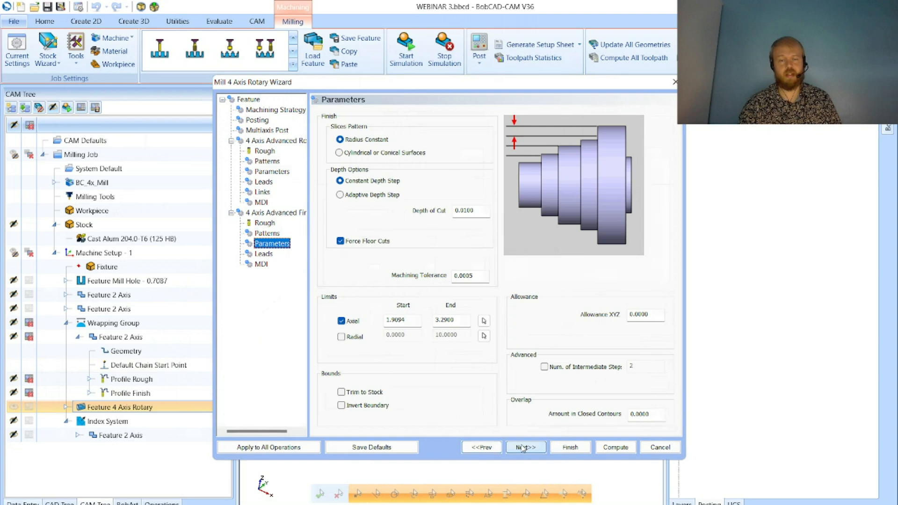
pyautogui.click(489, 447)
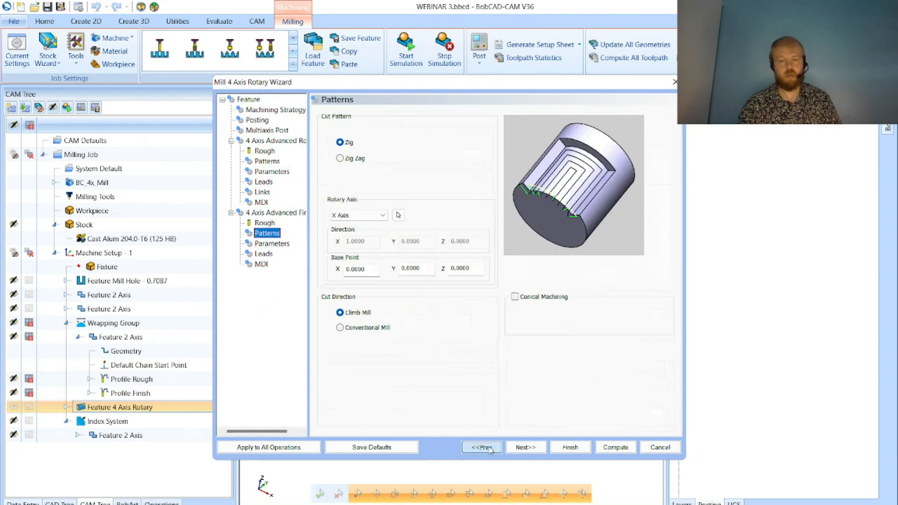
# Examine the Advanced Finish's depth of cut, axial limits, leads and MDI settings, and finish the wizard
pyautogui.click(540, 449)
pyautogui.click(483, 216)
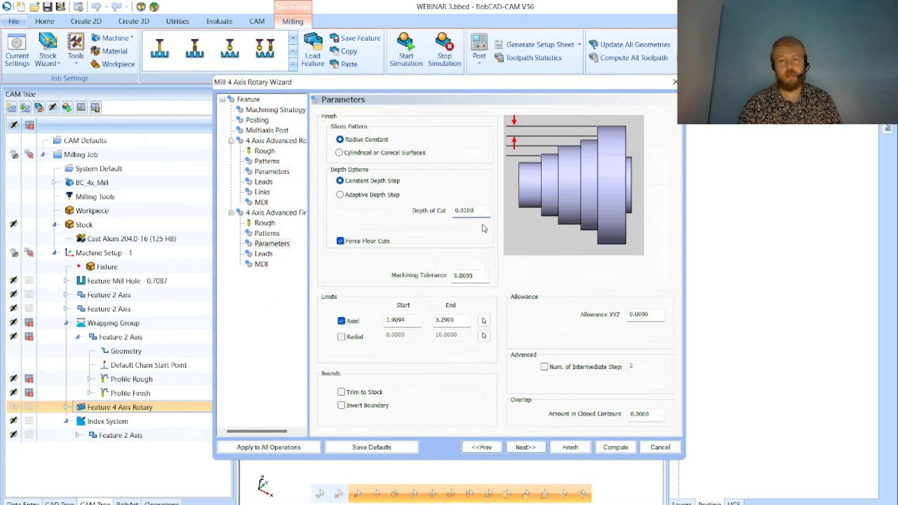
pyautogui.click(459, 320)
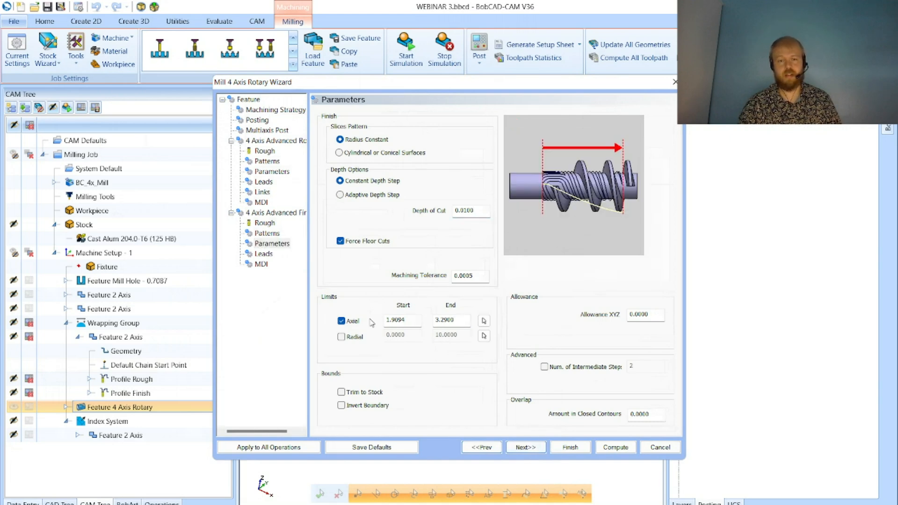
pyautogui.click(524, 447)
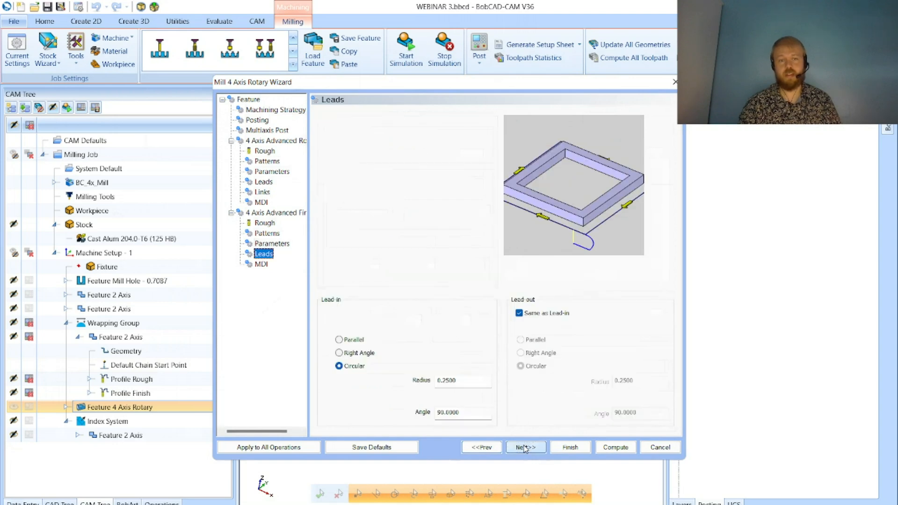
pyautogui.click(525, 448)
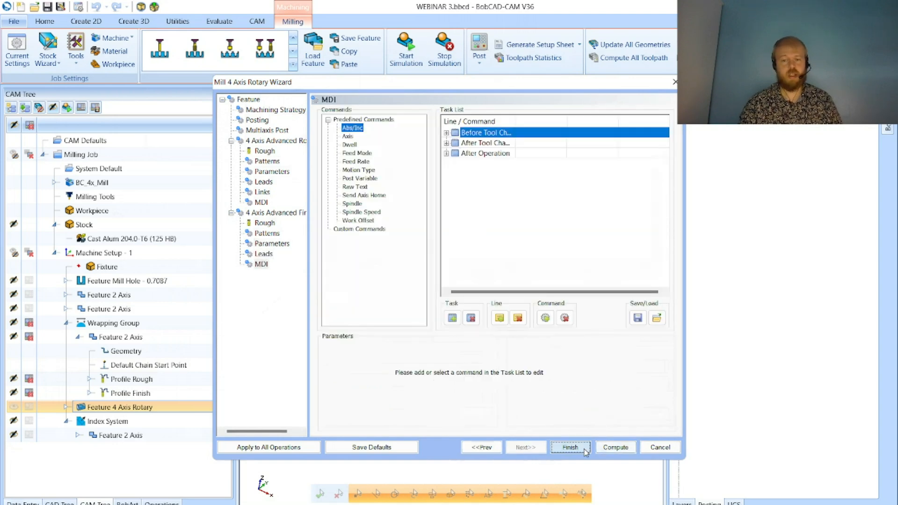
pyautogui.click(570, 447)
# Start the milling job's simulation and run it at a reduced speed
pyautogui.moveTo(527, 336); pyautogui.dragTo(510, 346, button='middle')
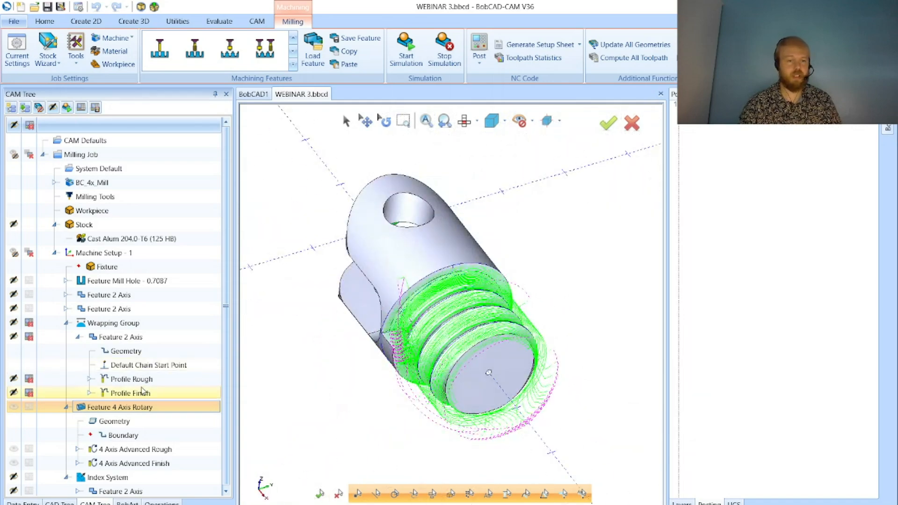
pyautogui.click(407, 51)
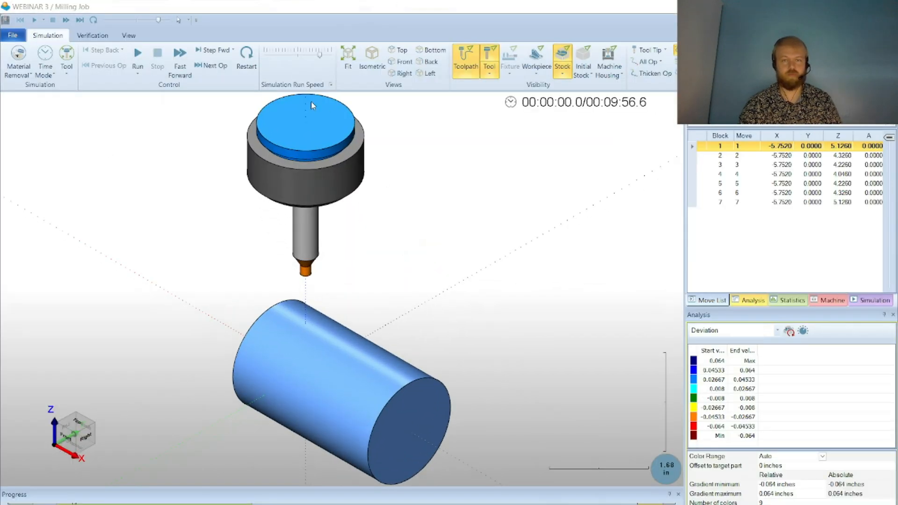
pyautogui.click(302, 58)
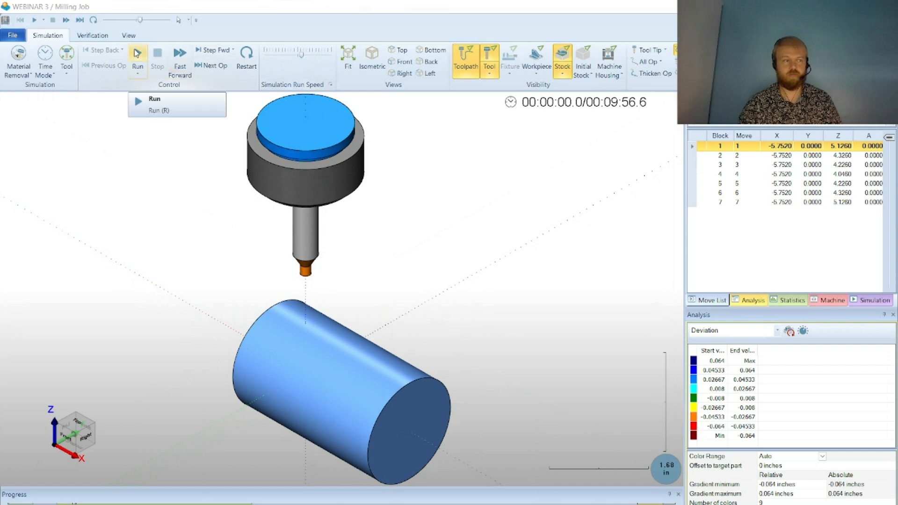
pyautogui.click(138, 53)
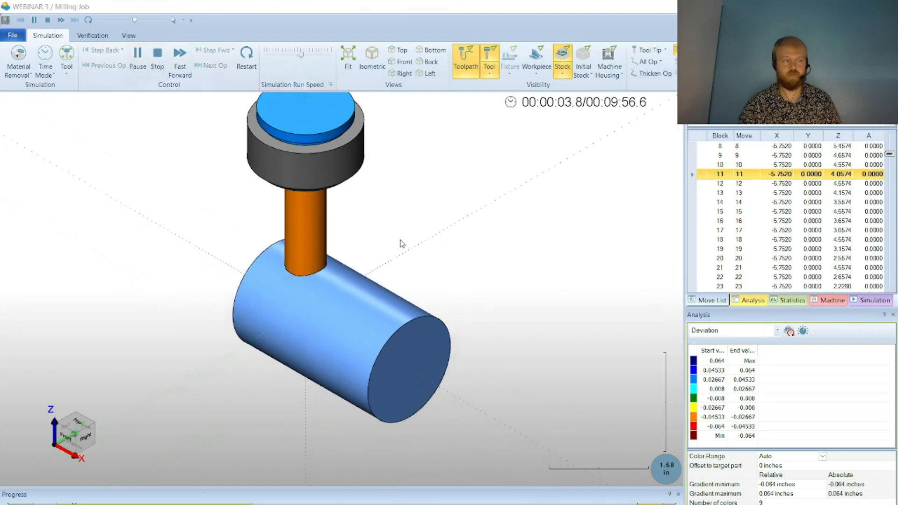
pyautogui.click(312, 54)
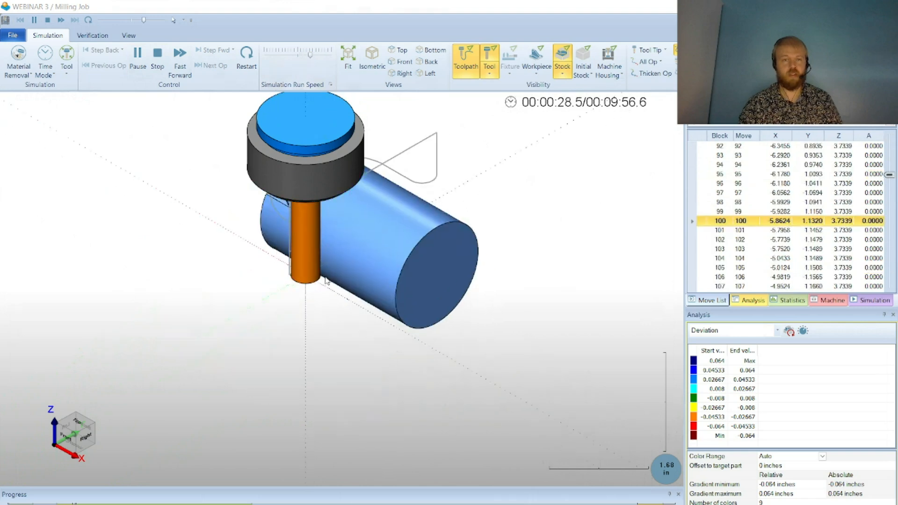
# Set the simulation's analysis colour scheme to None and hide the toolpath to watch the rotary grooves being cut up close
pyautogui.click(717, 330)
pyautogui.click(711, 339)
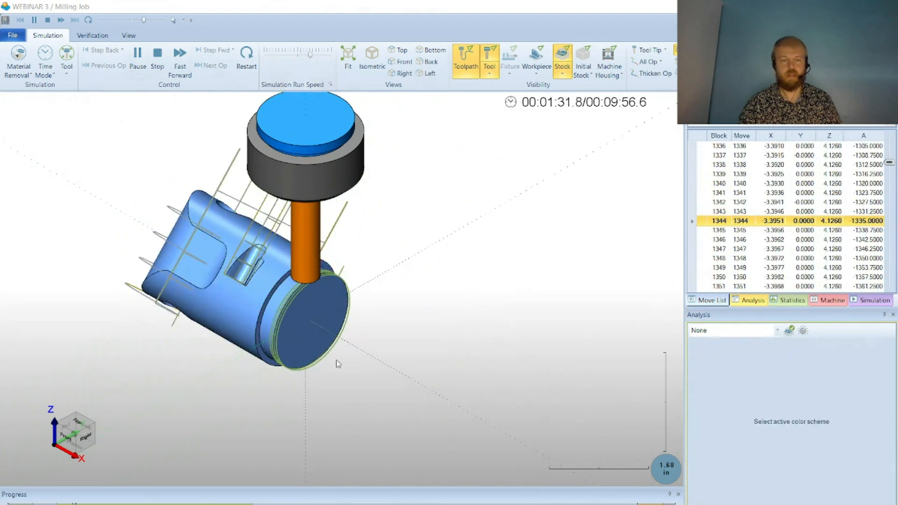
pyautogui.scroll(-2, 337, 363)
pyautogui.moveTo(169, 271); pyautogui.dragTo(216, 303, button='middle')
pyautogui.scroll(4, 217, 302)
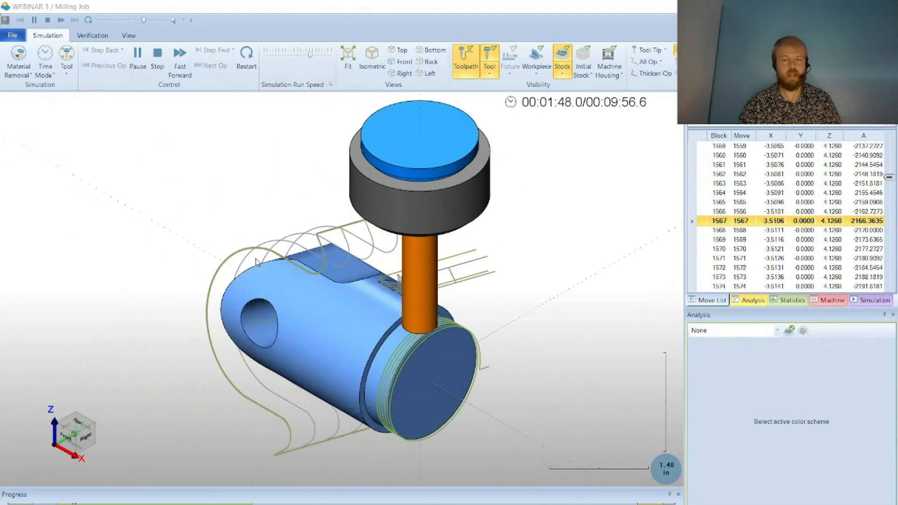
pyautogui.click(466, 58)
pyautogui.scroll(4, 346, 378)
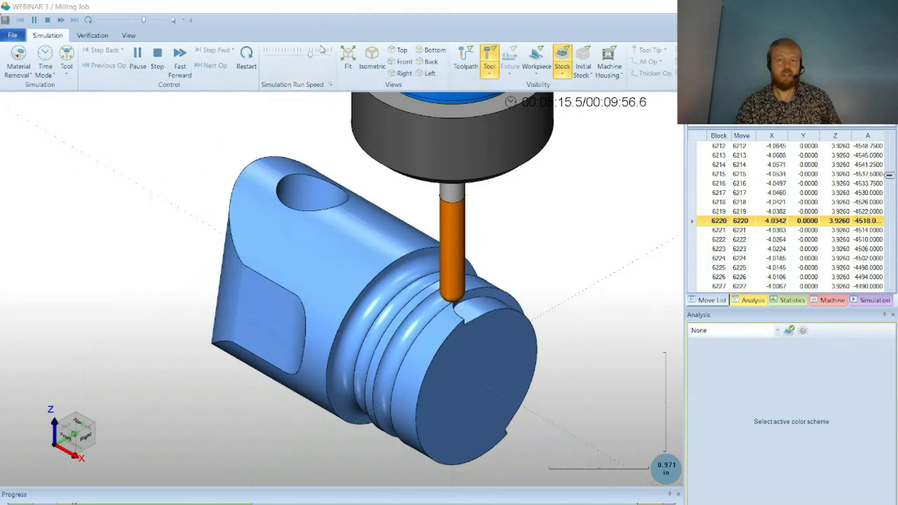
# Adjust the simulation run speed several times while watching the rotary grooves being machined
pyautogui.click(304, 57)
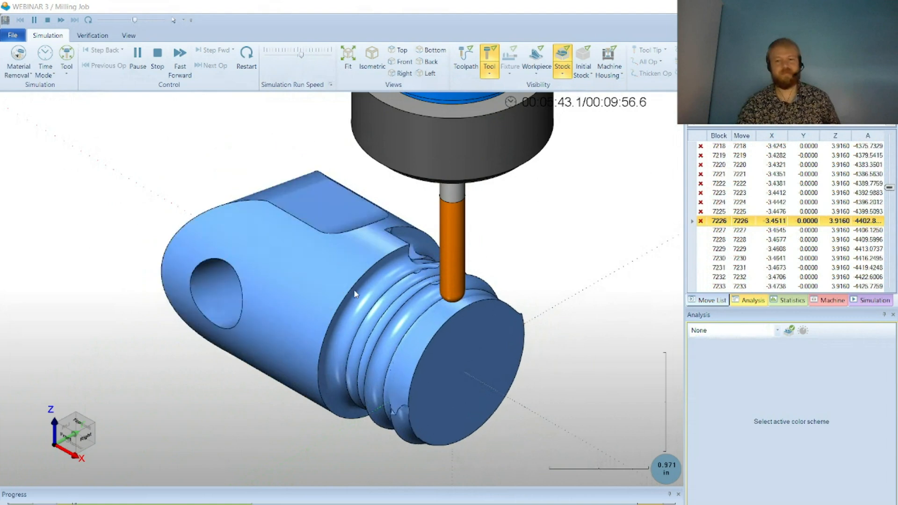
pyautogui.click(309, 55)
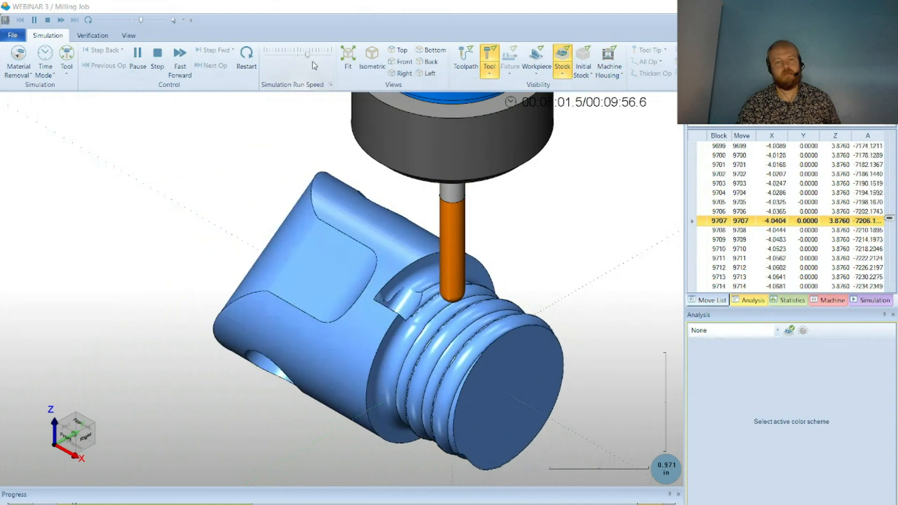
pyautogui.click(312, 57)
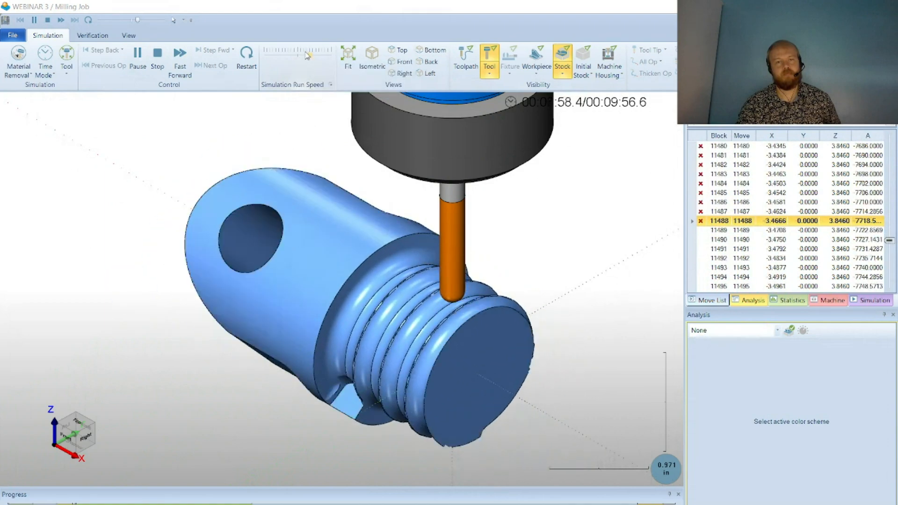
pyautogui.click(305, 56)
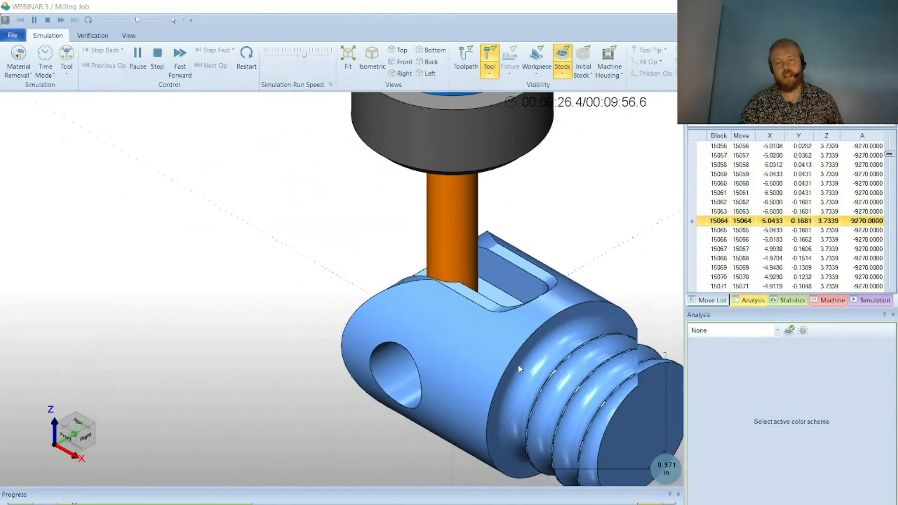
# Watch the end slot being milled through to the end of the simulation and inspect the finished part from several angles
pyautogui.scroll(-2, 328, 344)
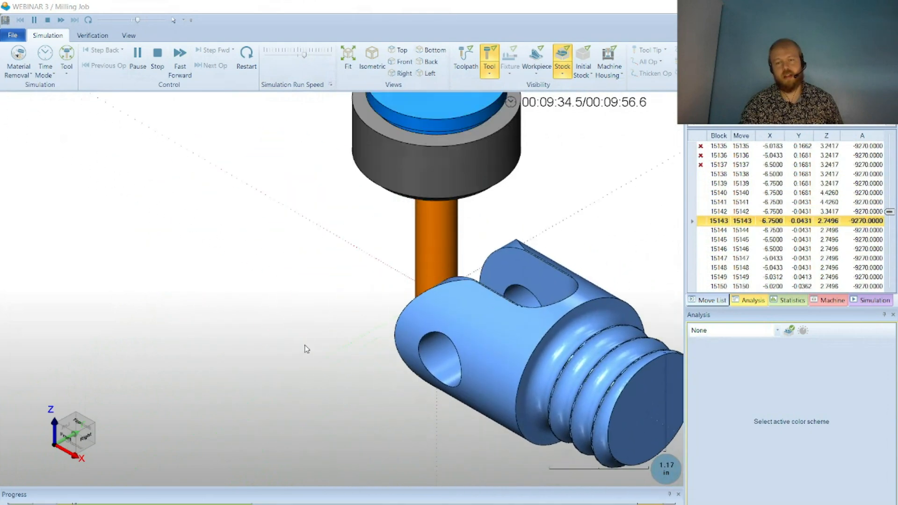
pyautogui.moveTo(305, 348); pyautogui.dragTo(502, 367, button='middle')
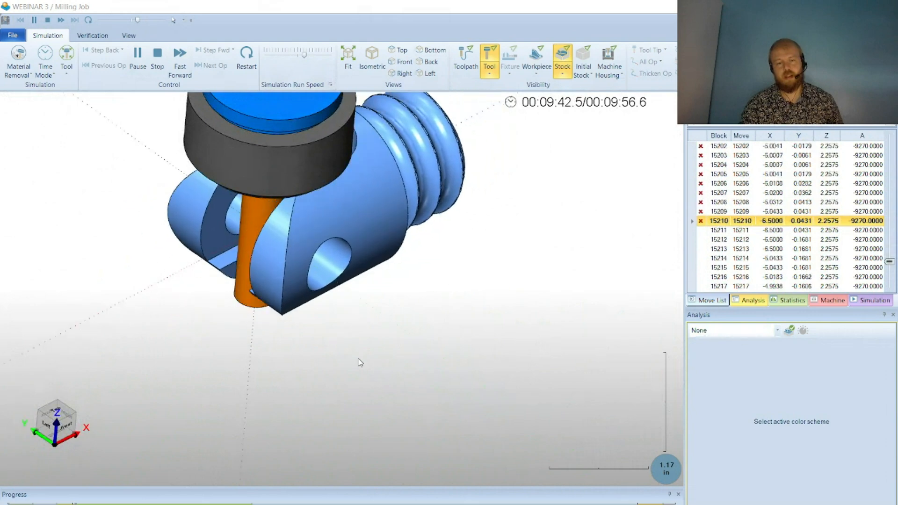
pyautogui.scroll(-2, 358, 359)
pyautogui.scroll(3, 262, 346)
pyautogui.moveTo(301, 389); pyautogui.dragTo(363, 253, button='middle')
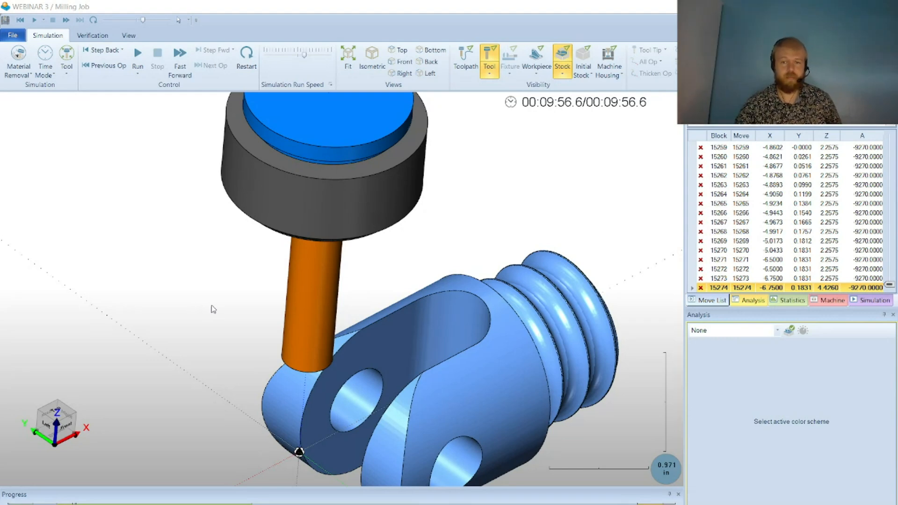
pyautogui.scroll(-3, 255, 350)
pyautogui.moveTo(497, 380); pyautogui.dragTo(472, 376, button='middle')
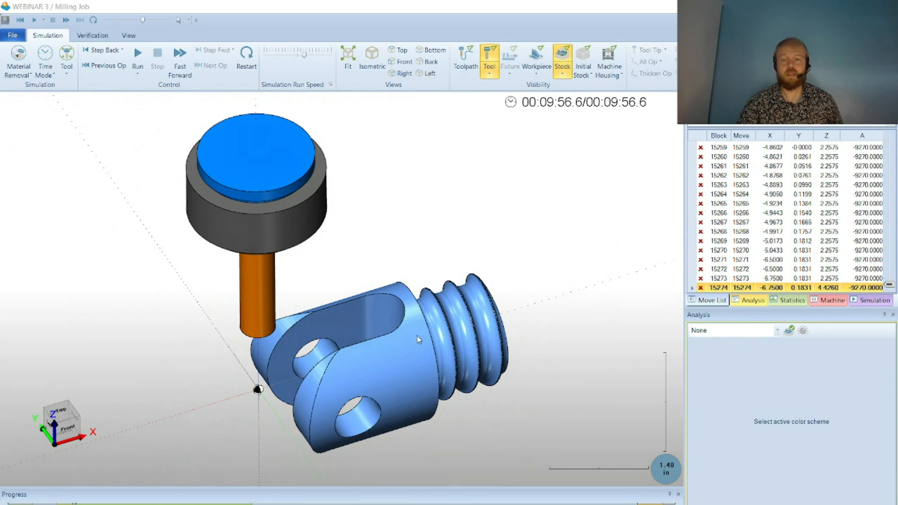
pyautogui.moveTo(321, 367); pyautogui.dragTo(405, 386, button='middle')
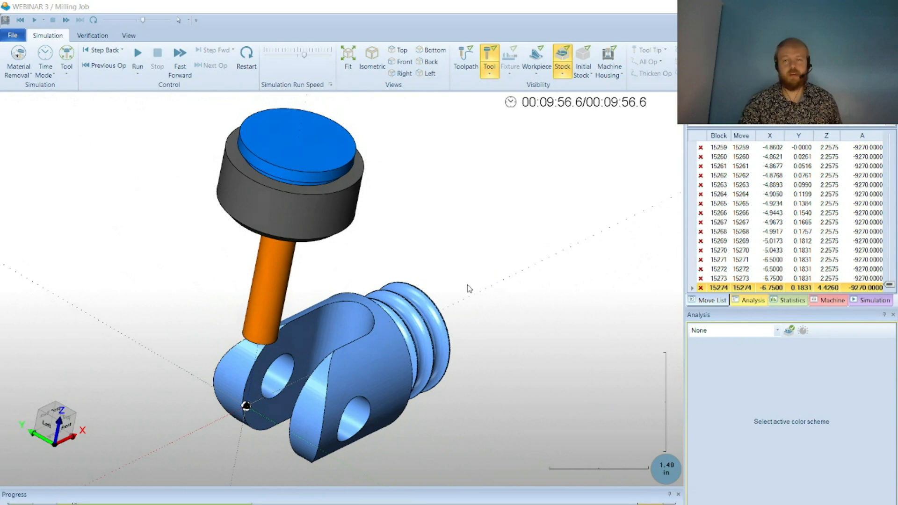
pyautogui.moveTo(464, 255); pyautogui.dragTo(452, 260, button='middle')
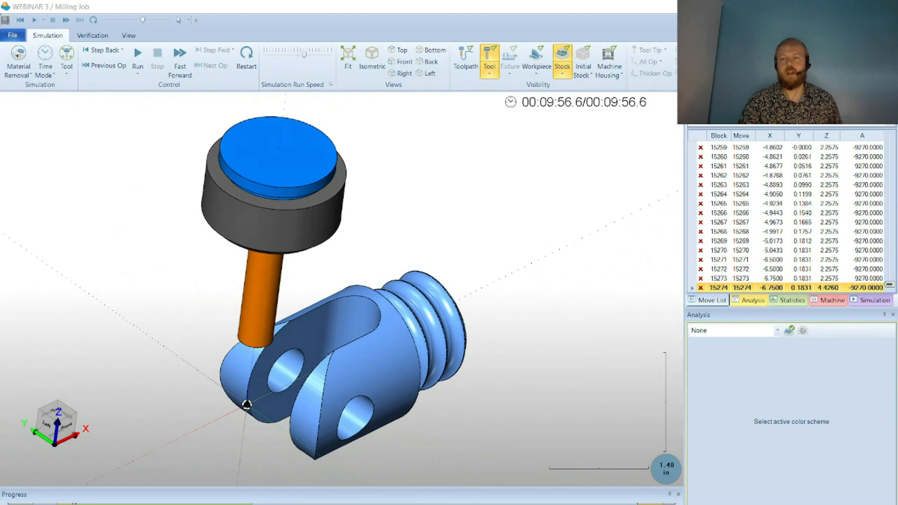
# Exit the simulation and post the NC code for the milling job
pyautogui.click(522, 304)
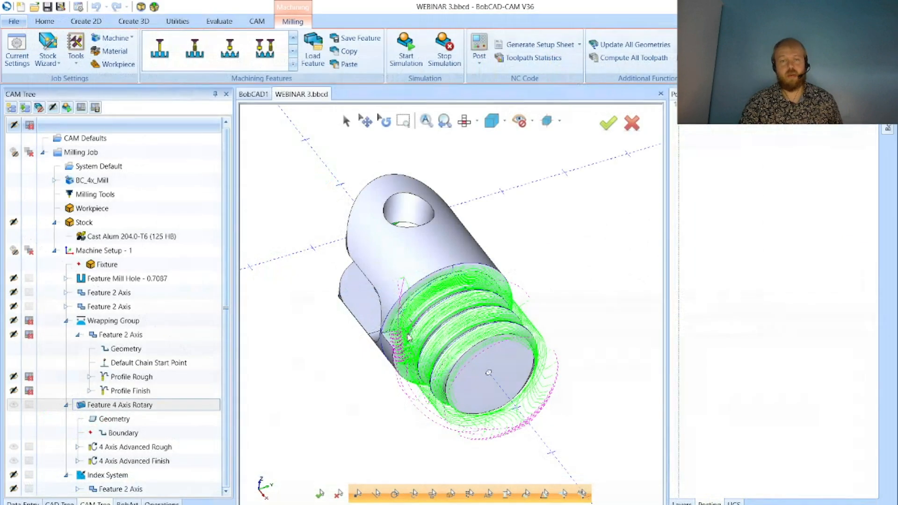
pyautogui.click(479, 49)
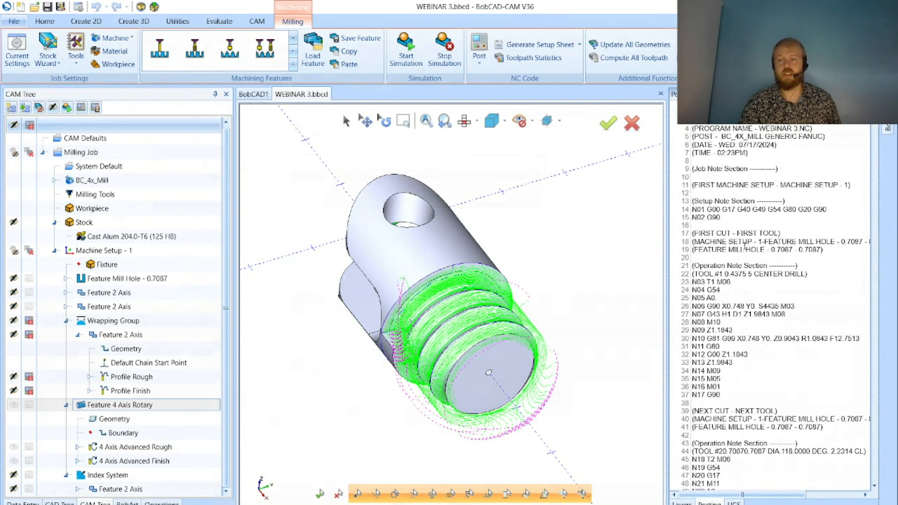
# Bring up the save dialog for the posted NC program and dismiss it without saving
pyautogui.rightClick(774, 217)
pyautogui.click(790, 224)
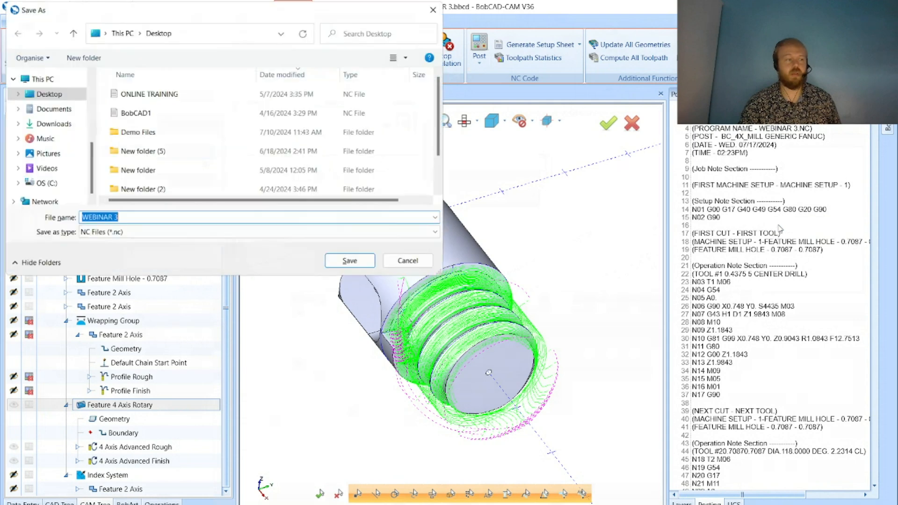
pyautogui.click(415, 268)
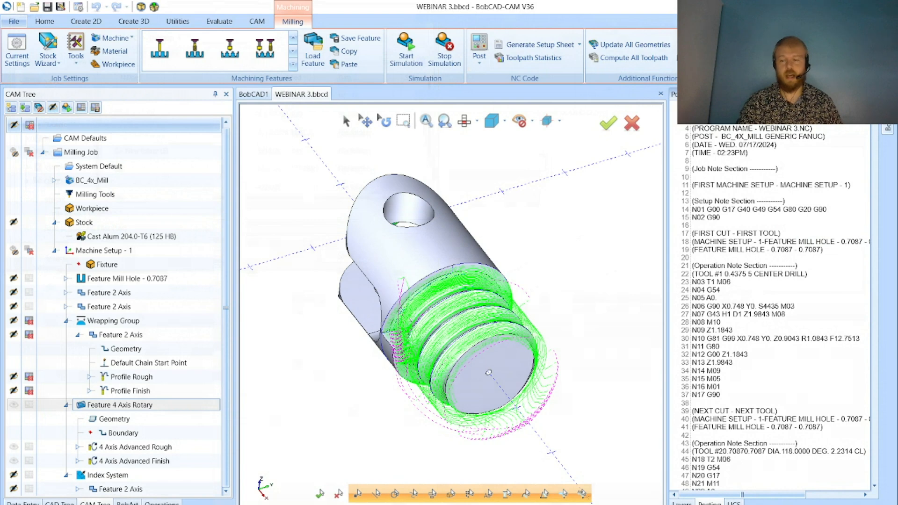
# Consult the system calendar for July 31, 2024, and close it again
pyautogui.press('super+n')
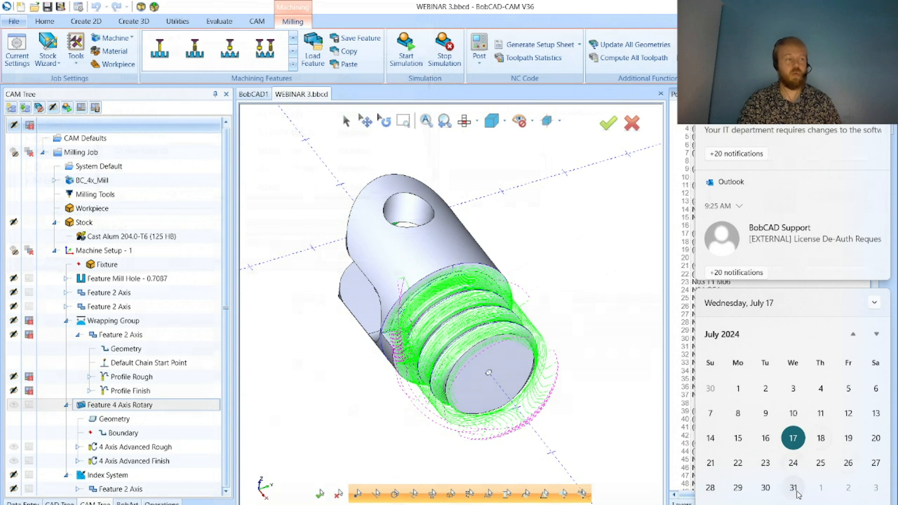
pyautogui.click(627, 344)
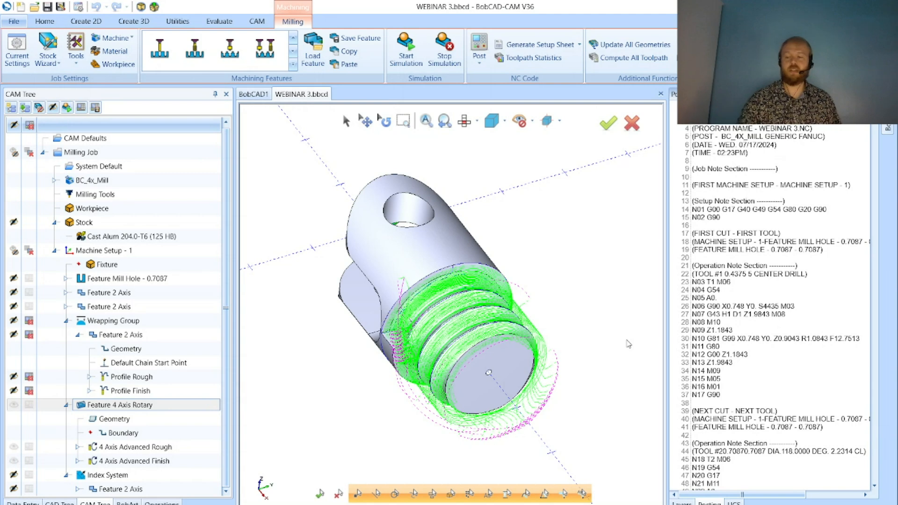
pyautogui.press('super+n')
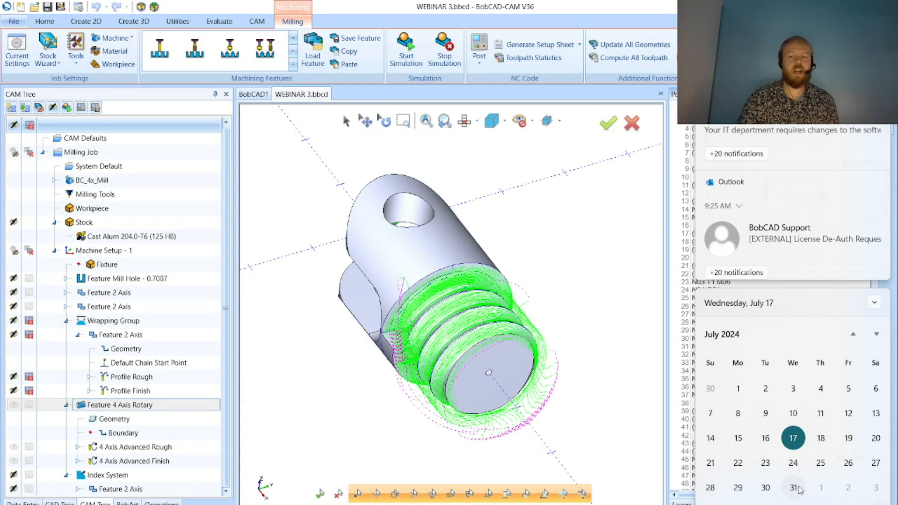
pyautogui.click(582, 354)
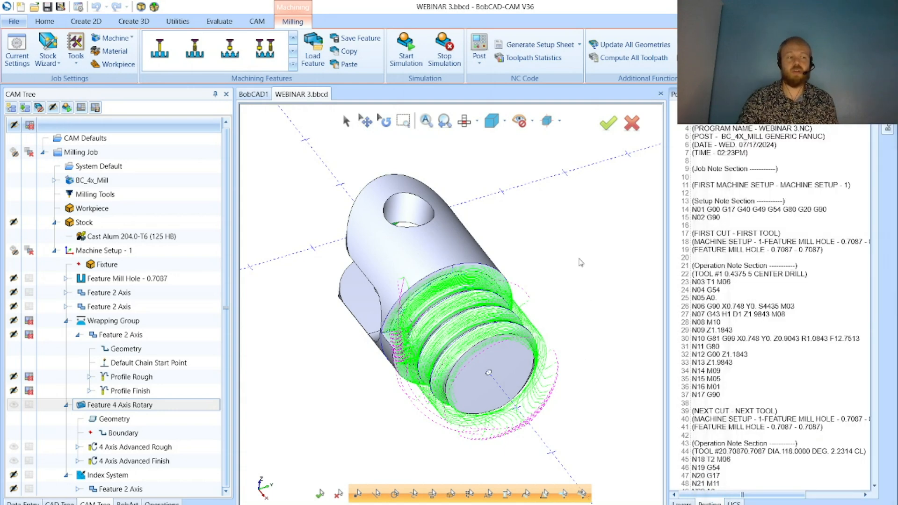